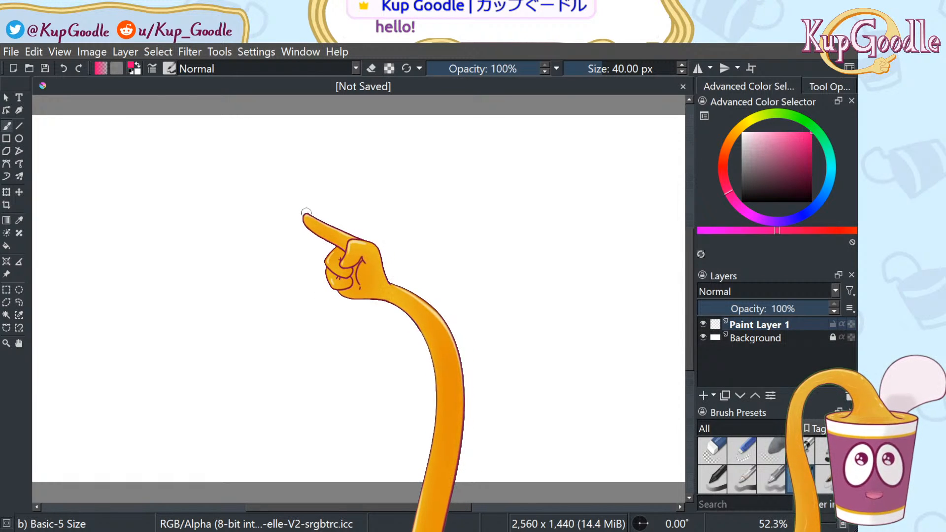
Try pink test strokes, shrink the brush to 18 px, and undo the strokes to clear the canvas
{"action": "mouse_move", "coordinate": [303, 211]}
{"action": "left_mouse_down"}
{"action": "mouse_move", "coordinate": [307, 266]}
{"action": "mouse_move", "coordinate": [330, 278]}
{"action": "mouse_move", "coordinate": [361, 255]}
{"action": "left_mouse_up"}
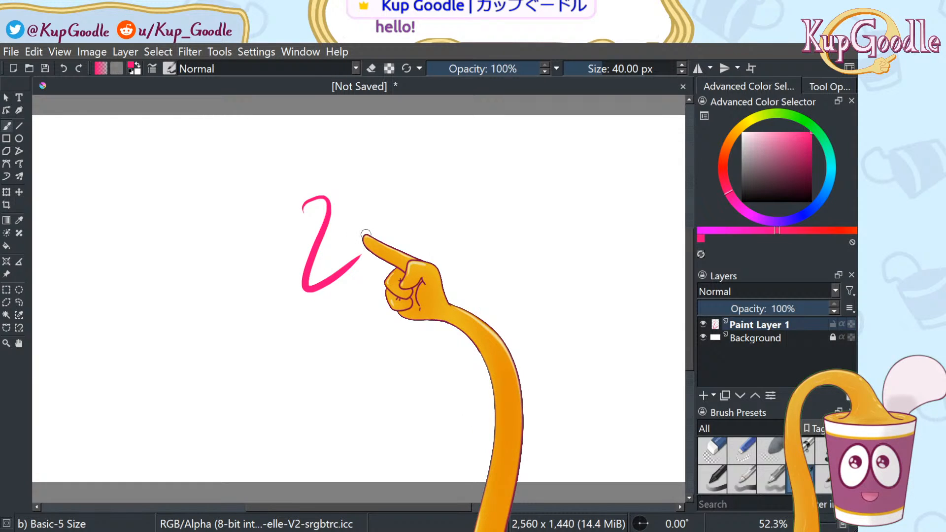
{"action": "key", "text": "ctrl+z"}
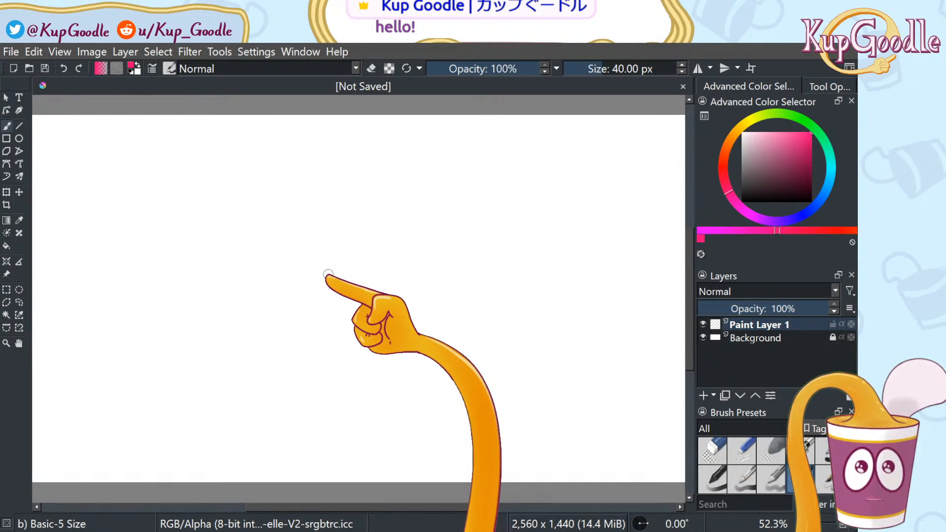
{"action": "mouse_move", "coordinate": [297, 177]}
{"action": "left_mouse_down"}
{"action": "mouse_move", "coordinate": [391, 210]}
{"action": "mouse_move", "coordinate": [420, 175]}
{"action": "left_mouse_up"}
{"action": "key", "text": "bracketleft"}
{"action": "key", "text": "bracketleft"}
{"action": "key", "text": "bracketleft"}
{"action": "key", "text": "bracketleft"}
{"action": "key", "text": "bracketleft"}
{"action": "key", "text": "bracketleft"}
{"action": "key", "text": "bracketleft"}
{"action": "key", "text": "bracketleft"}
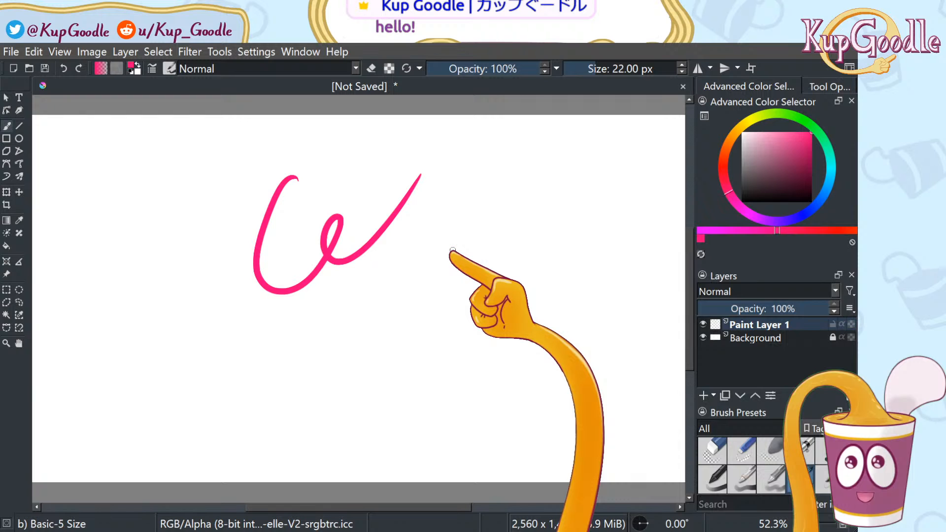
{"action": "key", "text": "bracketleft"}
{"action": "key", "text": "bracketleft"}
{"action": "left_click_drag", "start_coordinate": [467, 228], "coordinate": [458, 283]}
{"action": "key", "text": "ctrl+z"}
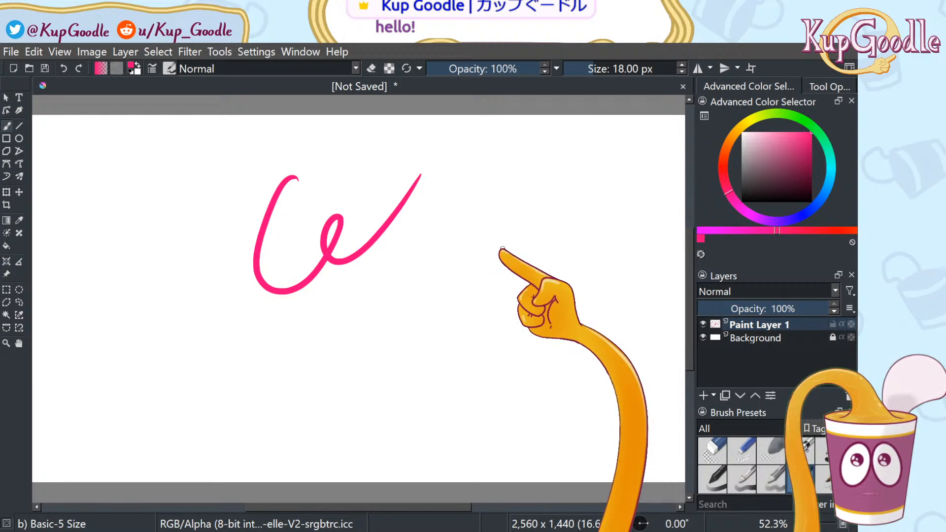
{"action": "key", "text": "ctrl+z"}
Pick black as the painting colour, test it with a curve, then undo it
{"action": "left_click", "coordinate": [810, 200]}
{"action": "mouse_move", "coordinate": [383, 225]}
{"action": "left_mouse_down"}
{"action": "mouse_move", "coordinate": [405, 310]}
{"action": "mouse_move", "coordinate": [455, 278]}
{"action": "left_mouse_up"}
{"action": "key", "text": "ctrl+z"}
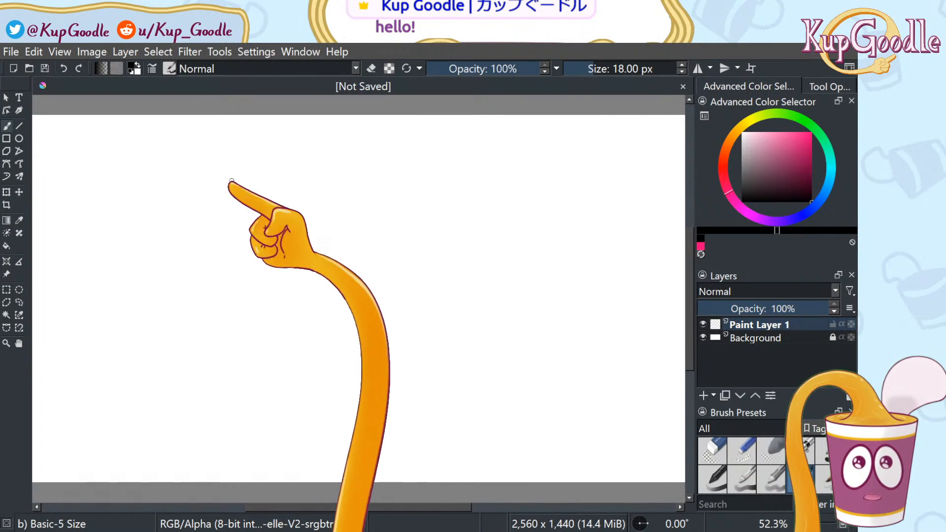
{"action": "mouse_move", "coordinate": [296, 227]}
{"action": "left_mouse_down"}
{"action": "mouse_move", "coordinate": [317, 281]}
{"action": "mouse_move", "coordinate": [348, 279]}
{"action": "mouse_move", "coordinate": [342, 247]}
{"action": "left_mouse_up"}
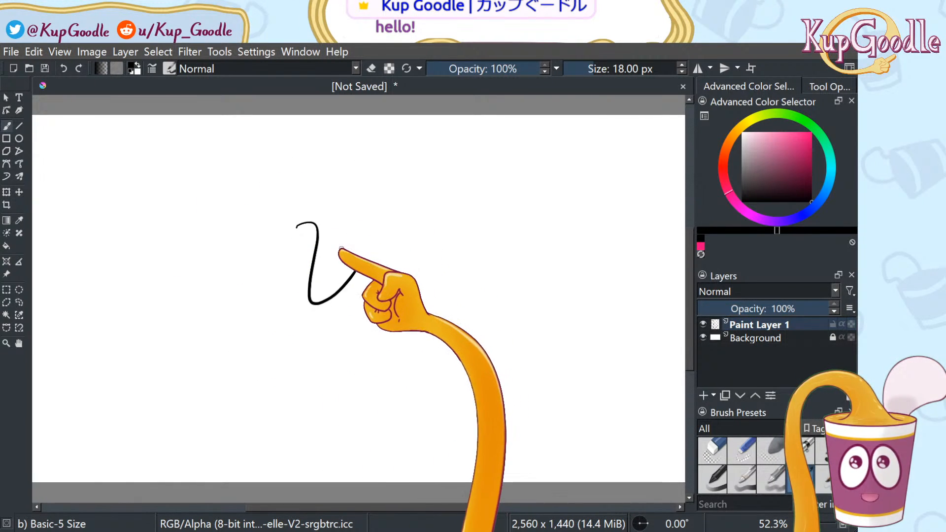
{"action": "key", "text": "ctrl+z"}
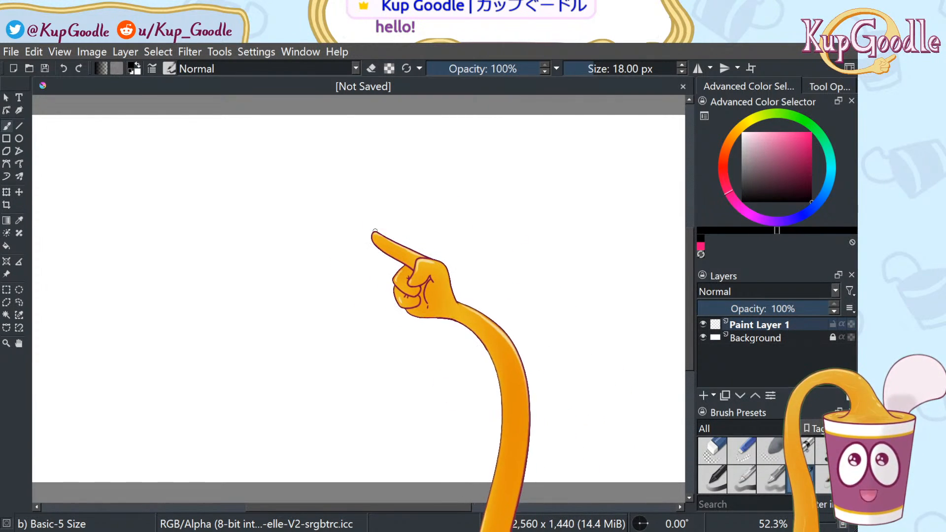
{"action": "left_click_drag", "start_coordinate": [399, 508], "coordinate": [370, 508]}
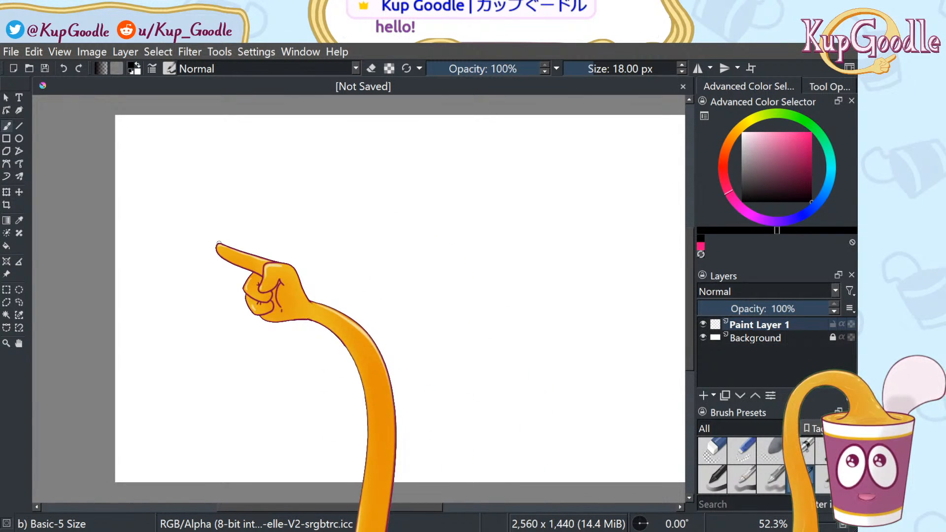
{"action": "scroll", "coordinate": [218, 243], "scroll_direction": "up", "scroll_amount": 1}
{"action": "scroll", "coordinate": [218, 243], "scroll_direction": "down", "scroll_amount": 1}
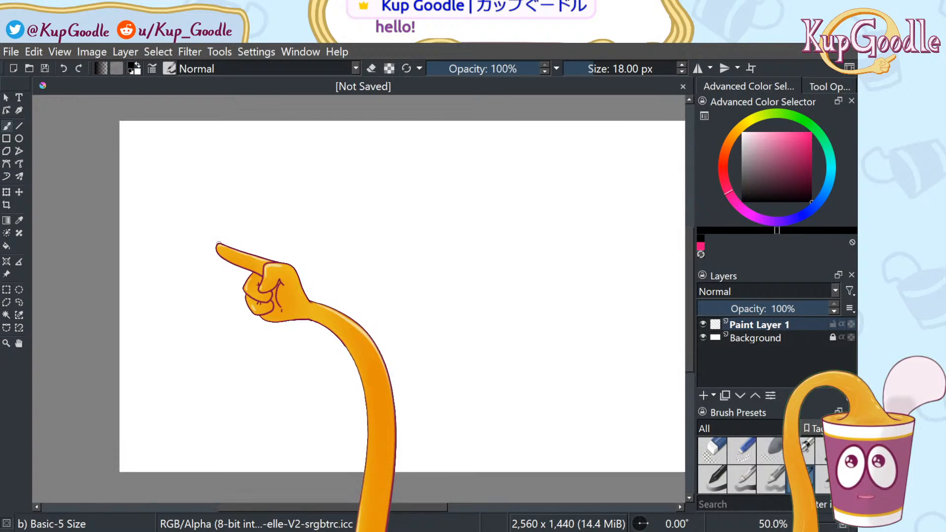
{"action": "left_click_drag", "start_coordinate": [345, 507], "coordinate": [369, 505]}
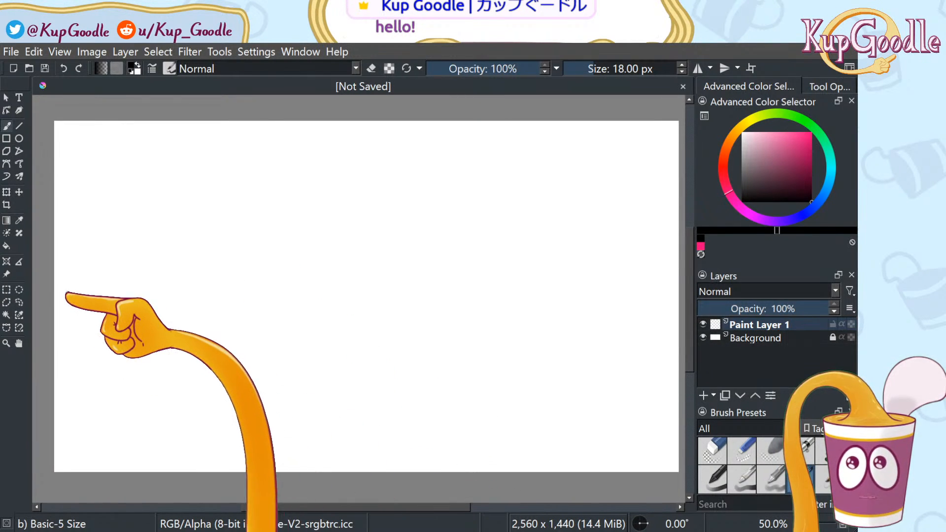
{"action": "left_click", "coordinate": [58, 292]}
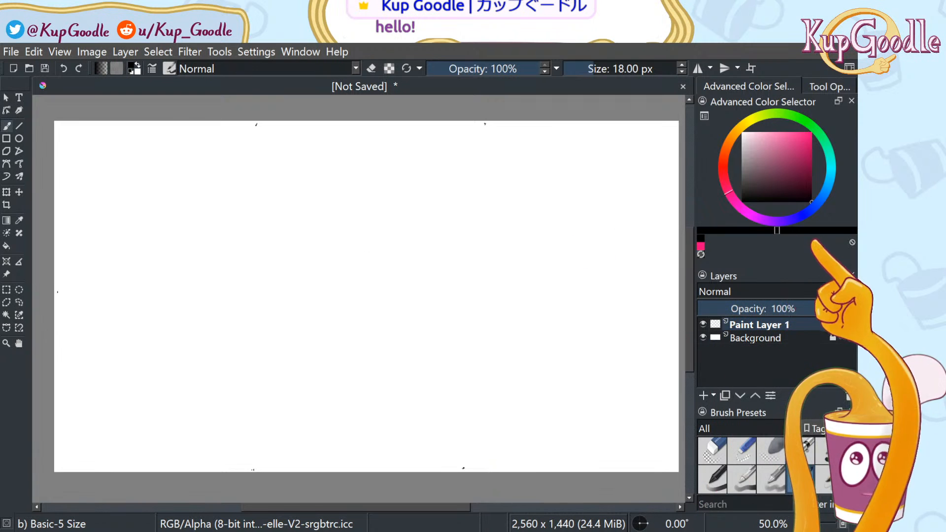
Zoom in and pan to the canvas's left edge, testing and undoing a C-curve and a head arc
{"action": "mouse_move", "coordinate": [362, 184]}
{"action": "left_mouse_down"}
{"action": "mouse_move", "coordinate": [405, 270]}
{"action": "mouse_move", "coordinate": [421, 247]}
{"action": "left_mouse_up"}
{"action": "key", "text": "ctrl+z"}
{"action": "key", "text": "plus"}
{"action": "key", "text": "plus"}
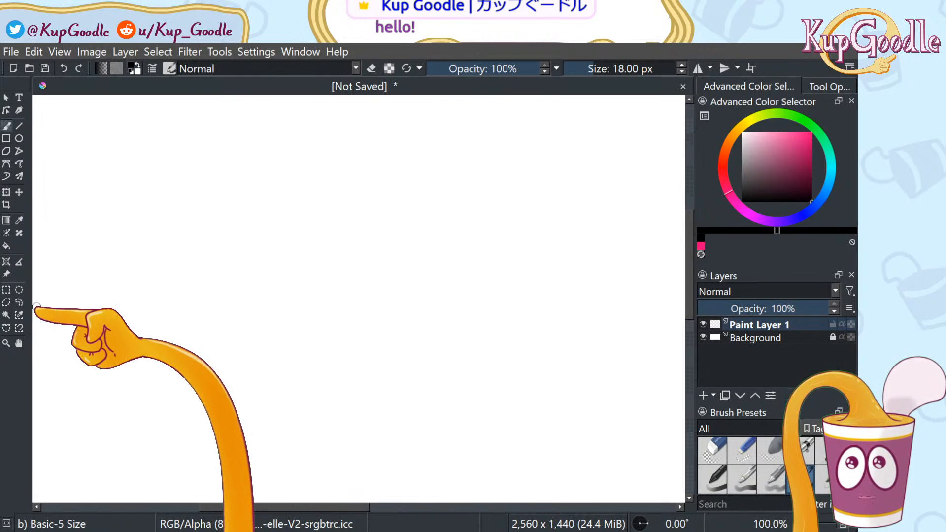
{"action": "left_click", "coordinate": [19, 343]}
{"action": "left_click_drag", "start_coordinate": [103, 298], "coordinate": [214, 326]}
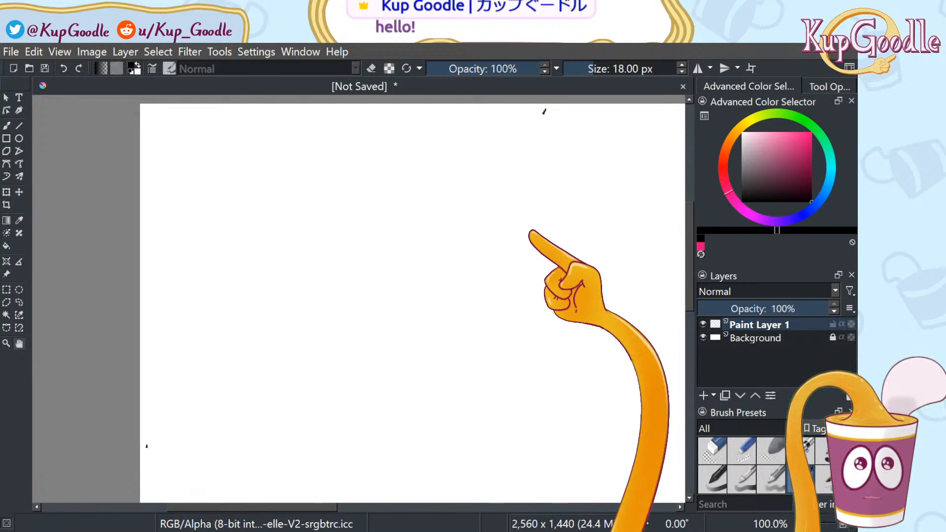
{"action": "key", "text": "b"}
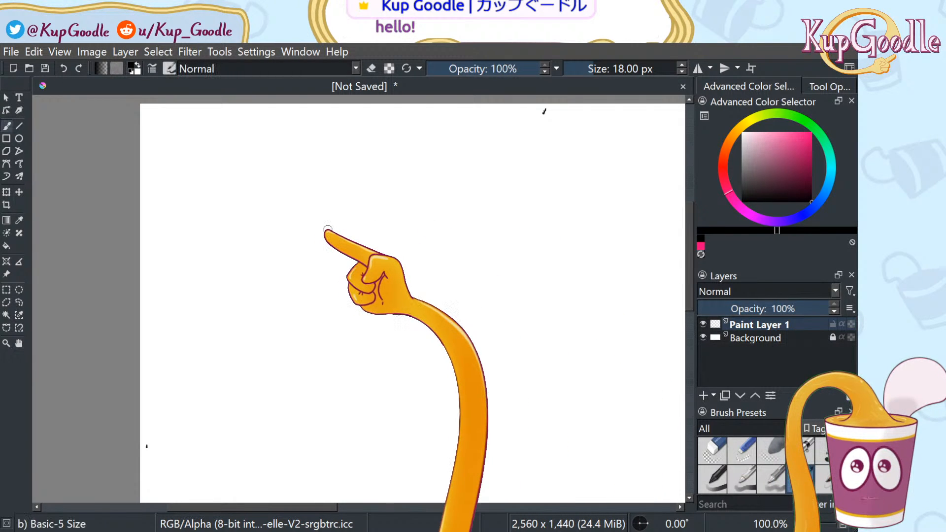
{"action": "mouse_move", "coordinate": [294, 323]}
{"action": "left_mouse_down"}
{"action": "mouse_move", "coordinate": [268, 226]}
{"action": "mouse_move", "coordinate": [314, 200]}
{"action": "left_mouse_up"}
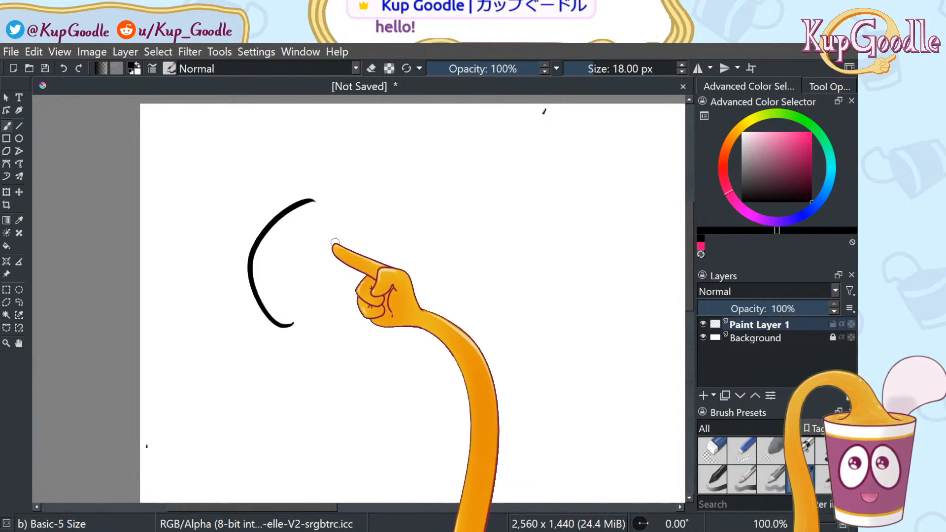
{"action": "key", "text": "ctrl+z"}
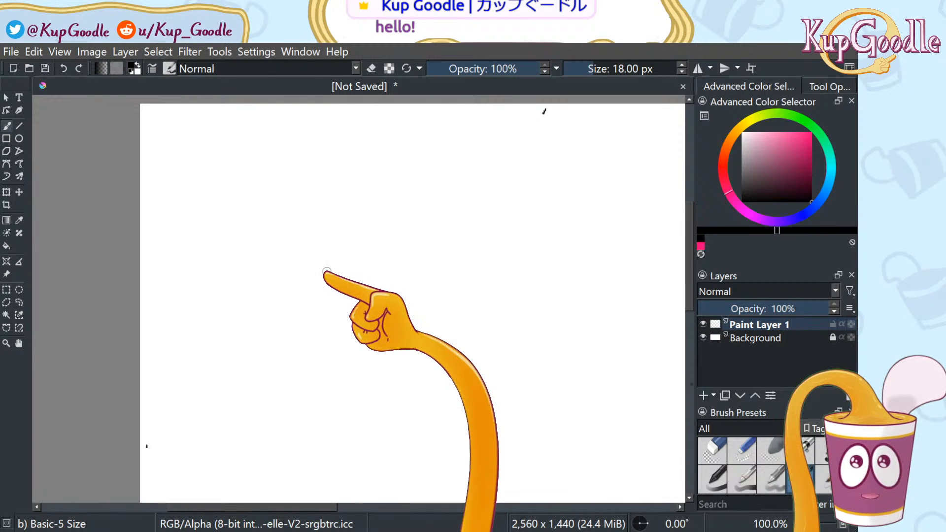
Scroll and pan the view up and left, returning to the freehand brush each time
{"action": "scroll", "coordinate": [326, 271], "scroll_direction": "down", "scroll_amount": 1}
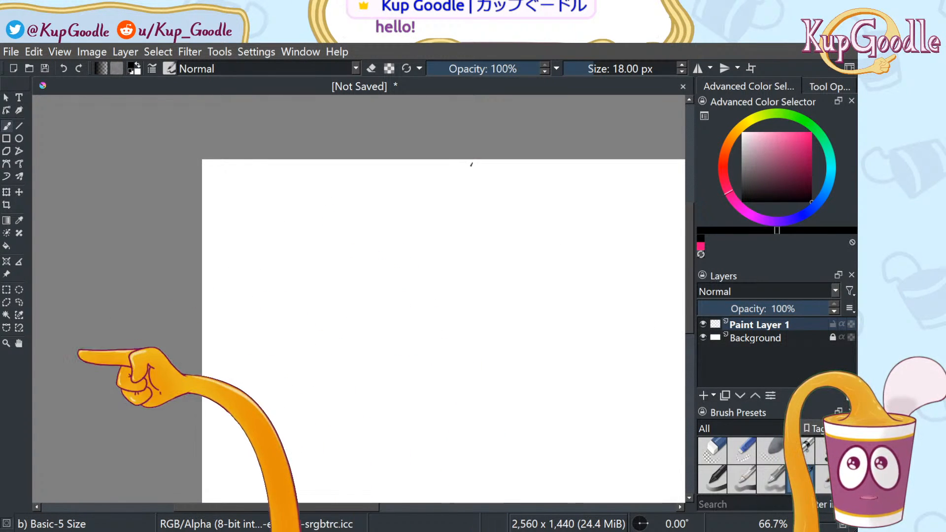
{"action": "left_click", "coordinate": [19, 343]}
{"action": "mouse_move", "coordinate": [335, 314]}
{"action": "left_mouse_down"}
{"action": "mouse_move", "coordinate": [211, 211]}
{"action": "mouse_move", "coordinate": [256, 291]}
{"action": "mouse_move", "coordinate": [246, 279]}
{"action": "left_mouse_up"}
{"action": "key", "text": "b"}
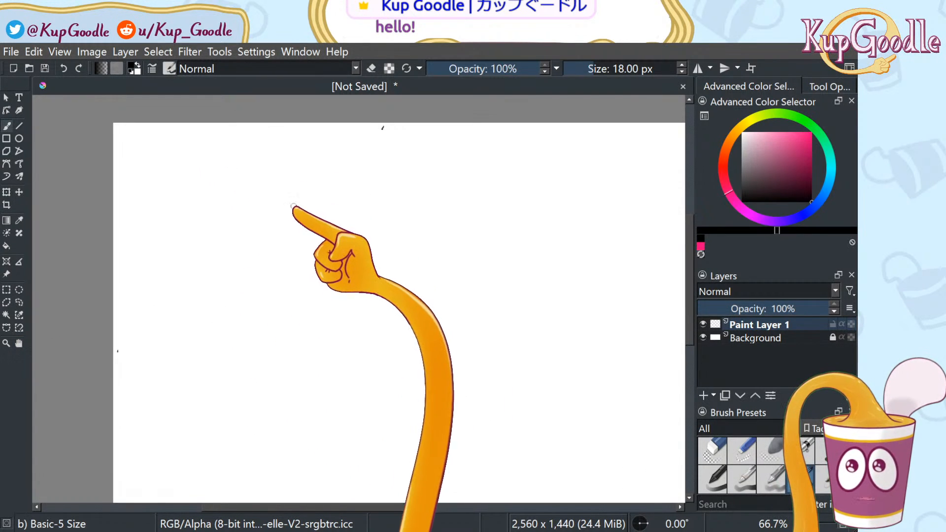
{"action": "left_click", "coordinate": [19, 343]}
{"action": "left_click_drag", "start_coordinate": [263, 279], "coordinate": [247, 268]}
{"action": "key", "text": "b"}
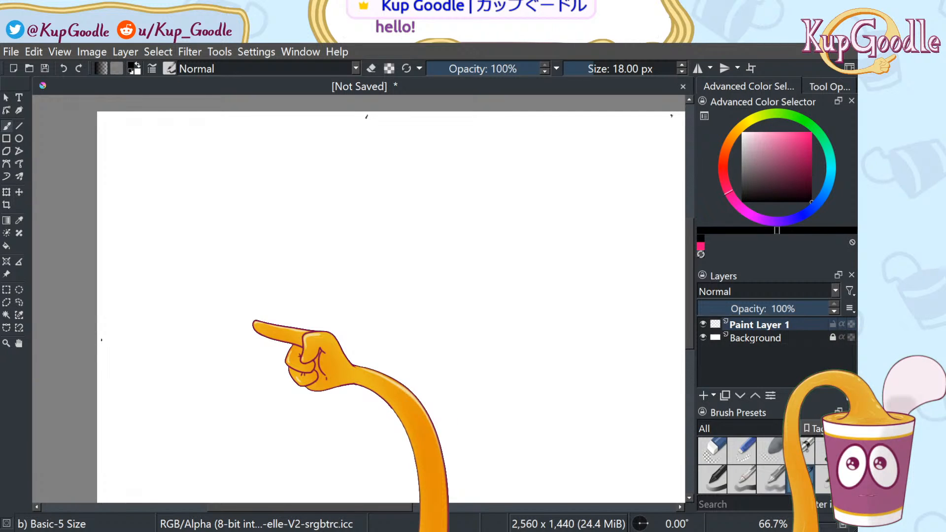
Draw the rounded, squarish loop outline left of centre, discarding the angular and oversized attempts
{"action": "mouse_move", "coordinate": [294, 340]}
{"action": "left_mouse_down"}
{"action": "mouse_move", "coordinate": [328, 342]}
{"action": "mouse_move", "coordinate": [376, 329]}
{"action": "mouse_move", "coordinate": [398, 258]}
{"action": "mouse_move", "coordinate": [382, 234]}
{"action": "mouse_move", "coordinate": [273, 239]}
{"action": "mouse_move", "coordinate": [264, 275]}
{"action": "mouse_move", "coordinate": [299, 339]}
{"action": "left_mouse_up"}
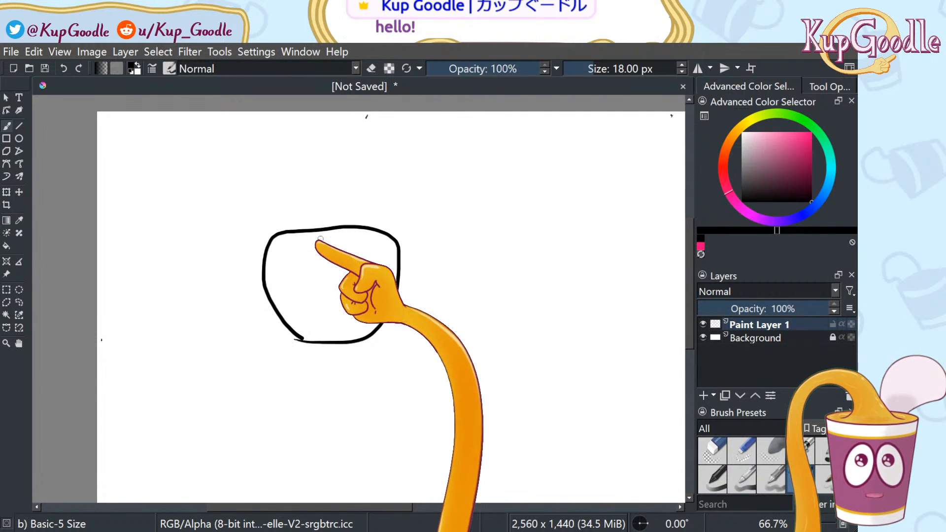
{"action": "mouse_move", "coordinate": [274, 231]}
{"action": "left_mouse_down"}
{"action": "mouse_move", "coordinate": [450, 230]}
{"action": "mouse_move", "coordinate": [396, 332]}
{"action": "mouse_move", "coordinate": [288, 341]}
{"action": "mouse_move", "coordinate": [261, 239]}
{"action": "left_mouse_up"}
{"action": "key", "text": "ctrl+z"}
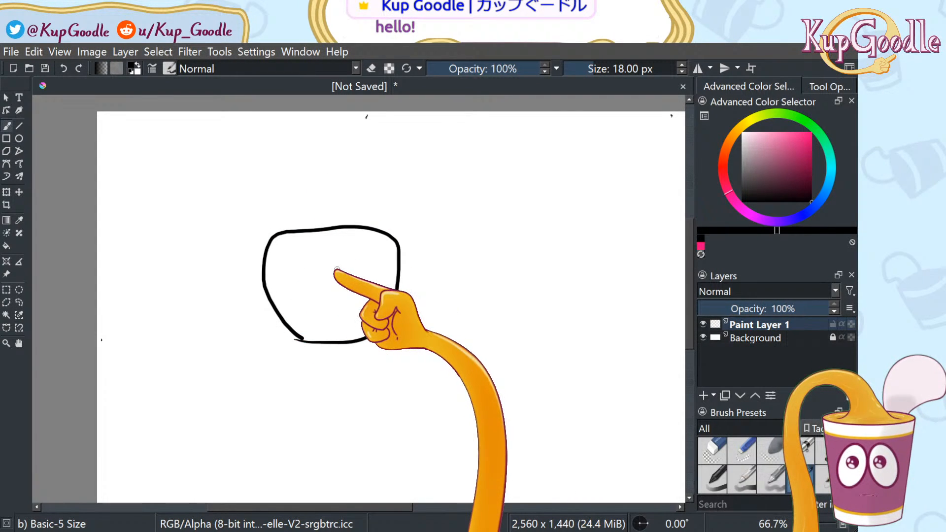
{"action": "key", "text": "ctrl+z"}
{"action": "mouse_move", "coordinate": [285, 213]}
{"action": "left_mouse_down"}
{"action": "mouse_move", "coordinate": [421, 277]}
{"action": "mouse_move", "coordinate": [433, 249]}
{"action": "mouse_move", "coordinate": [406, 212]}
{"action": "mouse_move", "coordinate": [283, 217]}
{"action": "left_mouse_up"}
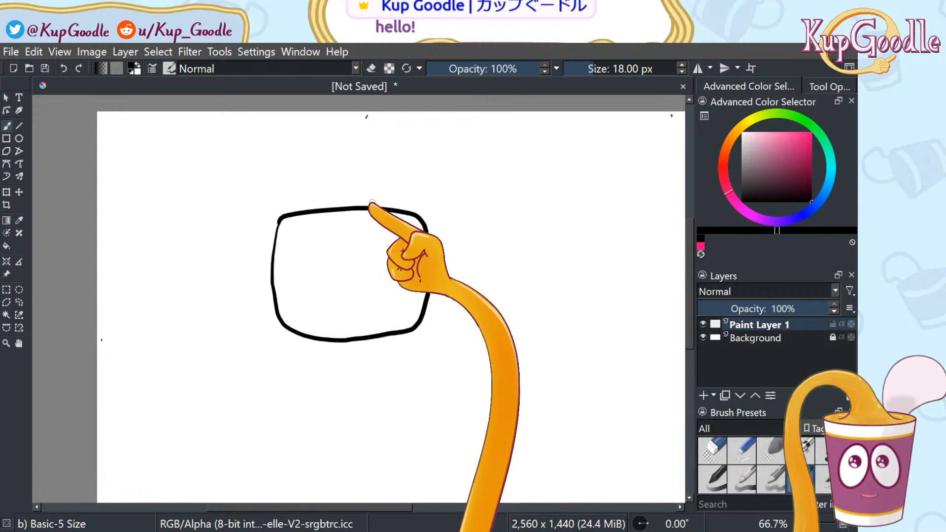
{"action": "key", "text": "ctrl+z"}
{"action": "mouse_move", "coordinate": [283, 327]}
{"action": "left_mouse_down"}
{"action": "mouse_move", "coordinate": [281, 375]}
{"action": "mouse_move", "coordinate": [343, 406]}
{"action": "mouse_move", "coordinate": [403, 392]}
{"action": "mouse_move", "coordinate": [411, 357]}
{"action": "mouse_move", "coordinate": [404, 314]}
{"action": "mouse_move", "coordinate": [313, 298]}
{"action": "mouse_move", "coordinate": [282, 327]}
{"action": "left_mouse_up"}
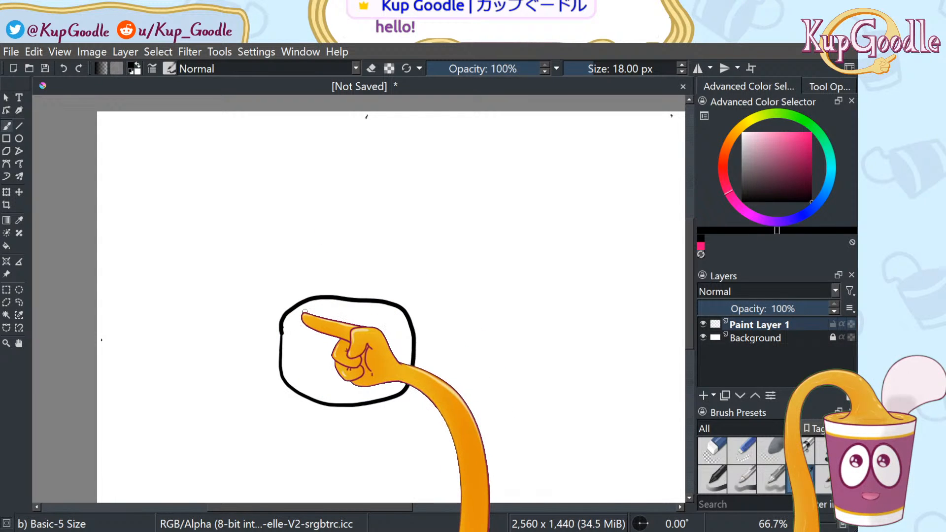
{"action": "left_click", "coordinate": [830, 86]}
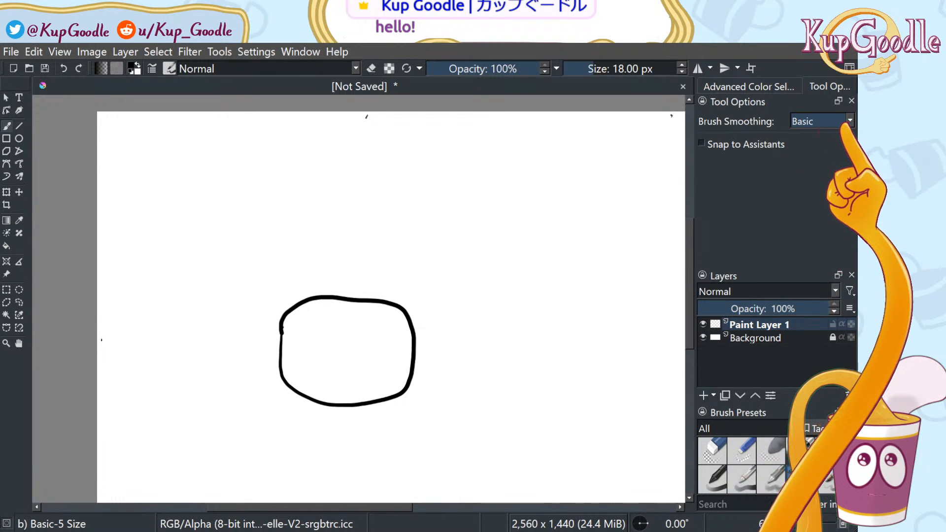
Switch brush smoothing to Stabilizer and try several loop and arc strokes, undoing them
{"action": "left_click", "coordinate": [824, 177]}
{"action": "mouse_move", "coordinate": [520, 225]}
{"action": "left_mouse_down"}
{"action": "mouse_move", "coordinate": [509, 288]}
{"action": "mouse_move", "coordinate": [559, 286]}
{"action": "left_mouse_up"}
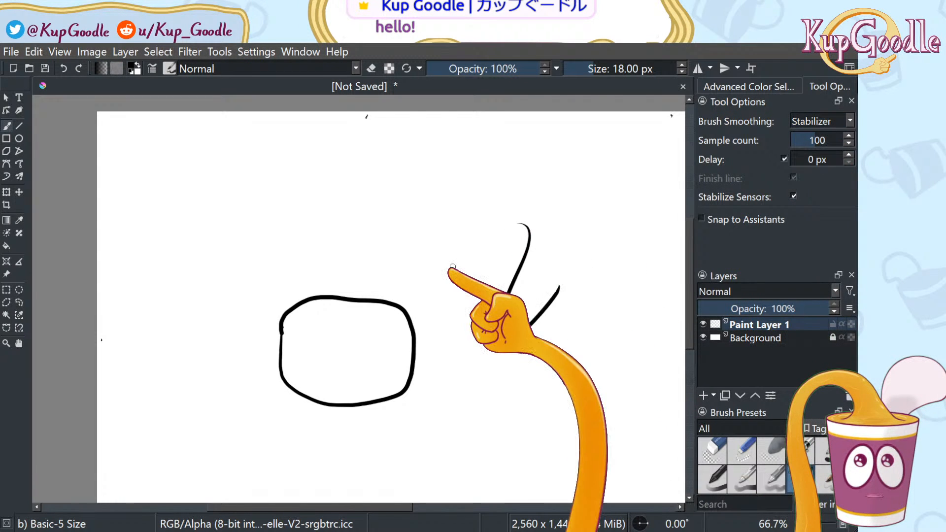
{"action": "mouse_move", "coordinate": [357, 217]}
{"action": "left_mouse_down"}
{"action": "mouse_move", "coordinate": [379, 276]}
{"action": "mouse_move", "coordinate": [480, 229]}
{"action": "mouse_move", "coordinate": [391, 209]}
{"action": "mouse_move", "coordinate": [361, 245]}
{"action": "left_mouse_up"}
{"action": "key", "text": "ctrl+z"}
{"action": "key", "text": "ctrl+z"}
{"action": "key", "text": "ctrl+z"}
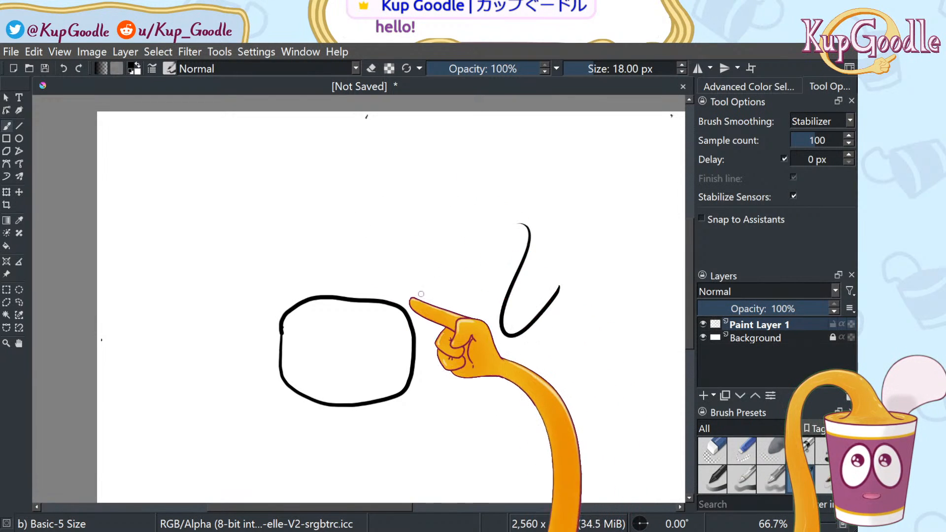
{"action": "mouse_move", "coordinate": [274, 279]}
{"action": "left_mouse_down"}
{"action": "mouse_move", "coordinate": [282, 356]}
{"action": "mouse_move", "coordinate": [330, 381]}
{"action": "mouse_move", "coordinate": [402, 371]}
{"action": "mouse_move", "coordinate": [429, 355]}
{"action": "mouse_move", "coordinate": [437, 309]}
{"action": "mouse_move", "coordinate": [380, 259]}
{"action": "left_mouse_up"}
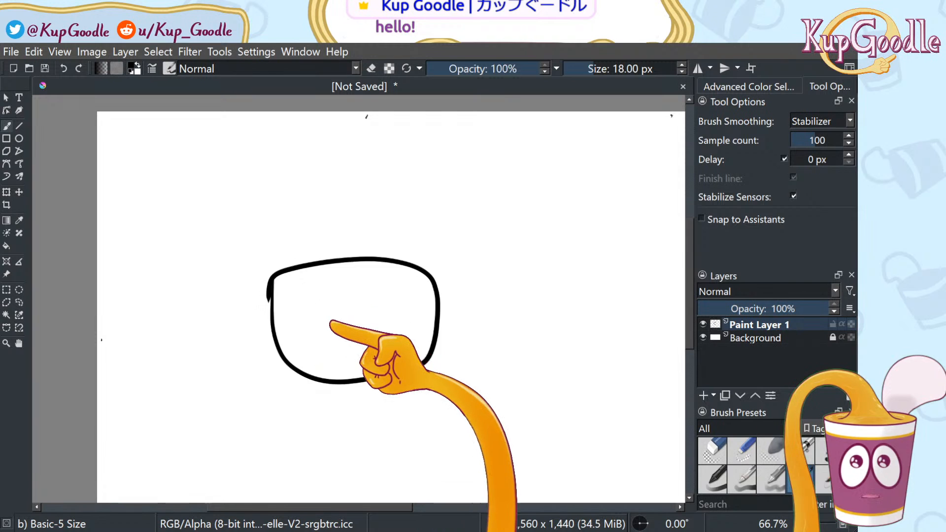
{"action": "key", "text": "ctrl+z"}
{"action": "mouse_move", "coordinate": [275, 298]}
{"action": "left_mouse_down"}
{"action": "mouse_move", "coordinate": [370, 261]}
{"action": "mouse_move", "coordinate": [443, 286]}
{"action": "left_mouse_up"}
{"action": "key", "text": "ctrl+z"}
Draw the U-shaped bottom of the head and try several top strokes across it
{"action": "mouse_move", "coordinate": [268, 285]}
{"action": "left_mouse_down"}
{"action": "mouse_move", "coordinate": [276, 369]}
{"action": "mouse_move", "coordinate": [344, 397]}
{"action": "mouse_move", "coordinate": [415, 389]}
{"action": "left_mouse_up"}
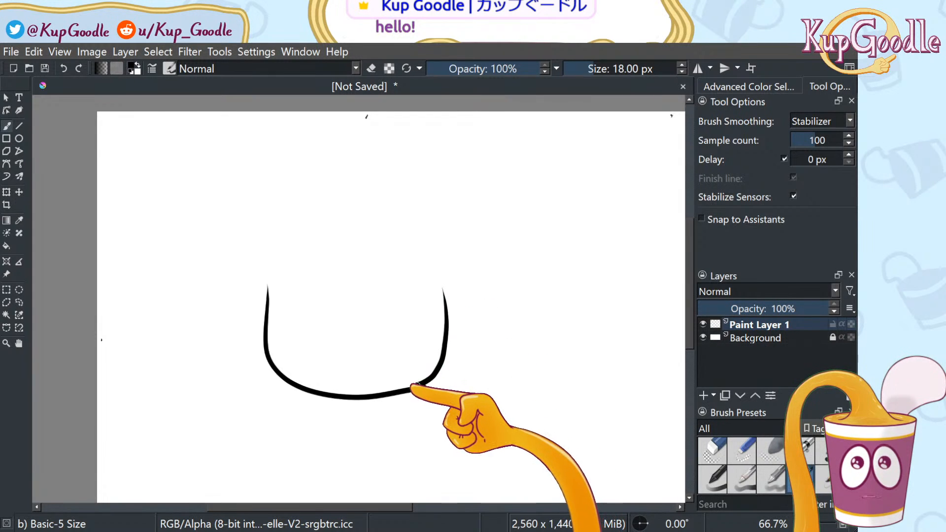
{"action": "mouse_move", "coordinate": [269, 289]}
{"action": "left_mouse_down"}
{"action": "mouse_move", "coordinate": [290, 262]}
{"action": "mouse_move", "coordinate": [340, 251]}
{"action": "left_mouse_up"}
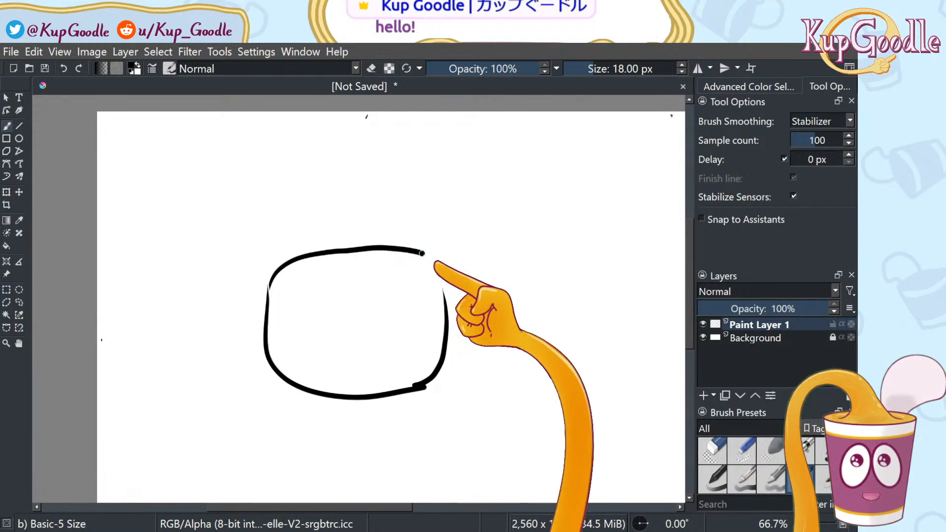
{"action": "key", "text": "ctrl+z"}
{"action": "mouse_move", "coordinate": [269, 287]}
{"action": "left_mouse_down"}
{"action": "mouse_move", "coordinate": [324, 260]}
{"action": "mouse_move", "coordinate": [436, 263]}
{"action": "left_mouse_up"}
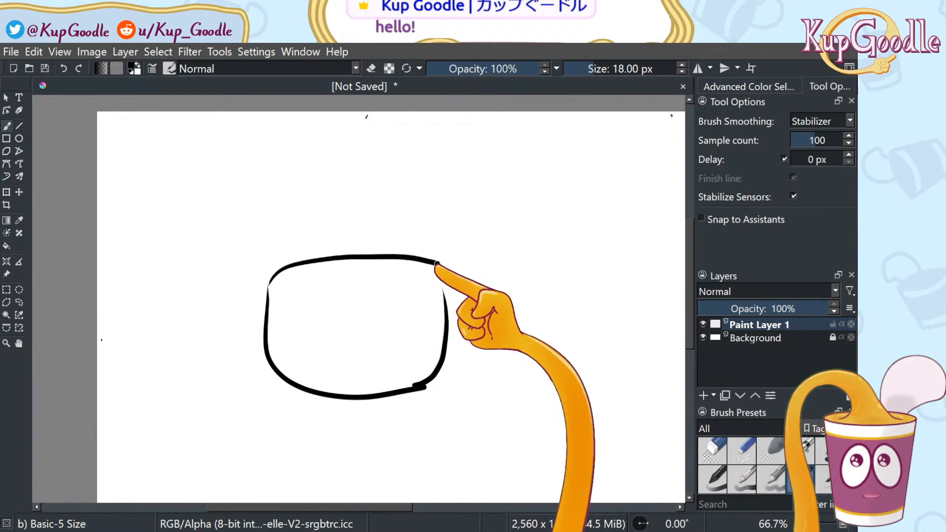
{"action": "key", "text": "ctrl+z"}
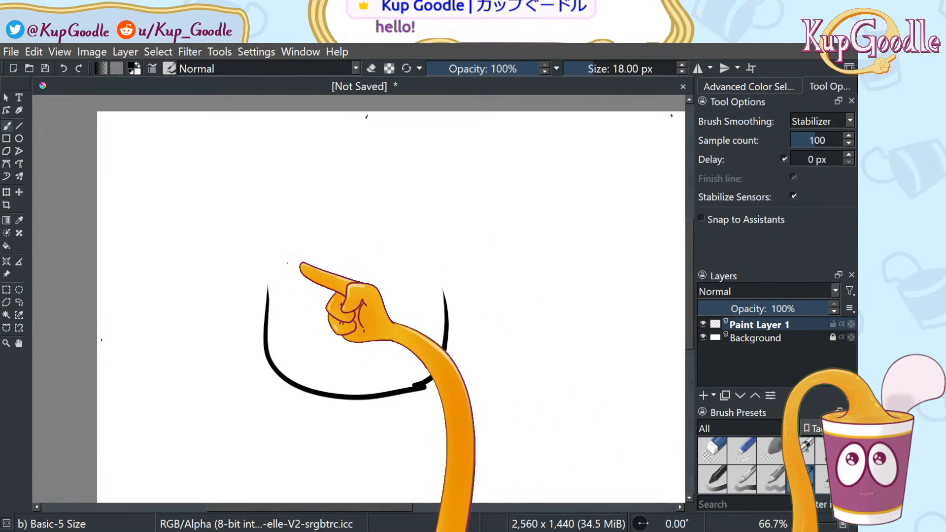
{"action": "left_click_drag", "start_coordinate": [285, 263], "coordinate": [399, 257]}
{"action": "key", "text": "ctrl+z"}
{"action": "mouse_move", "coordinate": [292, 256]}
{"action": "left_mouse_down"}
{"action": "mouse_move", "coordinate": [408, 263]}
{"action": "mouse_move", "coordinate": [446, 289]}
{"action": "left_mouse_up"}
Settle the flat, rounded top edge, then go from Eraser Circle back to the Basic-5 Size brush
{"action": "left_click_drag", "start_coordinate": [305, 261], "coordinate": [385, 258]}
{"action": "mouse_move", "coordinate": [266, 291]}
{"action": "left_mouse_down"}
{"action": "mouse_move", "coordinate": [444, 283]}
{"action": "mouse_move", "coordinate": [446, 316]}
{"action": "left_mouse_up"}
{"action": "key", "text": "ctrl+z"}
{"action": "mouse_move", "coordinate": [267, 287]}
{"action": "left_mouse_down"}
{"action": "mouse_move", "coordinate": [297, 265]}
{"action": "mouse_move", "coordinate": [438, 299]}
{"action": "left_mouse_up"}
{"action": "left_click", "coordinate": [712, 451]}
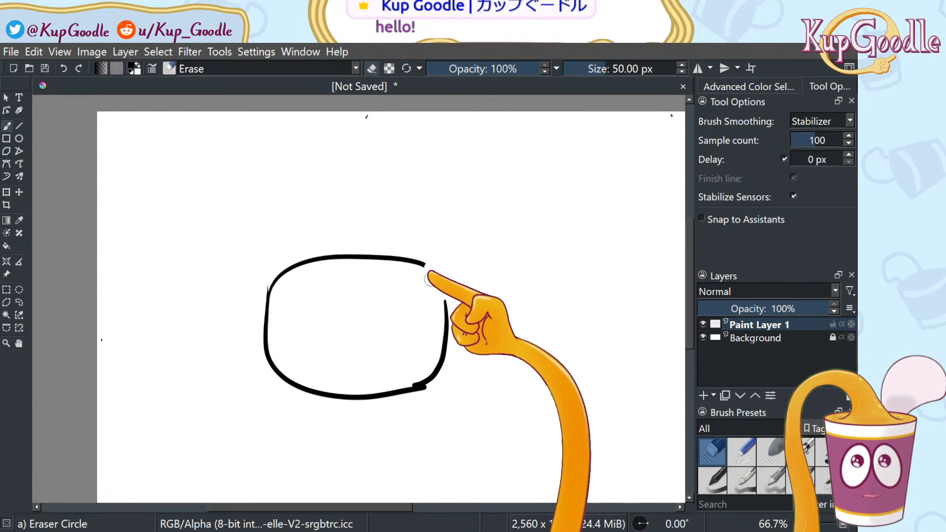
{"action": "left_click", "coordinate": [793, 473]}
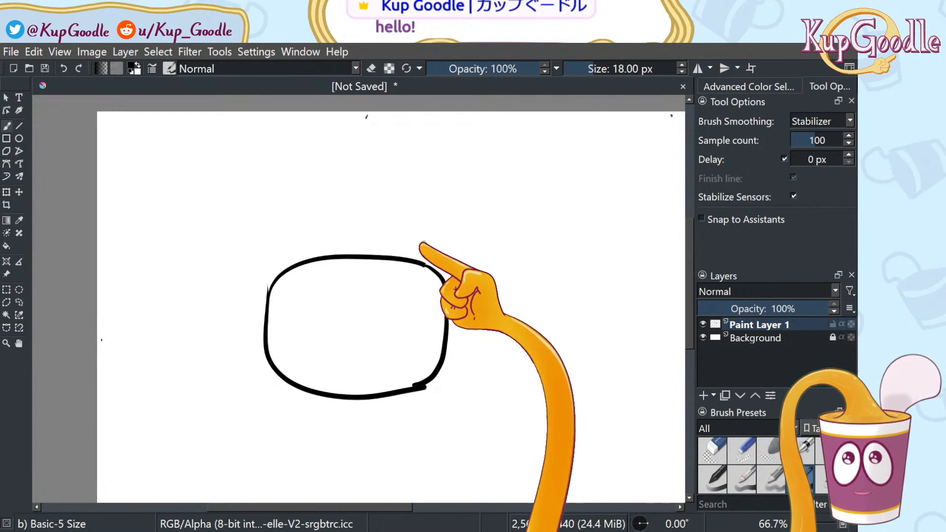
Draw the left and right eye holes as closed circles inside the head
{"action": "mouse_move", "coordinate": [318, 329]}
{"action": "left_mouse_down"}
{"action": "mouse_move", "coordinate": [330, 350]}
{"action": "mouse_move", "coordinate": [318, 315]}
{"action": "left_mouse_up"}
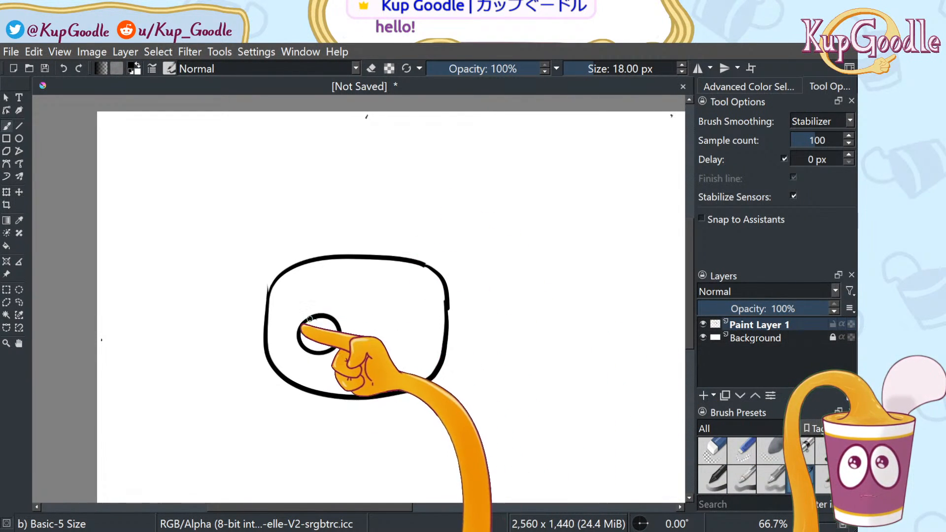
{"action": "key", "text": "ctrl+z"}
{"action": "mouse_move", "coordinate": [405, 322]}
{"action": "left_mouse_down"}
{"action": "mouse_move", "coordinate": [411, 349]}
{"action": "mouse_move", "coordinate": [380, 324]}
{"action": "left_mouse_up"}
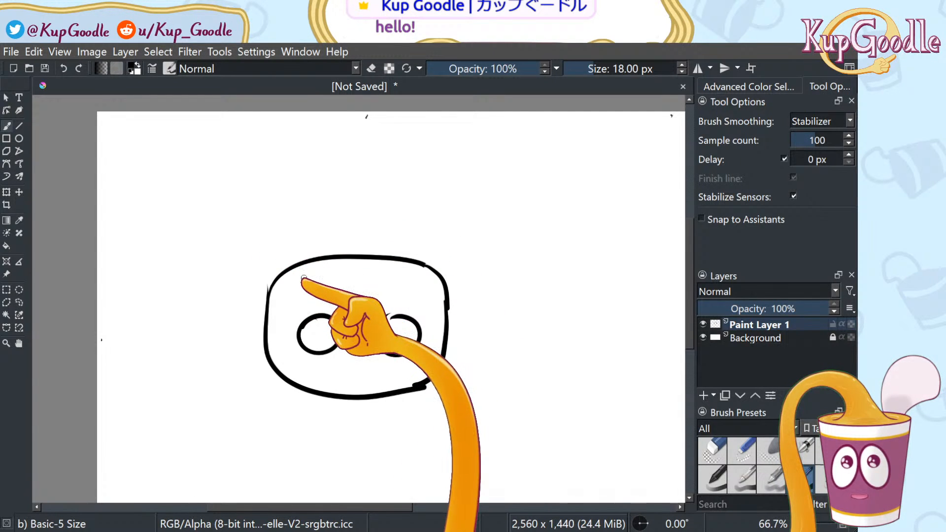
Sketch two curved horns above the head and erase the inner right horn's leftover pieces
{"action": "mouse_move", "coordinate": [327, 171]}
{"action": "left_mouse_down"}
{"action": "mouse_move", "coordinate": [284, 271]}
{"action": "mouse_move", "coordinate": [305, 169]}
{"action": "left_mouse_up"}
{"action": "left_click_drag", "start_coordinate": [419, 185], "coordinate": [423, 260]}
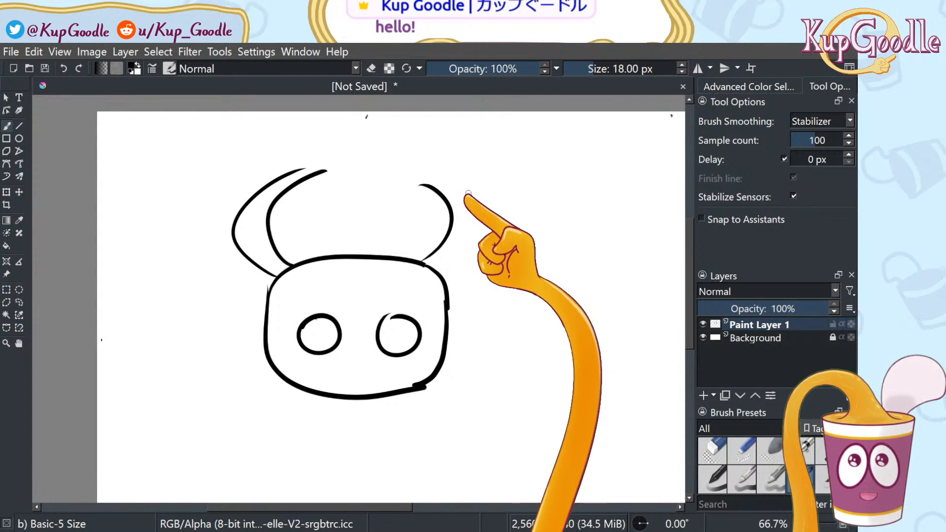
{"action": "left_click_drag", "start_coordinate": [446, 173], "coordinate": [442, 268]}
{"action": "mouse_move", "coordinate": [433, 205]}
{"action": "left_mouse_down"}
{"action": "mouse_move", "coordinate": [443, 194]}
{"action": "mouse_move", "coordinate": [448, 209]}
{"action": "left_mouse_up"}
{"action": "left_click_drag", "start_coordinate": [449, 242], "coordinate": [430, 254]}
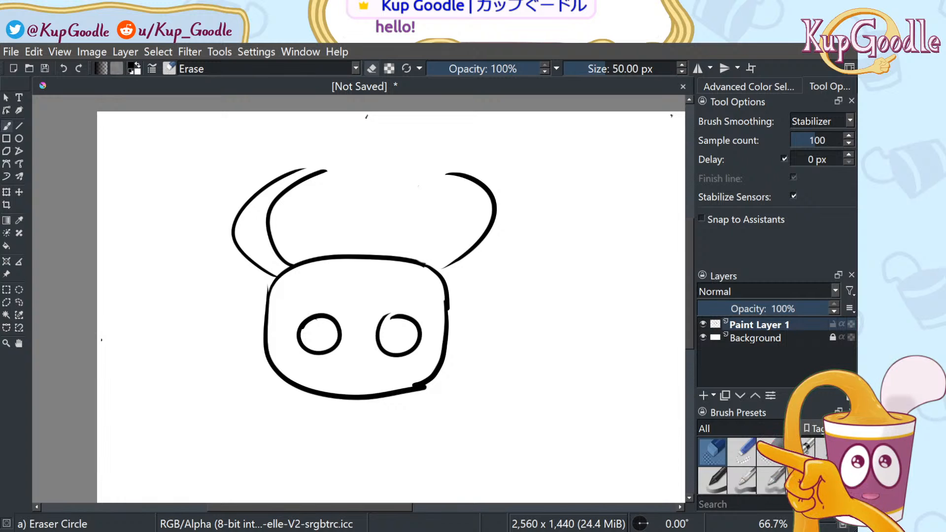
With the drawing brush, try and undo new inner and outer curves for the right horn
{"action": "left_click", "coordinate": [801, 479]}
{"action": "left_click_drag", "start_coordinate": [439, 189], "coordinate": [449, 259]}
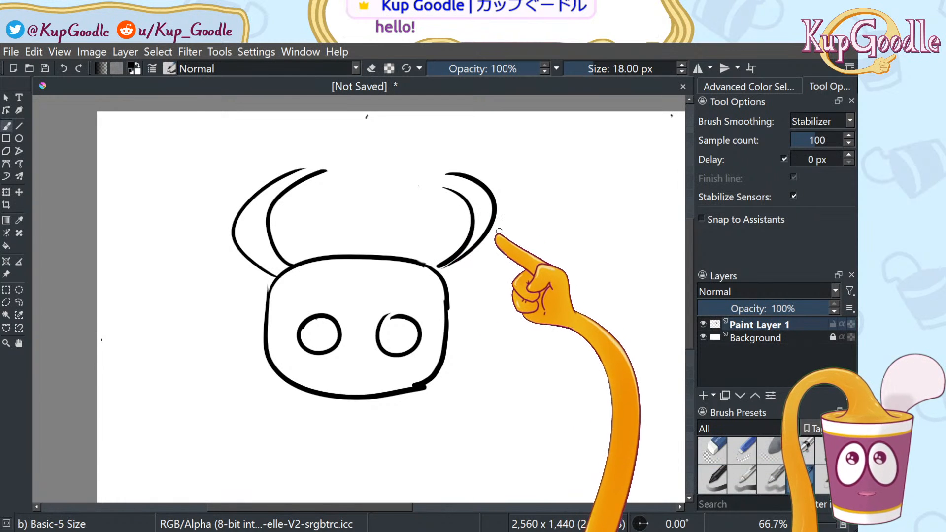
{"action": "key", "text": "ctrl+z"}
{"action": "key", "text": "ctrl+z"}
{"action": "key", "text": "ctrl+z"}
{"action": "key", "text": "ctrl+z"}
{"action": "key", "text": "ctrl+z"}
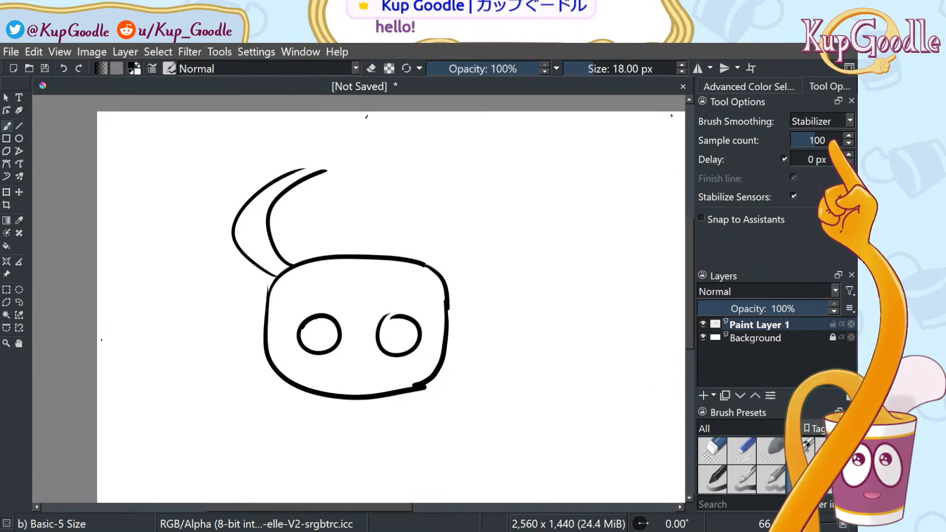
{"action": "left_click_drag", "start_coordinate": [424, 201], "coordinate": [438, 272]}
{"action": "mouse_move", "coordinate": [455, 195]}
{"action": "left_mouse_down"}
{"action": "mouse_move", "coordinate": [490, 244]}
{"action": "mouse_move", "coordinate": [462, 296]}
{"action": "left_mouse_up"}
{"action": "key", "text": "ctrl+z"}
{"action": "key", "text": "ctrl+z"}
{"action": "key", "text": "ctrl+z"}
{"action": "key", "text": "ctrl+z"}
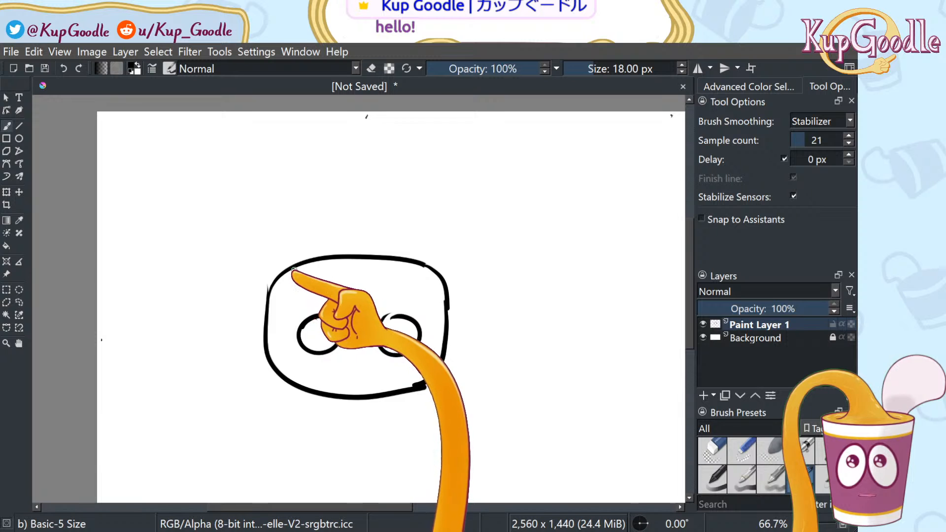
Draw both tall horns rising from the head with forked zigzag tips and outer edges
{"action": "left_click_drag", "start_coordinate": [298, 166], "coordinate": [291, 262]}
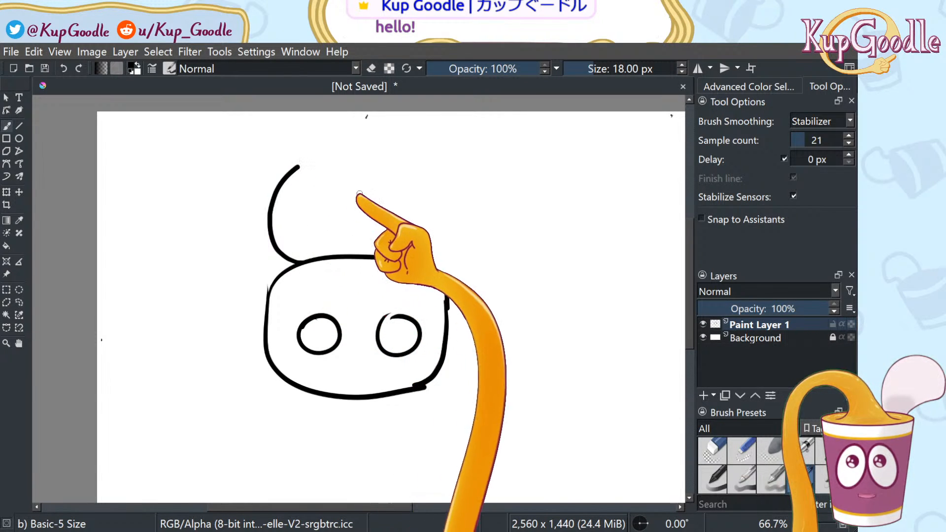
{"action": "mouse_move", "coordinate": [422, 263]}
{"action": "left_mouse_down"}
{"action": "mouse_move", "coordinate": [450, 231]}
{"action": "mouse_move", "coordinate": [424, 167]}
{"action": "left_mouse_up"}
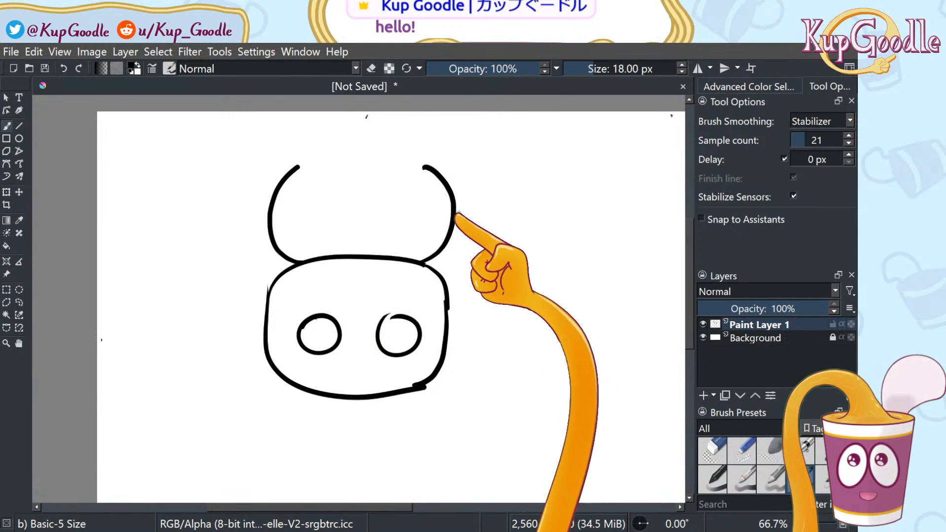
{"action": "mouse_move", "coordinate": [298, 167]}
{"action": "left_mouse_down"}
{"action": "mouse_move", "coordinate": [290, 161]}
{"action": "mouse_move", "coordinate": [300, 141]}
{"action": "left_mouse_up"}
{"action": "mouse_move", "coordinate": [425, 168]}
{"action": "left_mouse_down"}
{"action": "mouse_move", "coordinate": [442, 152]}
{"action": "mouse_move", "coordinate": [435, 146]}
{"action": "mouse_move", "coordinate": [472, 203]}
{"action": "mouse_move", "coordinate": [447, 286]}
{"action": "left_mouse_up"}
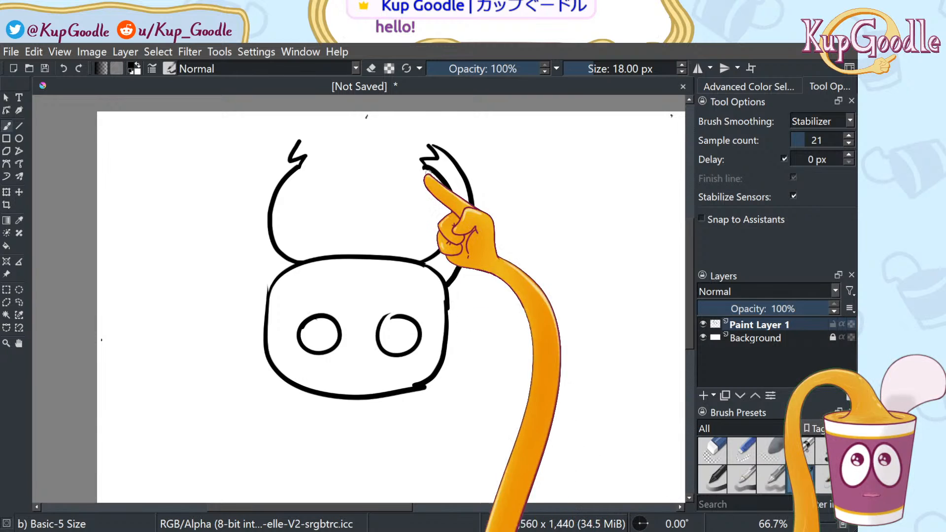
{"action": "left_click_drag", "start_coordinate": [282, 150], "coordinate": [266, 275]}
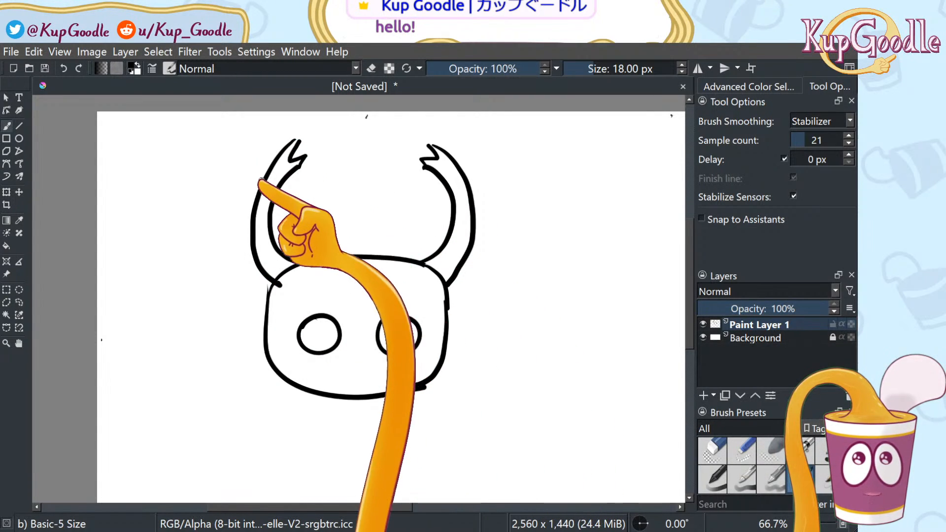
{"action": "key", "text": "ctrl+z"}
{"action": "mouse_move", "coordinate": [296, 143]}
{"action": "left_mouse_down"}
{"action": "mouse_move", "coordinate": [273, 155]}
{"action": "mouse_move", "coordinate": [243, 229]}
{"action": "mouse_move", "coordinate": [279, 286]}
{"action": "left_mouse_up"}
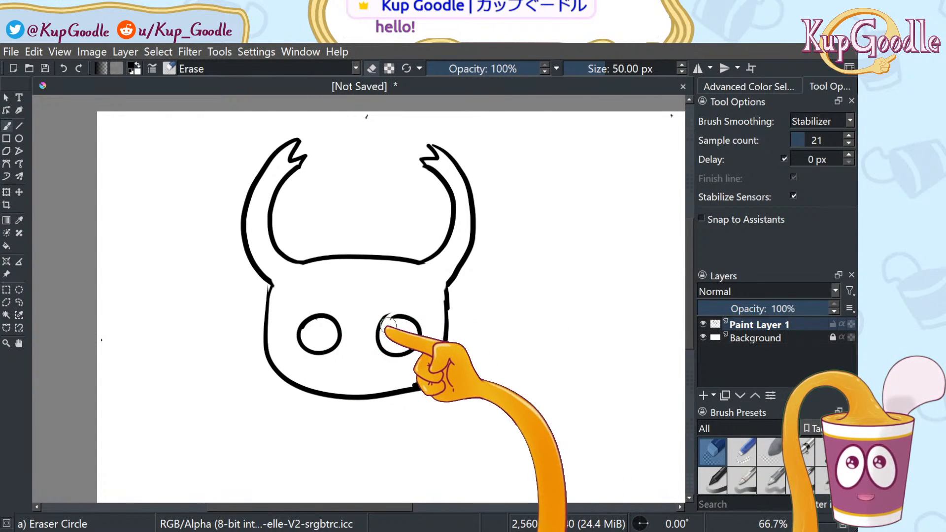
Erase and redraw the top of the right eye so it forms a clean closed ring
{"action": "left_click_drag", "start_coordinate": [391, 317], "coordinate": [408, 317]}
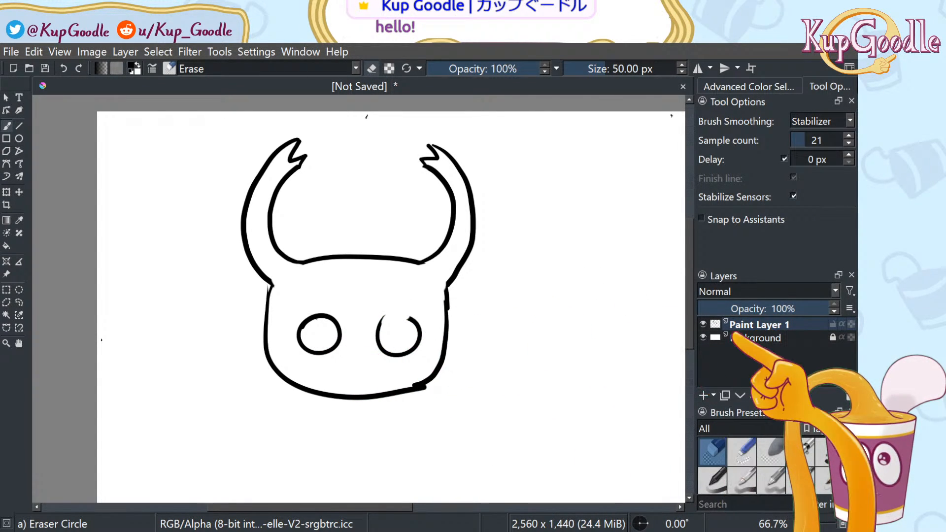
{"action": "left_click", "coordinate": [801, 480]}
{"action": "left_click_drag", "start_coordinate": [390, 318], "coordinate": [418, 323]}
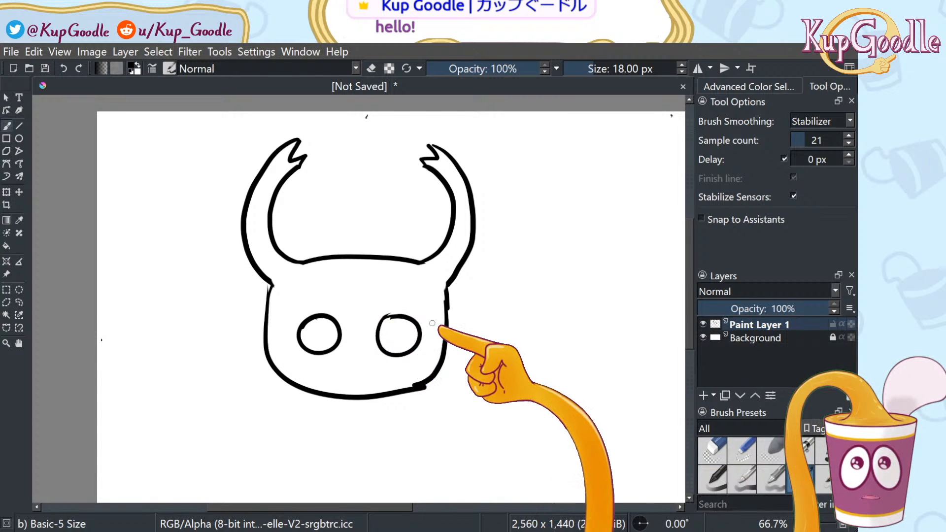
{"action": "left_click", "coordinate": [19, 343]}
{"action": "left_click_drag", "start_coordinate": [417, 360], "coordinate": [398, 350]}
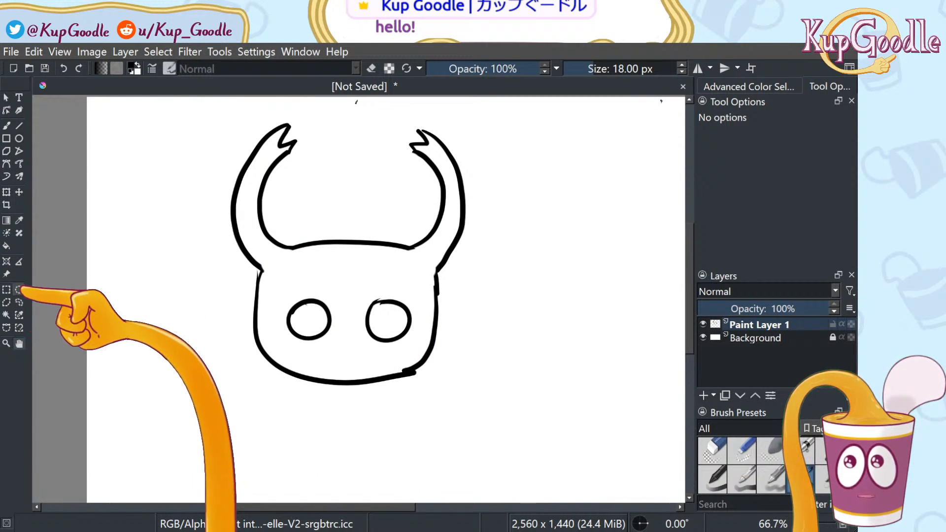
Lasso the whole mask drawing, scale it to about half size, and move it to the upper left
{"action": "left_click", "coordinate": [19, 191]}
{"action": "left_click", "coordinate": [7, 192]}
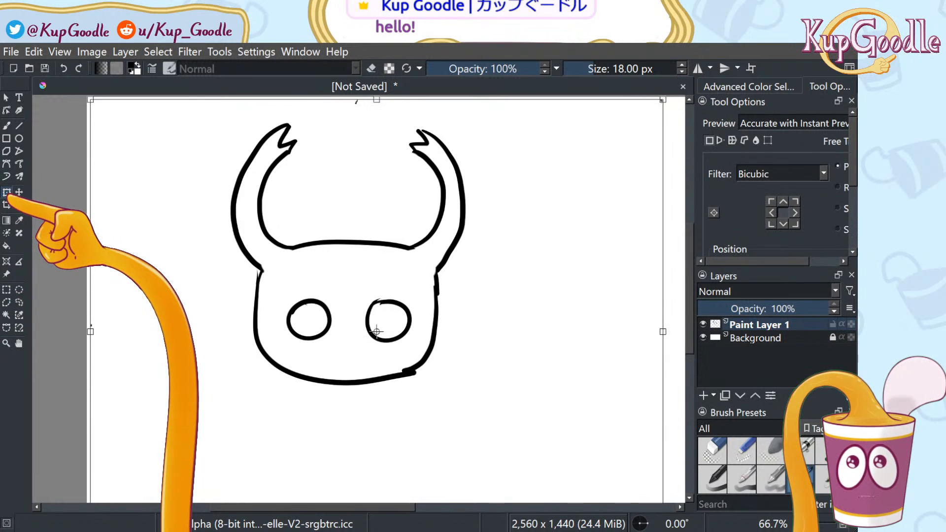
{"action": "left_click", "coordinate": [19, 302]}
{"action": "mouse_move", "coordinate": [175, 290]}
{"action": "left_mouse_down"}
{"action": "mouse_move", "coordinate": [394, 422]}
{"action": "mouse_move", "coordinate": [542, 296]}
{"action": "mouse_move", "coordinate": [374, 113]}
{"action": "mouse_move", "coordinate": [268, 144]}
{"action": "mouse_move", "coordinate": [190, 237]}
{"action": "left_mouse_up"}
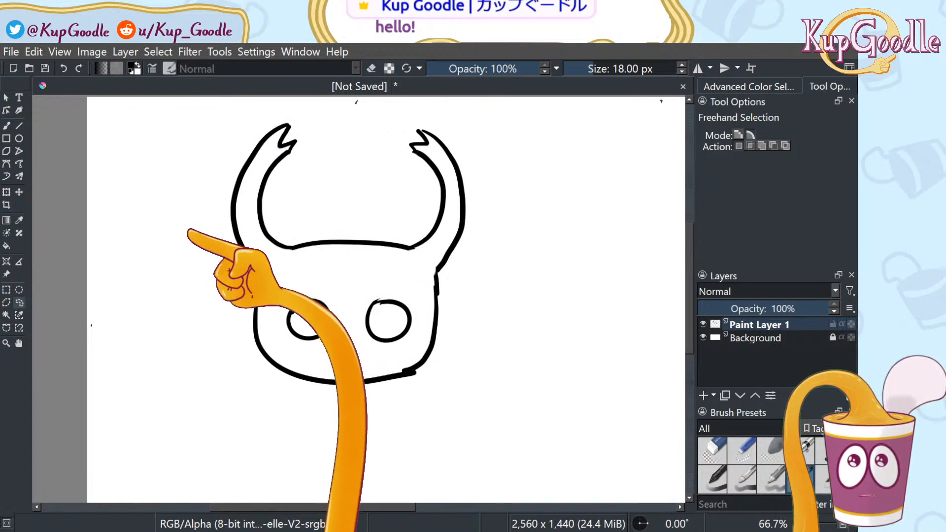
{"action": "left_click", "coordinate": [19, 193]}
{"action": "left_click", "coordinate": [6, 192]}
{"action": "mouse_move", "coordinate": [548, 421]}
{"action": "left_mouse_down"}
{"action": "mouse_move", "coordinate": [491, 388]}
{"action": "mouse_move", "coordinate": [552, 403]}
{"action": "mouse_move", "coordinate": [553, 415]}
{"action": "mouse_move", "coordinate": [417, 311]}
{"action": "mouse_move", "coordinate": [495, 378]}
{"action": "mouse_move", "coordinate": [551, 372]}
{"action": "mouse_move", "coordinate": [425, 365]}
{"action": "mouse_move", "coordinate": [405, 321]}
{"action": "mouse_move", "coordinate": [380, 304]}
{"action": "left_mouse_up"}
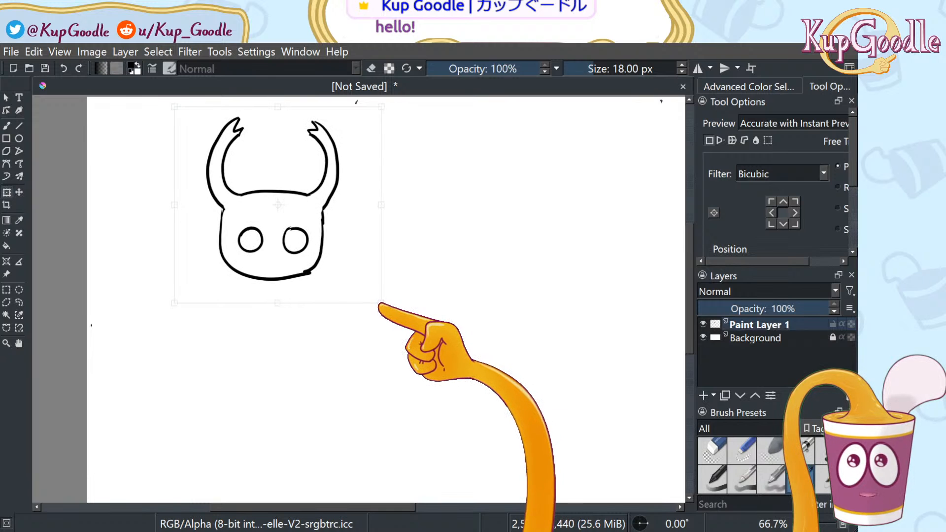
{"action": "left_click_drag", "start_coordinate": [342, 249], "coordinate": [316, 241]}
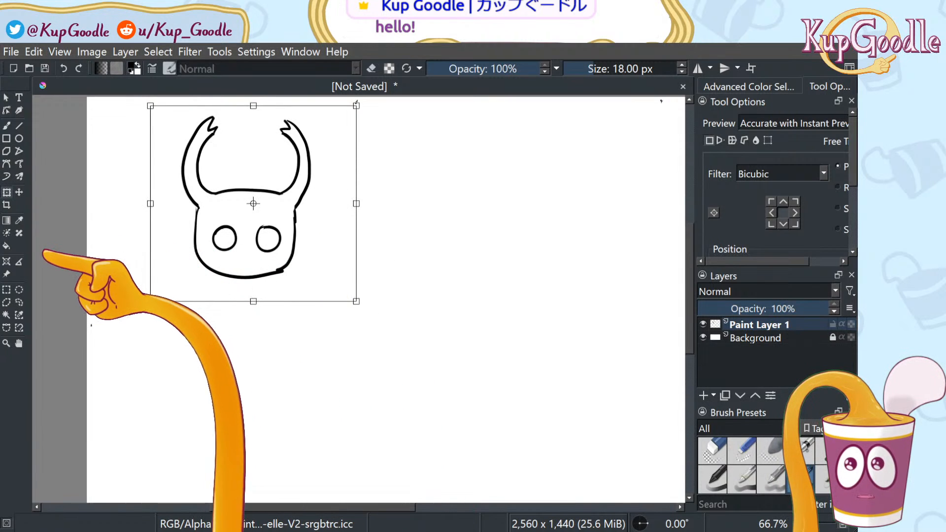
{"action": "key", "text": "b"}
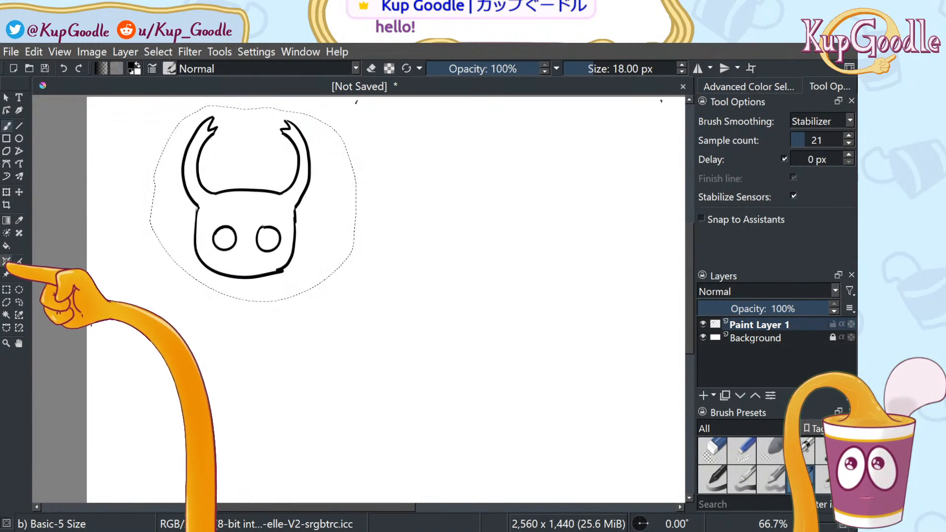
{"action": "left_click", "coordinate": [19, 302]}
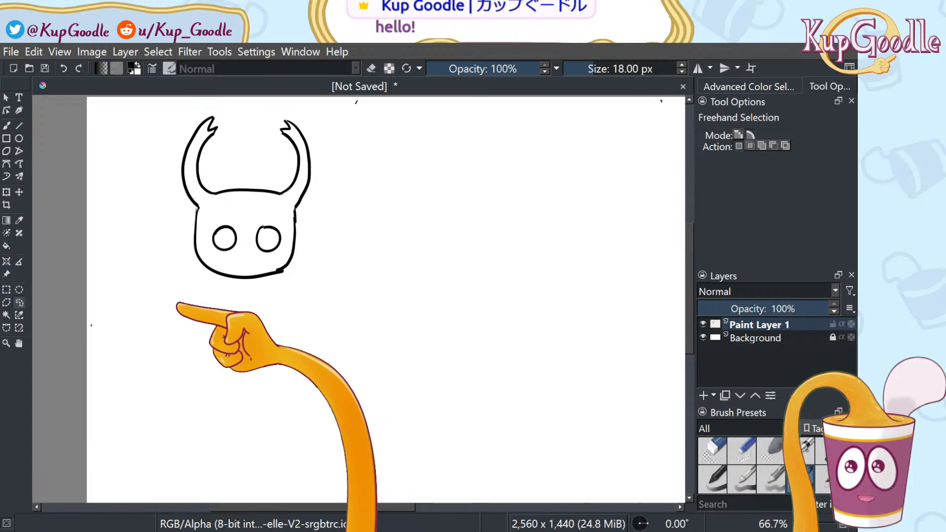
{"action": "key", "text": "b"}
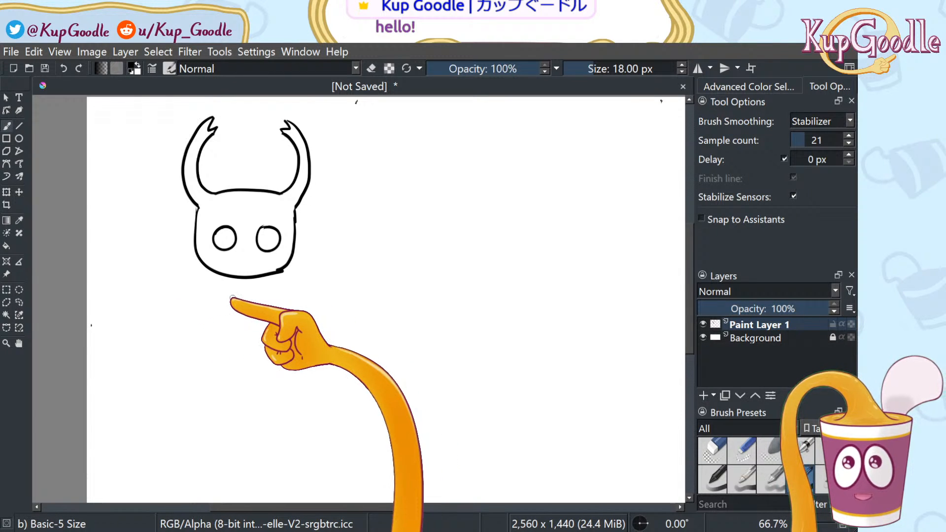
Draw the cloak's left and right sides, its curved bottom edge, and a fold in the left flap
{"action": "scroll", "coordinate": [206, 266], "scroll_direction": "up", "scroll_amount": 1}
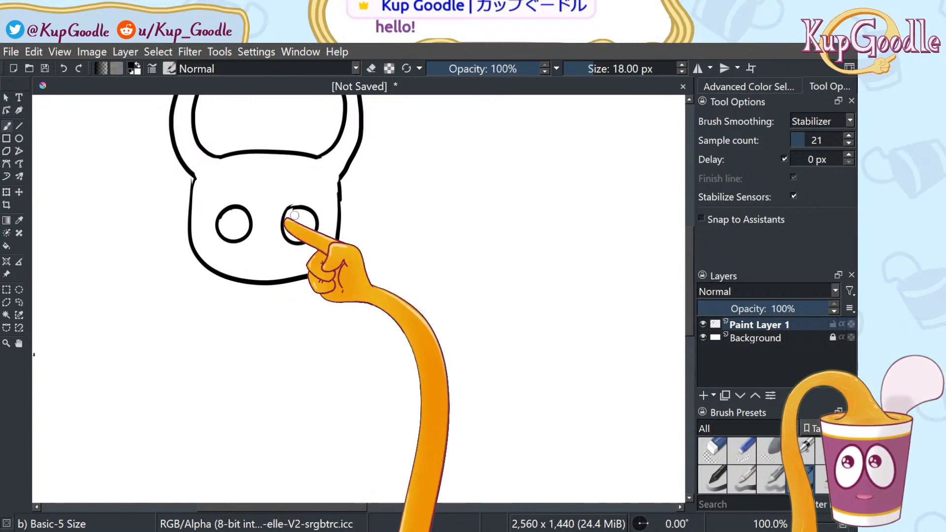
{"action": "left_click", "coordinate": [713, 451]}
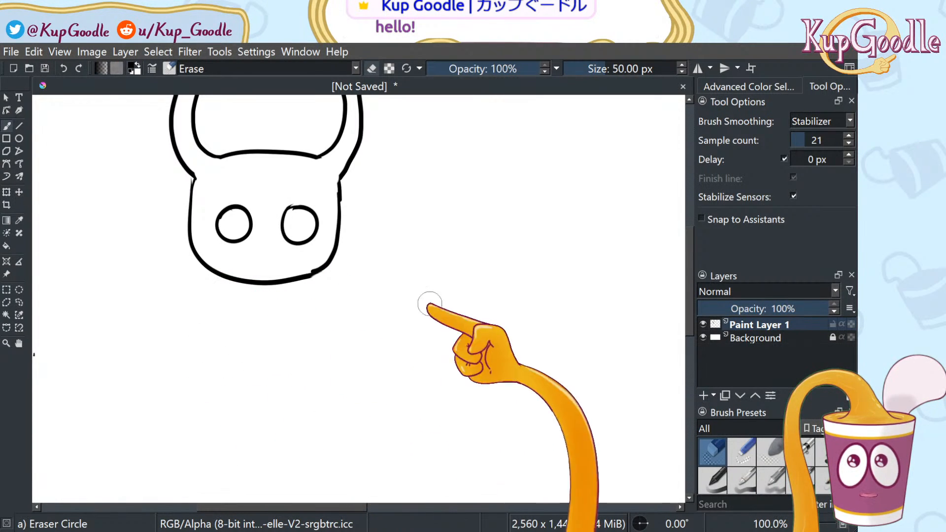
{"action": "left_click", "coordinate": [801, 477]}
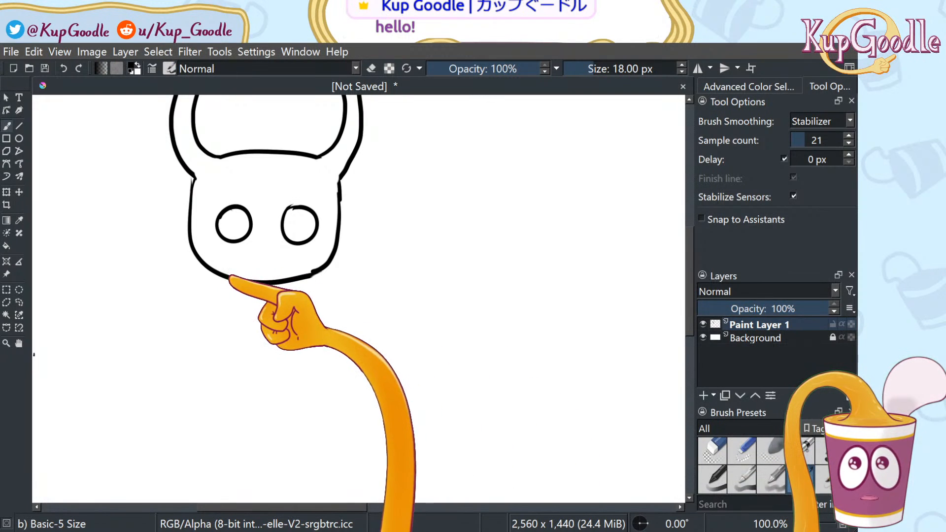
{"action": "left_click_drag", "start_coordinate": [228, 285], "coordinate": [182, 417]}
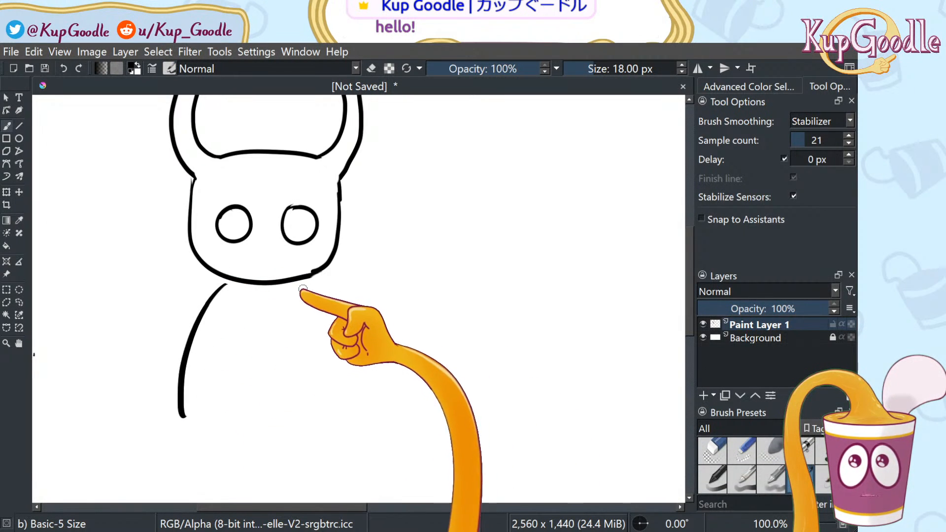
{"action": "mouse_move", "coordinate": [304, 286]}
{"action": "left_mouse_down"}
{"action": "mouse_move", "coordinate": [329, 332]}
{"action": "mouse_move", "coordinate": [350, 423]}
{"action": "left_mouse_up"}
{"action": "mouse_move", "coordinate": [183, 440]}
{"action": "left_mouse_down"}
{"action": "mouse_move", "coordinate": [216, 428]}
{"action": "mouse_move", "coordinate": [256, 382]}
{"action": "mouse_move", "coordinate": [367, 430]}
{"action": "left_mouse_up"}
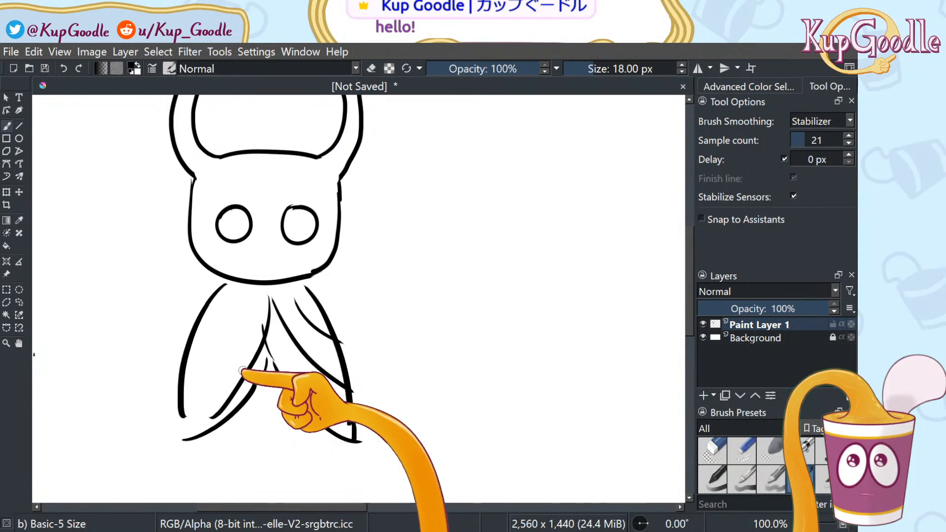
{"action": "left_click_drag", "start_coordinate": [186, 363], "coordinate": [224, 316]}
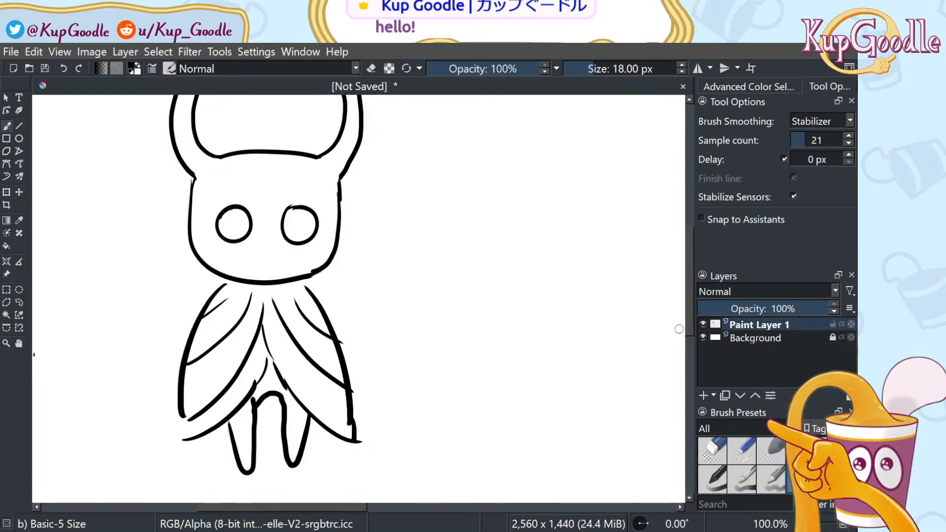
Redraw the inner cape fold, extend the folds up to the neck, and add a pointed lower-right tip
{"action": "left_click", "coordinate": [712, 451]}
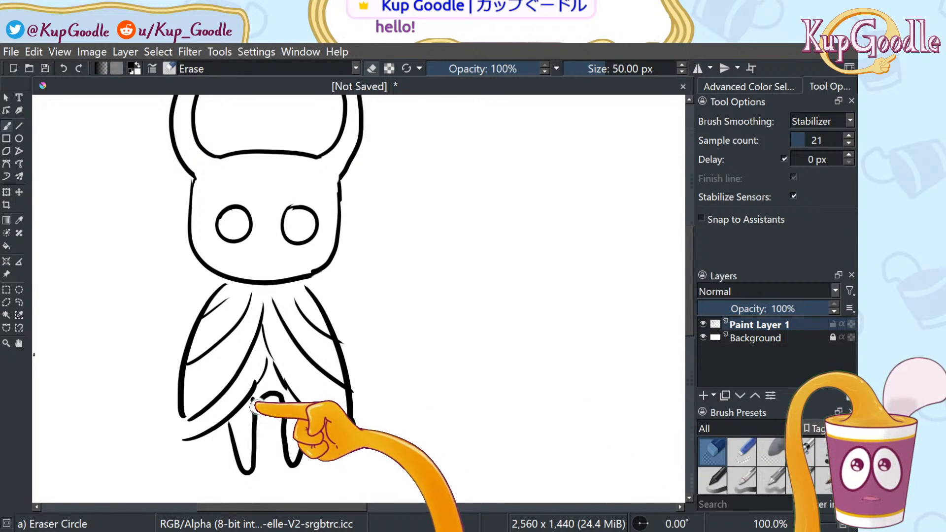
{"action": "left_click", "coordinate": [801, 479]}
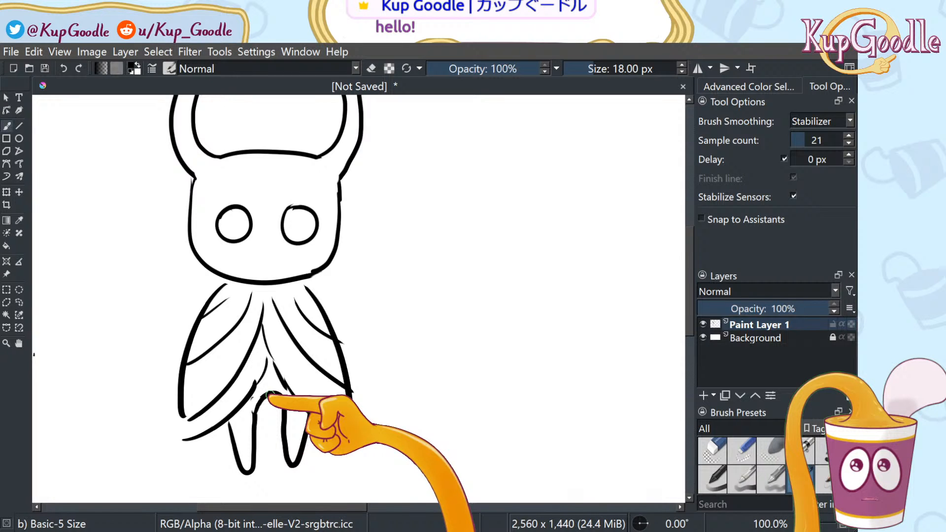
{"action": "key", "text": "ctrl+z"}
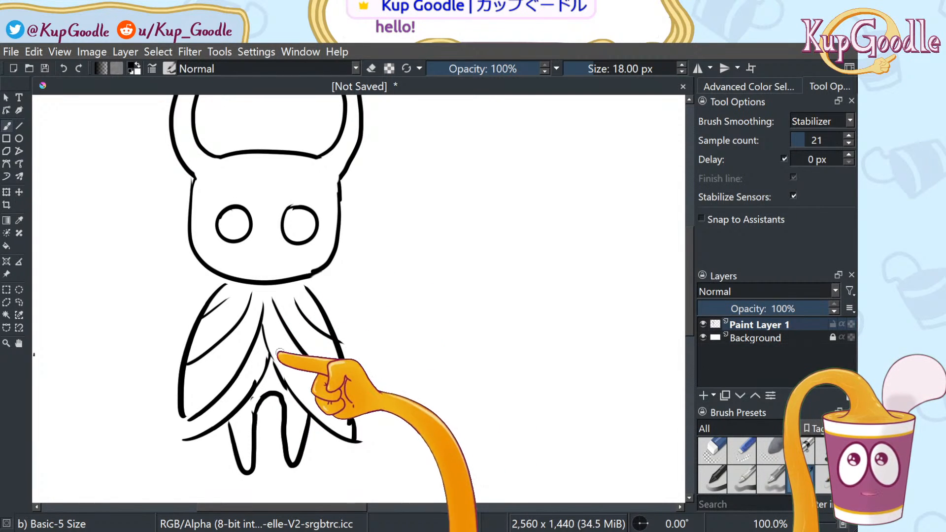
{"action": "left_click_drag", "start_coordinate": [271, 353], "coordinate": [259, 387]}
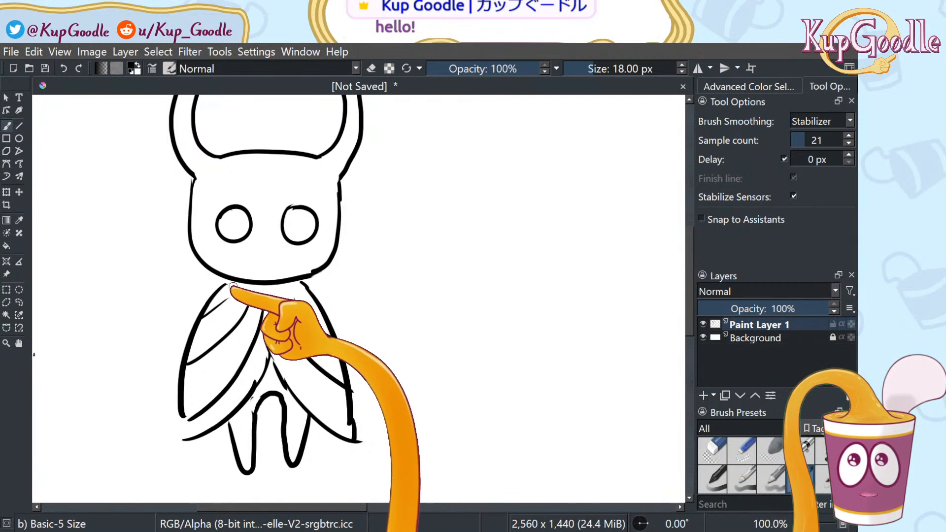
{"action": "mouse_move", "coordinate": [251, 284]}
{"action": "left_mouse_down"}
{"action": "mouse_move", "coordinate": [272, 285]}
{"action": "mouse_move", "coordinate": [280, 302]}
{"action": "mouse_move", "coordinate": [287, 292]}
{"action": "mouse_move", "coordinate": [301, 308]}
{"action": "left_mouse_up"}
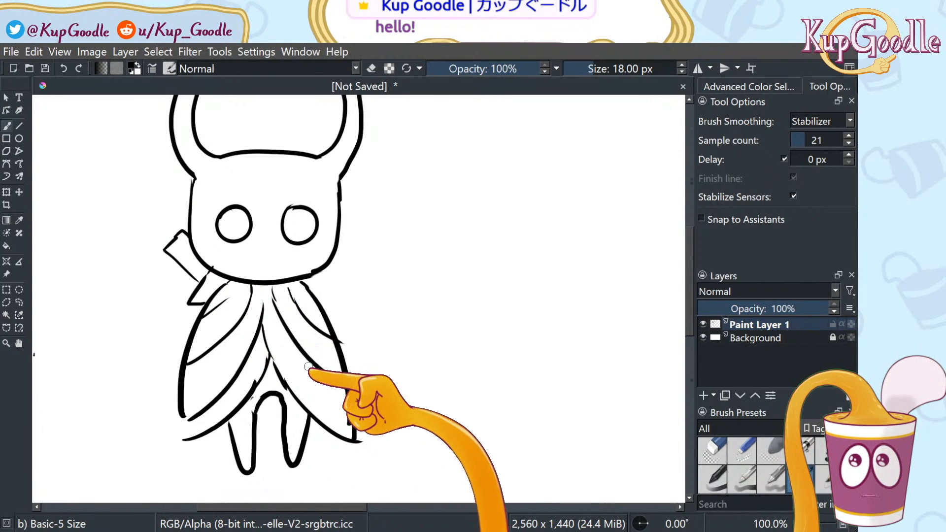
{"action": "mouse_move", "coordinate": [356, 413]}
{"action": "left_mouse_down"}
{"action": "mouse_move", "coordinate": [388, 427]}
{"action": "mouse_move", "coordinate": [351, 380]}
{"action": "left_mouse_up"}
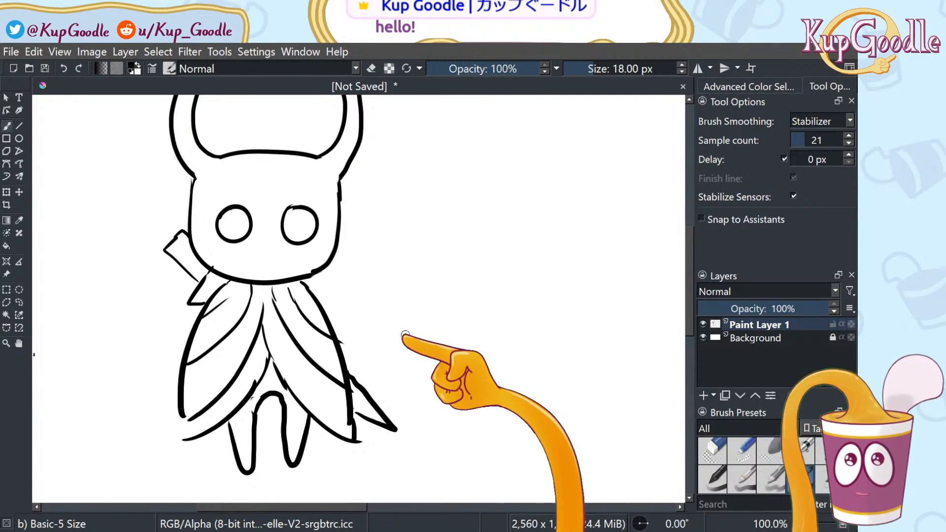
{"action": "scroll", "coordinate": [390, 262], "scroll_direction": "down", "scroll_amount": 2}
{"action": "scroll", "coordinate": [357, 283], "scroll_direction": "up", "scroll_amount": 1}
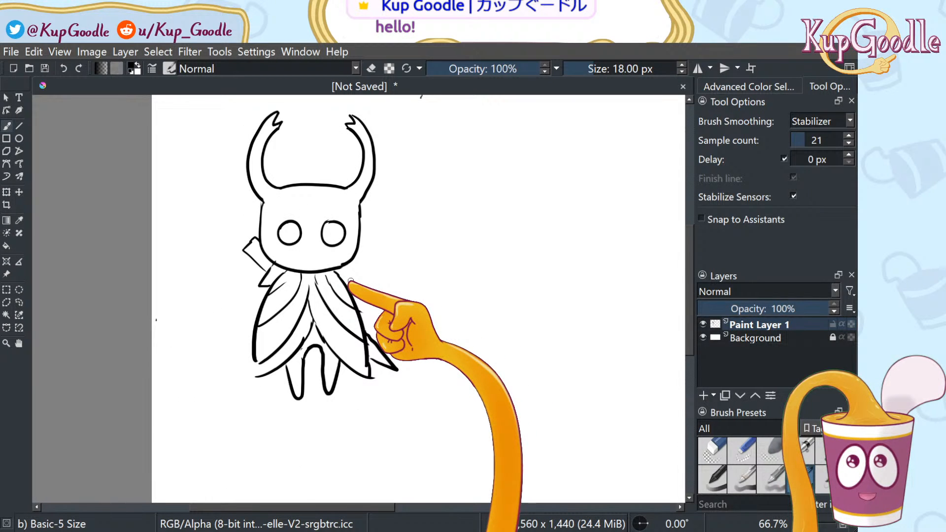
{"action": "scroll", "coordinate": [286, 369], "scroll_direction": "up", "scroll_amount": 2}
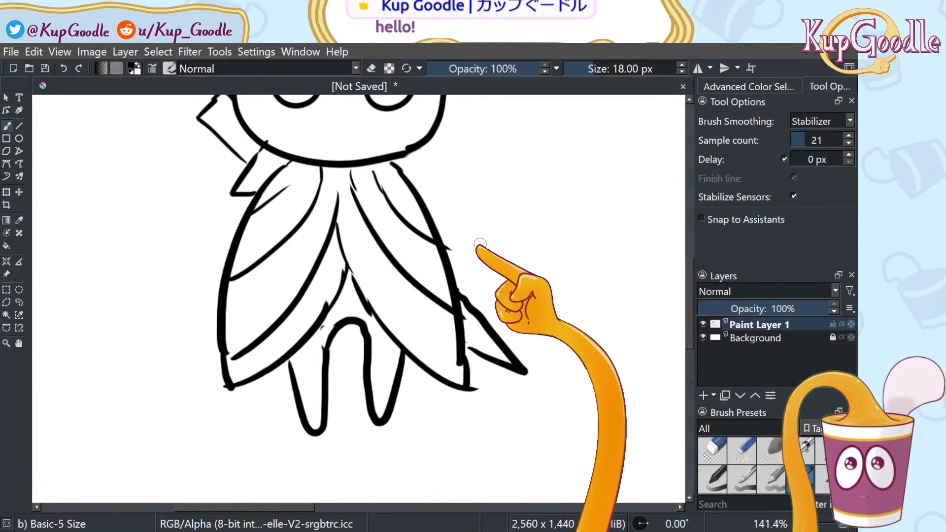
{"action": "key", "text": "1"}
{"action": "scroll", "coordinate": [525, 194], "scroll_direction": "down", "scroll_amount": 1}
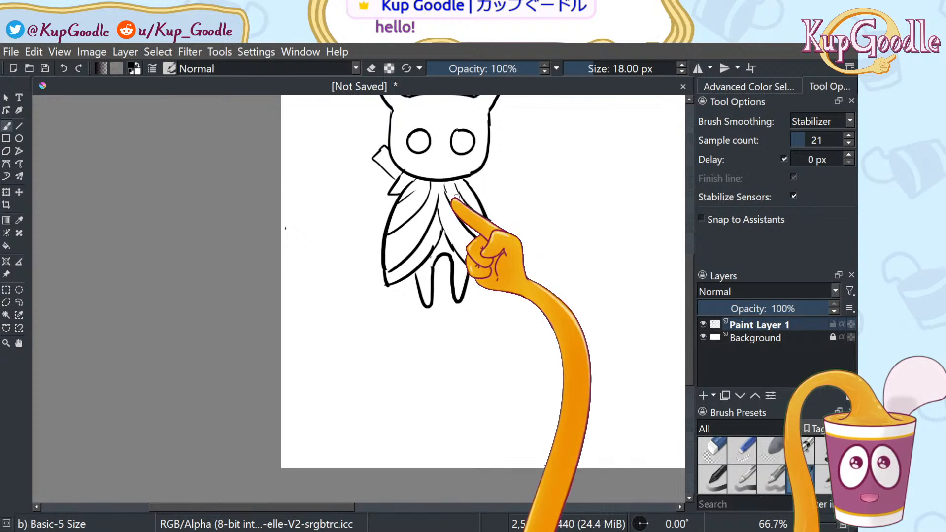
{"action": "left_click", "coordinate": [19, 343]}
{"action": "left_click_drag", "start_coordinate": [438, 206], "coordinate": [317, 341]}
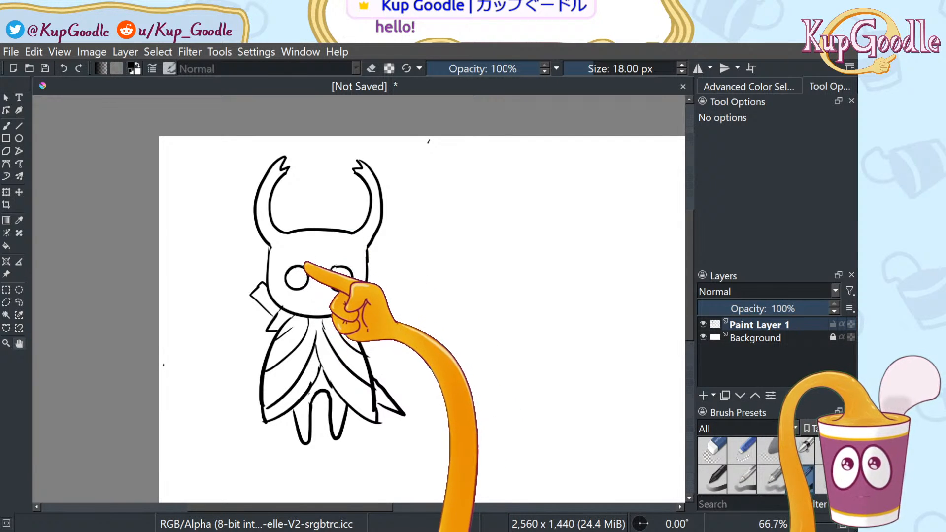
Lasso the cloak and legs, scale them inward to sit under the head, then deselect
{"action": "mouse_move", "coordinate": [208, 400]}
{"action": "left_mouse_down"}
{"action": "mouse_move", "coordinate": [216, 412]}
{"action": "mouse_move", "coordinate": [202, 373]}
{"action": "mouse_move", "coordinate": [183, 369]}
{"action": "mouse_move", "coordinate": [205, 402]}
{"action": "mouse_move", "coordinate": [360, 449]}
{"action": "mouse_move", "coordinate": [373, 444]}
{"action": "mouse_move", "coordinate": [316, 306]}
{"action": "mouse_move", "coordinate": [186, 249]}
{"action": "left_mouse_up"}
{"action": "left_click", "coordinate": [20, 302]}
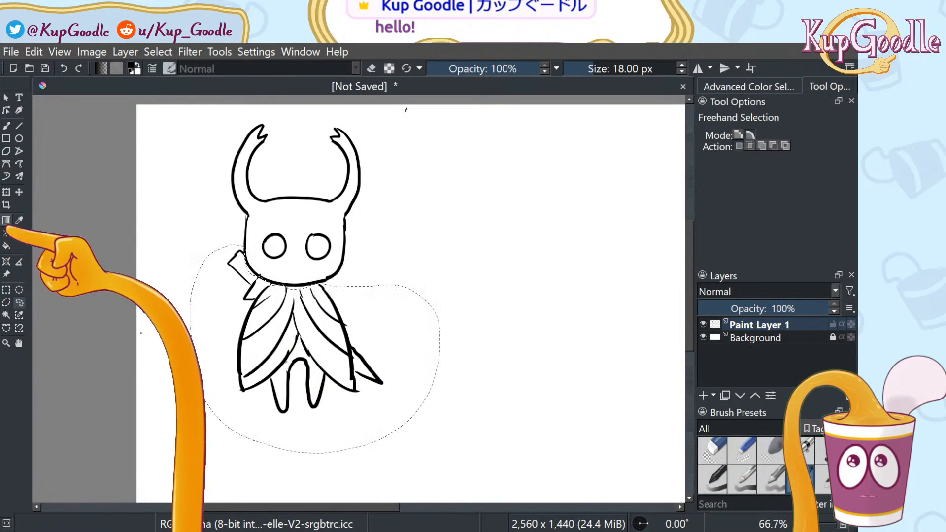
{"action": "left_click", "coordinate": [19, 192]}
{"action": "left_click", "coordinate": [7, 192]}
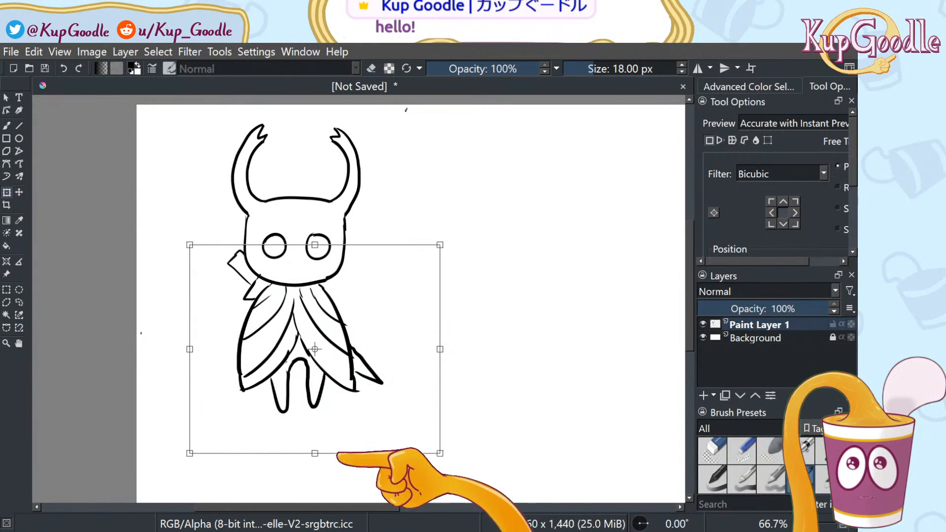
{"action": "left_click_drag", "start_coordinate": [427, 445], "coordinate": [368, 359]}
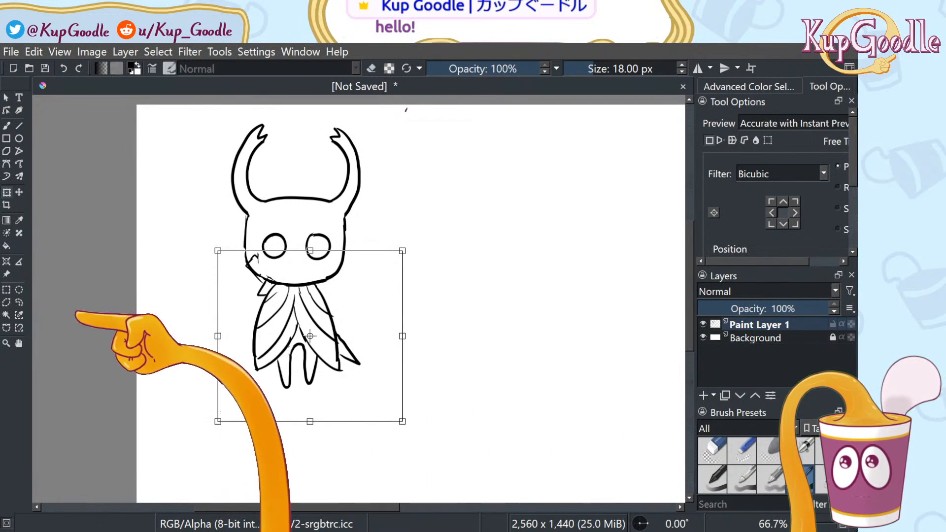
{"action": "left_click", "coordinate": [20, 302]}
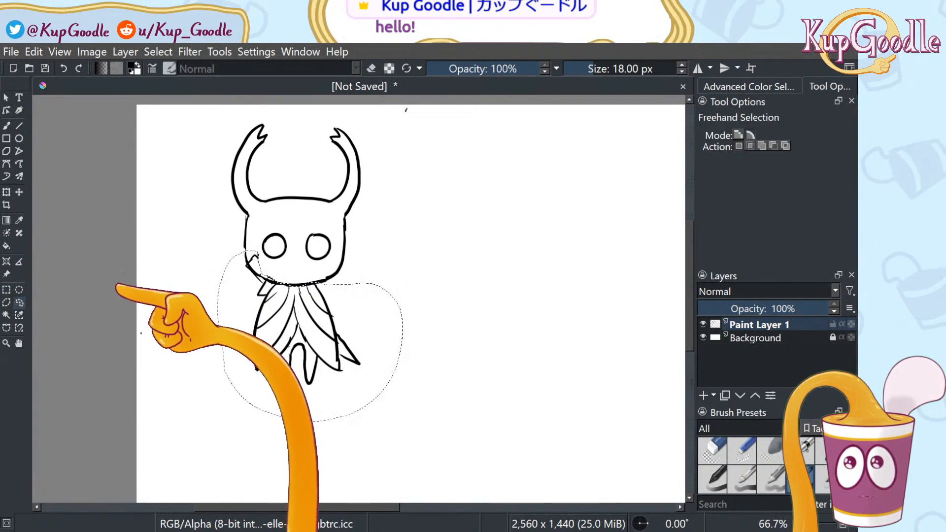
{"action": "left_click", "coordinate": [116, 288]}
{"action": "key", "text": "b"}
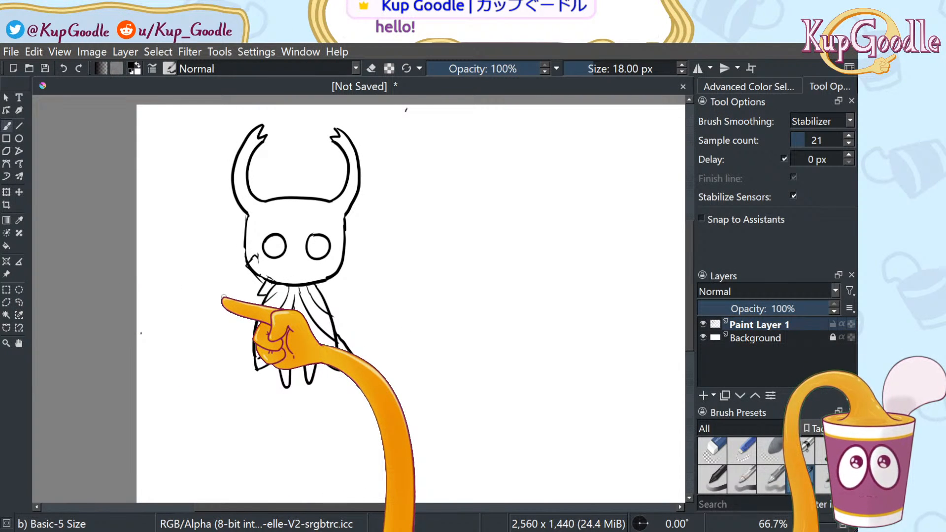
{"action": "scroll", "coordinate": [224, 298], "scroll_direction": "up", "scroll_amount": 3}
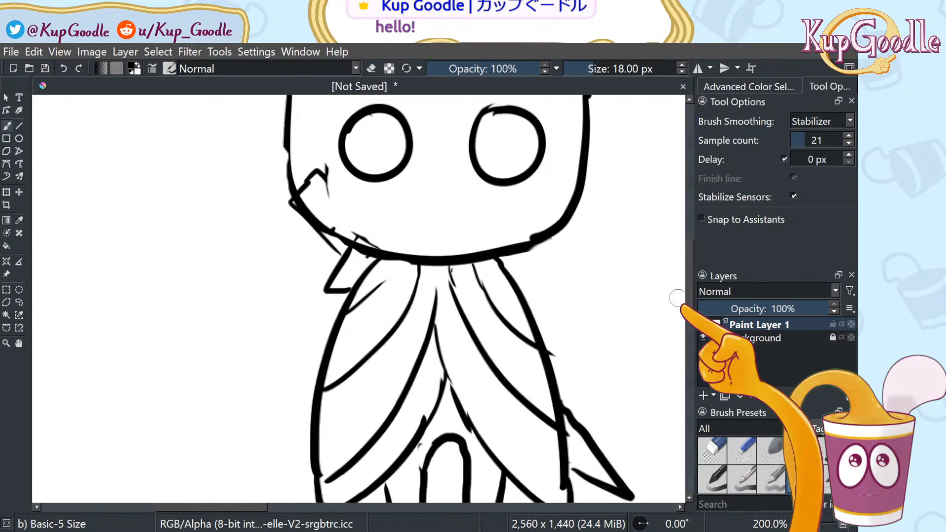
Erase the stray lines inside the face's lower-left outline and redraw the pointed flap left of the neck
{"action": "key", "text": "/"}
{"action": "left_click_drag", "start_coordinate": [321, 191], "coordinate": [378, 224]}
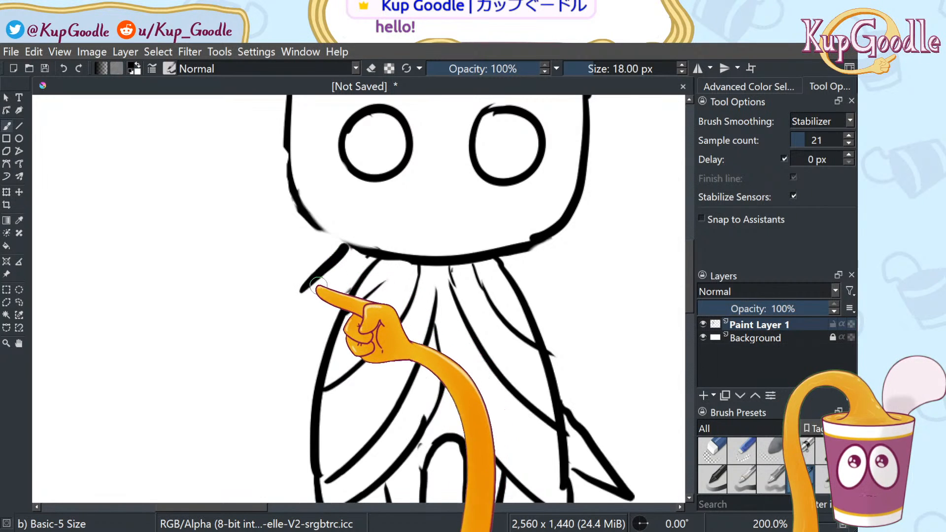
{"action": "mouse_move", "coordinate": [315, 265]}
{"action": "left_mouse_down"}
{"action": "mouse_move", "coordinate": [265, 203]}
{"action": "mouse_move", "coordinate": [290, 192]}
{"action": "left_mouse_up"}
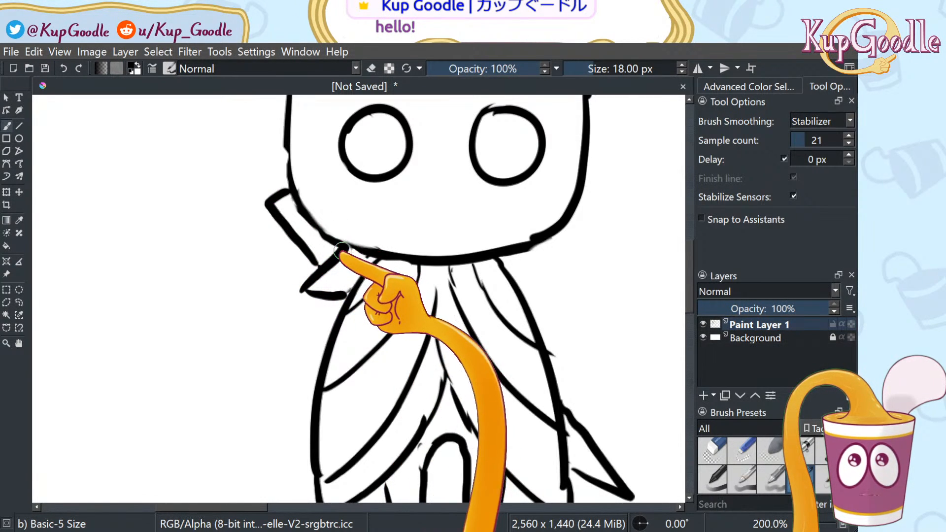
{"action": "scroll", "coordinate": [390, 232], "scroll_direction": "down", "scroll_amount": 3}
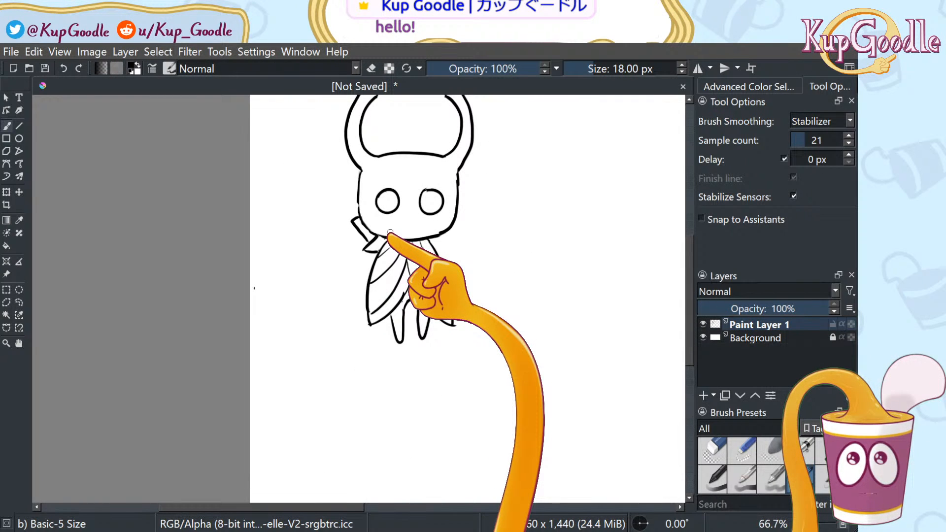
{"action": "scroll", "coordinate": [390, 232], "scroll_direction": "up", "scroll_amount": 2}
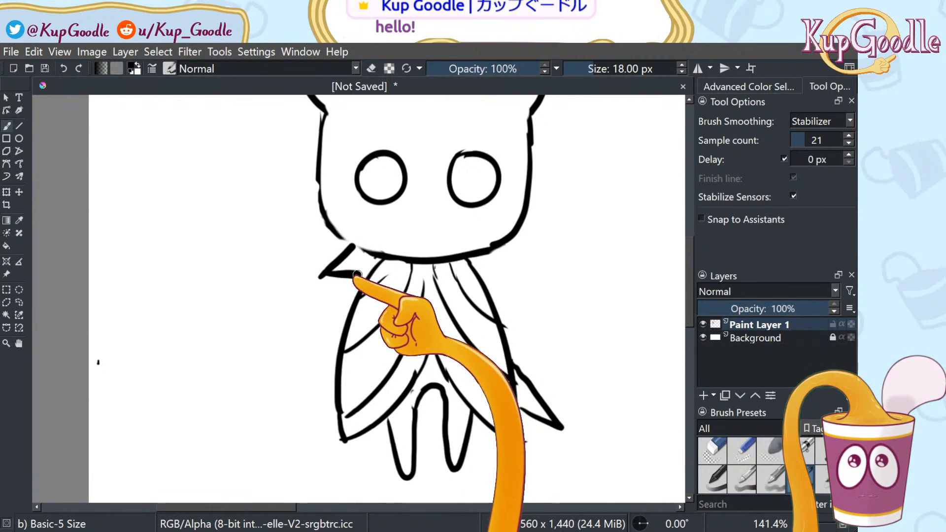
{"action": "mouse_move", "coordinate": [338, 254]}
{"action": "left_mouse_down"}
{"action": "mouse_move", "coordinate": [298, 215]}
{"action": "mouse_move", "coordinate": [317, 204]}
{"action": "left_mouse_up"}
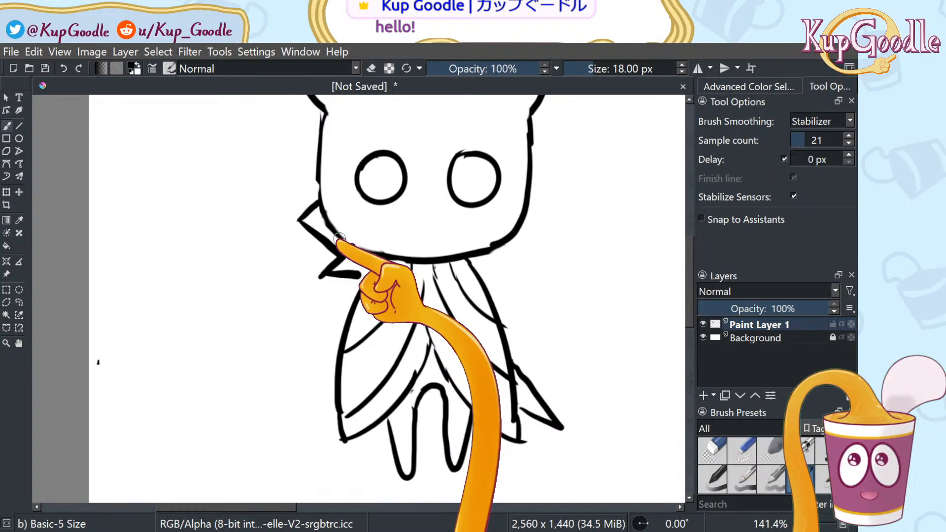
{"action": "scroll", "coordinate": [478, 258], "scroll_direction": "down", "scroll_amount": 3}
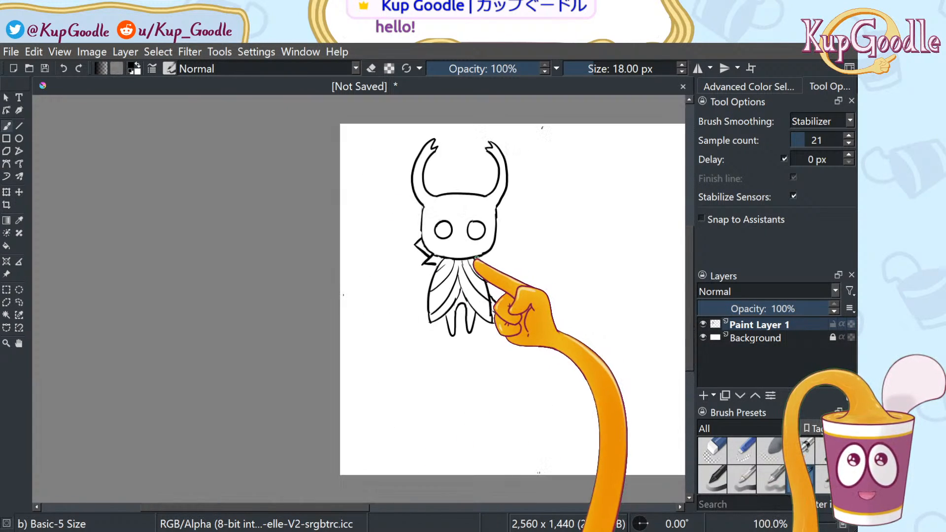
Lasso the whole knight, scale it down and move it to the canvas's upper-left
{"action": "scroll", "coordinate": [566, 180], "scroll_direction": "up", "scroll_amount": 1}
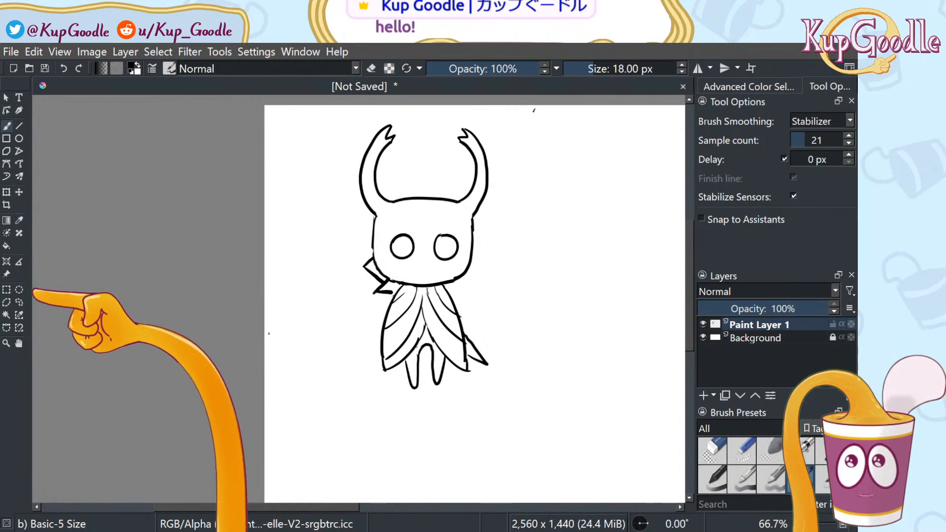
{"action": "left_click", "coordinate": [18, 302]}
{"action": "mouse_move", "coordinate": [348, 351]}
{"action": "left_mouse_down"}
{"action": "mouse_move", "coordinate": [382, 401]}
{"action": "mouse_move", "coordinate": [459, 424]}
{"action": "mouse_move", "coordinate": [525, 212]}
{"action": "mouse_move", "coordinate": [444, 114]}
{"action": "mouse_move", "coordinate": [293, 225]}
{"action": "mouse_move", "coordinate": [347, 351]}
{"action": "left_mouse_up"}
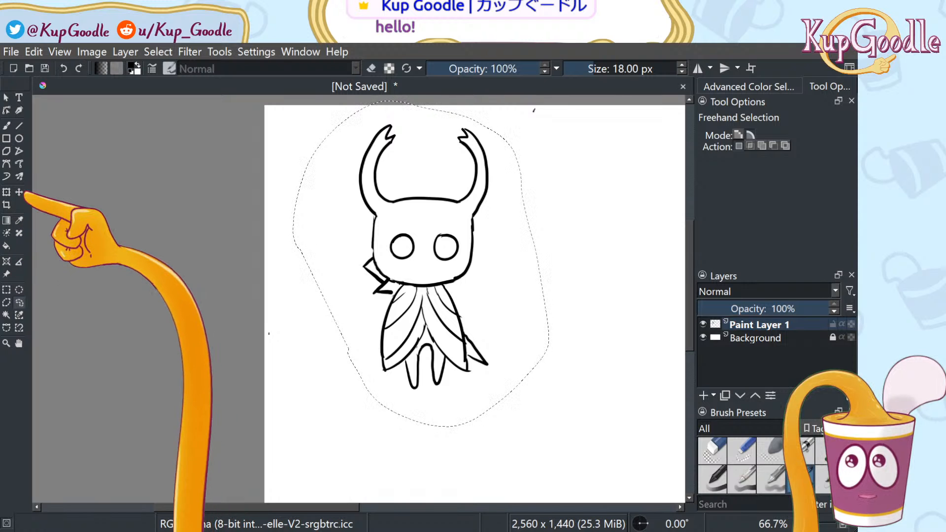
{"action": "left_click", "coordinate": [7, 193]}
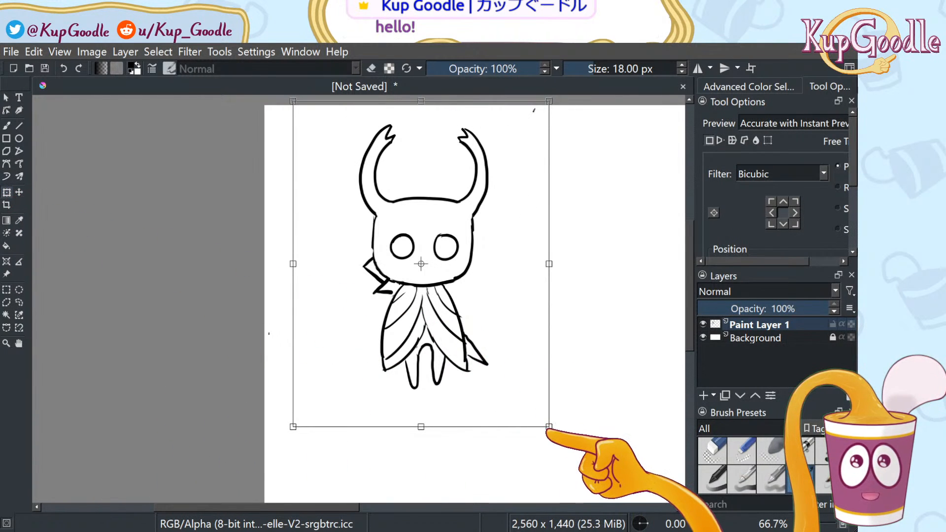
{"action": "left_click_drag", "start_coordinate": [548, 425], "coordinate": [427, 325]}
{"action": "left_click_drag", "start_coordinate": [422, 241], "coordinate": [376, 239]}
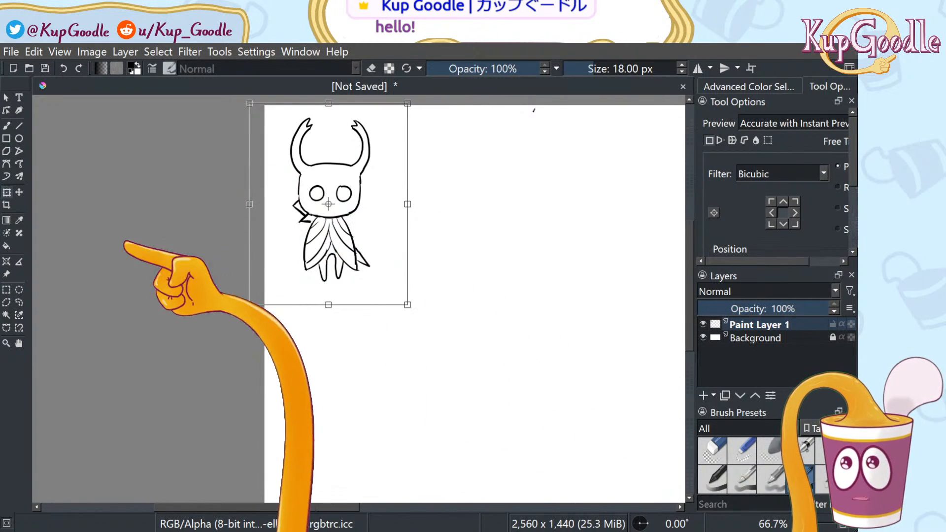
{"action": "left_click", "coordinate": [20, 302]}
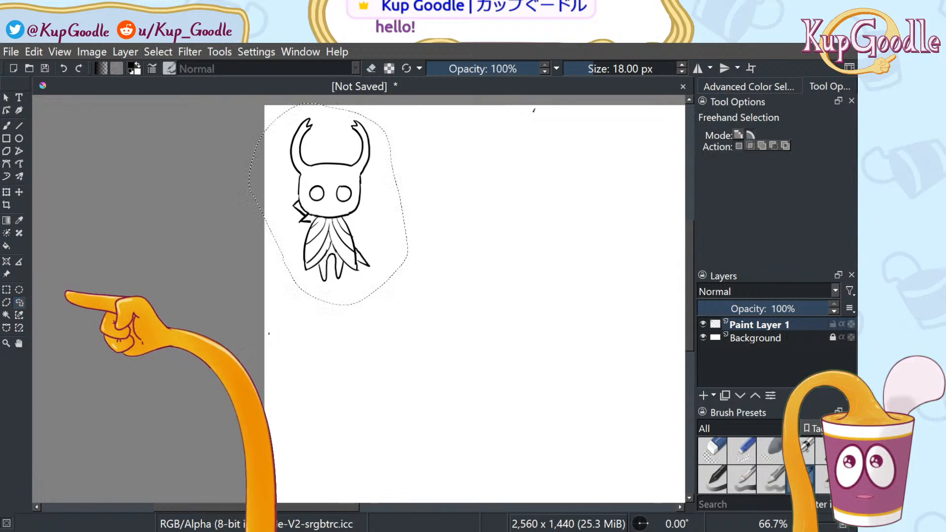
Reset the view to actual size and pan to bring empty canvas into view
{"action": "key", "text": "b"}
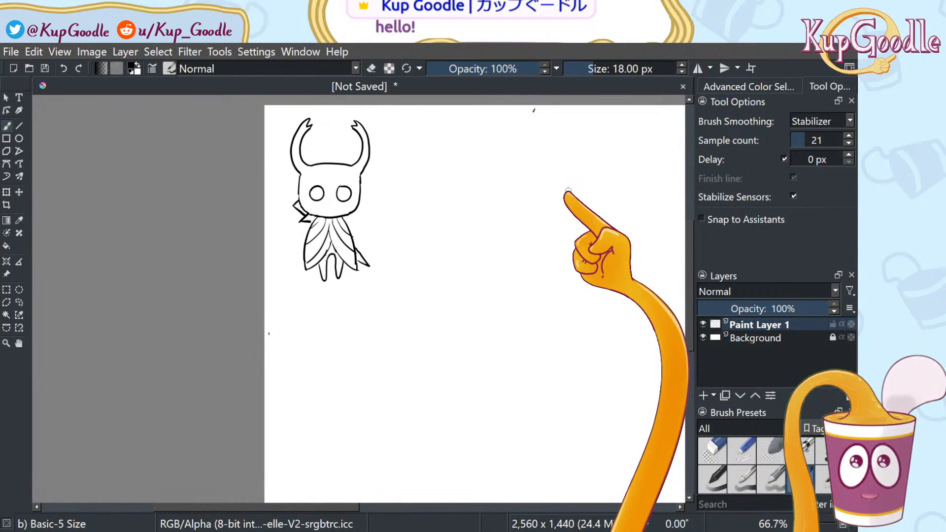
{"action": "key", "text": "1"}
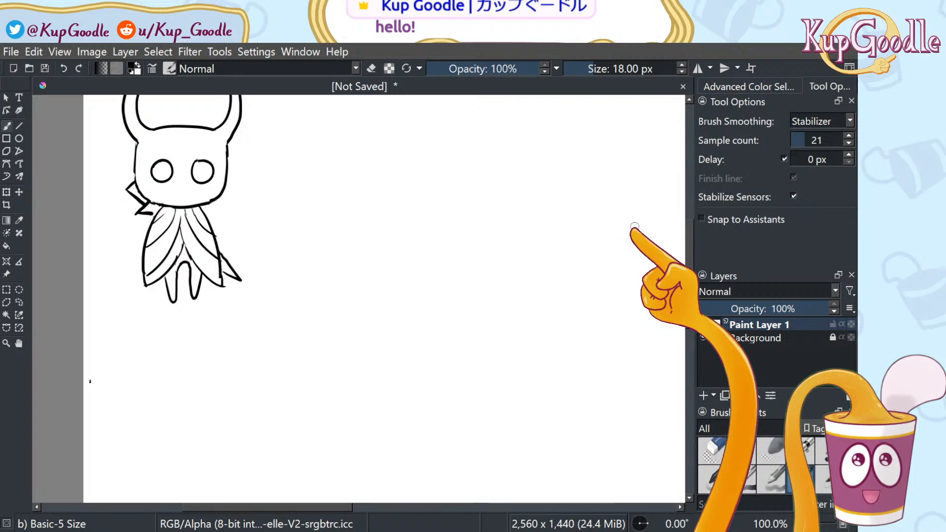
{"action": "left_click", "coordinate": [18, 342]}
{"action": "mouse_move", "coordinate": [378, 284]}
{"action": "left_mouse_down"}
{"action": "mouse_move", "coordinate": [364, 361]}
{"action": "mouse_move", "coordinate": [314, 339]}
{"action": "left_mouse_up"}
{"action": "key", "text": "b"}
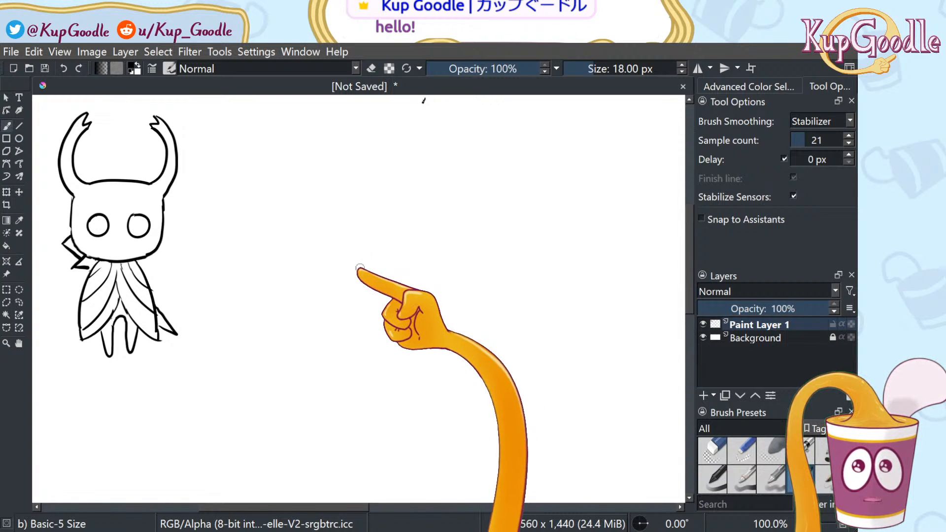
Sketch a rounded cylinder right of the knight: oval top, left and right sides, and bottom edge
{"action": "mouse_move", "coordinate": [343, 249]}
{"action": "left_mouse_down"}
{"action": "mouse_move", "coordinate": [385, 263]}
{"action": "mouse_move", "coordinate": [456, 234]}
{"action": "mouse_move", "coordinate": [429, 202]}
{"action": "mouse_move", "coordinate": [356, 217]}
{"action": "left_mouse_up"}
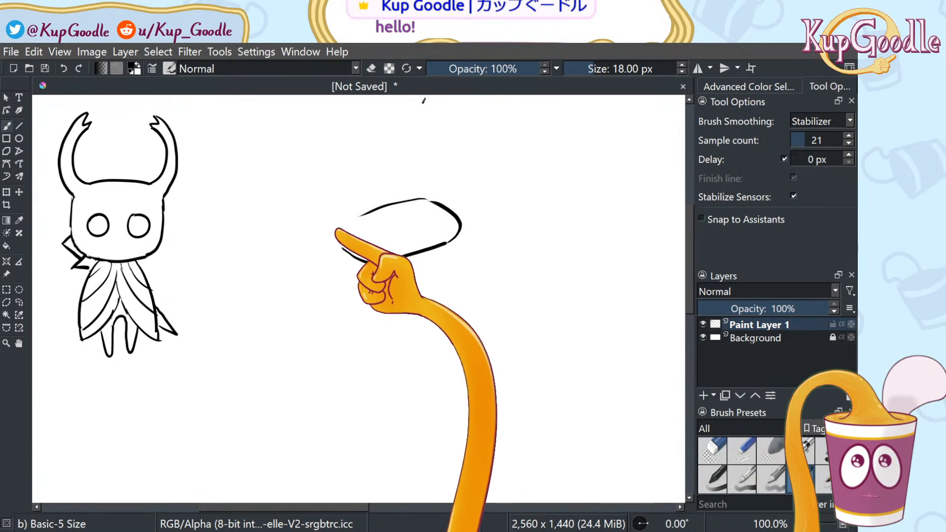
{"action": "mouse_move", "coordinate": [336, 248]}
{"action": "left_mouse_down"}
{"action": "mouse_move", "coordinate": [341, 226]}
{"action": "mouse_move", "coordinate": [388, 205]}
{"action": "left_mouse_up"}
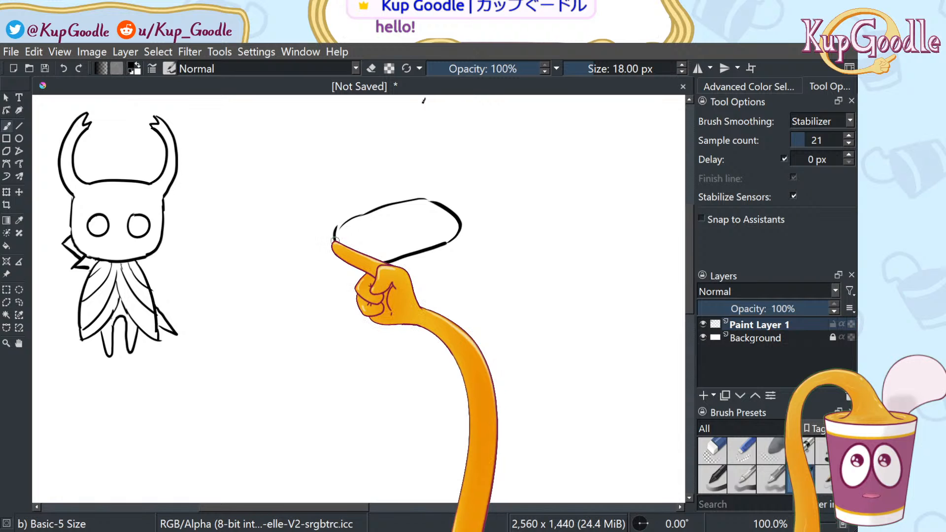
{"action": "left_click_drag", "start_coordinate": [335, 241], "coordinate": [338, 247]}
{"action": "left_click_drag", "start_coordinate": [369, 268], "coordinate": [372, 319]}
{"action": "left_click_drag", "start_coordinate": [374, 326], "coordinate": [413, 338]}
{"action": "left_click_drag", "start_coordinate": [419, 335], "coordinate": [452, 312]}
{"action": "mouse_move", "coordinate": [461, 284]}
{"action": "left_mouse_down"}
{"action": "mouse_move", "coordinate": [465, 246]}
{"action": "mouse_move", "coordinate": [440, 327]}
{"action": "left_mouse_up"}
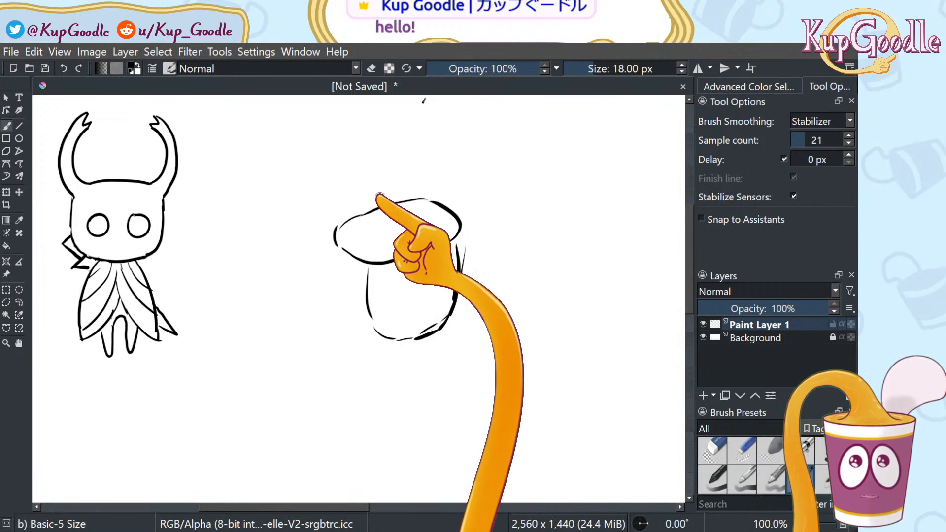
Draw an angular cube further right and close its top with back and front edges
{"action": "mouse_move", "coordinate": [553, 210]}
{"action": "left_mouse_down"}
{"action": "mouse_move", "coordinate": [546, 276]}
{"action": "mouse_move", "coordinate": [592, 307]}
{"action": "mouse_move", "coordinate": [597, 224]}
{"action": "mouse_move", "coordinate": [646, 205]}
{"action": "left_mouse_up"}
{"action": "left_click_drag", "start_coordinate": [653, 204], "coordinate": [616, 296]}
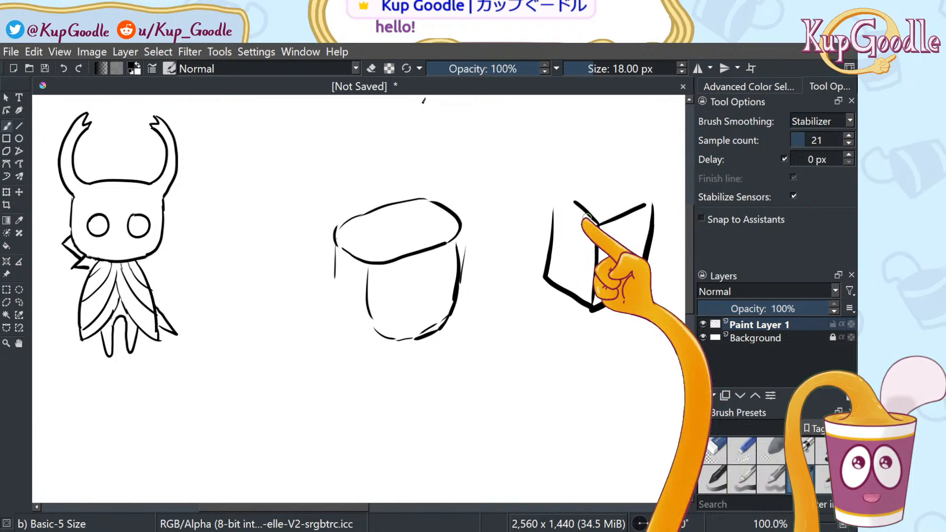
{"action": "left_click_drag", "start_coordinate": [561, 202], "coordinate": [647, 200]}
{"action": "left_click_drag", "start_coordinate": [557, 206], "coordinate": [593, 221]}
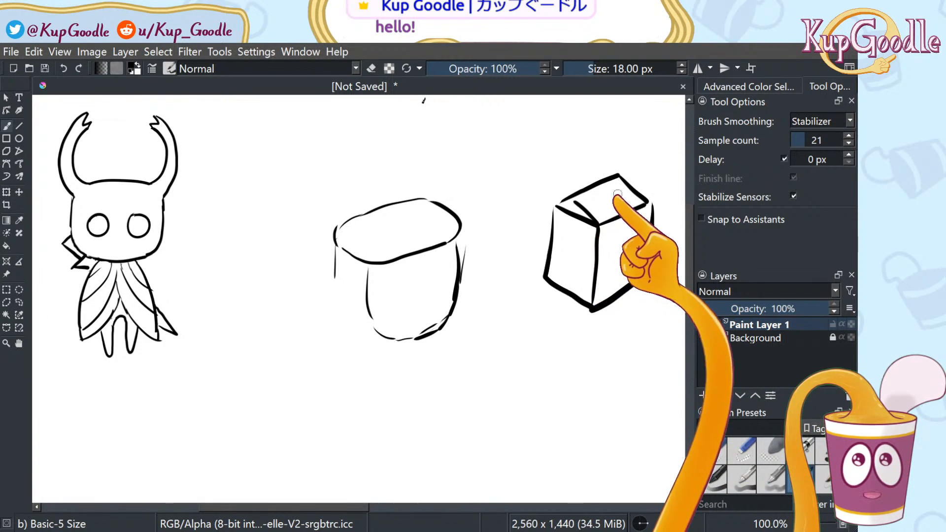
{"action": "left_click_drag", "start_coordinate": [615, 179], "coordinate": [646, 199]}
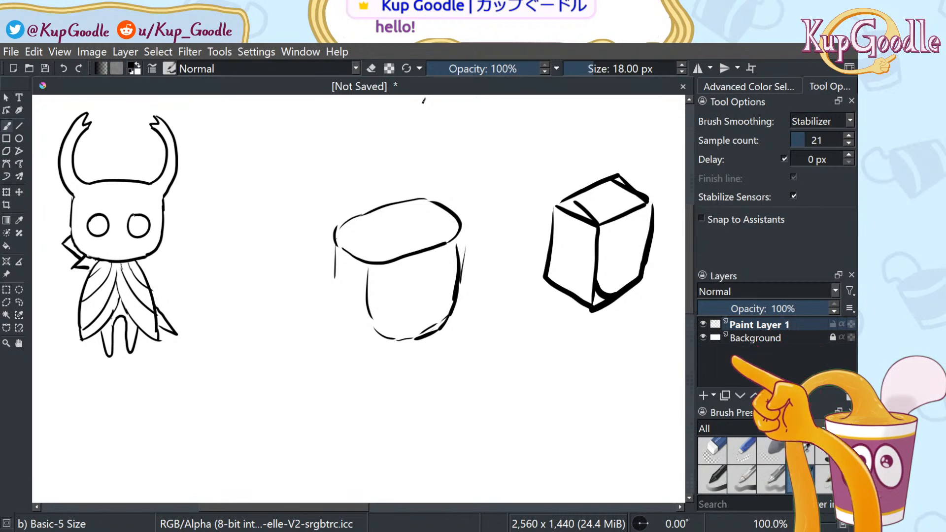
Rework the right cube with a thicker left side and front corner
{"action": "left_click", "coordinate": [709, 447]}
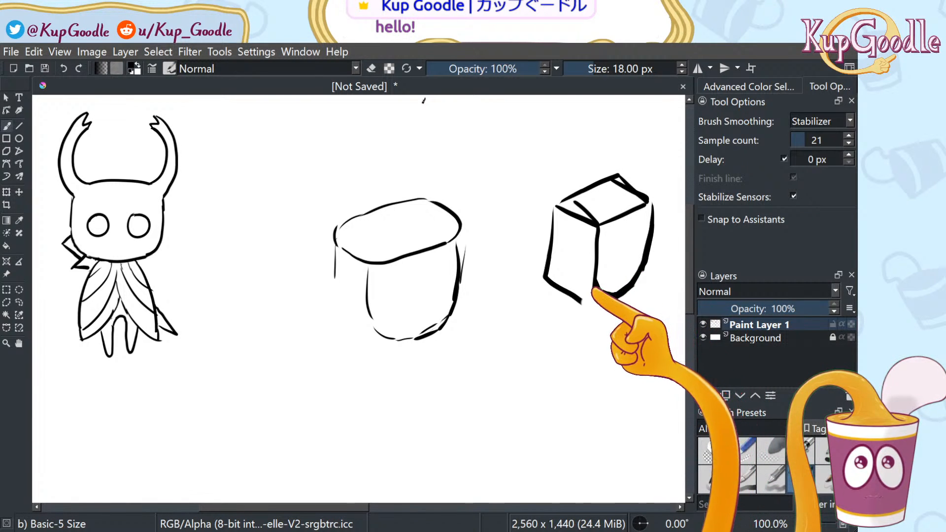
{"action": "left_click_drag", "start_coordinate": [559, 210], "coordinate": [553, 274]}
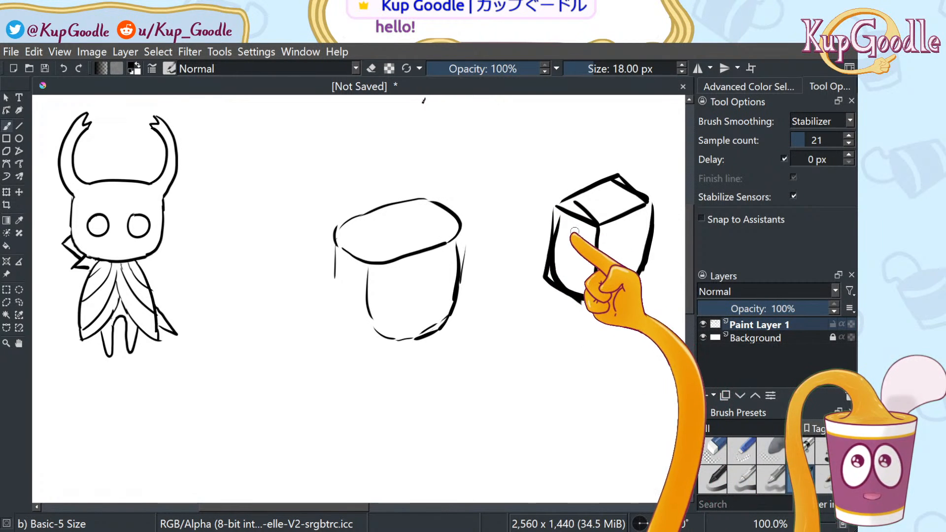
{"action": "key", "text": "ctrl+z"}
{"action": "mouse_move", "coordinate": [563, 214]}
{"action": "left_mouse_down"}
{"action": "mouse_move", "coordinate": [561, 245]}
{"action": "mouse_move", "coordinate": [580, 283]}
{"action": "mouse_move", "coordinate": [608, 298]}
{"action": "left_mouse_up"}
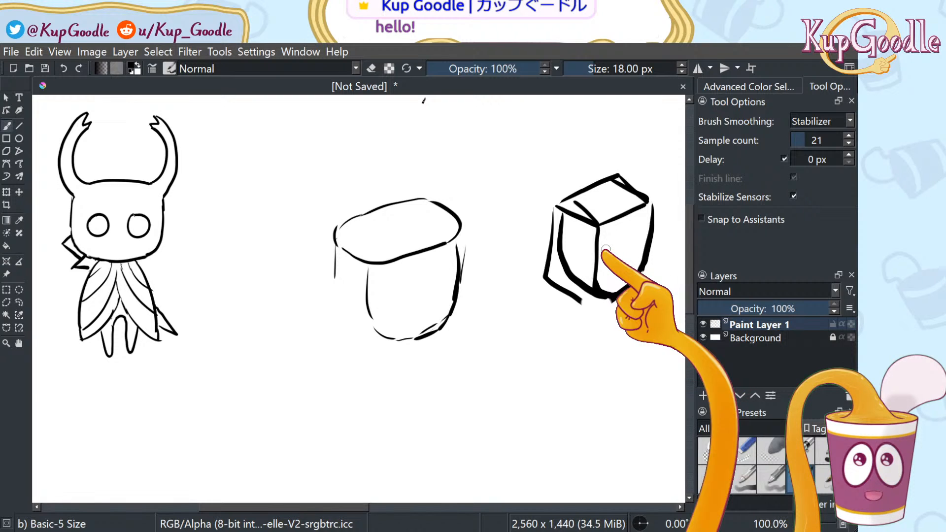
{"action": "mouse_move", "coordinate": [621, 221]}
{"action": "left_mouse_down"}
{"action": "mouse_move", "coordinate": [580, 217]}
{"action": "mouse_move", "coordinate": [599, 241]}
{"action": "left_mouse_up"}
Undo until the right cube disappears, then redraw the middle cup's left side and bottom
{"action": "key", "text": "ctrl+z"}
{"action": "key", "text": "ctrl+z"}
{"action": "key", "text": "ctrl+z"}
{"action": "key", "text": "ctrl+z"}
{"action": "key", "text": "ctrl+z"}
{"action": "key", "text": "ctrl+z"}
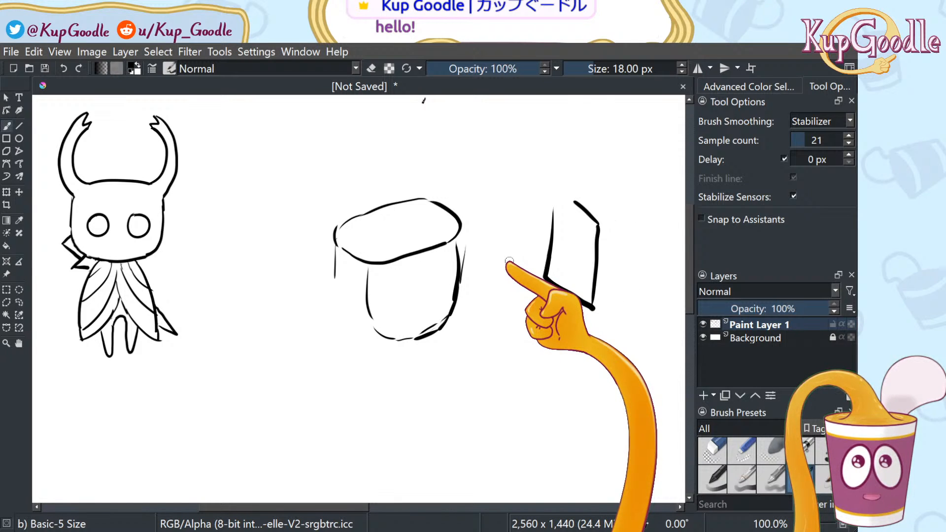
{"action": "key", "text": "ctrl+z"}
{"action": "key", "text": "ctrl+z"}
{"action": "key", "text": "ctrl+z"}
{"action": "mouse_move", "coordinate": [335, 282]}
{"action": "left_mouse_down"}
{"action": "mouse_move", "coordinate": [347, 320]}
{"action": "mouse_move", "coordinate": [413, 339]}
{"action": "left_mouse_up"}
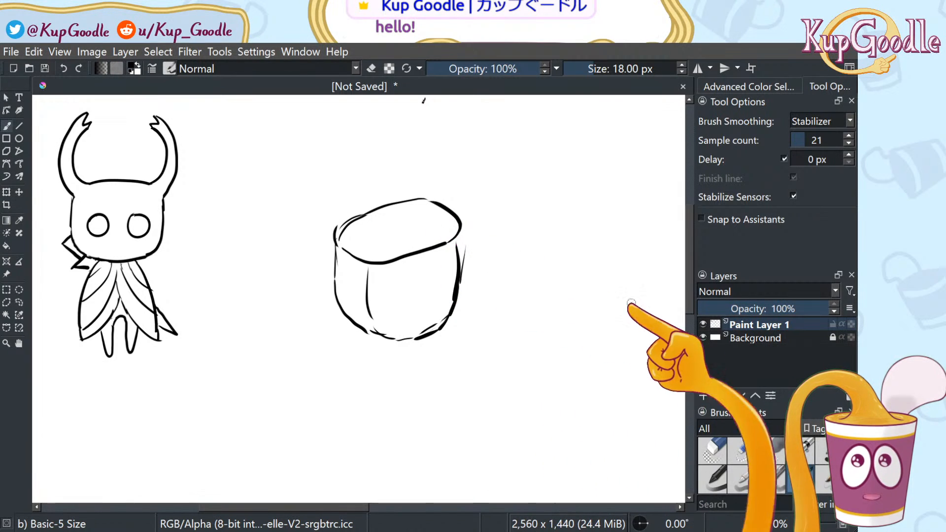
Restore the top-right outline after a trial erase and close the gap on the mask's right side
{"action": "left_click", "coordinate": [712, 450]}
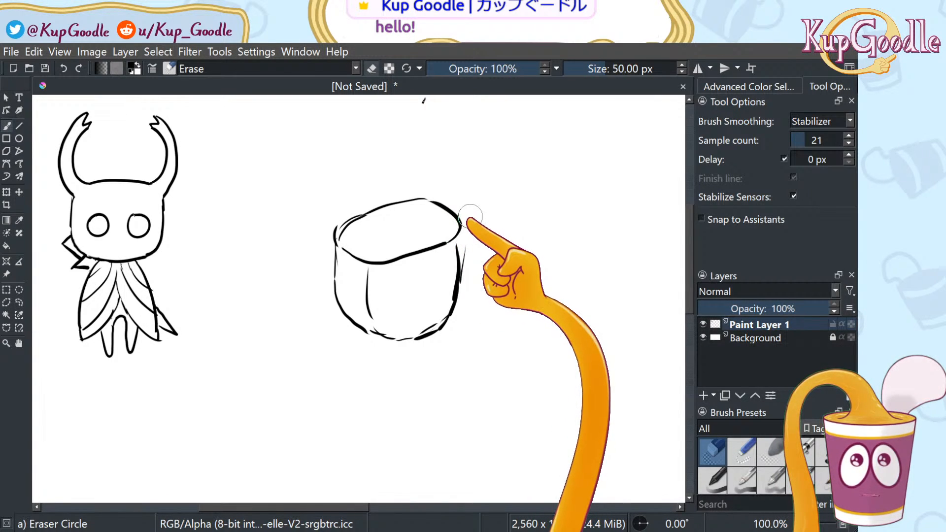
{"action": "mouse_move", "coordinate": [449, 213]}
{"action": "left_mouse_down"}
{"action": "mouse_move", "coordinate": [418, 204]}
{"action": "mouse_move", "coordinate": [432, 205]}
{"action": "left_mouse_up"}
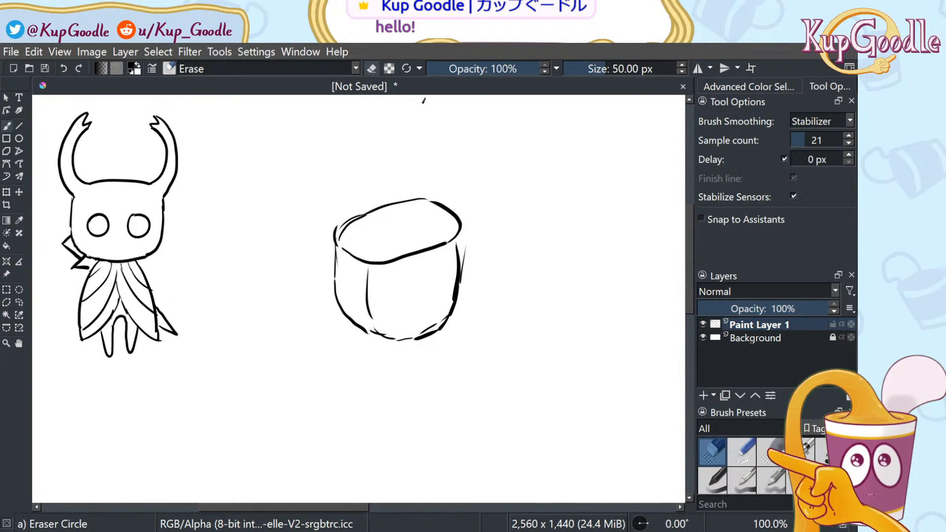
{"action": "key", "text": "ctrl+z"}
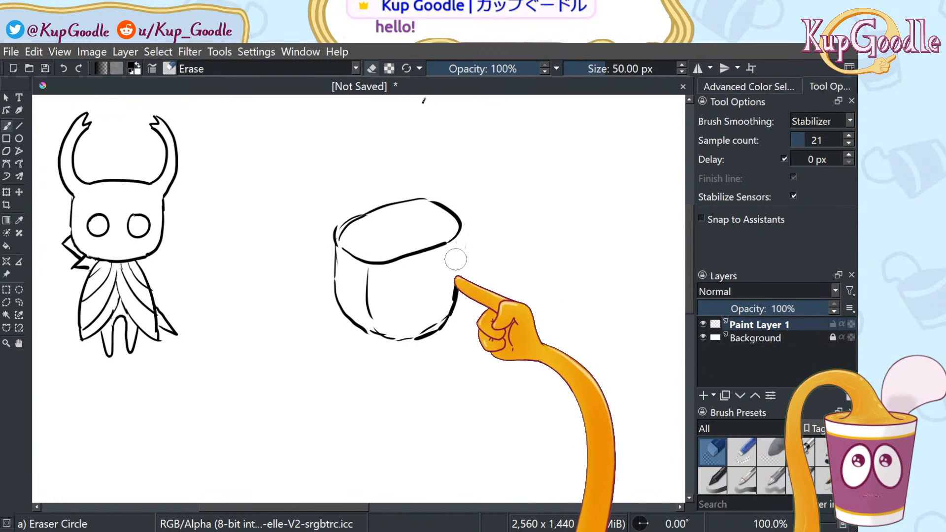
{"action": "key", "text": "slash"}
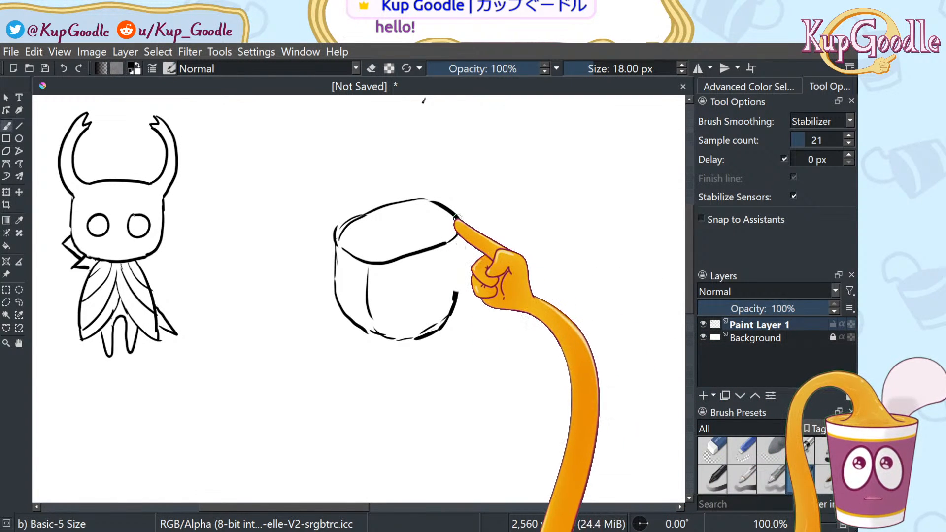
{"action": "mouse_move", "coordinate": [466, 245]}
{"action": "left_mouse_down"}
{"action": "mouse_move", "coordinate": [454, 319]}
{"action": "mouse_move", "coordinate": [458, 288]}
{"action": "left_mouse_up"}
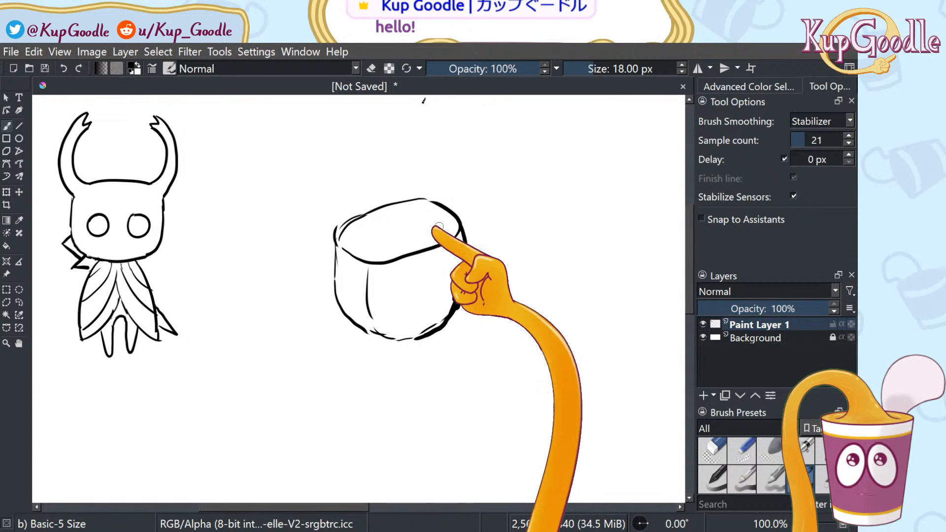
Erase the stray stub and doubled lower-right outline, then add a short stroke along the bottom edge
{"action": "left_click", "coordinate": [712, 450]}
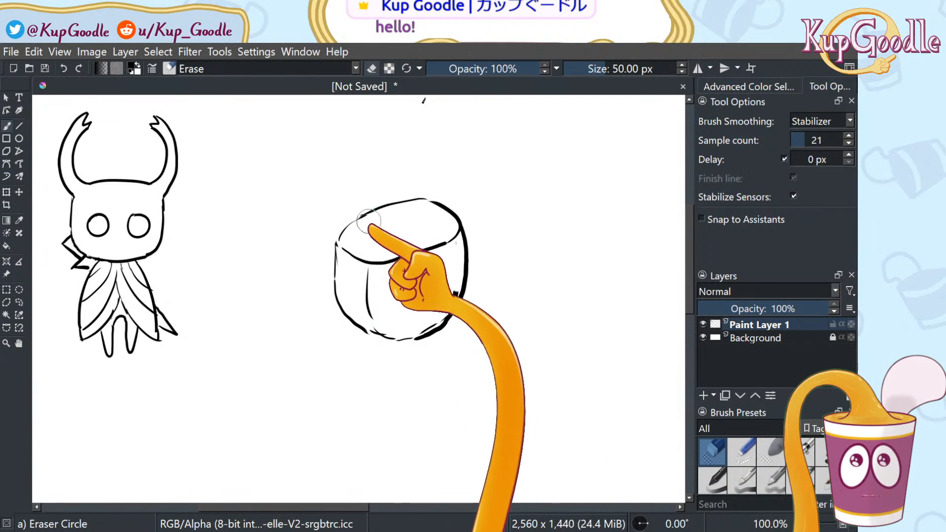
{"action": "mouse_move", "coordinate": [445, 294]}
{"action": "left_mouse_down"}
{"action": "mouse_move", "coordinate": [430, 316]}
{"action": "mouse_move", "coordinate": [442, 304]}
{"action": "left_mouse_up"}
{"action": "mouse_move", "coordinate": [407, 347]}
{"action": "left_mouse_down"}
{"action": "mouse_move", "coordinate": [446, 343]}
{"action": "mouse_move", "coordinate": [404, 344]}
{"action": "mouse_move", "coordinate": [448, 315]}
{"action": "left_mouse_up"}
{"action": "left_click", "coordinate": [742, 451]}
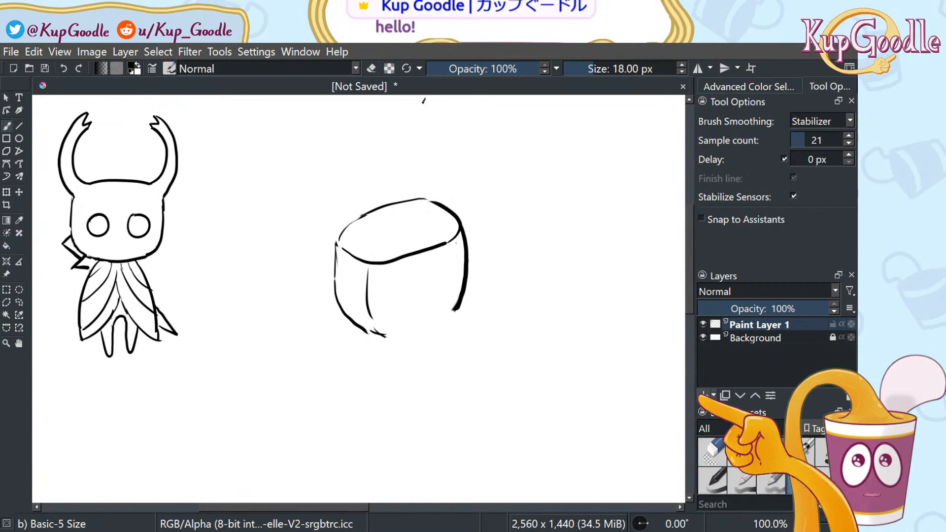
{"action": "left_click_drag", "start_coordinate": [374, 332], "coordinate": [411, 333]}
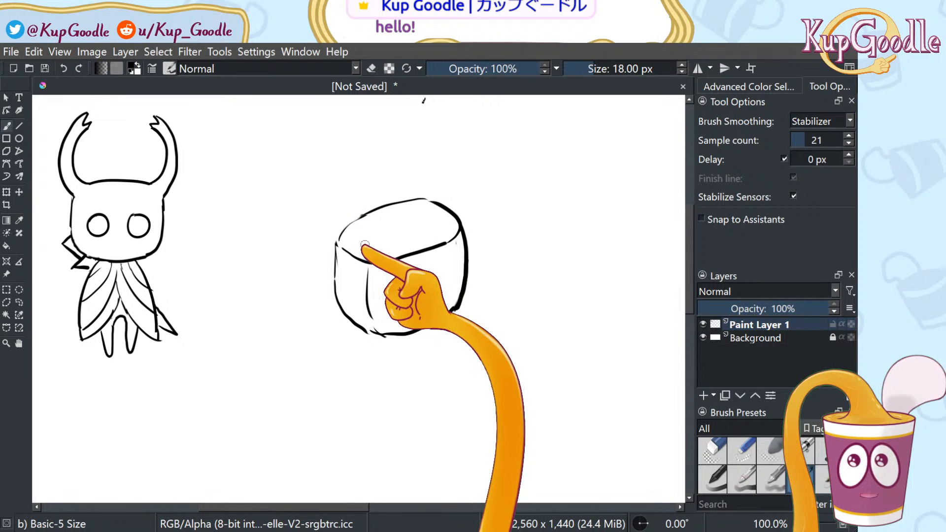
Draw a left and a right horn rising from the rim, checking them in a mirrored view
{"action": "mouse_move", "coordinate": [364, 245]}
{"action": "left_mouse_down"}
{"action": "mouse_move", "coordinate": [377, 166]}
{"action": "mouse_move", "coordinate": [363, 173]}
{"action": "mouse_move", "coordinate": [366, 152]}
{"action": "mouse_move", "coordinate": [323, 195]}
{"action": "mouse_move", "coordinate": [343, 254]}
{"action": "left_mouse_up"}
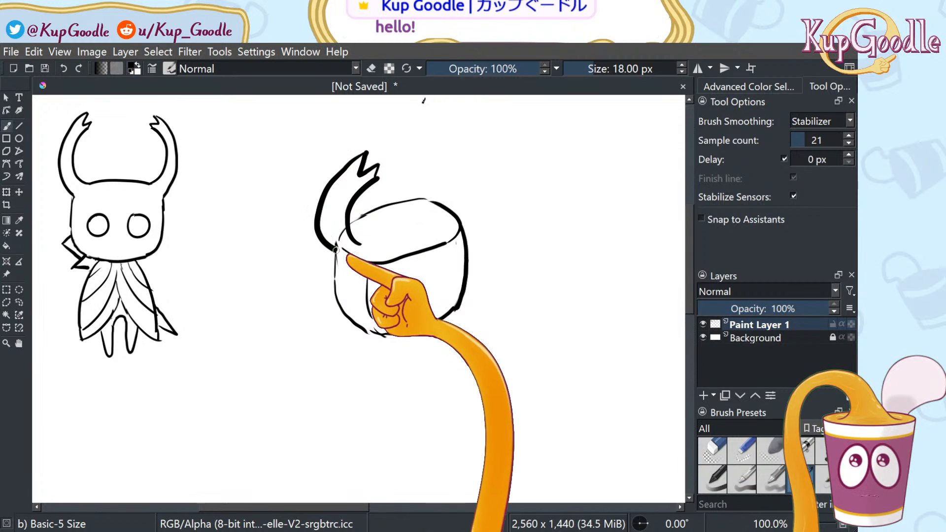
{"action": "mouse_move", "coordinate": [436, 211]}
{"action": "left_mouse_down"}
{"action": "mouse_move", "coordinate": [438, 169]}
{"action": "mouse_move", "coordinate": [419, 172]}
{"action": "mouse_move", "coordinate": [435, 160]}
{"action": "mouse_move", "coordinate": [415, 150]}
{"action": "mouse_move", "coordinate": [460, 156]}
{"action": "mouse_move", "coordinate": [454, 218]}
{"action": "left_mouse_up"}
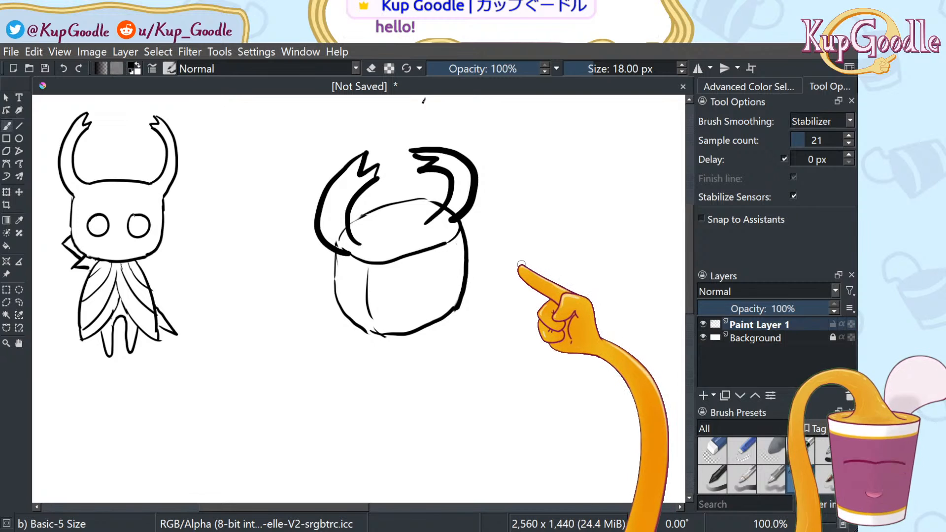
{"action": "key", "text": "m"}
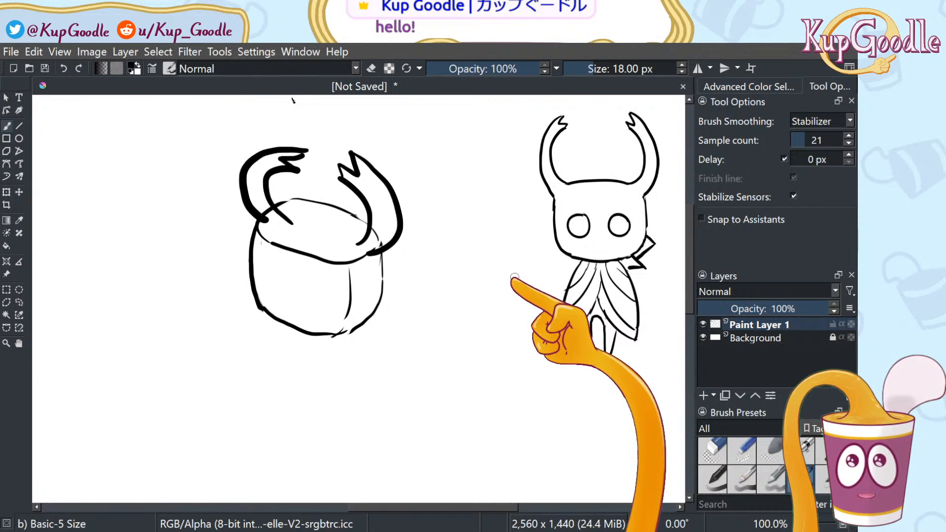
{"action": "key", "text": "m"}
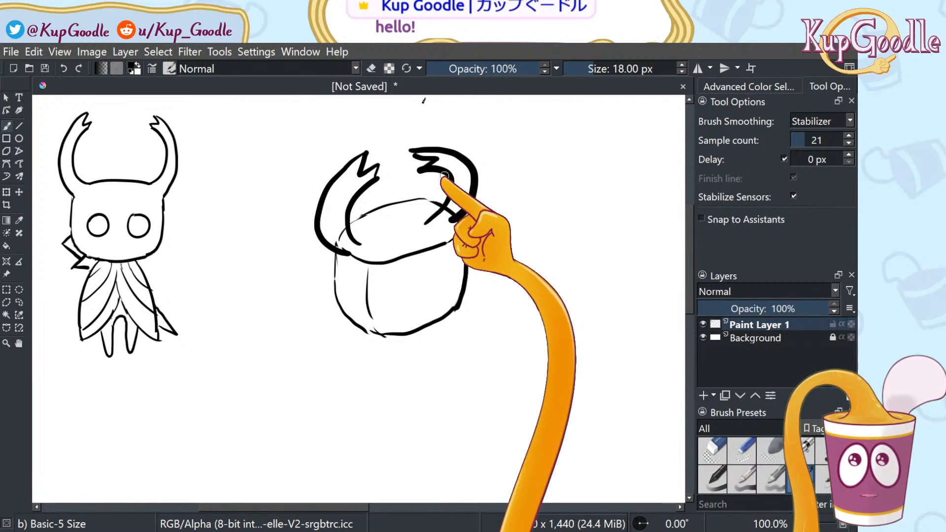
Erase the misshapen right horn and redraw it as an arc, rejecting a zigzag-tip version
{"action": "left_click", "coordinate": [712, 451]}
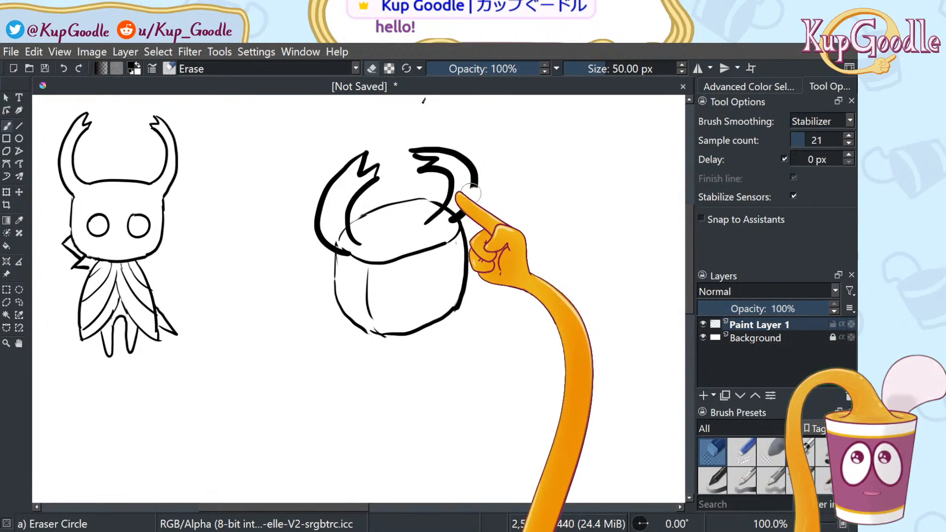
{"action": "mouse_move", "coordinate": [450, 177]}
{"action": "left_mouse_down"}
{"action": "mouse_move", "coordinate": [445, 159]}
{"action": "mouse_move", "coordinate": [418, 163]}
{"action": "mouse_move", "coordinate": [461, 154]}
{"action": "left_mouse_up"}
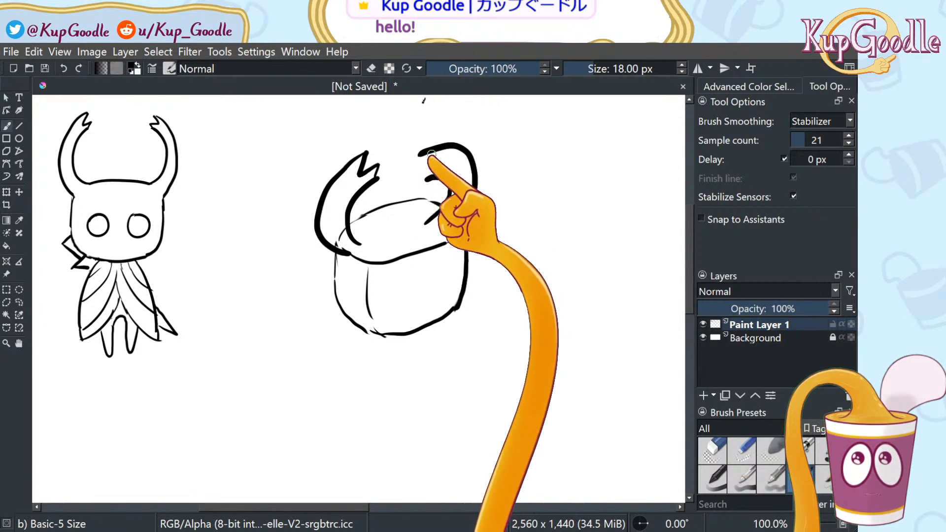
{"action": "mouse_move", "coordinate": [458, 216]}
{"action": "left_mouse_down"}
{"action": "mouse_move", "coordinate": [463, 165]}
{"action": "mouse_move", "coordinate": [428, 155]}
{"action": "mouse_move", "coordinate": [411, 178]}
{"action": "mouse_move", "coordinate": [452, 181]}
{"action": "left_mouse_up"}
{"action": "key", "text": "ctrl+z"}
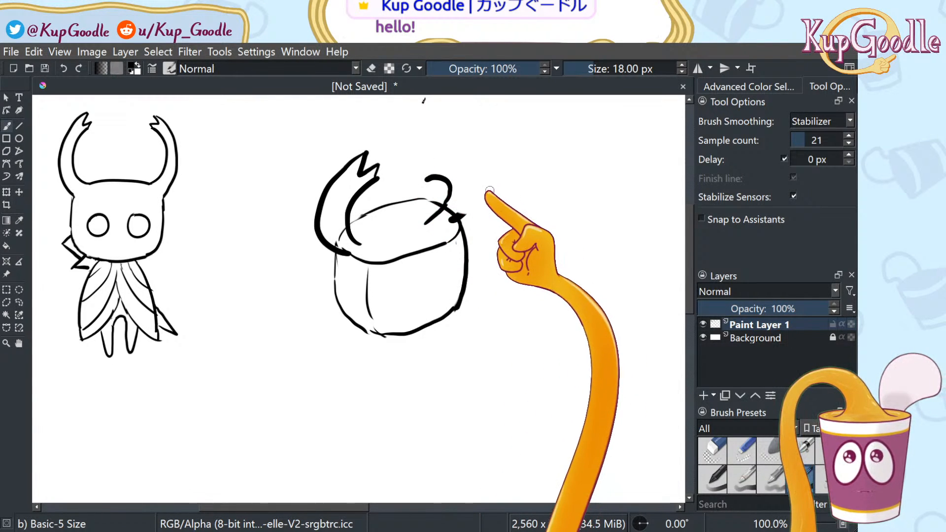
{"action": "key", "text": "ctrl+shift+z"}
{"action": "mouse_move", "coordinate": [454, 216]}
{"action": "left_mouse_down"}
{"action": "mouse_move", "coordinate": [444, 158]}
{"action": "mouse_move", "coordinate": [422, 166]}
{"action": "mouse_move", "coordinate": [430, 149]}
{"action": "mouse_move", "coordinate": [416, 147]}
{"action": "mouse_move", "coordinate": [438, 133]}
{"action": "mouse_move", "coordinate": [469, 148]}
{"action": "mouse_move", "coordinate": [458, 216]}
{"action": "left_mouse_up"}
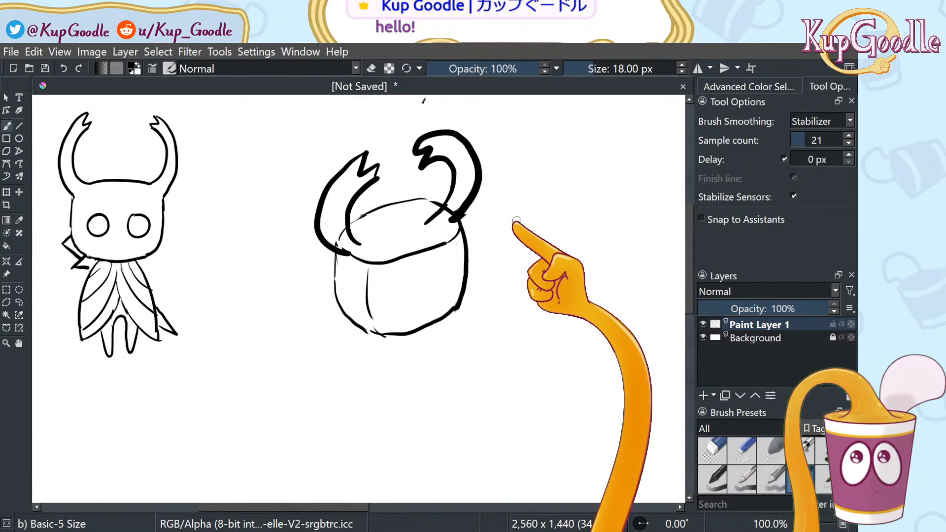
{"action": "key", "text": "ctrl+z"}
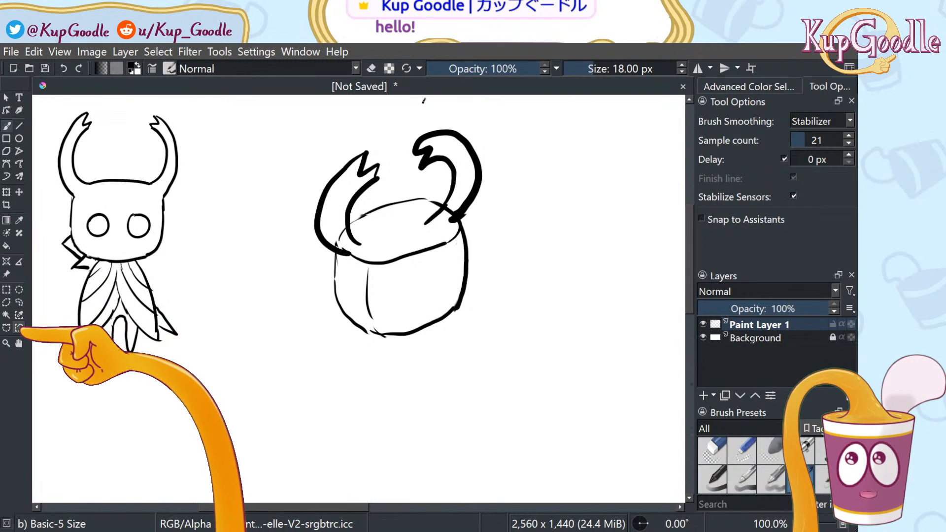
{"action": "key", "text": "m"}
{"action": "key", "text": "m"}
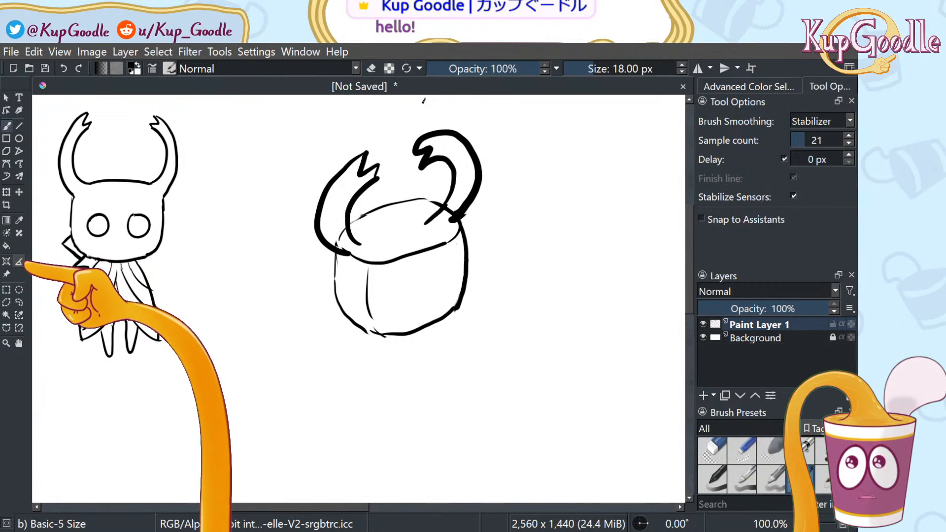
Lasso the right horn, then nudge, rotate and shift it up-right so it sits more upright
{"action": "left_click", "coordinate": [19, 302]}
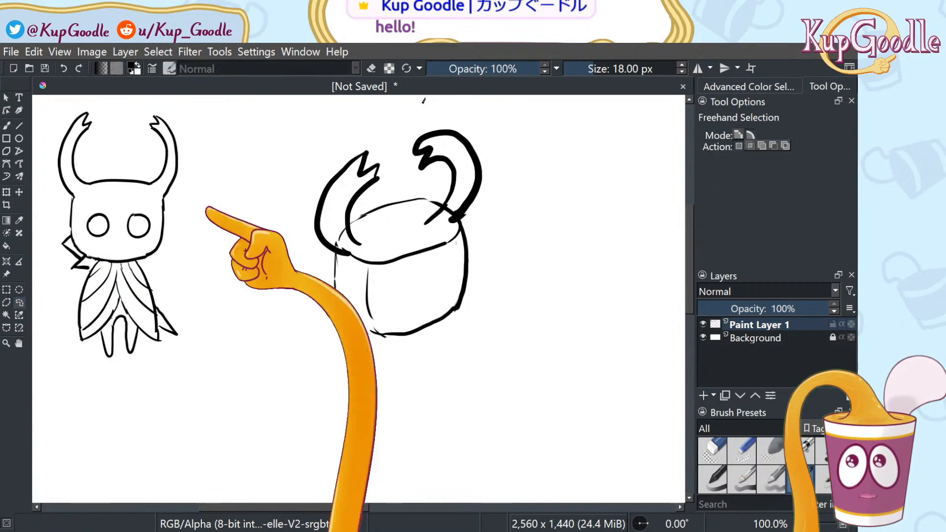
{"action": "mouse_move", "coordinate": [442, 176]}
{"action": "left_mouse_down"}
{"action": "mouse_move", "coordinate": [462, 120]}
{"action": "mouse_move", "coordinate": [410, 135]}
{"action": "mouse_move", "coordinate": [416, 187]}
{"action": "left_mouse_up"}
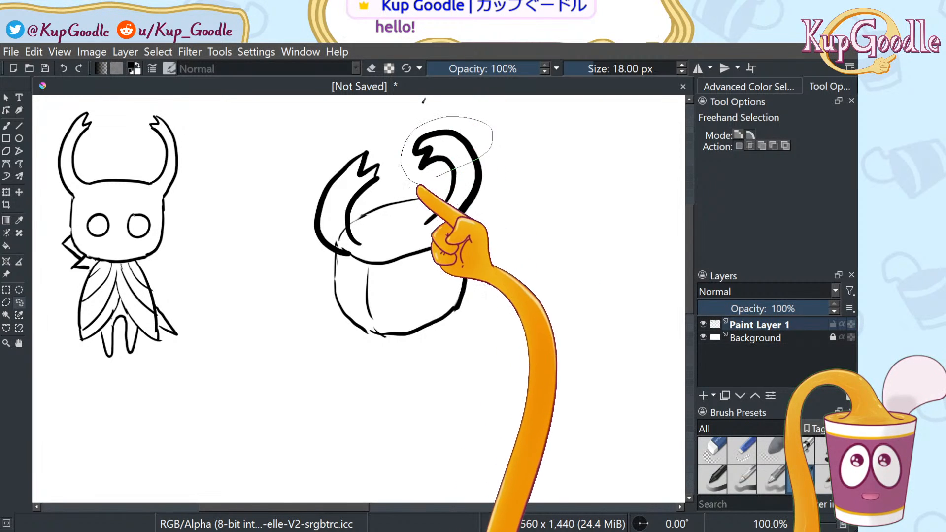
{"action": "left_click", "coordinate": [19, 192]}
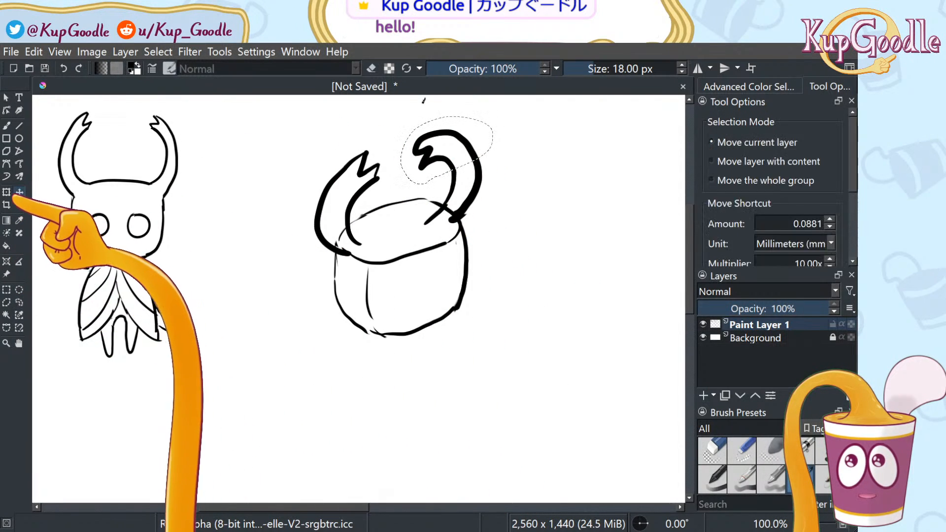
{"action": "left_click", "coordinate": [6, 192]}
{"action": "left_click_drag", "start_coordinate": [476, 143], "coordinate": [480, 154]}
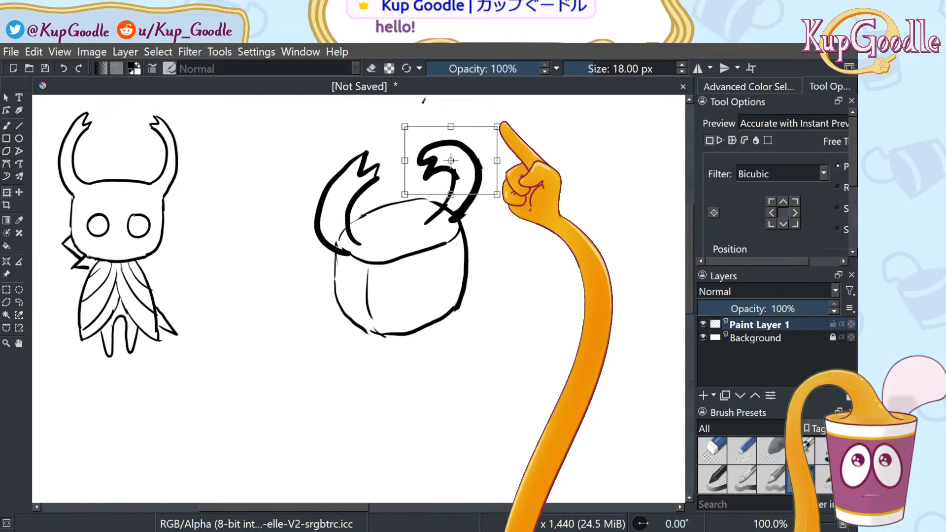
{"action": "left_click_drag", "start_coordinate": [502, 123], "coordinate": [481, 169]}
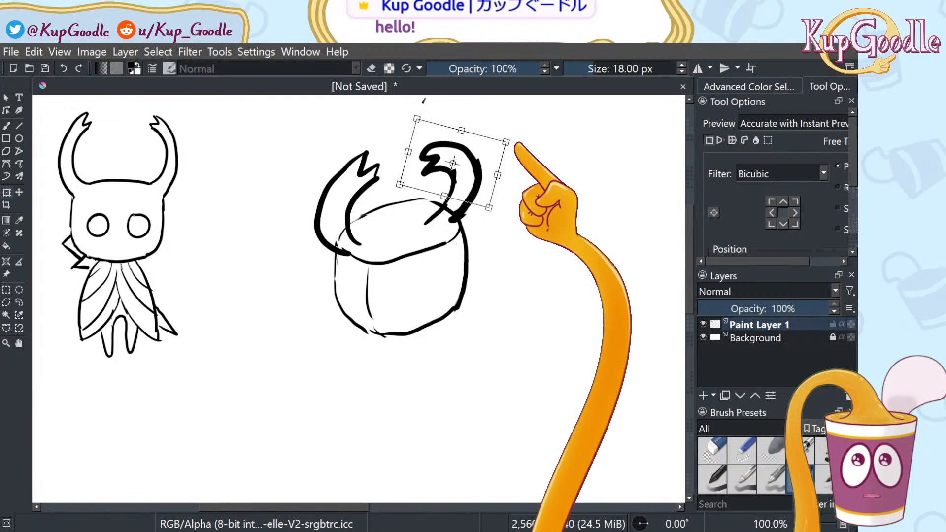
{"action": "left_click_drag", "start_coordinate": [524, 142], "coordinate": [509, 126]}
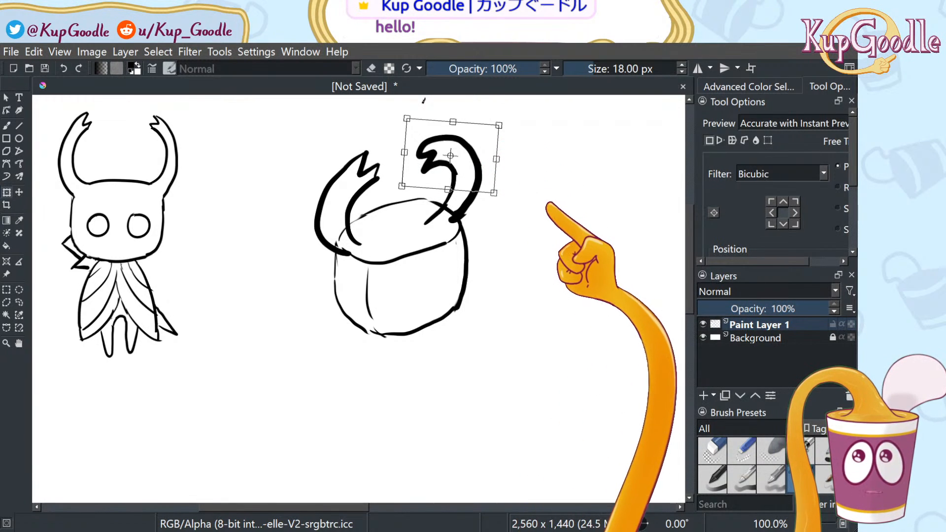
{"action": "left_click", "coordinate": [18, 302]}
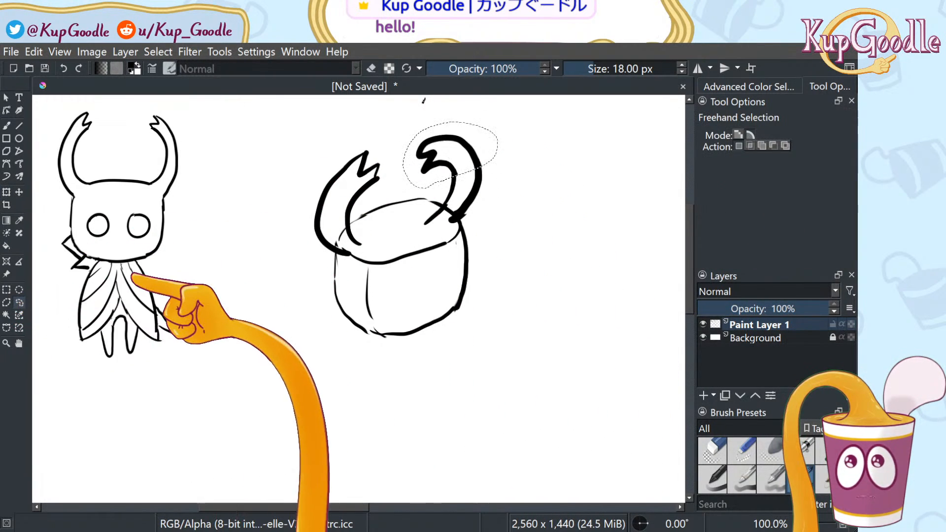
Undo and redo the horn transform to compare, checking it in a mirrored view
{"action": "key", "text": "ctrl+z"}
{"action": "key", "text": "ctrl+z"}
{"action": "key", "text": "ctrl+z"}
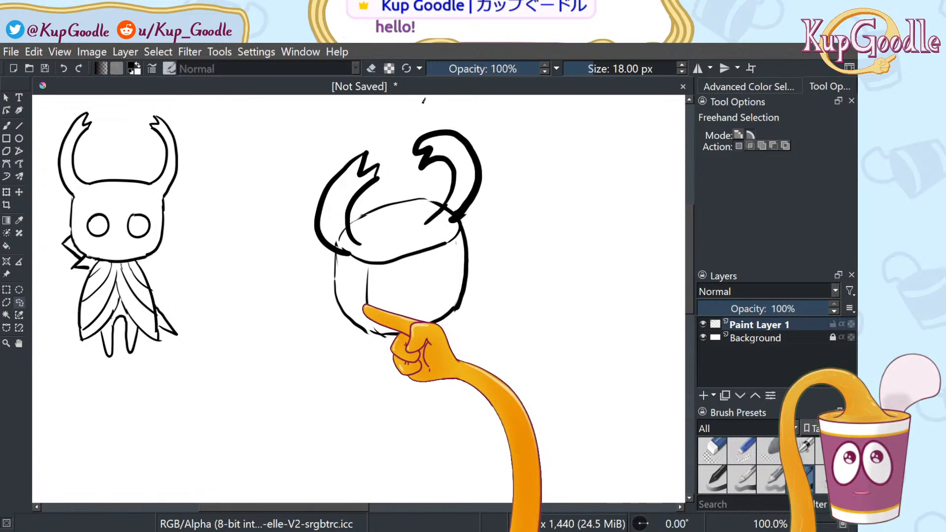
{"action": "key", "text": "ctrl+shift+z"}
{"action": "key", "text": "ctrl+shift+z"}
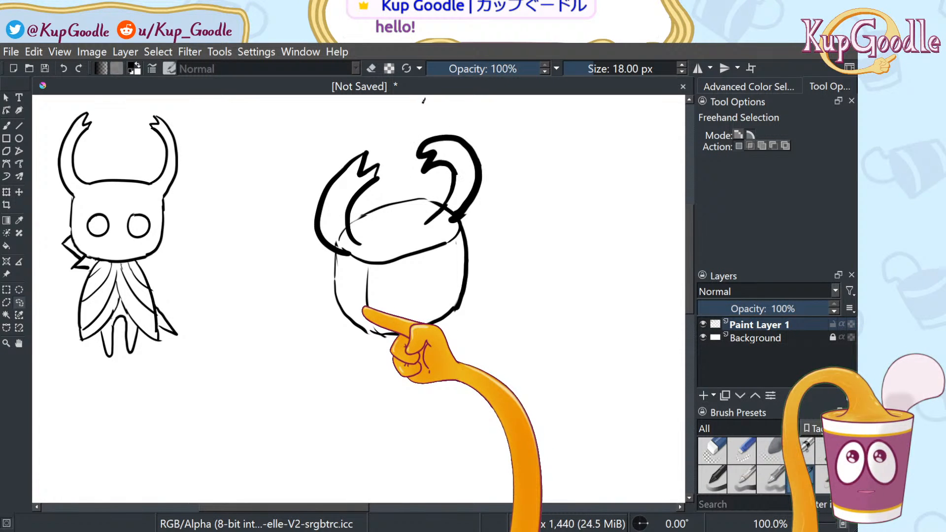
{"action": "key", "text": "m"}
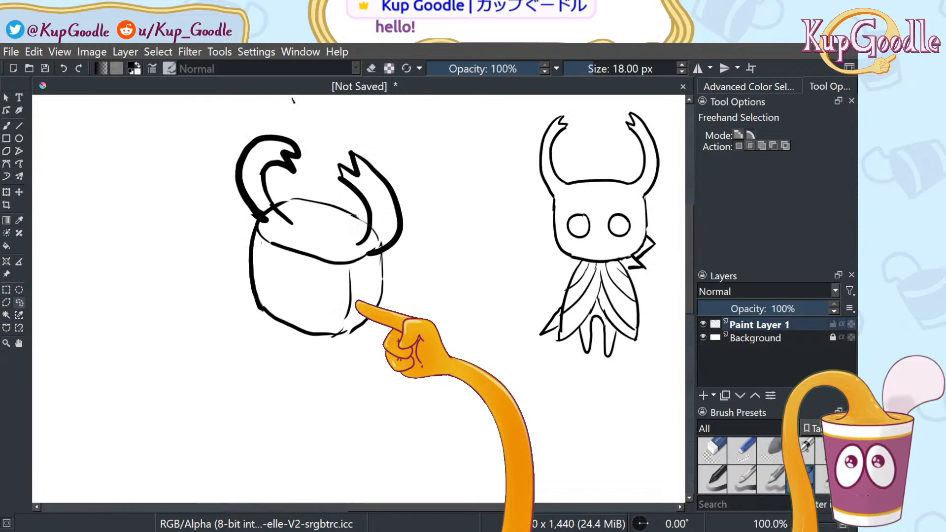
{"action": "key", "text": "m"}
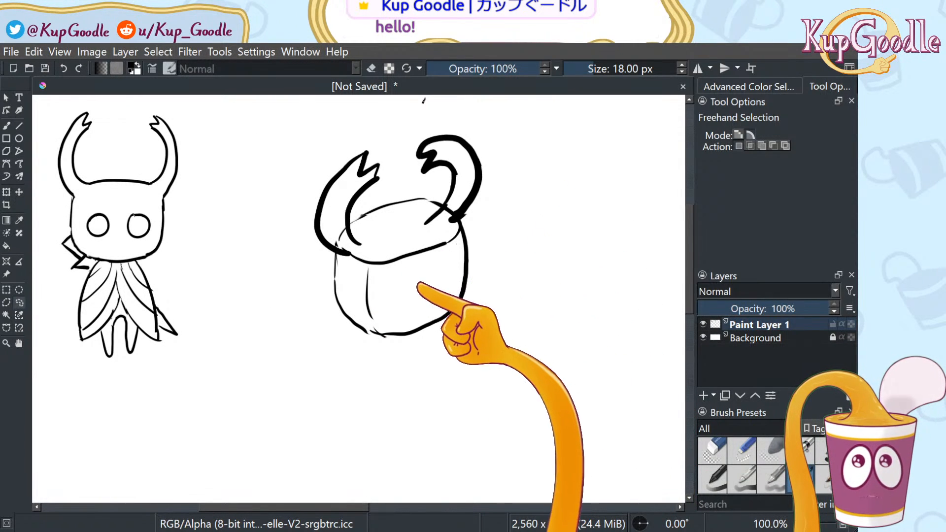
Erase the stray inner rim lines with the round eraser, restoring one over-erased bit
{"action": "key", "text": "b"}
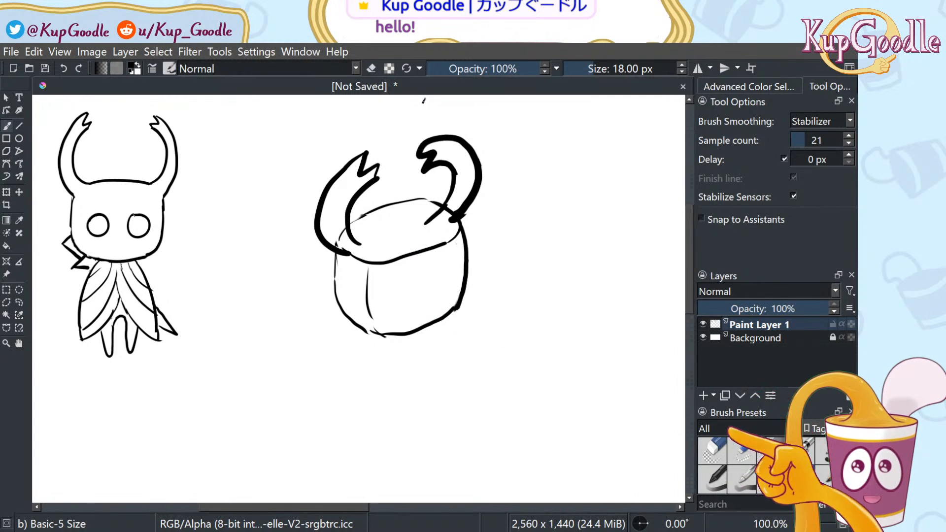
{"action": "key", "text": "e"}
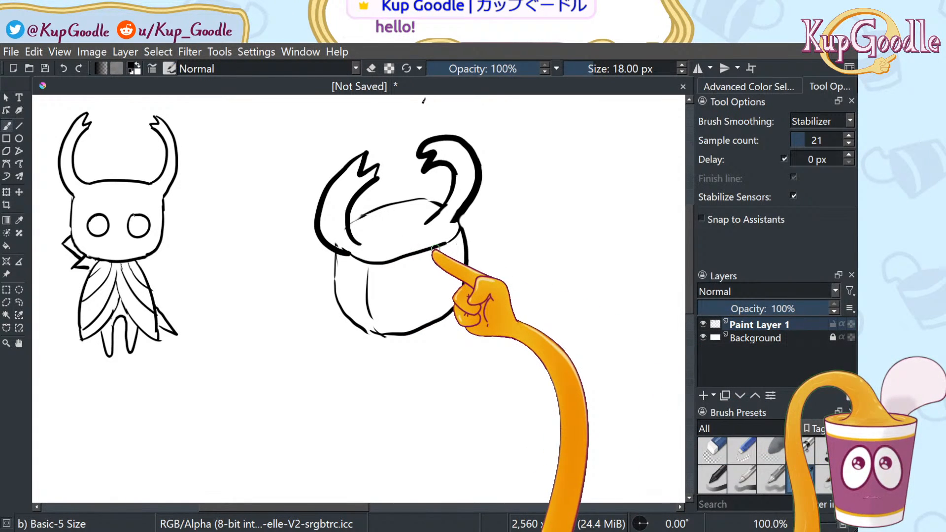
{"action": "key", "text": "ctrl+z"}
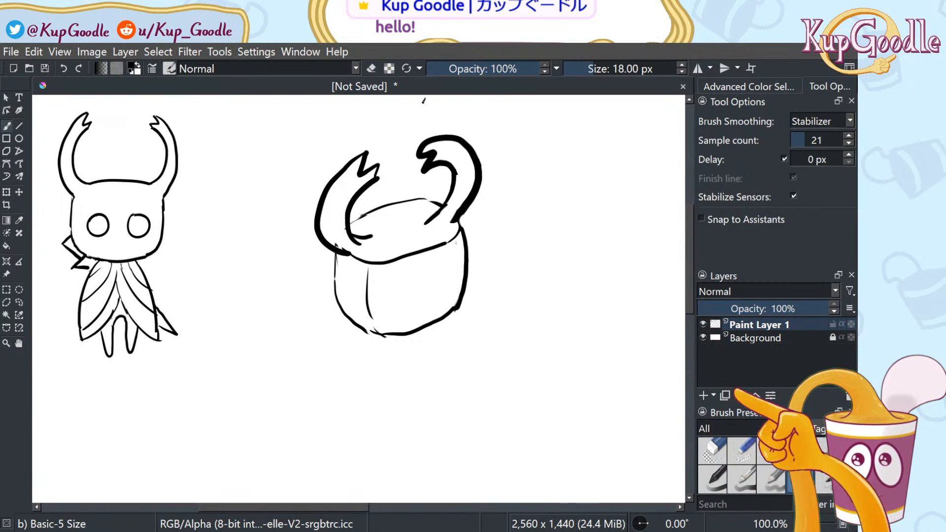
{"action": "left_click", "coordinate": [713, 450]}
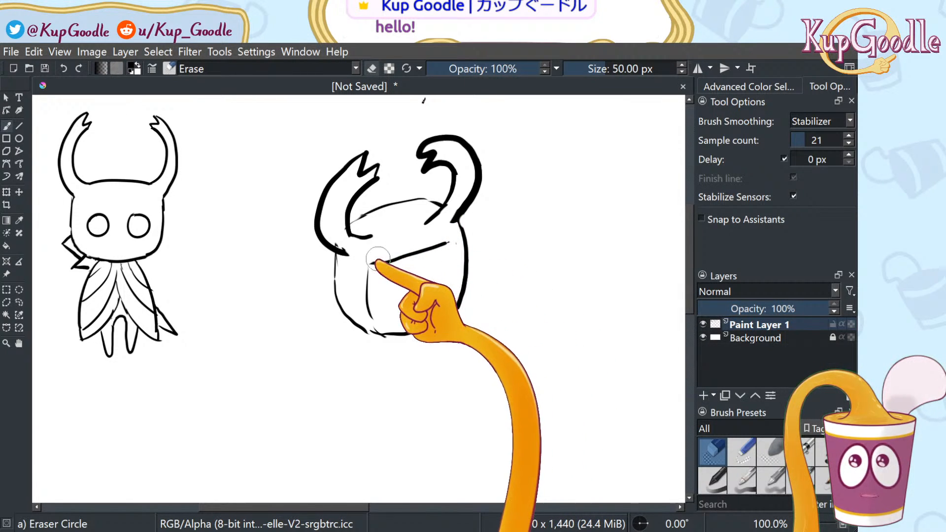
Draw two oval eye holes and a brow line, clean inside the eye, then lasso the right eye
{"action": "left_click", "coordinate": [798, 475]}
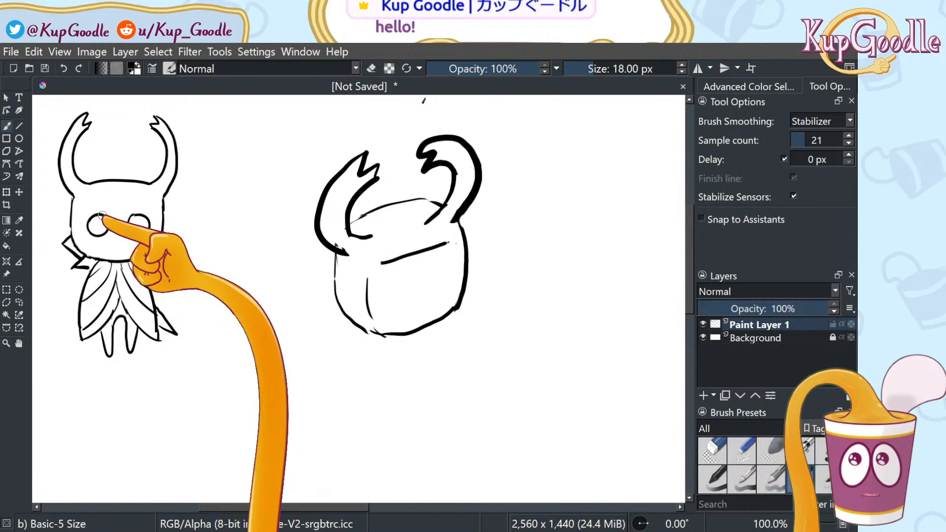
{"action": "left_click_drag", "start_coordinate": [101, 216], "coordinate": [185, 247]}
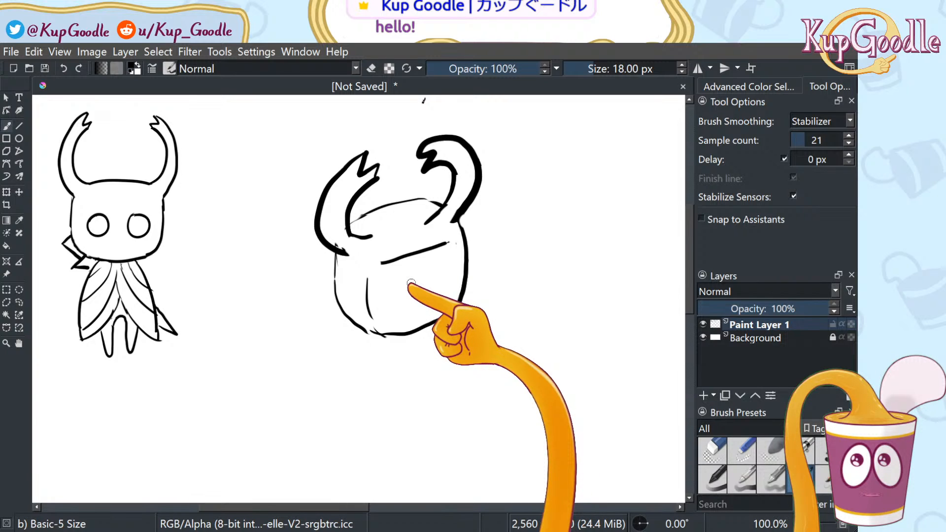
{"action": "mouse_move", "coordinate": [411, 283]}
{"action": "left_mouse_down"}
{"action": "mouse_move", "coordinate": [386, 295]}
{"action": "mouse_move", "coordinate": [411, 281]}
{"action": "left_mouse_up"}
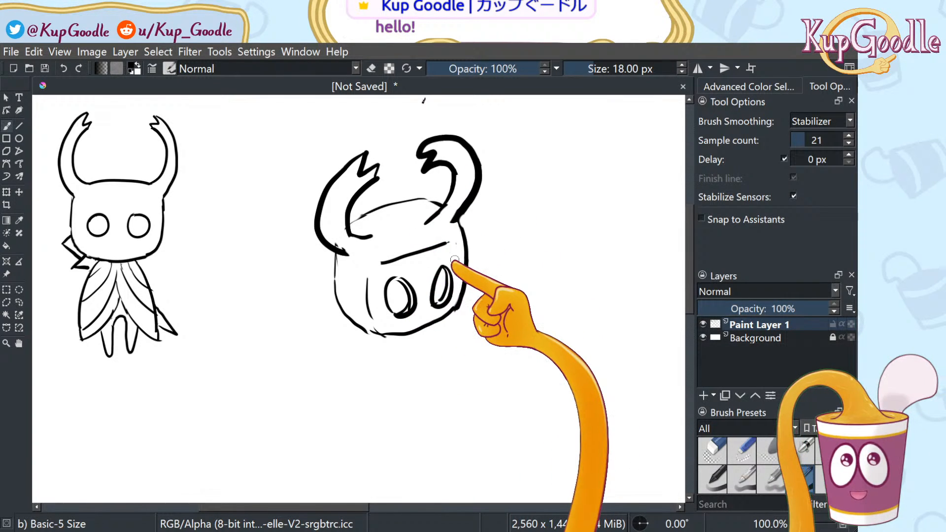
{"action": "left_click", "coordinate": [712, 446]}
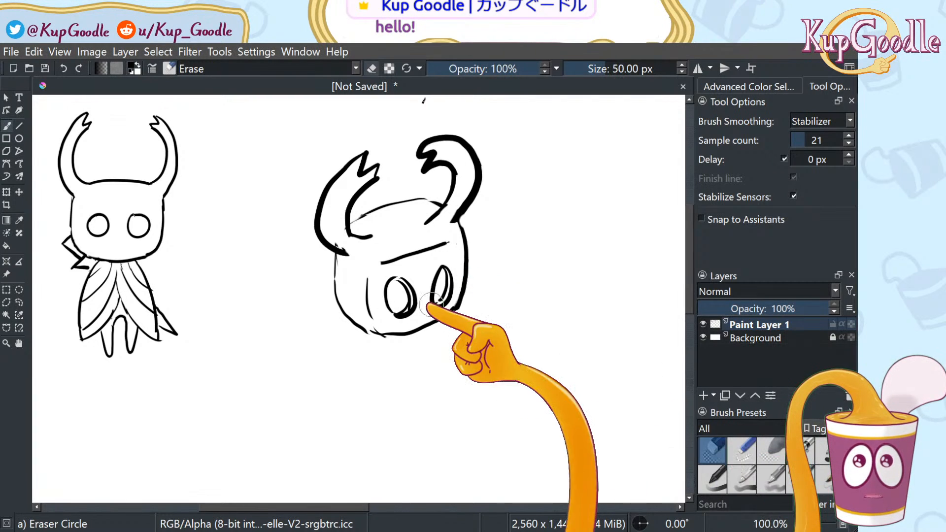
{"action": "left_click_drag", "start_coordinate": [400, 289], "coordinate": [399, 290]}
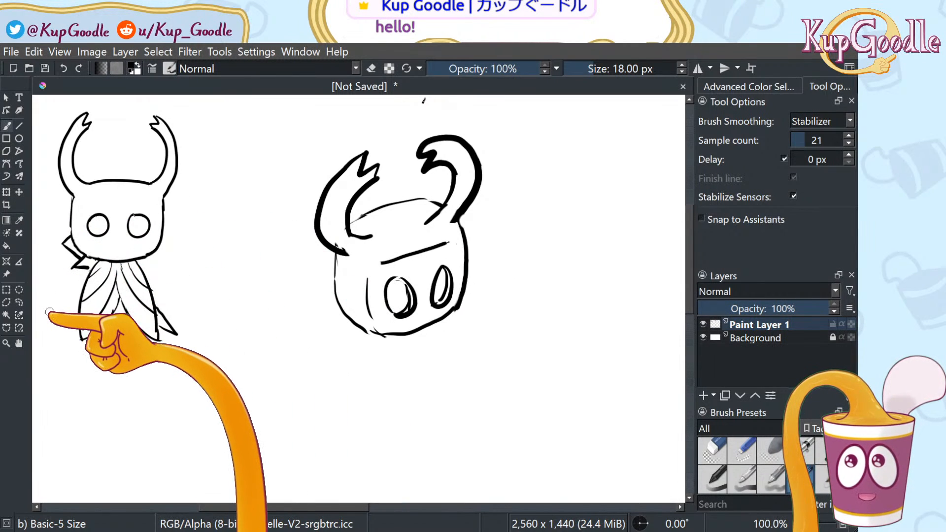
{"action": "key", "text": "m"}
{"action": "key", "text": "m"}
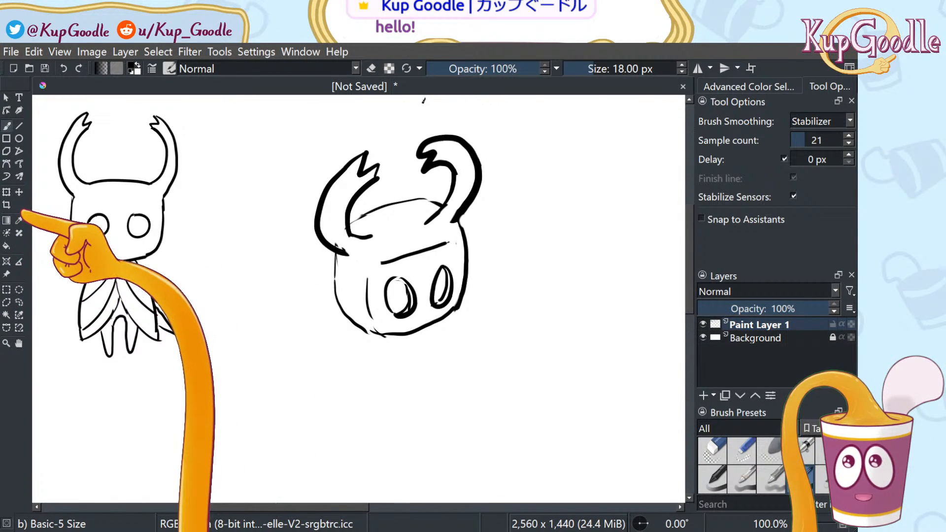
{"action": "left_click", "coordinate": [19, 303]}
{"action": "mouse_move", "coordinate": [427, 285]}
{"action": "left_mouse_down"}
{"action": "mouse_move", "coordinate": [427, 310]}
{"action": "mouse_move", "coordinate": [450, 308]}
{"action": "mouse_move", "coordinate": [459, 283]}
{"action": "mouse_move", "coordinate": [446, 258]}
{"action": "mouse_move", "coordinate": [424, 272]}
{"action": "mouse_move", "coordinate": [425, 284]}
{"action": "left_mouse_up"}
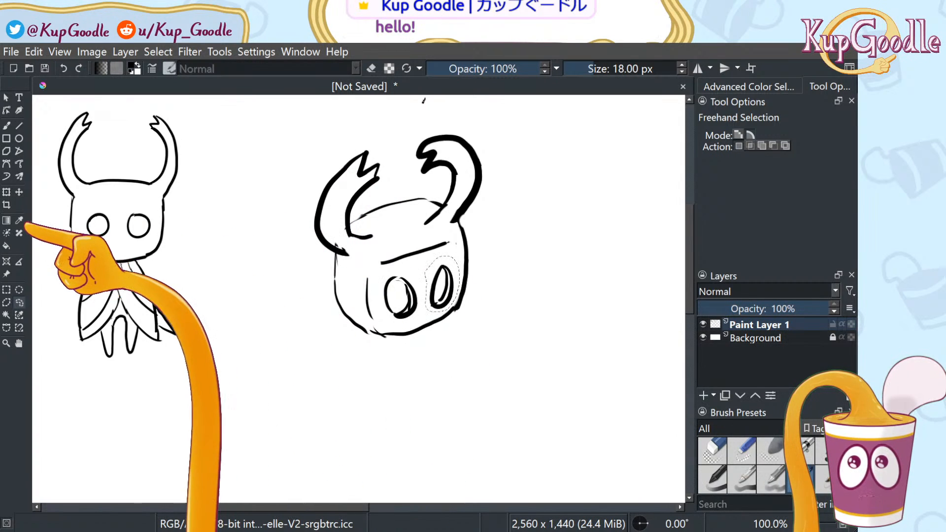
Transform and apply the lassoed right eye hole, deselect, and check the face in a mirrored view
{"action": "left_click", "coordinate": [6, 193]}
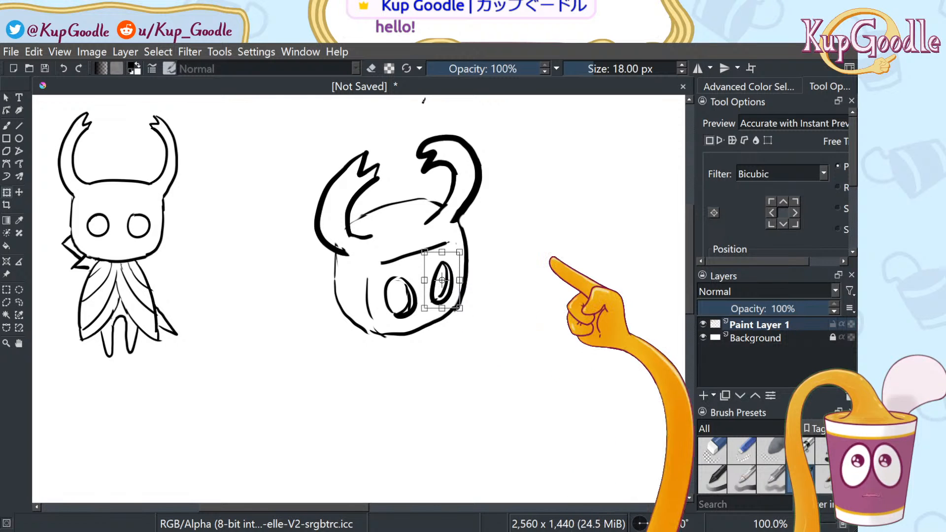
{"action": "left_click", "coordinate": [20, 302]}
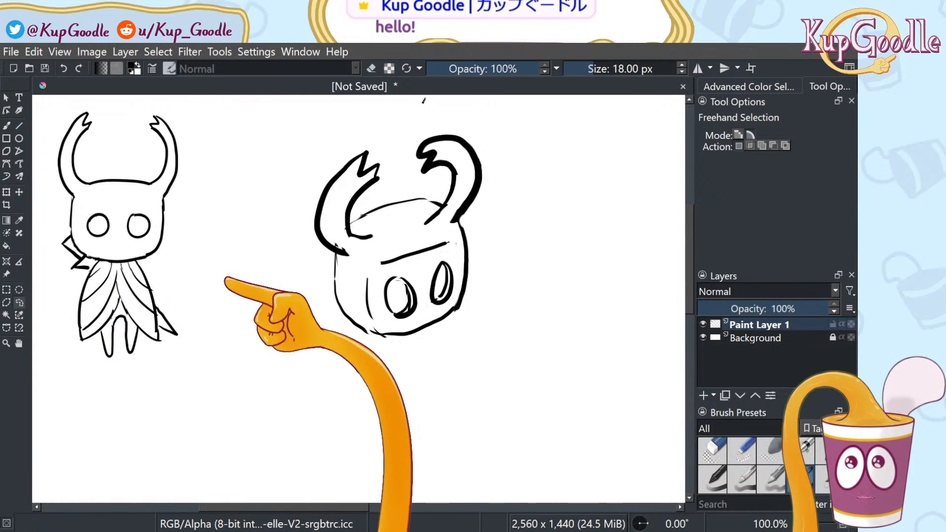
{"action": "key", "text": "m"}
{"action": "key", "text": "m"}
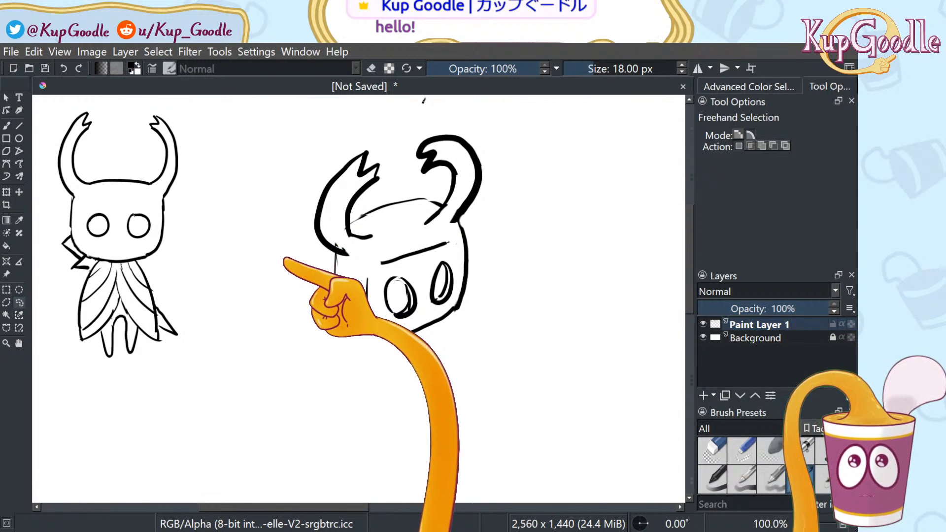
{"action": "key", "text": "m"}
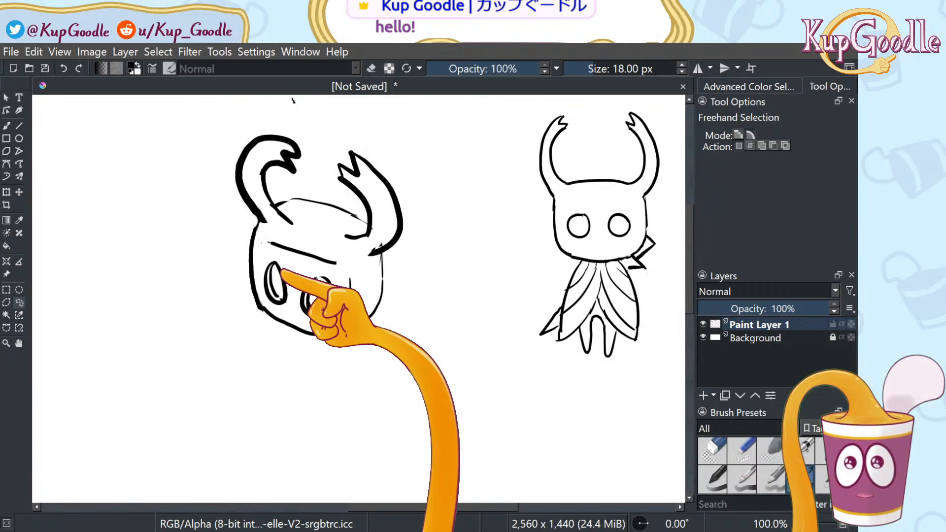
{"action": "key", "text": "m"}
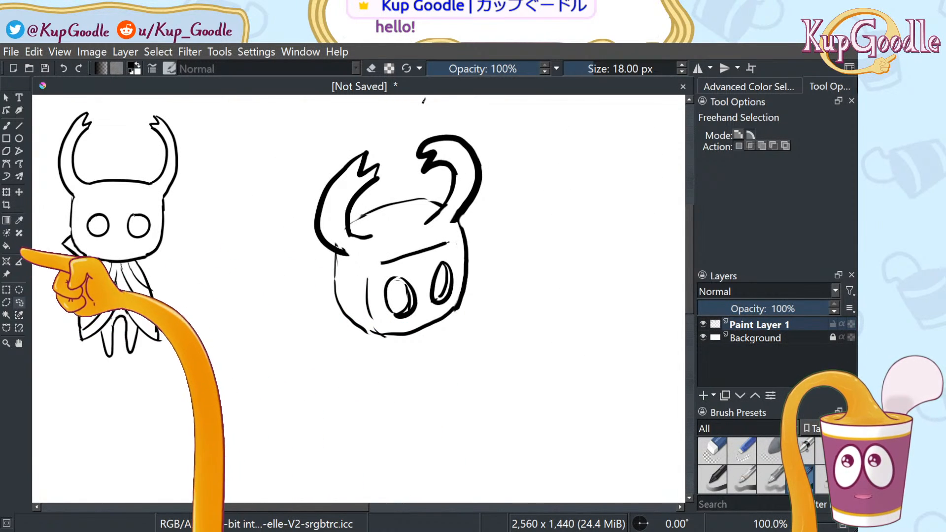
{"action": "key", "text": "c"}
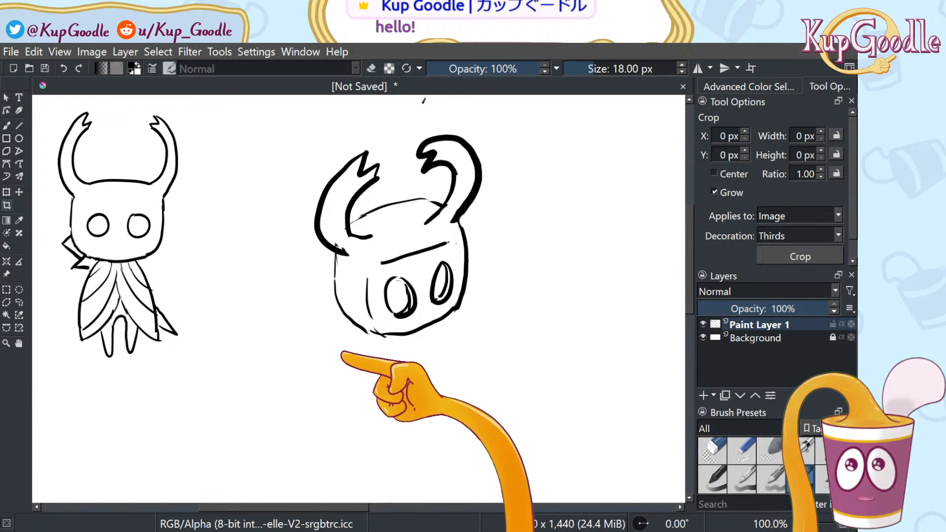
{"action": "key", "text": "b"}
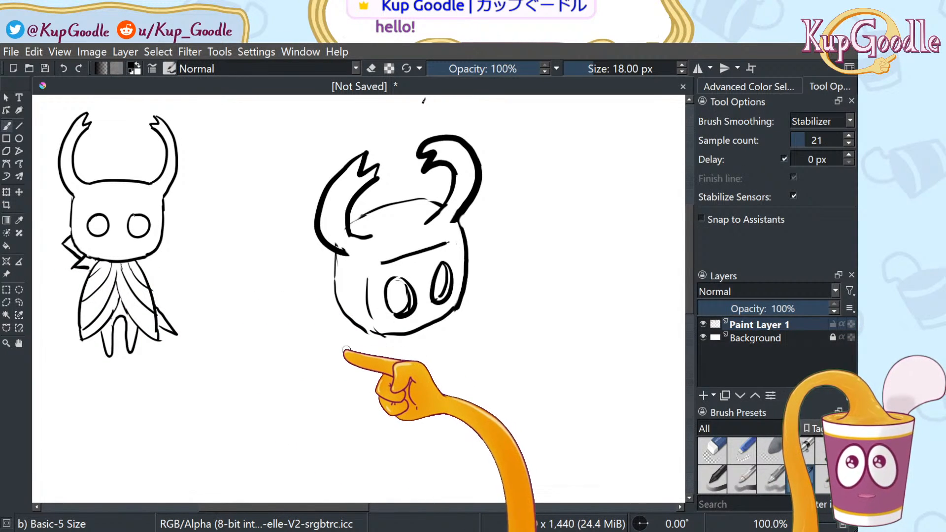
Draw the cloak streaming left with a fin-shaped edge, two legs, and a raised right arm
{"action": "mouse_move", "coordinate": [394, 336]}
{"action": "left_mouse_down"}
{"action": "mouse_move", "coordinate": [329, 339]}
{"action": "mouse_move", "coordinate": [268, 313]}
{"action": "mouse_move", "coordinate": [274, 297]}
{"action": "mouse_move", "coordinate": [228, 311]}
{"action": "mouse_move", "coordinate": [269, 296]}
{"action": "mouse_move", "coordinate": [257, 287]}
{"action": "mouse_move", "coordinate": [273, 270]}
{"action": "mouse_move", "coordinate": [325, 269]}
{"action": "left_mouse_up"}
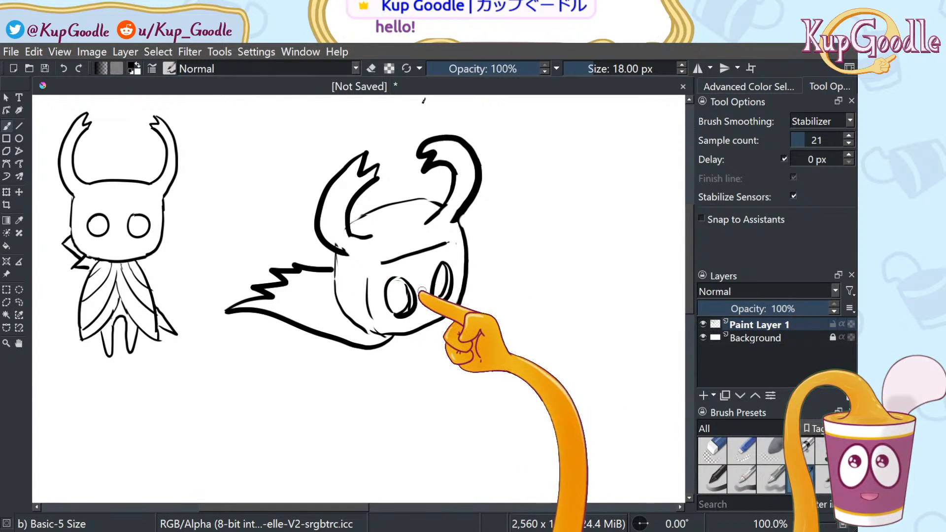
{"action": "mouse_move", "coordinate": [320, 335]}
{"action": "left_mouse_down"}
{"action": "mouse_move", "coordinate": [302, 351]}
{"action": "mouse_move", "coordinate": [354, 350]}
{"action": "left_mouse_up"}
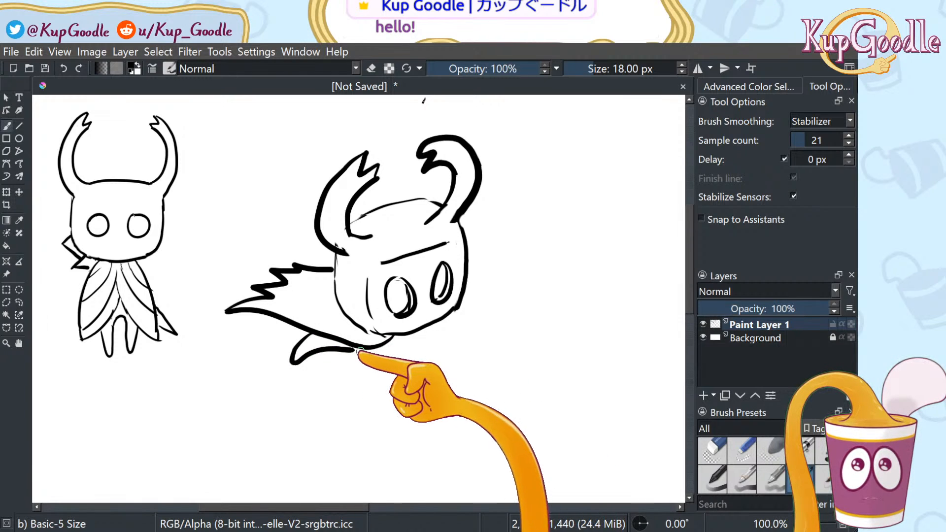
{"action": "left_click_drag", "start_coordinate": [353, 350], "coordinate": [333, 408]}
{"action": "left_click_drag", "start_coordinate": [445, 335], "coordinate": [419, 405]}
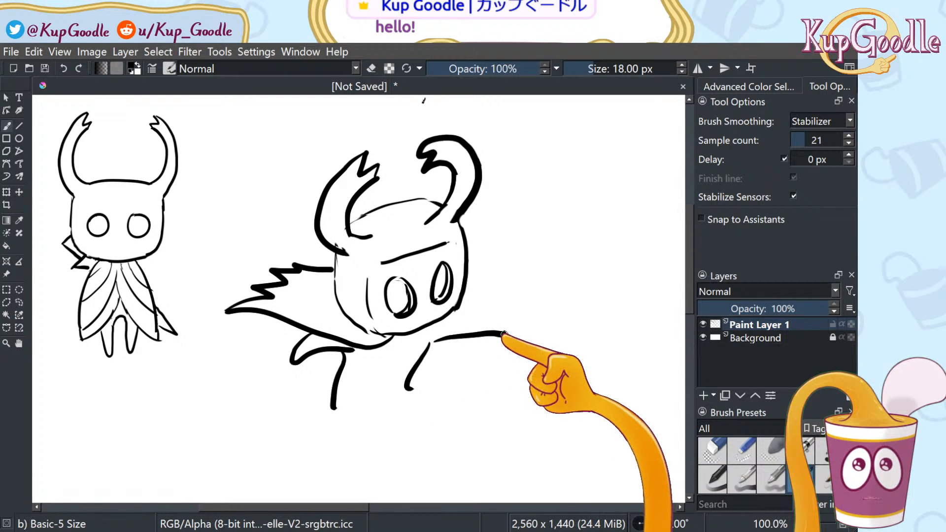
{"action": "mouse_move", "coordinate": [438, 340]}
{"action": "left_mouse_down"}
{"action": "mouse_move", "coordinate": [479, 302]}
{"action": "mouse_move", "coordinate": [467, 295]}
{"action": "left_mouse_up"}
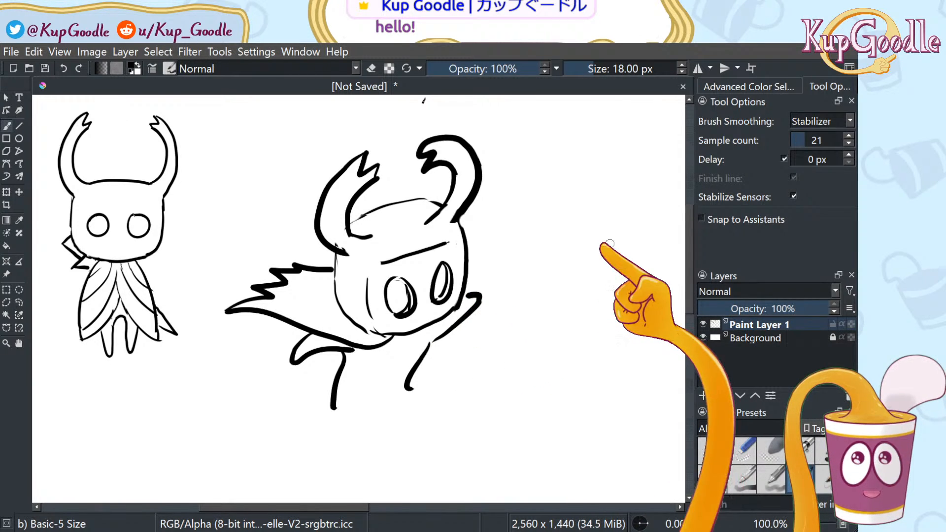
Pan the view up and shape the feet of both legs
{"action": "left_click_drag", "start_coordinate": [194, 339], "coordinate": [187, 294]}
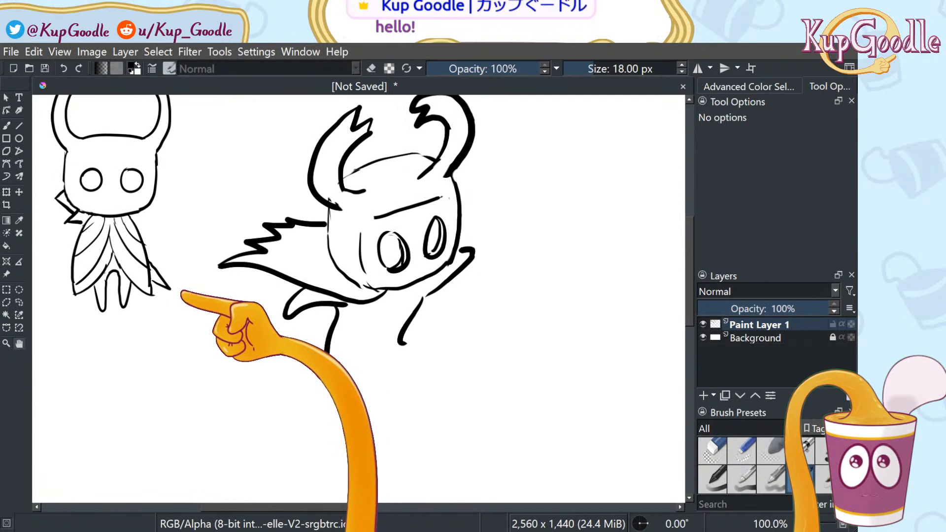
{"action": "mouse_move", "coordinate": [400, 344]}
{"action": "left_mouse_down"}
{"action": "mouse_move", "coordinate": [420, 380]}
{"action": "mouse_move", "coordinate": [426, 374]}
{"action": "mouse_move", "coordinate": [414, 387]}
{"action": "mouse_move", "coordinate": [402, 367]}
{"action": "left_mouse_up"}
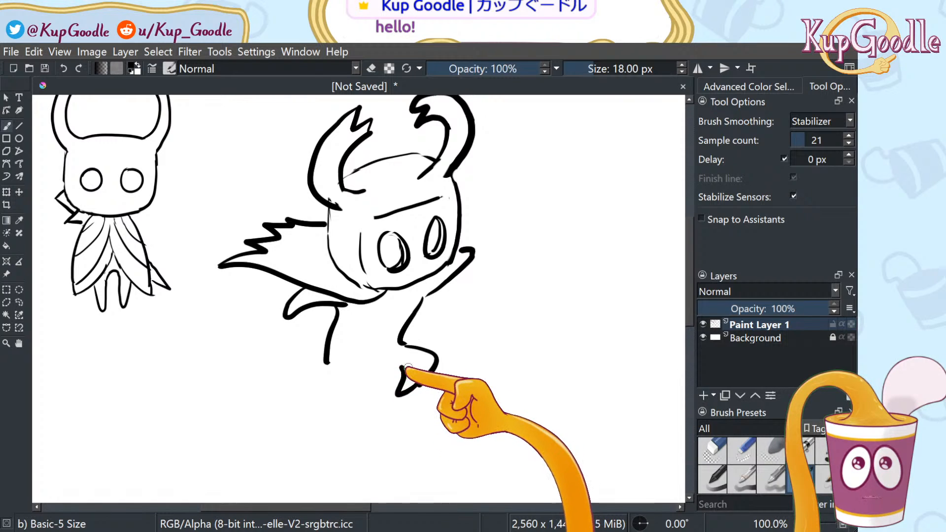
{"action": "mouse_move", "coordinate": [326, 363]}
{"action": "left_mouse_down"}
{"action": "mouse_move", "coordinate": [321, 400]}
{"action": "mouse_move", "coordinate": [380, 365]}
{"action": "left_mouse_up"}
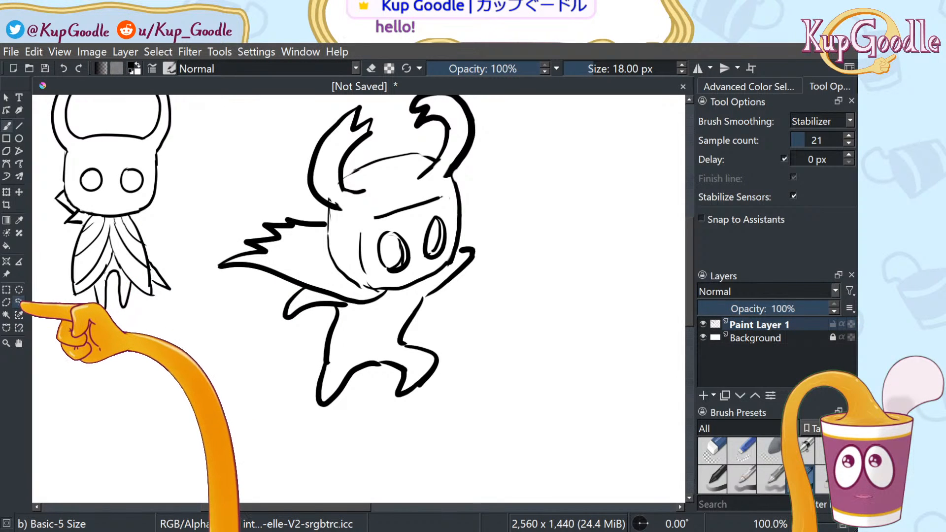
Lasso the left eye hole and slant it to match the head angle
{"action": "left_click", "coordinate": [19, 302]}
{"action": "mouse_move", "coordinate": [367, 282]}
{"action": "left_mouse_down"}
{"action": "mouse_move", "coordinate": [411, 279]}
{"action": "mouse_move", "coordinate": [415, 258]}
{"action": "mouse_move", "coordinate": [410, 239]}
{"action": "mouse_move", "coordinate": [376, 229]}
{"action": "left_mouse_up"}
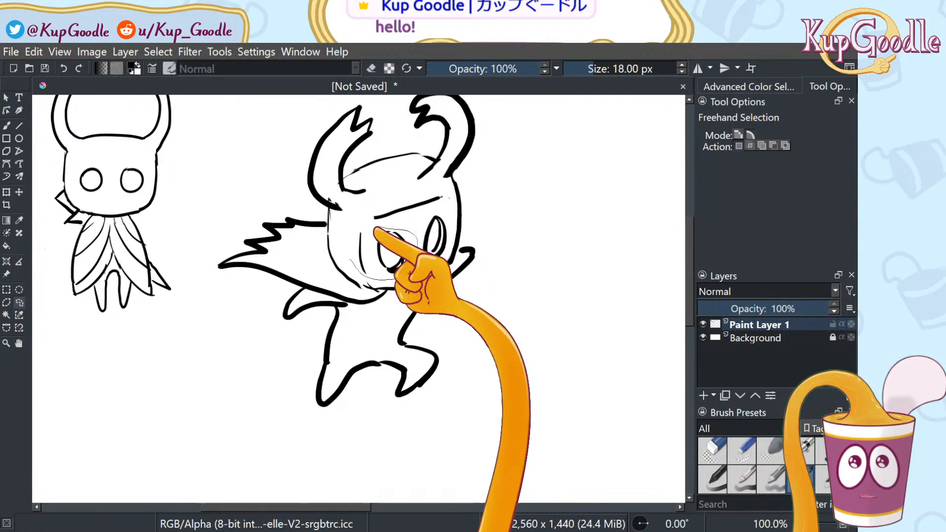
{"action": "left_click", "coordinate": [19, 192]}
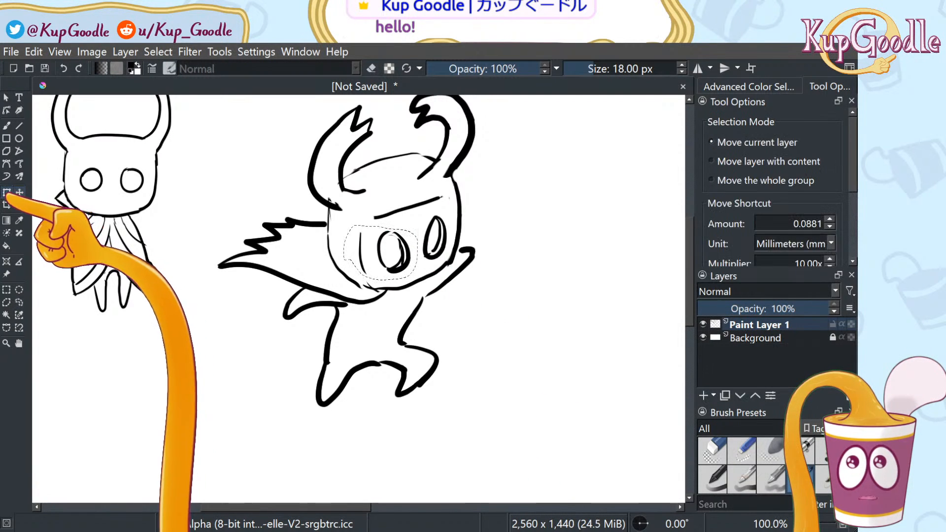
{"action": "left_click", "coordinate": [7, 192]}
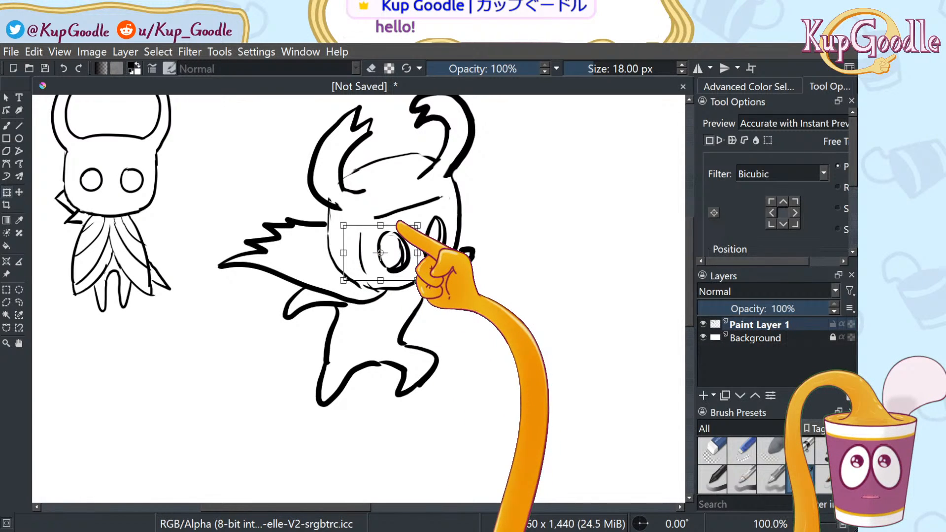
{"action": "left_click_drag", "start_coordinate": [343, 280], "coordinate": [348, 280]}
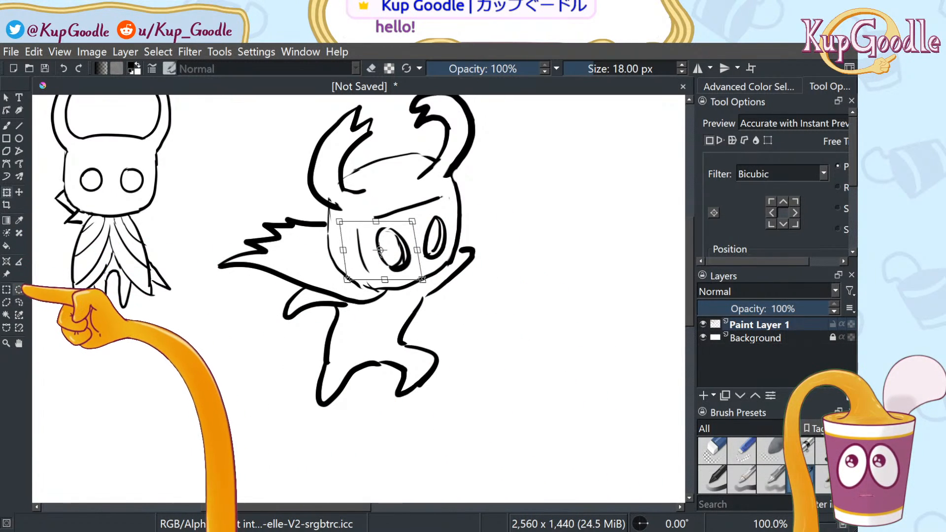
Lasso the right eye hole, reshape it into a slim oval, apply and deselect
{"action": "key", "text": "j"}
{"action": "left_click_drag", "start_coordinate": [420, 217], "coordinate": [420, 268]}
{"action": "left_click", "coordinate": [18, 302]}
{"action": "mouse_move", "coordinate": [416, 233]}
{"action": "left_mouse_down"}
{"action": "mouse_move", "coordinate": [421, 270]}
{"action": "mouse_move", "coordinate": [446, 258]}
{"action": "left_mouse_up"}
{"action": "left_click_drag", "start_coordinate": [447, 212], "coordinate": [429, 215]}
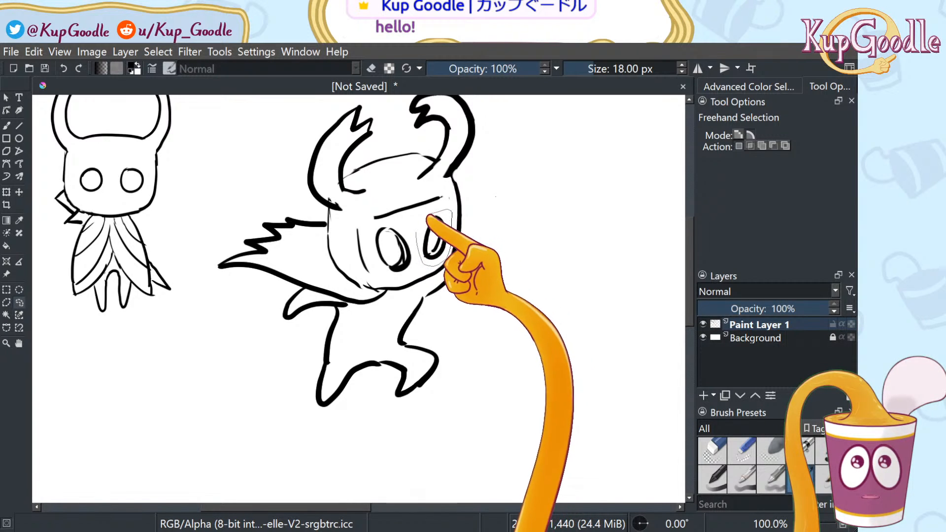
{"action": "left_click", "coordinate": [19, 192]}
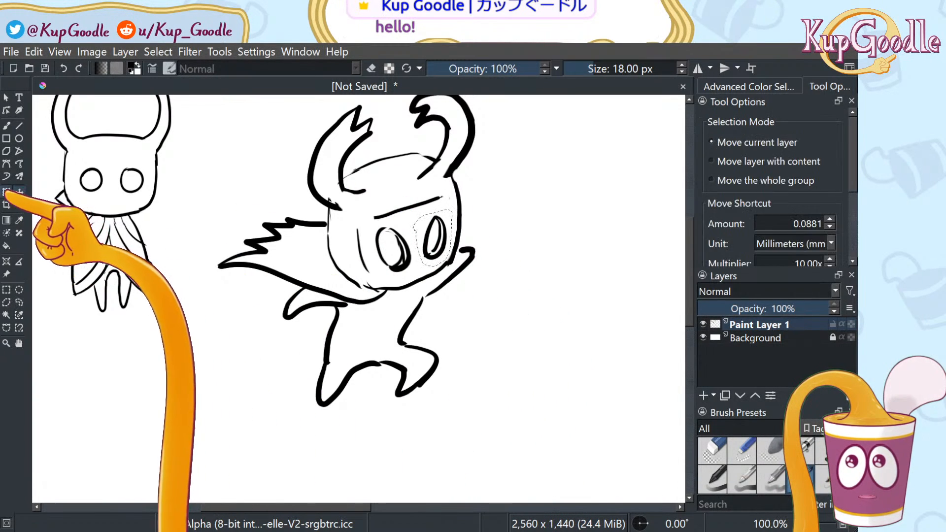
{"action": "left_click", "coordinate": [6, 191]}
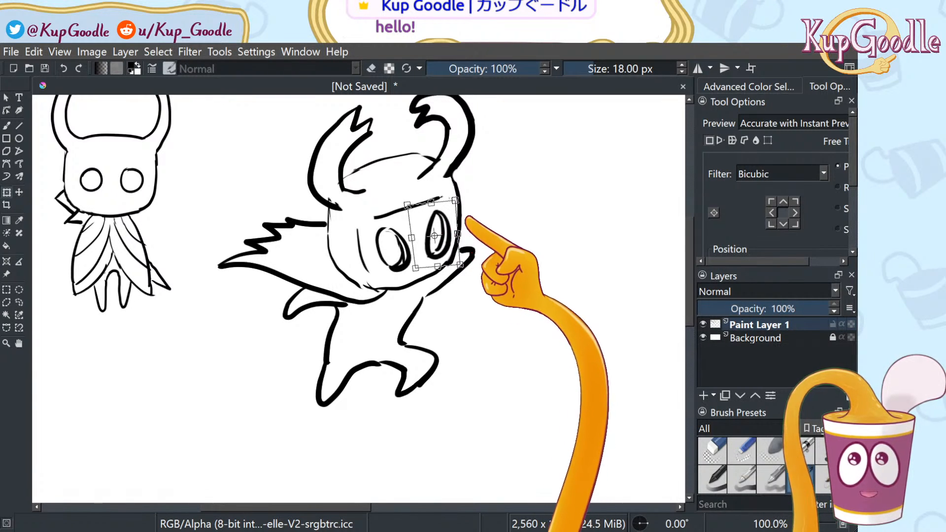
{"action": "left_click", "coordinate": [20, 314]}
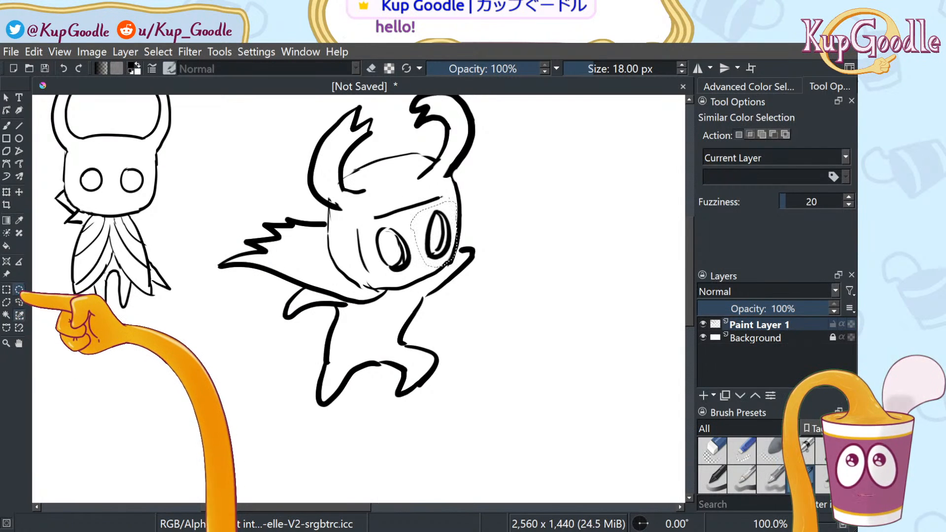
{"action": "left_click", "coordinate": [19, 302]}
{"action": "left_click", "coordinate": [407, 191]}
{"action": "left_click", "coordinate": [713, 446]}
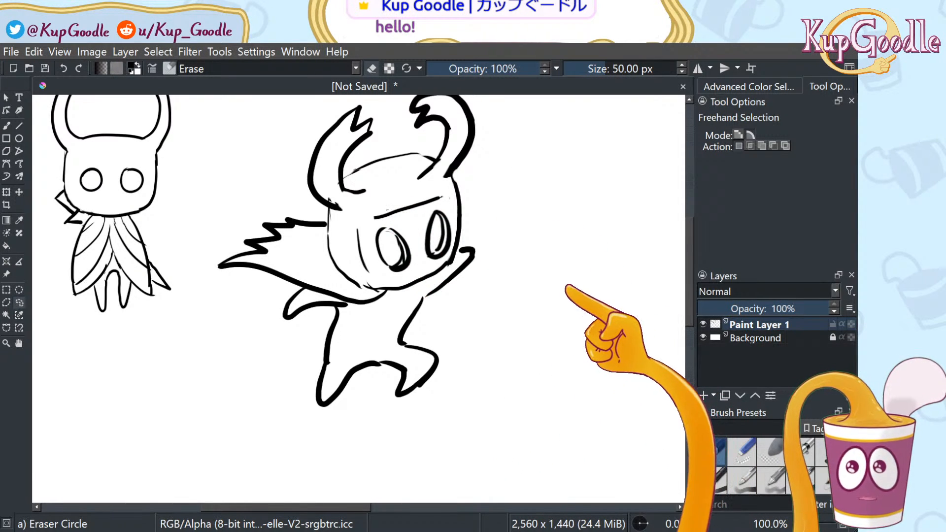
Draw a thin line across the head with Basic-5 Size, alternating with Eraser Circle for cleanup
{"action": "key", "text": "b"}
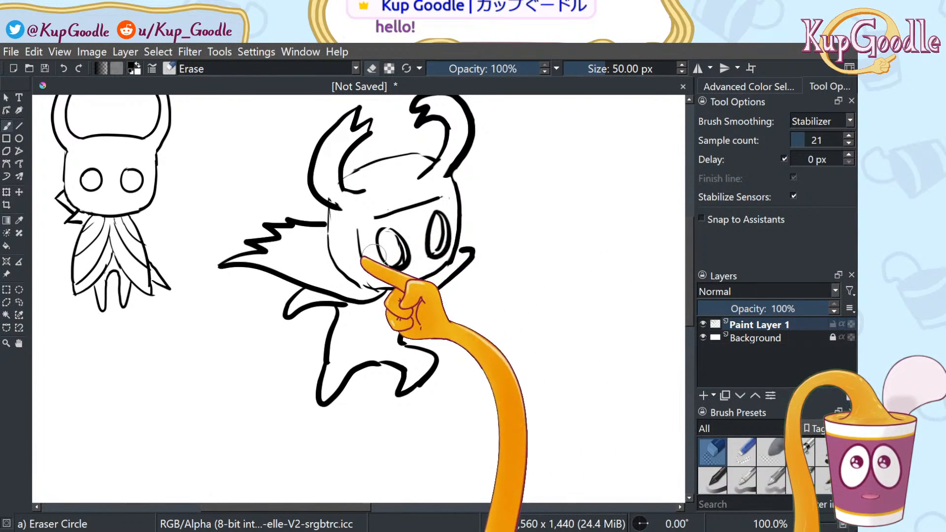
{"action": "left_click", "coordinate": [18, 302]}
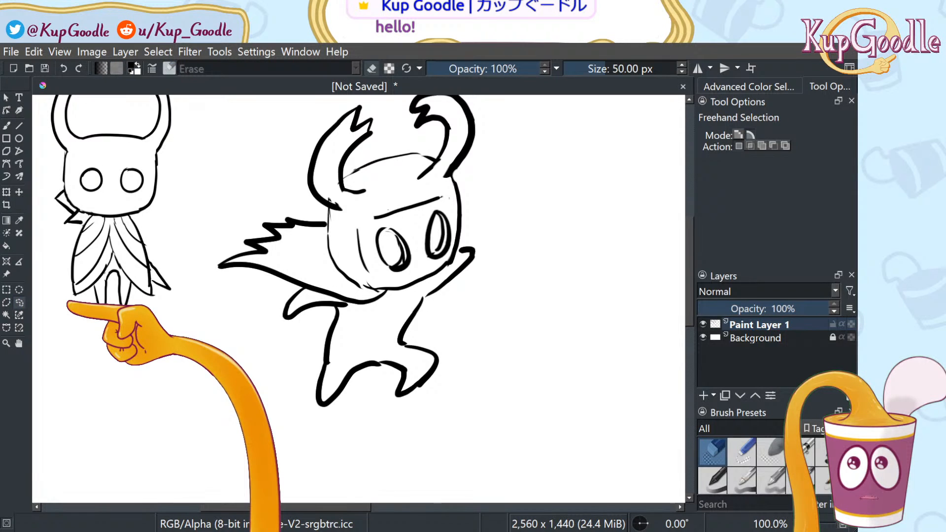
{"action": "key", "text": "b"}
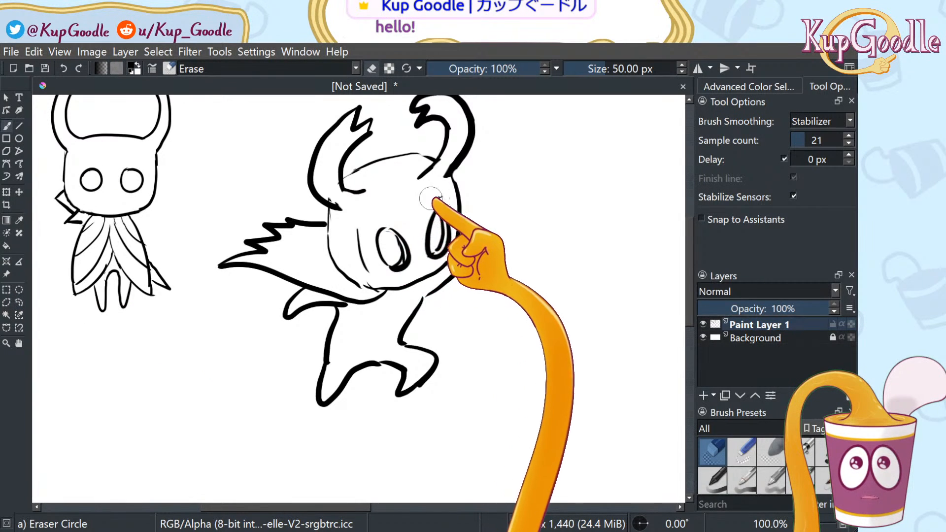
{"action": "key", "text": "slash"}
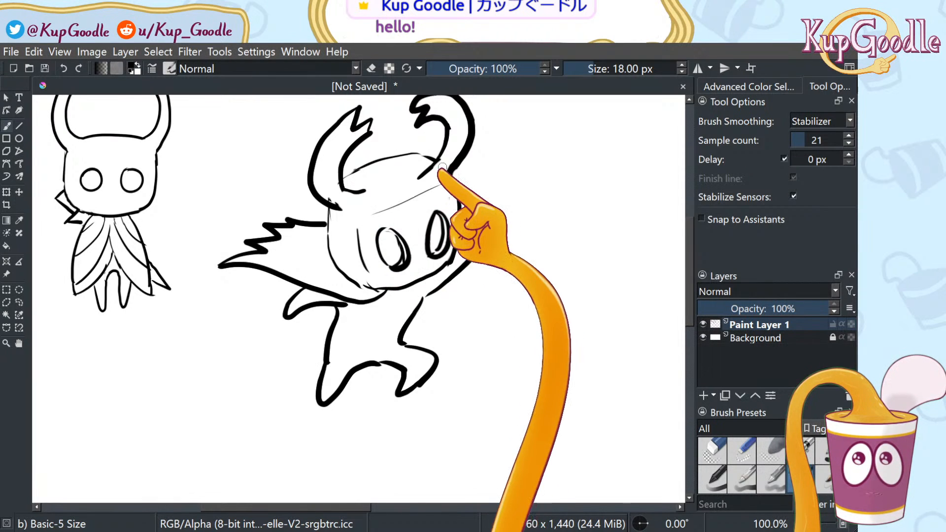
{"action": "left_click_drag", "start_coordinate": [448, 186], "coordinate": [365, 211]}
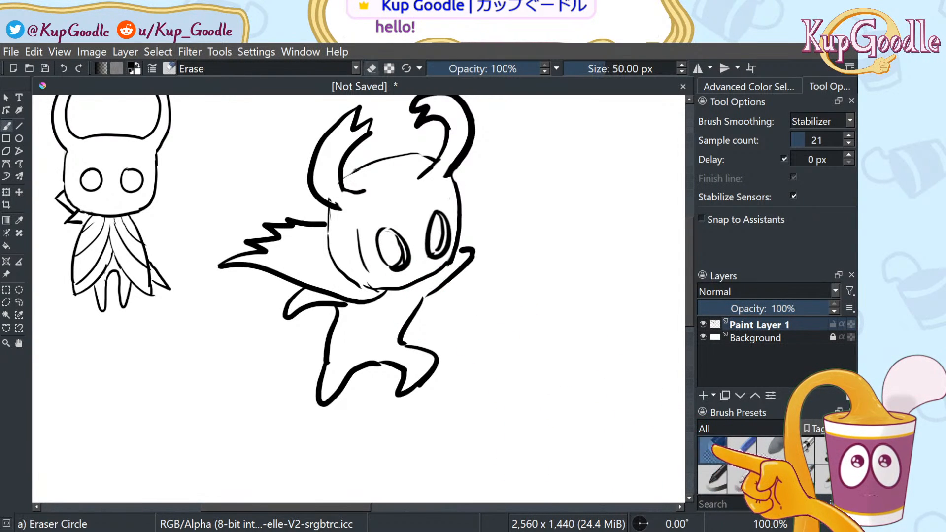
{"action": "left_click", "coordinate": [713, 451]}
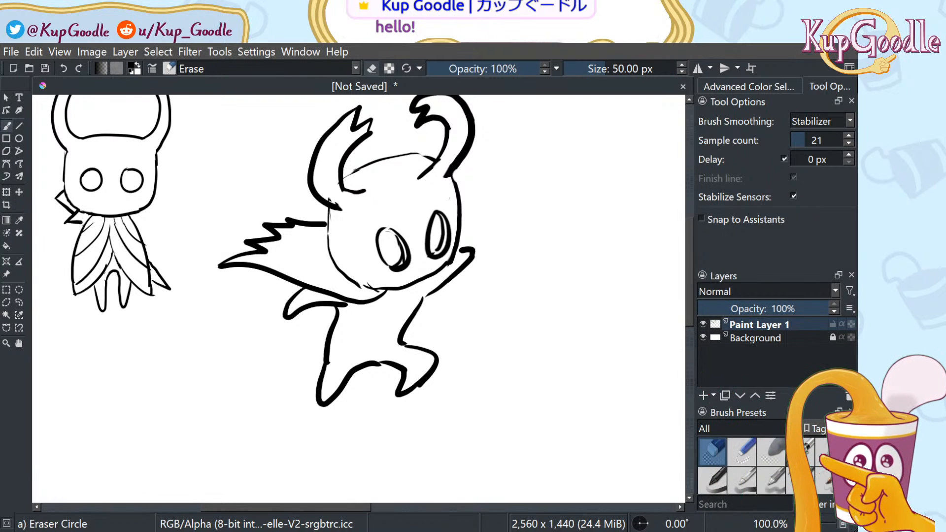
{"action": "left_click", "coordinate": [801, 478]}
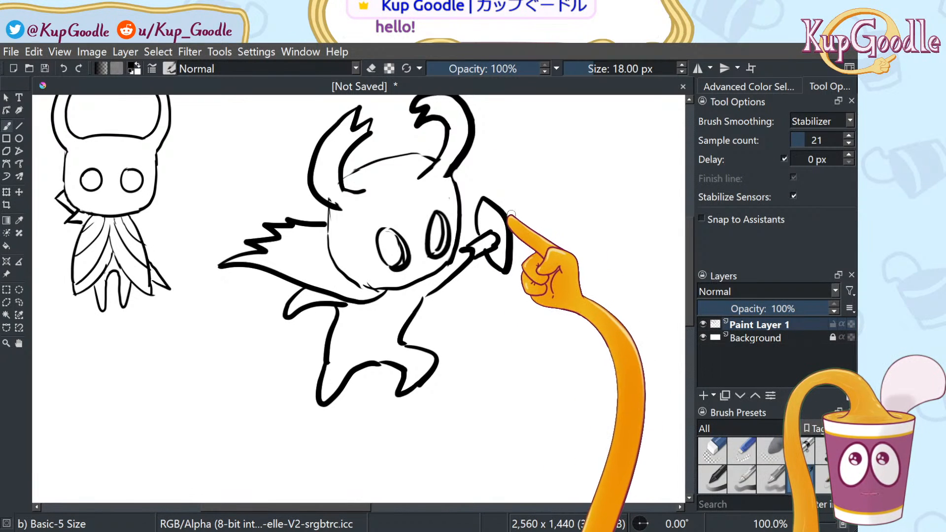
Draw a long pointed blade from the raised hand and hatch stripes toward its tip
{"action": "mouse_move", "coordinate": [512, 212]}
{"action": "left_mouse_down"}
{"action": "mouse_move", "coordinate": [612, 185]}
{"action": "mouse_move", "coordinate": [621, 158]}
{"action": "mouse_move", "coordinate": [587, 217]}
{"action": "mouse_move", "coordinate": [513, 241]}
{"action": "left_mouse_up"}
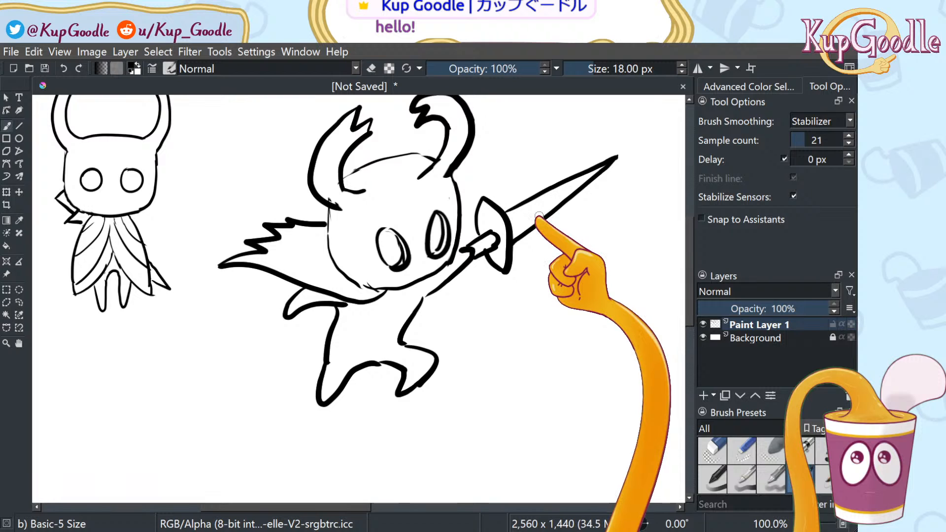
{"action": "left_click_drag", "start_coordinate": [524, 206], "coordinate": [516, 231]}
{"action": "mouse_move", "coordinate": [555, 190]}
{"action": "left_mouse_down"}
{"action": "mouse_move", "coordinate": [542, 215]}
{"action": "mouse_move", "coordinate": [567, 197]}
{"action": "left_mouse_up"}
{"action": "left_click_drag", "start_coordinate": [588, 174], "coordinate": [586, 183]}
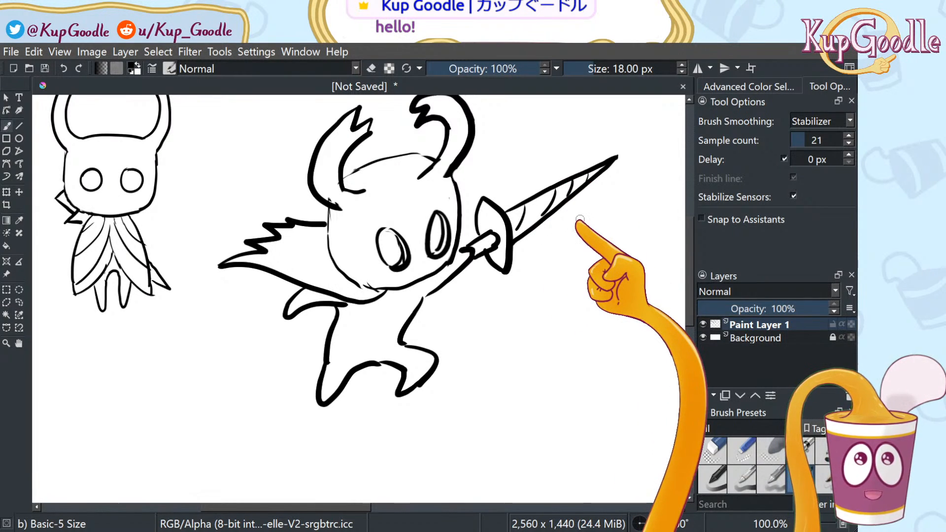
{"action": "scroll", "coordinate": [580, 219], "scroll_direction": "down", "scroll_amount": 3}
{"action": "scroll", "coordinate": [604, 184], "scroll_direction": "up", "scroll_amount": 4}
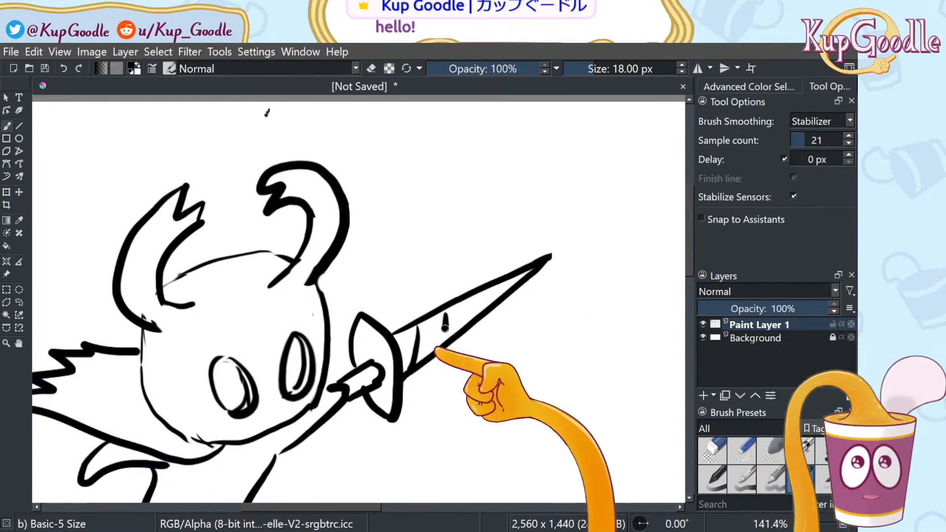
{"action": "left_click_drag", "start_coordinate": [446, 308], "coordinate": [448, 335]}
{"action": "left_click_drag", "start_coordinate": [477, 298], "coordinate": [474, 326]}
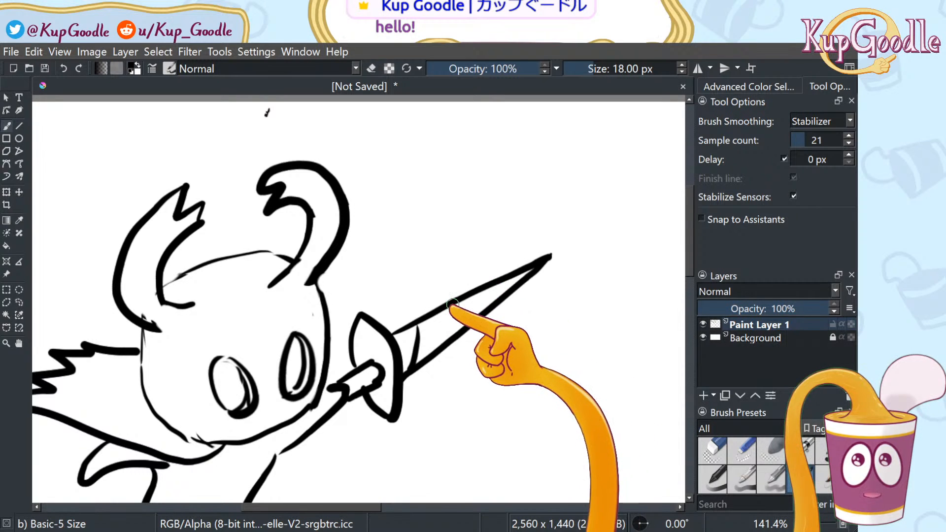
{"action": "mouse_move", "coordinate": [486, 290]}
{"action": "left_mouse_down"}
{"action": "mouse_move", "coordinate": [477, 310]}
{"action": "mouse_move", "coordinate": [513, 285]}
{"action": "left_mouse_up"}
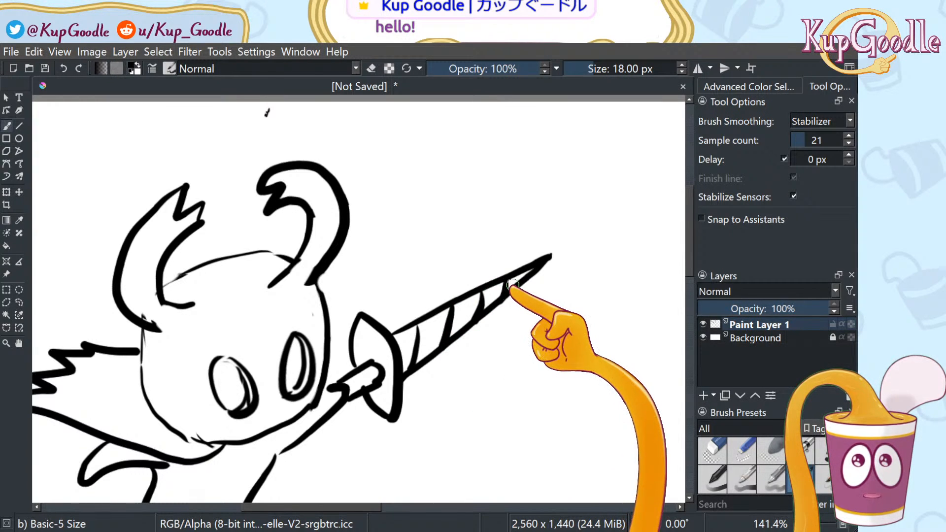
{"action": "scroll", "coordinate": [577, 245], "scroll_direction": "down", "scroll_amount": 4}
{"action": "scroll", "coordinate": [542, 308], "scroll_direction": "up", "scroll_amount": 2}
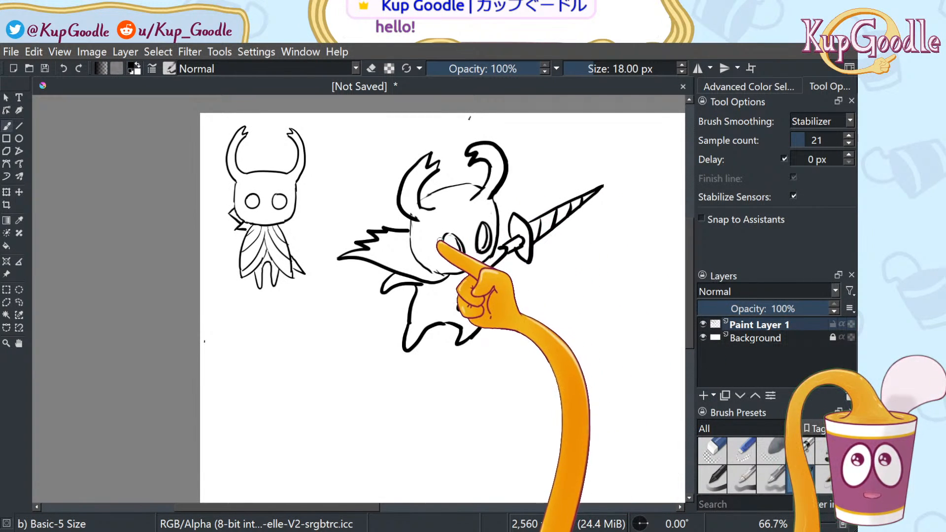
Redraw the left cheek closer to the outline, then lasso the whole sword-wielding figure
{"action": "left_click_drag", "start_coordinate": [413, 220], "coordinate": [435, 269]}
{"action": "key", "text": "ctrl+z"}
{"action": "mouse_move", "coordinate": [412, 221]}
{"action": "left_mouse_down"}
{"action": "mouse_move", "coordinate": [418, 255]}
{"action": "mouse_move", "coordinate": [443, 271]}
{"action": "left_mouse_up"}
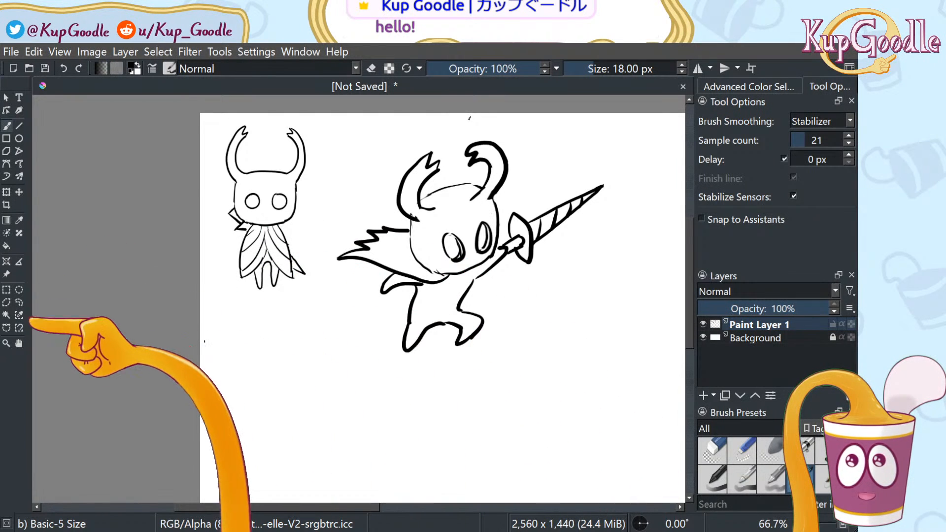
{"action": "left_click", "coordinate": [18, 302]}
{"action": "mouse_move", "coordinate": [354, 303]}
{"action": "left_mouse_down"}
{"action": "mouse_move", "coordinate": [389, 399]}
{"action": "mouse_move", "coordinate": [630, 256]}
{"action": "mouse_move", "coordinate": [526, 138]}
{"action": "mouse_move", "coordinate": [386, 143]}
{"action": "mouse_move", "coordinate": [348, 295]}
{"action": "left_mouse_up"}
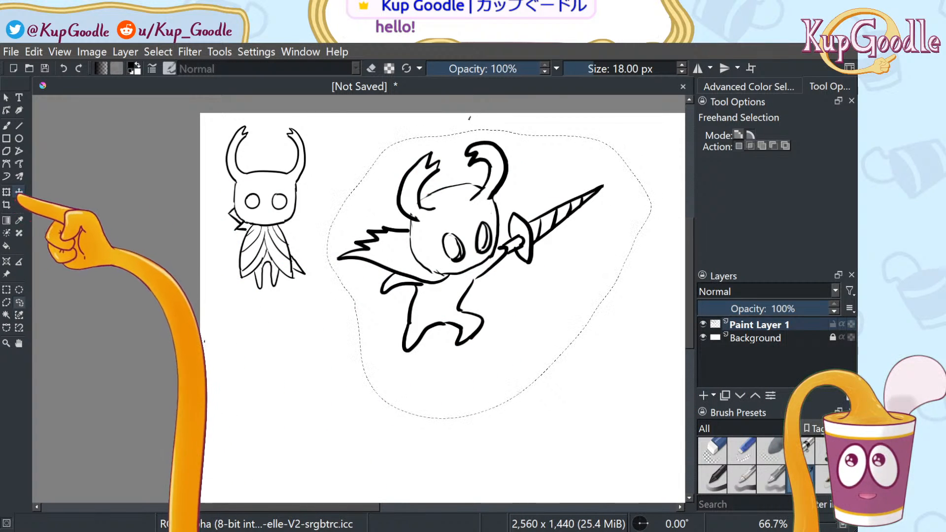
Scale the lassoed sword figure down by a corner, move it left beside the knight, then deselect
{"action": "left_click", "coordinate": [19, 192]}
{"action": "left_click", "coordinate": [6, 191]}
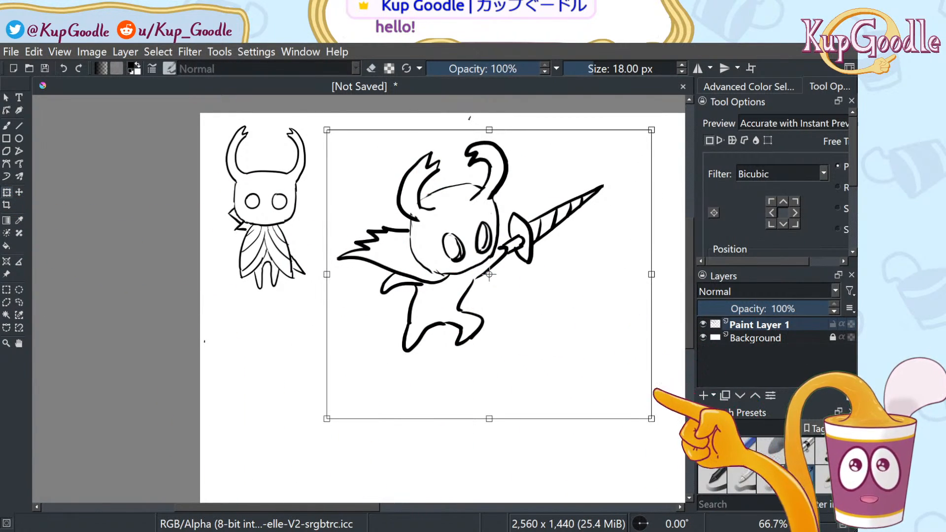
{"action": "left_click_drag", "start_coordinate": [651, 419], "coordinate": [523, 332]}
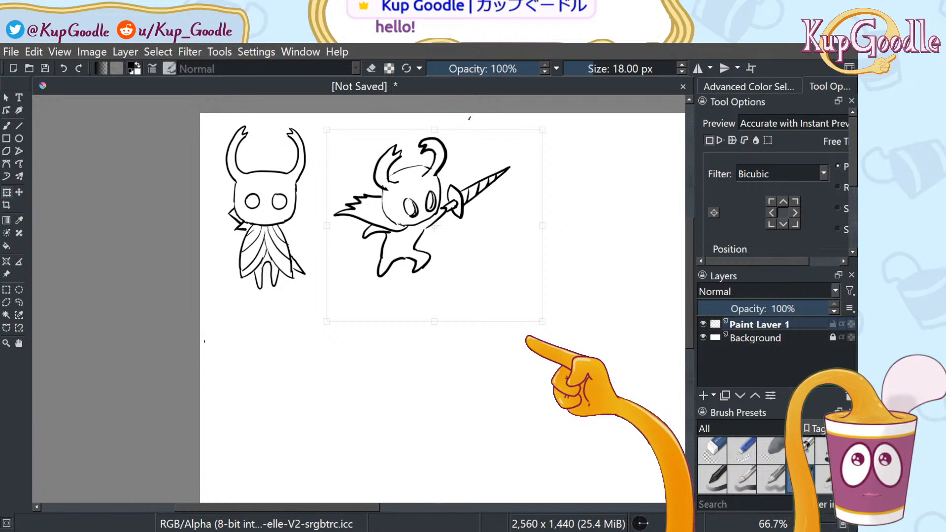
{"action": "left_click_drag", "start_coordinate": [527, 338], "coordinate": [533, 359]}
{"action": "left_click_drag", "start_coordinate": [525, 263], "coordinate": [506, 255]}
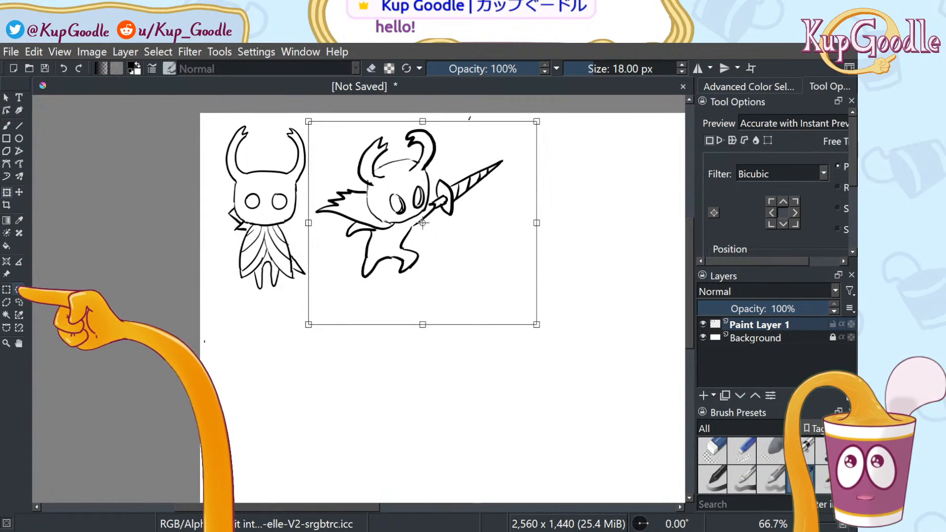
{"action": "left_click", "coordinate": [19, 290]}
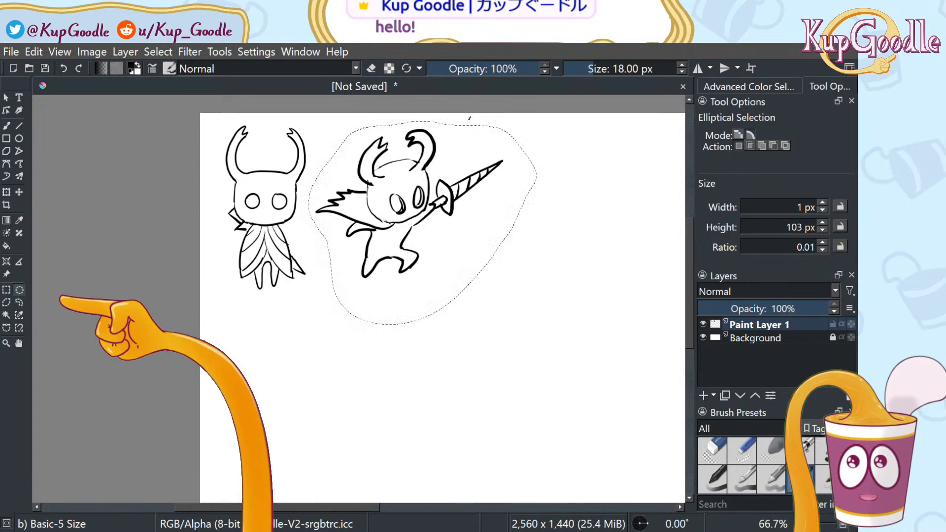
{"action": "left_click", "coordinate": [20, 303]}
{"action": "left_click", "coordinate": [263, 291]}
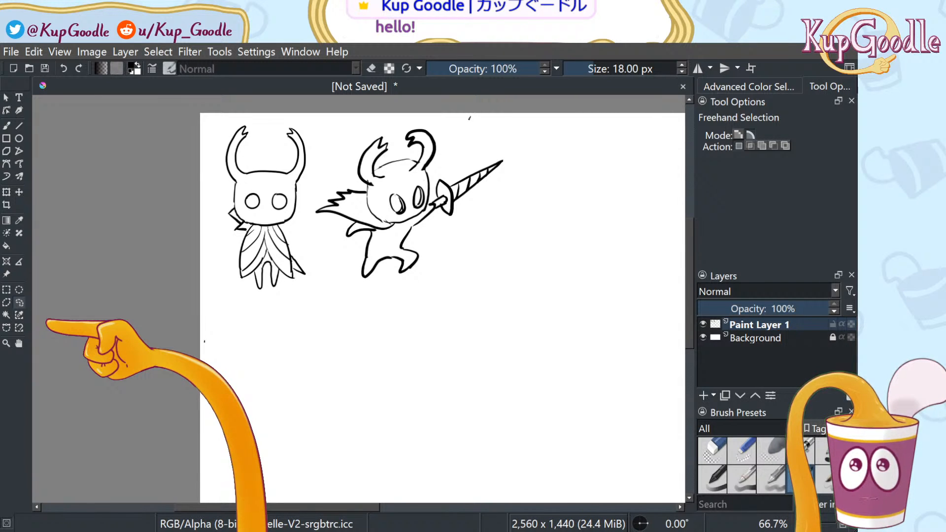
Sketch the big mask outline with its inner U-shaped curve
{"action": "key", "text": "b"}
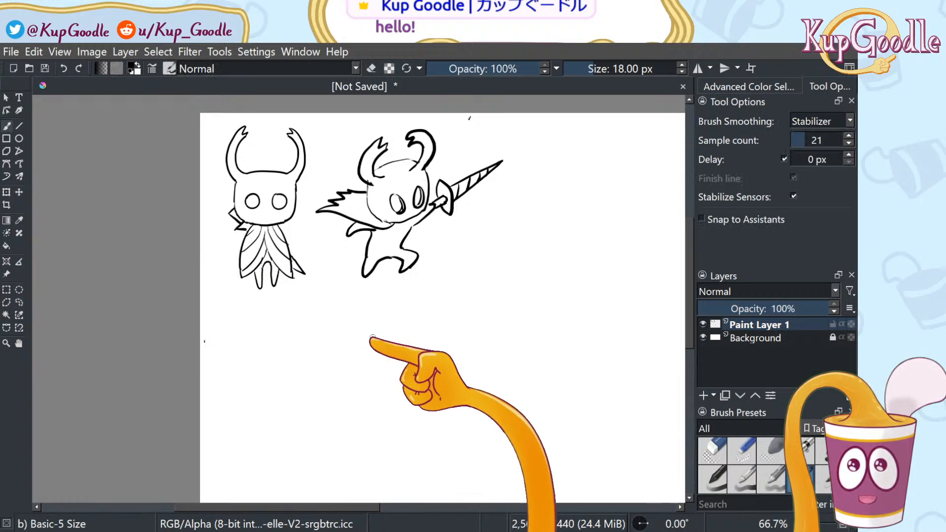
{"action": "left_click_drag", "start_coordinate": [254, 507], "coordinate": [345, 506]}
{"action": "mouse_move", "coordinate": [347, 323]}
{"action": "left_mouse_down"}
{"action": "mouse_move", "coordinate": [328, 284]}
{"action": "mouse_move", "coordinate": [374, 178]}
{"action": "mouse_move", "coordinate": [414, 156]}
{"action": "left_mouse_up"}
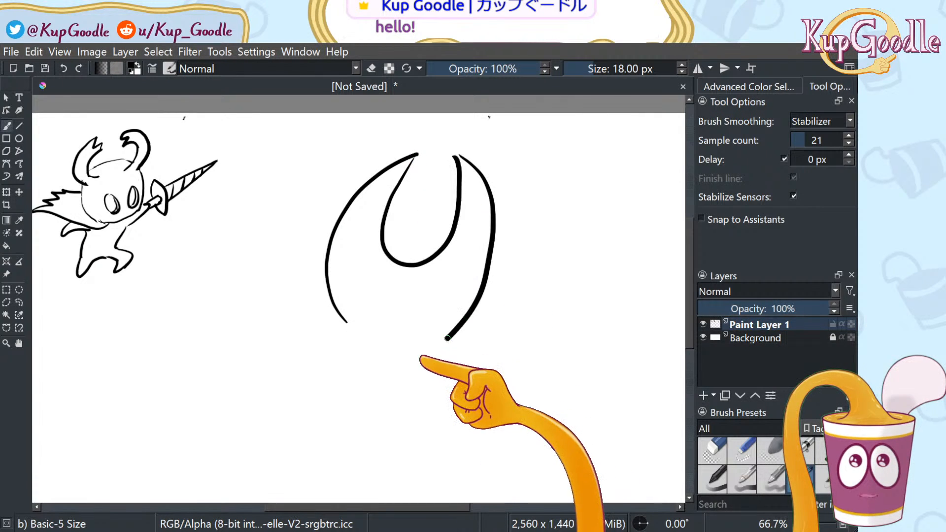
{"action": "left_click_drag", "start_coordinate": [445, 338], "coordinate": [420, 357]}
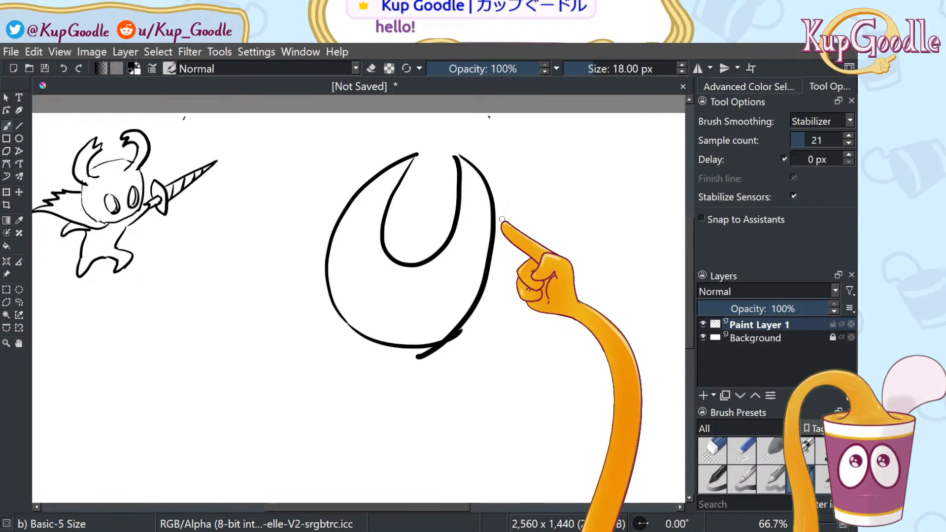
Erase the right side of the outer curve and the hook at its bottom
{"action": "left_click", "coordinate": [713, 450]}
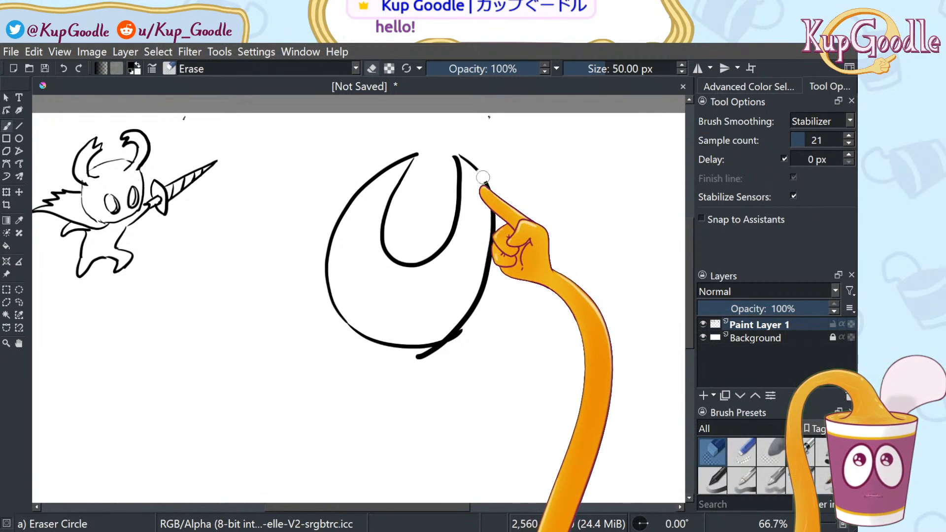
{"action": "mouse_move", "coordinate": [475, 163]}
{"action": "left_mouse_down"}
{"action": "mouse_move", "coordinate": [499, 197]}
{"action": "mouse_move", "coordinate": [486, 216]}
{"action": "mouse_move", "coordinate": [490, 254]}
{"action": "mouse_move", "coordinate": [474, 298]}
{"action": "mouse_move", "coordinate": [454, 321]}
{"action": "left_mouse_up"}
{"action": "left_click_drag", "start_coordinate": [434, 363], "coordinate": [419, 362]}
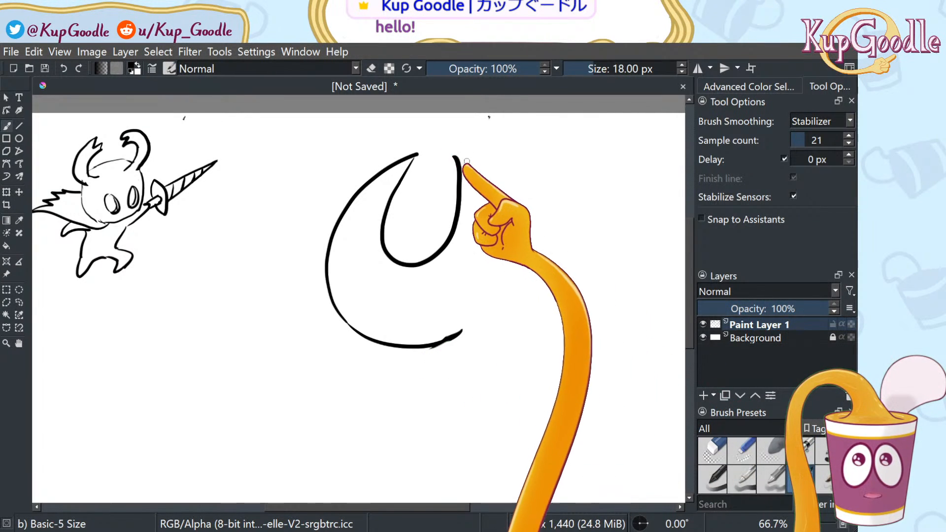
{"action": "mouse_move", "coordinate": [459, 157]}
{"action": "left_mouse_down"}
{"action": "mouse_move", "coordinate": [478, 311]}
{"action": "mouse_move", "coordinate": [451, 337]}
{"action": "mouse_move", "coordinate": [493, 191]}
{"action": "mouse_move", "coordinate": [455, 336]}
{"action": "left_mouse_up"}
{"action": "key", "text": "ctrl+z"}
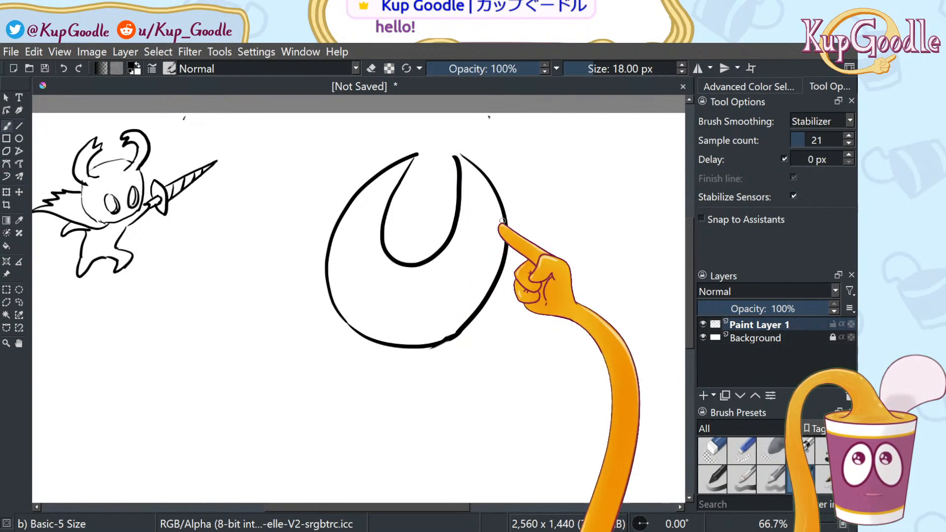
Erase the right curve's lower end and draw a smooth stroke joining it to the bottom curve
{"action": "left_click", "coordinate": [712, 451]}
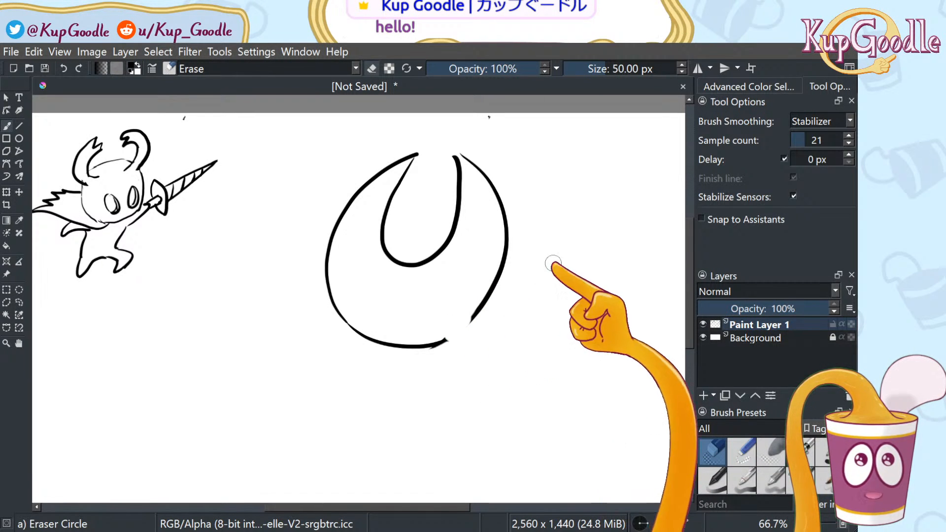
{"action": "left_click_drag", "start_coordinate": [451, 344], "coordinate": [481, 309]}
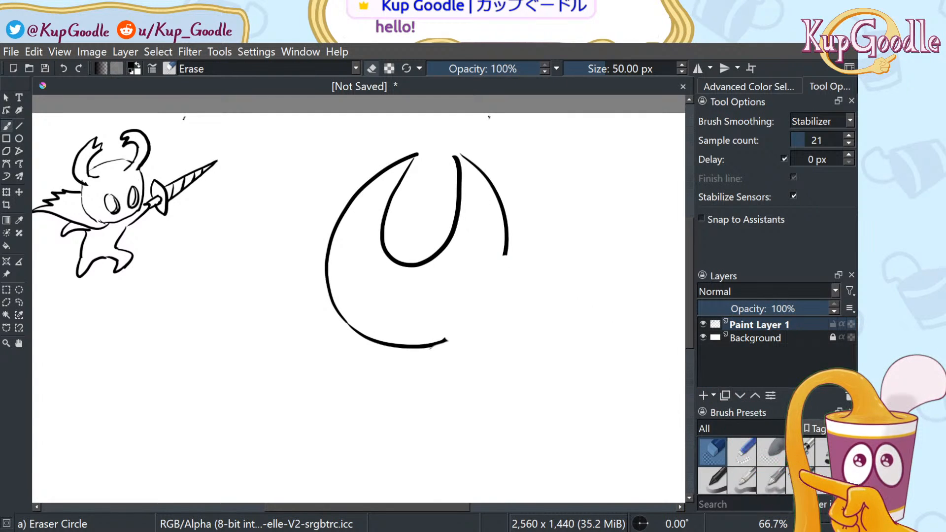
{"action": "left_click", "coordinate": [802, 480]}
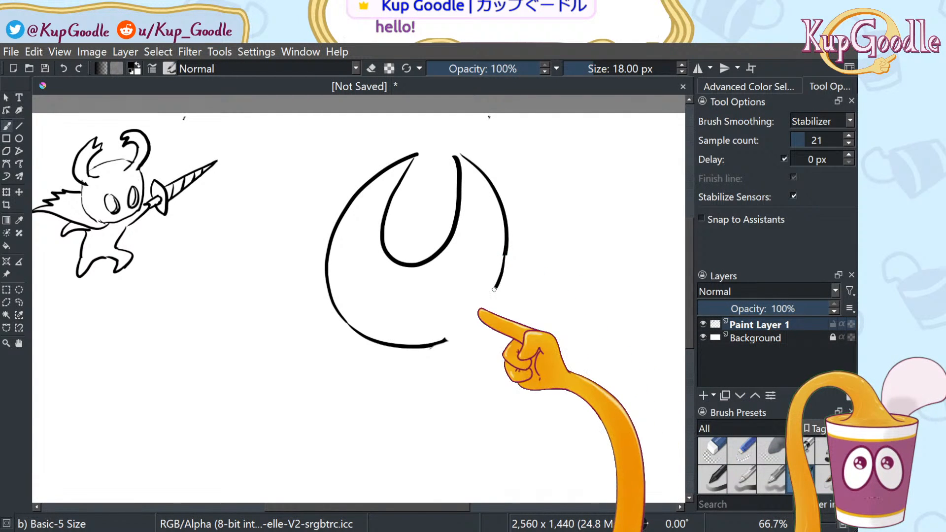
{"action": "mouse_move", "coordinate": [510, 252]}
{"action": "left_mouse_down"}
{"action": "mouse_move", "coordinate": [458, 338]}
{"action": "mouse_move", "coordinate": [438, 343]}
{"action": "left_mouse_up"}
{"action": "left_click_drag", "start_coordinate": [507, 253], "coordinate": [444, 338]}
{"action": "key", "text": "ctrl+z"}
{"action": "left_click_drag", "start_coordinate": [505, 256], "coordinate": [434, 342]}
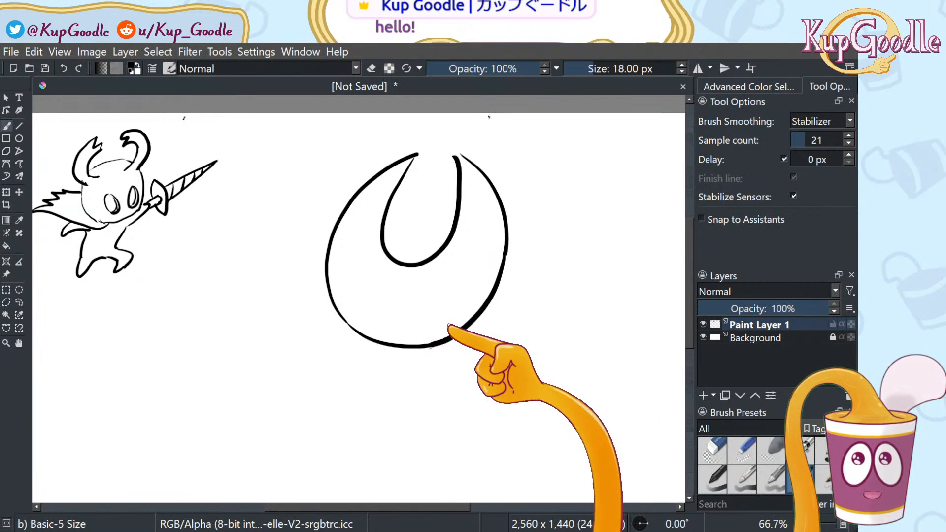
{"action": "key", "text": "ctrl+z"}
{"action": "key", "text": "ctrl+shift+z"}
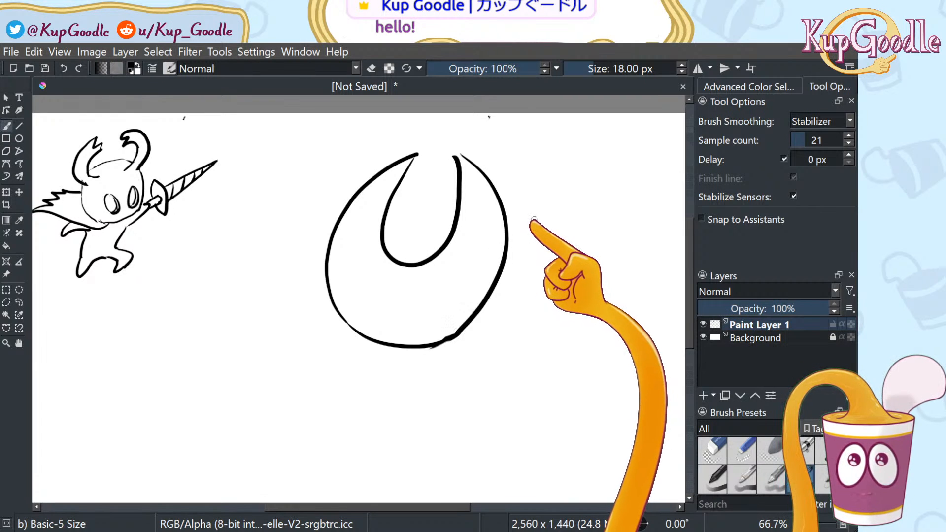
{"action": "key", "text": "ctrl+z"}
{"action": "key", "text": "ctrl+shift+z"}
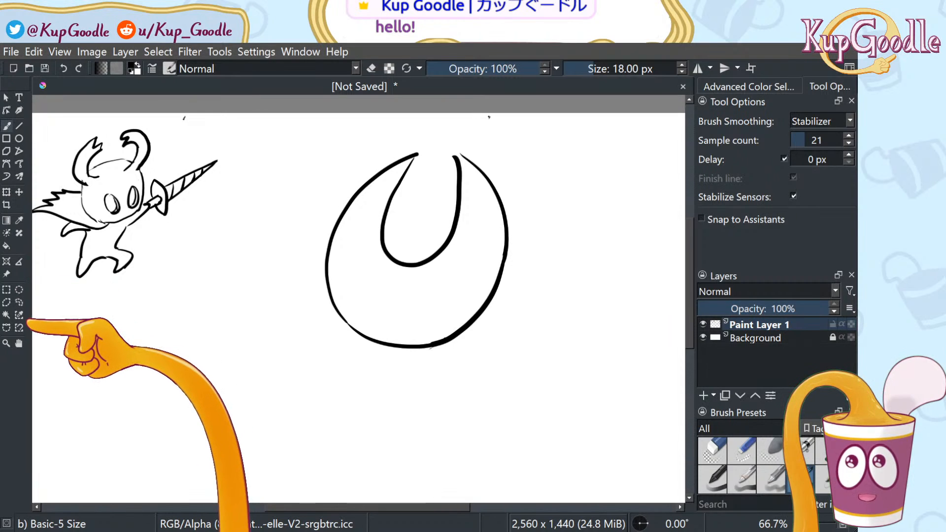
Narrow the selected head, tilt it slightly clockwise, nudge it right, mirror-check, and apply
{"action": "left_click", "coordinate": [19, 302]}
{"action": "mouse_move", "coordinate": [429, 390]}
{"action": "left_mouse_down"}
{"action": "mouse_move", "coordinate": [517, 312]}
{"action": "mouse_move", "coordinate": [503, 144]}
{"action": "mouse_move", "coordinate": [317, 186]}
{"action": "mouse_move", "coordinate": [364, 394]}
{"action": "left_mouse_up"}
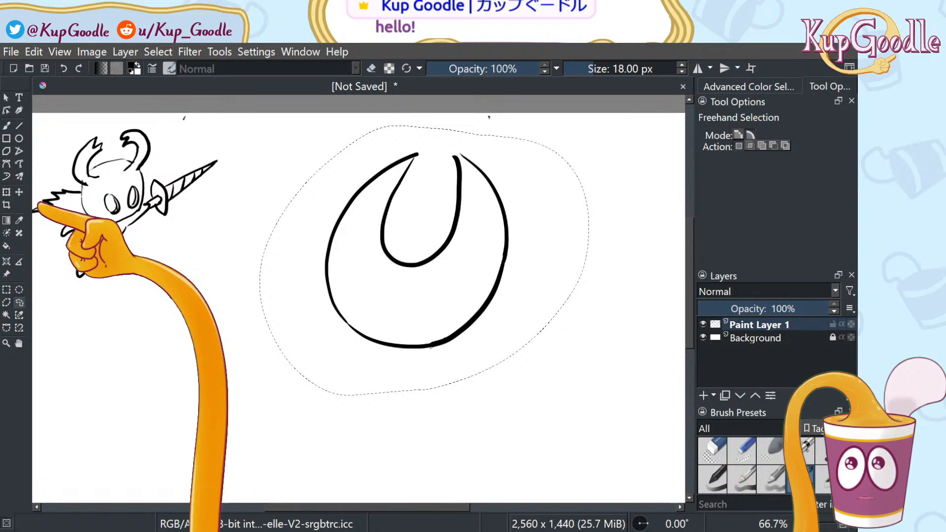
{"action": "key", "text": "ctrl+t"}
{"action": "mouse_move", "coordinate": [587, 394]}
{"action": "left_mouse_down"}
{"action": "mouse_move", "coordinate": [540, 394]}
{"action": "mouse_move", "coordinate": [547, 414]}
{"action": "mouse_move", "coordinate": [508, 406]}
{"action": "left_mouse_up"}
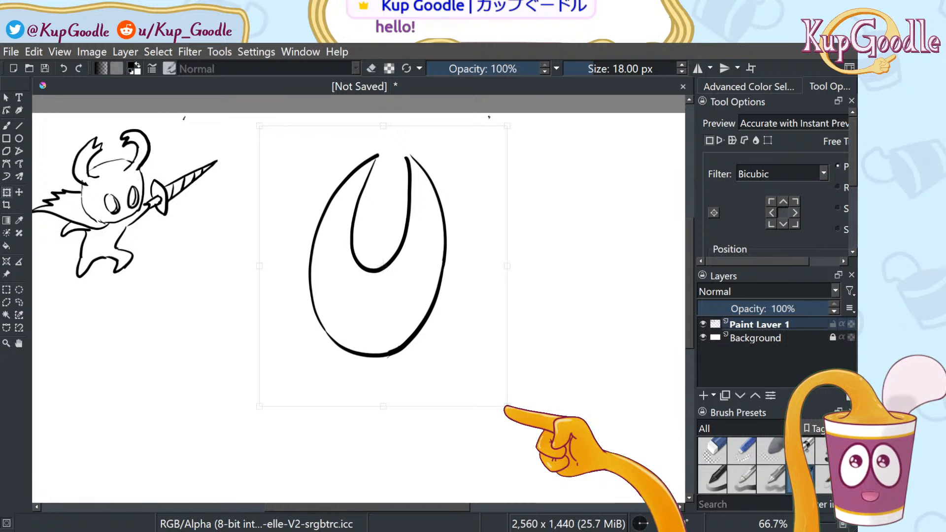
{"action": "mouse_move", "coordinate": [524, 127]}
{"action": "left_mouse_down"}
{"action": "mouse_move", "coordinate": [542, 149]}
{"action": "mouse_move", "coordinate": [535, 136]}
{"action": "left_mouse_up"}
{"action": "left_click_drag", "start_coordinate": [458, 285], "coordinate": [478, 284]}
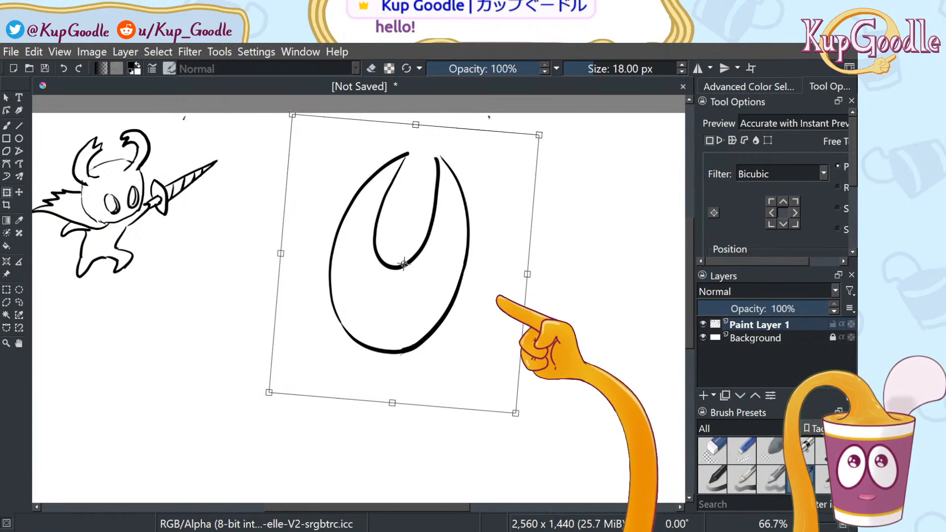
{"action": "key", "text": "m"}
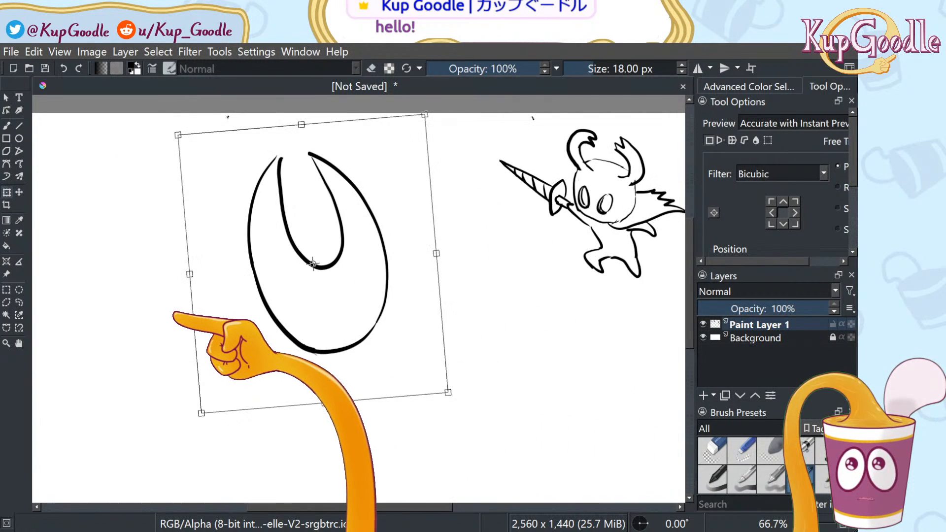
{"action": "key", "text": "m"}
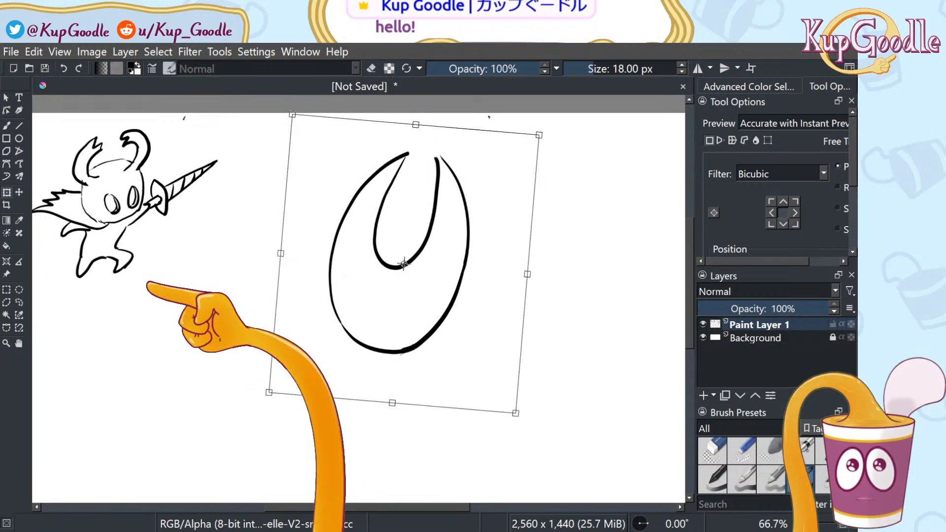
{"action": "left_click", "coordinate": [19, 301]}
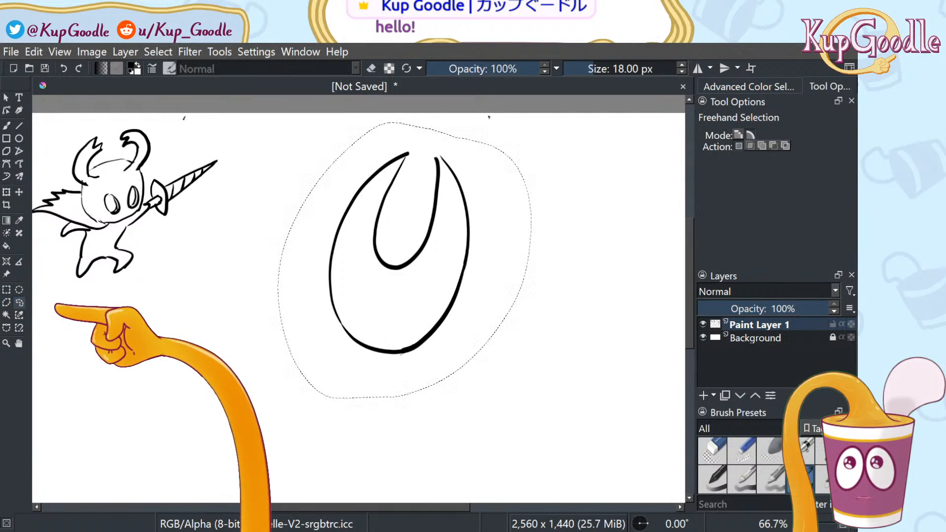
{"action": "left_click", "coordinate": [261, 306]}
{"action": "key", "text": "b"}
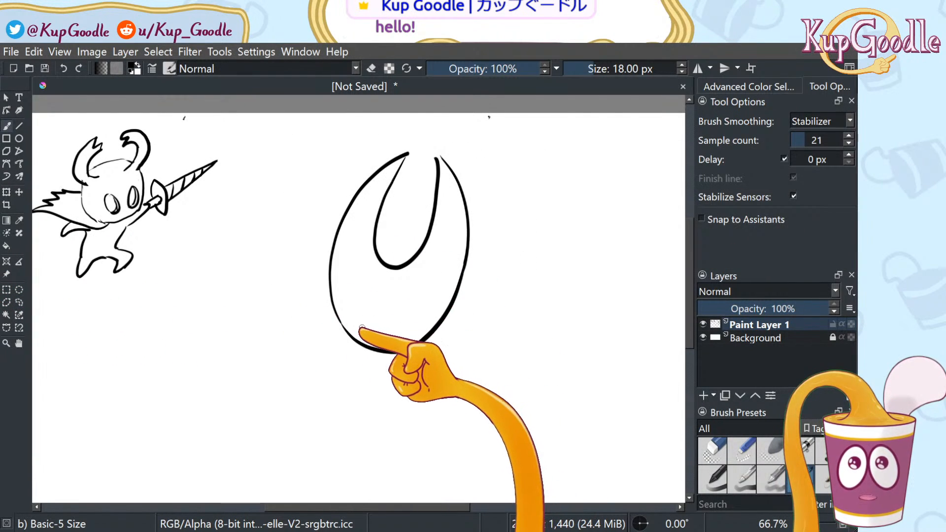
Draw the two eye holes near the head's bottom and make a first adjustment to the right one
{"action": "mouse_move", "coordinate": [360, 327]}
{"action": "left_mouse_down"}
{"action": "mouse_move", "coordinate": [353, 307]}
{"action": "mouse_move", "coordinate": [372, 327]}
{"action": "mouse_move", "coordinate": [363, 329]}
{"action": "mouse_move", "coordinate": [395, 334]}
{"action": "left_mouse_up"}
{"action": "key", "text": "ctrl+z"}
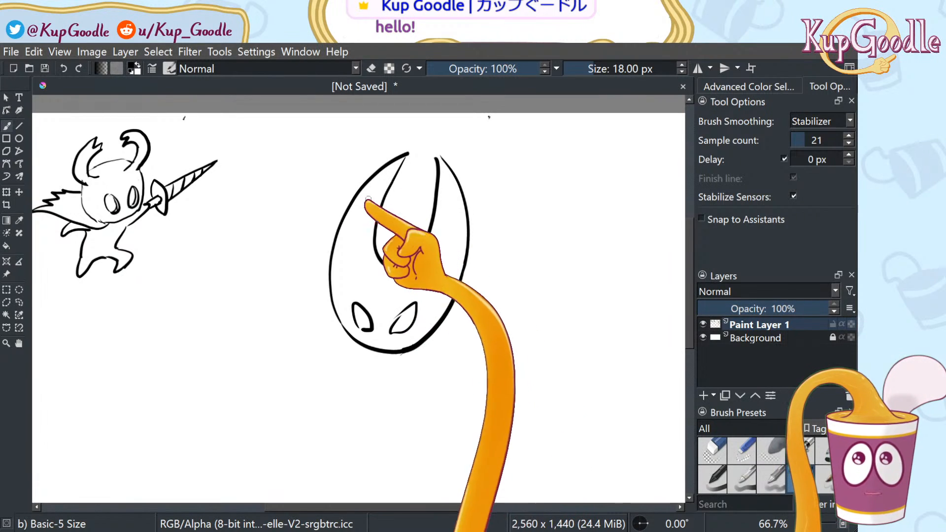
{"action": "left_click", "coordinate": [20, 302]}
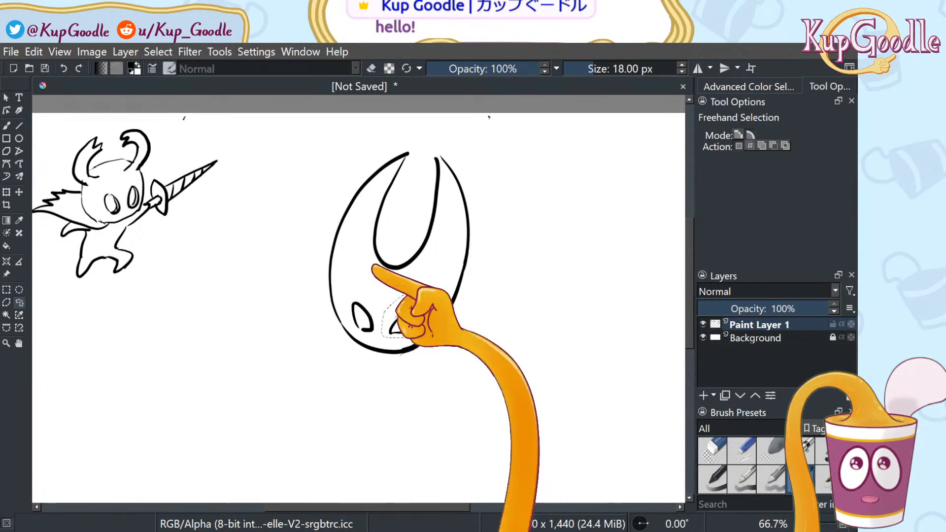
{"action": "left_click", "coordinate": [7, 193]}
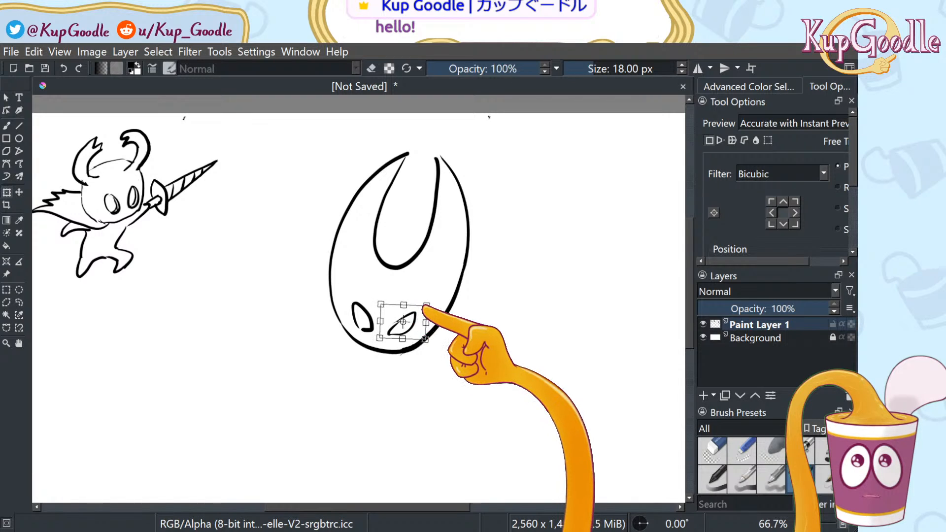
{"action": "left_click", "coordinate": [19, 327]}
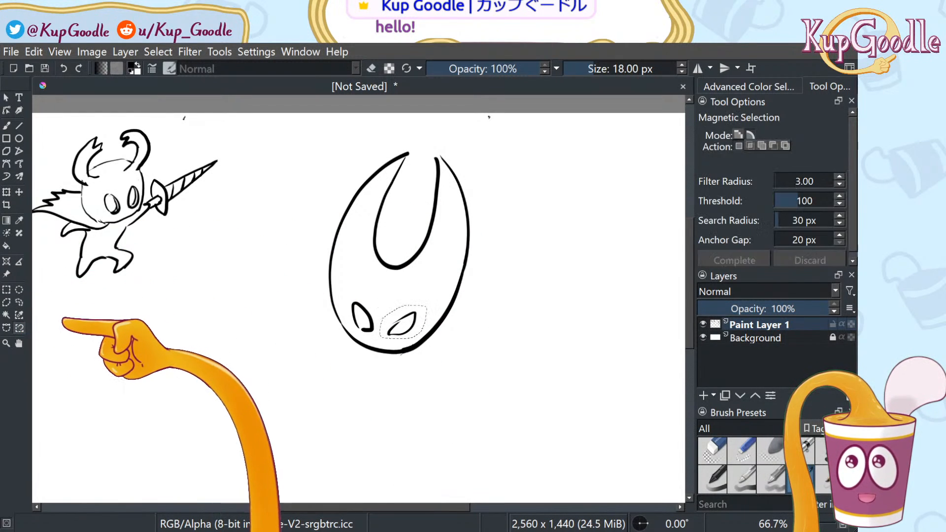
{"action": "left_click", "coordinate": [19, 302]}
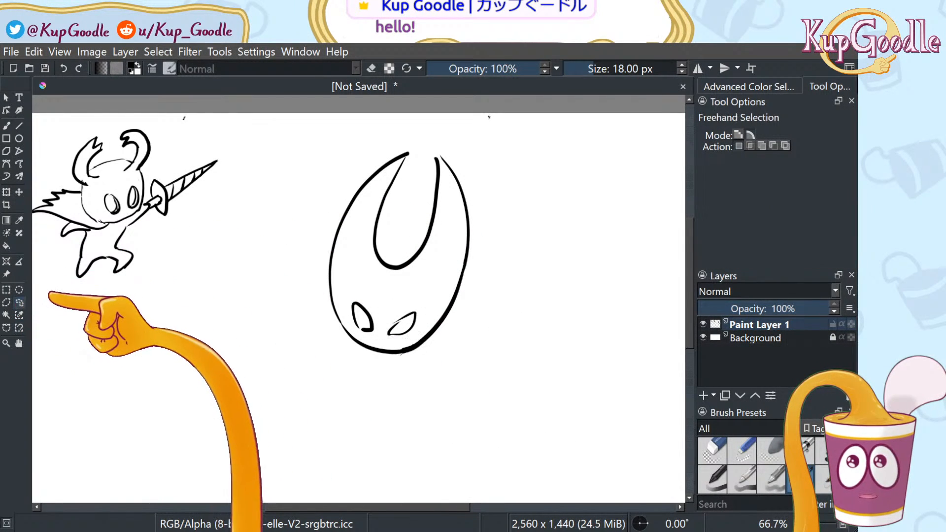
{"action": "left_click", "coordinate": [260, 313]}
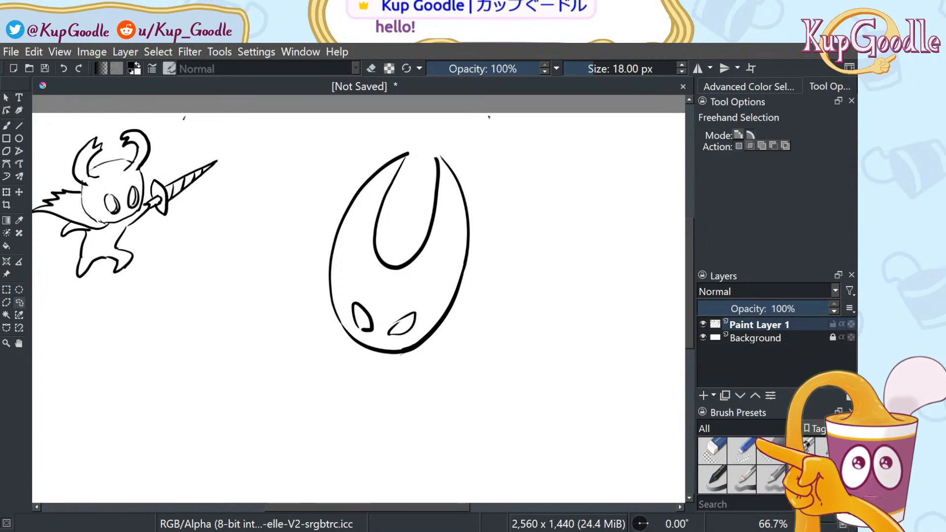
{"action": "key", "text": "b"}
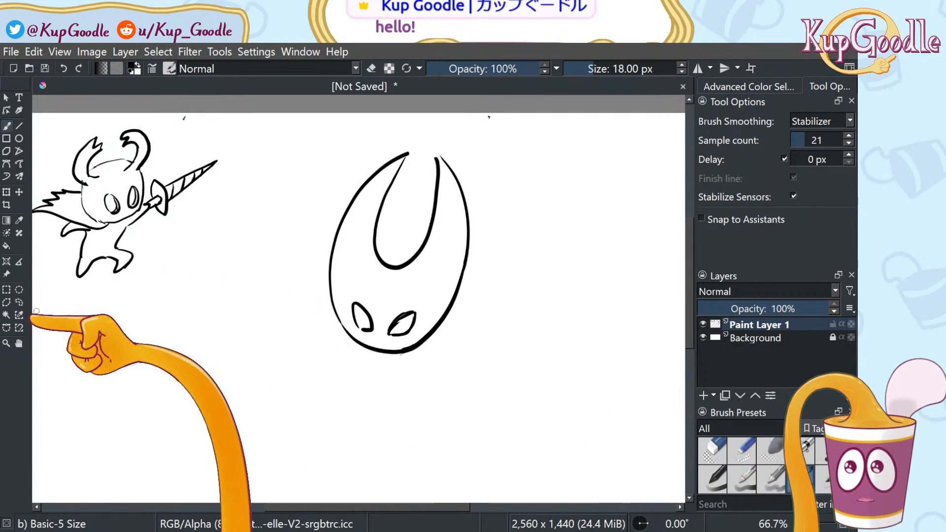
Reselect the right eye, tilt and reposition it, then deselect
{"action": "left_click", "coordinate": [19, 303]}
{"action": "mouse_move", "coordinate": [425, 314]}
{"action": "left_mouse_down"}
{"action": "mouse_move", "coordinate": [416, 339]}
{"action": "mouse_move", "coordinate": [394, 345]}
{"action": "mouse_move", "coordinate": [409, 323]}
{"action": "left_mouse_up"}
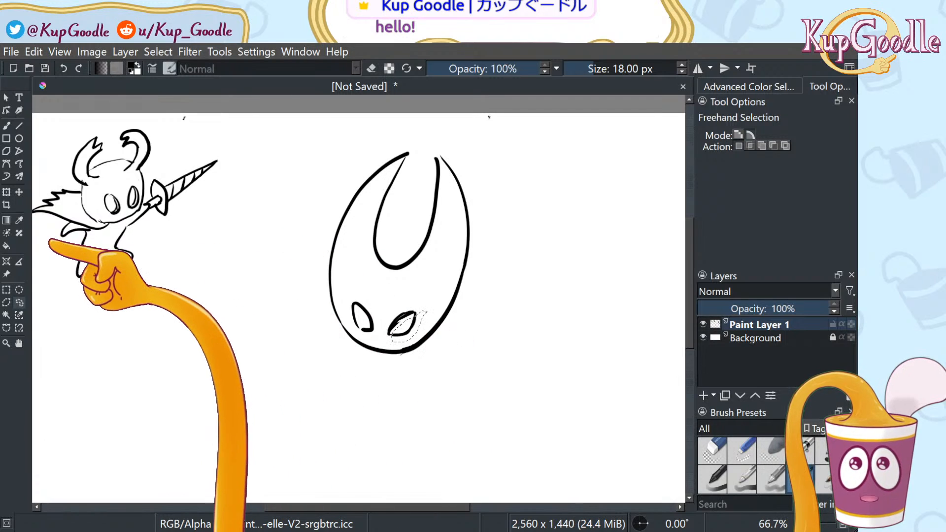
{"action": "left_click", "coordinate": [19, 192]}
{"action": "left_click", "coordinate": [6, 192]}
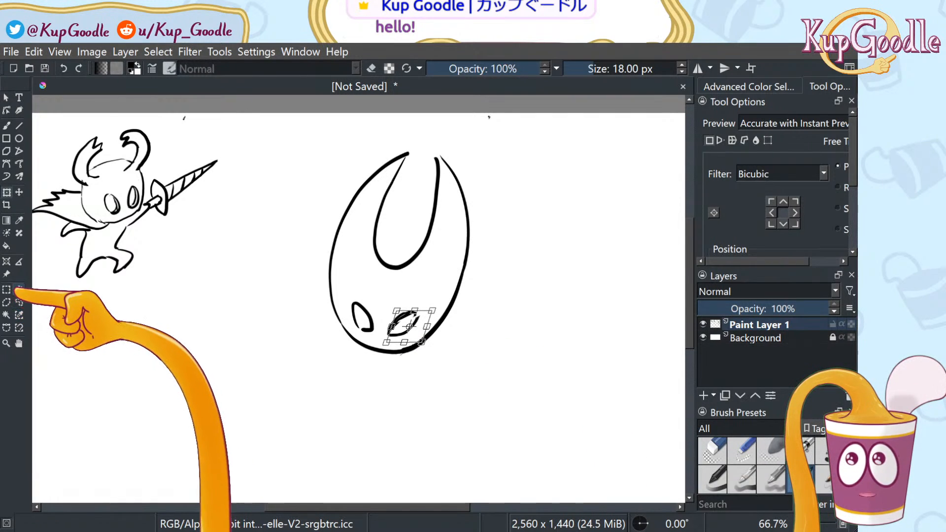
{"action": "left_click", "coordinate": [19, 302]}
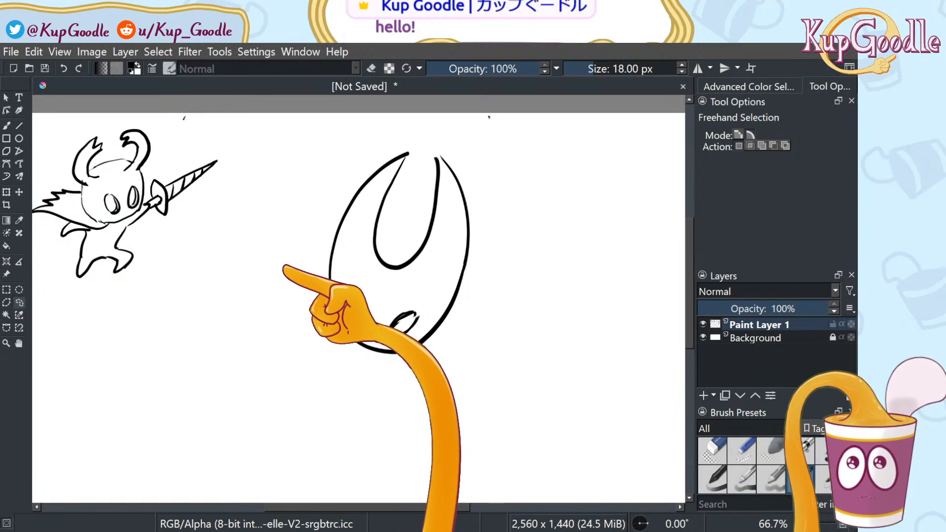
{"action": "left_click", "coordinate": [283, 265]}
{"action": "key", "text": "b"}
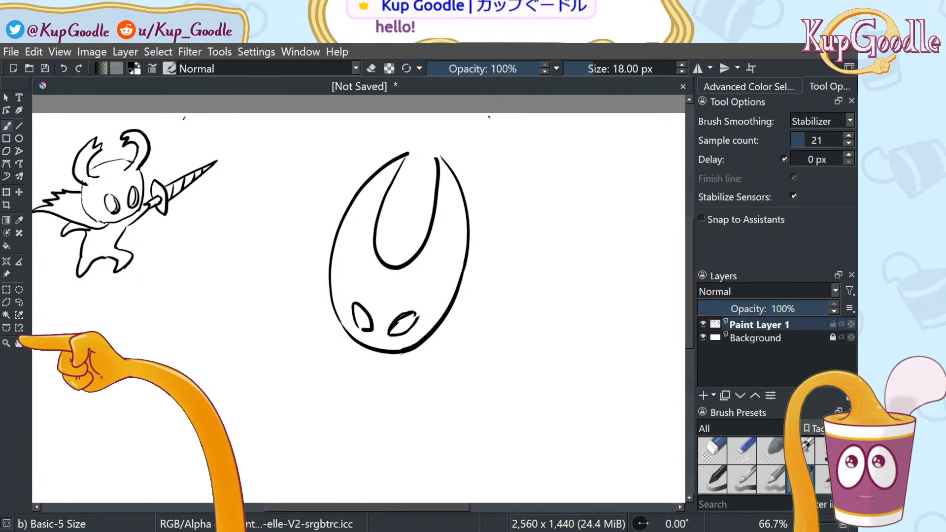
Pan the canvas to recentre the view on the mask head
{"action": "left_click", "coordinate": [19, 344]}
{"action": "left_click_drag", "start_coordinate": [283, 336], "coordinate": [241, 264]}
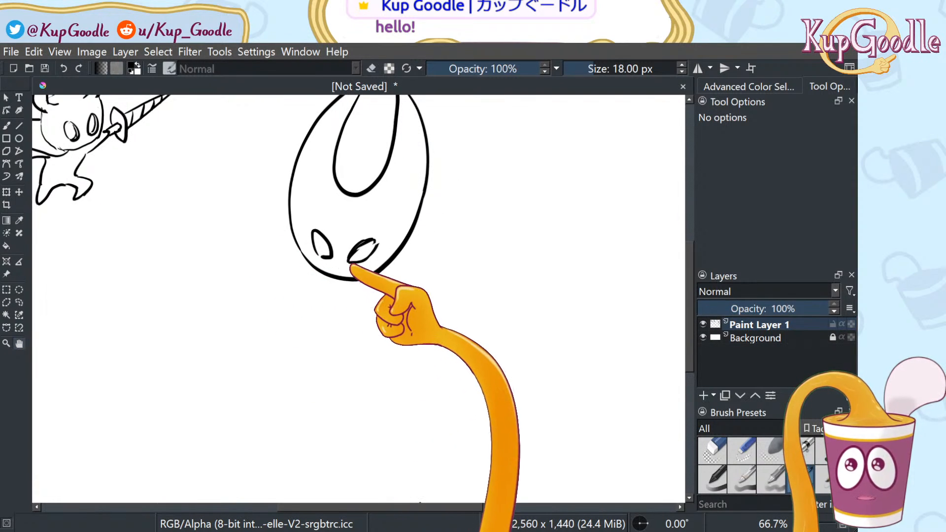
{"action": "key", "text": "b"}
{"action": "left_click", "coordinate": [18, 344]}
{"action": "mouse_move", "coordinate": [234, 339]}
{"action": "left_mouse_down"}
{"action": "mouse_move", "coordinate": [217, 301]}
{"action": "mouse_move", "coordinate": [287, 342]}
{"action": "mouse_move", "coordinate": [296, 370]}
{"action": "left_mouse_up"}
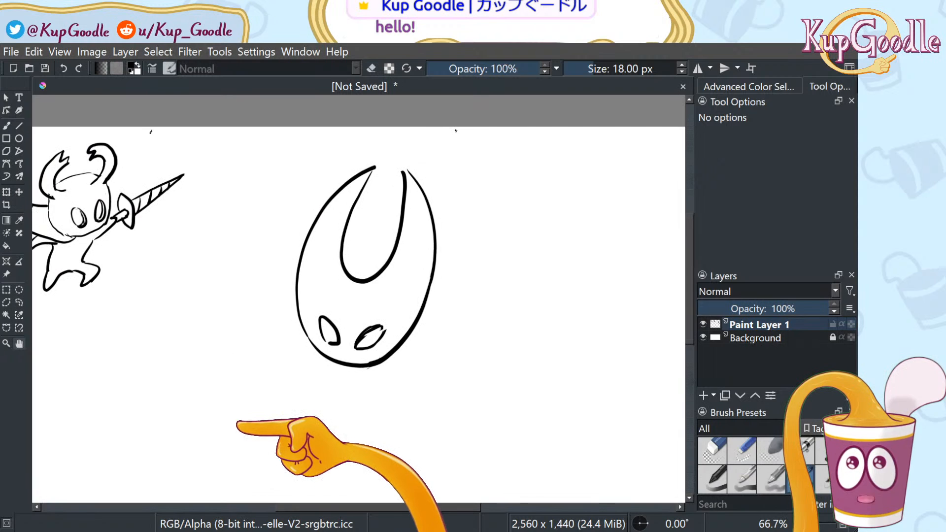
Shrink the head and its eyes to about two-thirds size and move it about 62 px right
{"action": "left_click", "coordinate": [18, 302]}
{"action": "left_click_drag", "start_coordinate": [246, 306], "coordinate": [243, 317]}
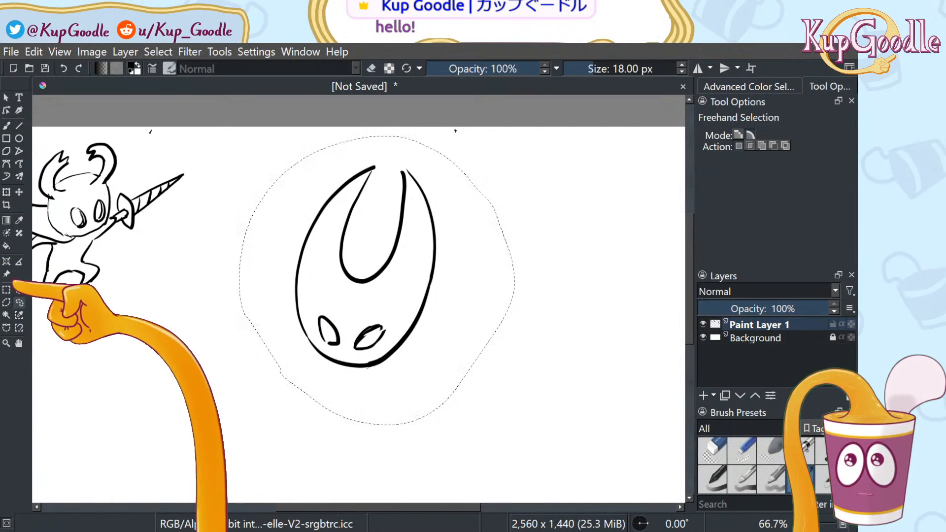
{"action": "left_click", "coordinate": [19, 193]}
{"action": "left_click", "coordinate": [6, 192]}
{"action": "mouse_move", "coordinate": [514, 425]}
{"action": "left_mouse_down"}
{"action": "mouse_move", "coordinate": [516, 368]}
{"action": "mouse_move", "coordinate": [468, 392]}
{"action": "mouse_move", "coordinate": [428, 355]}
{"action": "mouse_move", "coordinate": [442, 344]}
{"action": "left_mouse_up"}
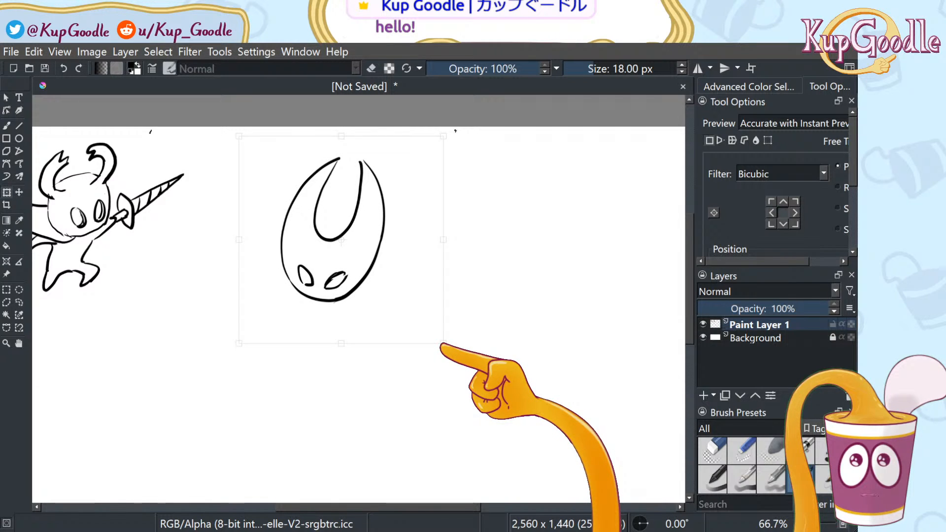
{"action": "left_click_drag", "start_coordinate": [408, 295], "coordinate": [438, 297]}
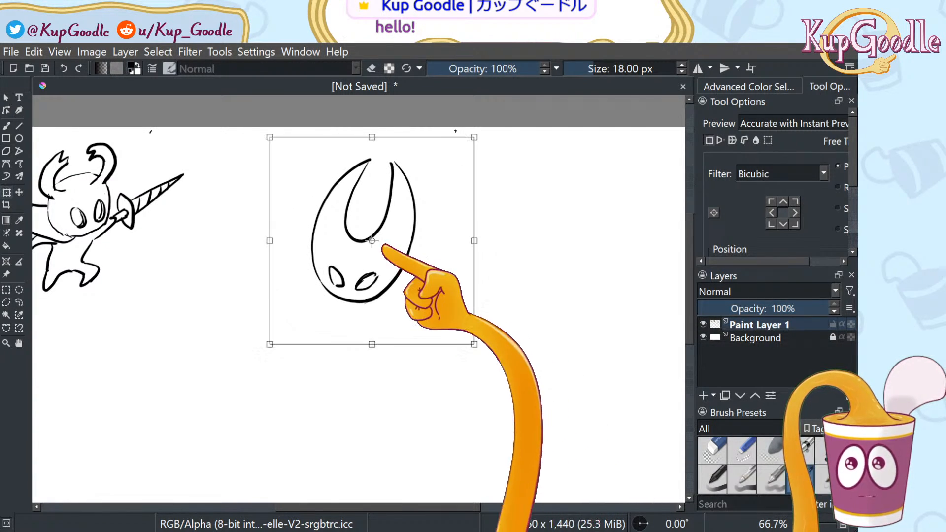
{"action": "left_click", "coordinate": [20, 302]}
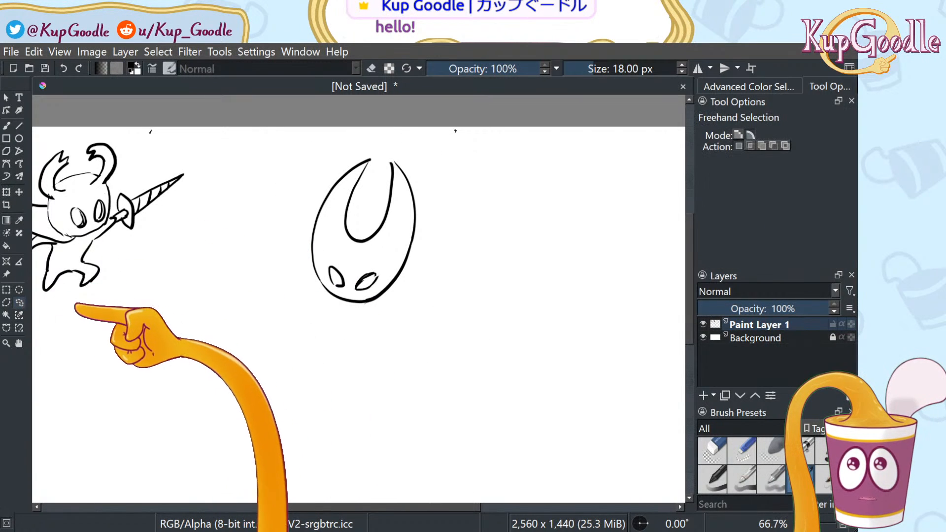
{"action": "key", "text": "b"}
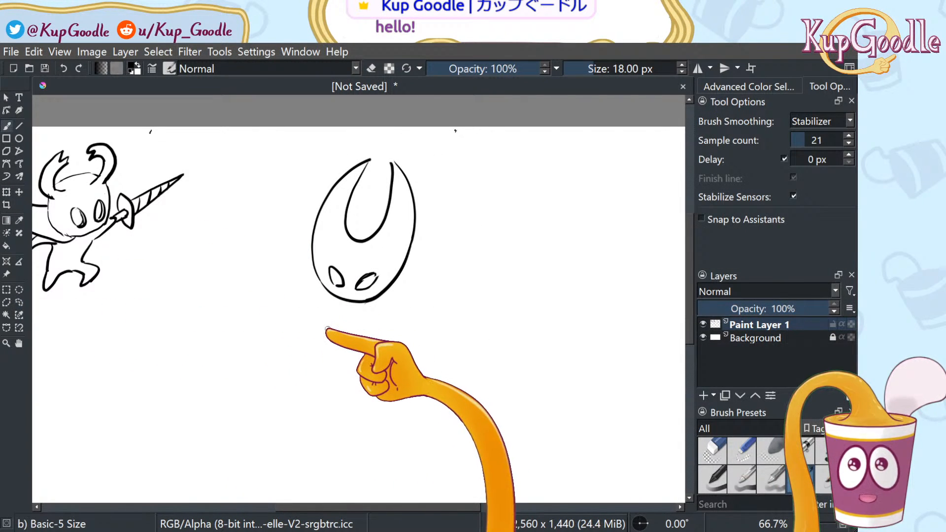
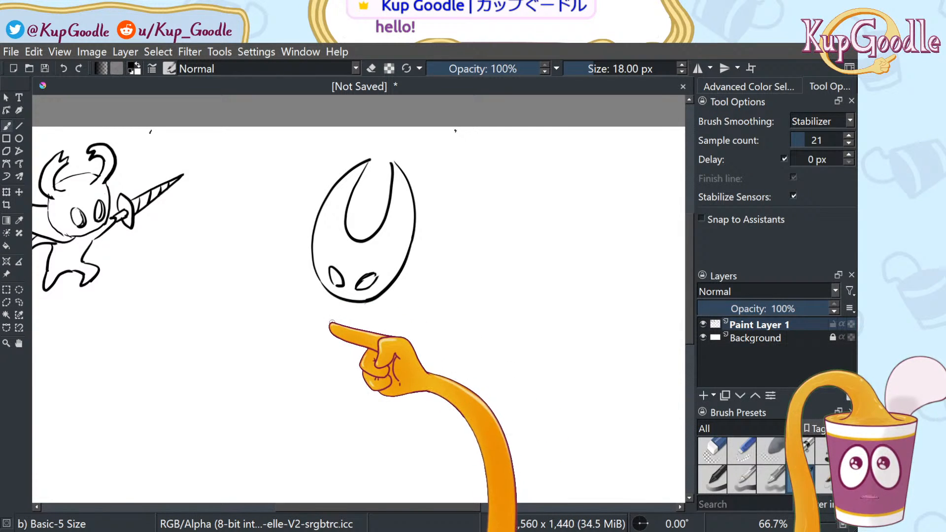
Extend the jaw line along the mask's chin and draft the cloak's sides from the neck
{"action": "left_click_drag", "start_coordinate": [352, 303], "coordinate": [384, 301]}
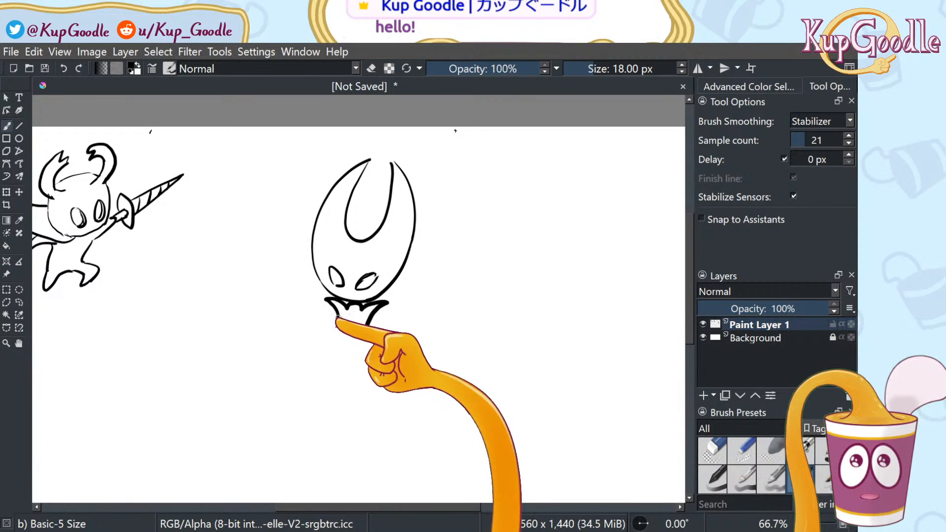
{"action": "left_click_drag", "start_coordinate": [338, 324], "coordinate": [262, 404]}
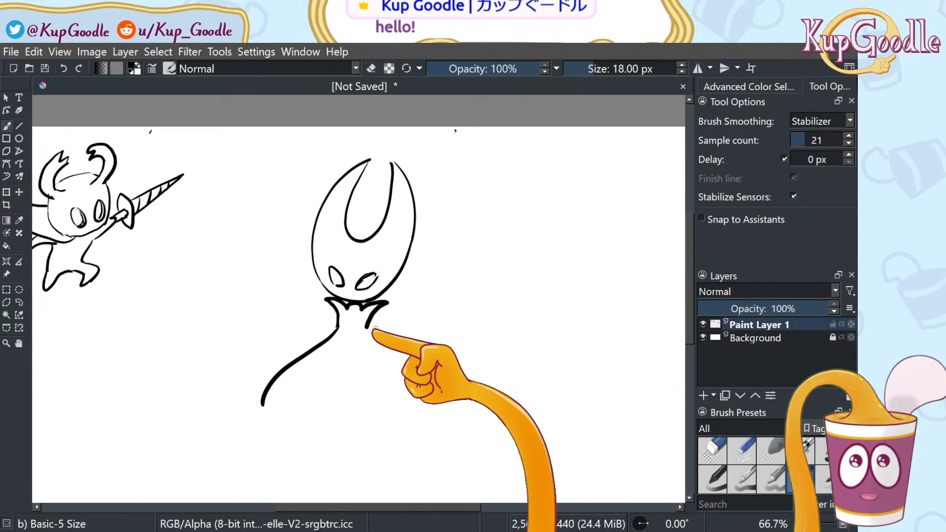
{"action": "key", "text": "ctrl+z"}
{"action": "left_click_drag", "start_coordinate": [337, 323], "coordinate": [249, 439]}
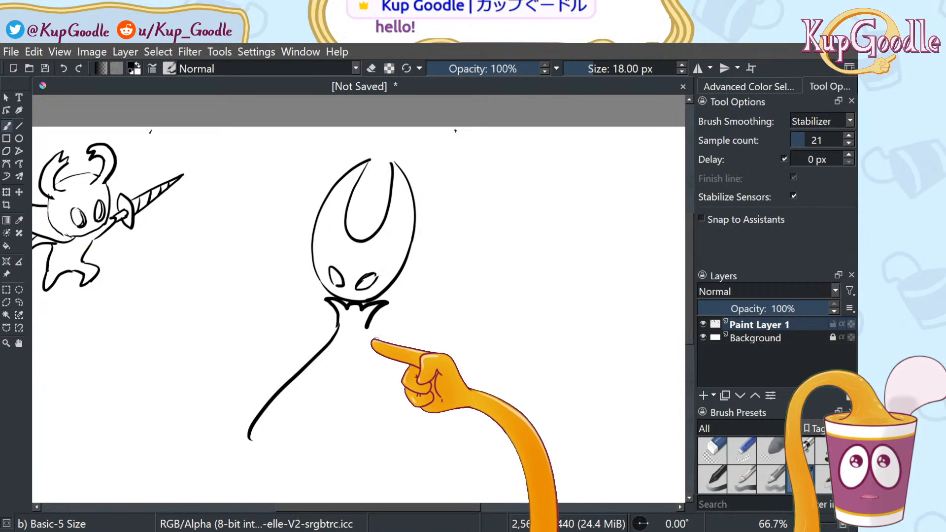
{"action": "left_click_drag", "start_coordinate": [369, 328], "coordinate": [386, 397]}
{"action": "key", "text": "ctrl+z"}
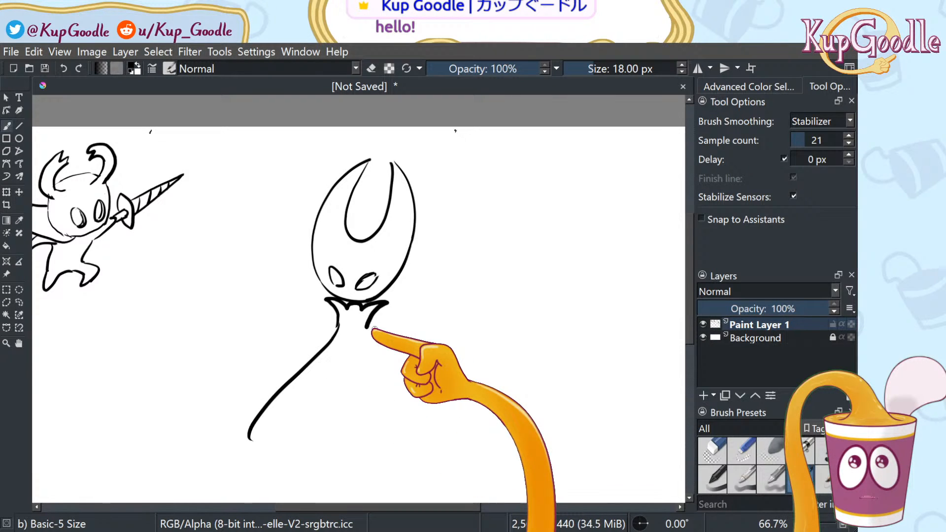
{"action": "key", "text": "space"}
{"action": "mouse_move", "coordinate": [373, 329]}
{"action": "left_mouse_down"}
{"action": "mouse_move", "coordinate": [371, 259]}
{"action": "mouse_move", "coordinate": [419, 363]}
{"action": "left_mouse_up"}
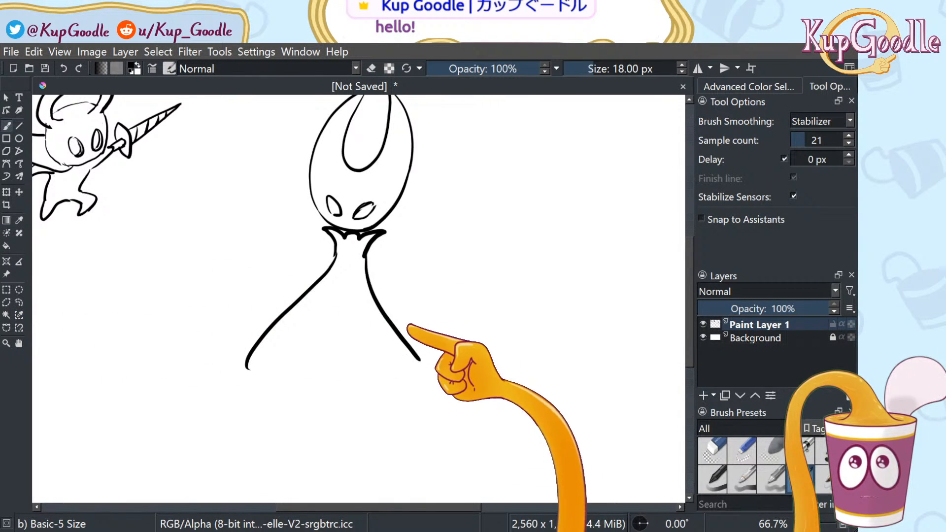
Redraw shorter left and right cloak edges from the neck and hook the left edge into the hem
{"action": "key", "text": "ctrl+z"}
{"action": "key", "text": "ctrl+z"}
{"action": "left_click_drag", "start_coordinate": [338, 246], "coordinate": [237, 337]}
{"action": "mouse_move", "coordinate": [365, 254]}
{"action": "left_mouse_down"}
{"action": "mouse_move", "coordinate": [371, 289]}
{"action": "mouse_move", "coordinate": [417, 367]}
{"action": "left_mouse_up"}
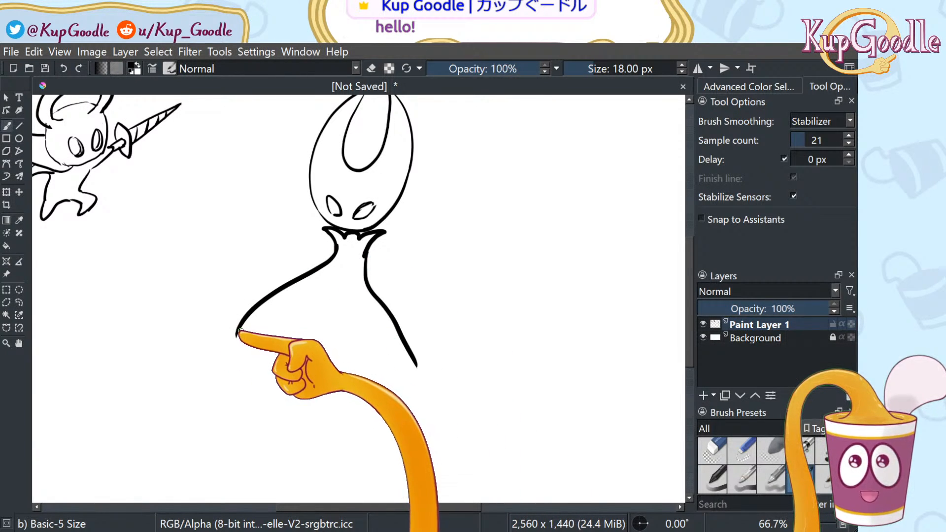
{"action": "mouse_move", "coordinate": [236, 337]}
{"action": "left_mouse_down"}
{"action": "mouse_move", "coordinate": [259, 365]}
{"action": "mouse_move", "coordinate": [295, 369]}
{"action": "mouse_move", "coordinate": [315, 387]}
{"action": "mouse_move", "coordinate": [346, 381]}
{"action": "mouse_move", "coordinate": [390, 393]}
{"action": "left_mouse_up"}
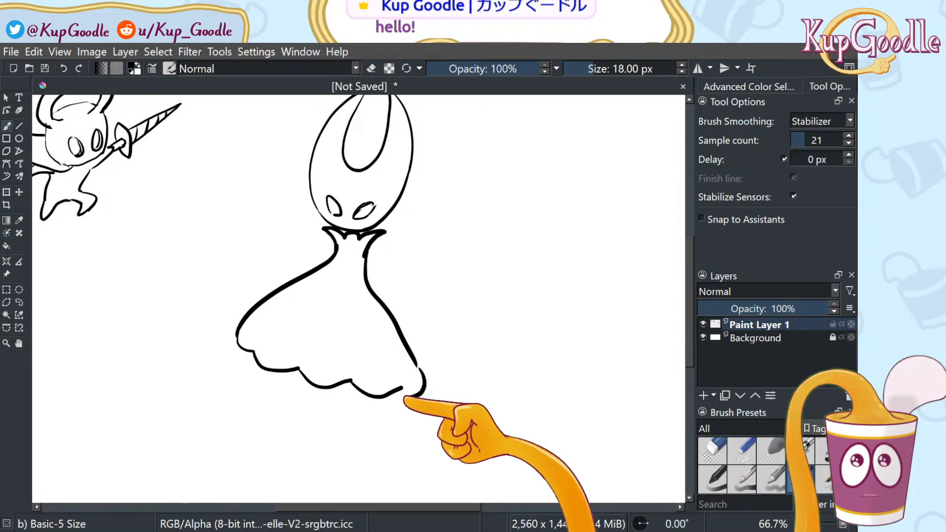
Draw an inner fold line down the cloak and a thin leg below the hem
{"action": "left_click_drag", "start_coordinate": [404, 389], "coordinate": [428, 388]}
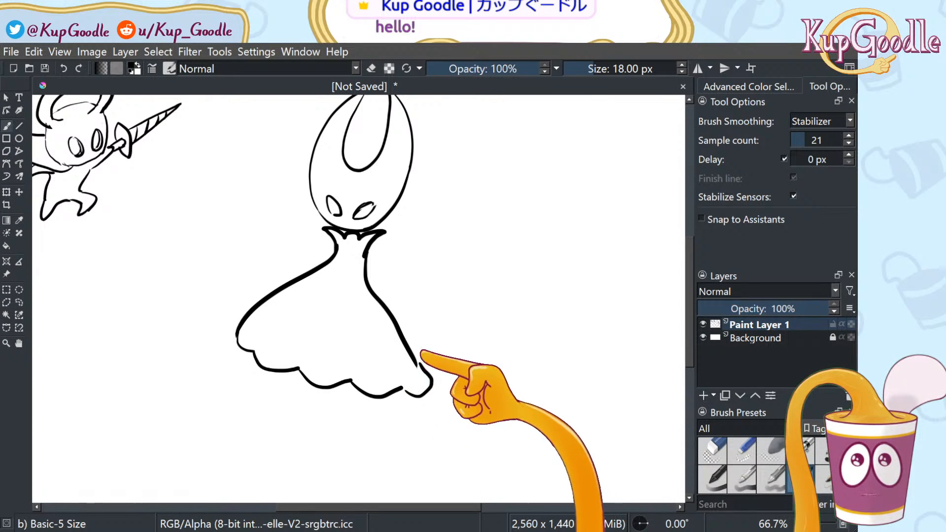
{"action": "key", "text": "ctrl+z"}
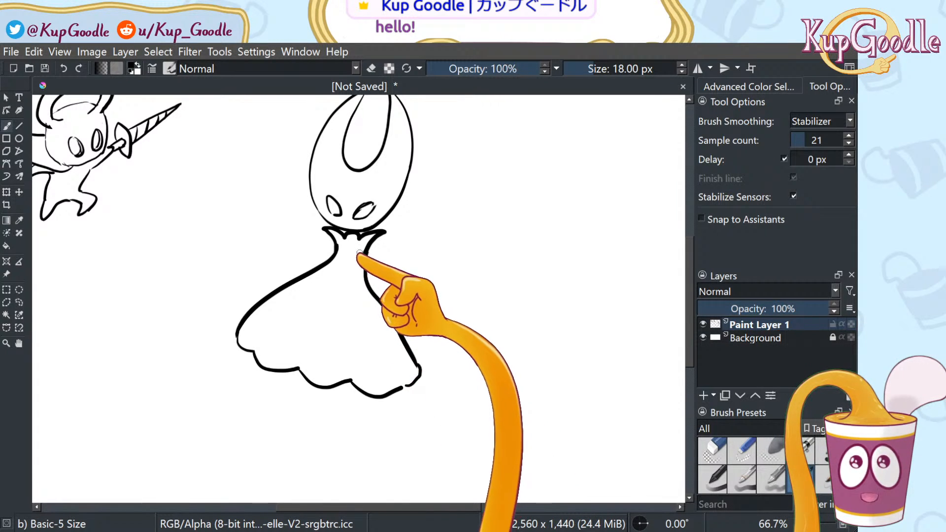
{"action": "left_click_drag", "start_coordinate": [359, 277], "coordinate": [407, 373]}
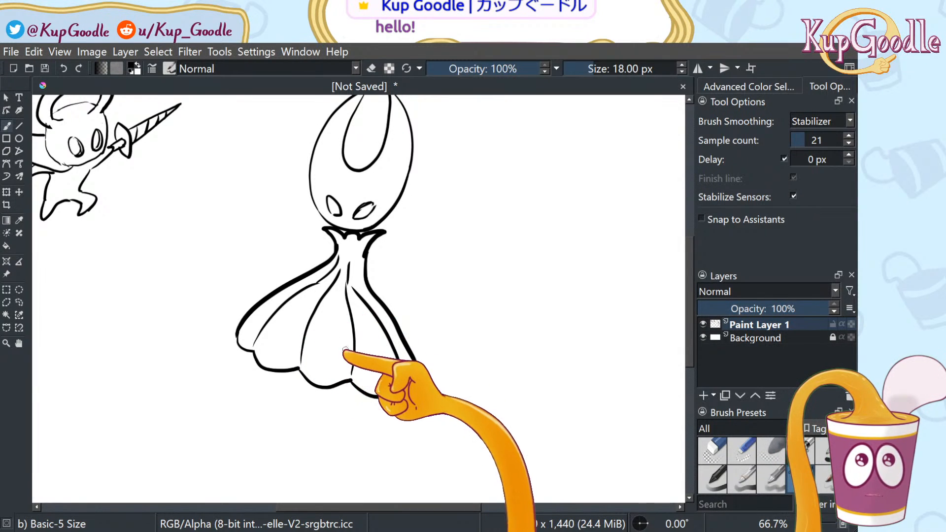
{"action": "left_click_drag", "start_coordinate": [316, 388], "coordinate": [315, 421]}
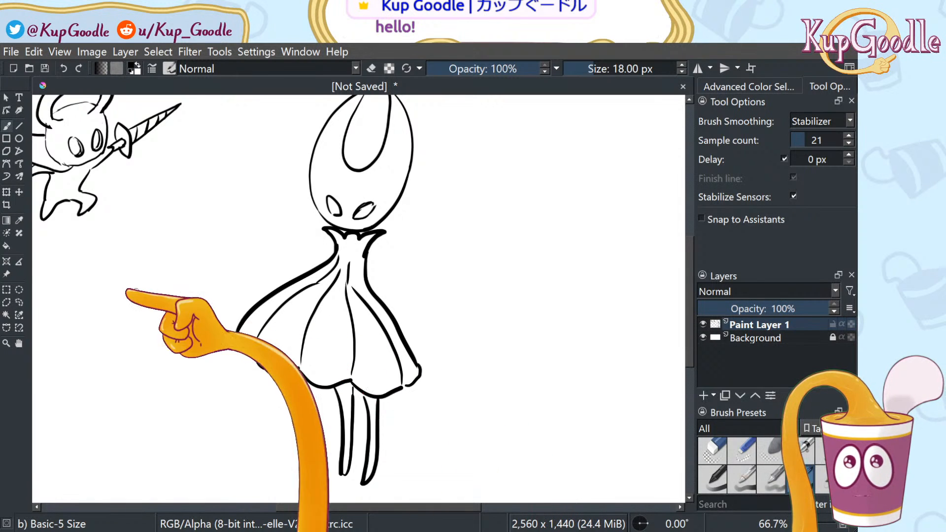
Lasso-select the right leg and start transforming it
{"action": "left_click", "coordinate": [19, 302]}
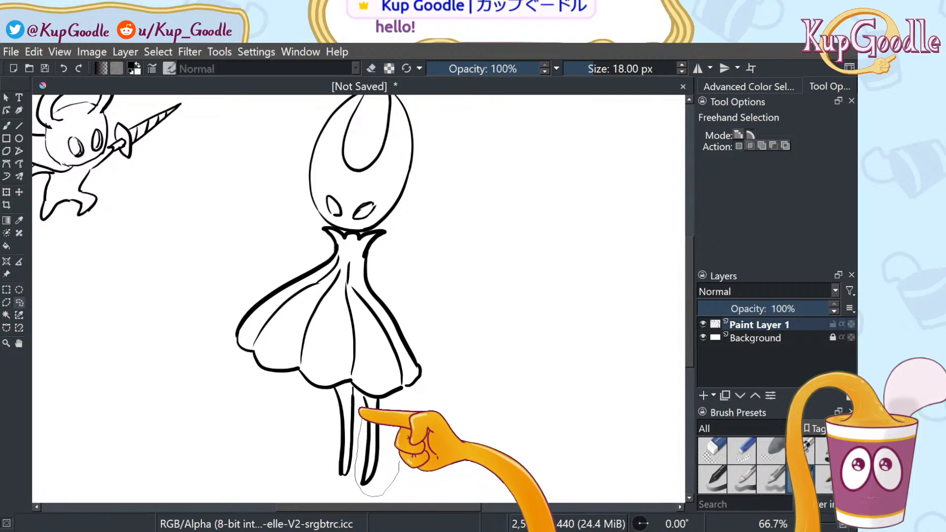
{"action": "left_click_drag", "start_coordinate": [380, 401], "coordinate": [359, 396]}
{"action": "left_click", "coordinate": [18, 220]}
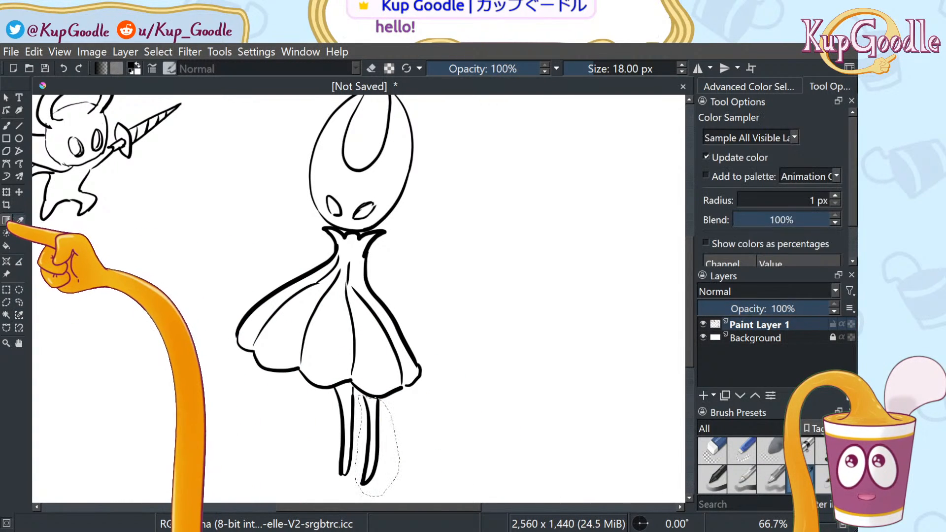
{"action": "left_click", "coordinate": [7, 221]}
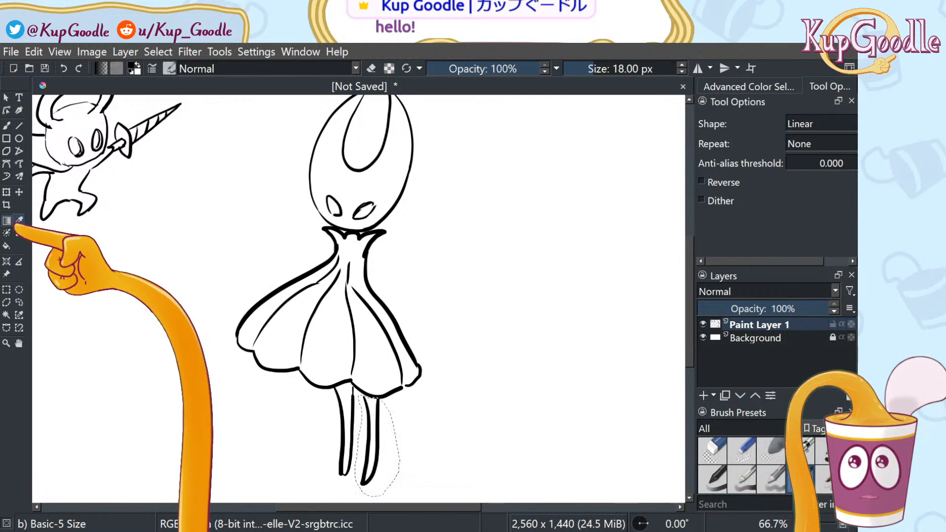
{"action": "left_click", "coordinate": [19, 192]}
{"action": "left_click", "coordinate": [7, 191]}
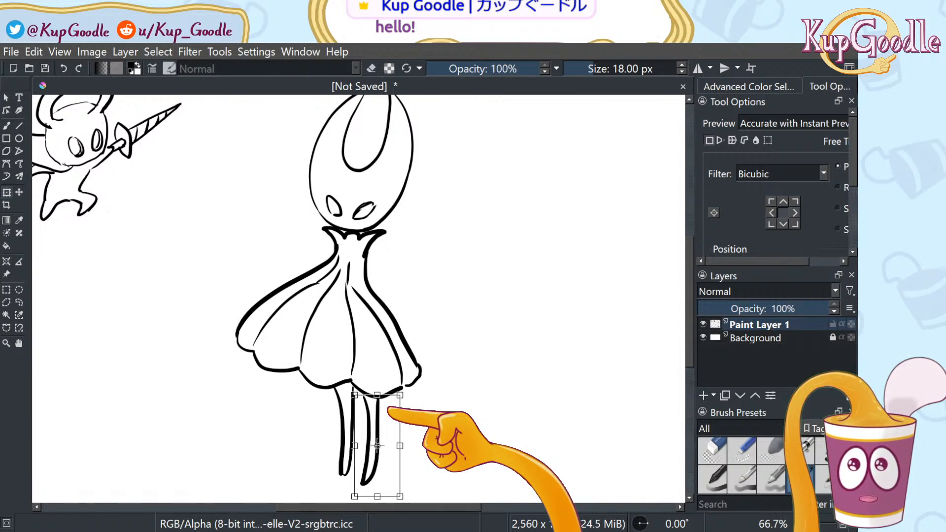
Widen and stretch the right leg, move it up under the cloak, and apply the transform
{"action": "left_click_drag", "start_coordinate": [397, 396], "coordinate": [401, 395]}
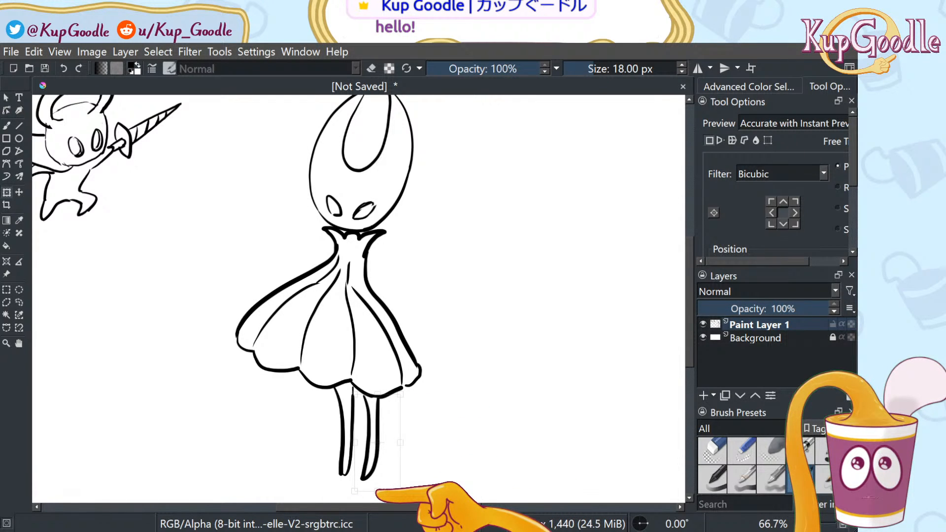
{"action": "left_click_drag", "start_coordinate": [354, 395], "coordinate": [348, 385]}
{"action": "left_click_drag", "start_coordinate": [382, 475], "coordinate": [383, 473]}
{"action": "key", "text": "ctrl+z"}
{"action": "key", "text": "ctrl+z"}
{"action": "left_click_drag", "start_coordinate": [385, 466], "coordinate": [382, 464]}
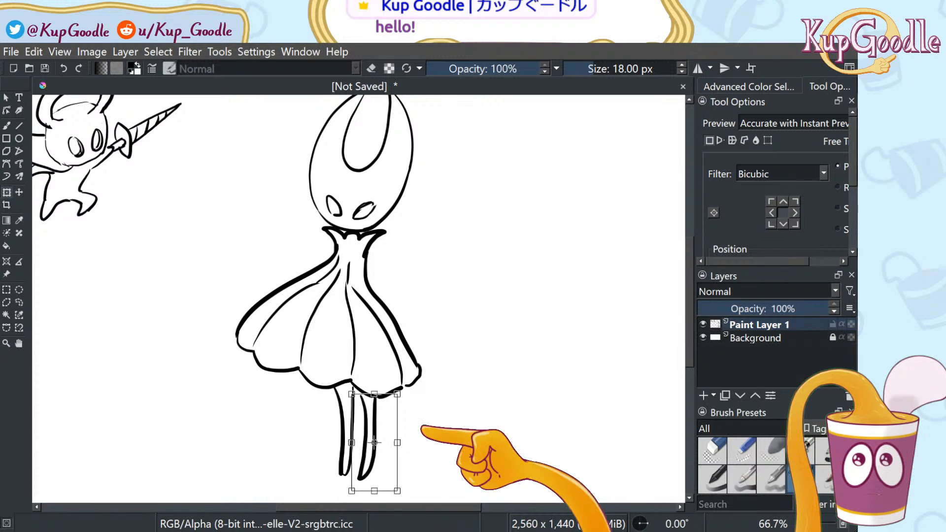
{"action": "left_click_drag", "start_coordinate": [387, 431], "coordinate": [390, 432]}
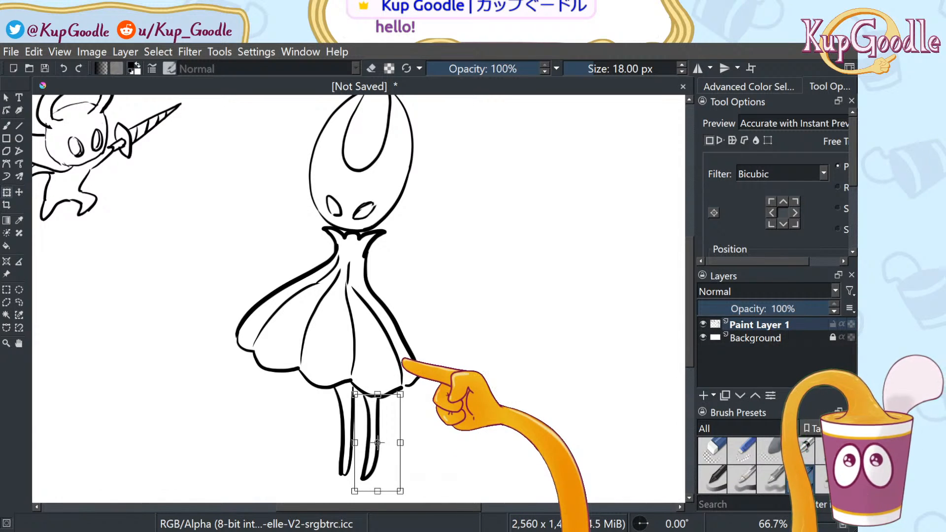
{"action": "key", "text": "ctrl+z"}
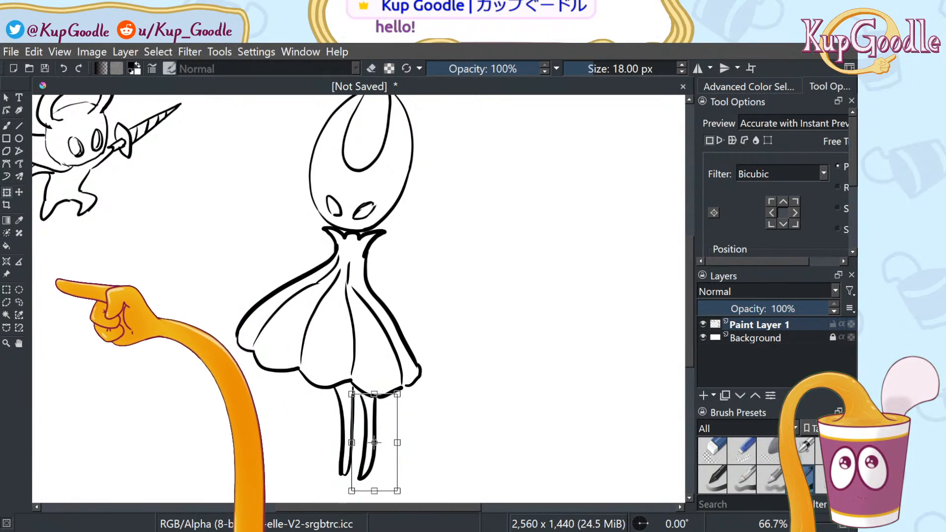
{"action": "left_click", "coordinate": [18, 303]}
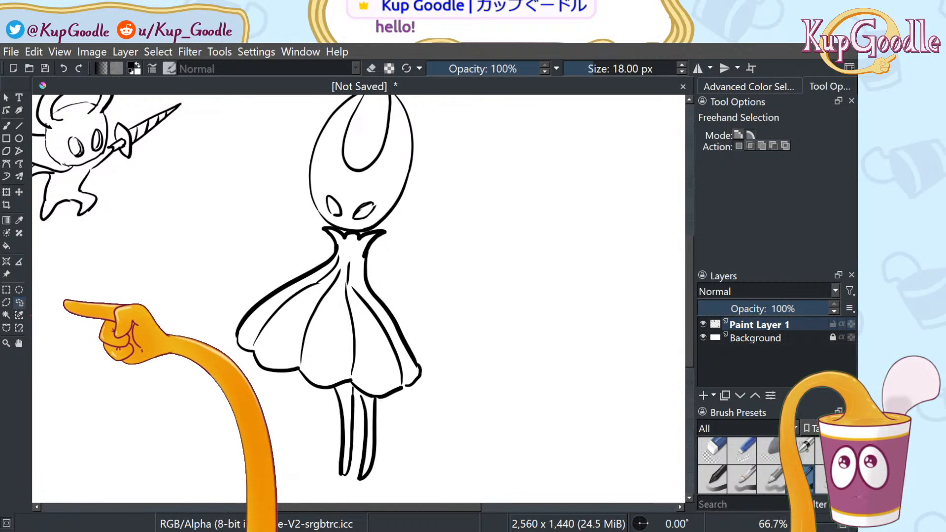
{"action": "key", "text": "b"}
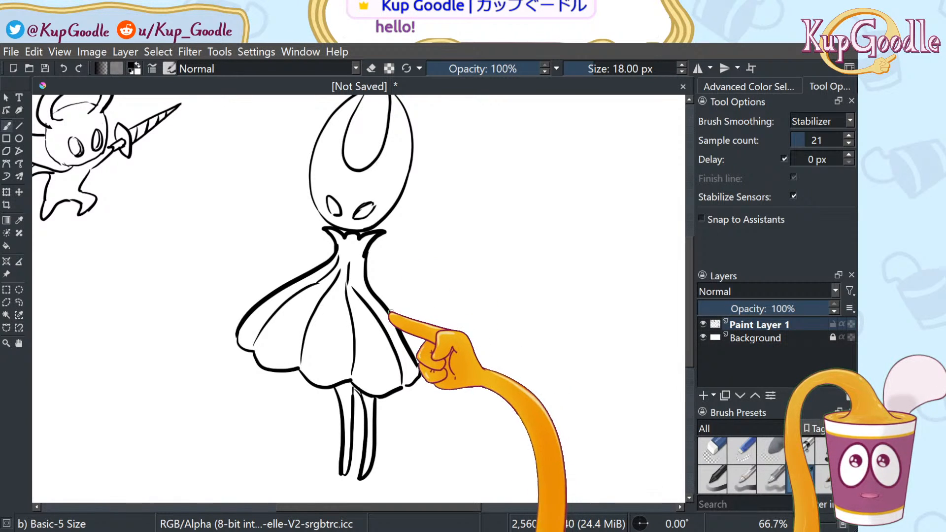
Draw a thin arm reaching up-right, ending in a round hand
{"action": "left_click_drag", "start_coordinate": [395, 311], "coordinate": [468, 275]}
{"action": "left_click_drag", "start_coordinate": [399, 318], "coordinate": [470, 289]}
{"action": "key", "text": "ctrl+z"}
{"action": "left_click_drag", "start_coordinate": [401, 317], "coordinate": [471, 290]}
{"action": "key", "text": "ctrl+z"}
{"action": "left_click_drag", "start_coordinate": [396, 319], "coordinate": [471, 282]}
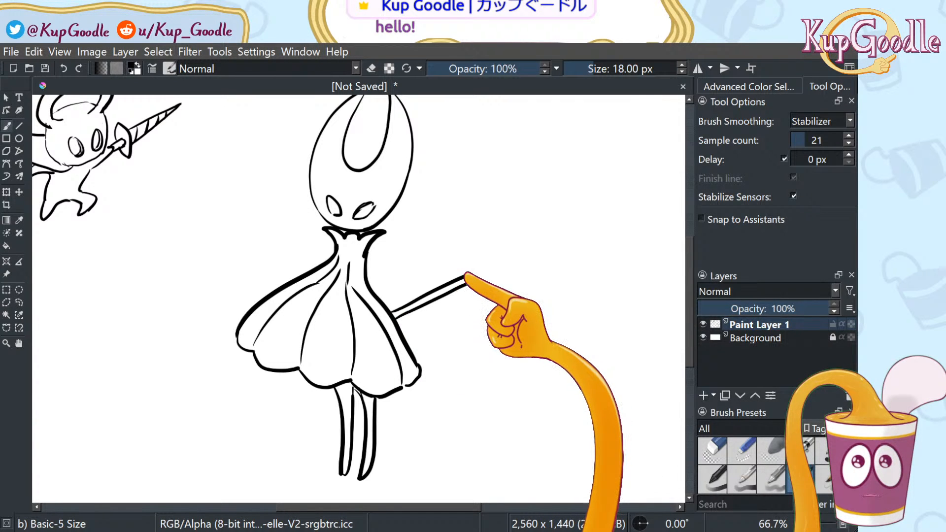
{"action": "left_click_drag", "start_coordinate": [468, 274], "coordinate": [472, 286]}
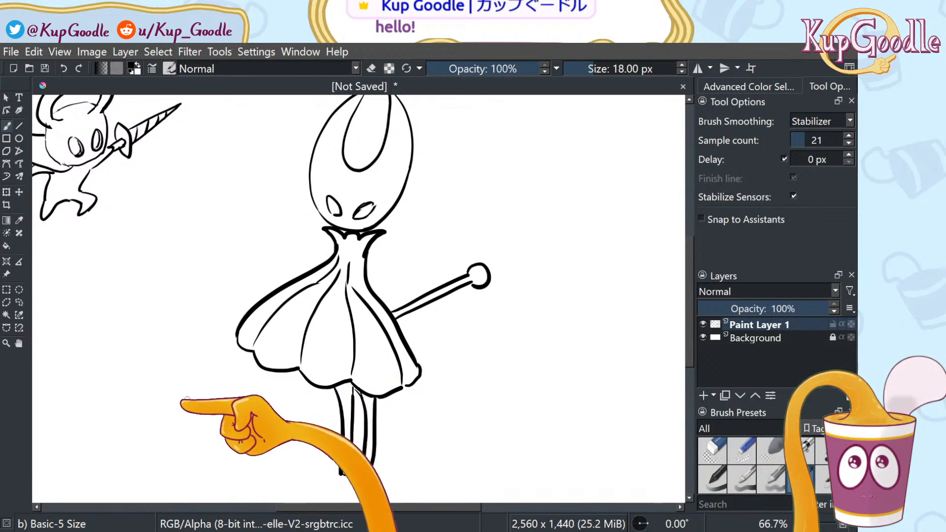
Draw the long needle reaching down-left past the cloak, discarding a trial curly cloak line
{"action": "mouse_move", "coordinate": [254, 363]}
{"action": "left_mouse_down"}
{"action": "mouse_move", "coordinate": [130, 427]}
{"action": "mouse_move", "coordinate": [266, 369]}
{"action": "left_mouse_up"}
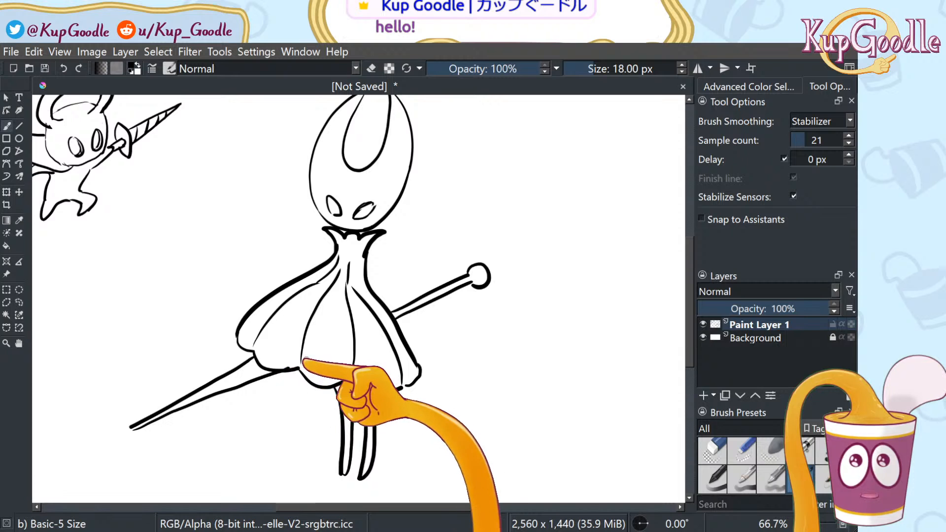
{"action": "key", "text": "ctrl+z"}
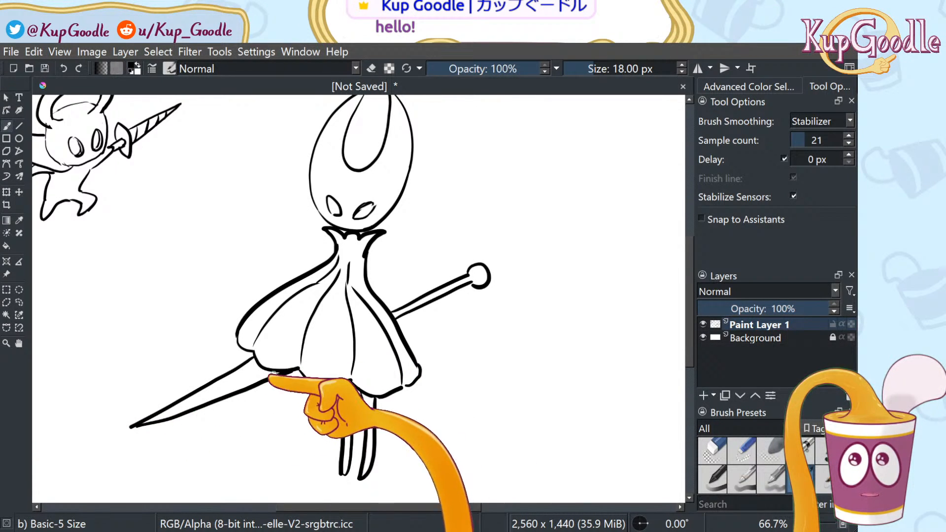
{"action": "left_click_drag", "start_coordinate": [141, 425], "coordinate": [298, 369]}
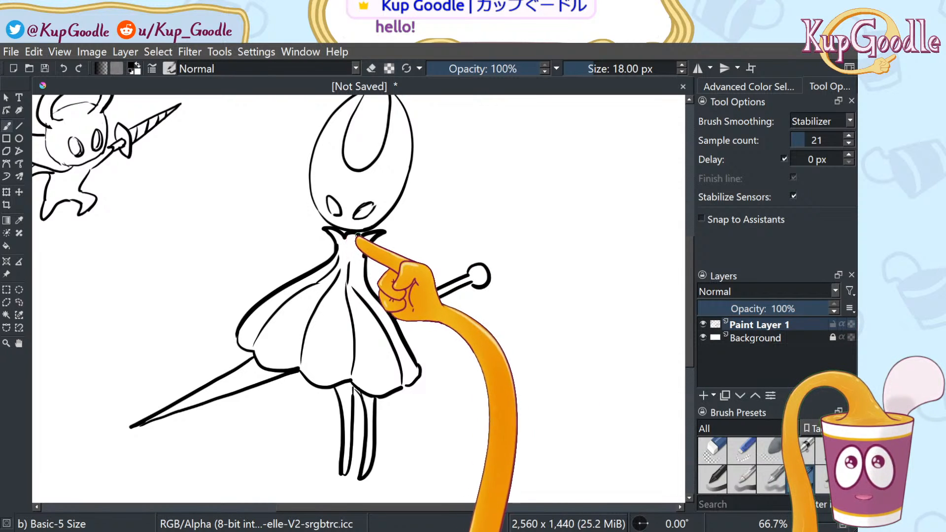
{"action": "scroll", "coordinate": [449, 282], "scroll_direction": "down", "scroll_amount": 2}
{"action": "scroll", "coordinate": [449, 282], "scroll_direction": "up", "scroll_amount": 2}
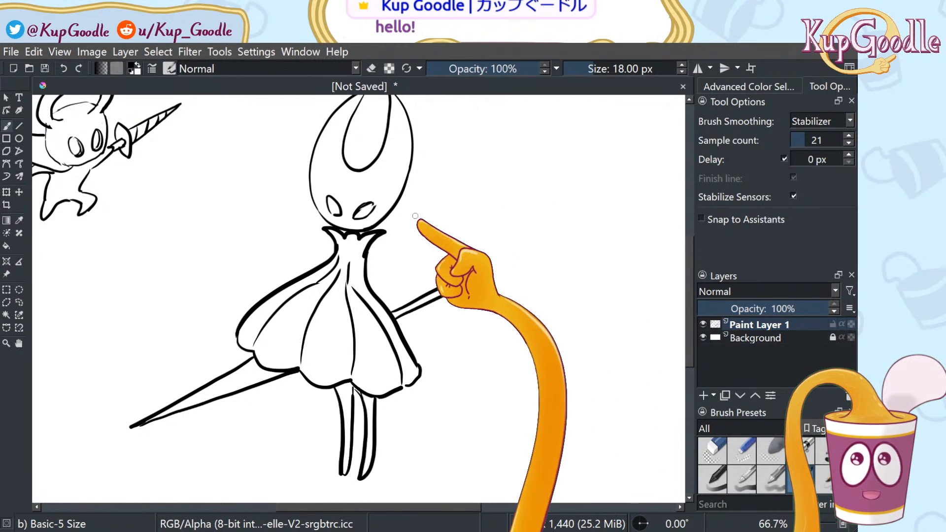
{"action": "left_click_drag", "start_coordinate": [294, 345], "coordinate": [356, 336]}
{"action": "key", "text": "ctrl+z"}
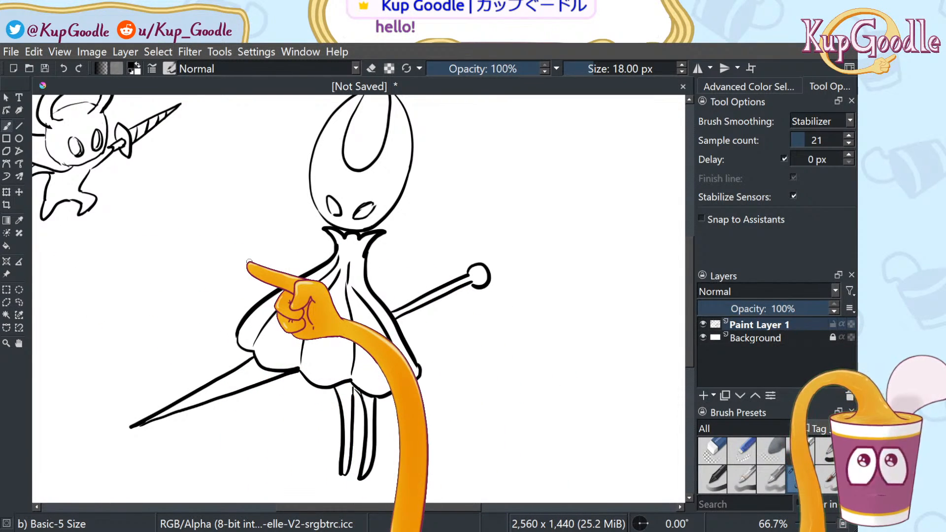
Lasso the needle-holding figure and move it to the right with Transform
{"action": "scroll", "coordinate": [249, 262], "scroll_direction": "down", "scroll_amount": 1}
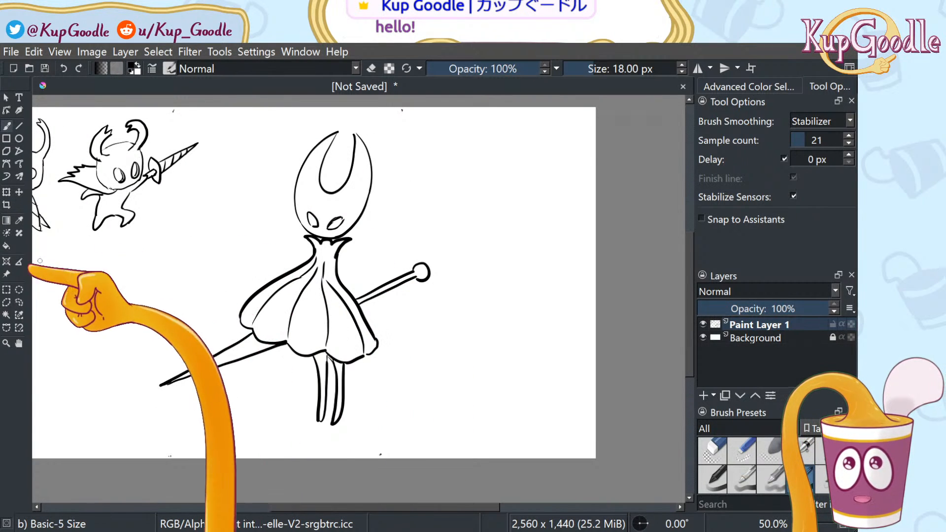
{"action": "left_click", "coordinate": [18, 302]}
{"action": "mouse_move", "coordinate": [143, 339]}
{"action": "left_mouse_down"}
{"action": "mouse_move", "coordinate": [355, 446]}
{"action": "mouse_move", "coordinate": [491, 242]}
{"action": "mouse_move", "coordinate": [486, 222]}
{"action": "mouse_move", "coordinate": [401, 149]}
{"action": "mouse_move", "coordinate": [101, 271]}
{"action": "left_mouse_up"}
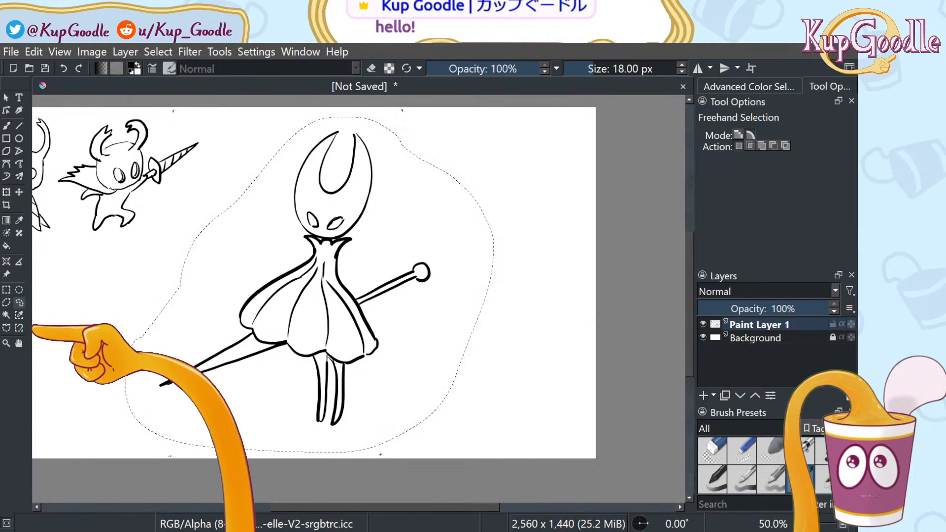
{"action": "left_click", "coordinate": [18, 192]}
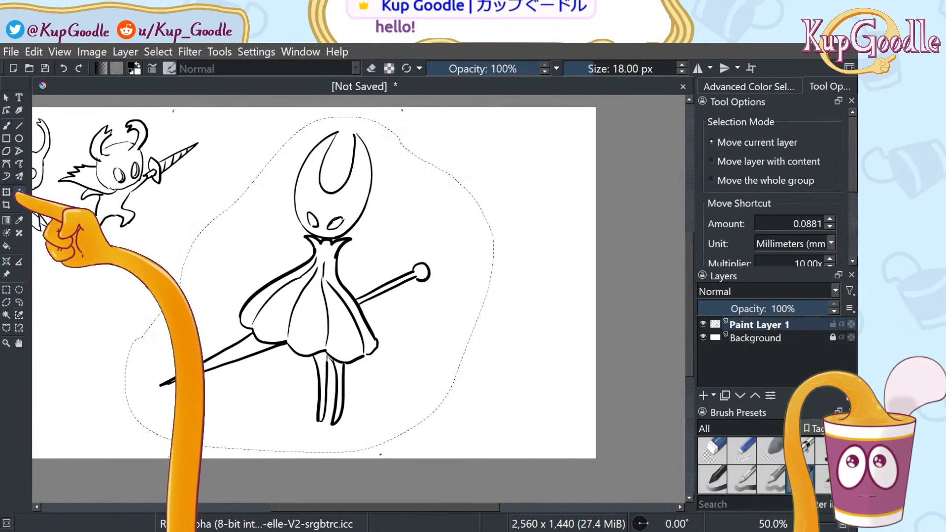
{"action": "left_click", "coordinate": [7, 192]}
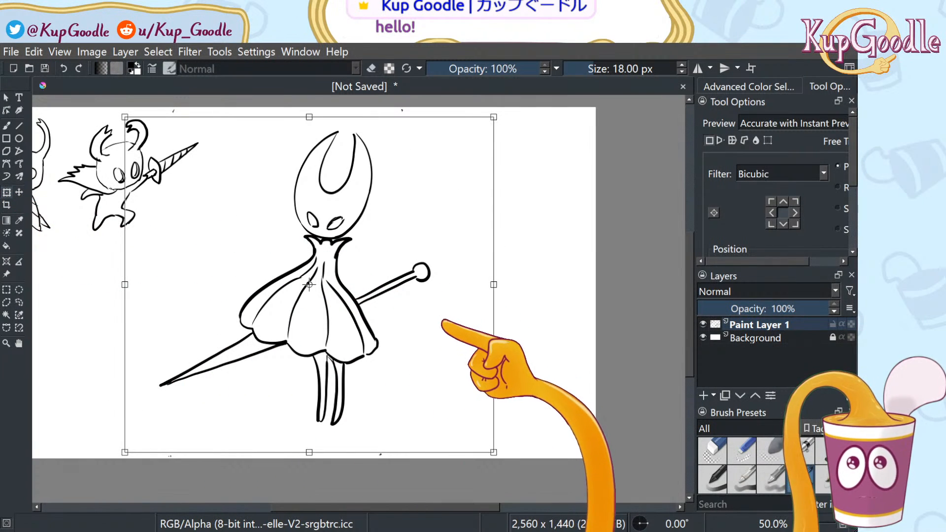
{"action": "left_click_drag", "start_coordinate": [309, 284], "coordinate": [459, 290]}
{"action": "mouse_move", "coordinate": [575, 352]}
{"action": "left_mouse_down"}
{"action": "mouse_move", "coordinate": [586, 357]}
{"action": "mouse_move", "coordinate": [564, 362]}
{"action": "left_mouse_up"}
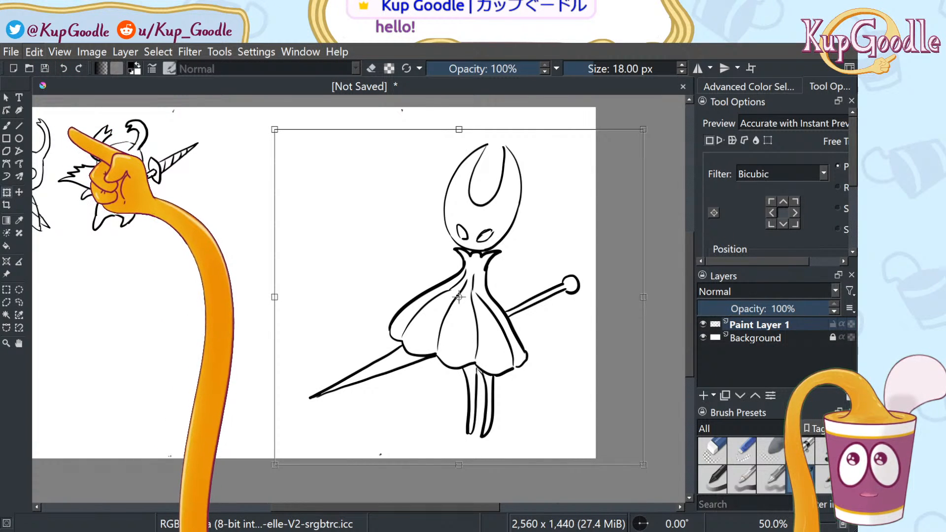
{"action": "key", "text": "Return"}
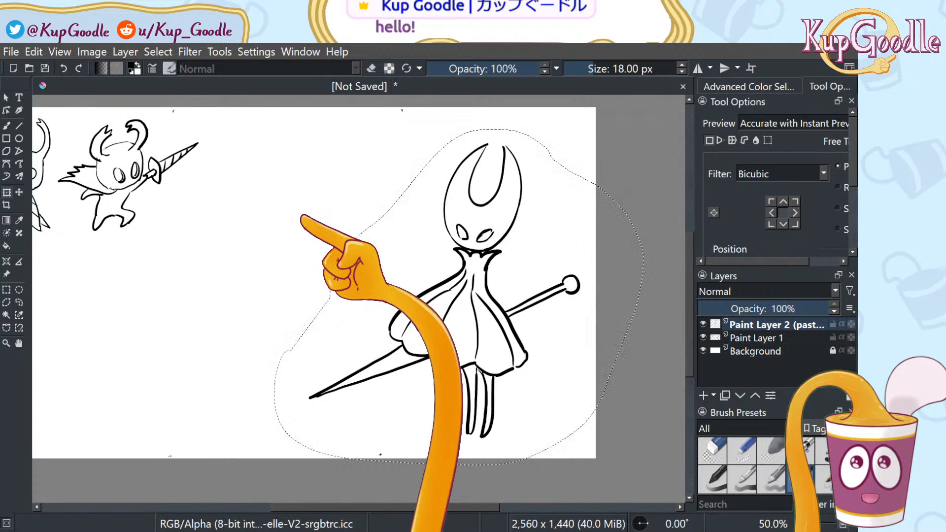
Transform the figure again, dragging it over to the left
{"action": "left_click", "coordinate": [18, 193]}
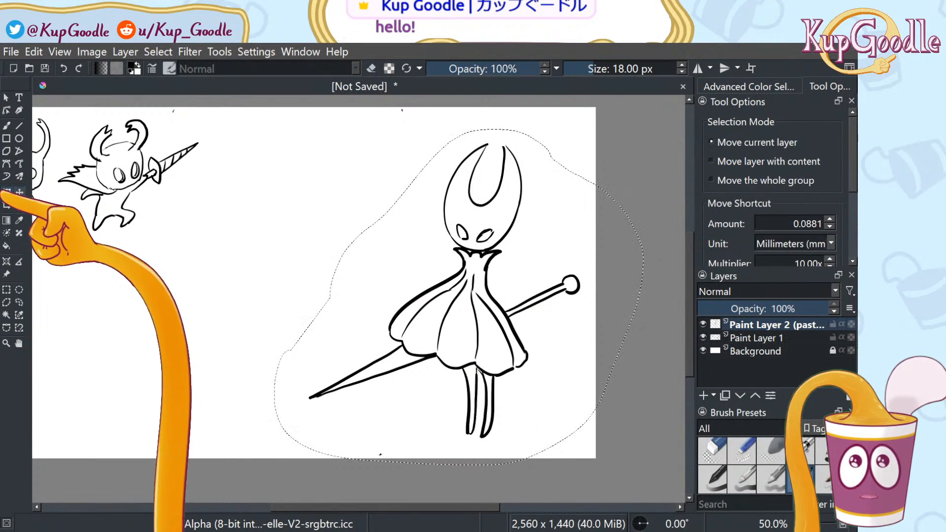
{"action": "left_click", "coordinate": [6, 193]}
{"action": "mouse_move", "coordinate": [552, 219]}
{"action": "left_mouse_down"}
{"action": "mouse_move", "coordinate": [310, 228]}
{"action": "mouse_move", "coordinate": [260, 220]}
{"action": "mouse_move", "coordinate": [344, 220]}
{"action": "mouse_move", "coordinate": [299, 208]}
{"action": "left_mouse_up"}
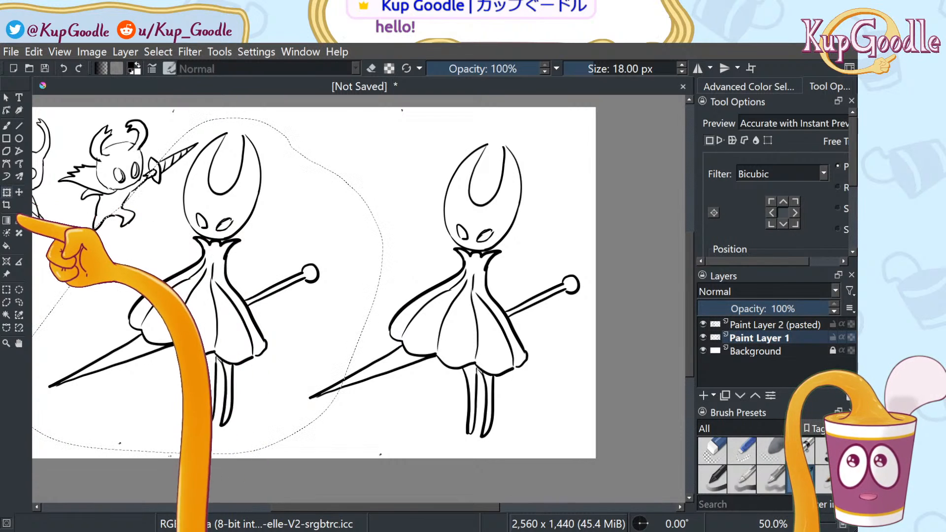
Lasso the duplicate figure on the right and cut it away
{"action": "left_click", "coordinate": [19, 302]}
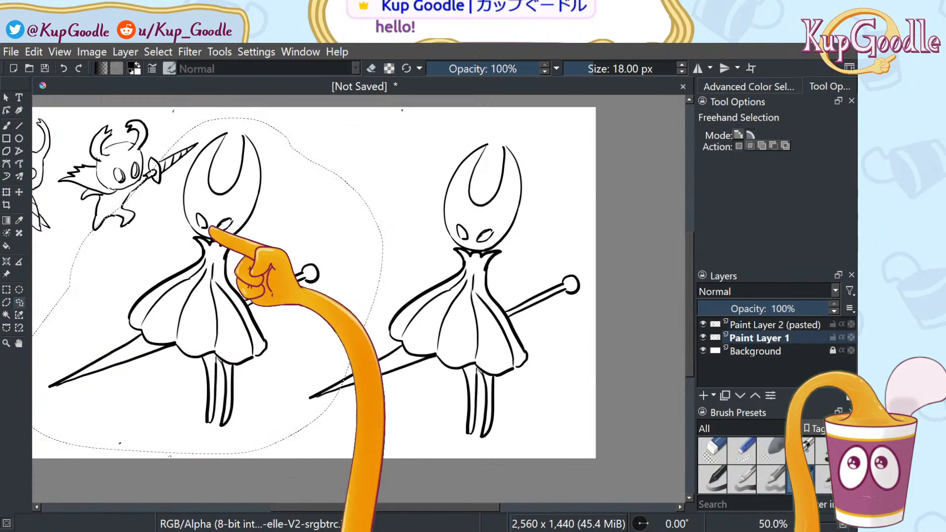
{"action": "left_click", "coordinate": [298, 167]}
{"action": "mouse_move", "coordinate": [375, 285]}
{"action": "left_mouse_down"}
{"action": "mouse_move", "coordinate": [290, 390]}
{"action": "mouse_move", "coordinate": [428, 435]}
{"action": "mouse_move", "coordinate": [555, 435]}
{"action": "mouse_move", "coordinate": [605, 225]}
{"action": "mouse_move", "coordinate": [543, 142]}
{"action": "mouse_move", "coordinate": [472, 123]}
{"action": "mouse_move", "coordinate": [367, 268]}
{"action": "left_mouse_up"}
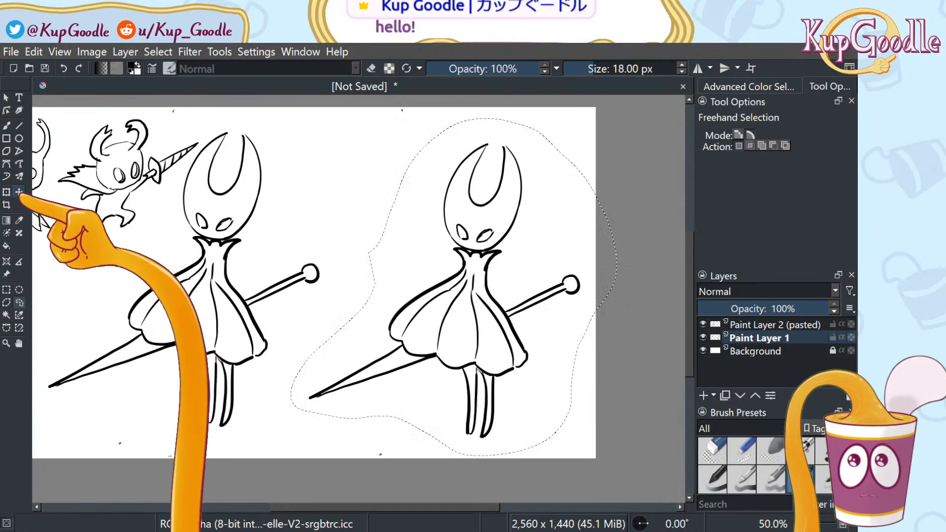
{"action": "left_click", "coordinate": [19, 192]}
{"action": "left_click", "coordinate": [6, 192]}
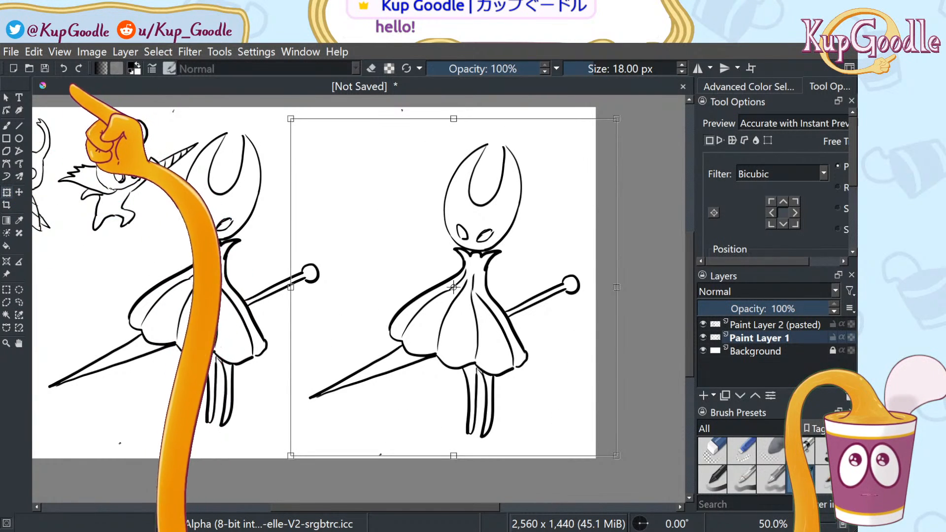
{"action": "left_click", "coordinate": [39, 58]}
{"action": "left_click", "coordinate": [51, 100]}
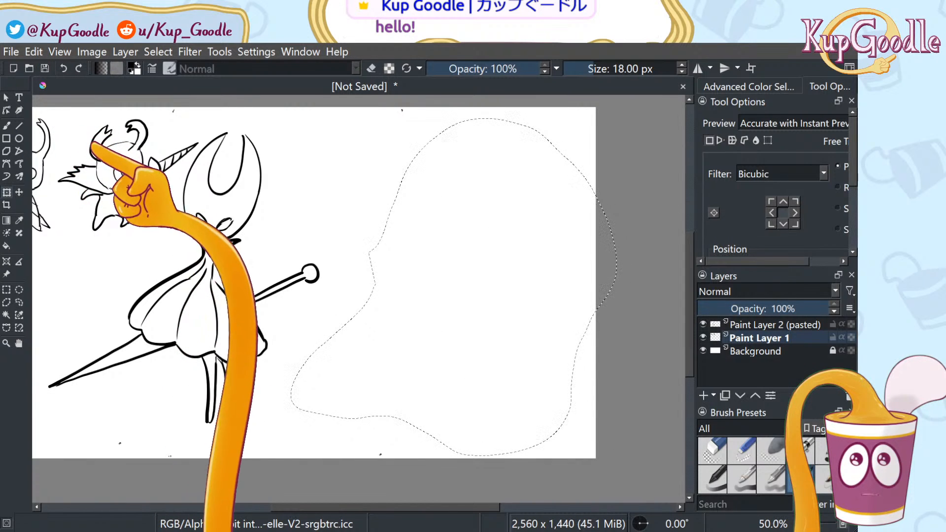
Clear the leftover selection and return to the brush
{"action": "key", "text": "b"}
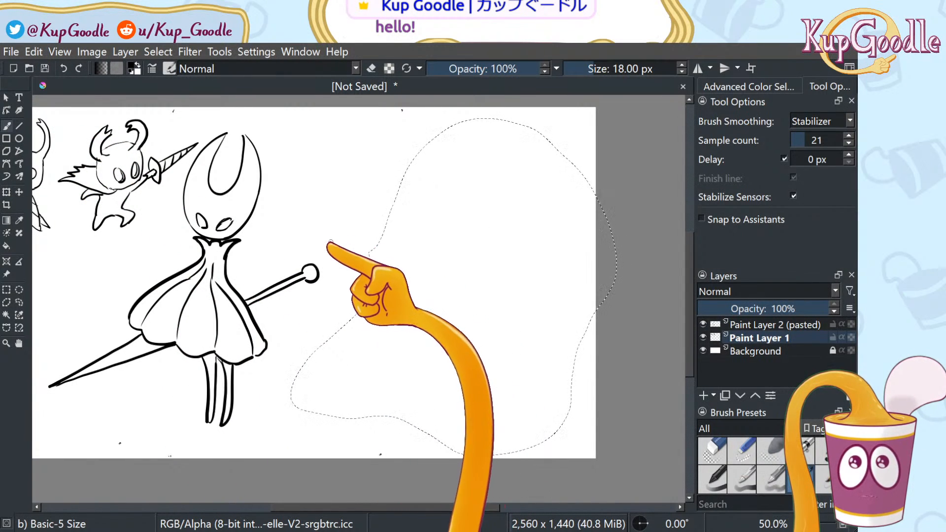
{"action": "left_click", "coordinate": [20, 302]}
{"action": "left_click", "coordinate": [55, 292]}
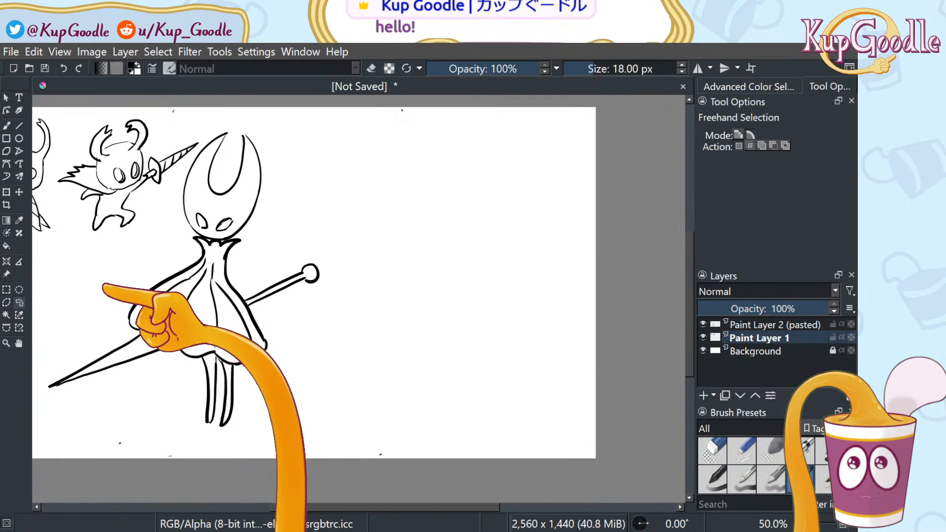
{"action": "key", "text": "b"}
Try a few curved strokes on the blank right side, undoing each one
{"action": "mouse_move", "coordinate": [335, 194]}
{"action": "left_mouse_down"}
{"action": "mouse_move", "coordinate": [498, 289]}
{"action": "mouse_move", "coordinate": [525, 402]}
{"action": "left_mouse_up"}
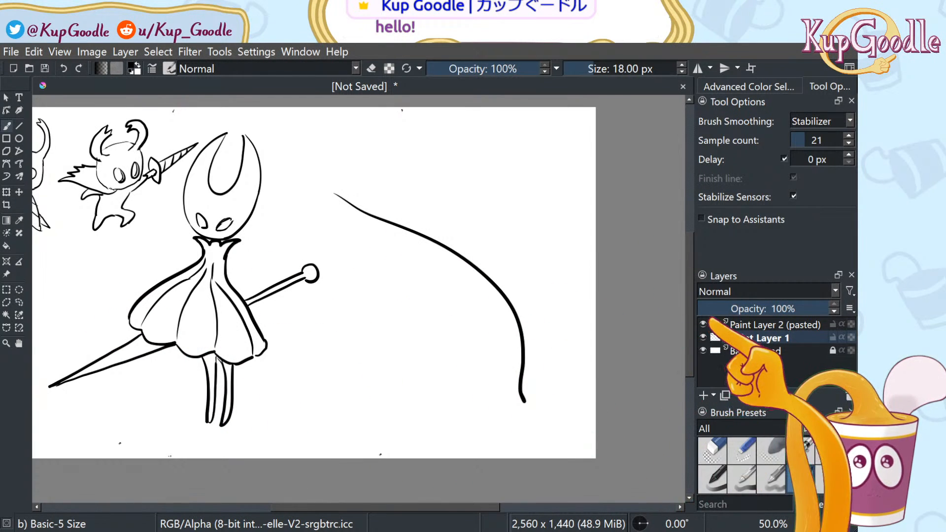
{"action": "mouse_move", "coordinate": [377, 181]}
{"action": "left_mouse_down"}
{"action": "mouse_move", "coordinate": [456, 223]}
{"action": "mouse_move", "coordinate": [514, 377]}
{"action": "left_mouse_up"}
{"action": "key", "text": "ctrl+z"}
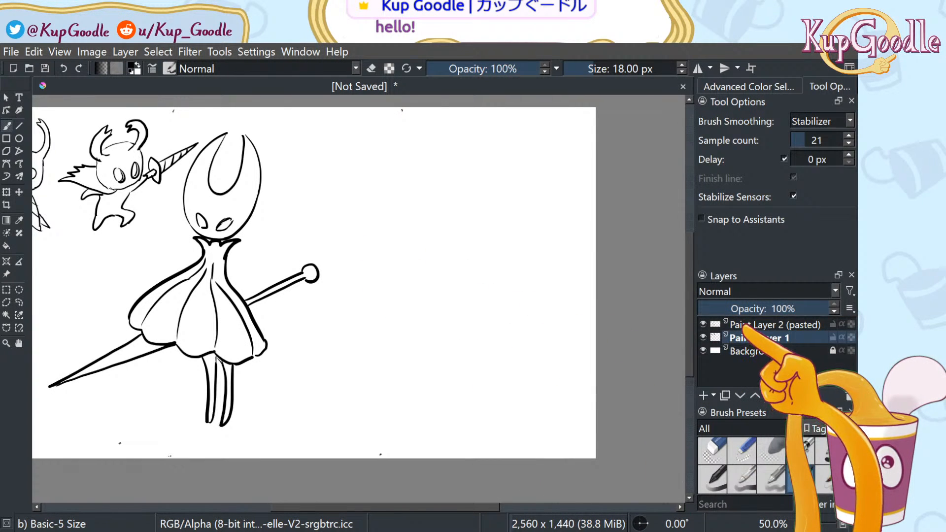
{"action": "left_click_drag", "start_coordinate": [404, 224], "coordinate": [456, 336]}
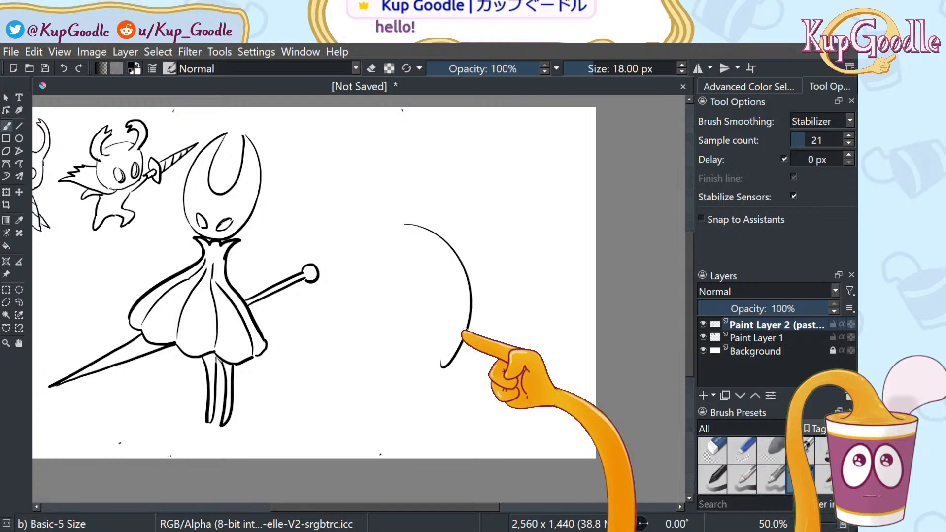
{"action": "key", "text": "ctrl+z"}
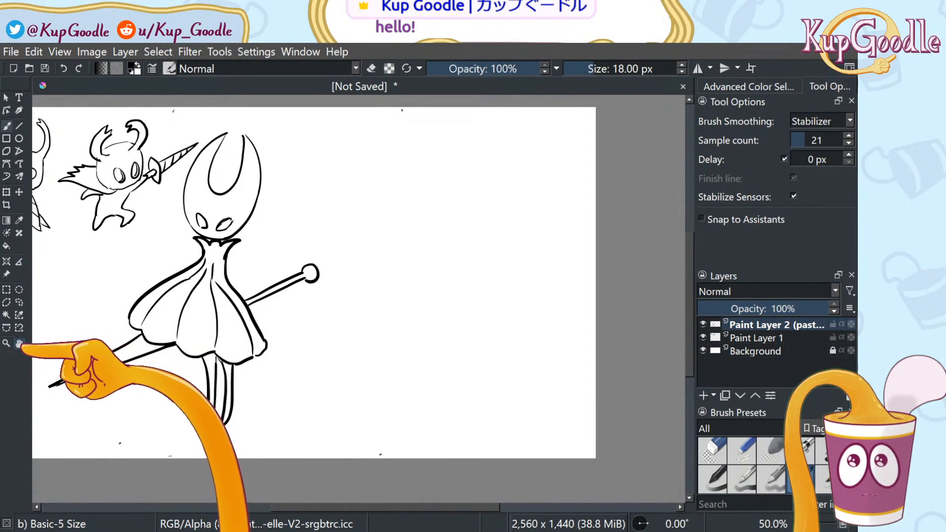
Pan to show the small knight, move the large figure left and slightly down, and add a new paint layer
{"action": "left_click", "coordinate": [19, 343]}
{"action": "left_click_drag", "start_coordinate": [106, 310], "coordinate": [254, 316]}
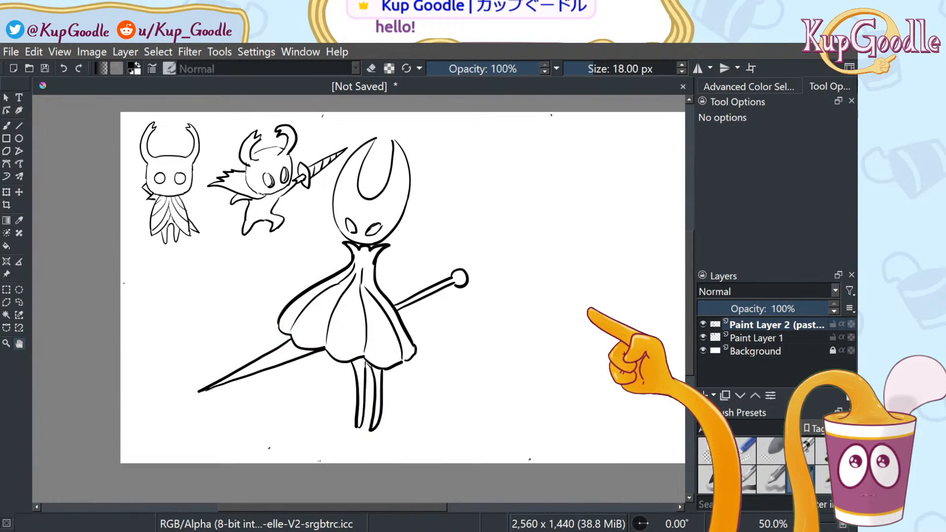
{"action": "left_click", "coordinate": [19, 192]}
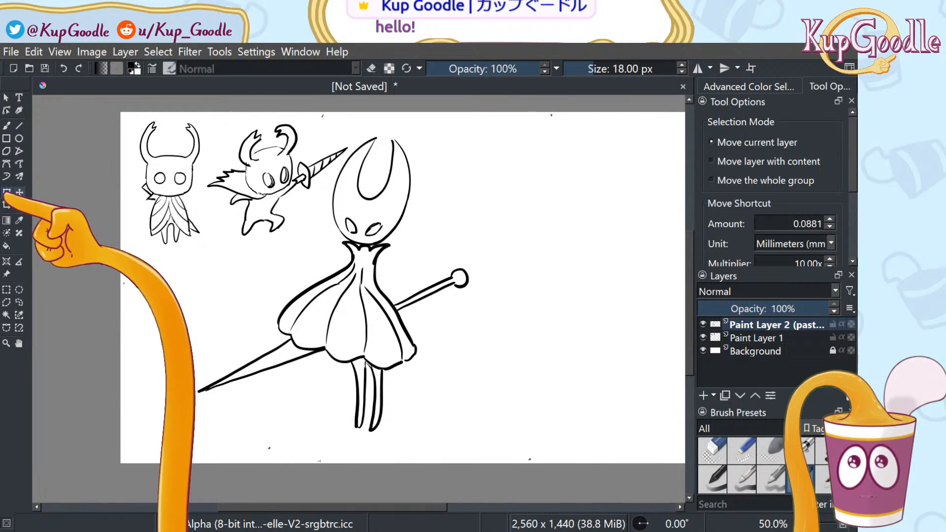
{"action": "left_click", "coordinate": [6, 192]}
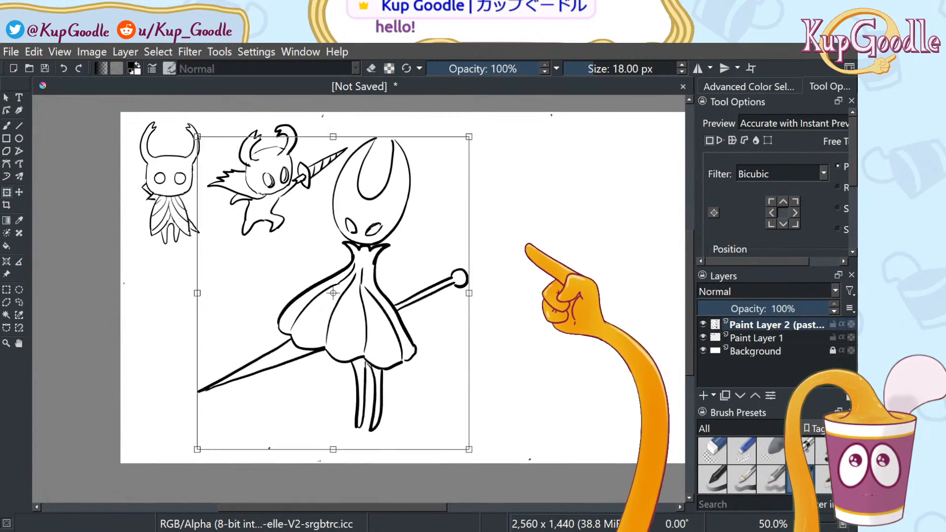
{"action": "left_click_drag", "start_coordinate": [562, 276], "coordinate": [512, 275]}
{"action": "key", "text": "ctrl+z"}
{"action": "left_click_drag", "start_coordinate": [389, 276], "coordinate": [333, 283]}
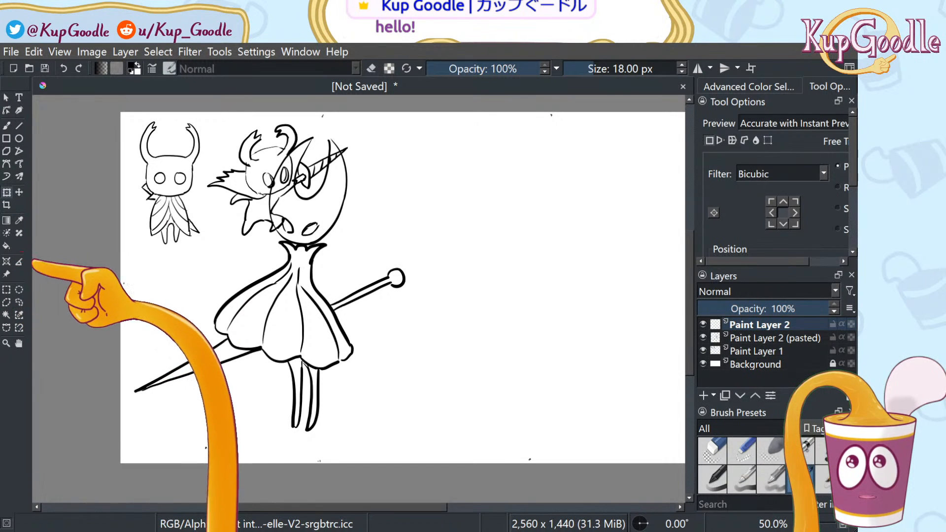
{"action": "key", "text": "b"}
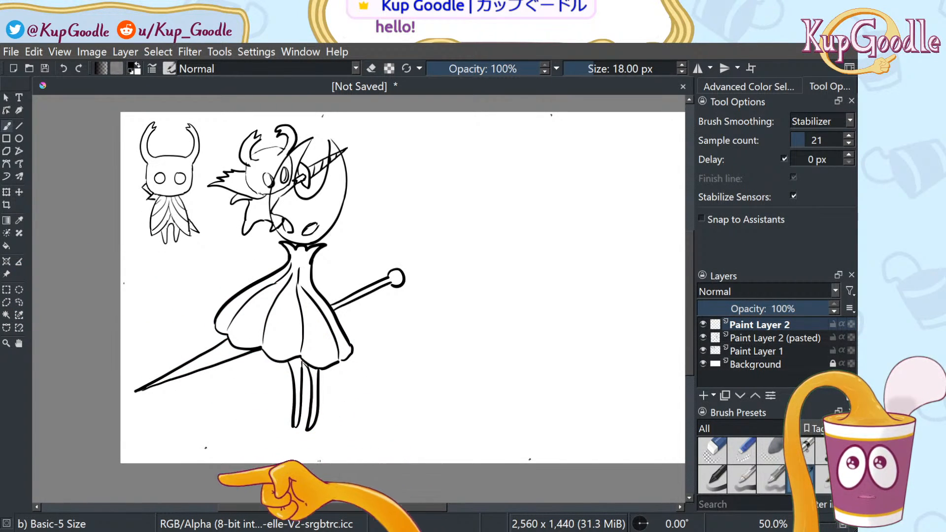
{"action": "left_click_drag", "start_coordinate": [258, 507], "coordinate": [312, 507]}
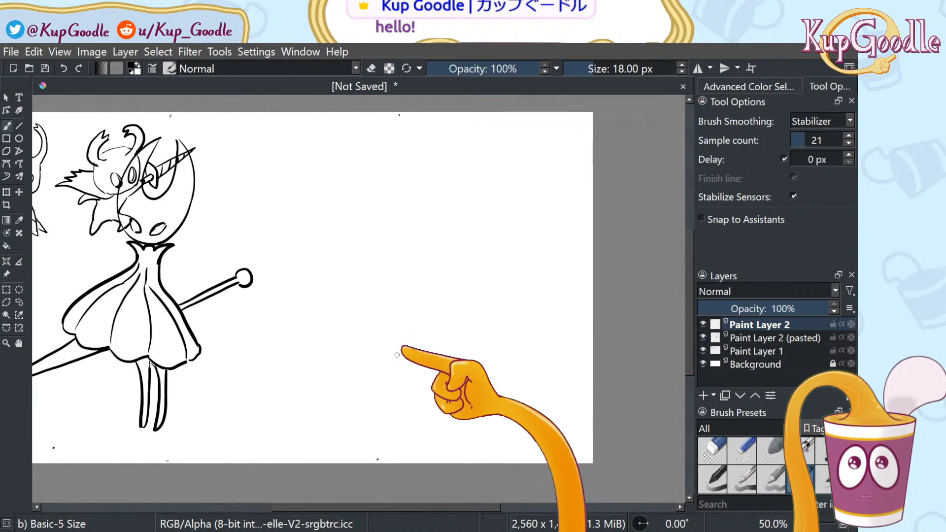
Bring the empty top-right area into view and draw the first curve of a new horned mask
{"action": "scroll", "coordinate": [434, 306], "scroll_direction": "up", "scroll_amount": 2}
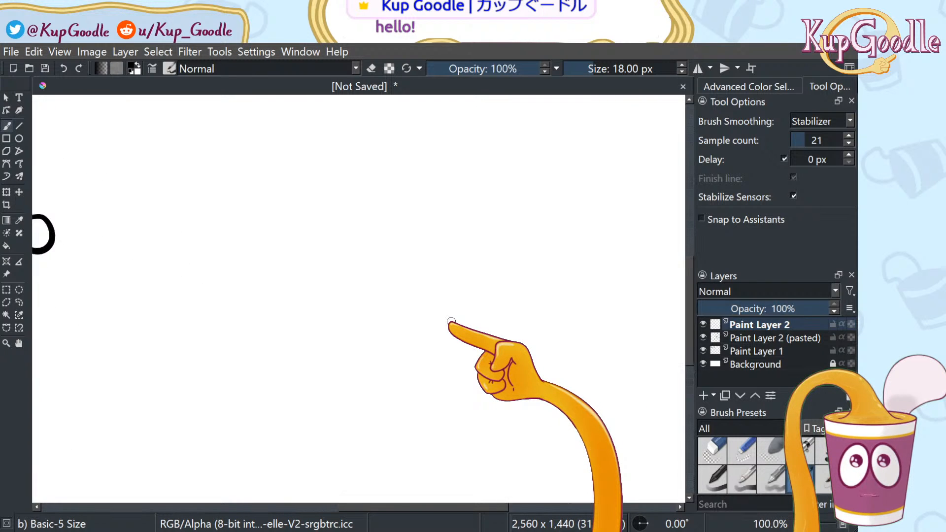
{"action": "left_click", "coordinate": [19, 343]}
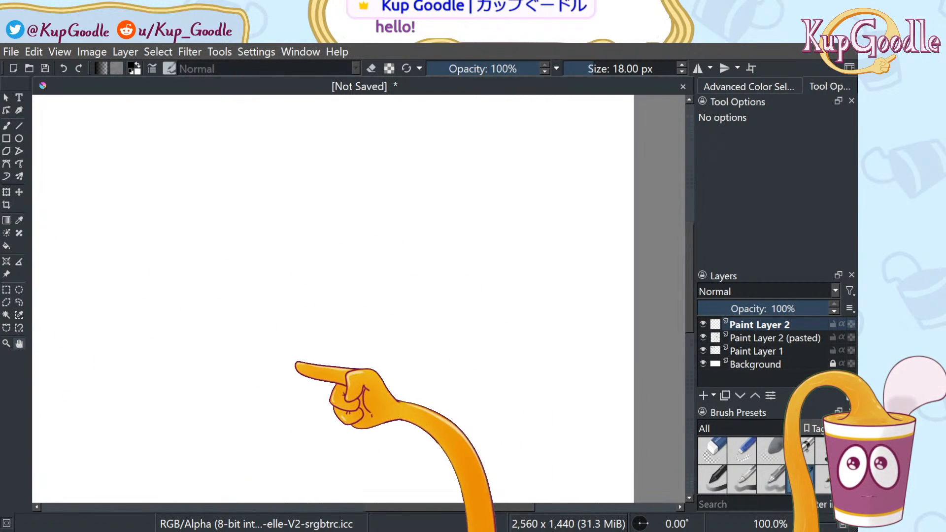
{"action": "left_click_drag", "start_coordinate": [338, 434], "coordinate": [332, 448]}
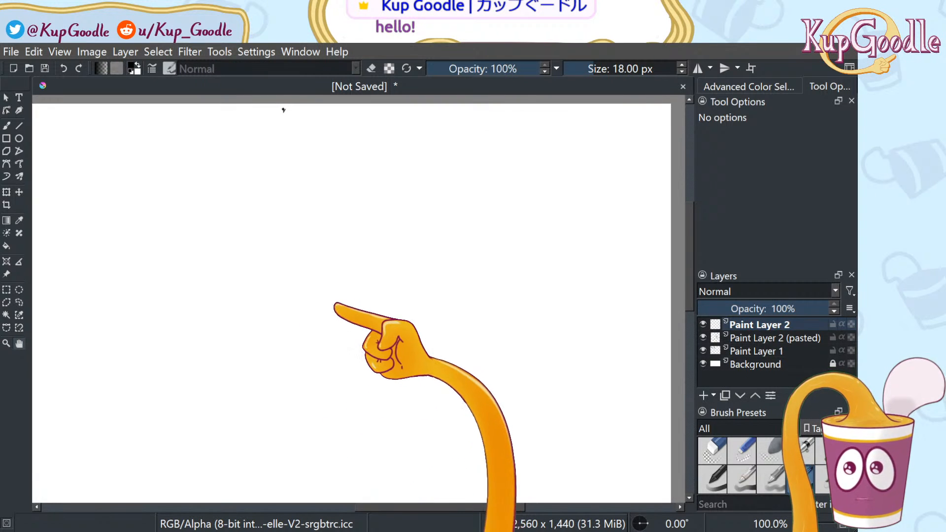
{"action": "key", "text": "b"}
{"action": "mouse_move", "coordinate": [310, 340]}
{"action": "left_mouse_down"}
{"action": "mouse_move", "coordinate": [380, 199]}
{"action": "mouse_move", "coordinate": [391, 164]}
{"action": "mouse_move", "coordinate": [381, 162]}
{"action": "mouse_move", "coordinate": [408, 166]}
{"action": "left_mouse_up"}
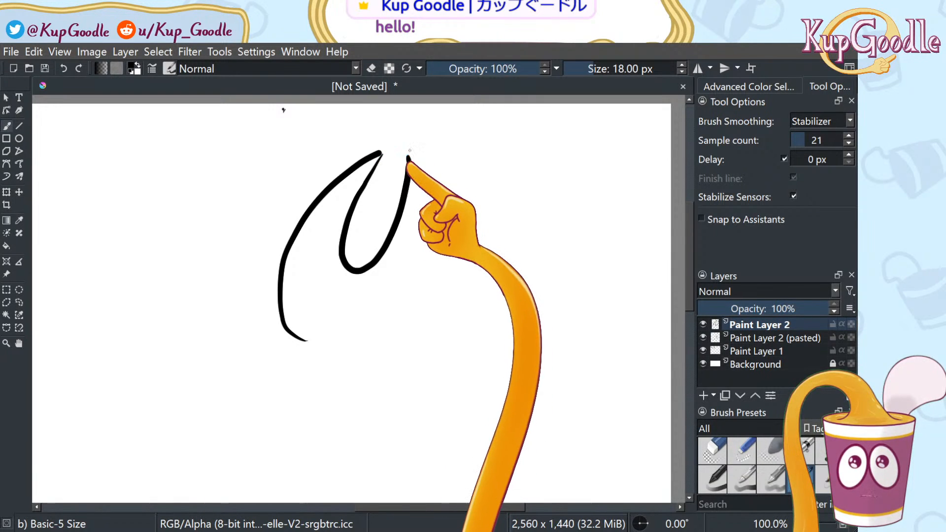
{"action": "mouse_move", "coordinate": [408, 157]}
{"action": "left_mouse_down"}
{"action": "mouse_move", "coordinate": [417, 260]}
{"action": "mouse_move", "coordinate": [312, 351]}
{"action": "left_mouse_up"}
{"action": "key", "text": "ctrl+z"}
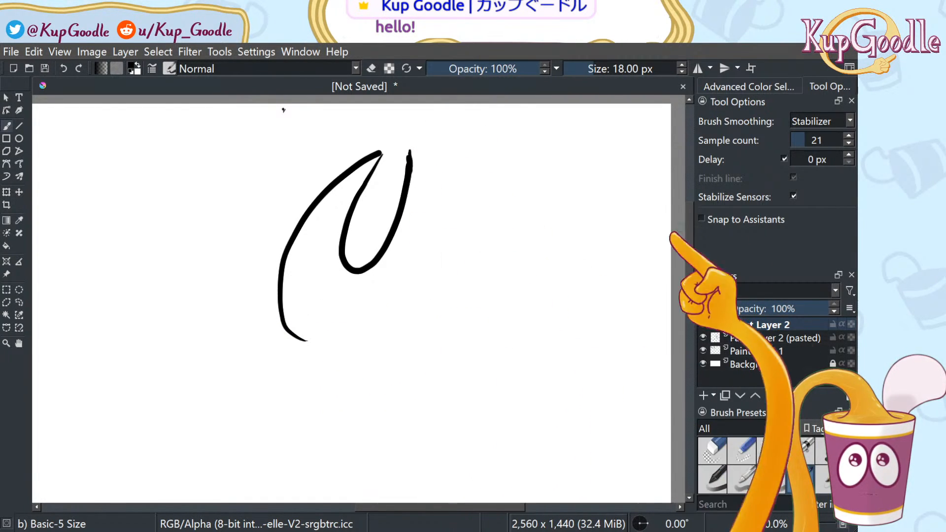
Raise the stabilizer sample count to 93 and draw the inner horn curve inside the mask
{"action": "left_click", "coordinate": [814, 142]}
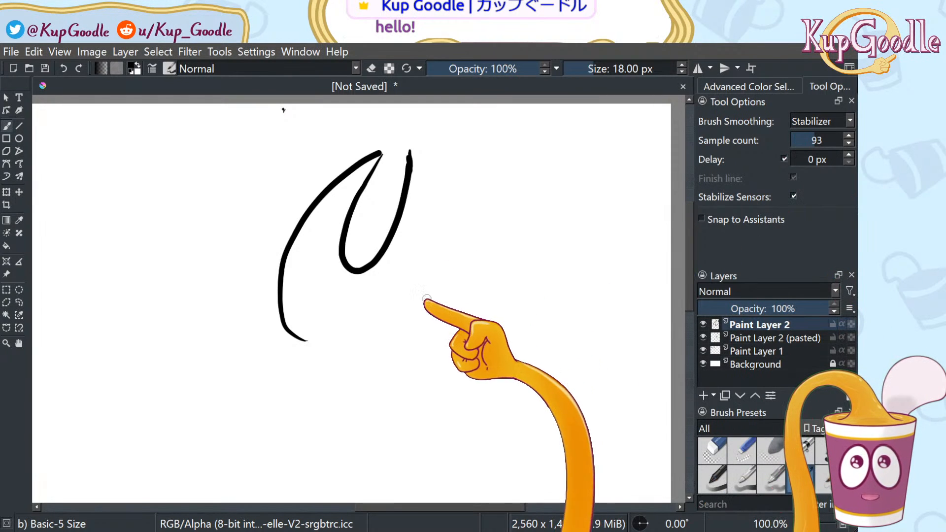
{"action": "mouse_move", "coordinate": [506, 157]}
{"action": "left_mouse_down"}
{"action": "mouse_move", "coordinate": [451, 254]}
{"action": "mouse_move", "coordinate": [430, 373]}
{"action": "mouse_move", "coordinate": [481, 393]}
{"action": "mouse_move", "coordinate": [543, 187]}
{"action": "mouse_move", "coordinate": [500, 199]}
{"action": "mouse_move", "coordinate": [470, 348]}
{"action": "mouse_move", "coordinate": [538, 389]}
{"action": "mouse_move", "coordinate": [593, 294]}
{"action": "mouse_move", "coordinate": [592, 165]}
{"action": "left_mouse_up"}
{"action": "key", "text": "ctrl+z"}
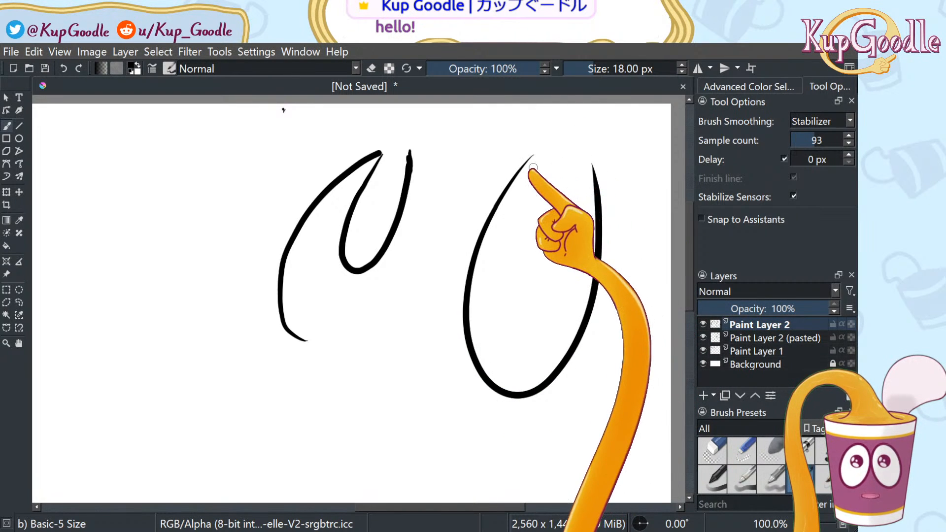
{"action": "mouse_move", "coordinate": [534, 158]}
{"action": "left_mouse_down"}
{"action": "mouse_move", "coordinate": [506, 232]}
{"action": "mouse_move", "coordinate": [530, 294]}
{"action": "mouse_move", "coordinate": [580, 156]}
{"action": "mouse_move", "coordinate": [582, 196]}
{"action": "mouse_move", "coordinate": [594, 146]}
{"action": "mouse_move", "coordinate": [582, 163]}
{"action": "mouse_move", "coordinate": [585, 153]}
{"action": "mouse_move", "coordinate": [594, 183]}
{"action": "left_mouse_up"}
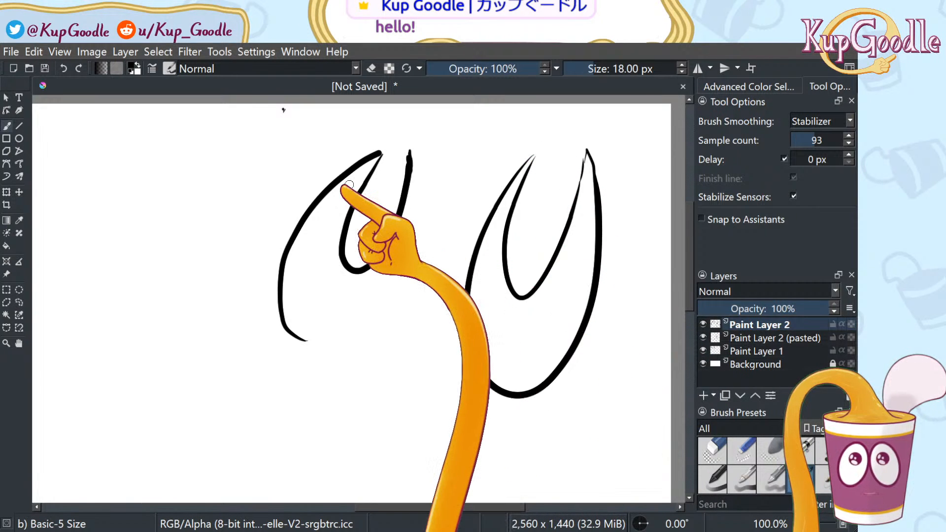
Erase the earlier left mask sketch with the Eraser Circle brush
{"action": "left_click", "coordinate": [713, 449]}
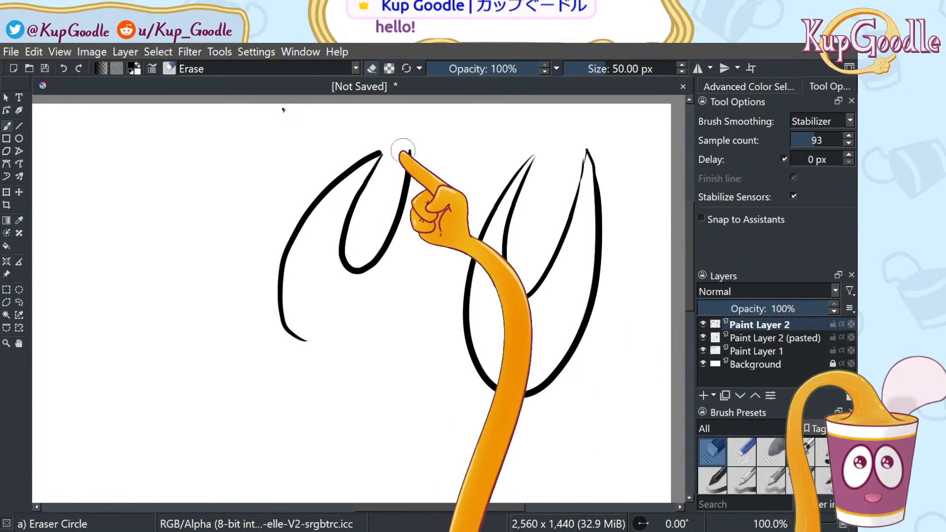
{"action": "mouse_move", "coordinate": [381, 256]}
{"action": "left_mouse_down"}
{"action": "mouse_move", "coordinate": [347, 261]}
{"action": "mouse_move", "coordinate": [366, 172]}
{"action": "mouse_move", "coordinate": [302, 222]}
{"action": "mouse_move", "coordinate": [278, 276]}
{"action": "mouse_move", "coordinate": [282, 305]}
{"action": "mouse_move", "coordinate": [312, 352]}
{"action": "left_mouse_up"}
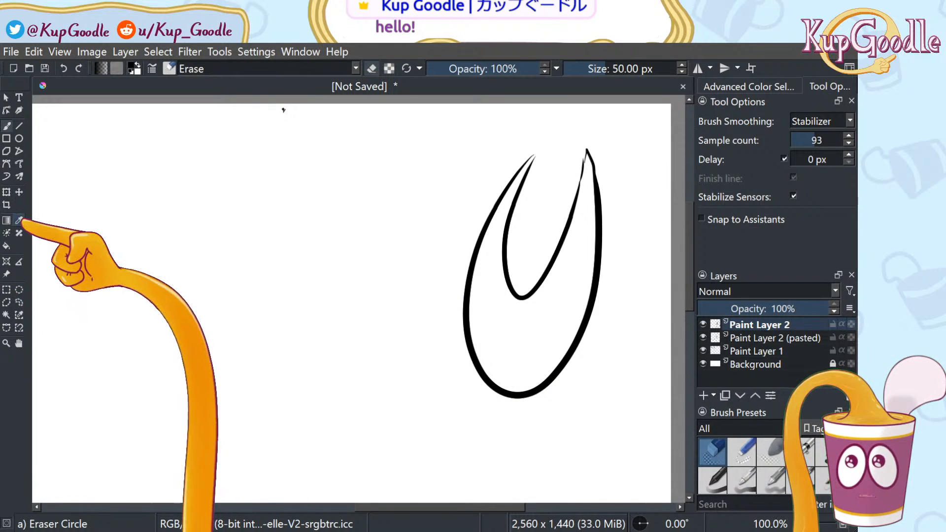
{"action": "left_click", "coordinate": [19, 192]}
{"action": "left_click", "coordinate": [7, 192]}
Drag the mask outline to the canvas's left side, drop a trial 10° tilt, and apply the transform
{"action": "left_click_drag", "start_coordinate": [560, 302], "coordinate": [317, 351]}
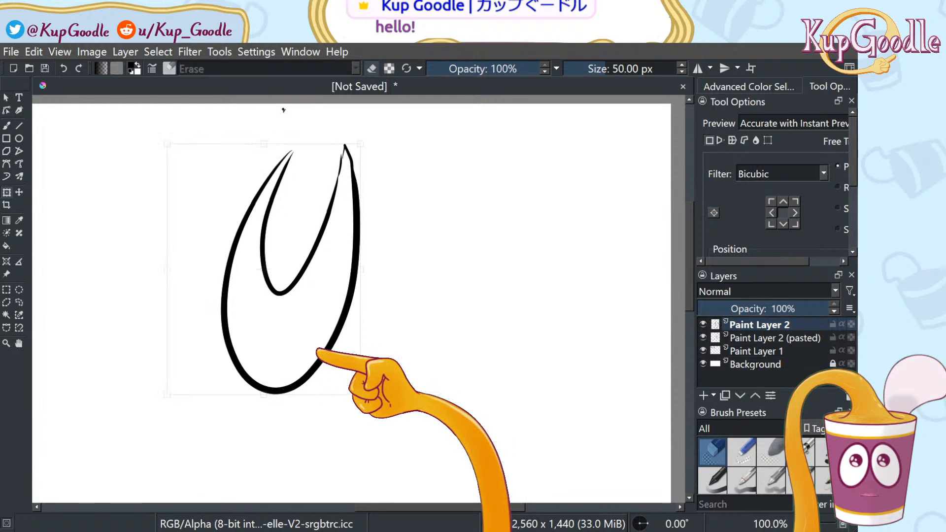
{"action": "left_click_drag", "start_coordinate": [369, 147], "coordinate": [388, 166]}
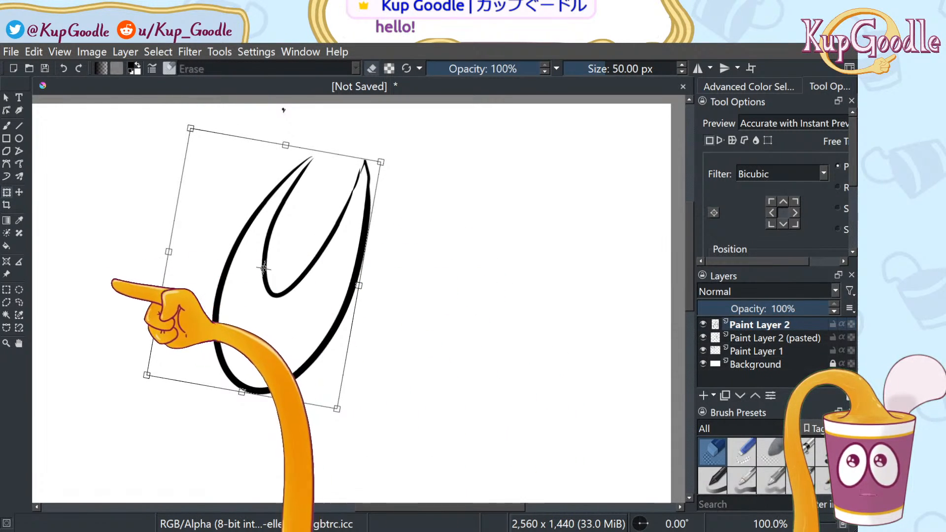
{"action": "key", "text": "ctrl+z"}
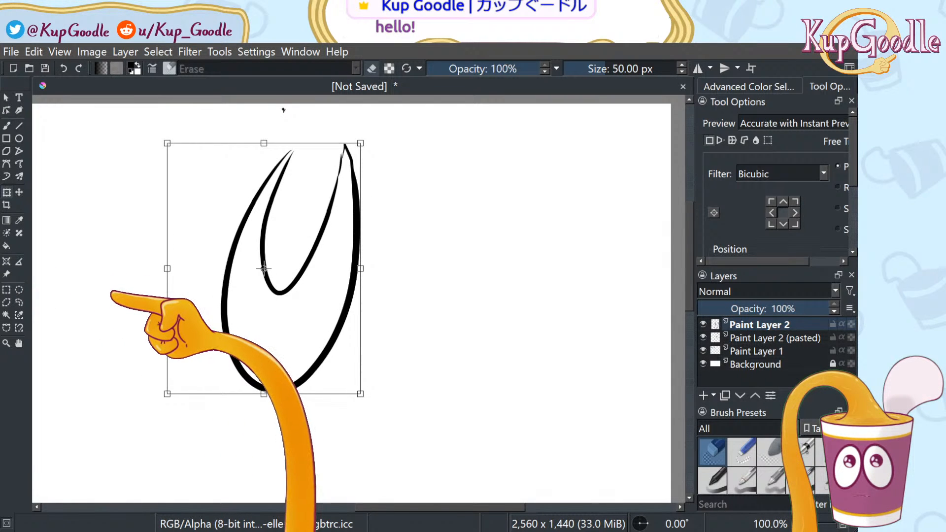
{"action": "key", "text": "ctrl+shift+z"}
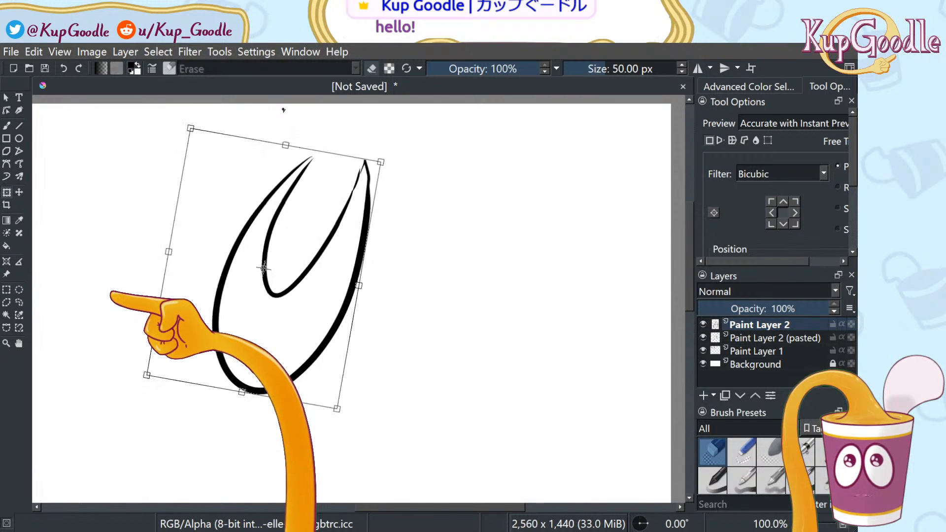
{"action": "key", "text": "ctrl+z"}
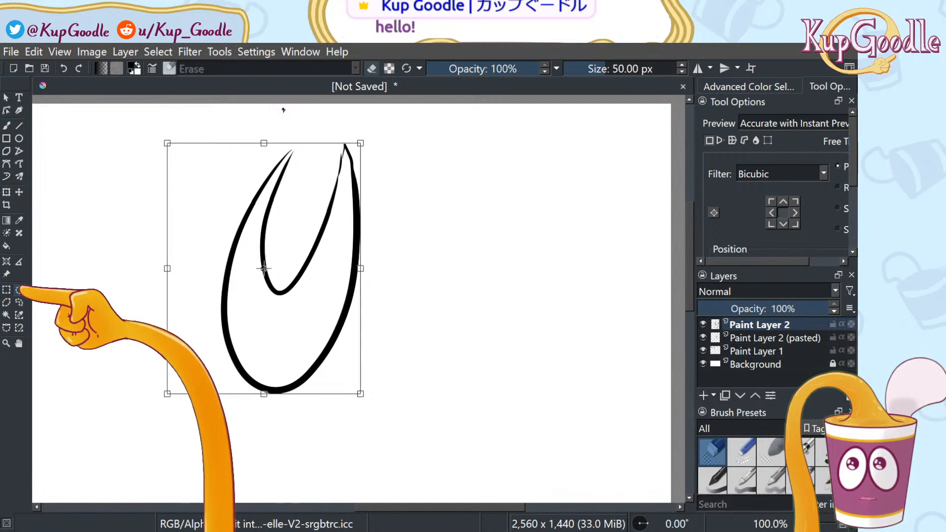
{"action": "left_click", "coordinate": [19, 290]}
{"action": "key", "text": "b"}
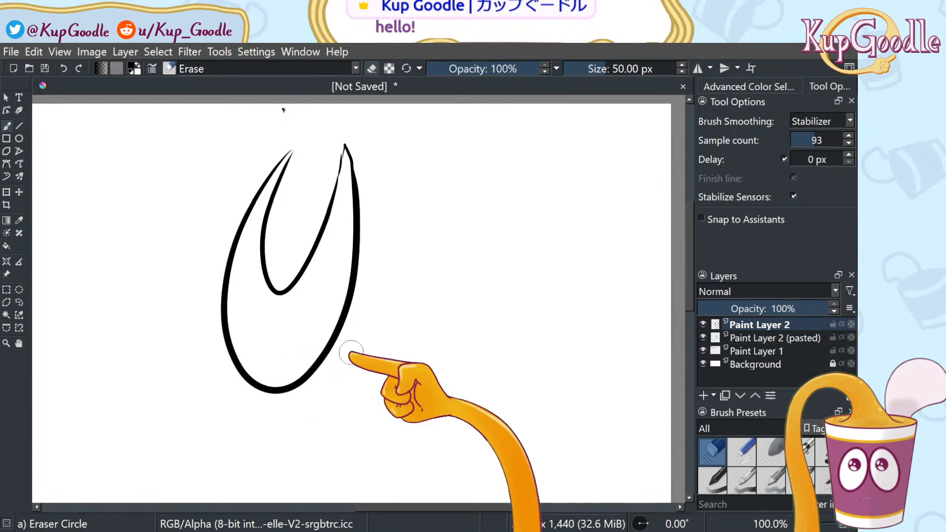
Choose the Basic-5 brush, set stabilizer samples to 25, and draw slanted oval eyes at the mask's base
{"action": "left_click", "coordinate": [801, 480]}
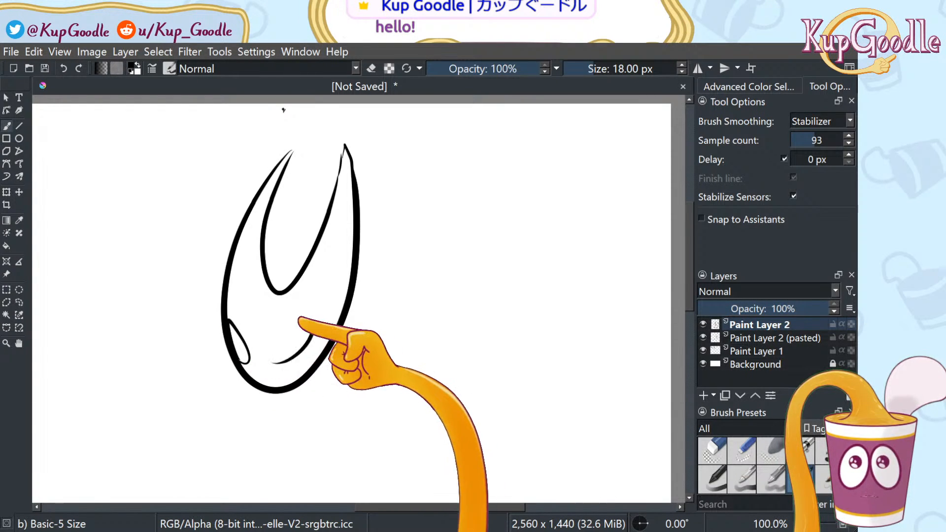
{"action": "key", "text": "ctrl+z"}
{"action": "key", "text": "ctrl+z"}
{"action": "key", "text": "ctrl+z"}
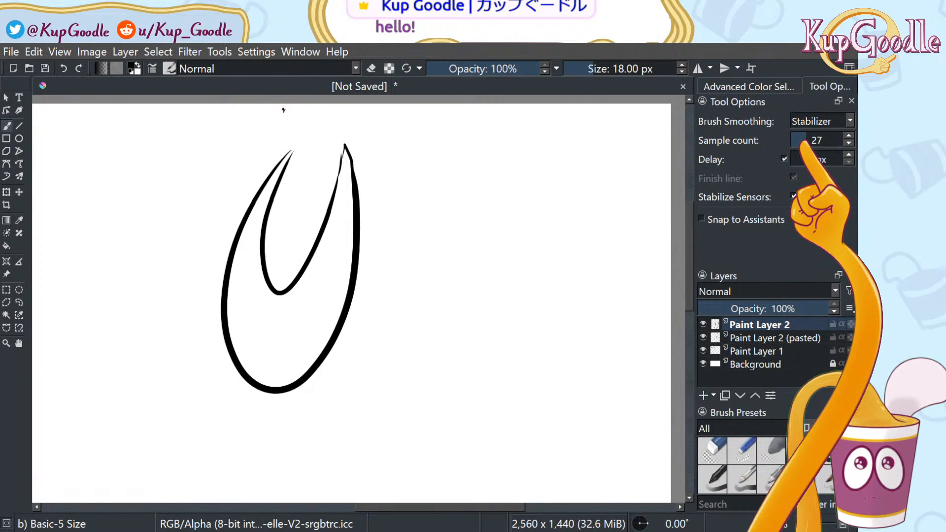
{"action": "left_click_drag", "start_coordinate": [804, 142], "coordinate": [803, 142]}
{"action": "left_click_drag", "start_coordinate": [234, 347], "coordinate": [247, 365]}
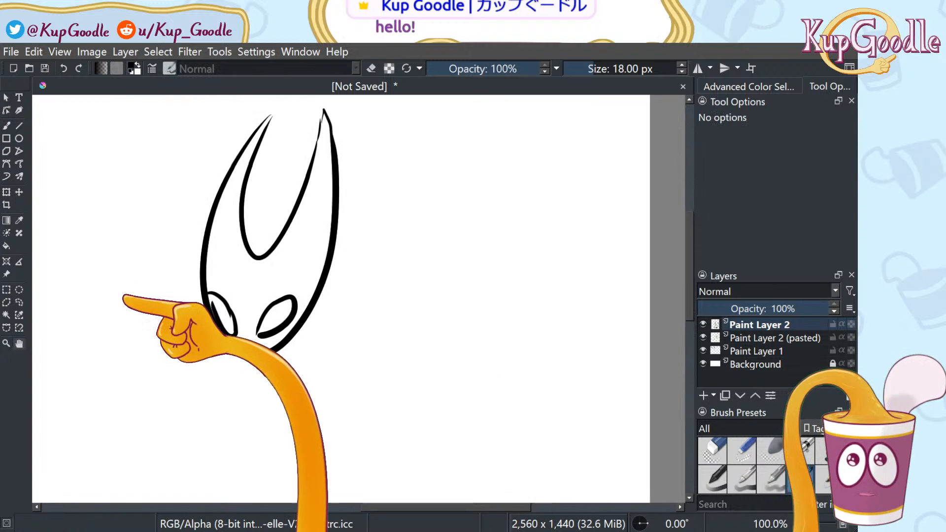
Move the mask further left and slightly down, then apply the transform
{"action": "left_click_drag", "start_coordinate": [125, 296], "coordinate": [185, 343]}
{"action": "left_click", "coordinate": [6, 191]}
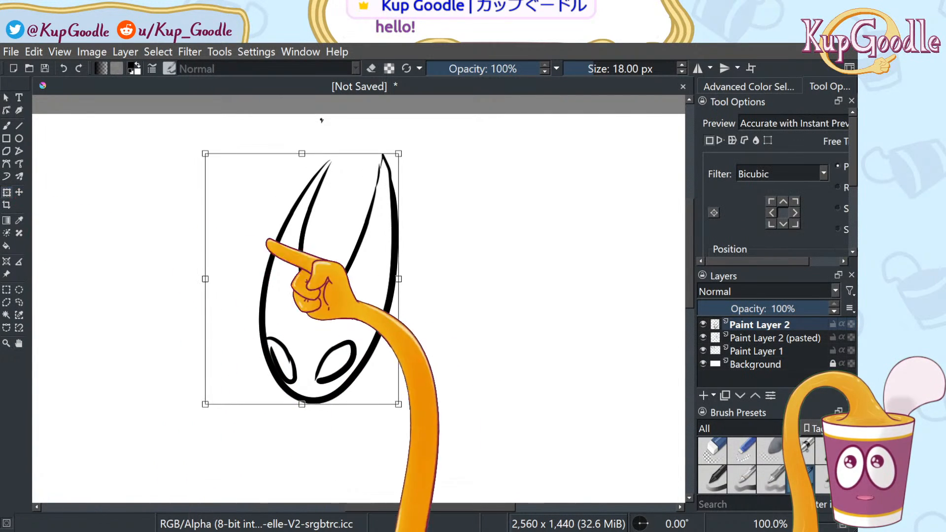
{"action": "left_click_drag", "start_coordinate": [345, 313], "coordinate": [224, 321]}
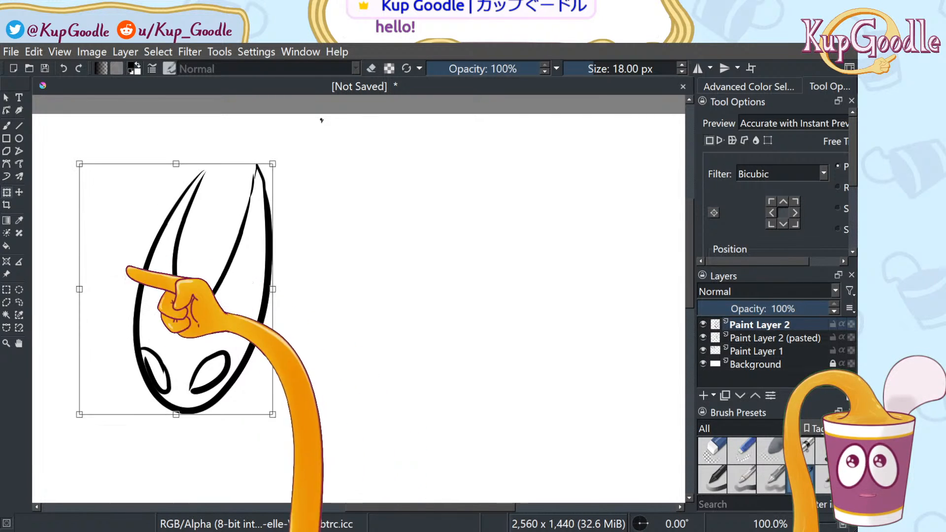
{"action": "left_click", "coordinate": [19, 302]}
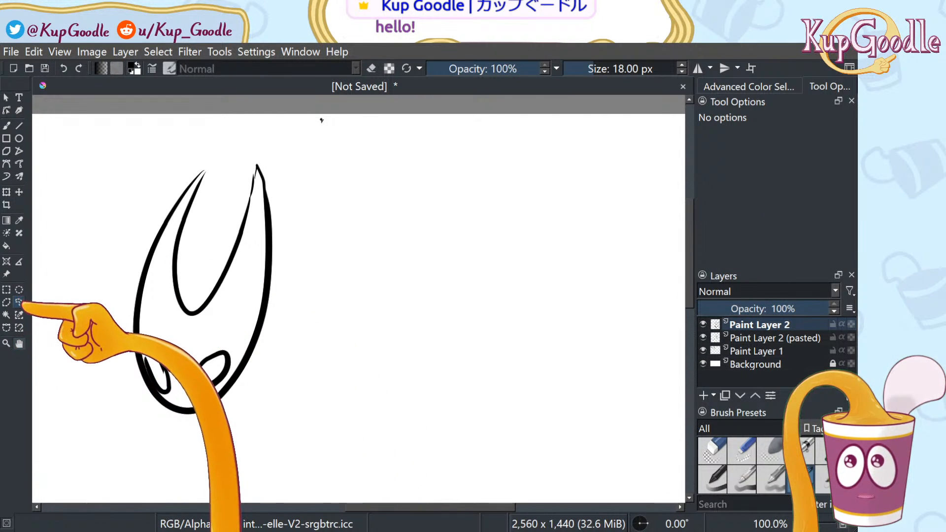
{"action": "key", "text": "b"}
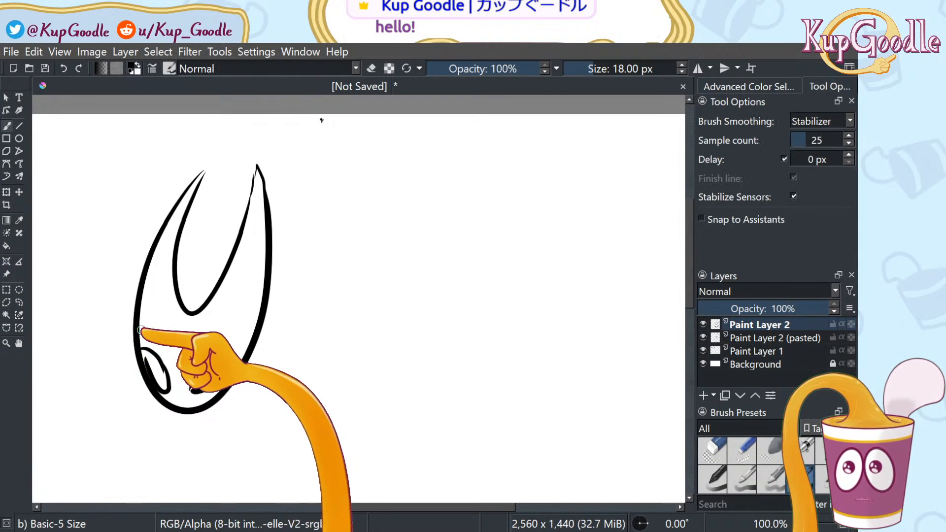
Pan so the mask sits near the top and zoom out to 66.7% to show space for the body
{"action": "left_click", "coordinate": [19, 344]}
{"action": "left_click_drag", "start_coordinate": [74, 340], "coordinate": [96, 277]}
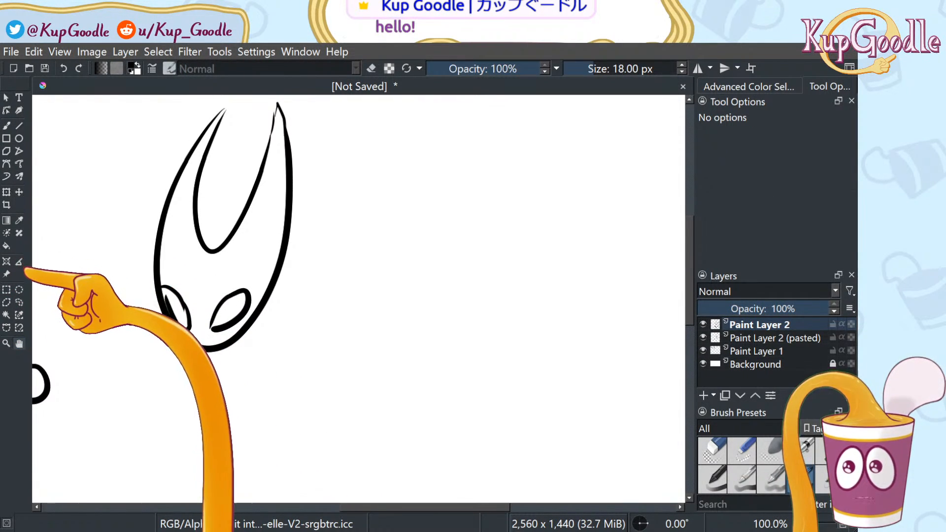
{"action": "key", "text": "b"}
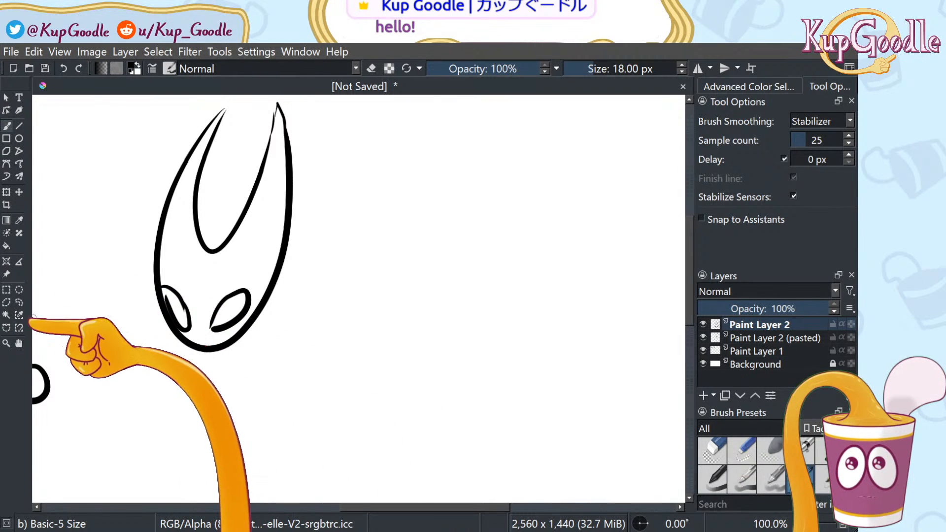
{"action": "left_click", "coordinate": [19, 344]}
{"action": "left_click_drag", "start_coordinate": [160, 364], "coordinate": [144, 247]}
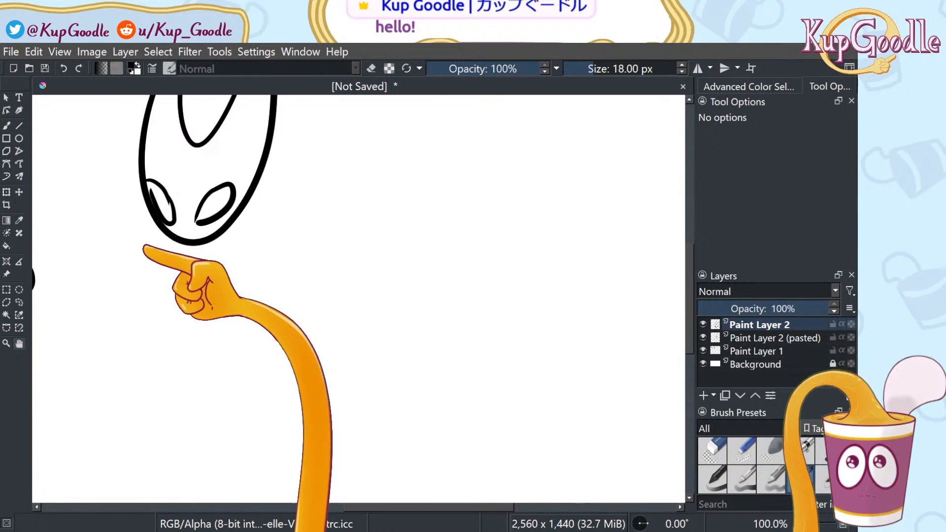
{"action": "scroll", "coordinate": [179, 281], "scroll_direction": "down", "scroll_amount": 1}
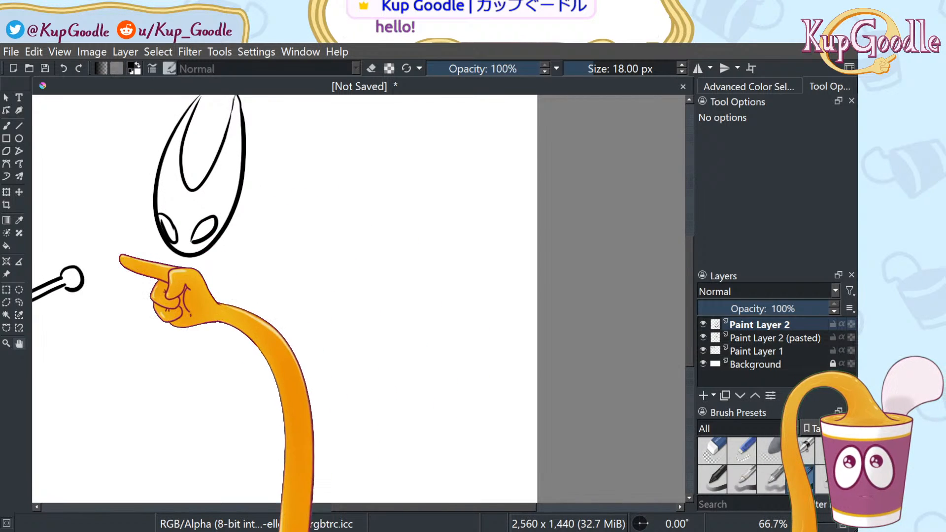
{"action": "key", "text": "b"}
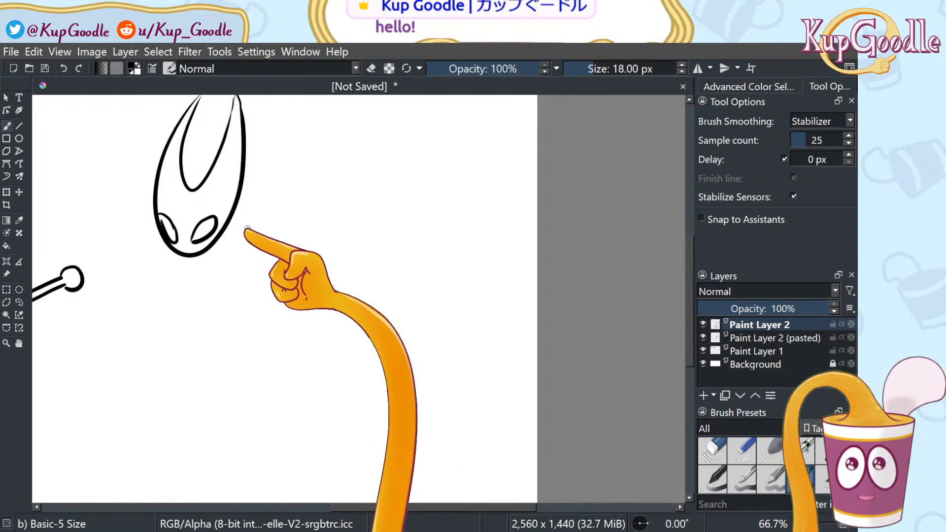
Sketch the cloak's upper curve and left side below the mask, redoing strokes as needed
{"action": "mouse_move", "coordinate": [233, 225]}
{"action": "left_mouse_down"}
{"action": "mouse_move", "coordinate": [266, 230]}
{"action": "mouse_move", "coordinate": [353, 157]}
{"action": "left_mouse_up"}
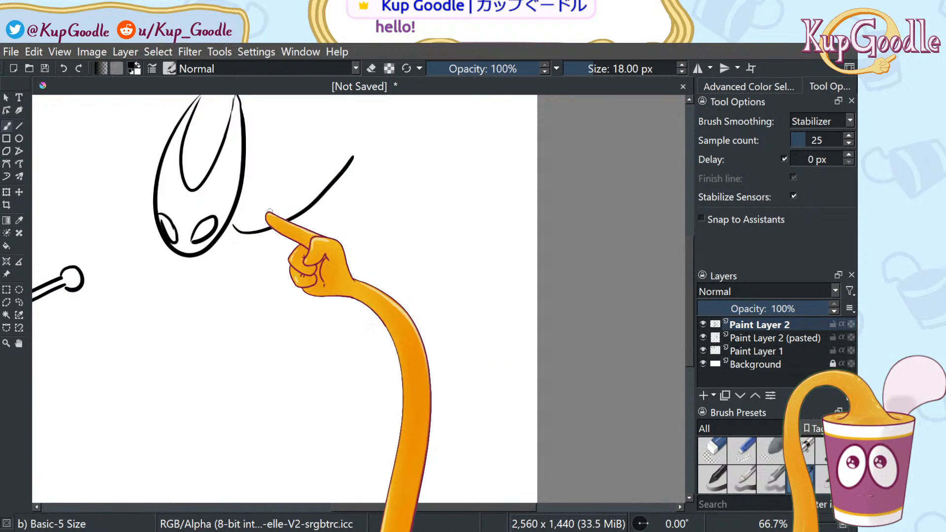
{"action": "key", "text": "ctrl+z"}
{"action": "left_click_drag", "start_coordinate": [230, 228], "coordinate": [331, 154]}
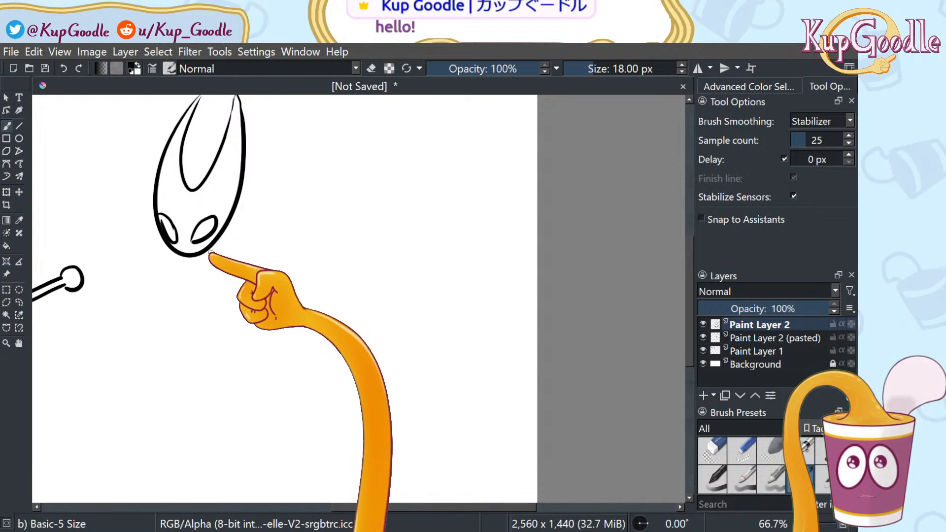
{"action": "left_click_drag", "start_coordinate": [224, 272], "coordinate": [234, 373]}
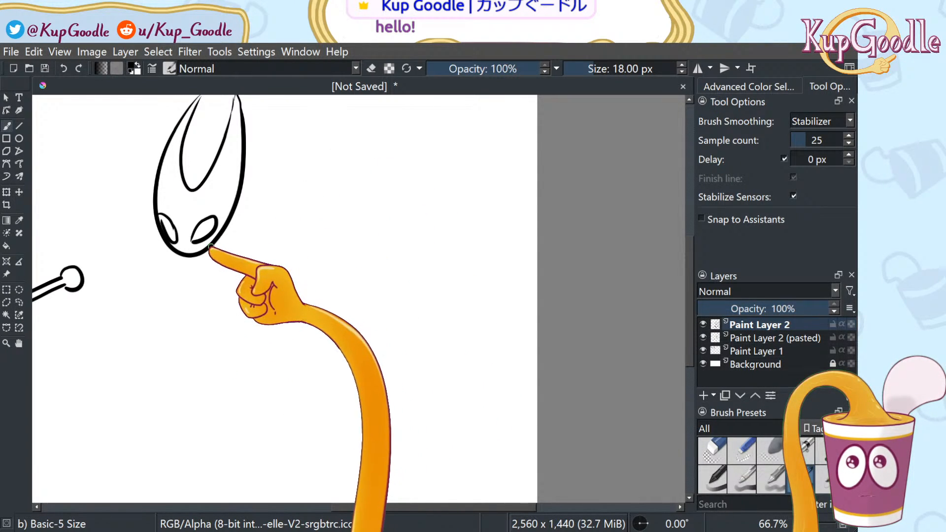
{"action": "left_click_drag", "start_coordinate": [212, 248], "coordinate": [234, 364]}
{"action": "mouse_move", "coordinate": [215, 254]}
{"action": "left_mouse_down"}
{"action": "mouse_move", "coordinate": [237, 391]}
{"action": "mouse_move", "coordinate": [464, 273]}
{"action": "mouse_move", "coordinate": [312, 187]}
{"action": "mouse_move", "coordinate": [421, 175]}
{"action": "mouse_move", "coordinate": [312, 377]}
{"action": "mouse_move", "coordinate": [252, 388]}
{"action": "left_mouse_up"}
{"action": "key", "text": "ctrl+z"}
{"action": "left_click_drag", "start_coordinate": [208, 256], "coordinate": [254, 389]}
{"action": "mouse_move", "coordinate": [239, 227]}
{"action": "left_mouse_down"}
{"action": "mouse_move", "coordinate": [304, 197]}
{"action": "mouse_move", "coordinate": [391, 242]}
{"action": "mouse_move", "coordinate": [300, 317]}
{"action": "left_mouse_up"}
{"action": "mouse_move", "coordinate": [234, 217]}
{"action": "left_mouse_down"}
{"action": "mouse_move", "coordinate": [327, 186]}
{"action": "mouse_move", "coordinate": [316, 389]}
{"action": "mouse_move", "coordinate": [282, 379]}
{"action": "left_mouse_up"}
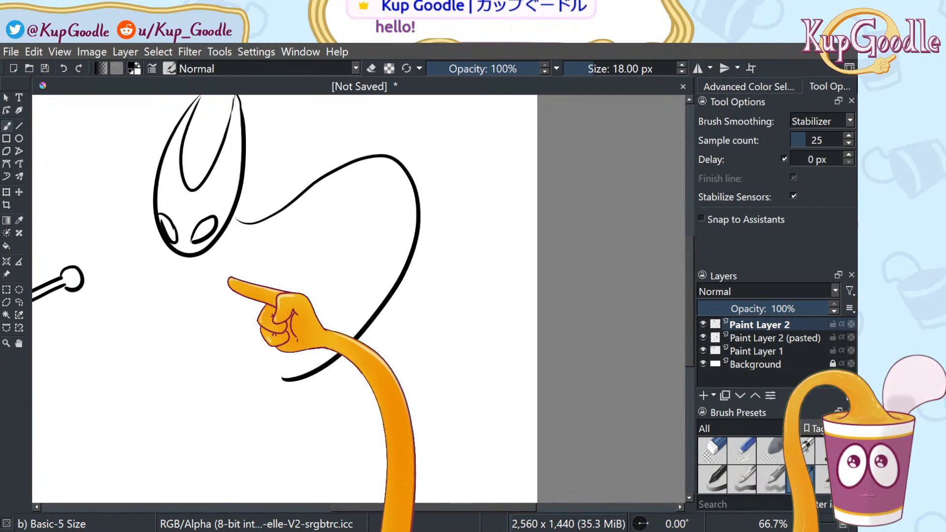
{"action": "mouse_move", "coordinate": [234, 277]}
{"action": "left_mouse_down"}
{"action": "mouse_move", "coordinate": [273, 375]}
{"action": "mouse_move", "coordinate": [298, 381]}
{"action": "left_mouse_up"}
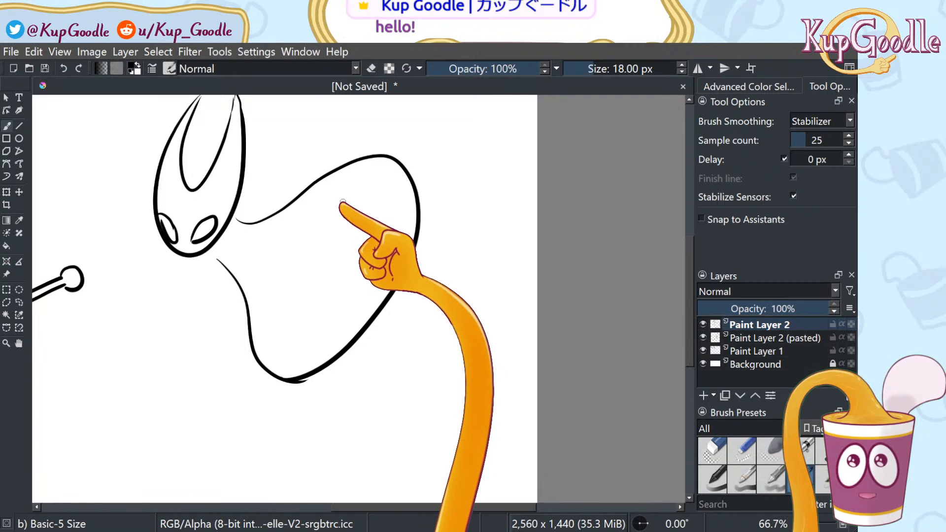
{"action": "key", "text": "ctrl+z"}
{"action": "key", "text": "ctrl+z"}
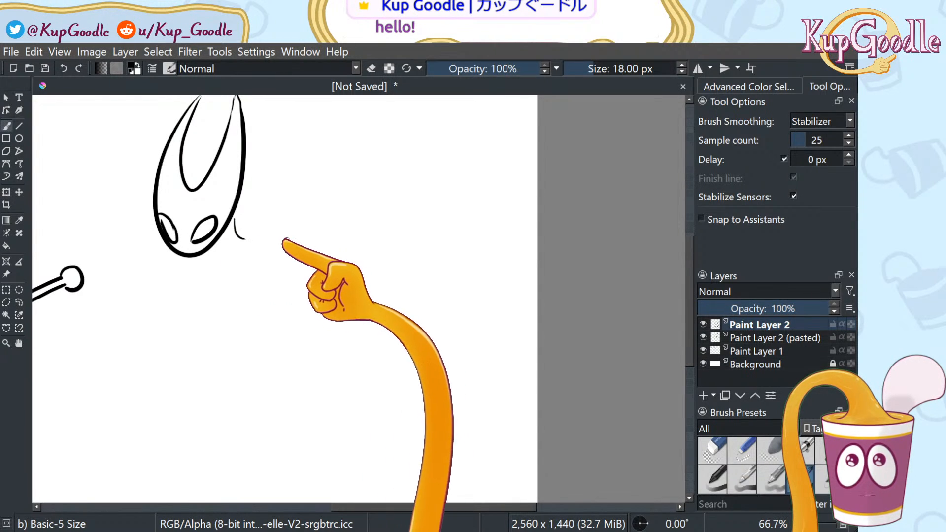
{"action": "mouse_move", "coordinate": [251, 238]}
{"action": "left_mouse_down"}
{"action": "mouse_move", "coordinate": [348, 192]}
{"action": "mouse_move", "coordinate": [328, 188]}
{"action": "mouse_move", "coordinate": [372, 185]}
{"action": "mouse_move", "coordinate": [397, 216]}
{"action": "mouse_move", "coordinate": [381, 279]}
{"action": "left_mouse_up"}
Redraw the cloak outline from the arch and a curved left edge below the mask
{"action": "key", "text": "ctrl+z"}
{"action": "key", "text": "ctrl+z"}
{"action": "key", "text": "ctrl+z"}
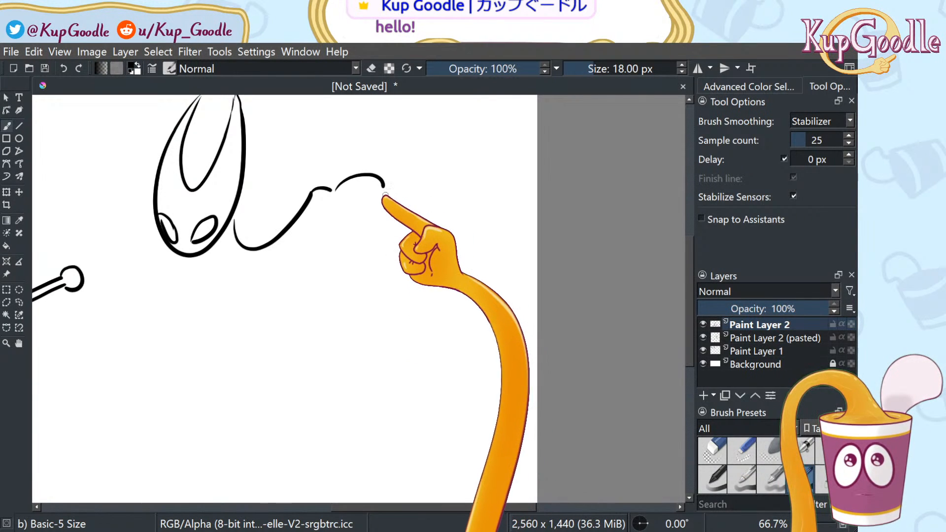
{"action": "mouse_move", "coordinate": [384, 186]}
{"action": "left_mouse_down"}
{"action": "mouse_move", "coordinate": [381, 262]}
{"action": "mouse_move", "coordinate": [395, 279]}
{"action": "mouse_move", "coordinate": [380, 308]}
{"action": "mouse_move", "coordinate": [314, 355]}
{"action": "mouse_move", "coordinate": [308, 363]}
{"action": "mouse_move", "coordinate": [325, 360]}
{"action": "mouse_move", "coordinate": [315, 374]}
{"action": "mouse_move", "coordinate": [245, 368]}
{"action": "left_mouse_up"}
{"action": "mouse_move", "coordinate": [211, 252]}
{"action": "left_mouse_down"}
{"action": "mouse_move", "coordinate": [219, 347]}
{"action": "mouse_move", "coordinate": [233, 364]}
{"action": "left_mouse_up"}
{"action": "key", "text": "ctrl+z"}
{"action": "left_click_drag", "start_coordinate": [209, 254], "coordinate": [258, 338]}
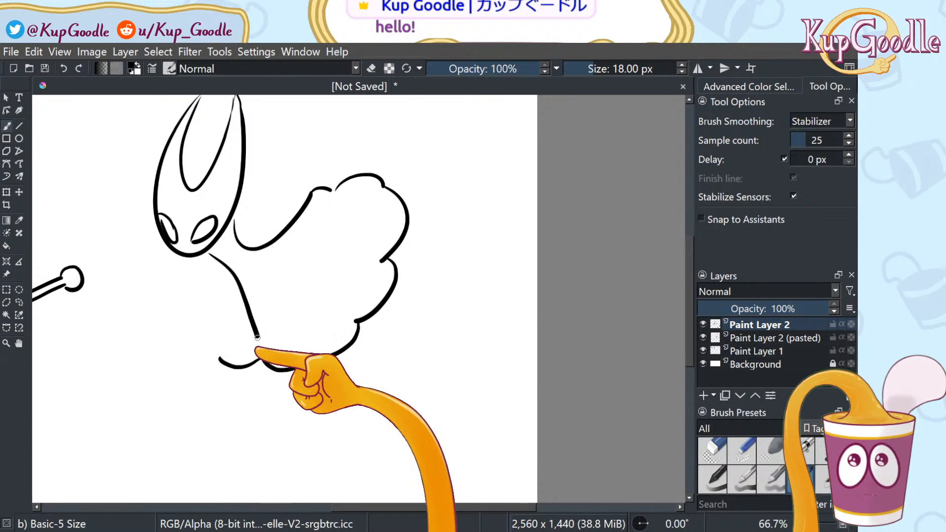
{"action": "key", "text": "ctrl+z"}
{"action": "mouse_move", "coordinate": [205, 255]}
{"action": "left_mouse_down"}
{"action": "mouse_move", "coordinate": [231, 285]}
{"action": "mouse_move", "coordinate": [227, 317]}
{"action": "left_mouse_up"}
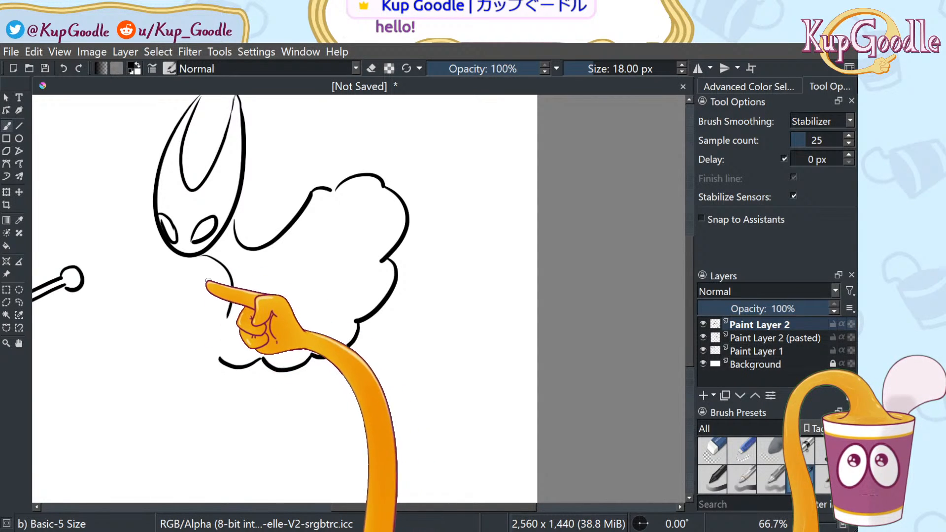
{"action": "key", "text": "ctrl+z"}
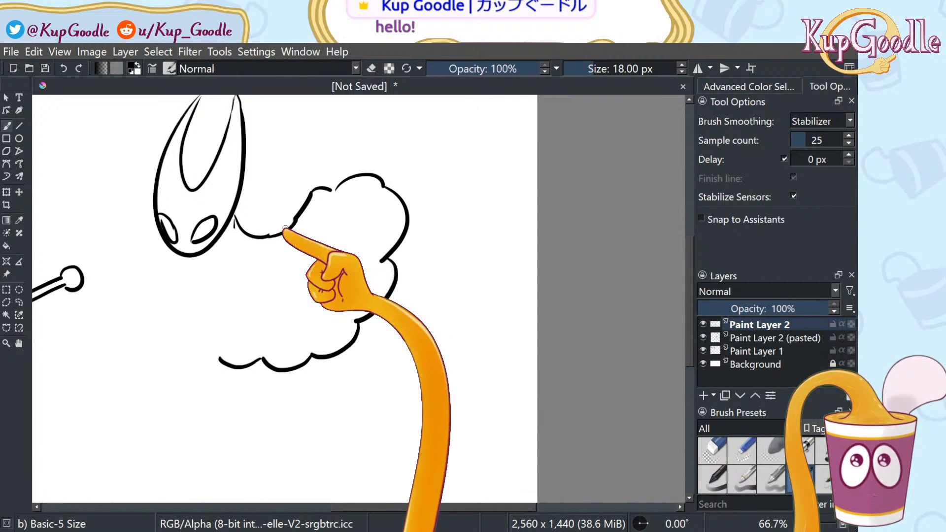
{"action": "left_click_drag", "start_coordinate": [270, 236], "coordinate": [295, 218]}
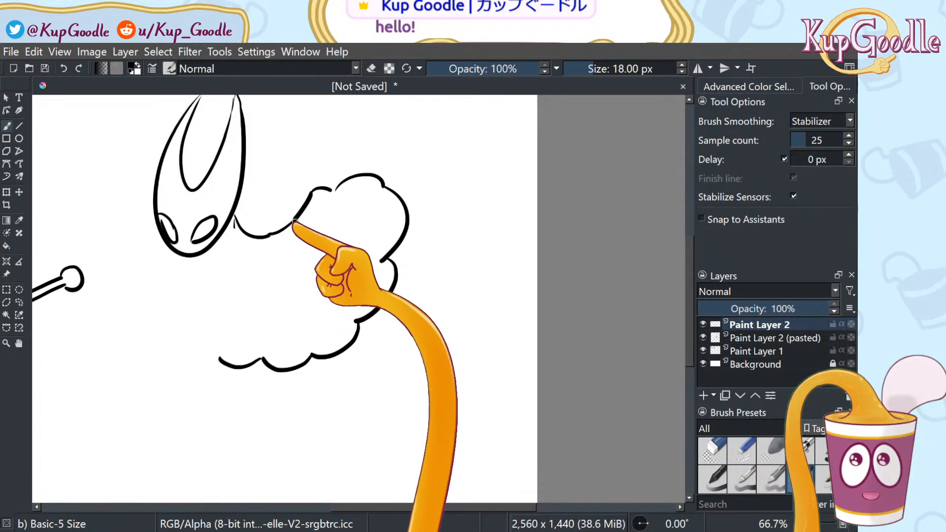
{"action": "left_click_drag", "start_coordinate": [210, 251], "coordinate": [228, 305]}
{"action": "key", "text": "ctrl+z"}
{"action": "mouse_move", "coordinate": [205, 254]}
{"action": "left_mouse_down"}
{"action": "mouse_move", "coordinate": [231, 257]}
{"action": "mouse_move", "coordinate": [224, 304]}
{"action": "left_mouse_up"}
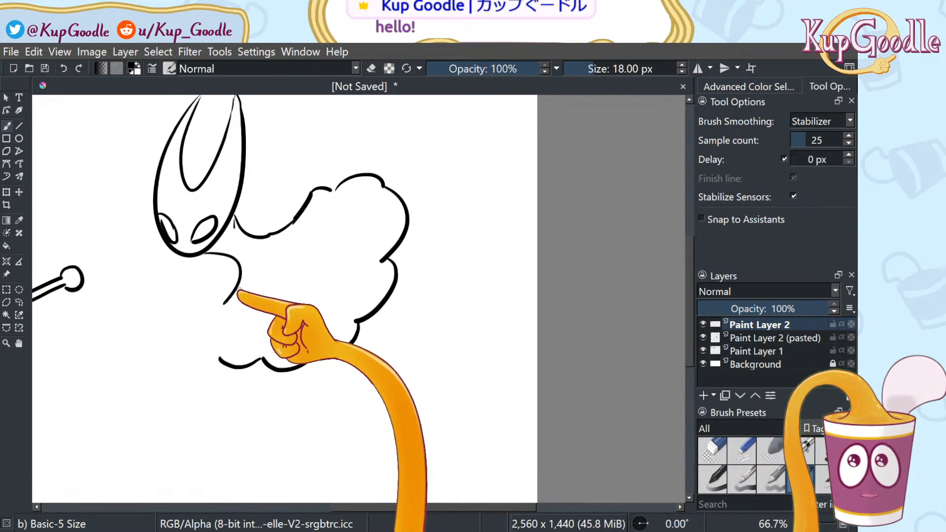
{"action": "left_click_drag", "start_coordinate": [239, 271], "coordinate": [221, 338]}
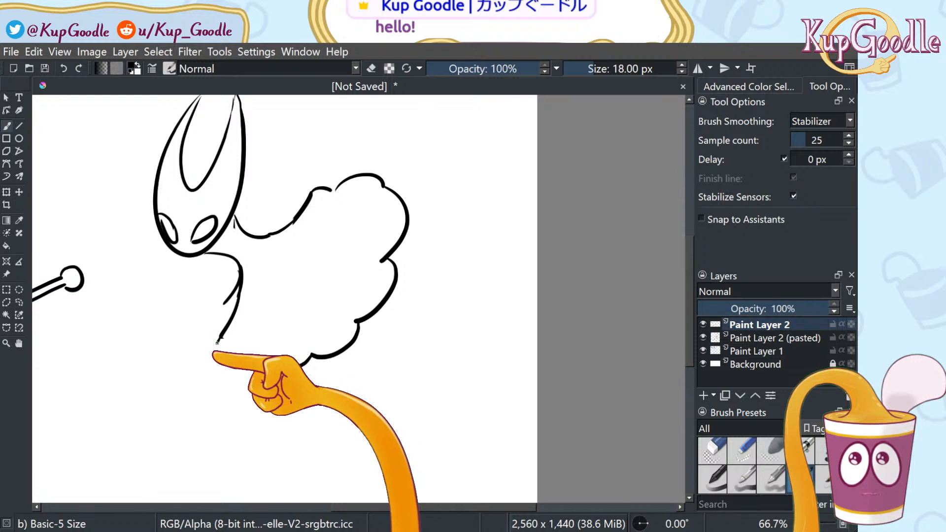
Add thin fold lines across and down the inside of the cloak
{"action": "left_click", "coordinate": [712, 449]}
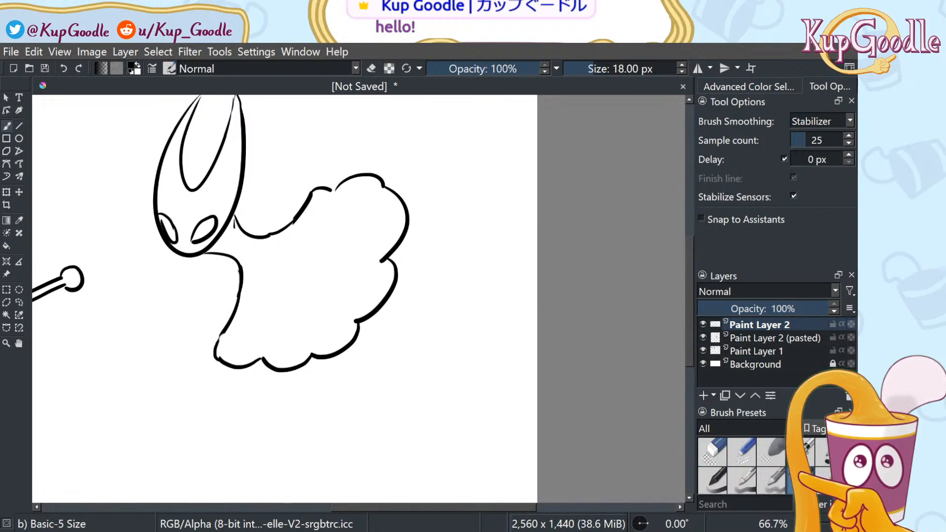
{"action": "left_click_drag", "start_coordinate": [265, 247], "coordinate": [333, 191]}
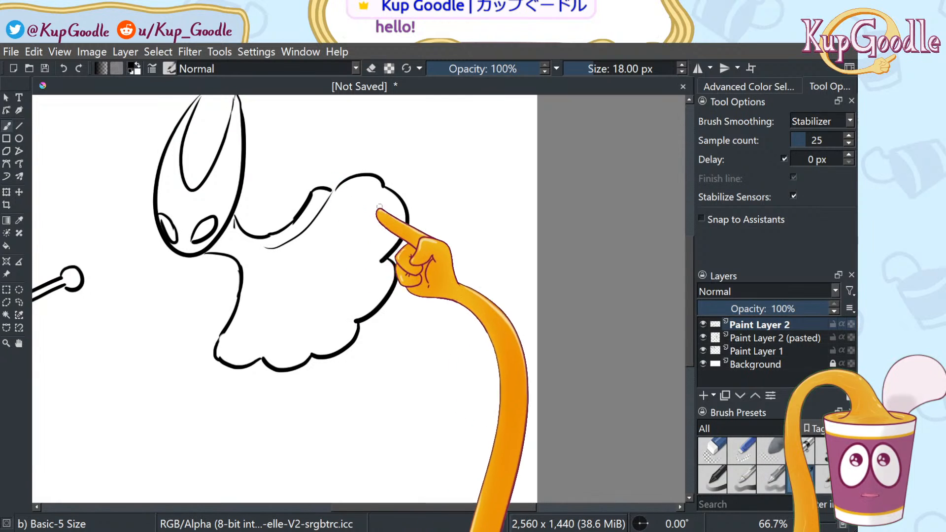
{"action": "mouse_move", "coordinate": [276, 263]}
{"action": "left_mouse_down"}
{"action": "mouse_move", "coordinate": [328, 253]}
{"action": "mouse_move", "coordinate": [392, 196]}
{"action": "left_mouse_up"}
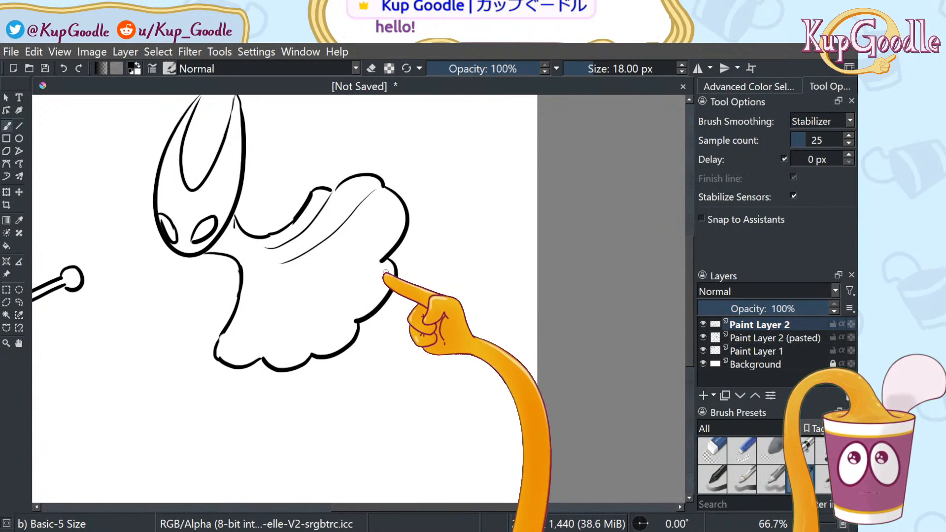
{"action": "left_click_drag", "start_coordinate": [380, 259], "coordinate": [290, 266]}
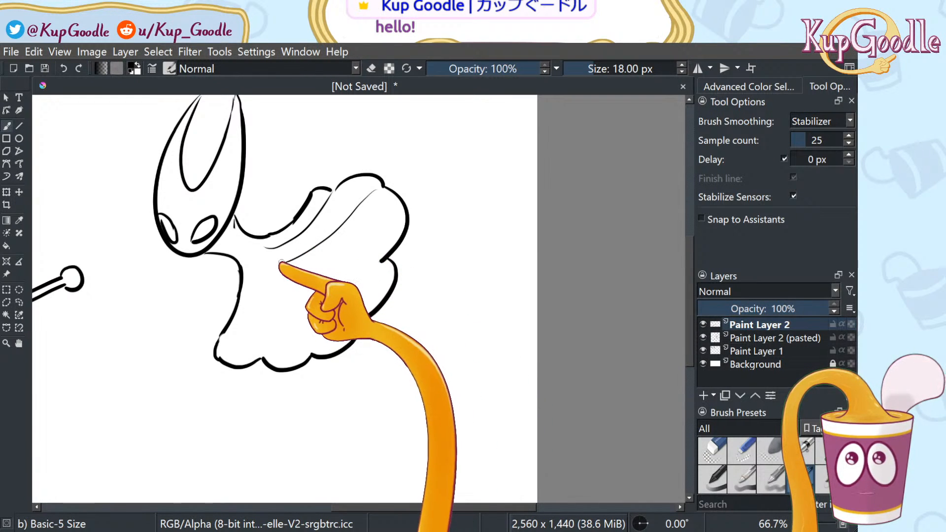
{"action": "mouse_move", "coordinate": [261, 247]}
{"action": "left_mouse_down"}
{"action": "mouse_move", "coordinate": [248, 272]}
{"action": "mouse_move", "coordinate": [264, 349]}
{"action": "left_mouse_up"}
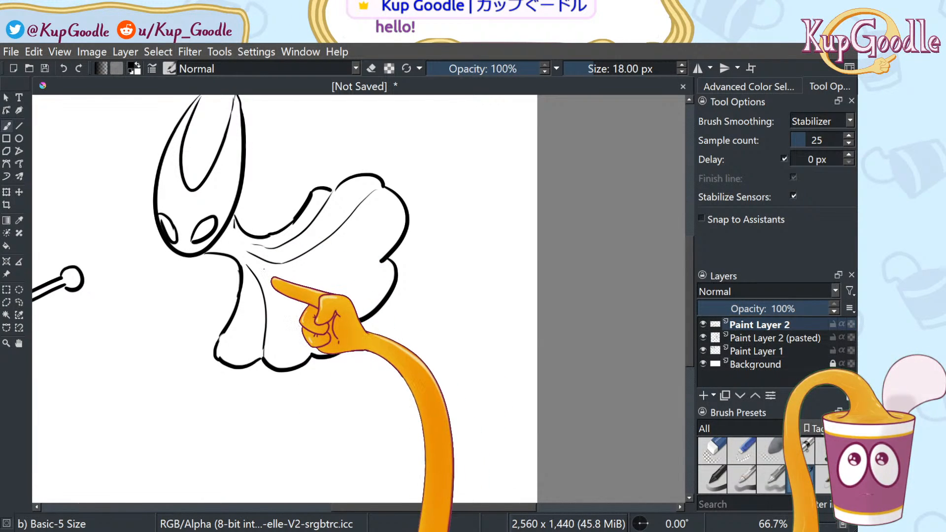
{"action": "left_click_drag", "start_coordinate": [265, 269], "coordinate": [307, 351]}
{"action": "left_click_drag", "start_coordinate": [260, 264], "coordinate": [359, 316]}
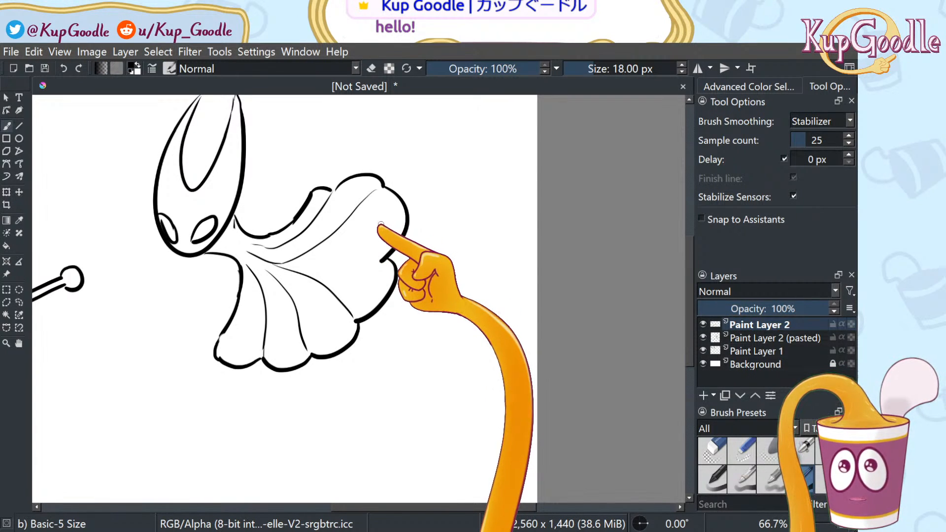
Redraw the cloak's right edge so it ends in a hook
{"action": "left_click", "coordinate": [713, 451]}
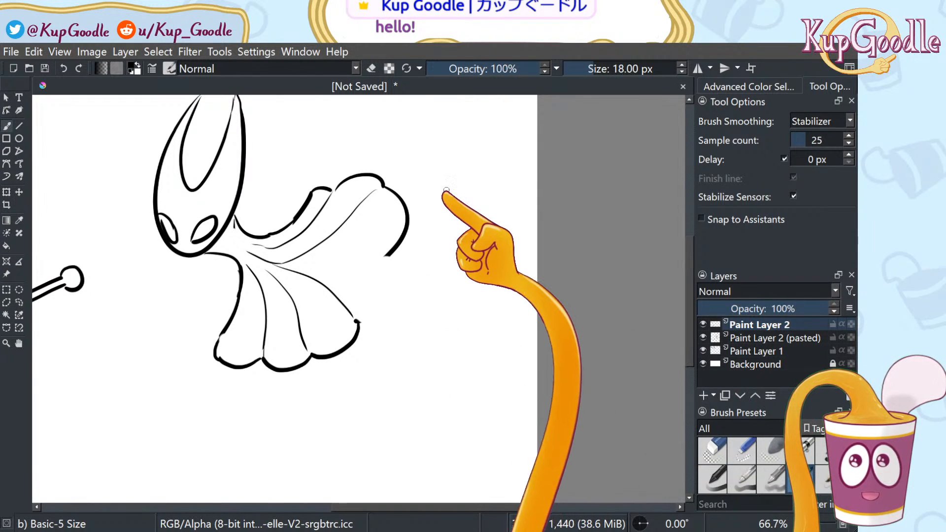
{"action": "left_click_drag", "start_coordinate": [407, 197], "coordinate": [375, 255]}
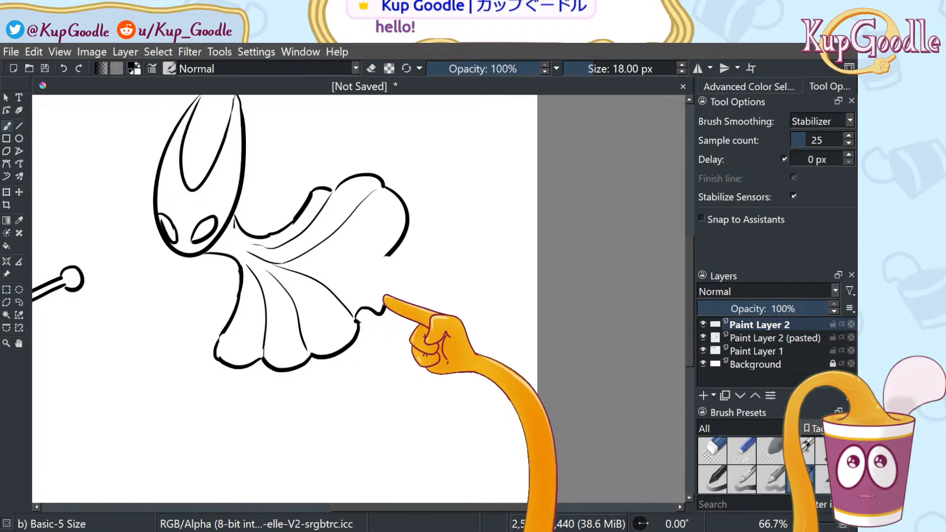
{"action": "key", "text": "ctrl+z"}
{"action": "left_click_drag", "start_coordinate": [388, 217], "coordinate": [375, 291]}
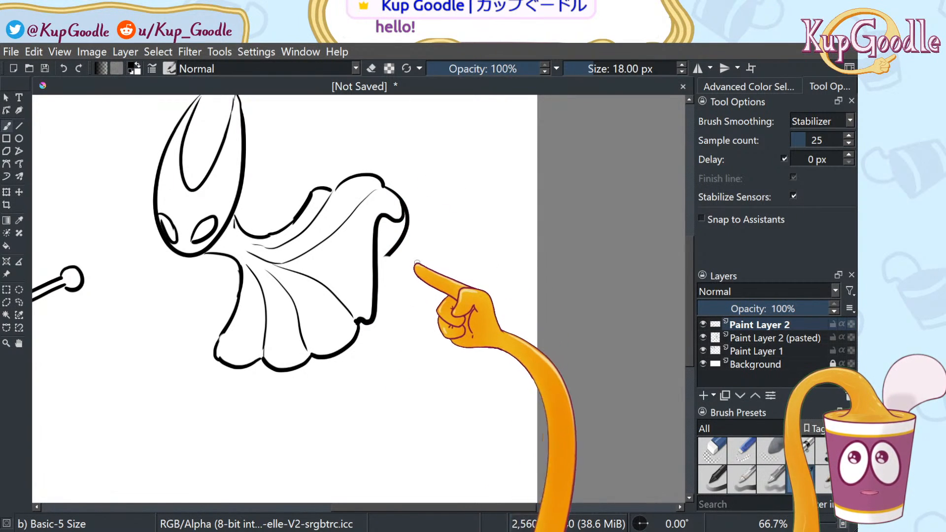
{"action": "key", "text": "ctrl+z"}
{"action": "mouse_move", "coordinate": [407, 216]}
{"action": "left_mouse_down"}
{"action": "mouse_move", "coordinate": [380, 264]}
{"action": "mouse_move", "coordinate": [376, 327]}
{"action": "mouse_move", "coordinate": [360, 326]}
{"action": "left_mouse_up"}
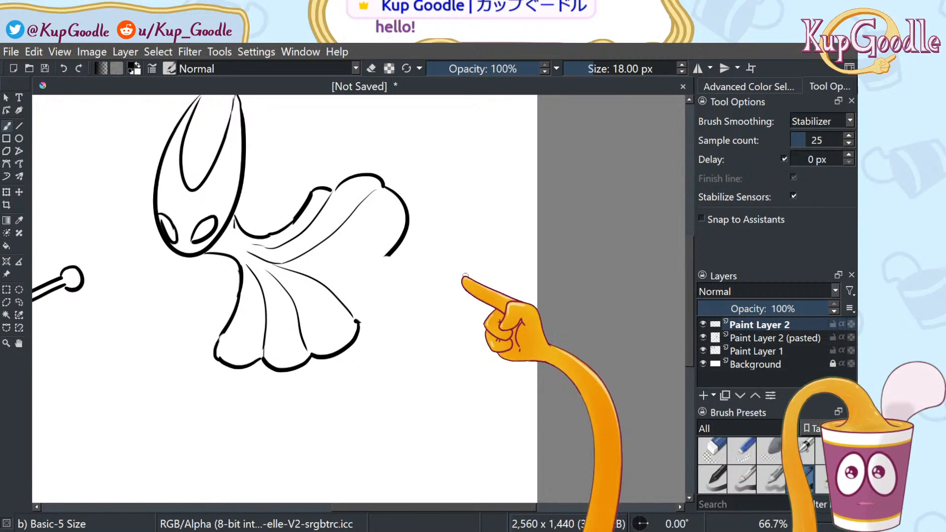
Erase the cloak's thick right outline and lower-right hem with the eraser
{"action": "left_click", "coordinate": [713, 449]}
{"action": "mouse_move", "coordinate": [389, 252]}
{"action": "left_mouse_down"}
{"action": "mouse_move", "coordinate": [411, 220]}
{"action": "mouse_move", "coordinate": [392, 189]}
{"action": "left_mouse_up"}
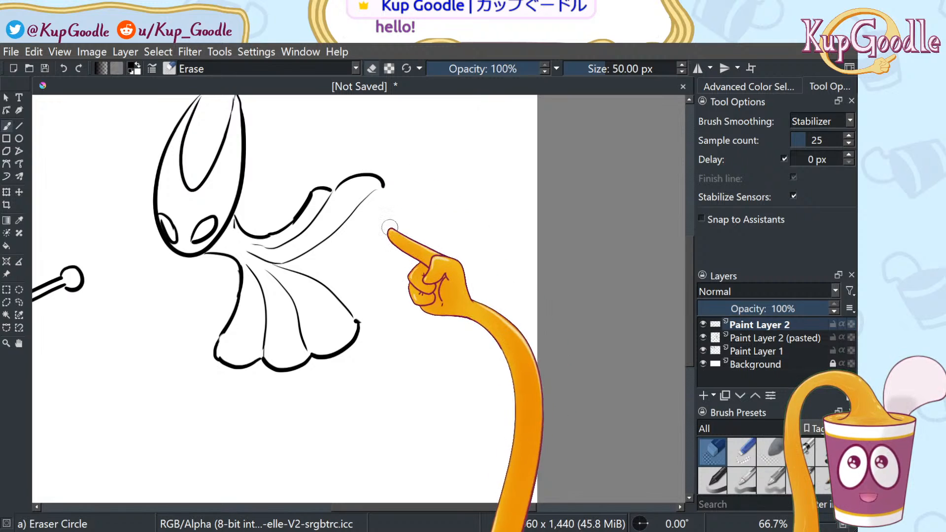
{"action": "mouse_move", "coordinate": [367, 325]}
{"action": "left_mouse_down"}
{"action": "mouse_move", "coordinate": [364, 339]}
{"action": "mouse_move", "coordinate": [320, 360]}
{"action": "mouse_move", "coordinate": [268, 370]}
{"action": "mouse_move", "coordinate": [217, 363]}
{"action": "mouse_move", "coordinate": [245, 364]}
{"action": "left_mouse_up"}
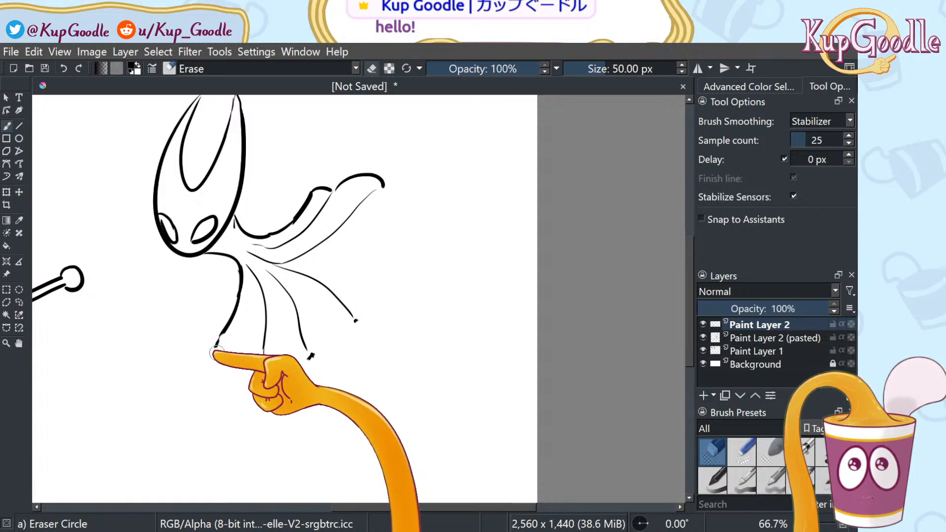
Raise stabilizer samples to 117 and redraw the bottom hem from the left fold
{"action": "left_click", "coordinate": [801, 479]}
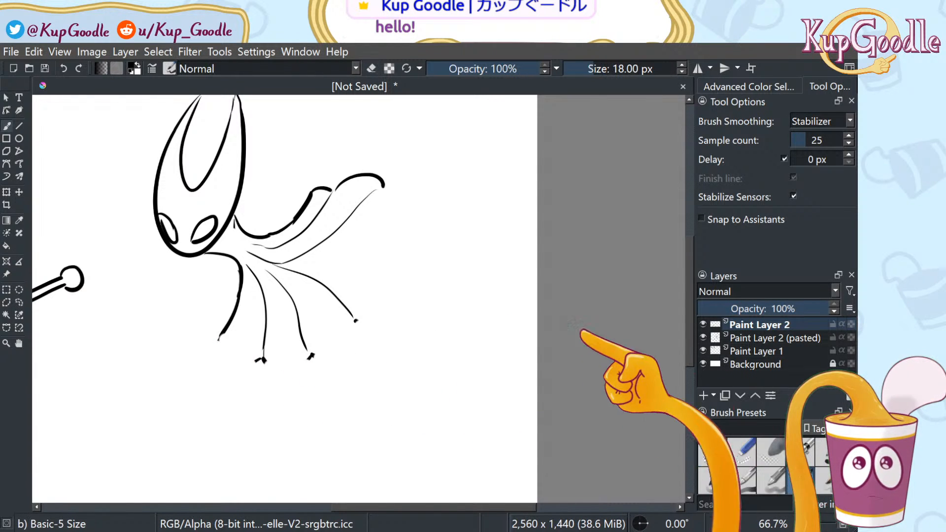
{"action": "left_click_drag", "start_coordinate": [222, 334], "coordinate": [261, 358]}
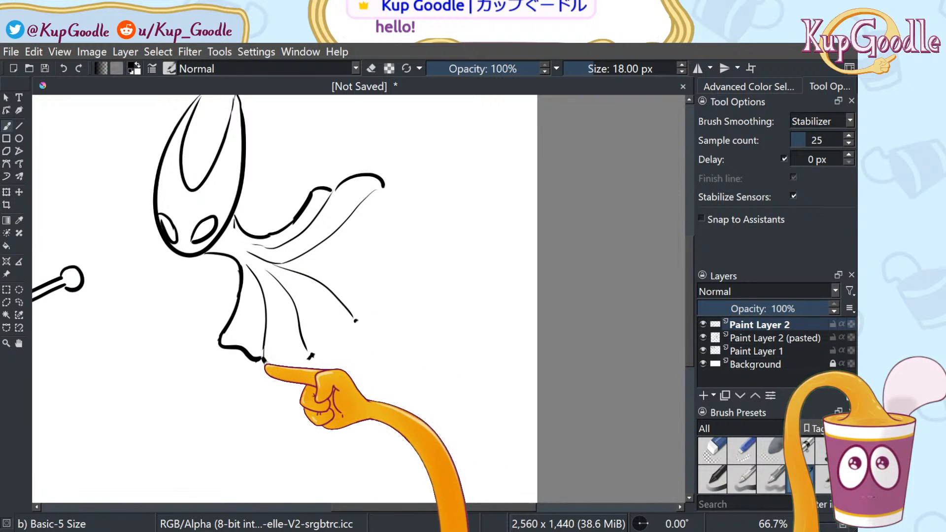
{"action": "mouse_move", "coordinate": [264, 362]}
{"action": "left_mouse_down"}
{"action": "mouse_move", "coordinate": [287, 377]}
{"action": "mouse_move", "coordinate": [335, 357]}
{"action": "mouse_move", "coordinate": [355, 322]}
{"action": "left_mouse_up"}
{"action": "key", "text": "ctrl+z"}
{"action": "left_click_drag", "start_coordinate": [312, 354], "coordinate": [328, 356]}
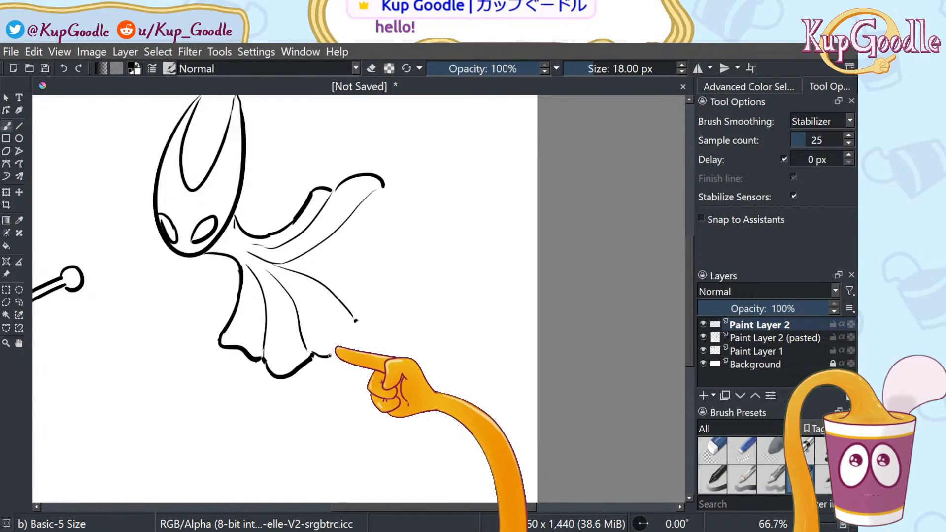
{"action": "key", "text": "ctrl+z"}
{"action": "key", "text": "ctrl+z"}
{"action": "key", "text": "ctrl+z"}
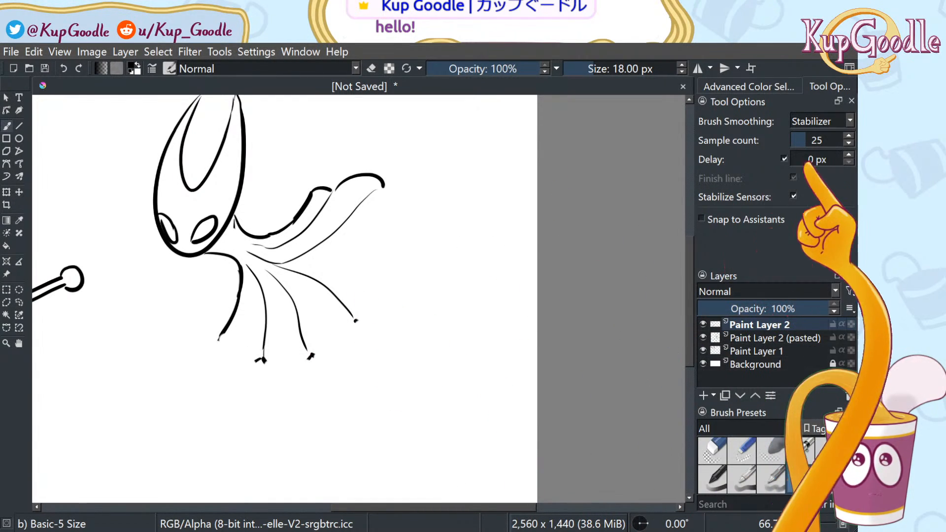
{"action": "left_click", "coordinate": [816, 141]}
{"action": "mouse_move", "coordinate": [220, 337]}
{"action": "left_mouse_down"}
{"action": "mouse_move", "coordinate": [246, 360]}
{"action": "mouse_move", "coordinate": [322, 358]}
{"action": "mouse_move", "coordinate": [387, 280]}
{"action": "mouse_move", "coordinate": [392, 227]}
{"action": "mouse_move", "coordinate": [414, 200]}
{"action": "mouse_move", "coordinate": [419, 211]}
{"action": "mouse_move", "coordinate": [385, 192]}
{"action": "mouse_move", "coordinate": [418, 211]}
{"action": "left_mouse_up"}
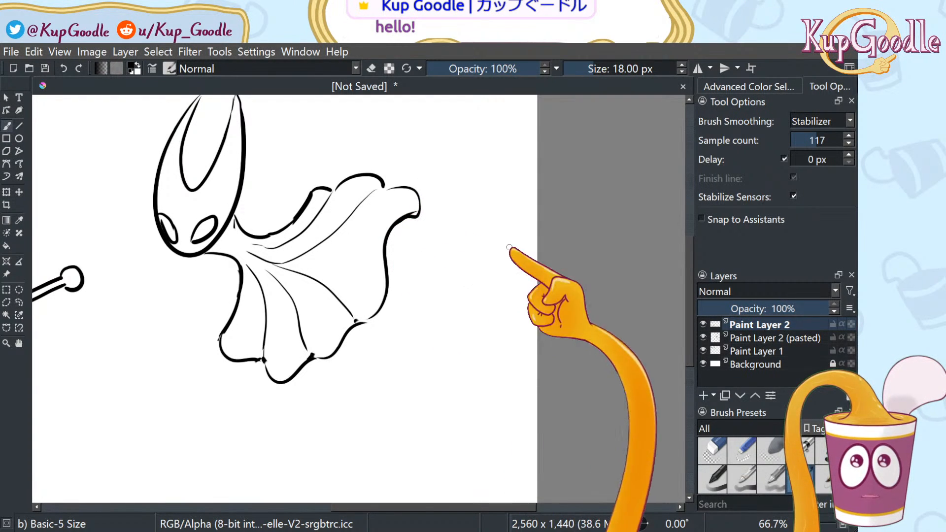
Erase a small lower-right hem segment, switching between eraser and inking brush
{"action": "left_click", "coordinate": [712, 451]}
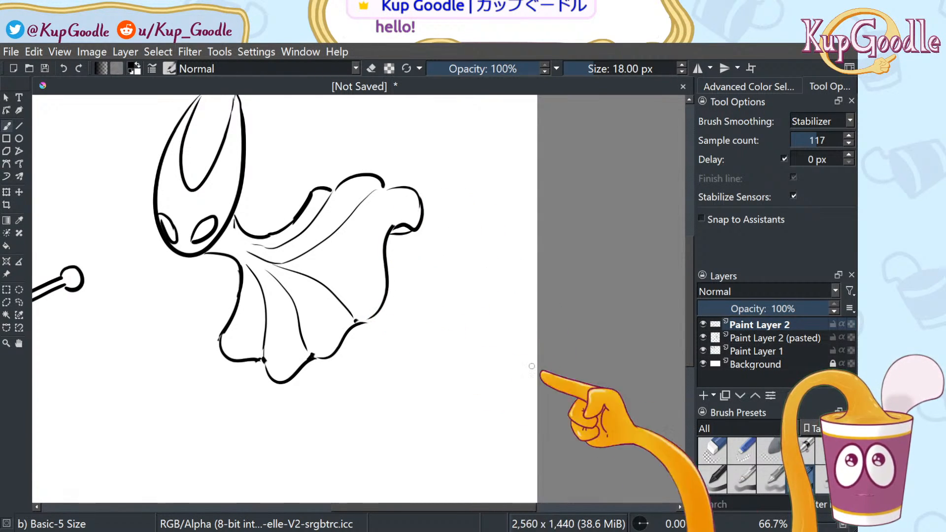
{"action": "left_click", "coordinate": [713, 451]}
{"action": "mouse_move", "coordinate": [373, 319]}
{"action": "left_mouse_down"}
{"action": "mouse_move", "coordinate": [351, 328]}
{"action": "mouse_move", "coordinate": [374, 321]}
{"action": "left_mouse_up"}
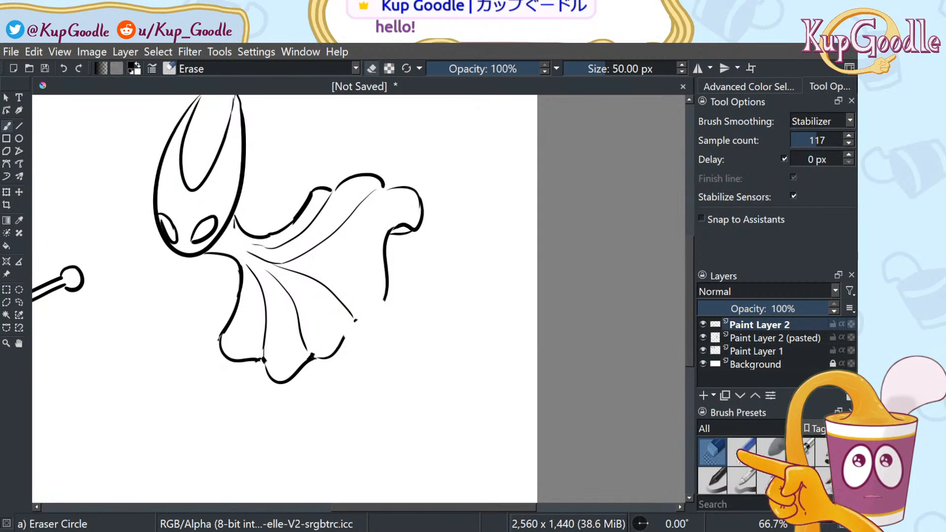
{"action": "left_click", "coordinate": [801, 477]}
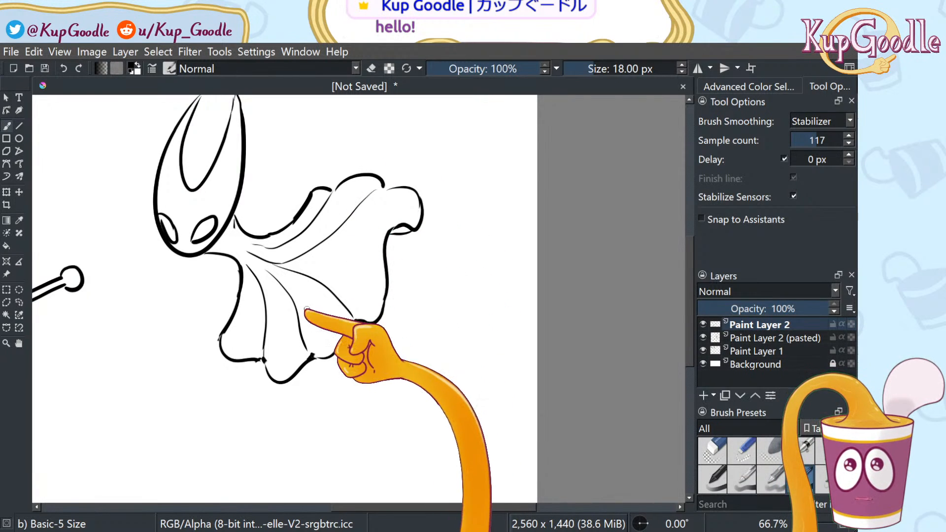
{"action": "left_click", "coordinate": [712, 450]}
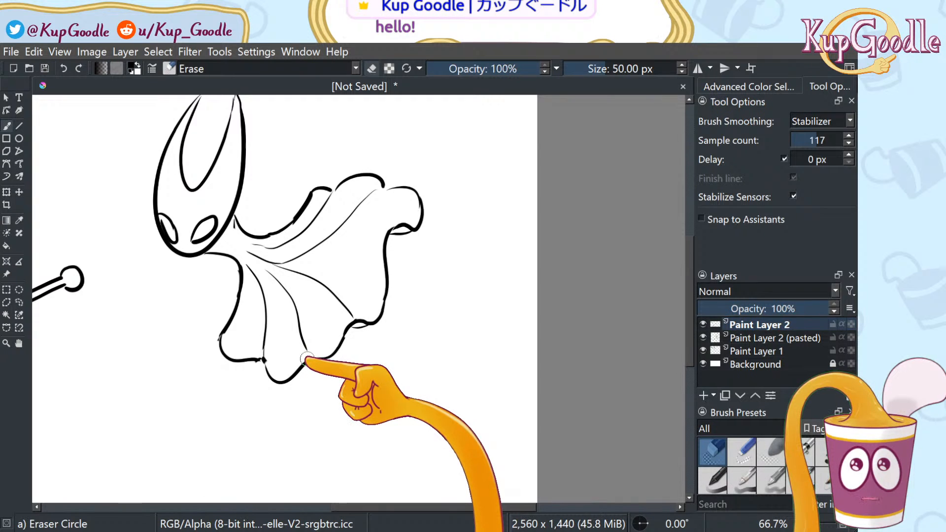
{"action": "key", "text": "/"}
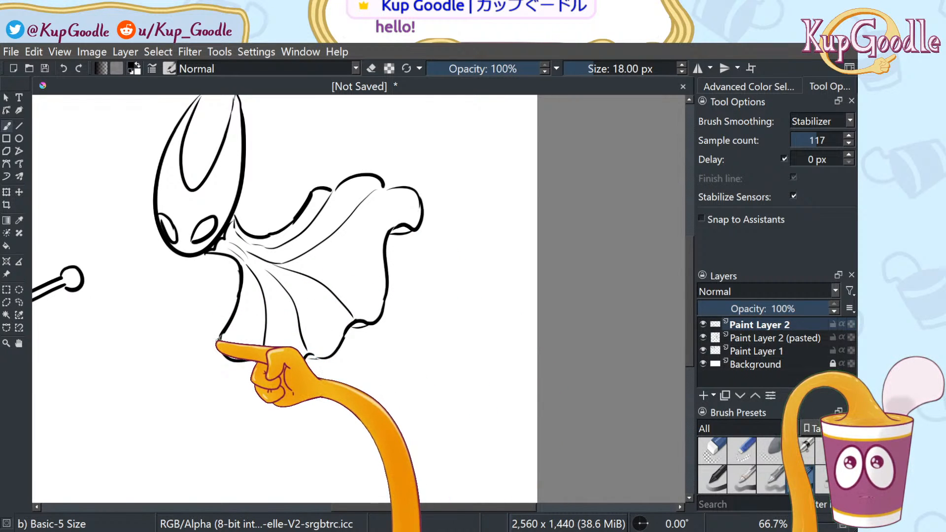
Try sketching a bent leg under the cloak, then undo it
{"action": "left_click_drag", "start_coordinate": [216, 346], "coordinate": [158, 363]}
{"action": "left_click_drag", "start_coordinate": [158, 363], "coordinate": [259, 408]}
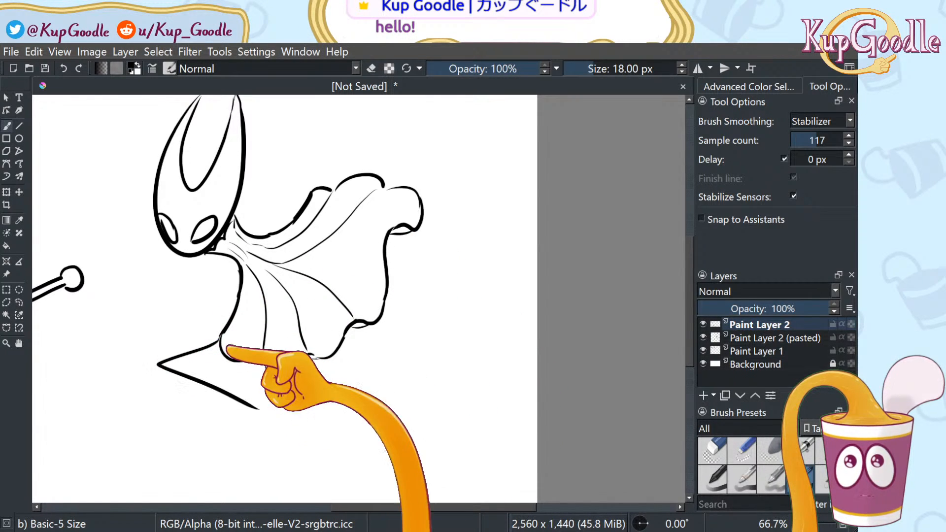
{"action": "key", "text": "ctrl+z"}
{"action": "key", "text": "ctrl+z"}
{"action": "mouse_move", "coordinate": [221, 342]}
{"action": "left_mouse_down"}
{"action": "mouse_move", "coordinate": [197, 374]}
{"action": "mouse_move", "coordinate": [271, 409]}
{"action": "left_mouse_up"}
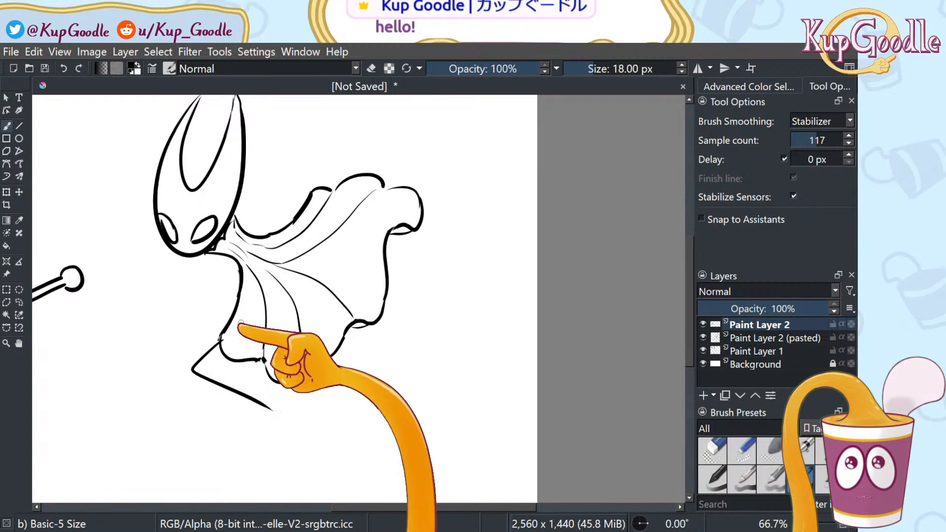
{"action": "key", "text": "ctrl+z"}
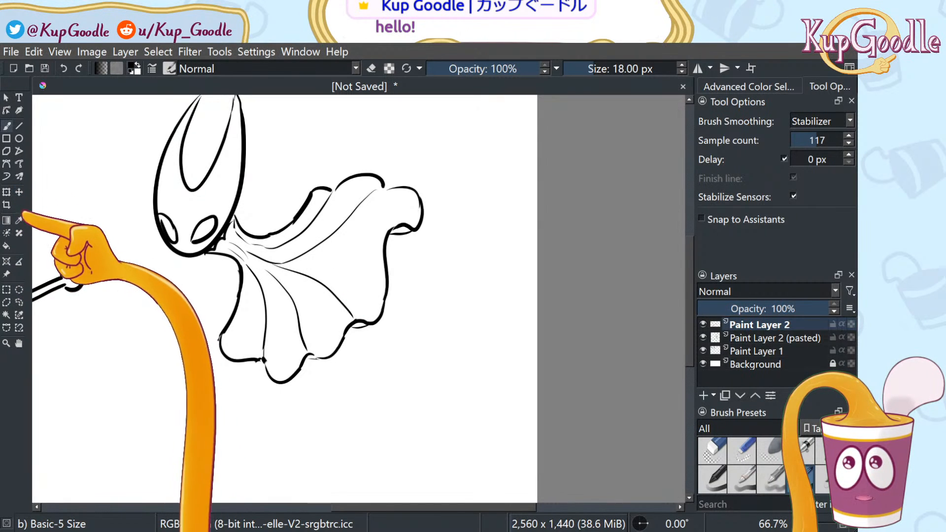
Lasso the lower cloak, shear, rotate and squash it, then undo the transform
{"action": "left_click", "coordinate": [21, 303]}
{"action": "mouse_move", "coordinate": [315, 397]}
{"action": "left_mouse_down"}
{"action": "mouse_move", "coordinate": [313, 370]}
{"action": "mouse_move", "coordinate": [269, 286]}
{"action": "mouse_move", "coordinate": [212, 266]}
{"action": "mouse_move", "coordinate": [207, 274]}
{"action": "mouse_move", "coordinate": [274, 424]}
{"action": "mouse_move", "coordinate": [314, 398]}
{"action": "left_mouse_up"}
{"action": "left_click", "coordinate": [18, 192]}
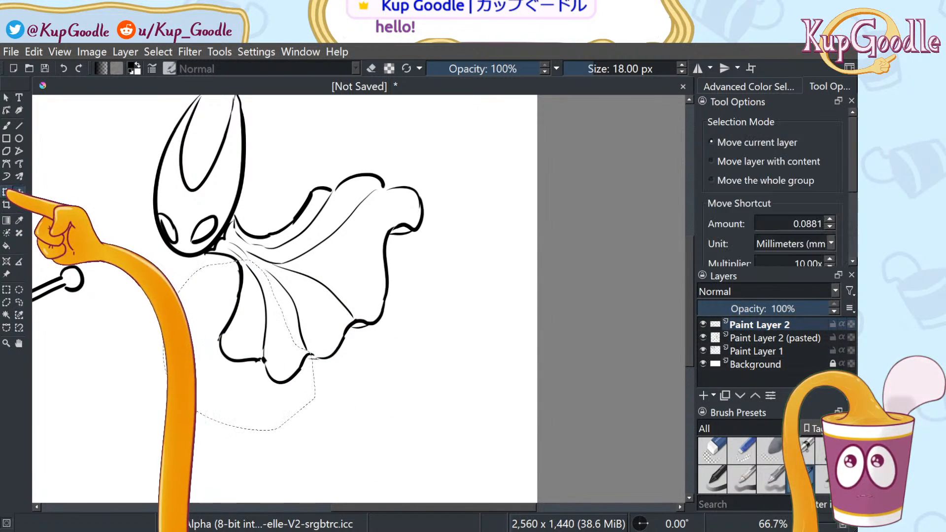
{"action": "left_click", "coordinate": [6, 192]}
{"action": "left_click_drag", "start_coordinate": [198, 434], "coordinate": [185, 386]}
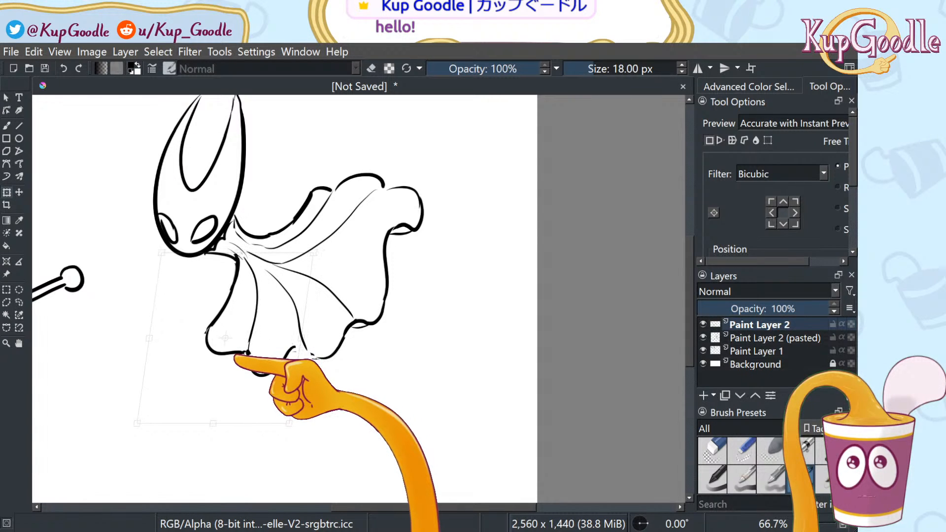
{"action": "left_click_drag", "start_coordinate": [249, 357], "coordinate": [234, 350]}
{"action": "mouse_move", "coordinate": [297, 426]}
{"action": "left_mouse_down"}
{"action": "mouse_move", "coordinate": [307, 427]}
{"action": "mouse_move", "coordinate": [293, 419]}
{"action": "mouse_move", "coordinate": [298, 425]}
{"action": "left_mouse_up"}
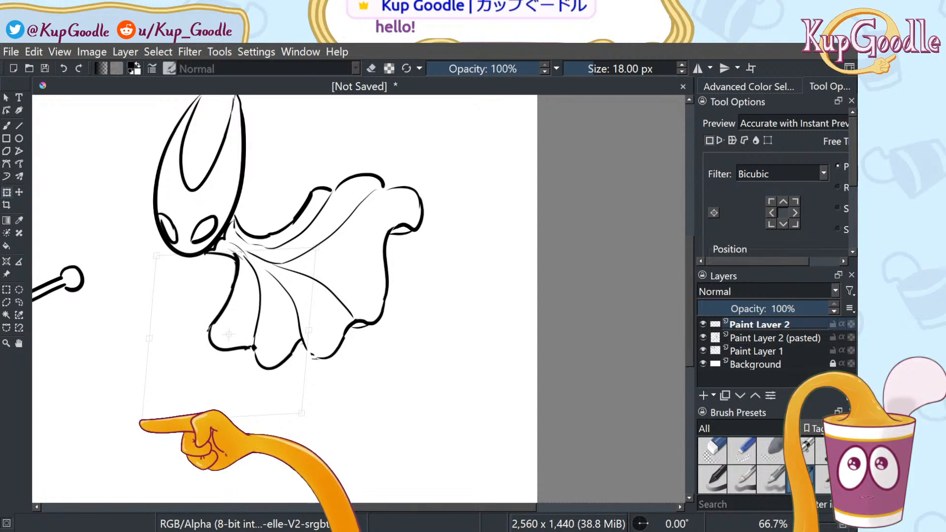
{"action": "left_click_drag", "start_coordinate": [164, 436], "coordinate": [160, 408]}
{"action": "left_click_drag", "start_coordinate": [237, 251], "coordinate": [231, 257]}
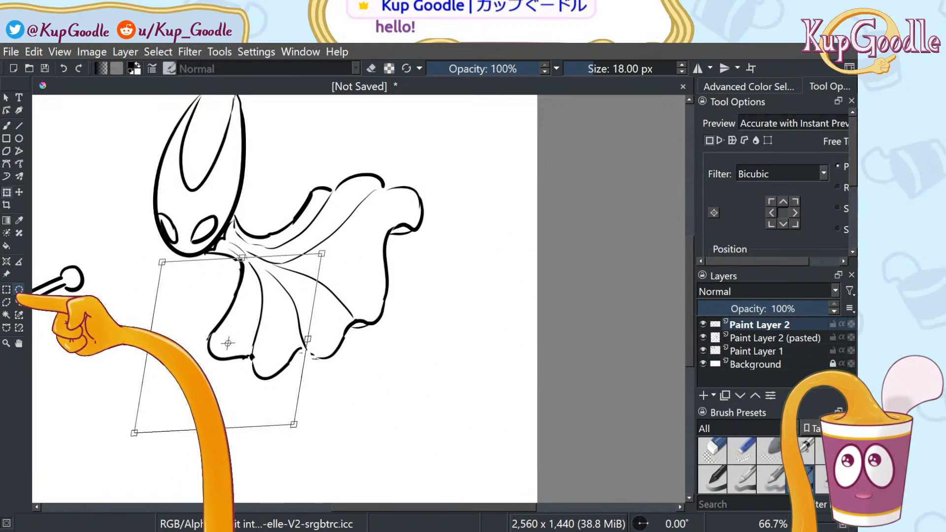
{"action": "left_click", "coordinate": [19, 302]}
{"action": "left_click", "coordinate": [77, 306]}
{"action": "key", "text": "ctrl+z"}
{"action": "key", "text": "ctrl+z"}
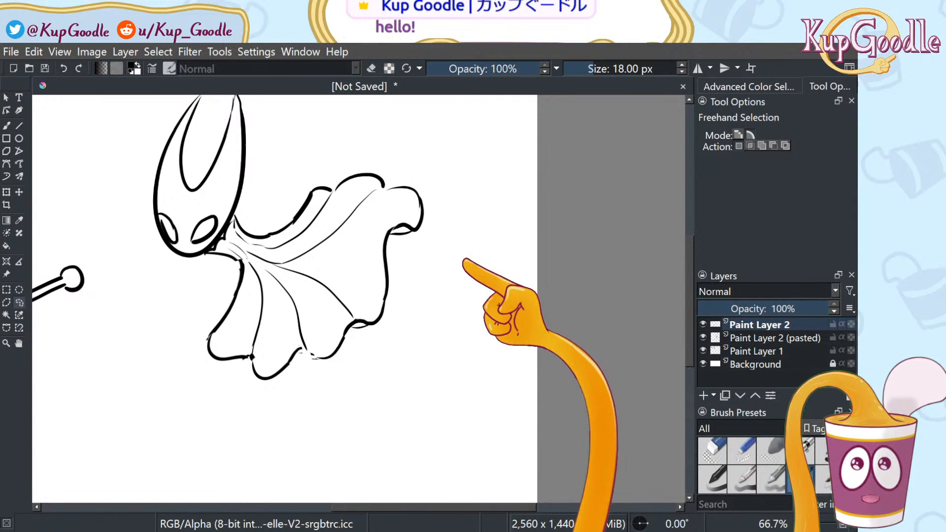
Erase the lower tip of the bent leg line
{"action": "key", "text": "b"}
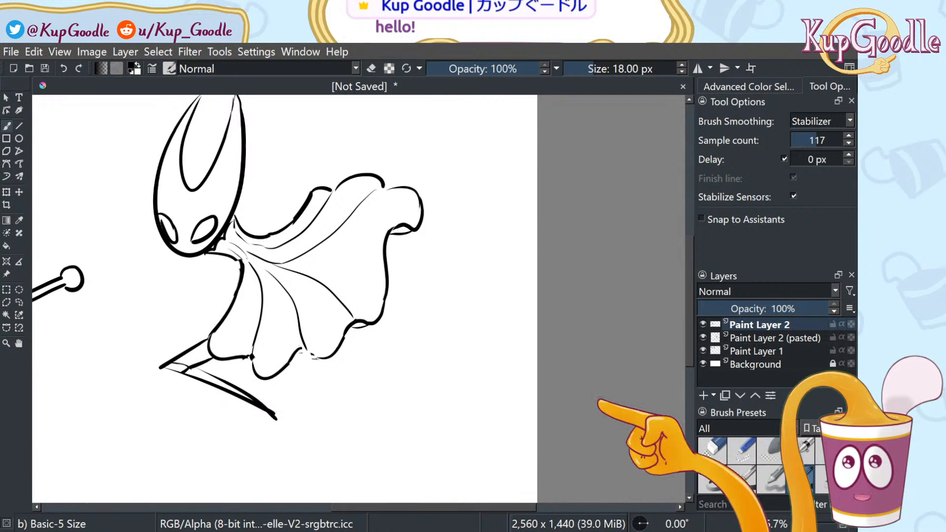
{"action": "key", "text": "/"}
{"action": "left_click_drag", "start_coordinate": [271, 418], "coordinate": [259, 414]}
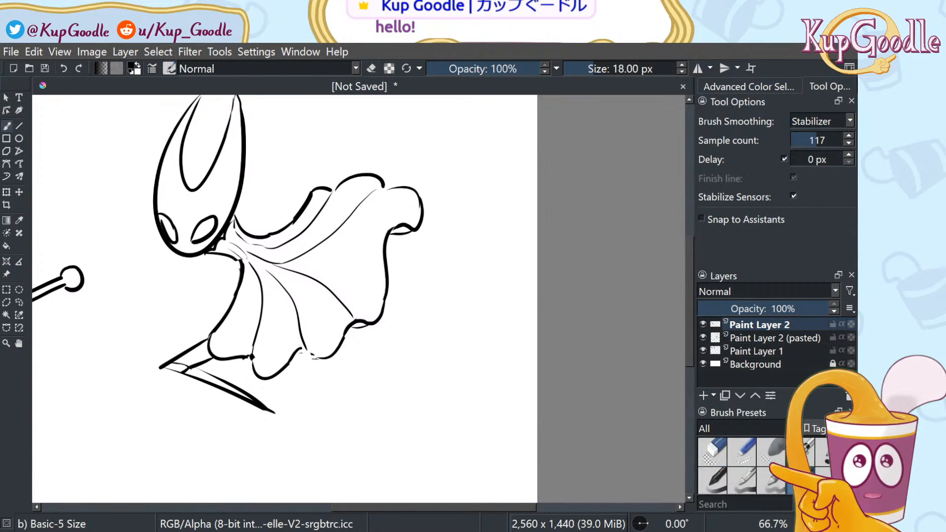
Draw a long double-lined rear leg down-right from the cloak's edge, then zoom out
{"action": "left_click_drag", "start_coordinate": [350, 331], "coordinate": [424, 480]}
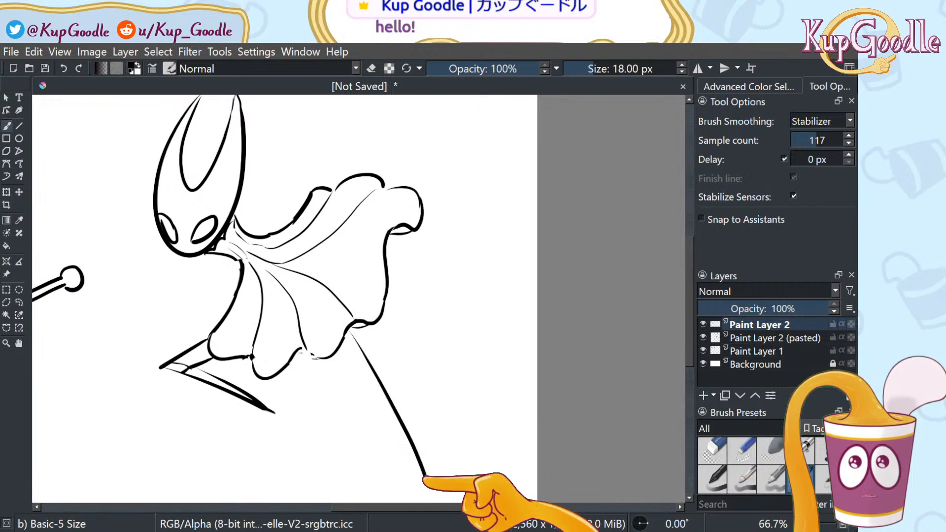
{"action": "left_click_drag", "start_coordinate": [342, 346], "coordinate": [427, 488]}
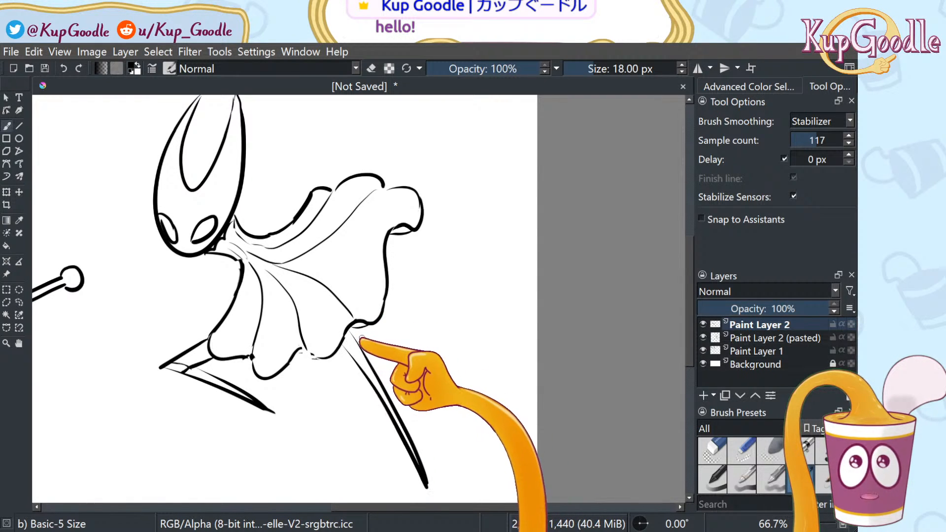
{"action": "left_click", "coordinate": [713, 450]}
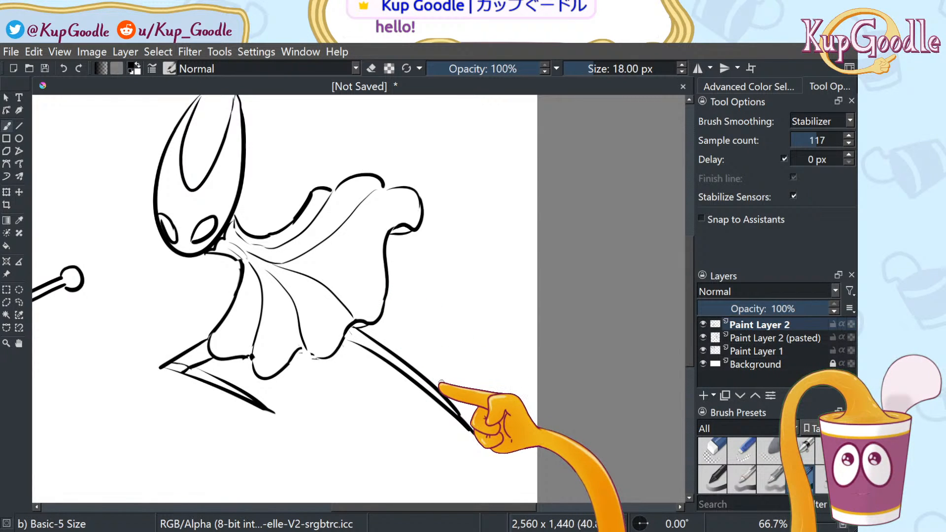
{"action": "key", "text": "ctrl+z"}
{"action": "key", "text": "ctrl+z"}
{"action": "key", "text": "ctrl+z"}
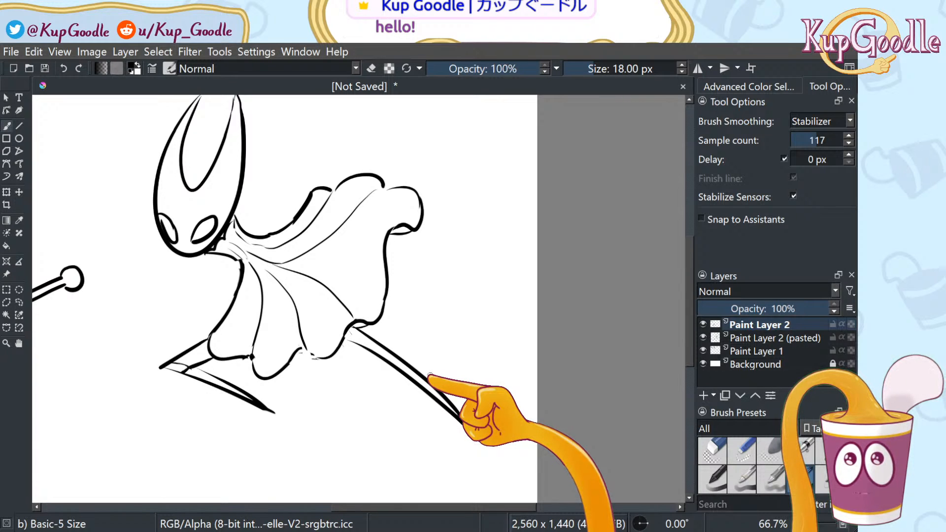
{"action": "key", "text": "minus"}
{"action": "key", "text": "minus"}
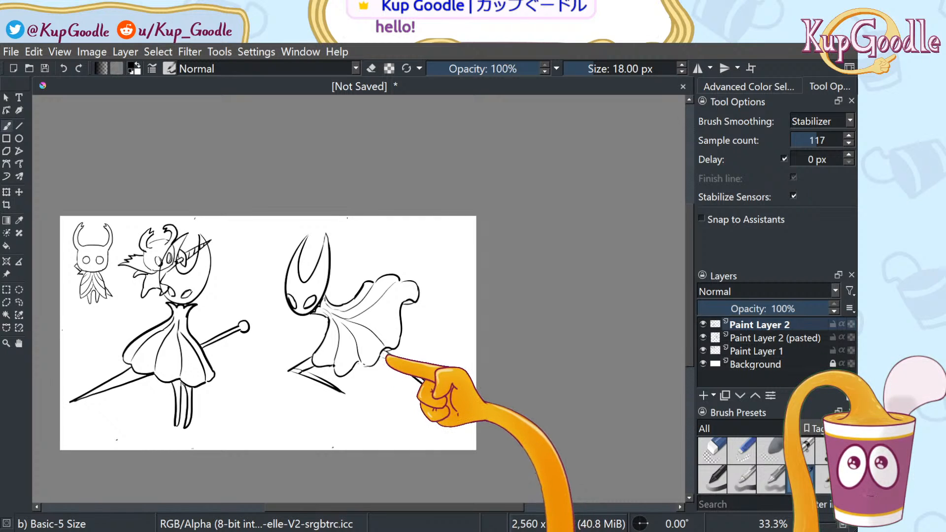
Select the rear leg and rotate and nudge it into a new position
{"action": "key", "text": "plus"}
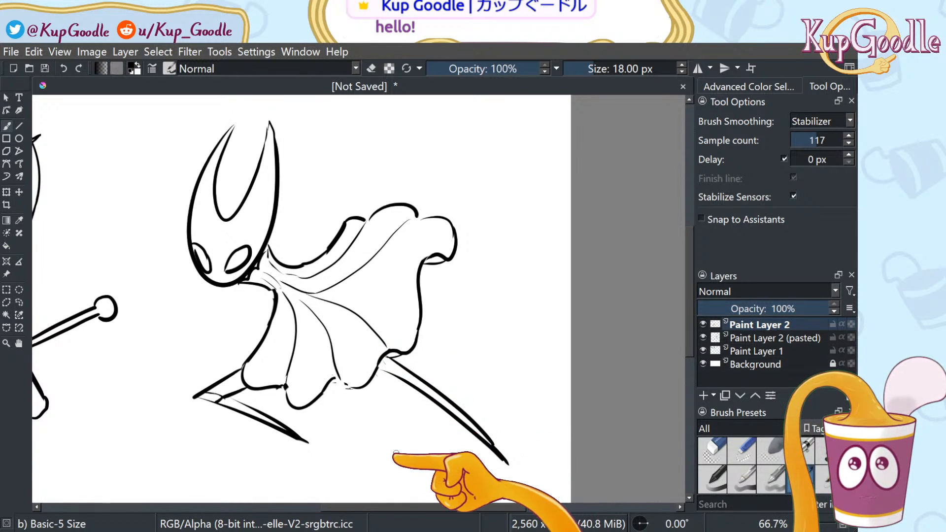
{"action": "key", "text": "minus"}
{"action": "key", "text": "plus"}
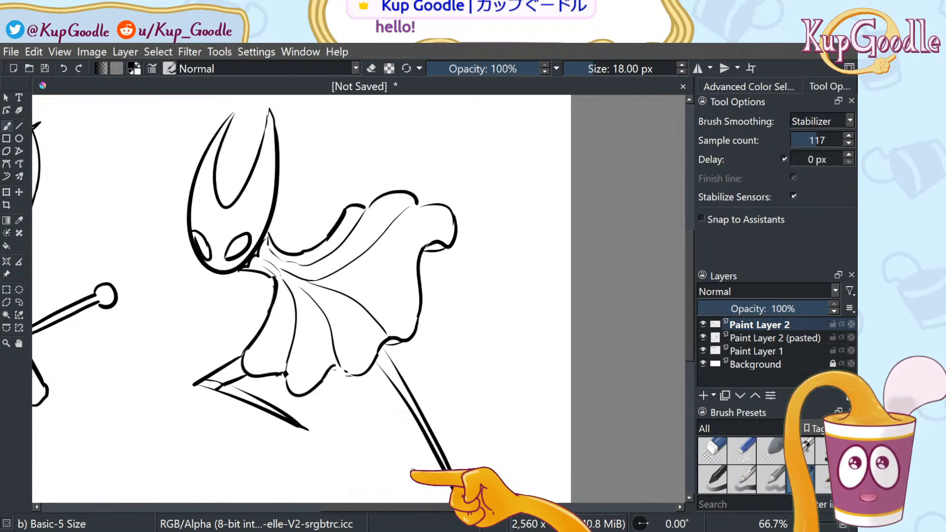
{"action": "key", "text": "minus"}
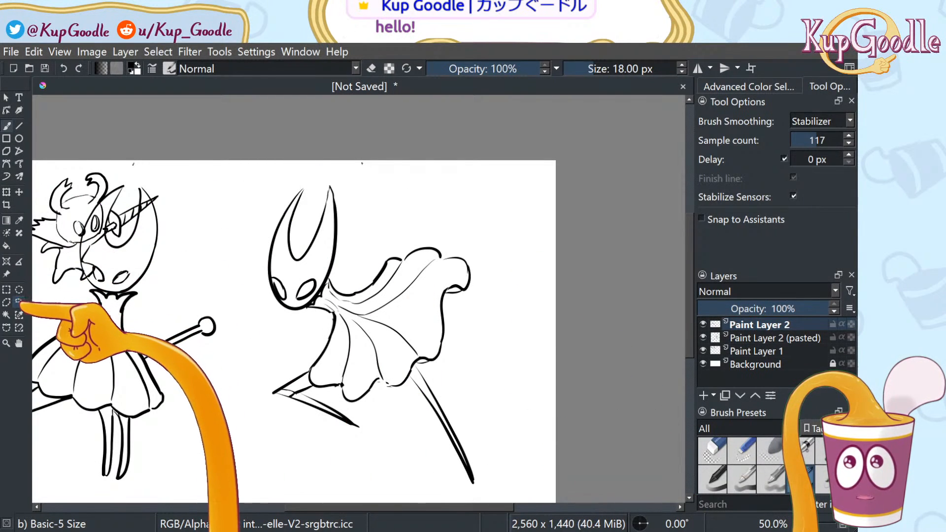
{"action": "left_click", "coordinate": [19, 302]}
{"action": "mouse_move", "coordinate": [434, 478]}
{"action": "left_mouse_down"}
{"action": "mouse_move", "coordinate": [464, 418]}
{"action": "mouse_move", "coordinate": [414, 367]}
{"action": "left_mouse_up"}
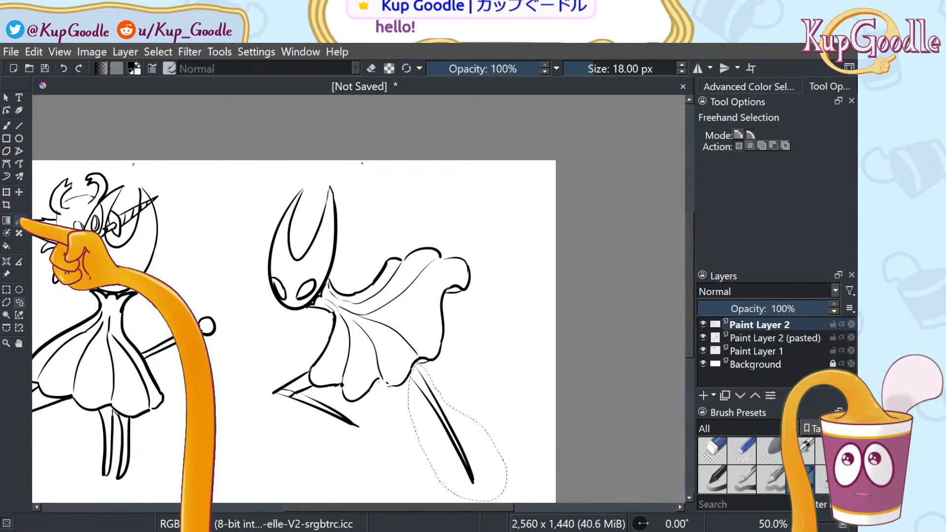
{"action": "key", "text": "ctrl+t"}
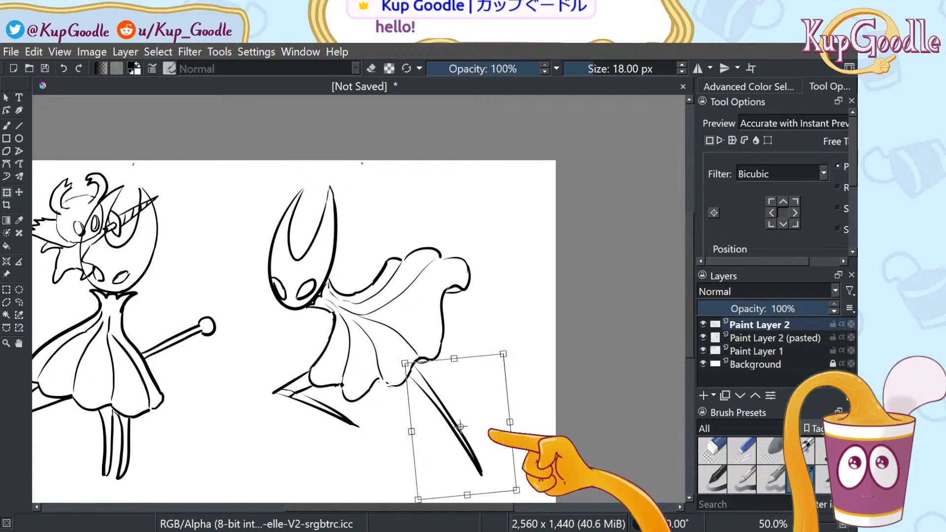
{"action": "left_click_drag", "start_coordinate": [518, 352], "coordinate": [513, 344]}
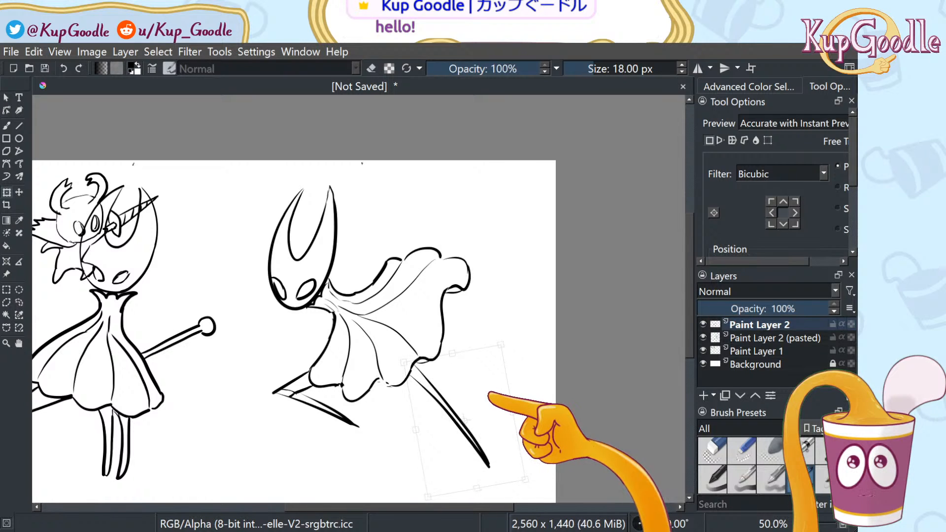
{"action": "key", "text": "ctrl+z"}
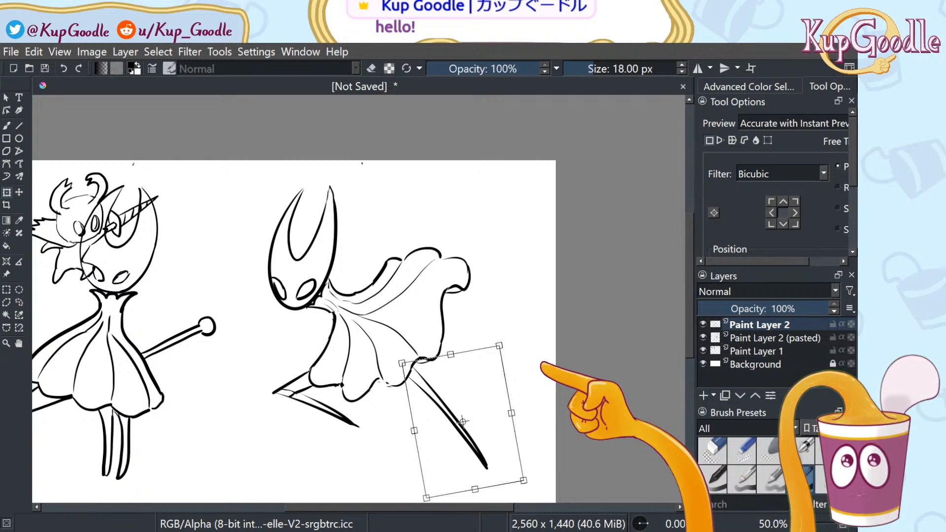
{"action": "left_click_drag", "start_coordinate": [486, 384], "coordinate": [488, 373]}
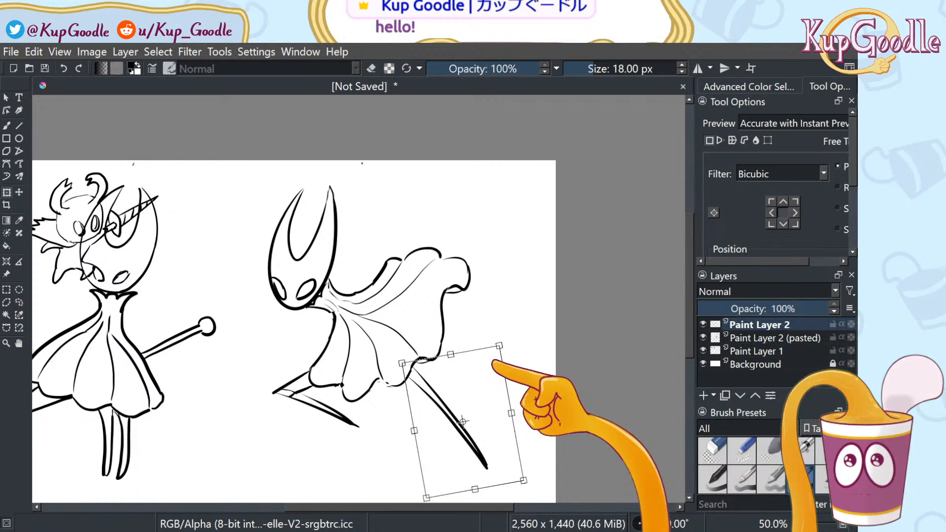
{"action": "left_click", "coordinate": [18, 302]}
{"action": "mouse_move", "coordinate": [410, 364]}
{"action": "left_mouse_down"}
{"action": "mouse_move", "coordinate": [473, 486]}
{"action": "mouse_move", "coordinate": [414, 365]}
{"action": "left_mouse_up"}
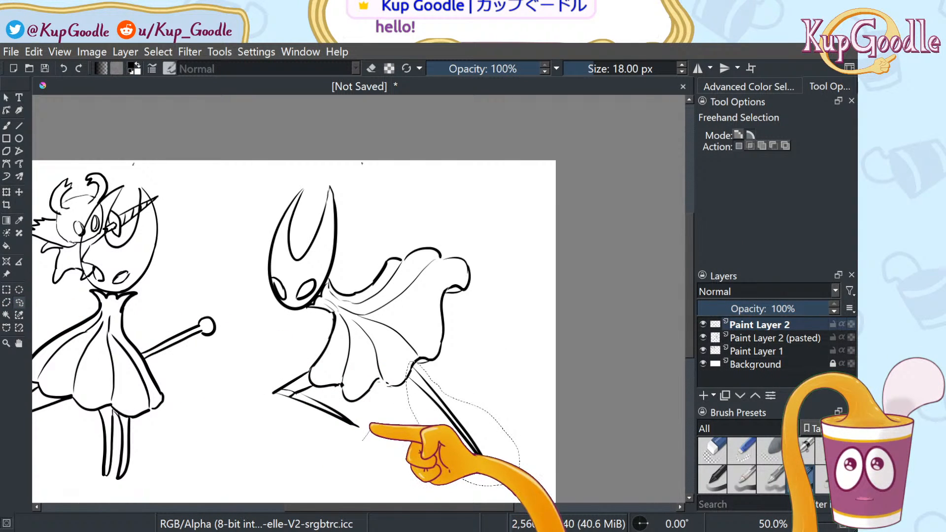
Rotate the front leg's lower stroke up to meet the knee, commit, and deselect
{"action": "mouse_move", "coordinate": [371, 429]}
{"action": "left_mouse_down"}
{"action": "mouse_move", "coordinate": [296, 396]}
{"action": "mouse_move", "coordinate": [284, 411]}
{"action": "mouse_move", "coordinate": [361, 441]}
{"action": "left_mouse_up"}
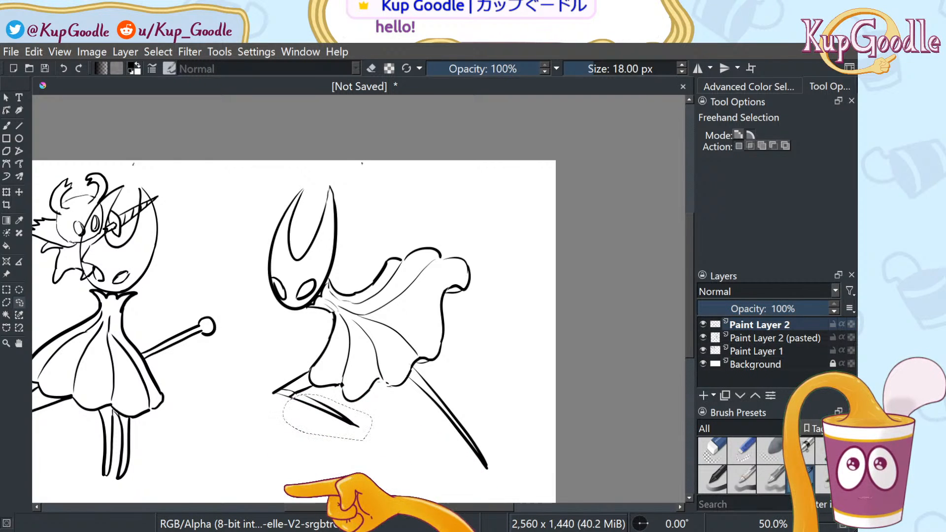
{"action": "scroll", "coordinate": [306, 475], "scroll_direction": "up", "scroll_amount": 1}
{"action": "scroll", "coordinate": [306, 475], "scroll_direction": "up", "scroll_amount": 1}
{"action": "key", "text": "ctrl+z"}
{"action": "mouse_move", "coordinate": [331, 384]}
{"action": "left_mouse_down"}
{"action": "mouse_move", "coordinate": [354, 395]}
{"action": "mouse_move", "coordinate": [412, 349]}
{"action": "mouse_move", "coordinate": [274, 321]}
{"action": "mouse_move", "coordinate": [315, 375]}
{"action": "left_mouse_up"}
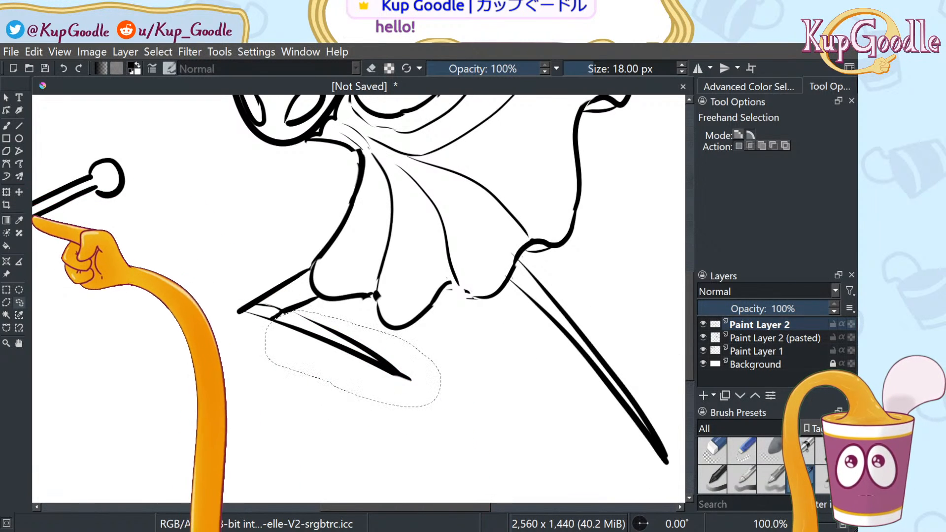
{"action": "left_click", "coordinate": [6, 192]}
{"action": "left_click_drag", "start_coordinate": [452, 311], "coordinate": [442, 299]}
{"action": "left_click_drag", "start_coordinate": [401, 358], "coordinate": [404, 349]}
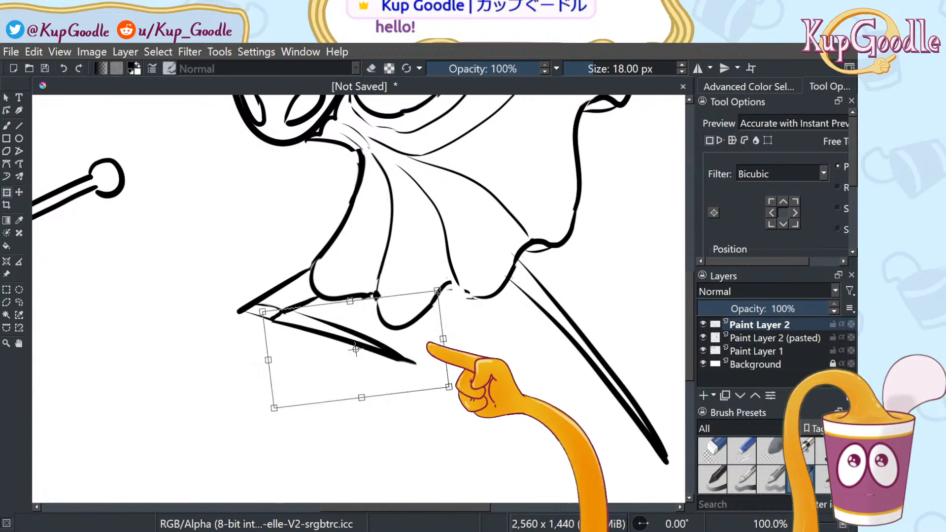
{"action": "scroll", "coordinate": [512, 268], "scroll_direction": "down", "scroll_amount": 2}
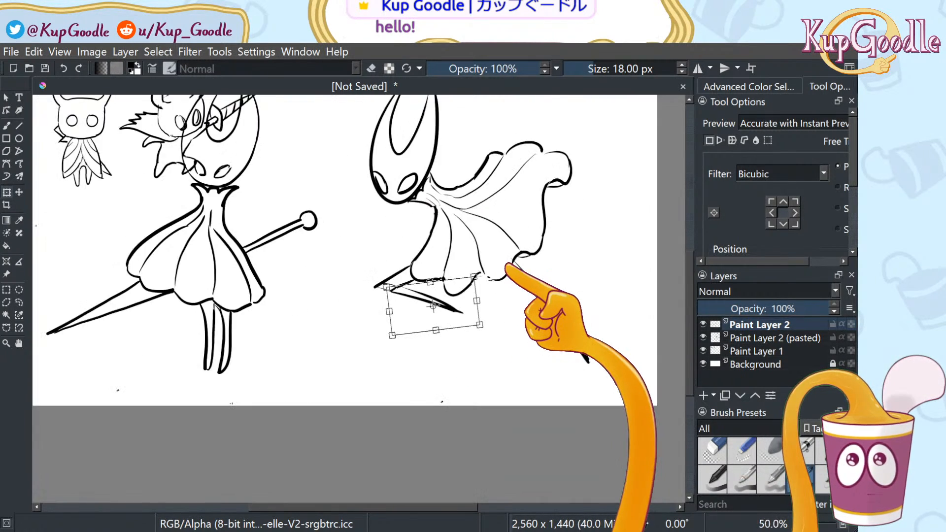
{"action": "key", "text": "ctrl+z"}
{"action": "key", "text": "ctrl+z"}
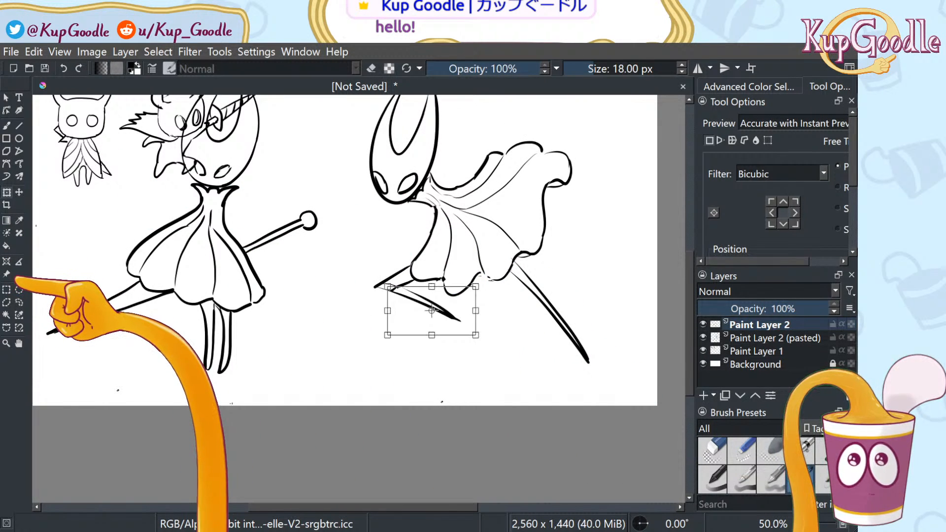
{"action": "key", "text": "ctrl+shift+z"}
{"action": "key", "text": "ctrl+shift+z"}
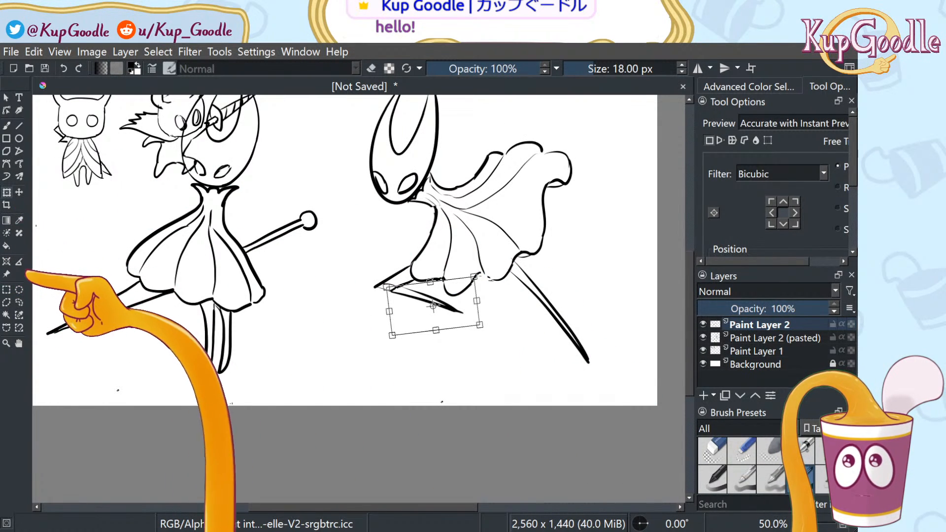
{"action": "left_click", "coordinate": [19, 302]}
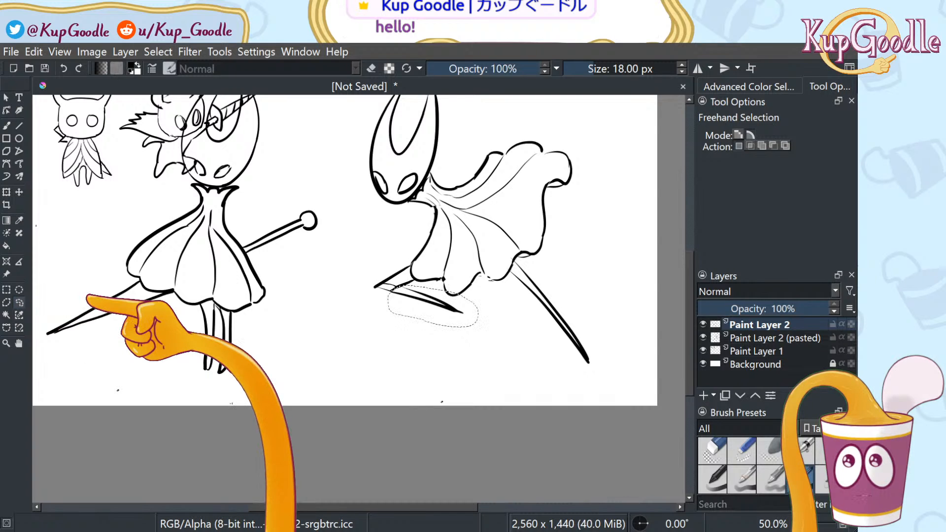
{"action": "key", "text": "ctrl+shift+a"}
Add a short ink line along the skirt hem
{"action": "key", "text": "b"}
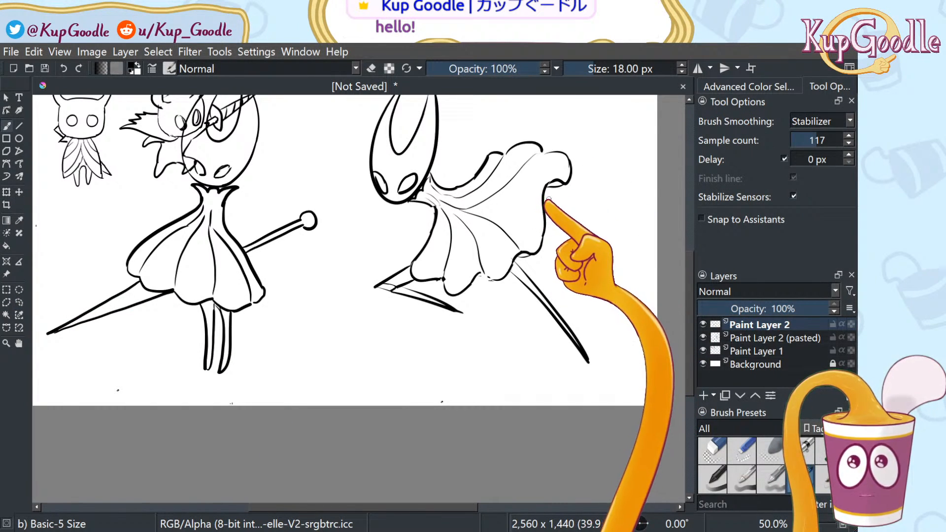
{"action": "left_click_drag", "start_coordinate": [545, 193], "coordinate": [571, 192]}
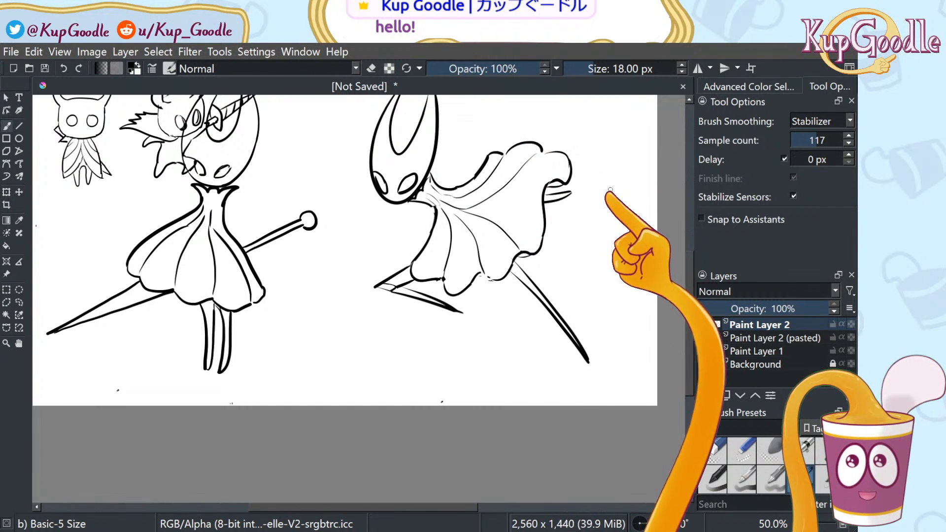
{"action": "scroll", "coordinate": [370, 225], "scroll_direction": "down", "scroll_amount": 1}
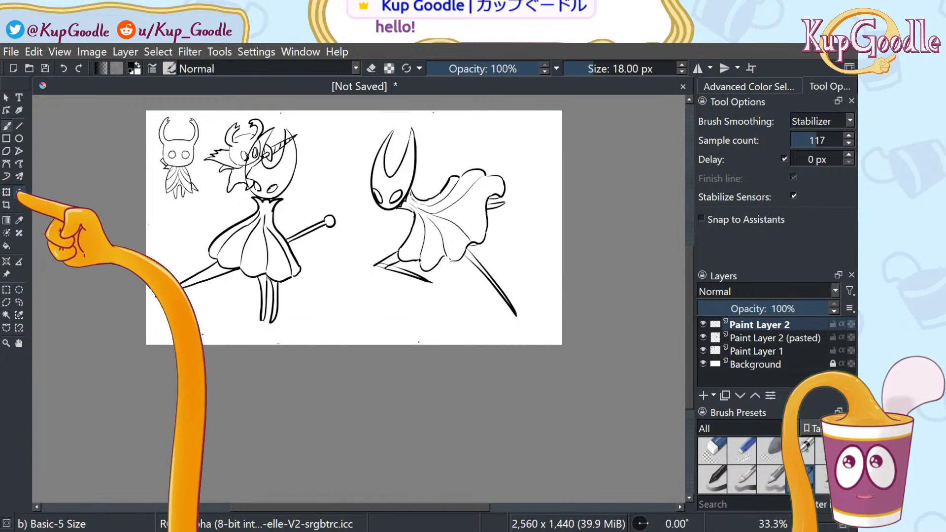
Move the second figure left onto the first and add a stroke at the petal edge
{"action": "left_click", "coordinate": [7, 192]}
{"action": "left_click_drag", "start_coordinate": [524, 275], "coordinate": [420, 334]}
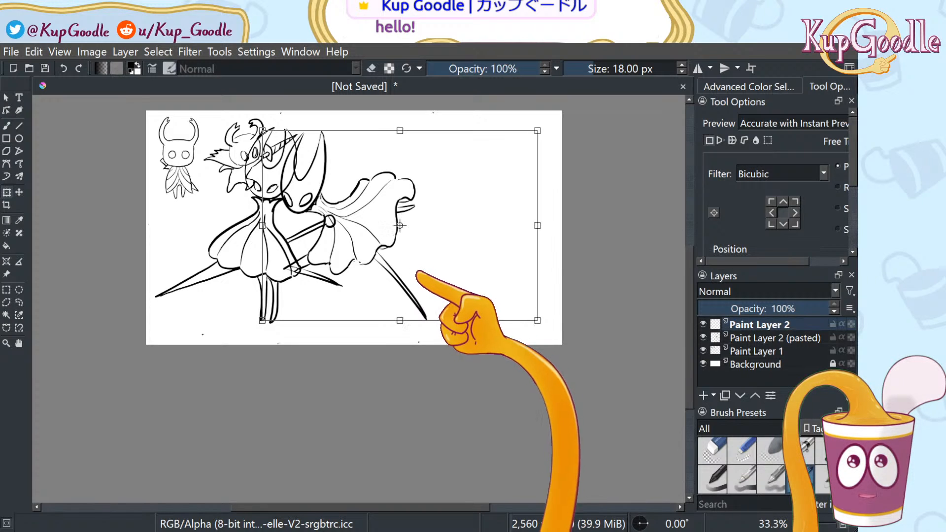
{"action": "key", "text": "b"}
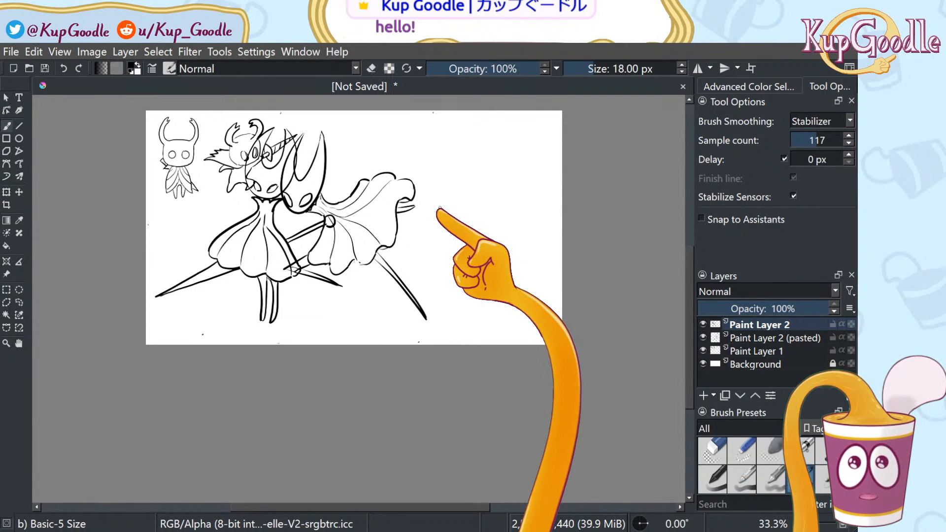
{"action": "scroll", "coordinate": [443, 197], "scroll_direction": "up", "scroll_amount": 1}
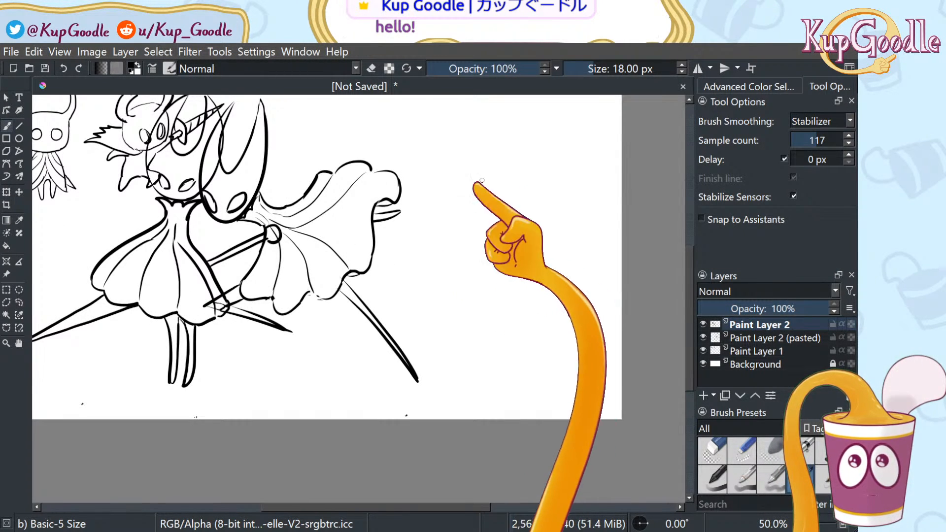
{"action": "left_click_drag", "start_coordinate": [395, 218], "coordinate": [445, 239]}
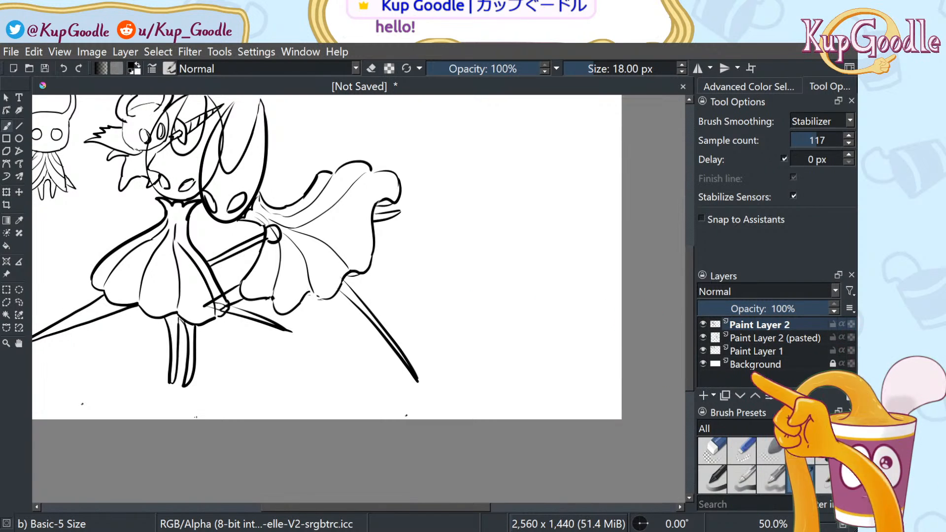
On a new Paint Layer 3, draw the needle's long upper edge from the cloak rightward
{"action": "left_click", "coordinate": [704, 395]}
{"action": "left_click_drag", "start_coordinate": [282, 162], "coordinate": [563, 258]}
{"action": "key", "text": "ctrl+z"}
{"action": "left_click_drag", "start_coordinate": [275, 171], "coordinate": [564, 282]}
{"action": "key", "text": "ctrl+z"}
{"action": "left_click_drag", "start_coordinate": [269, 168], "coordinate": [605, 289]}
{"action": "key", "text": "ctrl+z"}
{"action": "left_click_drag", "start_coordinate": [280, 165], "coordinate": [584, 259]}
{"action": "key", "text": "ctrl+z"}
{"action": "left_click_drag", "start_coordinate": [282, 171], "coordinate": [600, 285]}
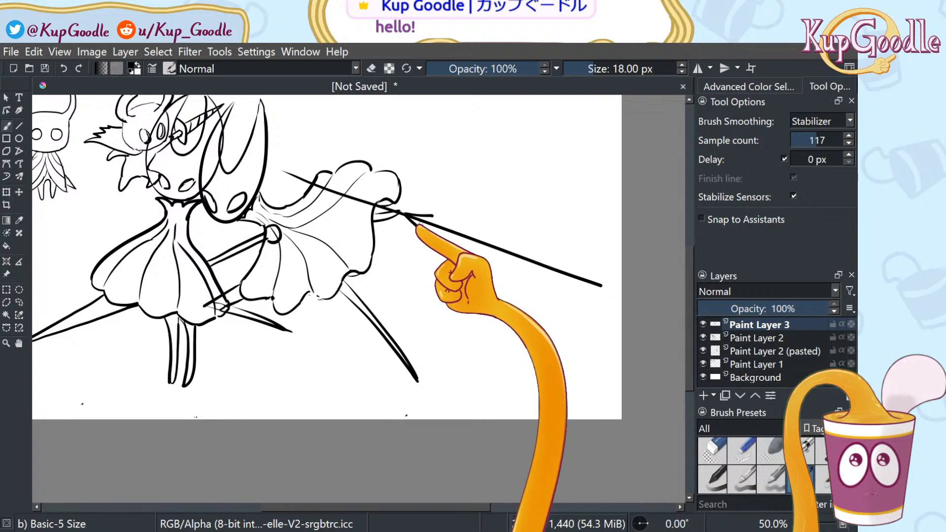
Try small strokes near the cloak edge and a curve below the needle, undoing misfits
{"action": "left_click_drag", "start_coordinate": [412, 237], "coordinate": [447, 252]}
{"action": "key", "text": "ctrl+z"}
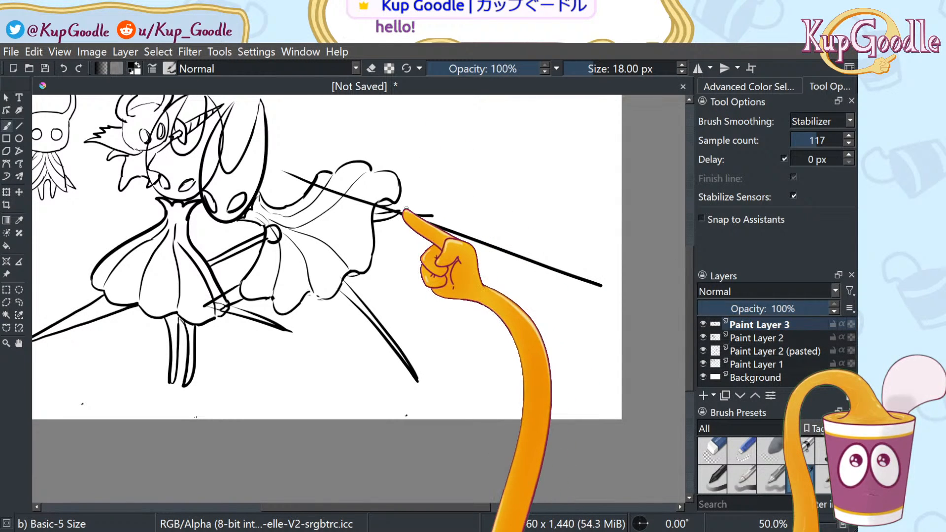
{"action": "scroll", "coordinate": [350, 184], "scroll_direction": "up", "scroll_amount": 3}
{"action": "key", "text": "ctrl+z"}
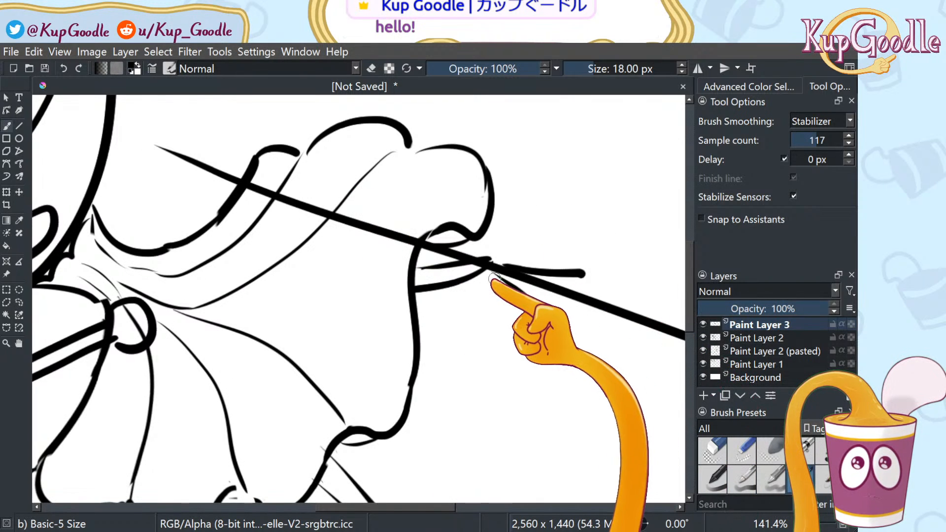
{"action": "mouse_move", "coordinate": [486, 265]}
{"action": "left_mouse_down"}
{"action": "mouse_move", "coordinate": [532, 317]}
{"action": "mouse_move", "coordinate": [574, 316]}
{"action": "left_mouse_up"}
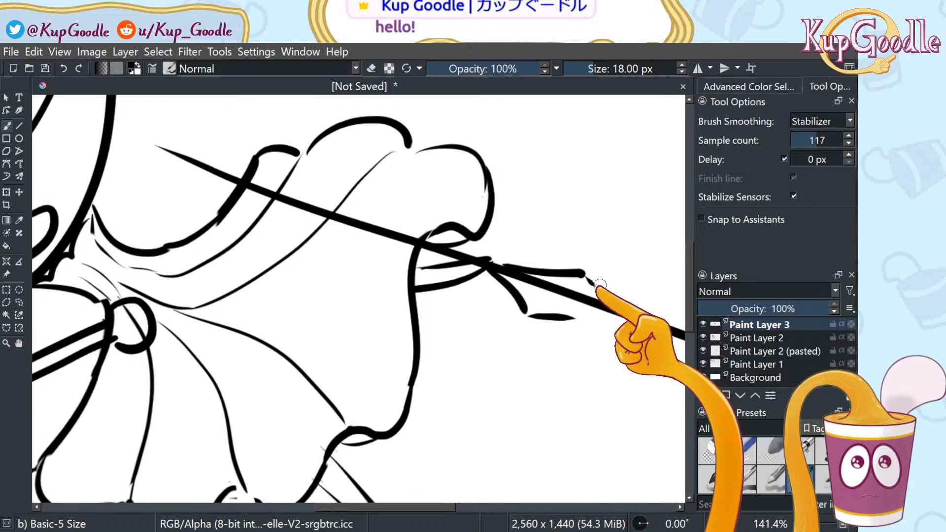
{"action": "scroll", "coordinate": [519, 362], "scroll_direction": "down", "scroll_amount": 2}
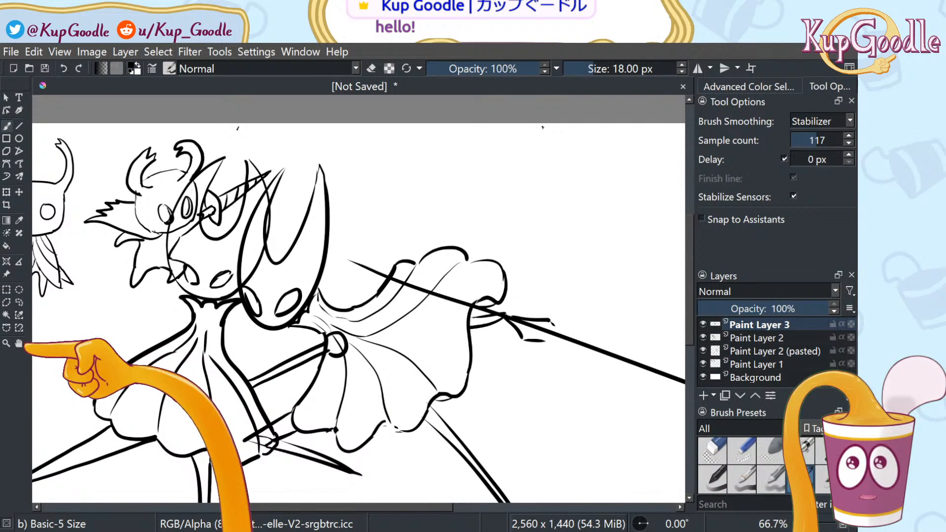
Pan to the needle and draw its lower edge from the base, retrying several times
{"action": "left_click", "coordinate": [19, 344]}
{"action": "left_click_drag", "start_coordinate": [633, 393], "coordinate": [434, 322]}
{"action": "key", "text": "b"}
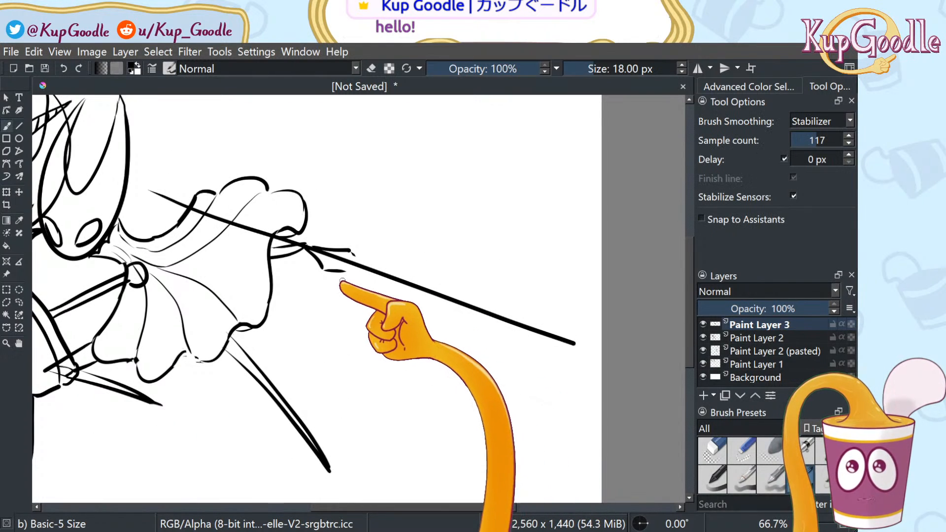
{"action": "left_click_drag", "start_coordinate": [341, 273], "coordinate": [561, 361]}
{"action": "key", "text": "ctrl+z"}
{"action": "left_click_drag", "start_coordinate": [341, 270], "coordinate": [496, 317]}
{"action": "key", "text": "ctrl+z"}
{"action": "left_click_drag", "start_coordinate": [341, 271], "coordinate": [525, 349]}
{"action": "key", "text": "ctrl+z"}
{"action": "left_click_drag", "start_coordinate": [341, 271], "coordinate": [502, 325]}
{"action": "key", "text": "ctrl+z"}
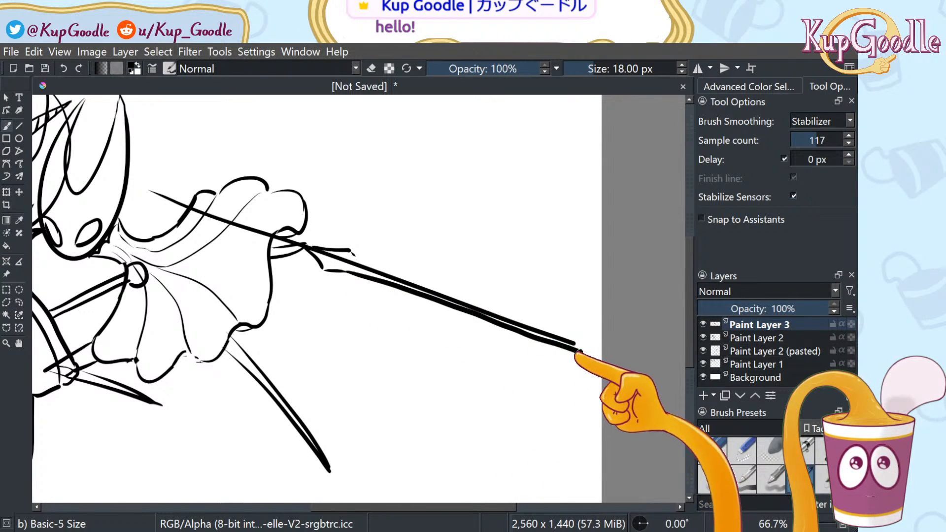
Extend the needle's upper and lower edges toward the tip, redrawing the lower edge repeatedly
{"action": "left_click_drag", "start_coordinate": [446, 302], "coordinate": [567, 345]}
{"action": "key", "text": "ctrl+z"}
{"action": "left_click_drag", "start_coordinate": [421, 294], "coordinate": [565, 341]}
{"action": "key", "text": "ctrl+z"}
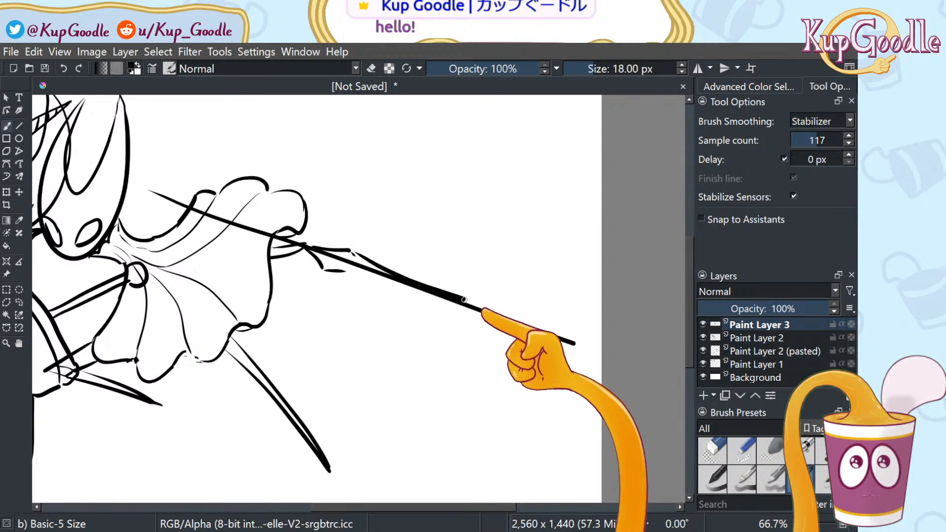
{"action": "left_click_drag", "start_coordinate": [461, 293], "coordinate": [522, 314]}
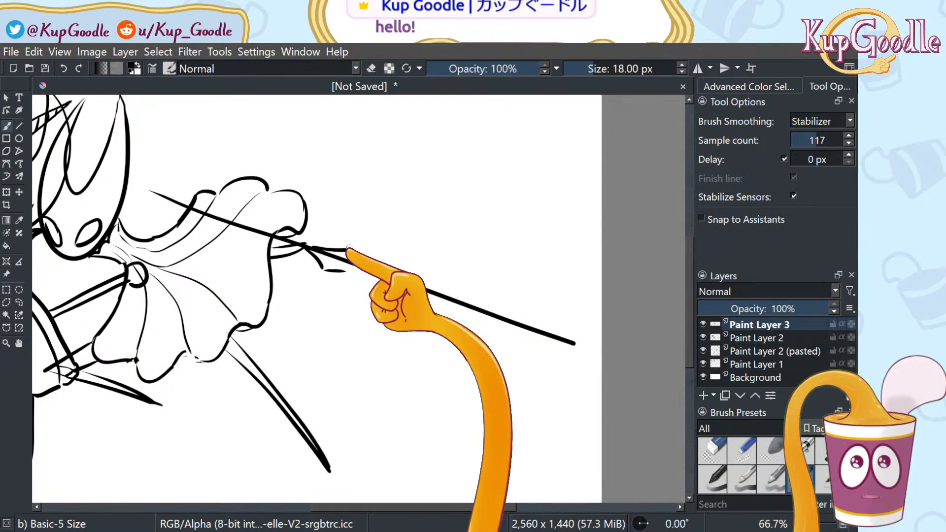
{"action": "left_click_drag", "start_coordinate": [410, 274], "coordinate": [586, 345]}
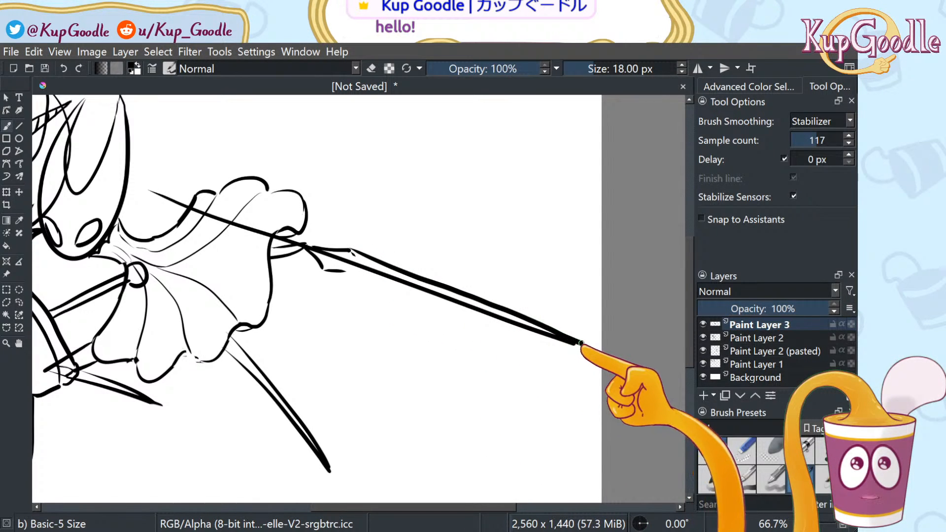
{"action": "left_click_drag", "start_coordinate": [344, 273], "coordinate": [559, 349]}
{"action": "key", "text": "ctrl+z"}
{"action": "key", "text": "ctrl+z"}
{"action": "left_click_drag", "start_coordinate": [340, 272], "coordinate": [466, 303]}
{"action": "key", "text": "ctrl+z"}
{"action": "mouse_move", "coordinate": [326, 271]}
{"action": "left_mouse_down"}
{"action": "mouse_move", "coordinate": [548, 344]}
{"action": "mouse_move", "coordinate": [568, 349]}
{"action": "mouse_move", "coordinate": [345, 275]}
{"action": "mouse_move", "coordinate": [580, 345]}
{"action": "left_mouse_up"}
{"action": "key", "text": "ctrl+z"}
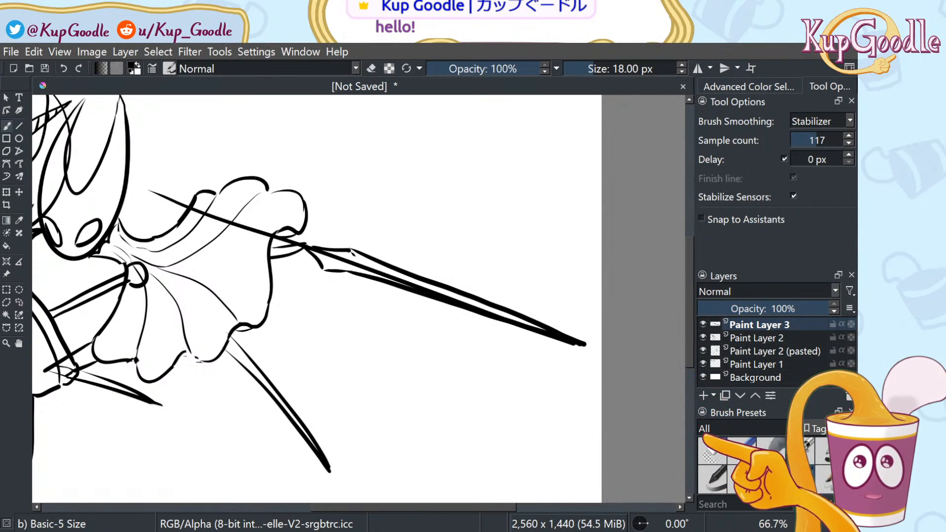
Clean stray marks along the needle edges with the Eraser Small preset and touch up the tip
{"action": "left_click", "coordinate": [707, 444]}
{"action": "left_click", "coordinate": [742, 451]}
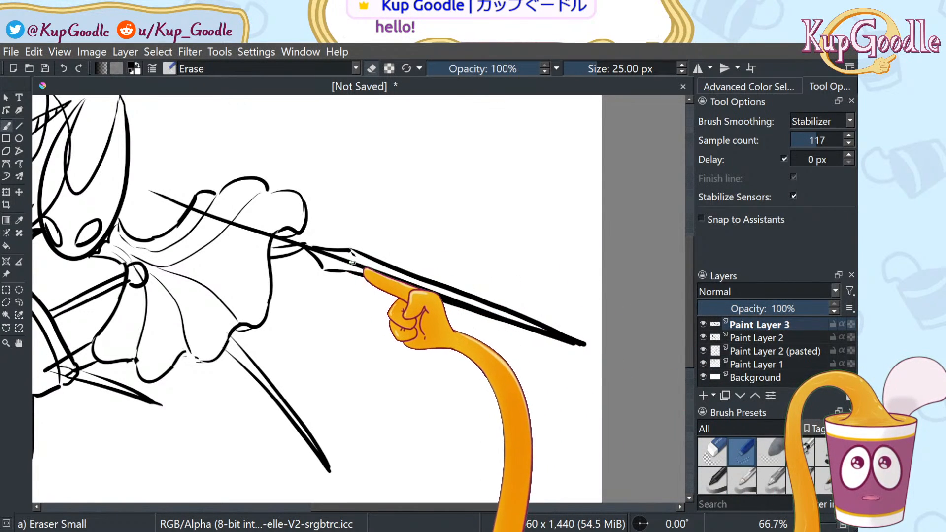
{"action": "mouse_move", "coordinate": [371, 269]}
{"action": "left_mouse_down"}
{"action": "mouse_move", "coordinate": [500, 318]}
{"action": "mouse_move", "coordinate": [452, 289]}
{"action": "mouse_move", "coordinate": [403, 280]}
{"action": "mouse_move", "coordinate": [583, 343]}
{"action": "left_mouse_up"}
{"action": "left_click_drag", "start_coordinate": [485, 306], "coordinate": [513, 315]}
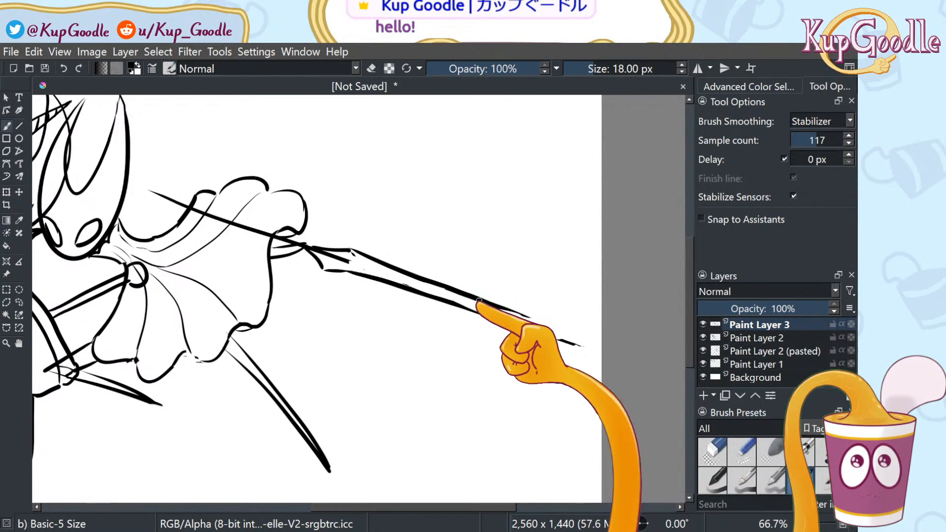
{"action": "mouse_move", "coordinate": [504, 319]}
{"action": "left_mouse_down"}
{"action": "mouse_move", "coordinate": [457, 303]}
{"action": "mouse_move", "coordinate": [544, 337]}
{"action": "left_mouse_up"}
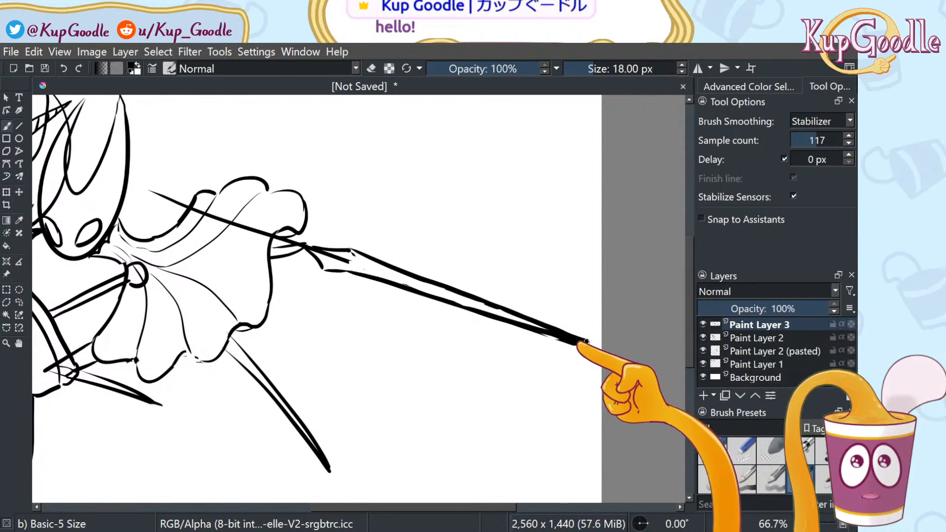
{"action": "left_click", "coordinate": [742, 451]}
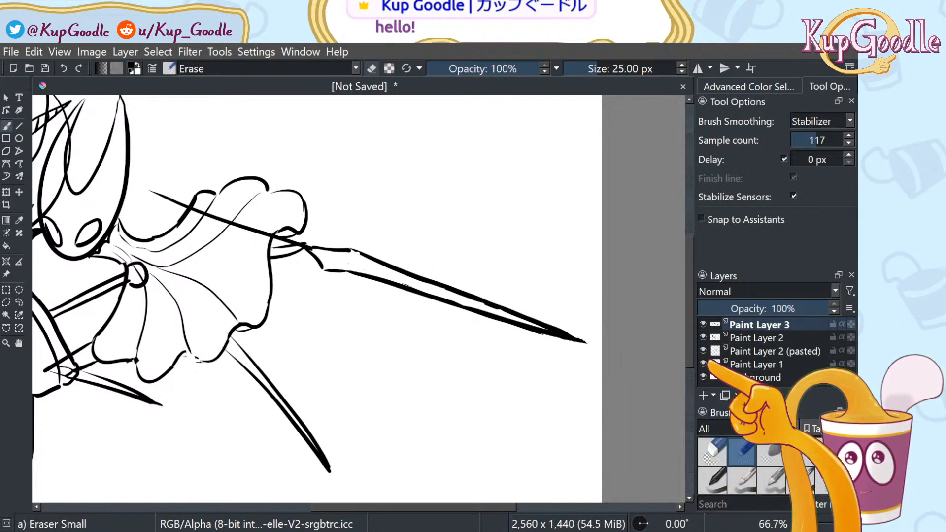
With Basic-5 Size, draw a looped eye at the needle's left end
{"action": "left_click", "coordinate": [804, 478]}
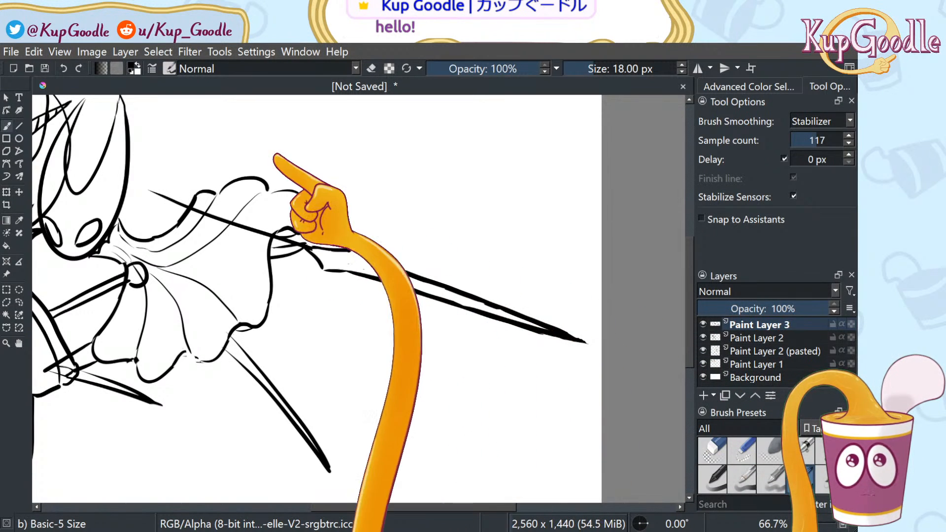
{"action": "mouse_move", "coordinate": [165, 197]}
{"action": "left_mouse_down"}
{"action": "mouse_move", "coordinate": [143, 193]}
{"action": "mouse_move", "coordinate": [169, 188]}
{"action": "mouse_move", "coordinate": [165, 200]}
{"action": "mouse_move", "coordinate": [161, 194]}
{"action": "left_mouse_up"}
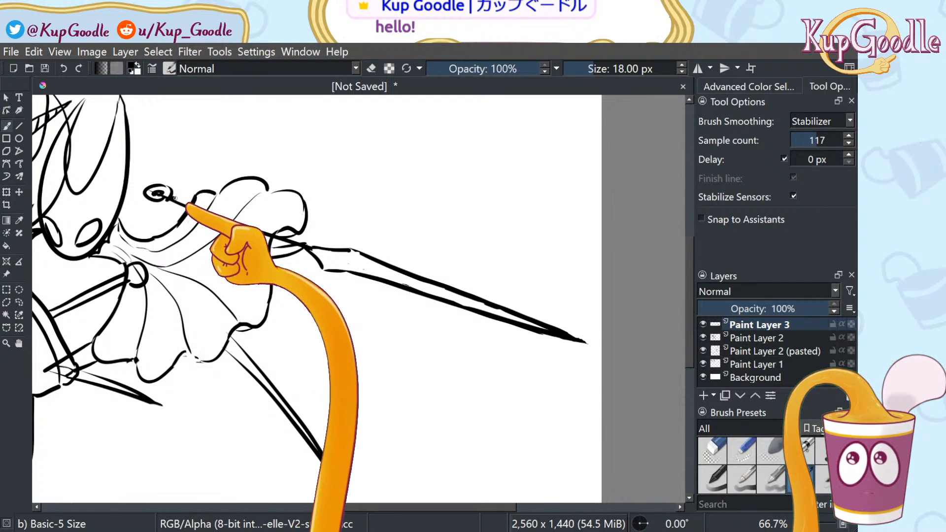
{"action": "left_click_drag", "start_coordinate": [170, 193], "coordinate": [189, 201]}
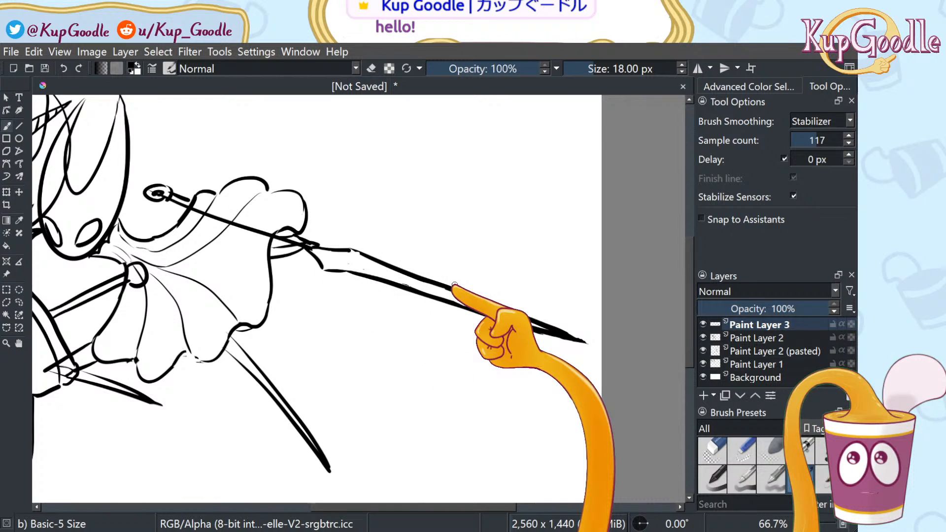
Erase the needle line where it crosses the skirt folds
{"action": "key", "text": "e"}
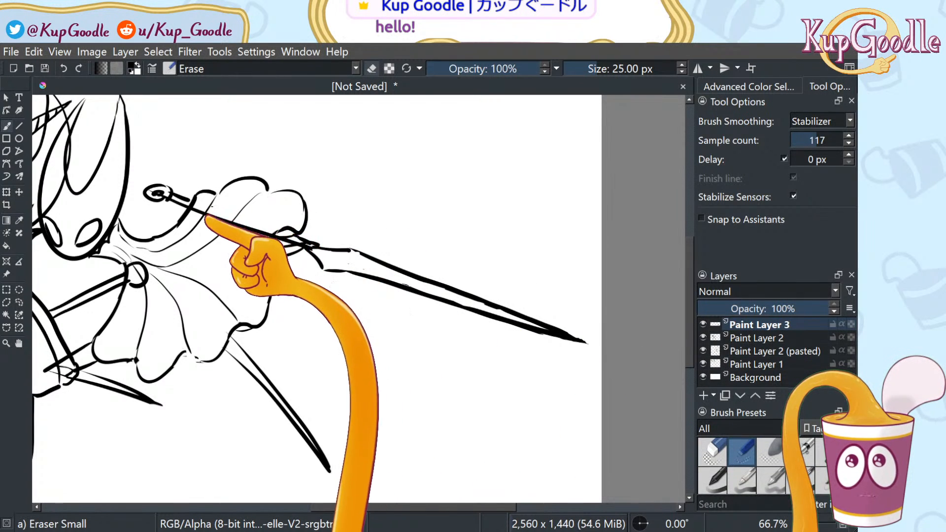
{"action": "mouse_move", "coordinate": [192, 209]}
{"action": "left_mouse_down"}
{"action": "mouse_move", "coordinate": [267, 239]}
{"action": "mouse_move", "coordinate": [295, 227]}
{"action": "mouse_move", "coordinate": [245, 226]}
{"action": "mouse_move", "coordinate": [270, 236]}
{"action": "mouse_move", "coordinate": [192, 210]}
{"action": "left_mouse_up"}
{"action": "key", "text": "ctrl+z"}
{"action": "key", "text": "ctrl+z"}
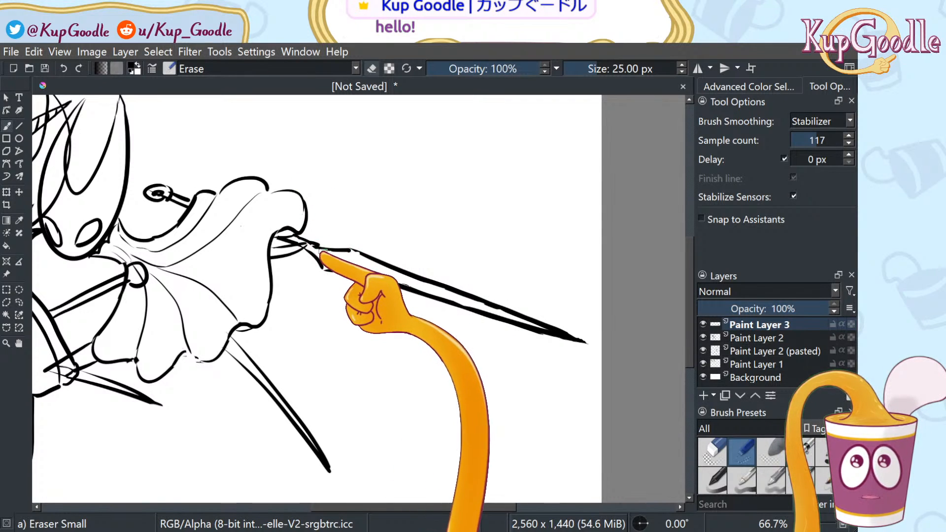
With the Basic-5 Size brush, close the needle's lower outline and touch up where both lines meet
{"action": "scroll", "coordinate": [375, 214], "scroll_direction": "down", "scroll_amount": 2}
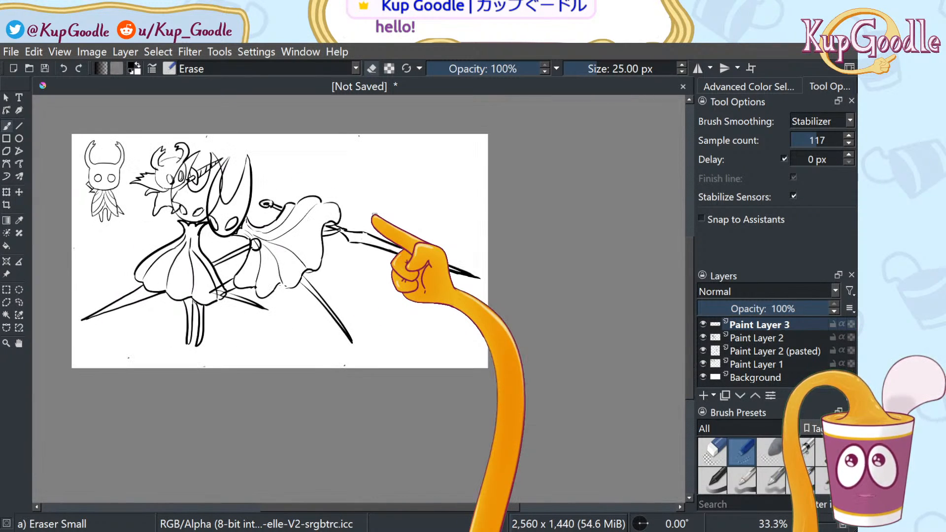
{"action": "scroll", "coordinate": [376, 213], "scroll_direction": "up", "scroll_amount": 1}
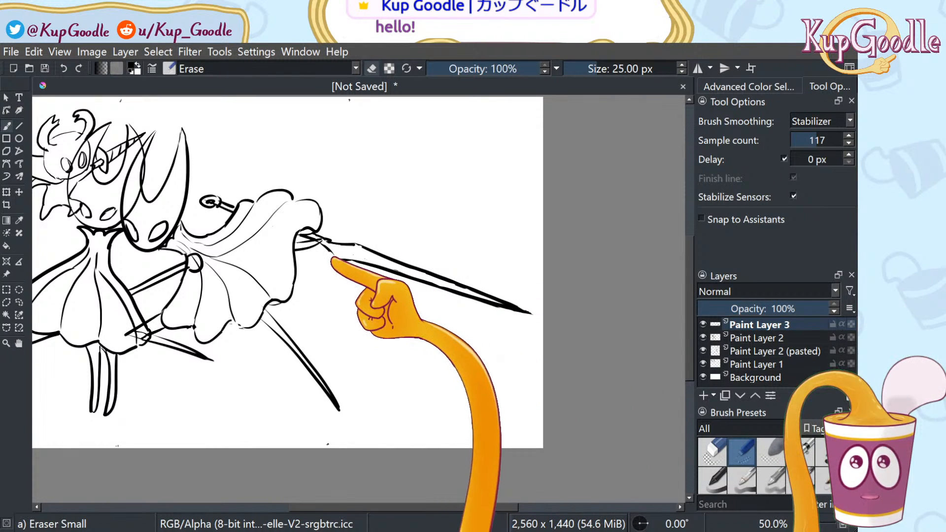
{"action": "left_click", "coordinate": [794, 448]}
{"action": "left_click", "coordinate": [797, 478]}
{"action": "left_click", "coordinate": [794, 447]}
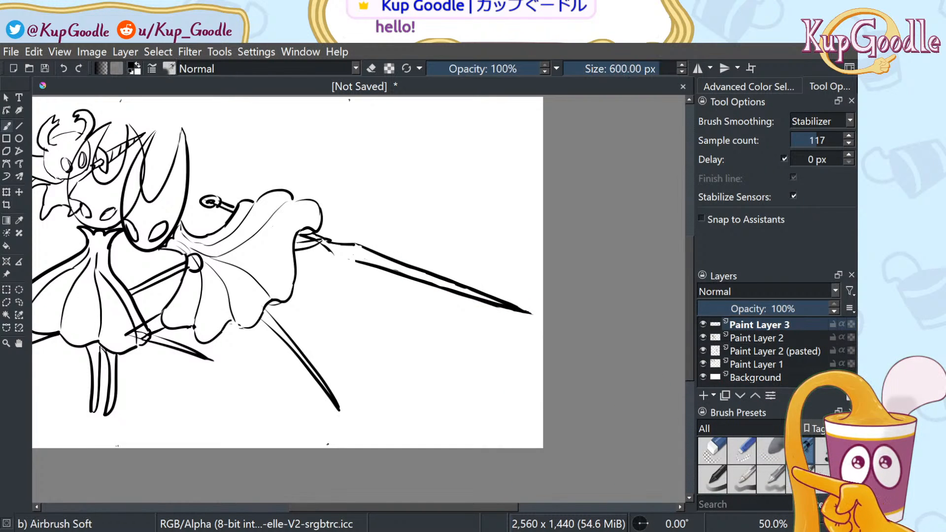
{"action": "left_click", "coordinate": [797, 478]}
{"action": "mouse_move", "coordinate": [324, 247]}
{"action": "left_mouse_down"}
{"action": "mouse_move", "coordinate": [338, 262]}
{"action": "mouse_move", "coordinate": [387, 266]}
{"action": "left_mouse_up"}
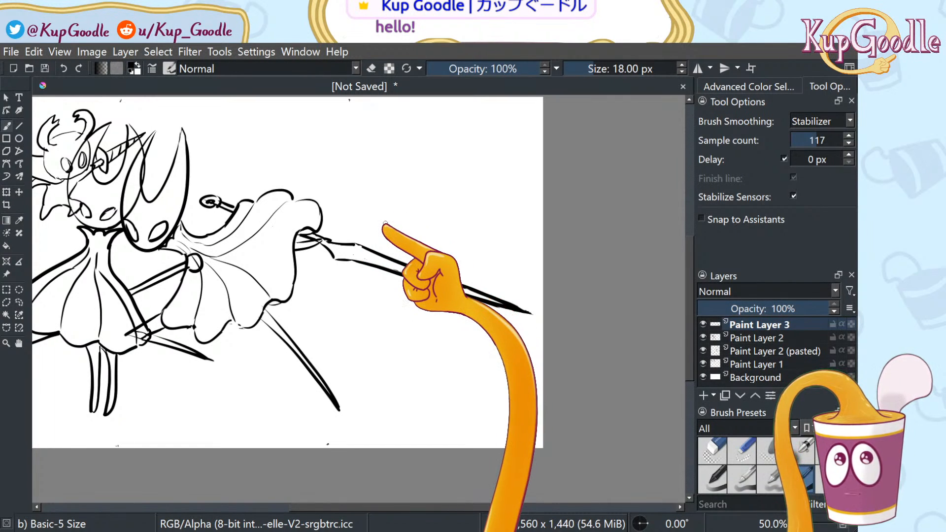
{"action": "scroll", "coordinate": [387, 219], "scroll_direction": "down", "scroll_amount": 2}
{"action": "scroll", "coordinate": [394, 202], "scroll_direction": "up", "scroll_amount": 1}
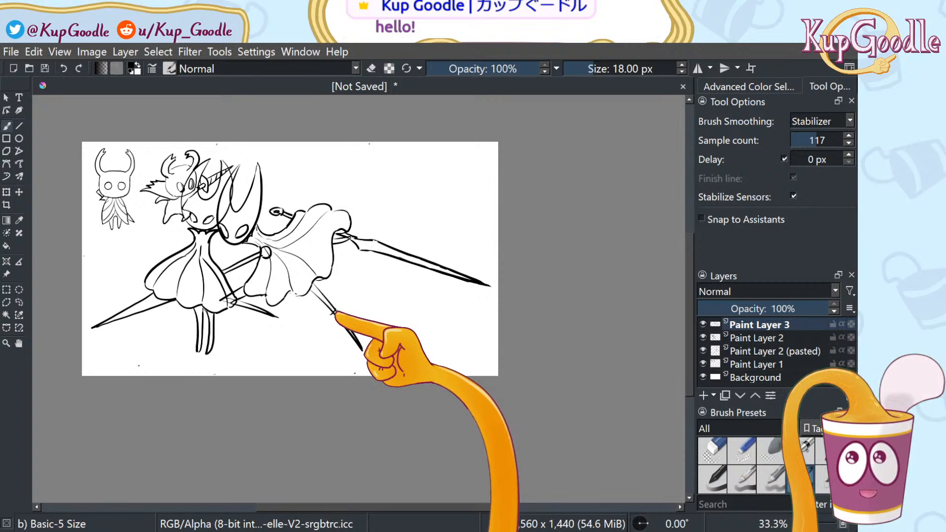
{"action": "scroll", "coordinate": [330, 310], "scroll_direction": "up", "scroll_amount": 3}
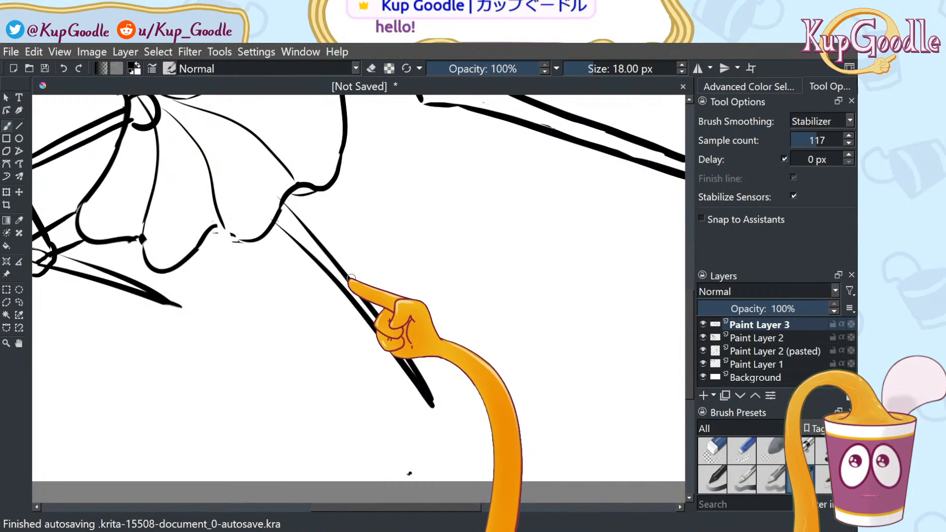
{"action": "mouse_move", "coordinate": [349, 277]}
{"action": "left_mouse_down"}
{"action": "mouse_move", "coordinate": [356, 283]}
{"action": "mouse_move", "coordinate": [347, 291]}
{"action": "left_mouse_up"}
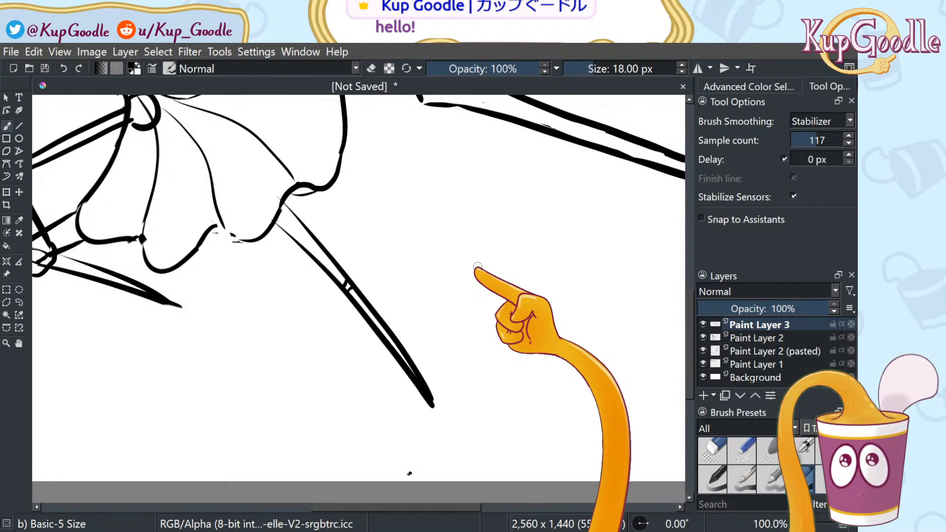
{"action": "scroll", "coordinate": [477, 266], "scroll_direction": "down", "scroll_amount": 2}
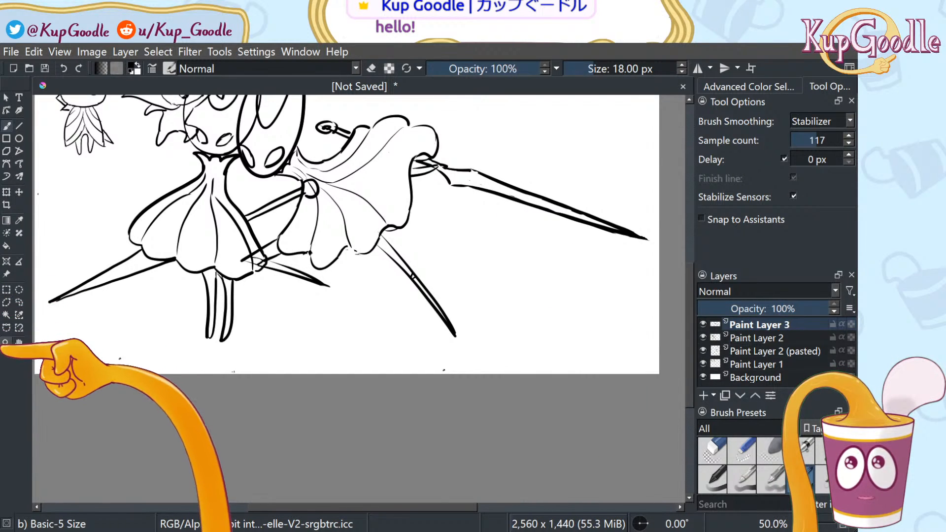
Pan to show the whole drawing, then hide Paint Layers 3, 2, 2 (pasted) and 1
{"action": "left_click", "coordinate": [20, 344]}
{"action": "left_click_drag", "start_coordinate": [363, 311], "coordinate": [391, 395]}
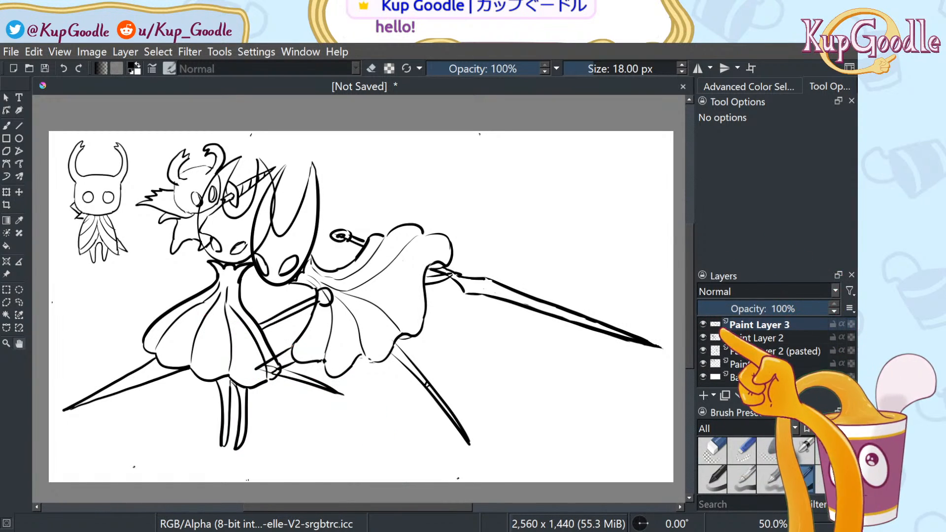
{"action": "left_click", "coordinate": [702, 324]}
{"action": "left_click", "coordinate": [702, 337]}
{"action": "left_click", "coordinate": [702, 351]}
{"action": "left_click", "coordinate": [703, 365]}
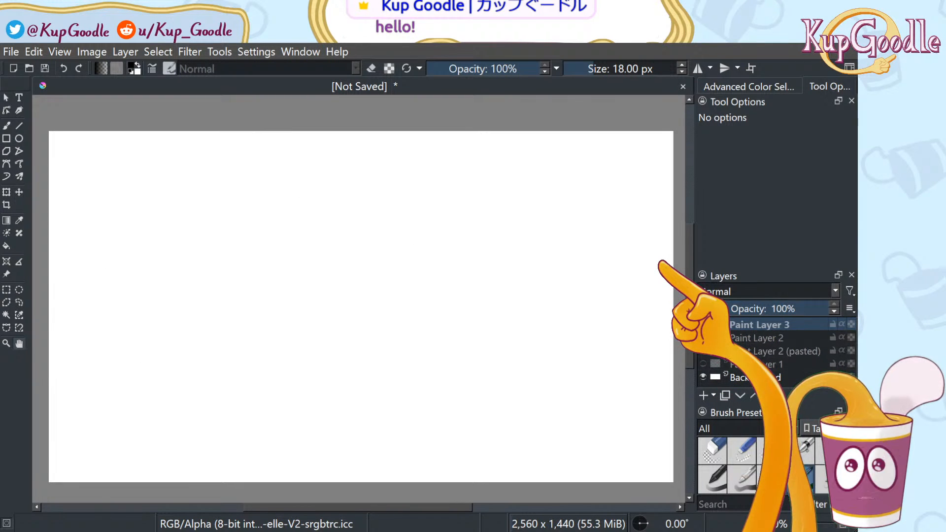
{"action": "key", "text": "b"}
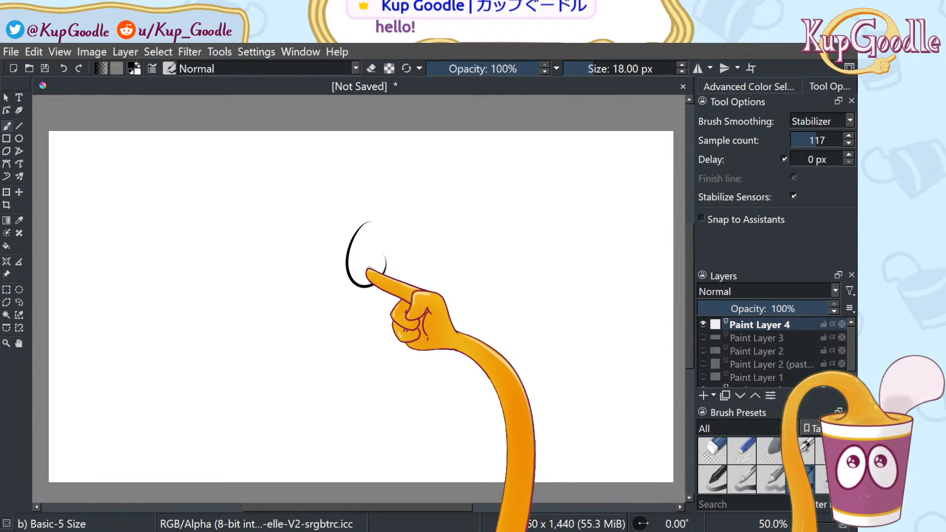
Undo the first stroke, set stabilizer Sample count to 6, and draw a curl
{"action": "key", "text": "ctrl+z"}
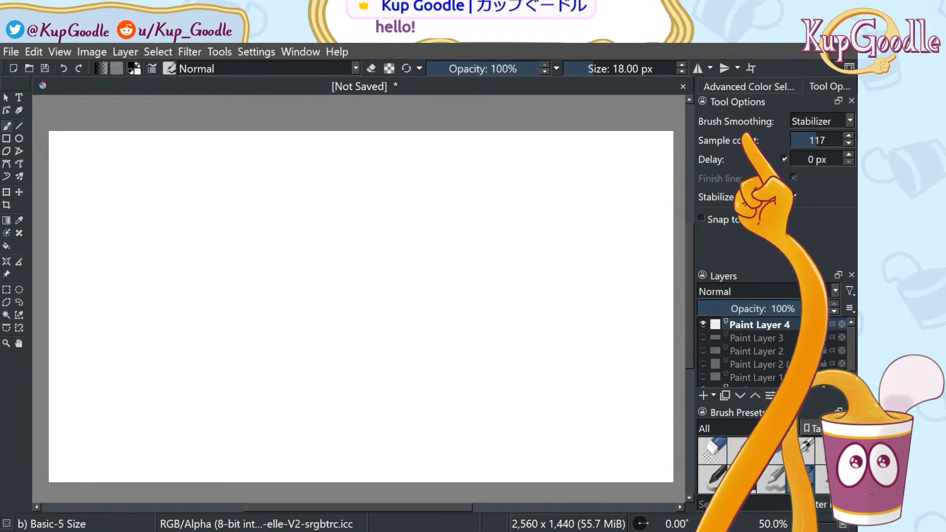
{"action": "left_click", "coordinate": [798, 142]}
{"action": "mouse_move", "coordinate": [326, 223]}
{"action": "left_mouse_down"}
{"action": "mouse_move", "coordinate": [301, 293]}
{"action": "mouse_move", "coordinate": [362, 257]}
{"action": "left_mouse_up"}
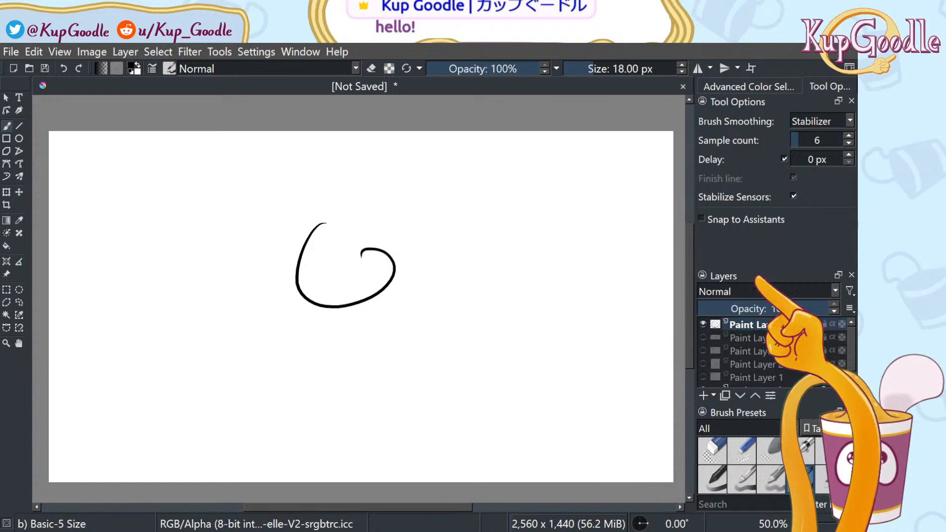
Make Paint Layers 3, 2 and 2 (pasted) visible again
{"action": "left_click", "coordinate": [703, 338]}
{"action": "left_click", "coordinate": [703, 350]}
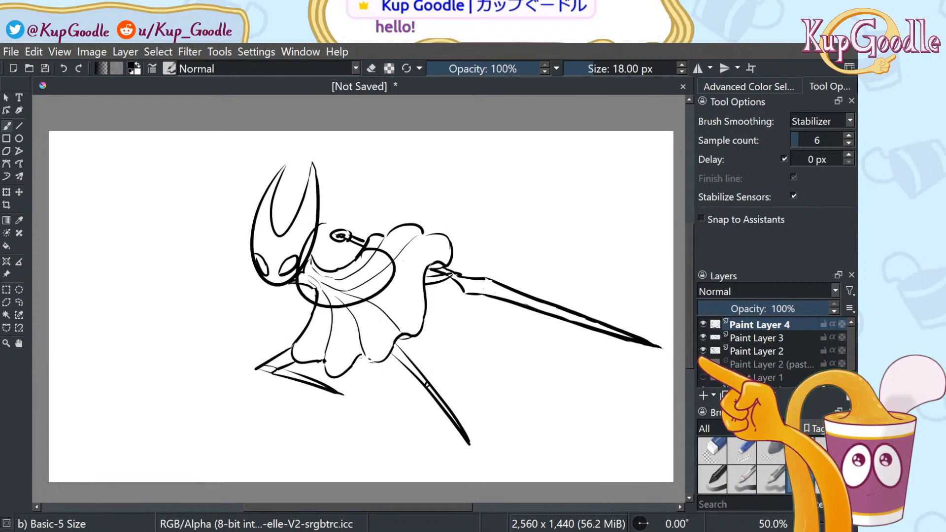
{"action": "left_click", "coordinate": [704, 364]}
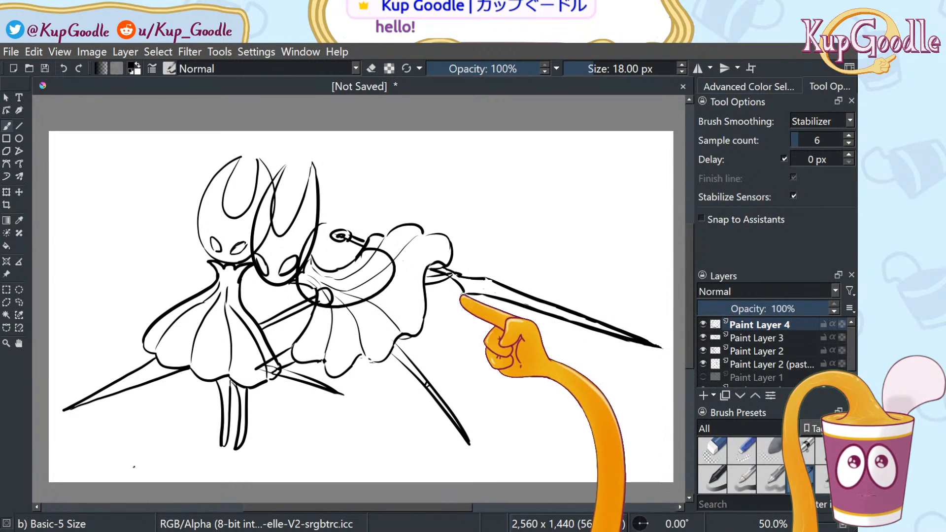
Hide Paint Layers 3, 2 and 2 (pasted), using undo and redo to settle their visibility
{"action": "left_click", "coordinate": [704, 337]}
{"action": "left_click", "coordinate": [703, 350]}
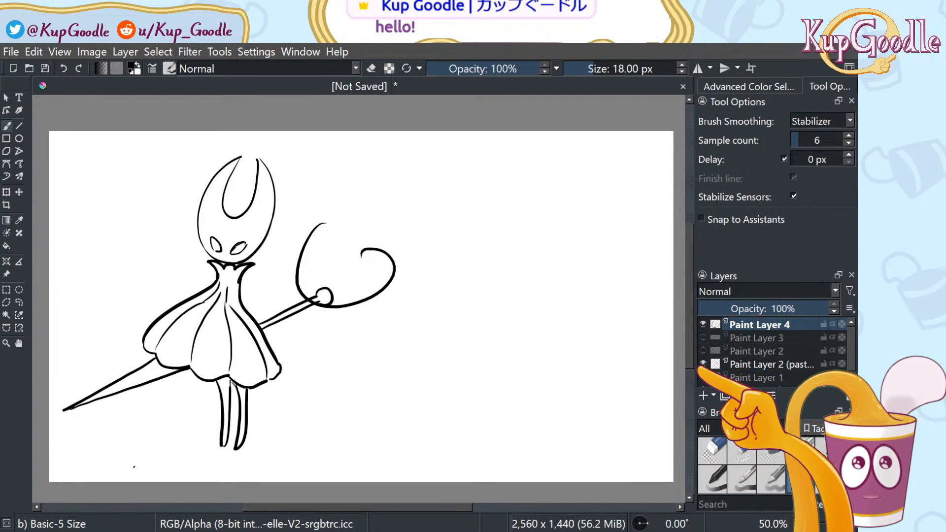
{"action": "left_click", "coordinate": [703, 364]}
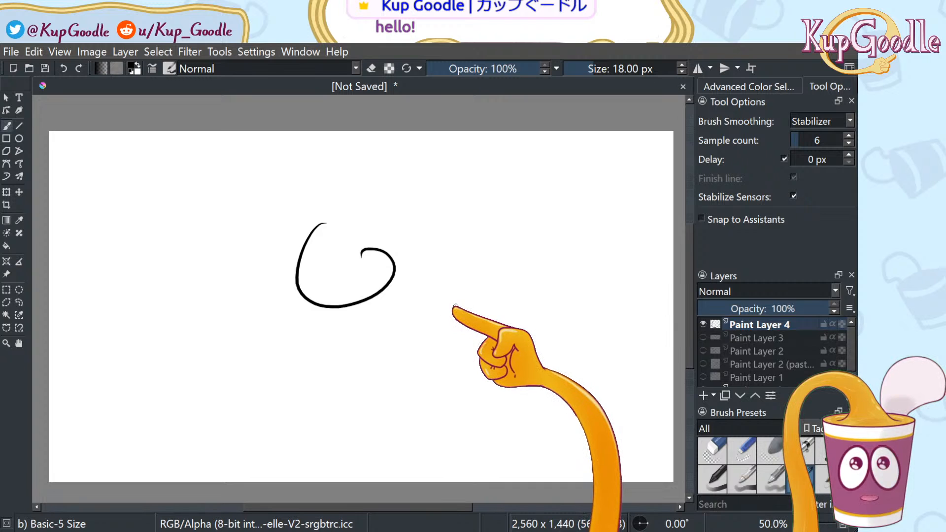
{"action": "key", "text": "ctrl+z"}
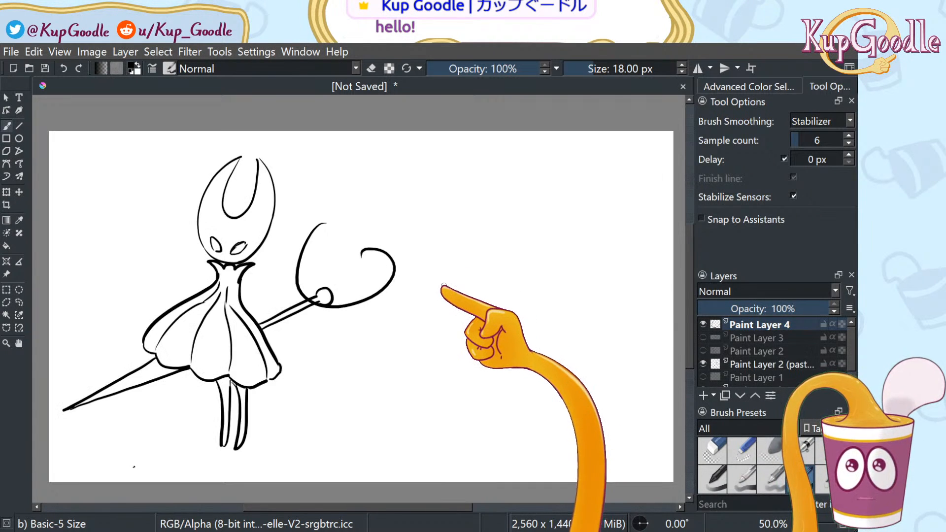
{"action": "key", "text": "ctrl+shift+z"}
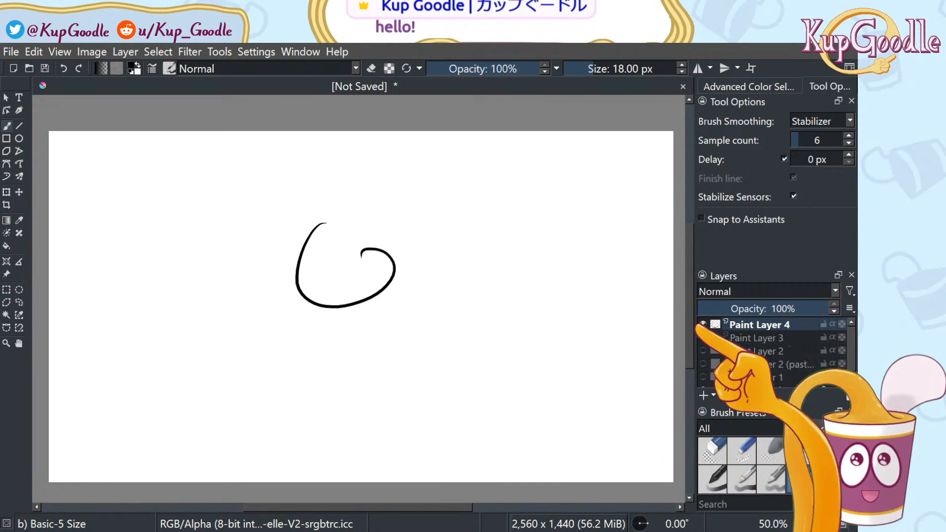
{"action": "key", "text": "ctrl+z"}
{"action": "key", "text": "ctrl+z"}
{"action": "key", "text": "ctrl+z"}
{"action": "key", "text": "ctrl+z"}
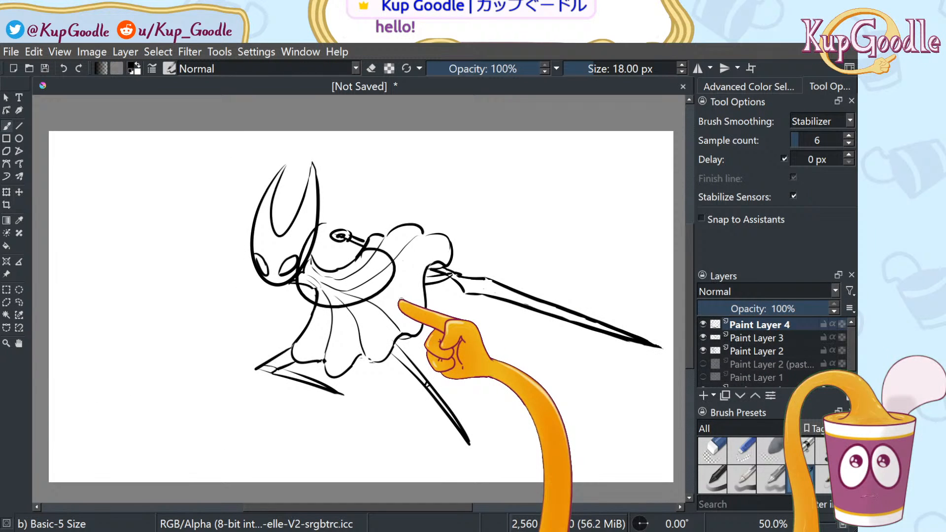
{"action": "key", "text": "ctrl+shift+z"}
{"action": "key", "text": "ctrl+shift+z"}
{"action": "key", "text": "ctrl+shift+z"}
{"action": "key", "text": "ctrl+shift+z"}
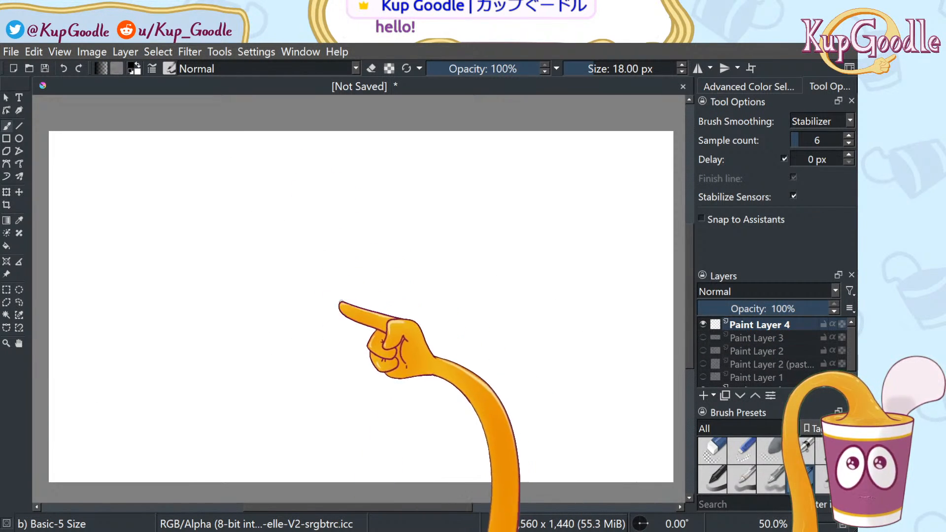
Draw the round head outline with left and right horn curves and marks along its lower edge
{"action": "mouse_move", "coordinate": [293, 209]}
{"action": "left_mouse_down"}
{"action": "mouse_move", "coordinate": [384, 280]}
{"action": "mouse_move", "coordinate": [372, 186]}
{"action": "left_mouse_up"}
{"action": "mouse_move", "coordinate": [308, 185]}
{"action": "left_mouse_down"}
{"action": "mouse_move", "coordinate": [312, 227]}
{"action": "mouse_move", "coordinate": [367, 243]}
{"action": "left_mouse_up"}
{"action": "mouse_move", "coordinate": [350, 180]}
{"action": "left_mouse_down"}
{"action": "mouse_move", "coordinate": [394, 203]}
{"action": "mouse_move", "coordinate": [341, 191]}
{"action": "mouse_move", "coordinate": [362, 185]}
{"action": "mouse_move", "coordinate": [400, 200]}
{"action": "left_mouse_up"}
{"action": "key", "text": "ctrl+z"}
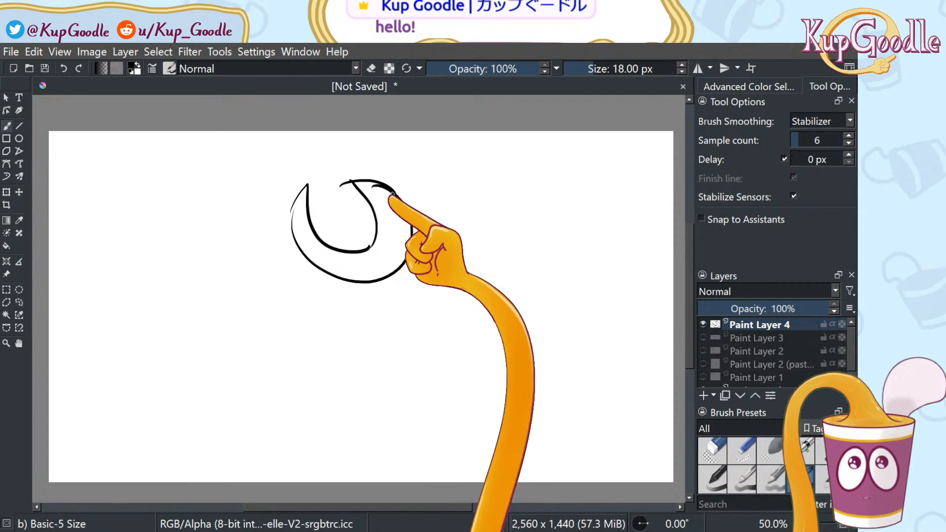
{"action": "key", "text": "ctrl+z"}
{"action": "left_click_drag", "start_coordinate": [349, 178], "coordinate": [383, 187]}
{"action": "mouse_move", "coordinate": [362, 280]}
{"action": "left_mouse_down"}
{"action": "mouse_move", "coordinate": [351, 271]}
{"action": "mouse_move", "coordinate": [376, 275]}
{"action": "mouse_move", "coordinate": [399, 263]}
{"action": "left_mouse_up"}
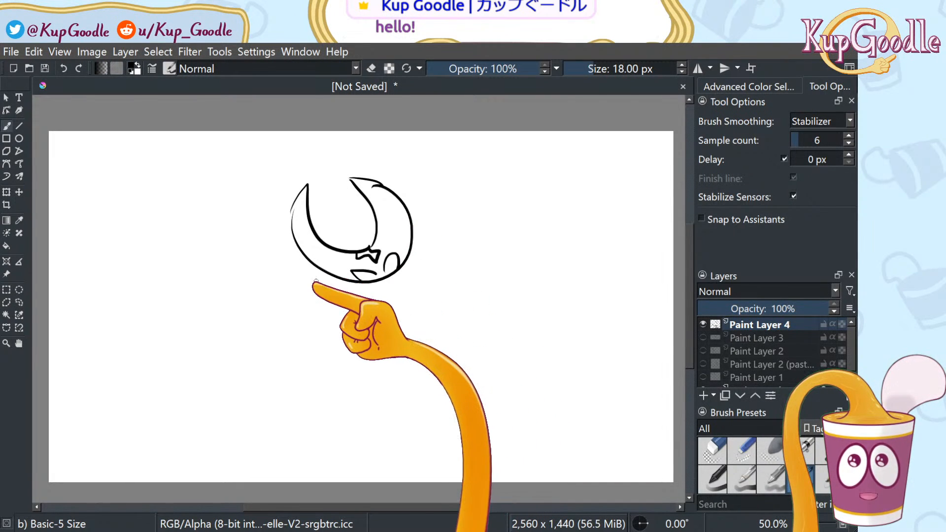
Scribble detail at the head's lower left and retry hooked strokes under the chin
{"action": "mouse_move", "coordinate": [317, 282]}
{"action": "left_mouse_down"}
{"action": "mouse_move", "coordinate": [316, 266]}
{"action": "mouse_move", "coordinate": [334, 274]}
{"action": "left_mouse_up"}
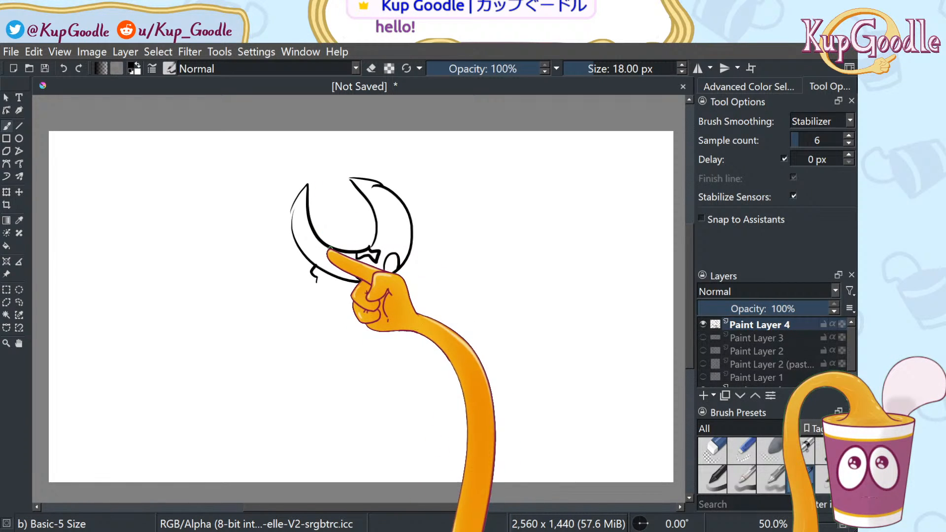
{"action": "key", "text": "ctrl+z"}
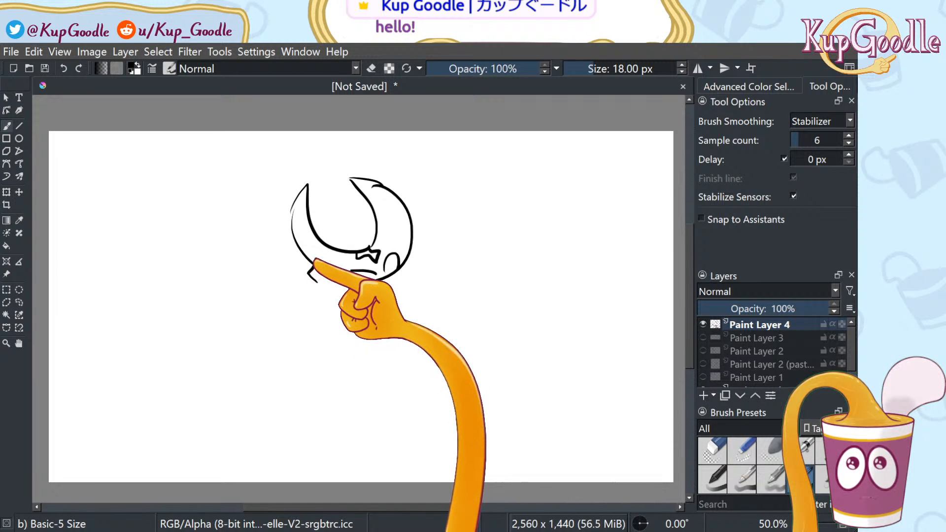
{"action": "left_click_drag", "start_coordinate": [317, 260], "coordinate": [317, 270]}
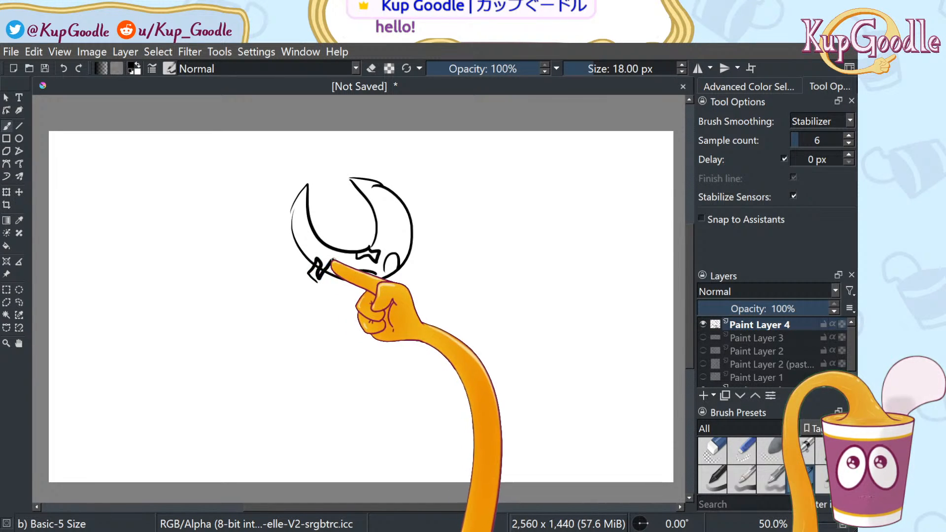
{"action": "left_click_drag", "start_coordinate": [334, 283], "coordinate": [333, 280]}
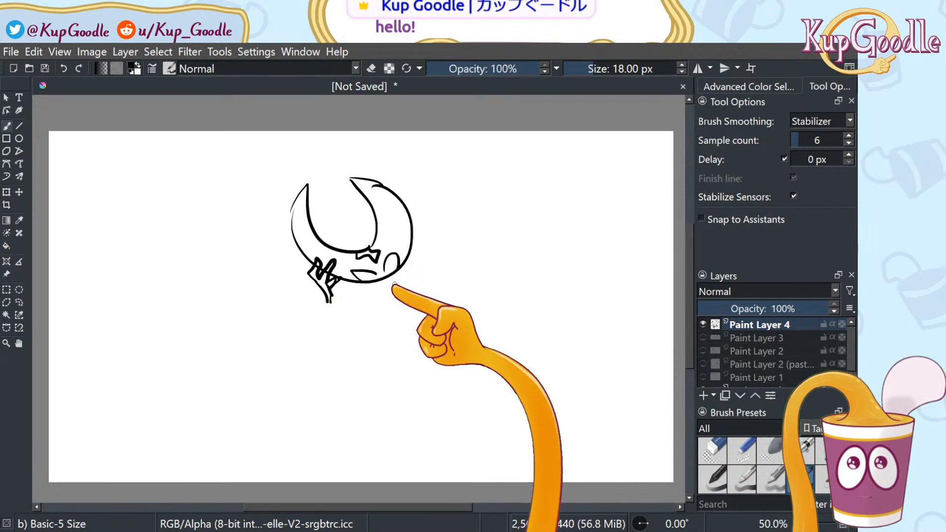
{"action": "left_click_drag", "start_coordinate": [352, 283], "coordinate": [387, 300]}
{"action": "left_click_drag", "start_coordinate": [408, 260], "coordinate": [411, 291]}
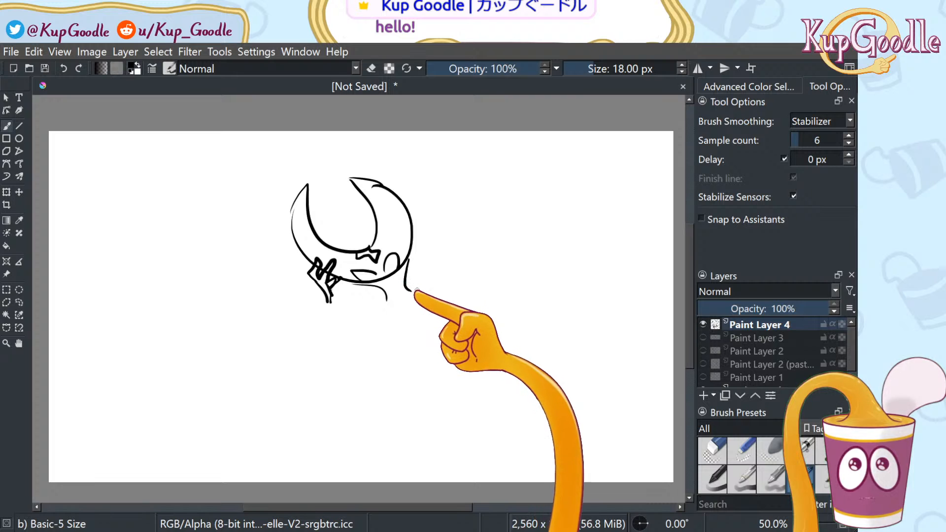
{"action": "key", "text": "ctrl+z"}
{"action": "key", "text": "ctrl+z"}
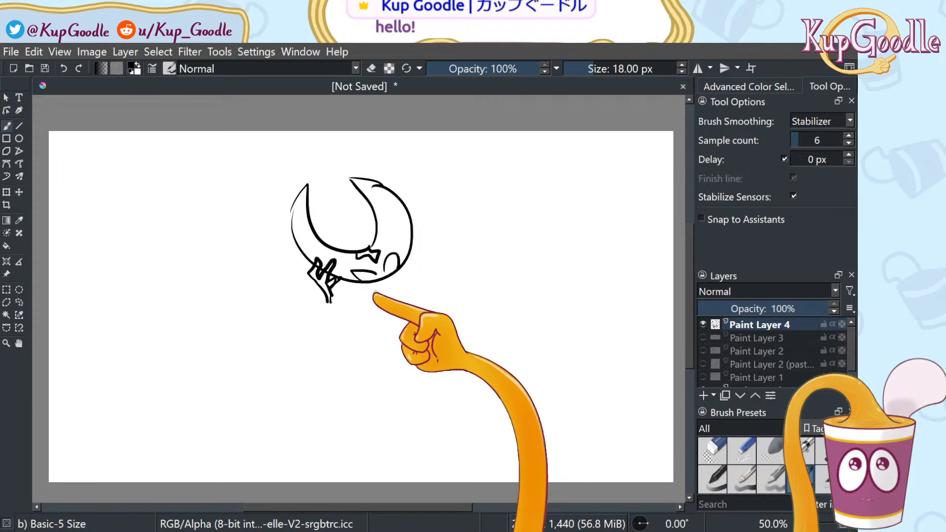
{"action": "left_click_drag", "start_coordinate": [351, 284], "coordinate": [365, 303]}
{"action": "mouse_move", "coordinate": [399, 271]}
{"action": "left_mouse_down"}
{"action": "mouse_move", "coordinate": [403, 291]}
{"action": "mouse_move", "coordinate": [328, 326]}
{"action": "mouse_move", "coordinate": [294, 364]}
{"action": "left_mouse_up"}
{"action": "key", "text": "ctrl+z"}
{"action": "key", "text": "ctrl+z"}
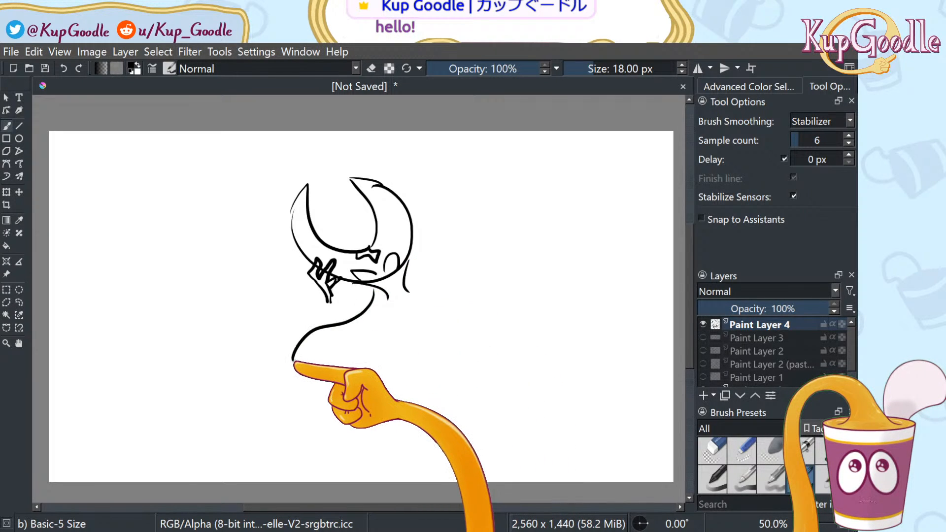
Draw the round cloak body's right, bottom and left sides below the head
{"action": "mouse_move", "coordinate": [405, 280]}
{"action": "left_mouse_down"}
{"action": "mouse_move", "coordinate": [489, 311]}
{"action": "mouse_move", "coordinate": [486, 332]}
{"action": "mouse_move", "coordinate": [464, 343]}
{"action": "mouse_move", "coordinate": [415, 340]}
{"action": "mouse_move", "coordinate": [290, 380]}
{"action": "left_mouse_up"}
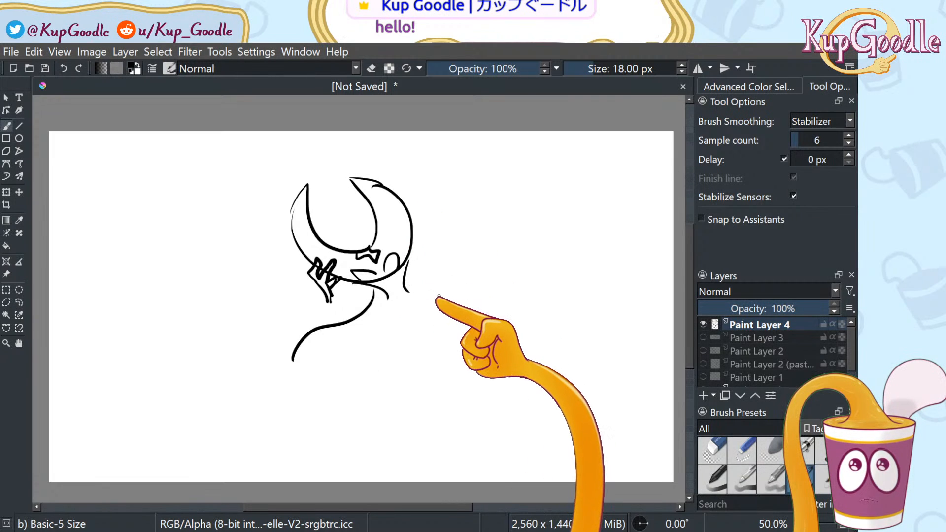
{"action": "key", "text": "ctrl+z"}
{"action": "key", "text": "ctrl+z"}
{"action": "left_click_drag", "start_coordinate": [407, 284], "coordinate": [409, 292]}
{"action": "mouse_move", "coordinate": [410, 290]}
{"action": "left_mouse_down"}
{"action": "mouse_move", "coordinate": [449, 263]}
{"action": "mouse_move", "coordinate": [483, 280]}
{"action": "left_mouse_up"}
{"action": "key", "text": "ctrl+z"}
{"action": "mouse_move", "coordinate": [416, 245]}
{"action": "left_mouse_down"}
{"action": "mouse_move", "coordinate": [490, 313]}
{"action": "mouse_move", "coordinate": [394, 361]}
{"action": "left_mouse_up"}
{"action": "mouse_move", "coordinate": [350, 292]}
{"action": "left_mouse_down"}
{"action": "mouse_move", "coordinate": [342, 315]}
{"action": "mouse_move", "coordinate": [392, 362]}
{"action": "mouse_move", "coordinate": [358, 382]}
{"action": "mouse_move", "coordinate": [352, 414]}
{"action": "mouse_move", "coordinate": [361, 367]}
{"action": "left_mouse_up"}
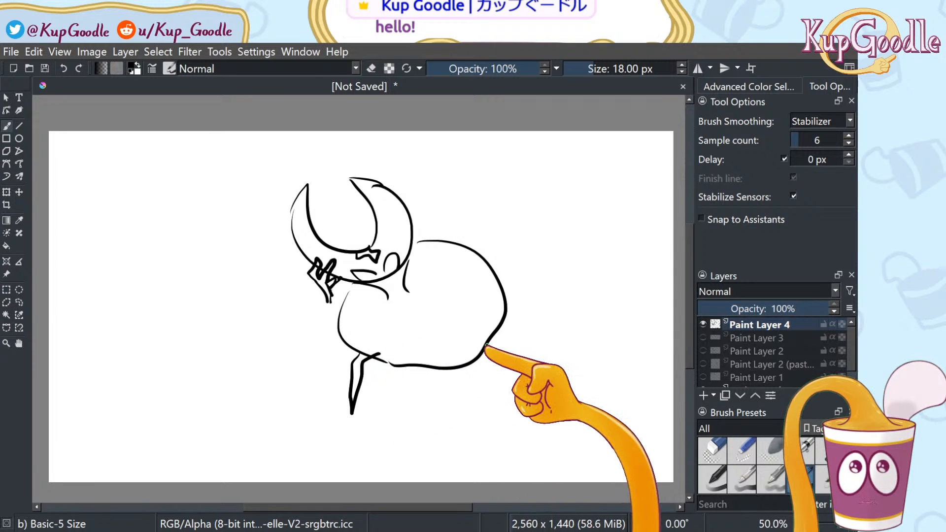
Add legs and arm lines, redraw the head's right outline, and draw the needle rightward
{"action": "left_click_drag", "start_coordinate": [482, 419], "coordinate": [473, 363]}
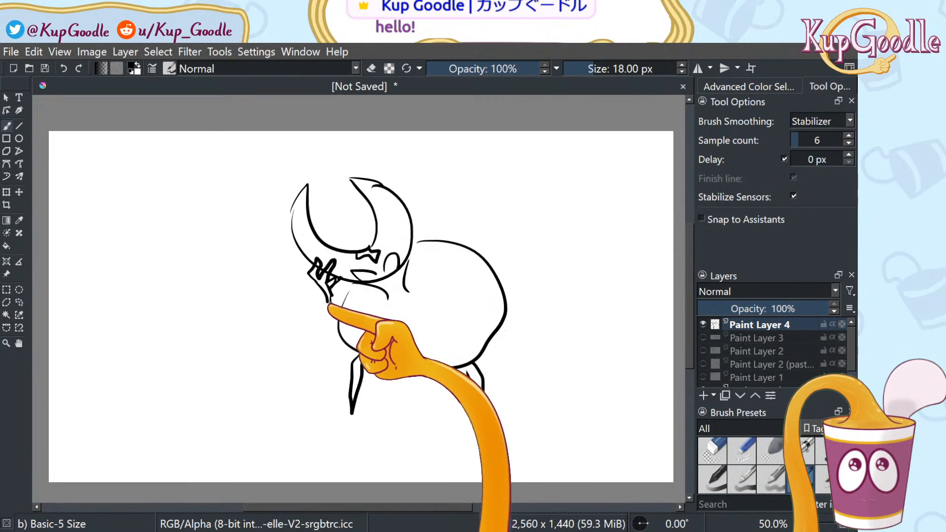
{"action": "left_click_drag", "start_coordinate": [328, 302], "coordinate": [340, 327]}
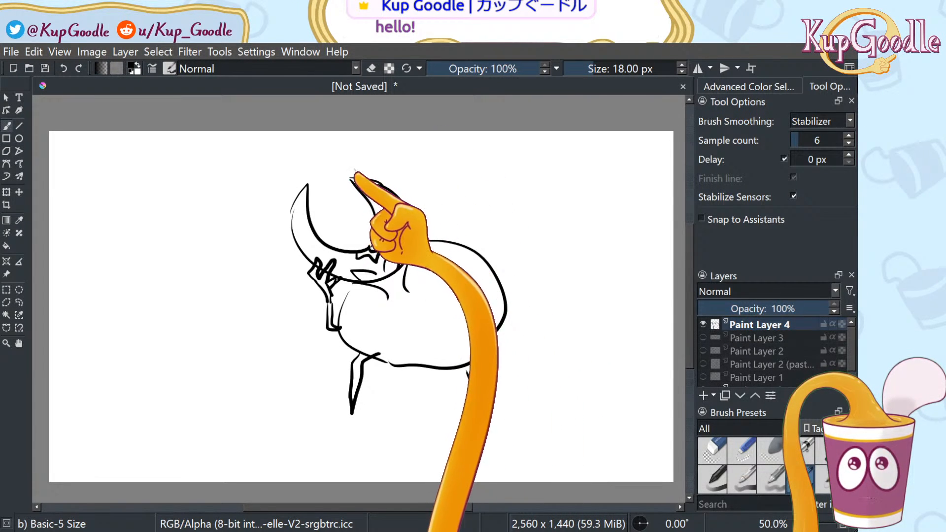
{"action": "mouse_move", "coordinate": [357, 171]}
{"action": "left_mouse_down"}
{"action": "mouse_move", "coordinate": [390, 196]}
{"action": "mouse_move", "coordinate": [407, 254]}
{"action": "left_mouse_up"}
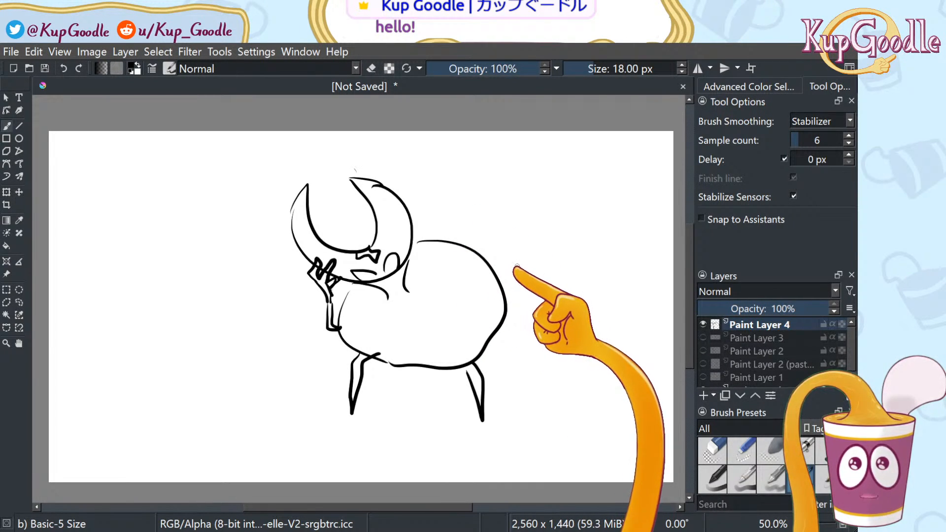
{"action": "mouse_move", "coordinate": [514, 257]}
{"action": "left_mouse_down"}
{"action": "mouse_move", "coordinate": [673, 318]}
{"action": "mouse_move", "coordinate": [510, 272]}
{"action": "left_mouse_up"}
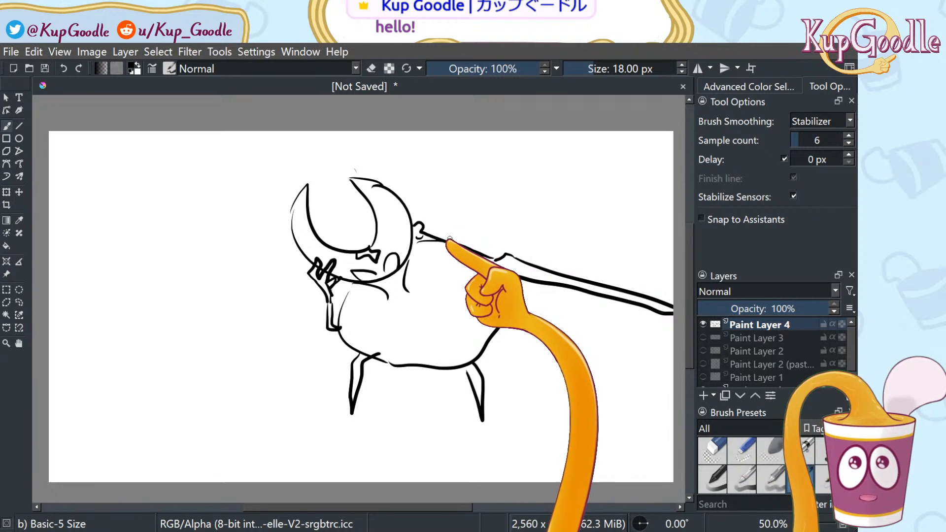
Sketch spindly spider legs at upper and lower left and right of the body
{"action": "mouse_move", "coordinate": [435, 182]}
{"action": "left_mouse_down"}
{"action": "mouse_move", "coordinate": [488, 163]}
{"action": "mouse_move", "coordinate": [524, 187]}
{"action": "mouse_move", "coordinate": [489, 176]}
{"action": "mouse_move", "coordinate": [444, 190]}
{"action": "mouse_move", "coordinate": [451, 241]}
{"action": "left_mouse_up"}
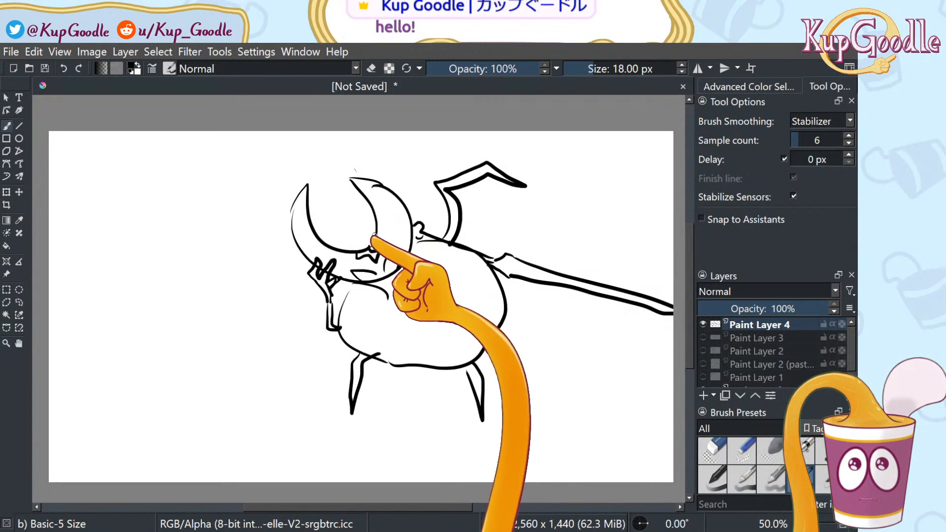
{"action": "mouse_move", "coordinate": [337, 196]}
{"action": "left_mouse_down"}
{"action": "mouse_move", "coordinate": [316, 154]}
{"action": "mouse_move", "coordinate": [307, 186]}
{"action": "left_mouse_up"}
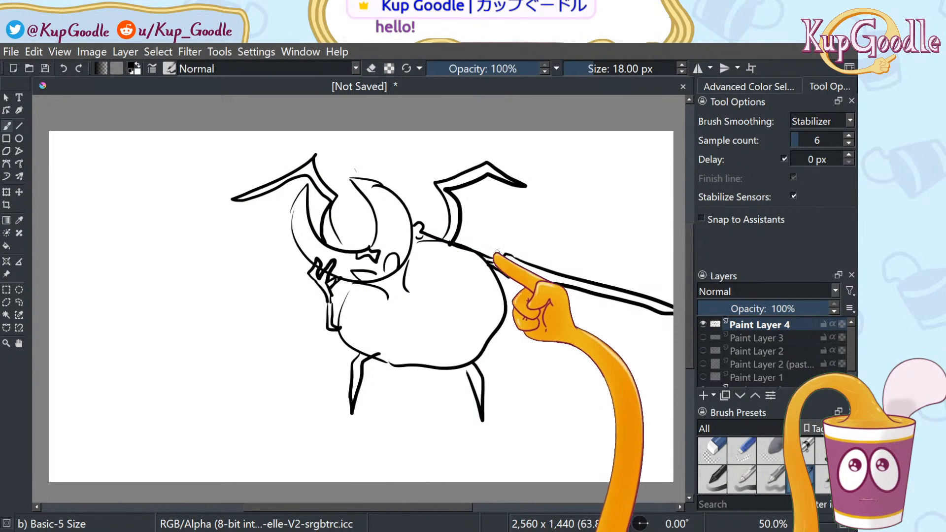
{"action": "mouse_move", "coordinate": [487, 249]}
{"action": "left_mouse_down"}
{"action": "mouse_move", "coordinate": [528, 223]}
{"action": "mouse_move", "coordinate": [590, 206]}
{"action": "mouse_move", "coordinate": [617, 266]}
{"action": "mouse_move", "coordinate": [586, 244]}
{"action": "mouse_move", "coordinate": [586, 226]}
{"action": "mouse_move", "coordinate": [507, 249]}
{"action": "left_mouse_up"}
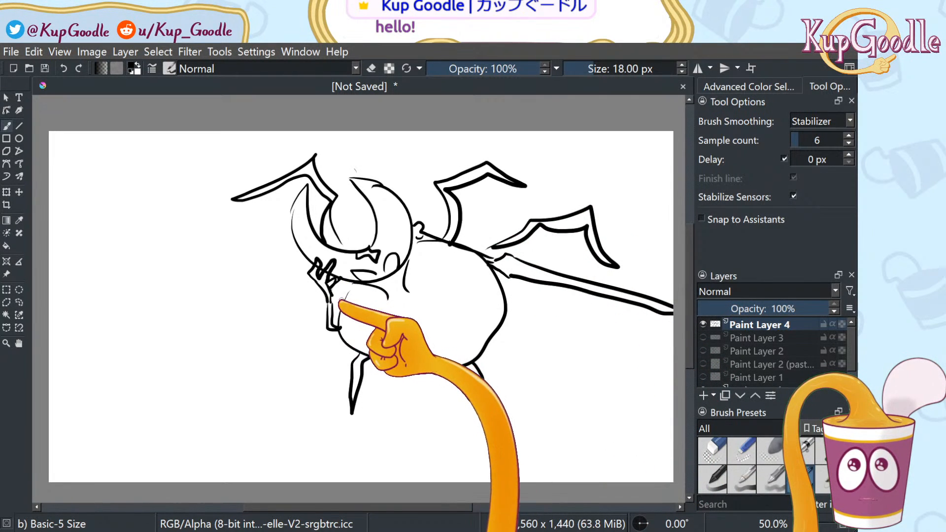
{"action": "mouse_move", "coordinate": [344, 299]}
{"action": "left_mouse_down"}
{"action": "mouse_move", "coordinate": [297, 294]}
{"action": "mouse_move", "coordinate": [273, 257]}
{"action": "mouse_move", "coordinate": [220, 286]}
{"action": "mouse_move", "coordinate": [265, 274]}
{"action": "mouse_move", "coordinate": [311, 308]}
{"action": "left_mouse_up"}
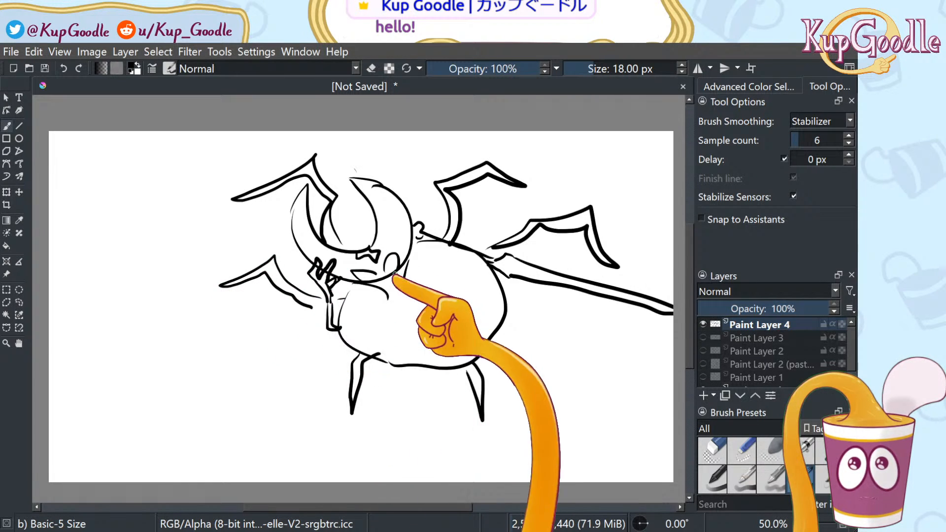
{"action": "mouse_move", "coordinate": [509, 324]}
{"action": "left_mouse_down"}
{"action": "mouse_move", "coordinate": [558, 318]}
{"action": "mouse_move", "coordinate": [619, 362]}
{"action": "left_mouse_up"}
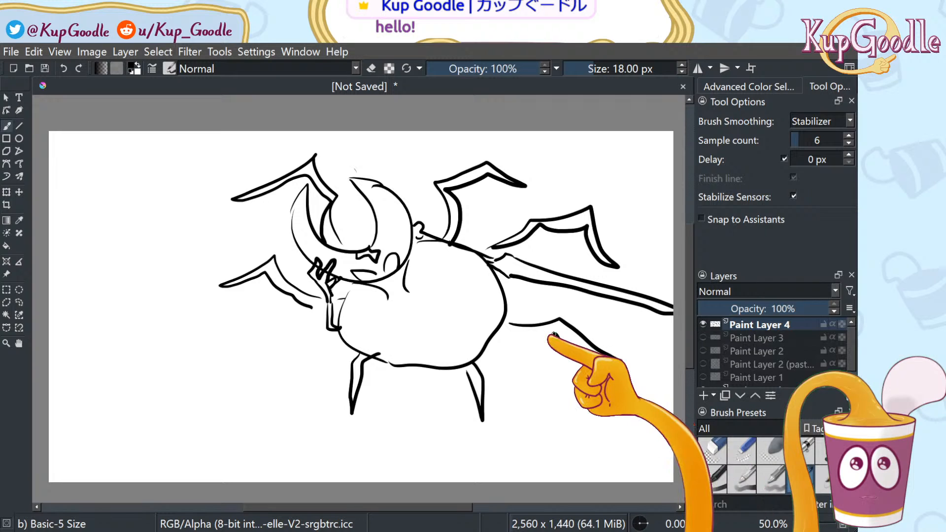
{"action": "left_click_drag", "start_coordinate": [554, 334], "coordinate": [504, 325]}
{"action": "mouse_move", "coordinate": [341, 343]}
{"action": "left_mouse_down"}
{"action": "mouse_move", "coordinate": [301, 336]}
{"action": "mouse_move", "coordinate": [240, 379]}
{"action": "mouse_move", "coordinate": [259, 398]}
{"action": "mouse_move", "coordinate": [280, 371]}
{"action": "mouse_move", "coordinate": [357, 343]}
{"action": "left_mouse_up"}
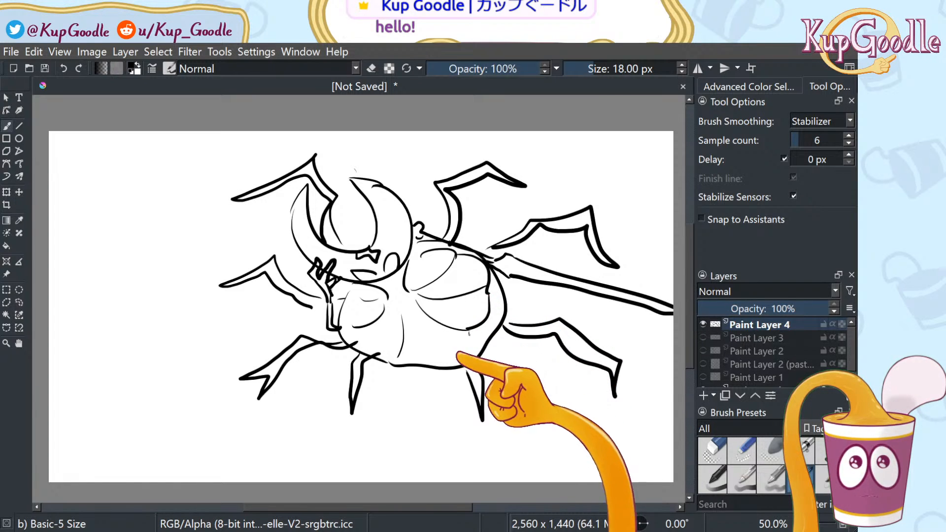
Sketch curled and jagged cloak folds inside the body, erasing construction lines
{"action": "mouse_move", "coordinate": [360, 329]}
{"action": "left_mouse_down"}
{"action": "mouse_move", "coordinate": [374, 301]}
{"action": "mouse_move", "coordinate": [363, 300]}
{"action": "left_mouse_up"}
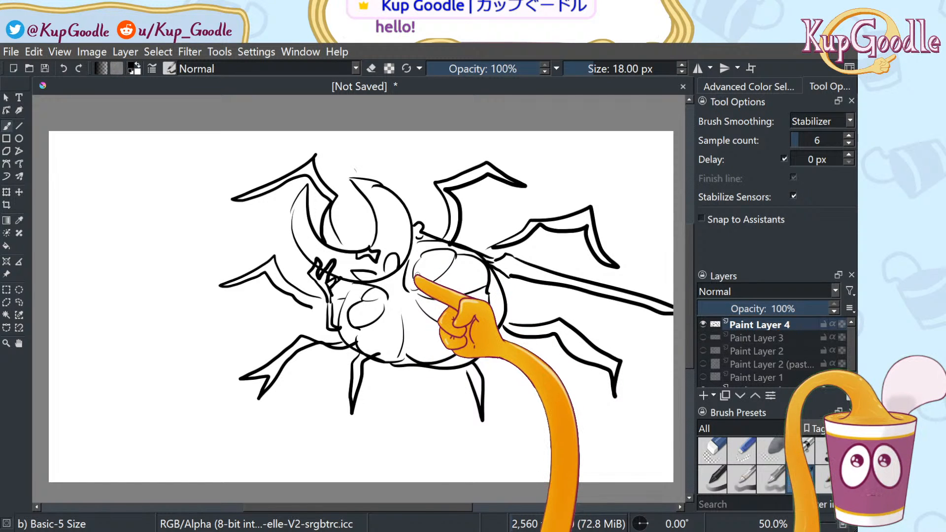
{"action": "left_click", "coordinate": [712, 450]}
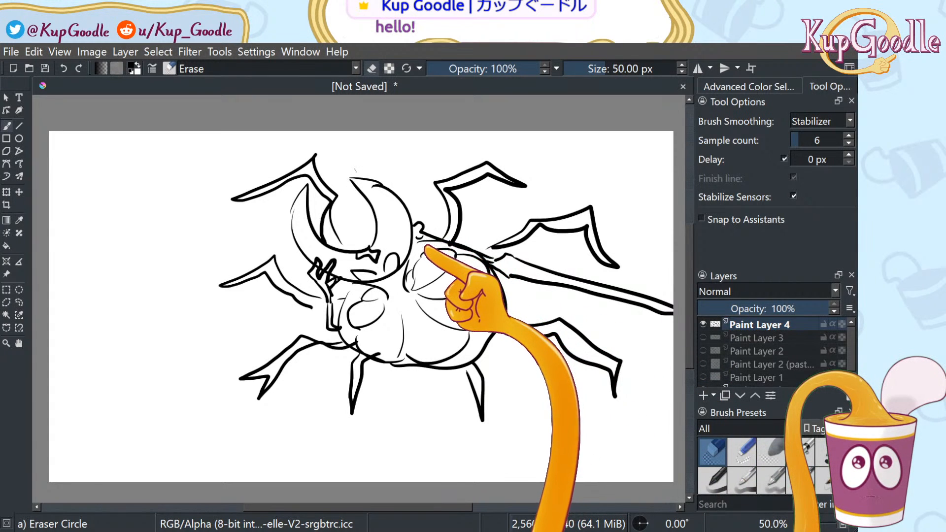
{"action": "left_click_drag", "start_coordinate": [427, 241], "coordinate": [487, 257]}
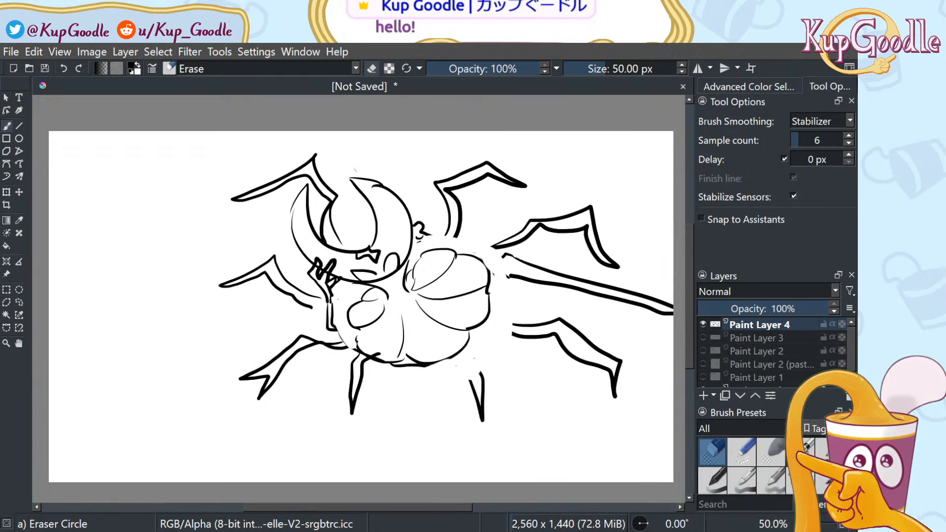
{"action": "left_click", "coordinate": [801, 480]}
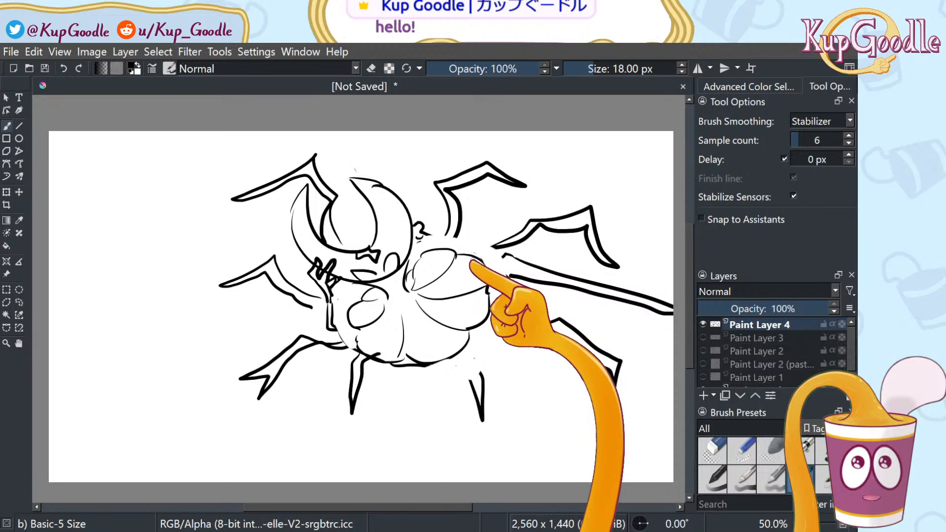
{"action": "mouse_move", "coordinate": [446, 253]}
{"action": "left_mouse_down"}
{"action": "mouse_move", "coordinate": [433, 267]}
{"action": "mouse_move", "coordinate": [442, 293]}
{"action": "left_mouse_up"}
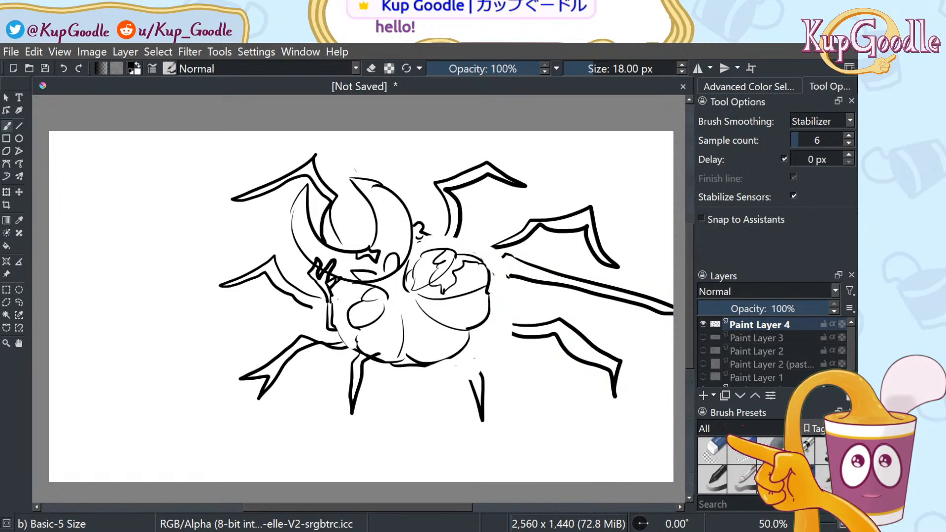
{"action": "left_click", "coordinate": [712, 451]}
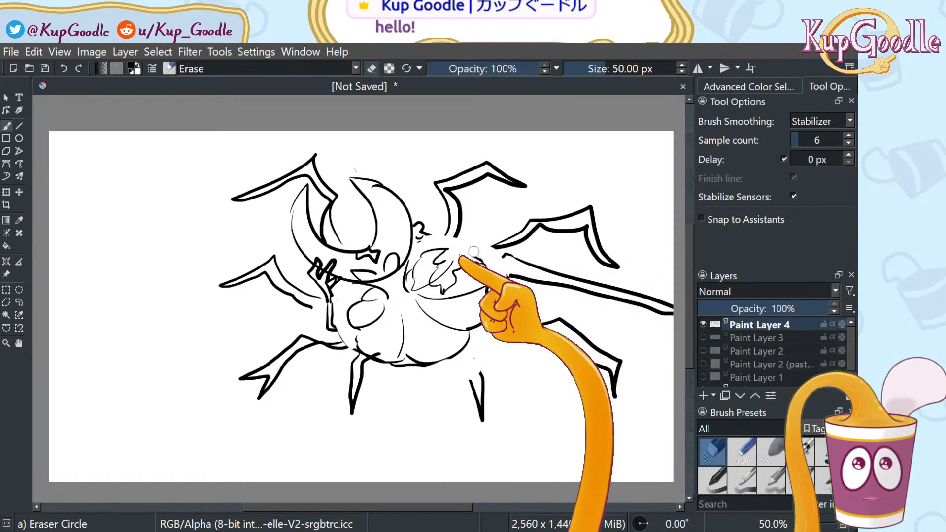
{"action": "left_click_drag", "start_coordinate": [455, 262], "coordinate": [434, 283]}
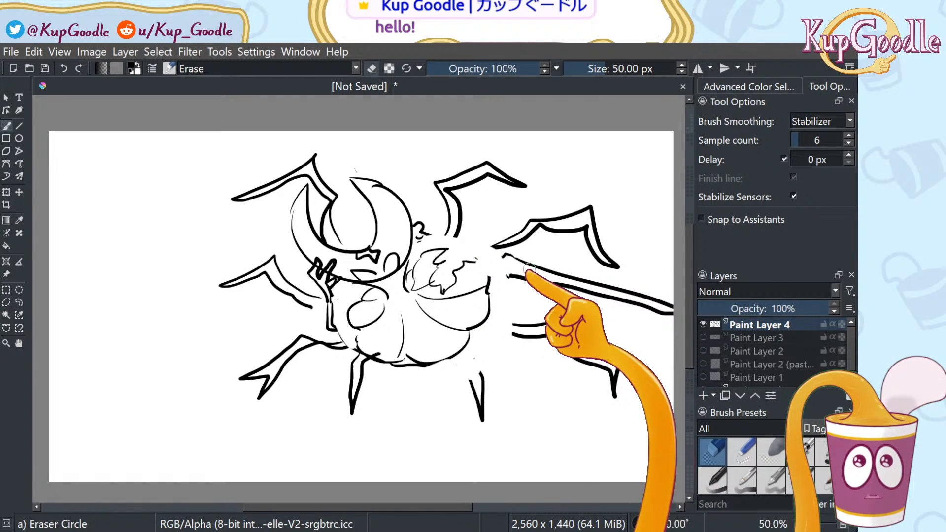
{"action": "key", "text": "/"}
{"action": "left_click_drag", "start_coordinate": [474, 266], "coordinate": [489, 279]}
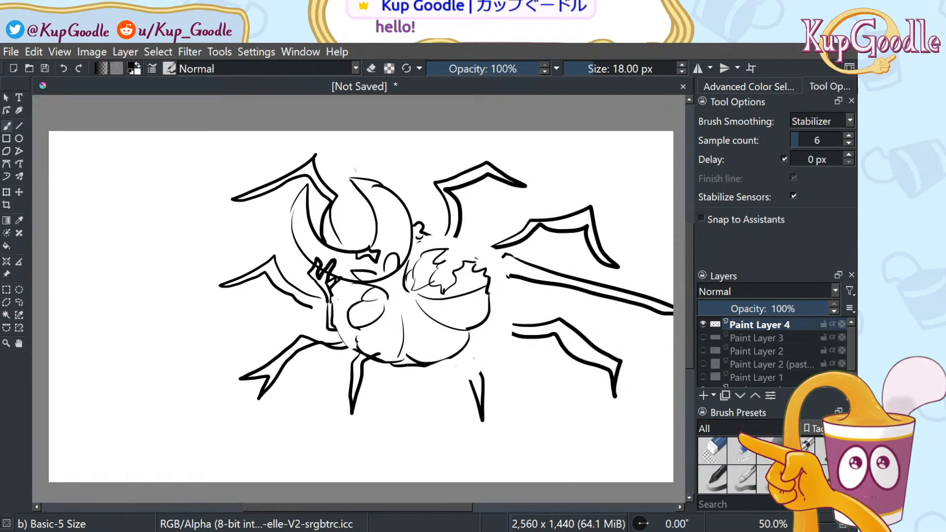
Erase the body's lower-left outline and redraw it as a wavy line
{"action": "left_click", "coordinate": [712, 450]}
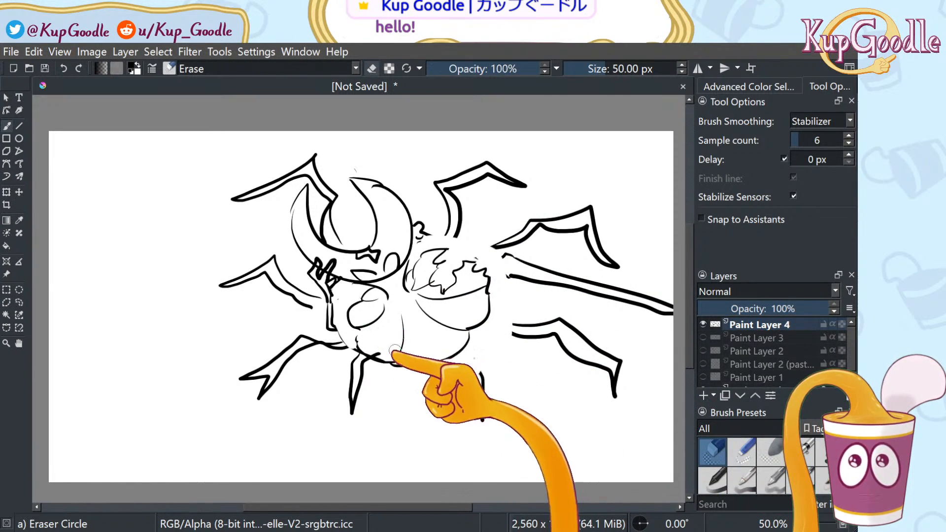
{"action": "mouse_move", "coordinate": [385, 358]}
{"action": "left_mouse_down"}
{"action": "mouse_move", "coordinate": [365, 357]}
{"action": "mouse_move", "coordinate": [360, 344]}
{"action": "left_mouse_up"}
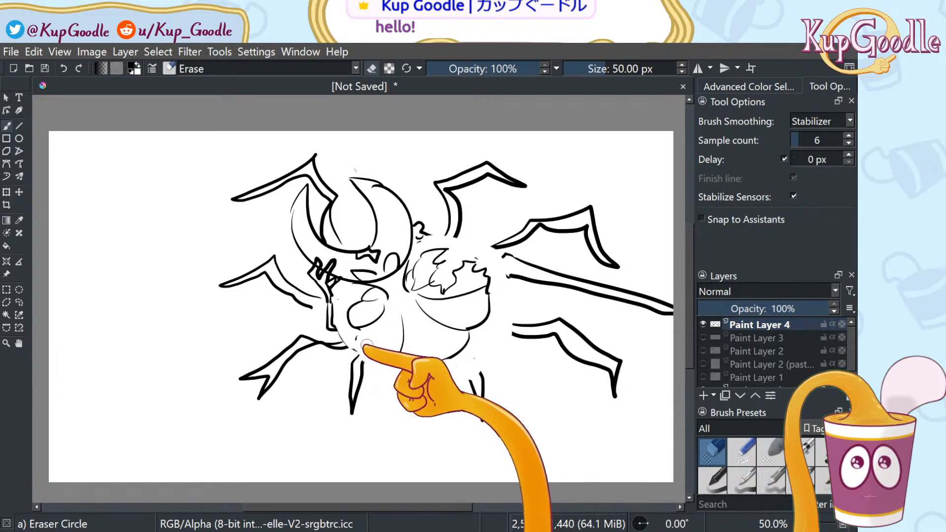
{"action": "left_click", "coordinate": [747, 461]}
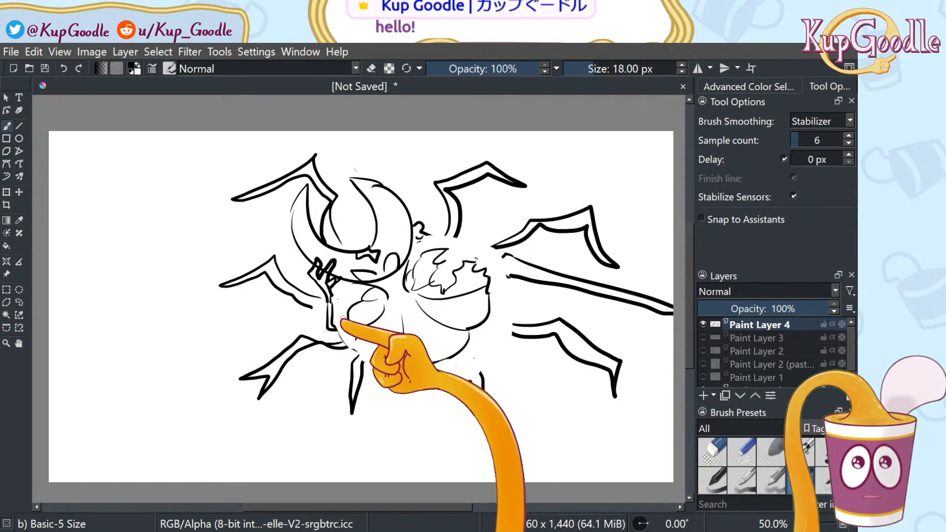
{"action": "left_click_drag", "start_coordinate": [356, 339], "coordinate": [391, 362]}
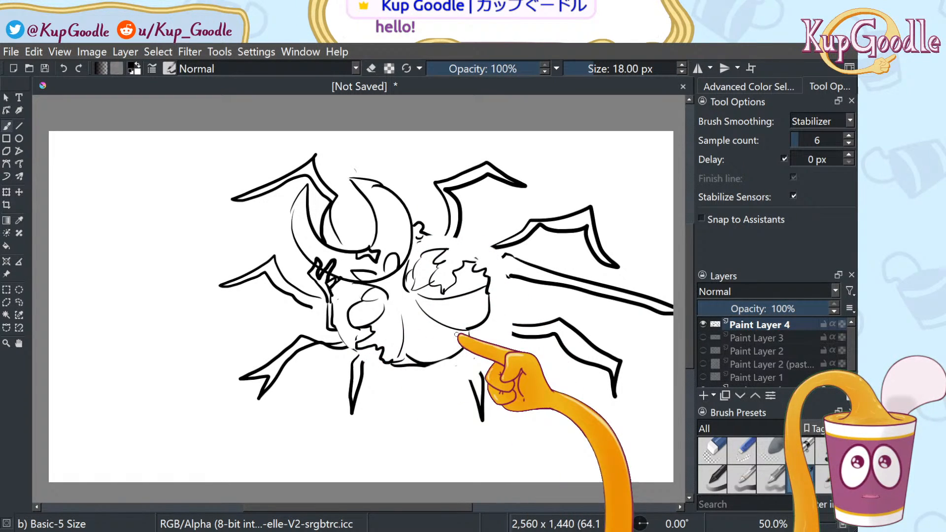
{"action": "key", "text": "slash"}
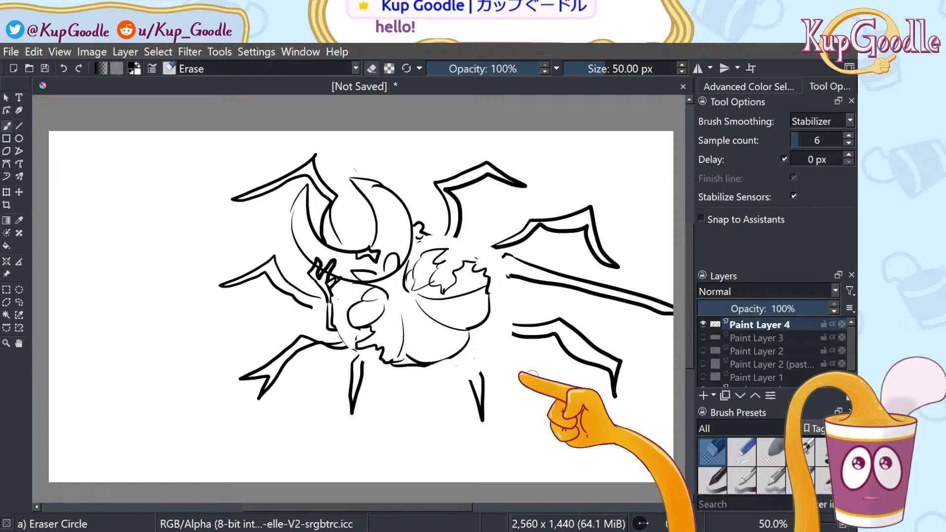
{"action": "key", "text": "slash"}
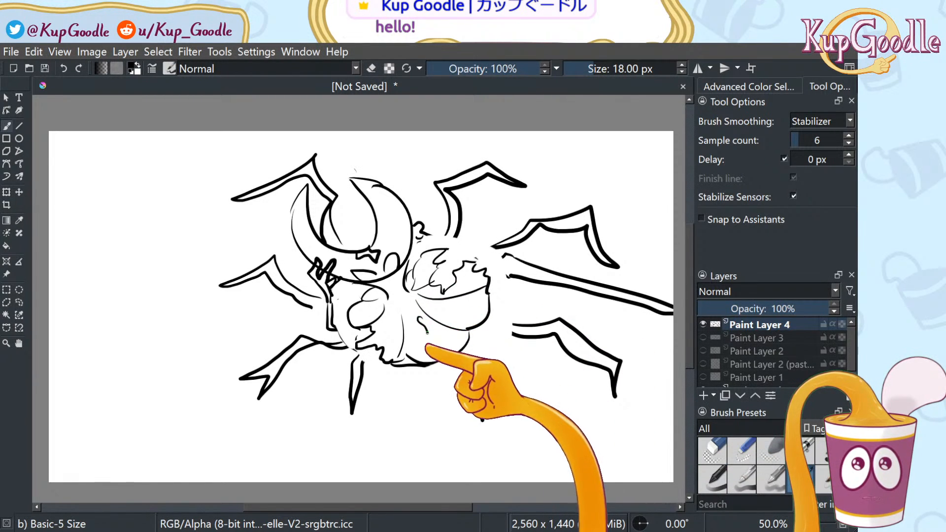
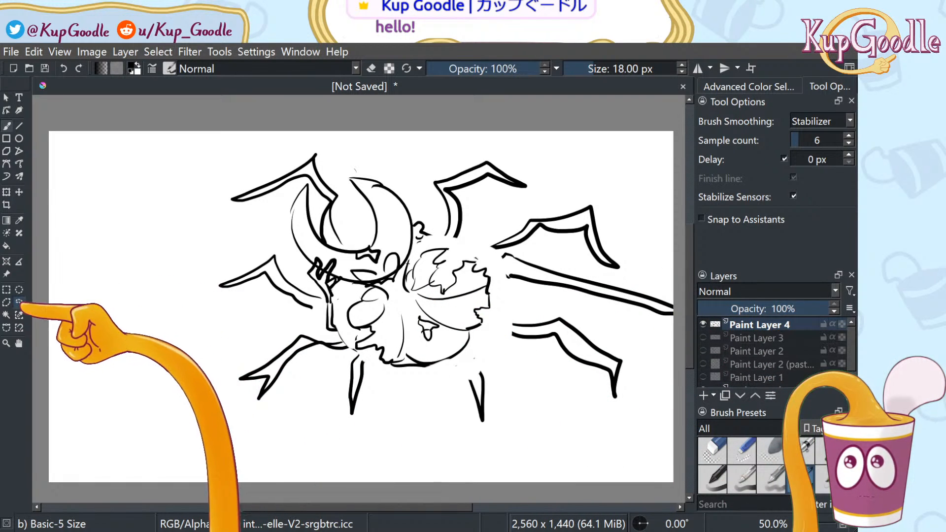
Freehand-select the spindly lower legs and cut them away
{"action": "left_click", "coordinate": [19, 302]}
{"action": "mouse_move", "coordinate": [653, 428]}
{"action": "left_mouse_down"}
{"action": "mouse_move", "coordinate": [660, 394]}
{"action": "mouse_move", "coordinate": [584, 319]}
{"action": "mouse_move", "coordinate": [502, 331]}
{"action": "mouse_move", "coordinate": [424, 377]}
{"action": "mouse_move", "coordinate": [324, 341]}
{"action": "mouse_move", "coordinate": [313, 296]}
{"action": "mouse_move", "coordinate": [269, 230]}
{"action": "mouse_move", "coordinate": [183, 256]}
{"action": "left_mouse_up"}
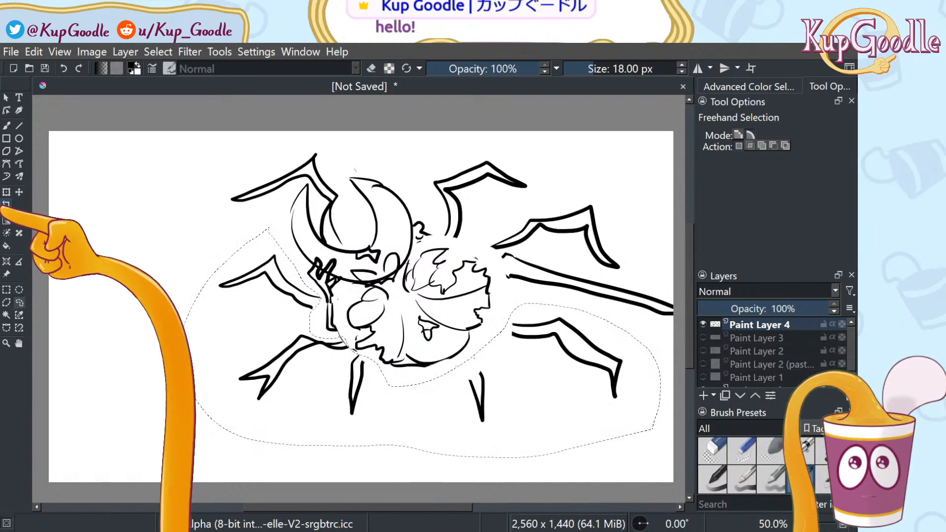
{"action": "left_click", "coordinate": [6, 192]}
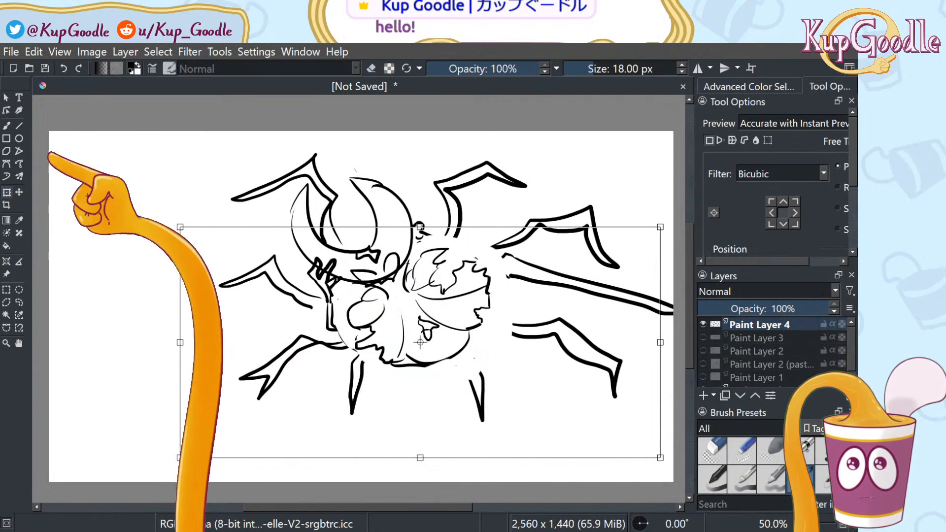
{"action": "left_click", "coordinate": [56, 113]}
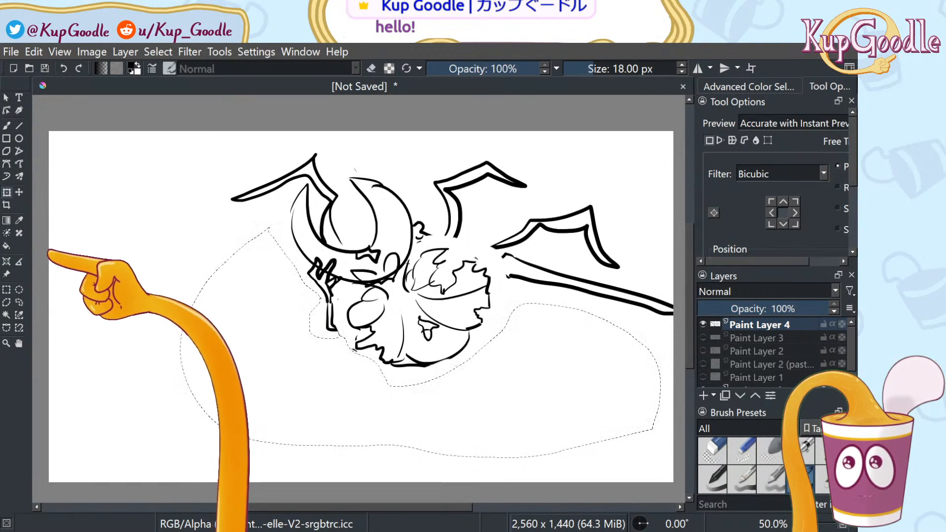
{"action": "key", "text": "b"}
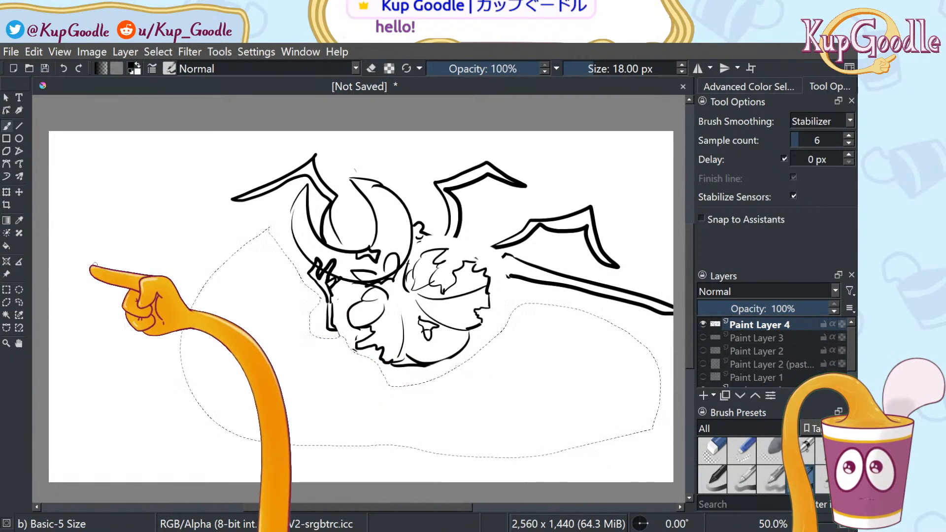
Clear the selection, then undo a stray brush stroke drawn left of the figure
{"action": "left_click", "coordinate": [18, 302]}
{"action": "left_click", "coordinate": [60, 298]}
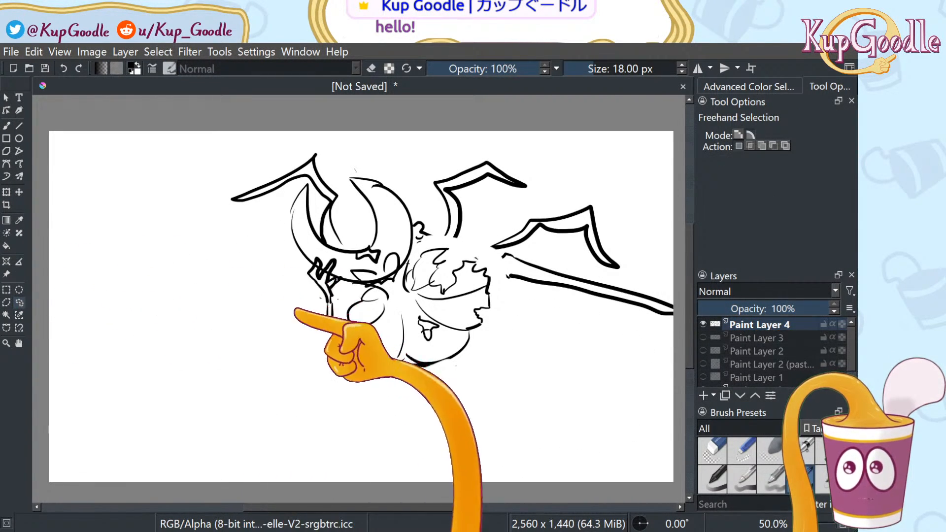
{"action": "key", "text": "b"}
{"action": "mouse_move", "coordinate": [277, 337]}
{"action": "left_mouse_down"}
{"action": "mouse_move", "coordinate": [294, 325]}
{"action": "mouse_move", "coordinate": [558, 373]}
{"action": "left_mouse_up"}
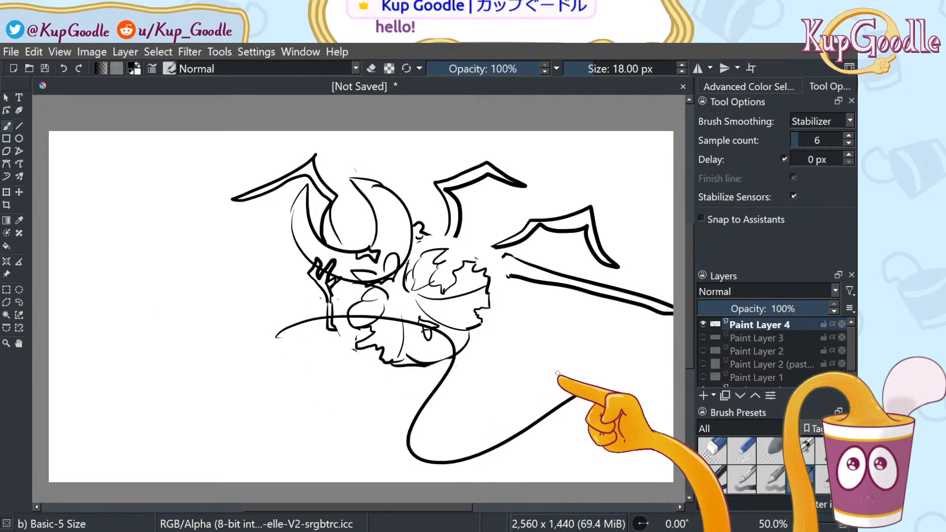
{"action": "key", "text": "ctrl+z"}
Freehand-select both bat-like wings, delete them, and deselect
{"action": "left_click", "coordinate": [20, 303]}
{"action": "mouse_move", "coordinate": [260, 213]}
{"action": "left_mouse_down"}
{"action": "mouse_move", "coordinate": [308, 186]}
{"action": "mouse_move", "coordinate": [319, 240]}
{"action": "mouse_move", "coordinate": [343, 248]}
{"action": "mouse_move", "coordinate": [336, 178]}
{"action": "mouse_move", "coordinate": [355, 168]}
{"action": "mouse_move", "coordinate": [400, 175]}
{"action": "mouse_move", "coordinate": [439, 243]}
{"action": "mouse_move", "coordinate": [595, 280]}
{"action": "mouse_move", "coordinate": [621, 270]}
{"action": "mouse_move", "coordinate": [627, 233]}
{"action": "mouse_move", "coordinate": [574, 172]}
{"action": "mouse_move", "coordinate": [496, 149]}
{"action": "mouse_move", "coordinate": [364, 146]}
{"action": "mouse_move", "coordinate": [229, 164]}
{"action": "mouse_move", "coordinate": [249, 221]}
{"action": "left_mouse_up"}
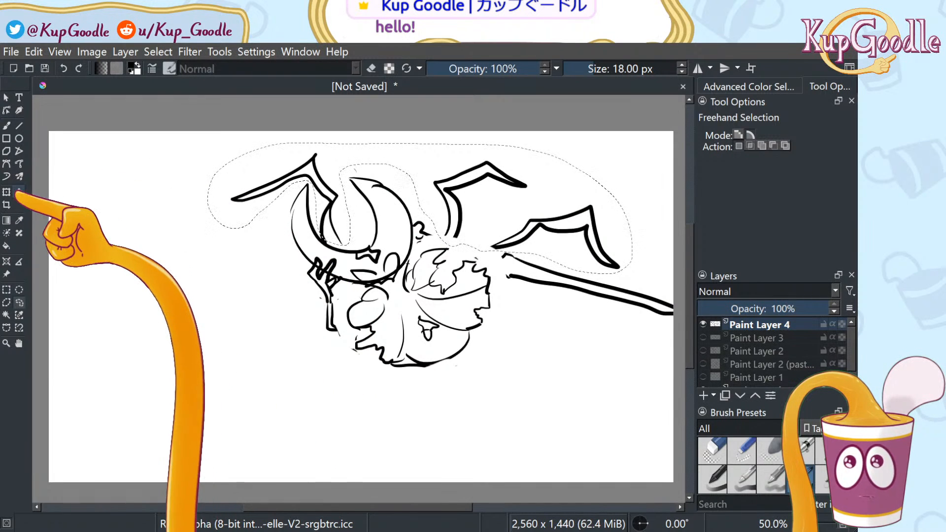
{"action": "left_click", "coordinate": [19, 193]}
{"action": "left_click", "coordinate": [7, 193]}
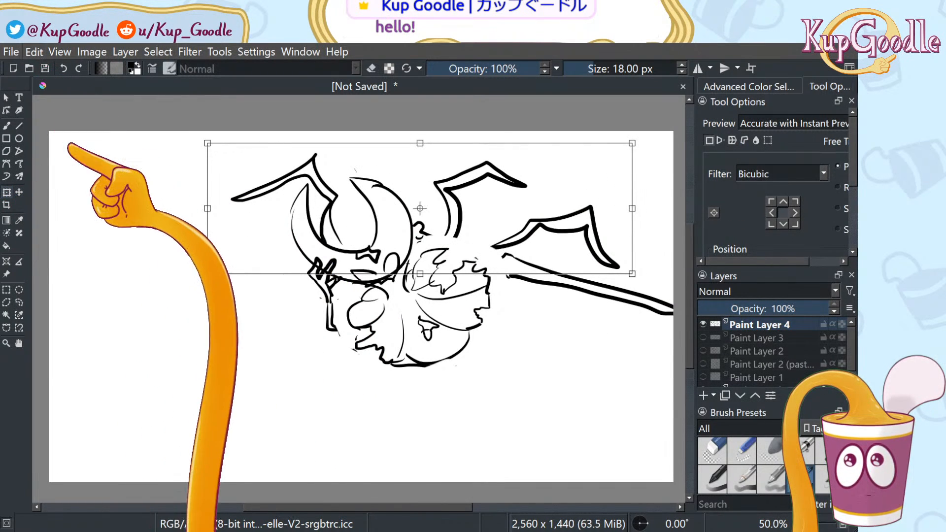
{"action": "key", "text": "Return"}
{"action": "key", "text": "Delete"}
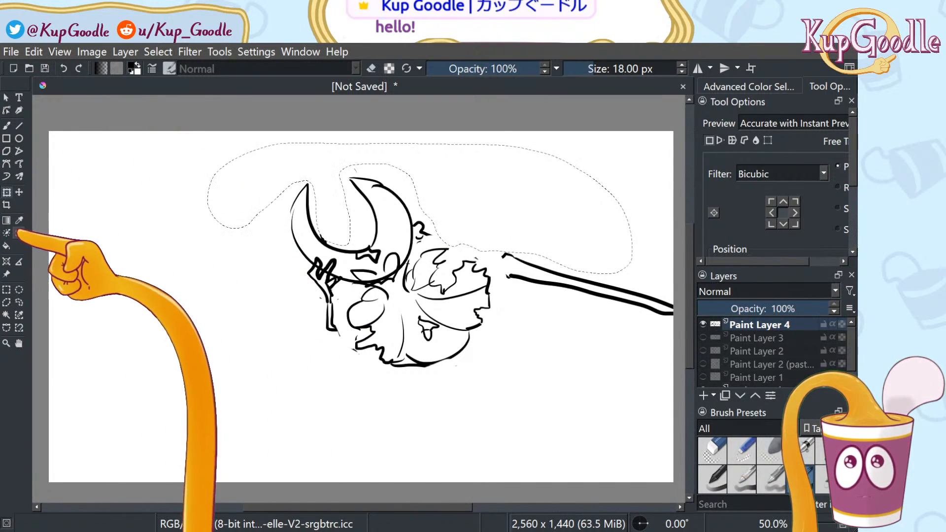
{"action": "left_click", "coordinate": [19, 302]}
{"action": "left_click", "coordinate": [64, 287]}
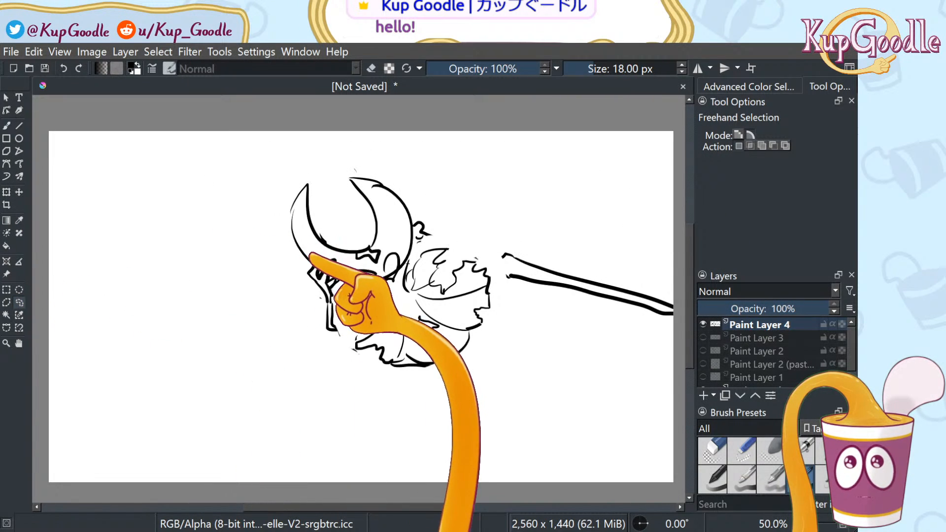
{"action": "key", "text": "b"}
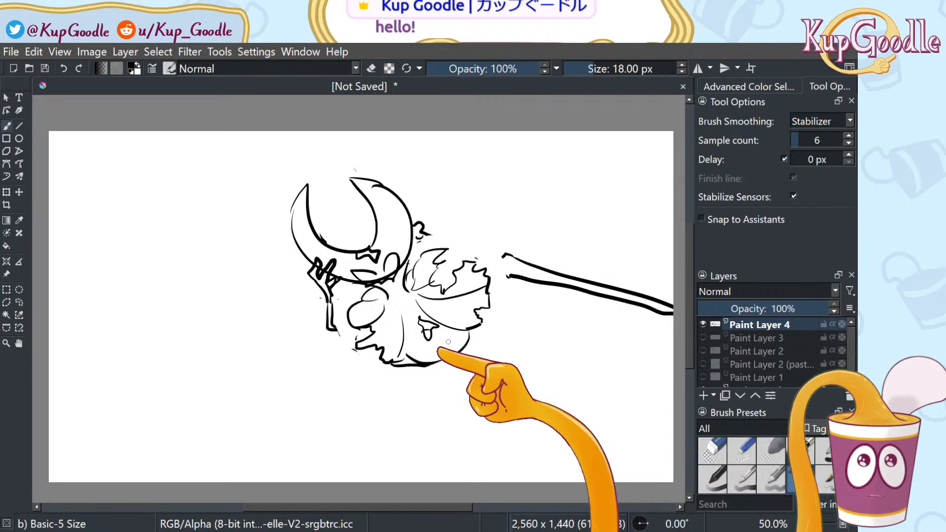
Pan the canvas slightly left and up, and undo two misplaced leg strokes
{"action": "left_click", "coordinate": [19, 344]}
{"action": "left_click_drag", "start_coordinate": [120, 343], "coordinate": [108, 340]}
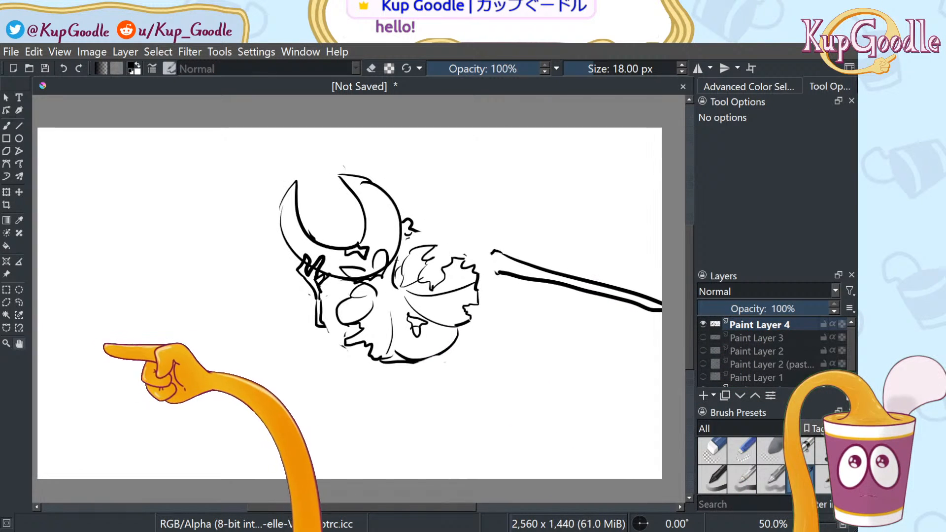
{"action": "key", "text": "b"}
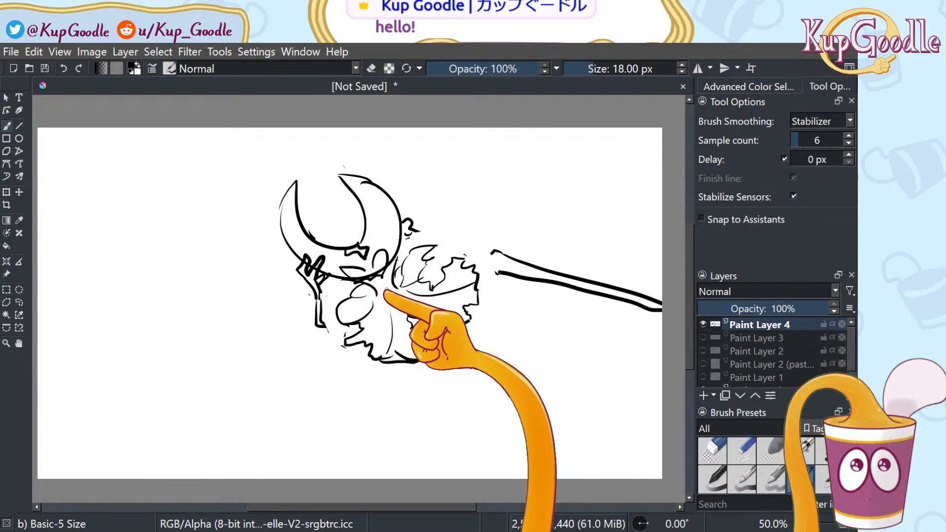
{"action": "left_click_drag", "start_coordinate": [367, 348], "coordinate": [345, 393]}
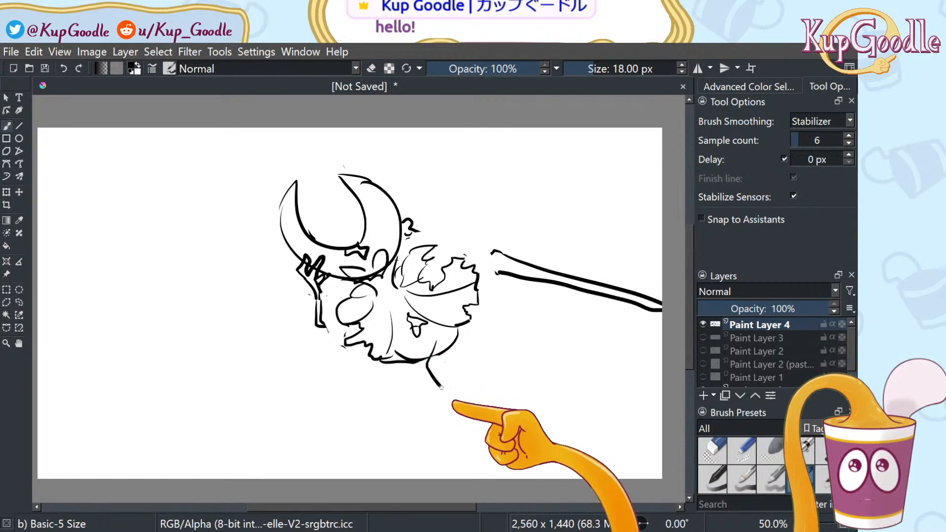
{"action": "left_click_drag", "start_coordinate": [367, 363], "coordinate": [320, 407]}
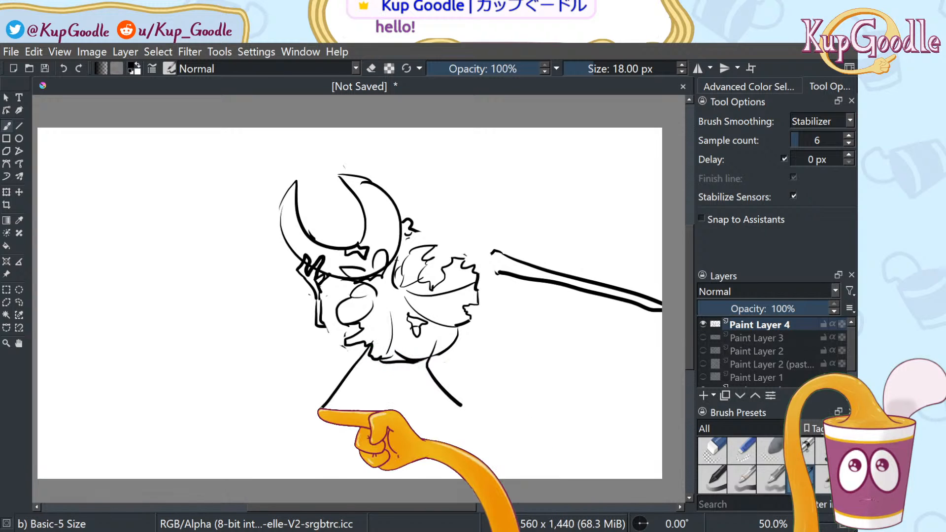
{"action": "key", "text": "ctrl+z"}
{"action": "key", "text": "ctrl+z"}
Sketch a bent left leg and a right leg angling down-right, doubling the left leg's line
{"action": "left_click_drag", "start_coordinate": [430, 337], "coordinate": [467, 406]}
{"action": "left_click_drag", "start_coordinate": [353, 341], "coordinate": [354, 403]}
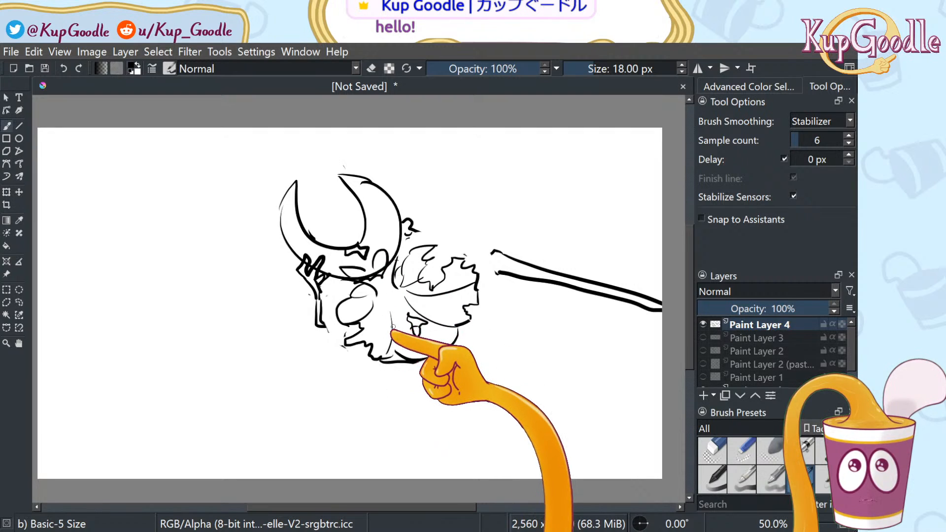
{"action": "mouse_move", "coordinate": [393, 333]}
{"action": "left_mouse_down"}
{"action": "mouse_move", "coordinate": [342, 389]}
{"action": "mouse_move", "coordinate": [364, 423]}
{"action": "left_mouse_up"}
{"action": "left_click_drag", "start_coordinate": [426, 323], "coordinate": [467, 368]}
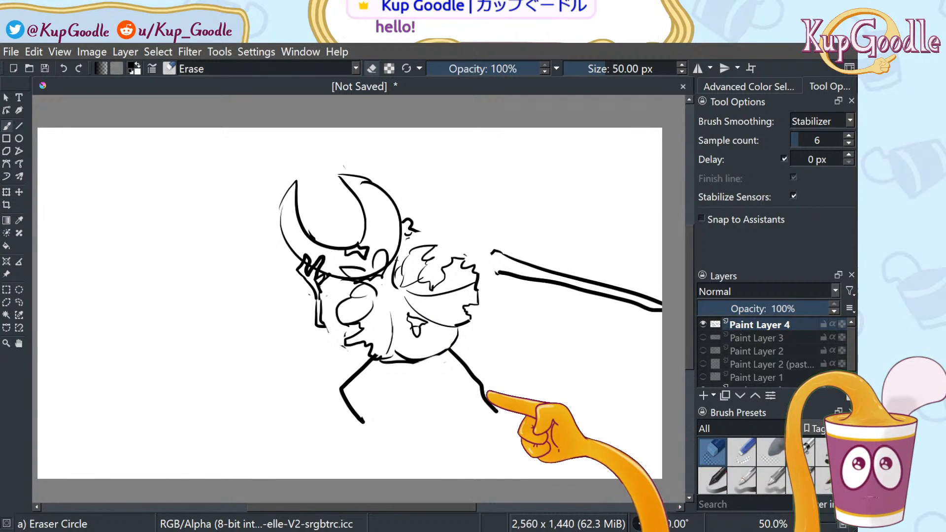
{"action": "left_click", "coordinate": [801, 477]}
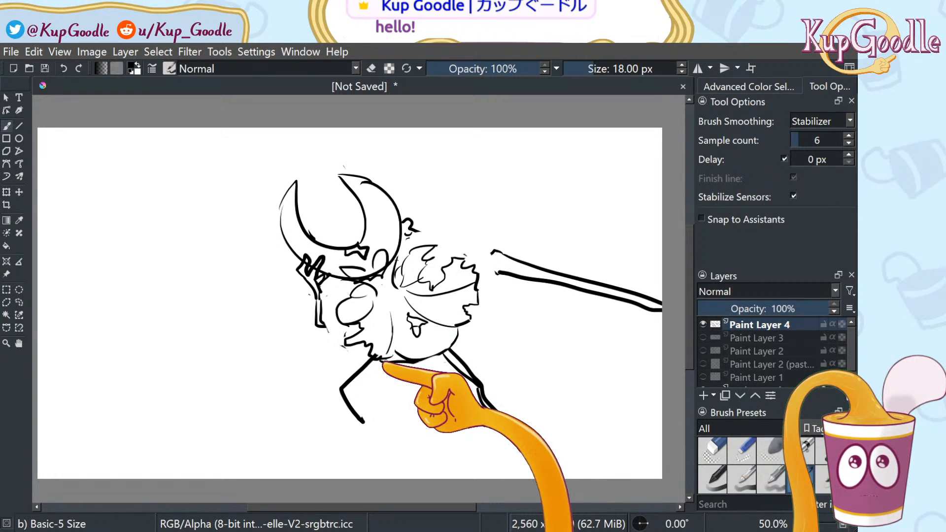
{"action": "mouse_move", "coordinate": [379, 359]}
{"action": "left_mouse_down"}
{"action": "mouse_move", "coordinate": [342, 395]}
{"action": "mouse_move", "coordinate": [378, 432]}
{"action": "left_mouse_up"}
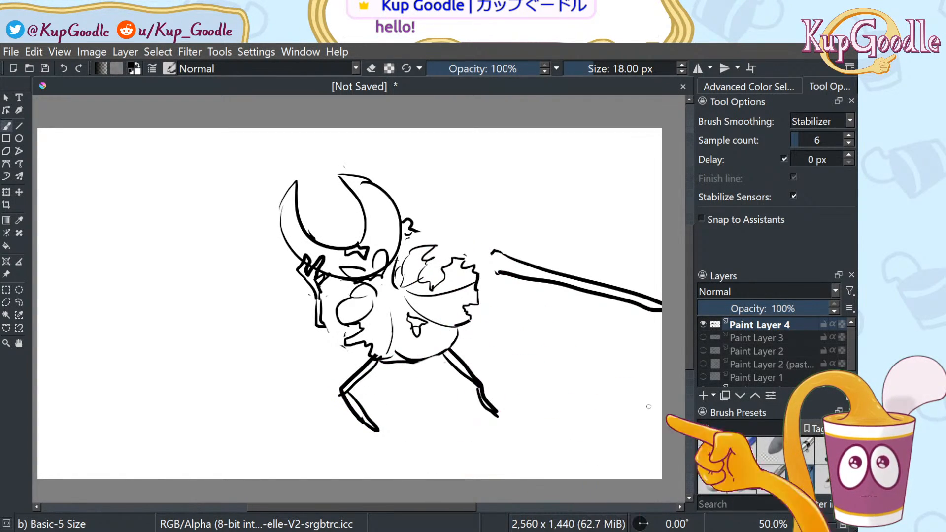
{"action": "left_click", "coordinate": [712, 451]}
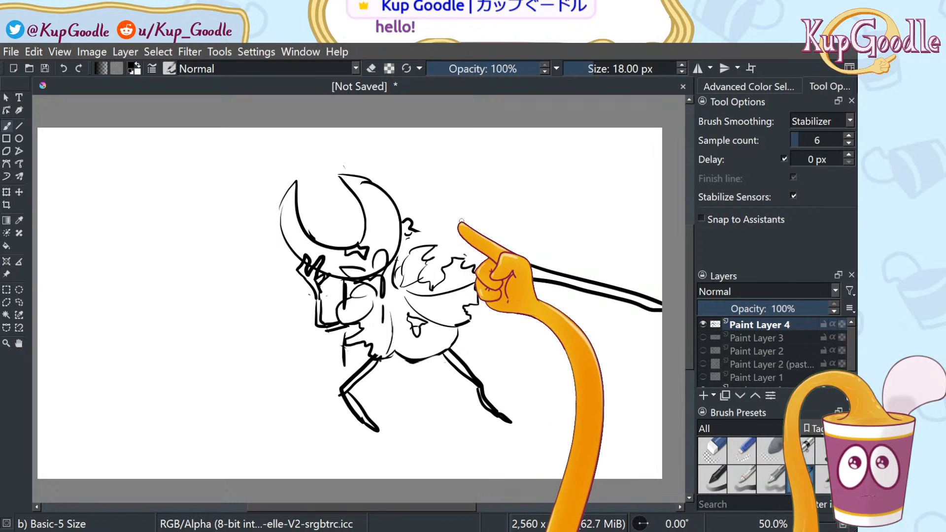
Sketch the bent elbow, curl the right foot, and draw a wing's upper edge behind the shoulder
{"action": "mouse_move", "coordinate": [332, 332]}
{"action": "left_mouse_down"}
{"action": "mouse_move", "coordinate": [313, 345]}
{"action": "mouse_move", "coordinate": [314, 324]}
{"action": "left_mouse_up"}
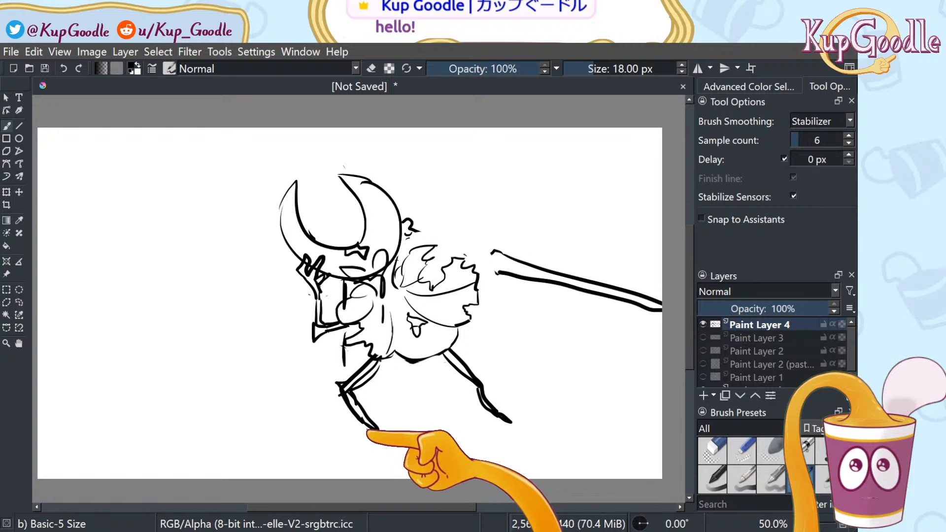
{"action": "left_click_drag", "start_coordinate": [515, 432], "coordinate": [512, 425]}
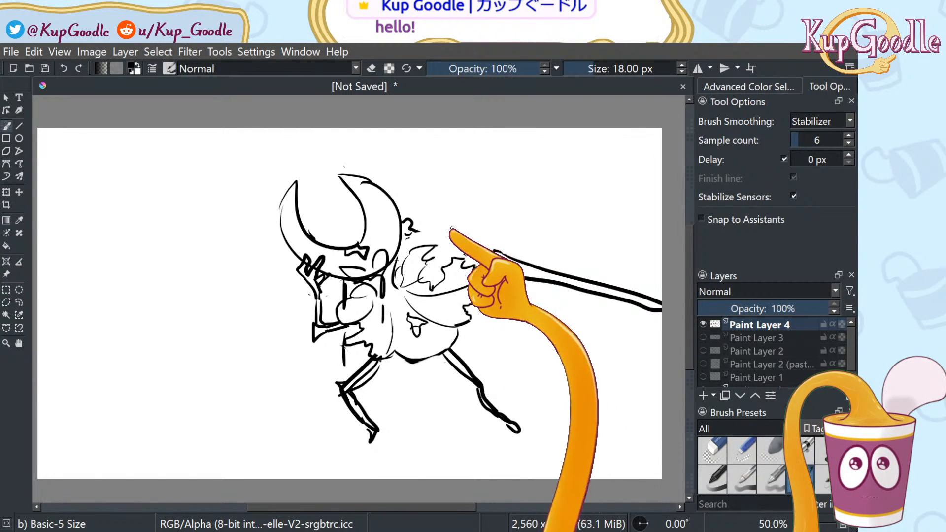
{"action": "mouse_move", "coordinate": [447, 236]}
{"action": "left_mouse_down"}
{"action": "mouse_move", "coordinate": [477, 223]}
{"action": "mouse_move", "coordinate": [490, 250]}
{"action": "mouse_move", "coordinate": [503, 253]}
{"action": "left_mouse_up"}
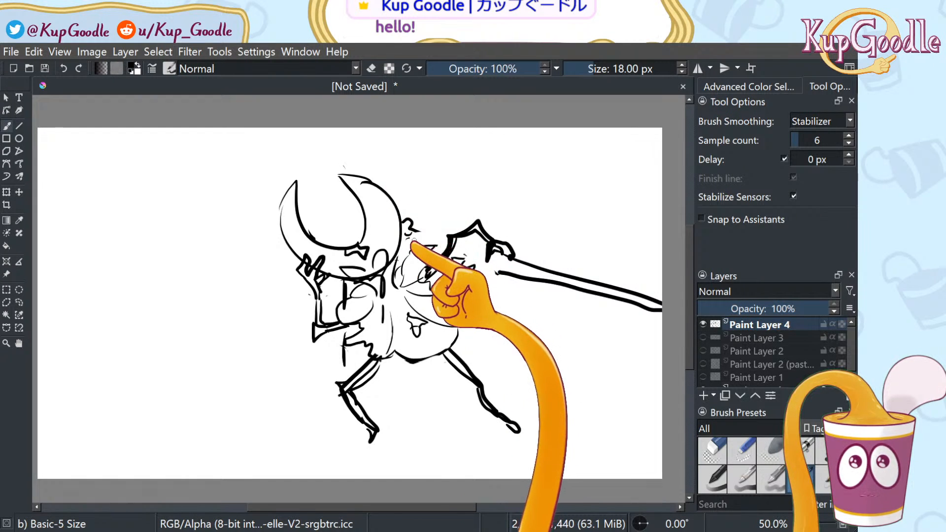
Draw the right and left wing outlines, then long jointed claw limbs to the right and left
{"action": "mouse_move", "coordinate": [421, 202]}
{"action": "left_mouse_down"}
{"action": "mouse_move", "coordinate": [423, 180]}
{"action": "mouse_move", "coordinate": [449, 153]}
{"action": "mouse_move", "coordinate": [512, 181]}
{"action": "mouse_move", "coordinate": [515, 208]}
{"action": "mouse_move", "coordinate": [460, 167]}
{"action": "mouse_move", "coordinate": [433, 203]}
{"action": "mouse_move", "coordinate": [423, 240]}
{"action": "left_mouse_up"}
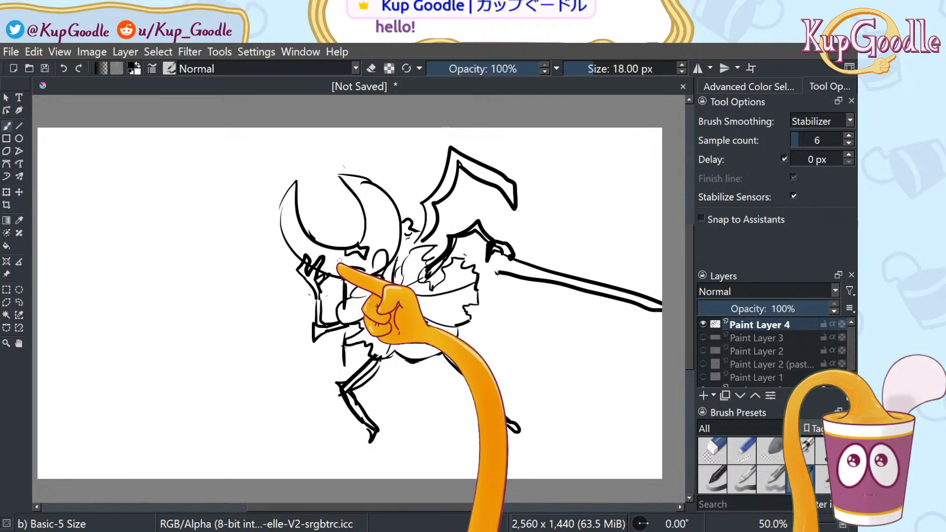
{"action": "mouse_move", "coordinate": [341, 239]}
{"action": "left_mouse_down"}
{"action": "mouse_move", "coordinate": [318, 151]}
{"action": "mouse_move", "coordinate": [227, 222]}
{"action": "mouse_move", "coordinate": [245, 185]}
{"action": "mouse_move", "coordinate": [299, 170]}
{"action": "mouse_move", "coordinate": [327, 230]}
{"action": "left_mouse_up"}
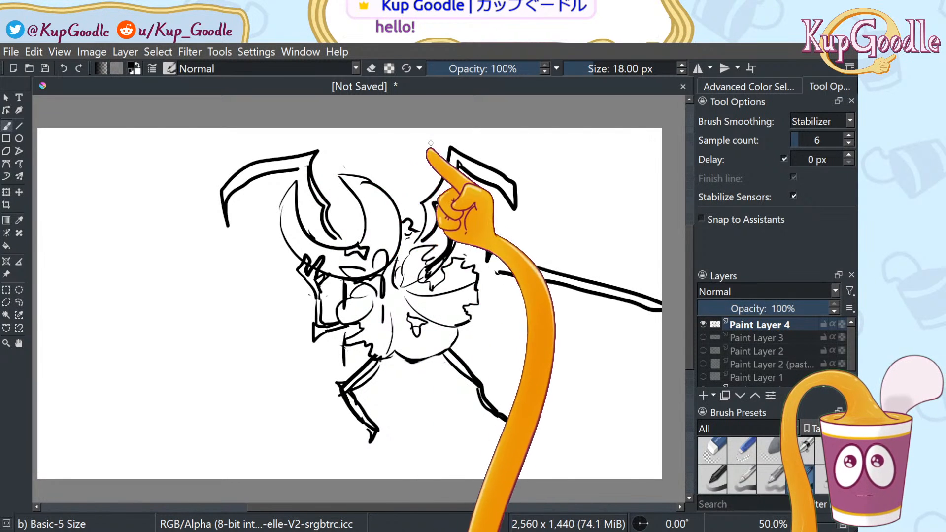
{"action": "mouse_move", "coordinate": [475, 318]}
{"action": "left_mouse_down"}
{"action": "mouse_move", "coordinate": [532, 322]}
{"action": "mouse_move", "coordinate": [557, 307]}
{"action": "mouse_move", "coordinate": [610, 366]}
{"action": "left_mouse_up"}
{"action": "mouse_move", "coordinate": [596, 398]}
{"action": "left_mouse_down"}
{"action": "mouse_move", "coordinate": [547, 319]}
{"action": "mouse_move", "coordinate": [532, 337]}
{"action": "mouse_move", "coordinate": [492, 344]}
{"action": "left_mouse_up"}
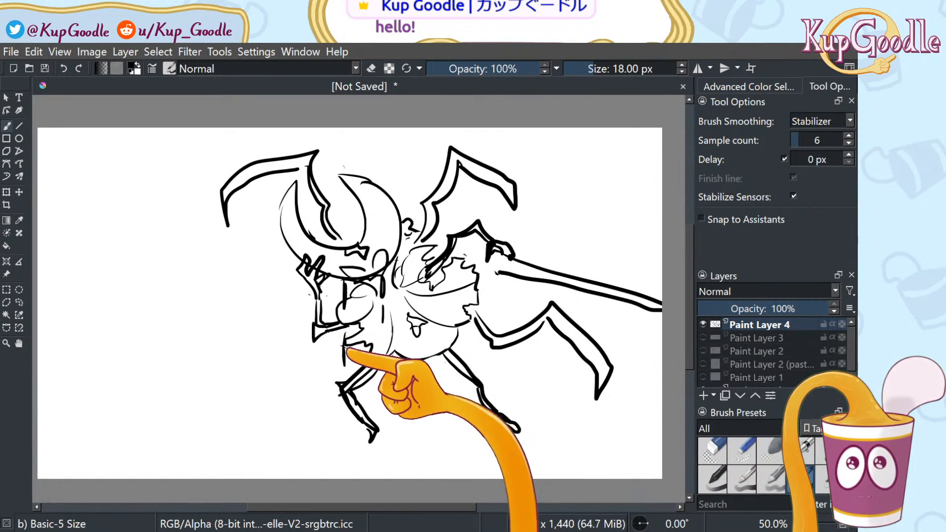
{"action": "mouse_move", "coordinate": [347, 344]}
{"action": "left_mouse_down"}
{"action": "mouse_move", "coordinate": [289, 356]}
{"action": "mouse_move", "coordinate": [281, 320]}
{"action": "mouse_move", "coordinate": [259, 323]}
{"action": "mouse_move", "coordinate": [222, 346]}
{"action": "mouse_move", "coordinate": [225, 383]}
{"action": "left_mouse_up"}
{"action": "mouse_move", "coordinate": [225, 384]}
{"action": "left_mouse_down"}
{"action": "mouse_move", "coordinate": [258, 329]}
{"action": "mouse_move", "coordinate": [280, 323]}
{"action": "mouse_move", "coordinate": [313, 377]}
{"action": "mouse_move", "coordinate": [347, 344]}
{"action": "left_mouse_up"}
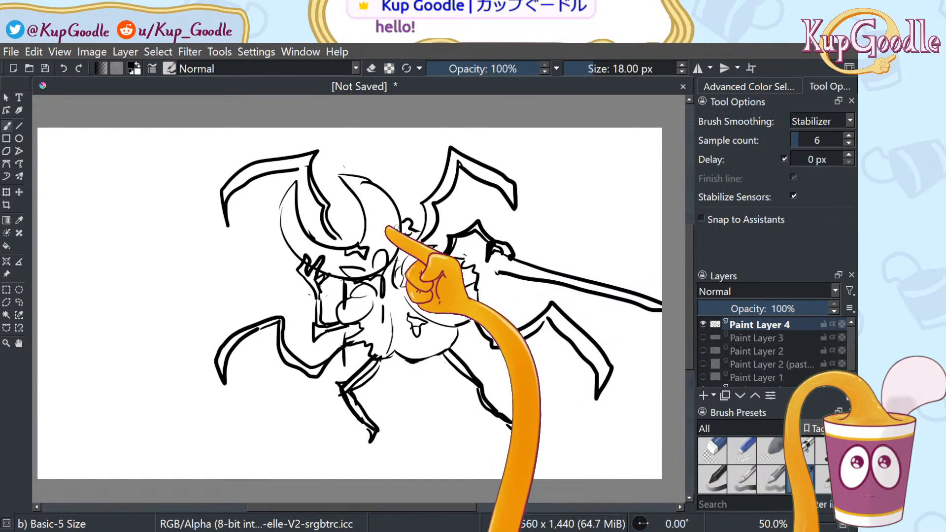
Lasso the small arm beside the chest and shrink it slightly via the top-right transform handle
{"action": "left_click", "coordinate": [20, 303]}
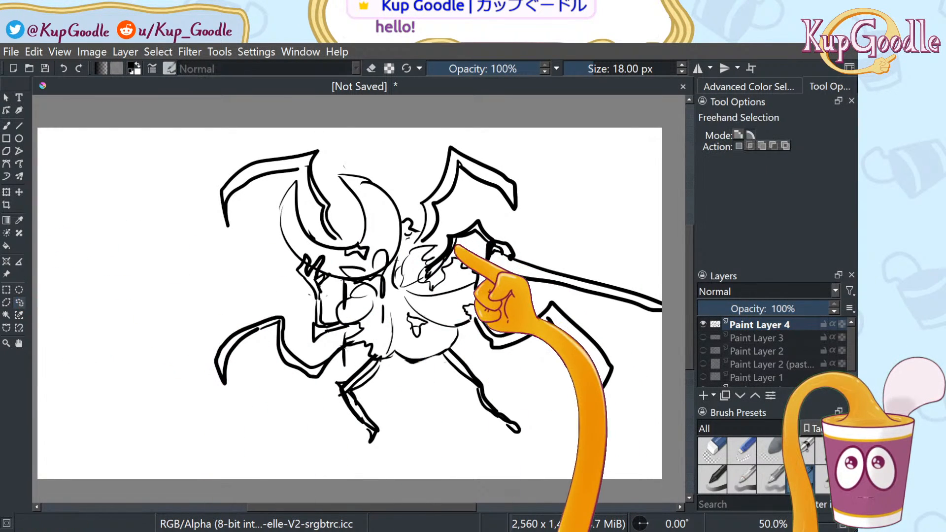
{"action": "mouse_move", "coordinate": [441, 253]}
{"action": "left_mouse_down"}
{"action": "mouse_move", "coordinate": [470, 250]}
{"action": "mouse_move", "coordinate": [481, 266]}
{"action": "mouse_move", "coordinate": [522, 244]}
{"action": "mouse_move", "coordinate": [488, 214]}
{"action": "mouse_move", "coordinate": [442, 235]}
{"action": "left_mouse_up"}
{"action": "left_click", "coordinate": [19, 192]}
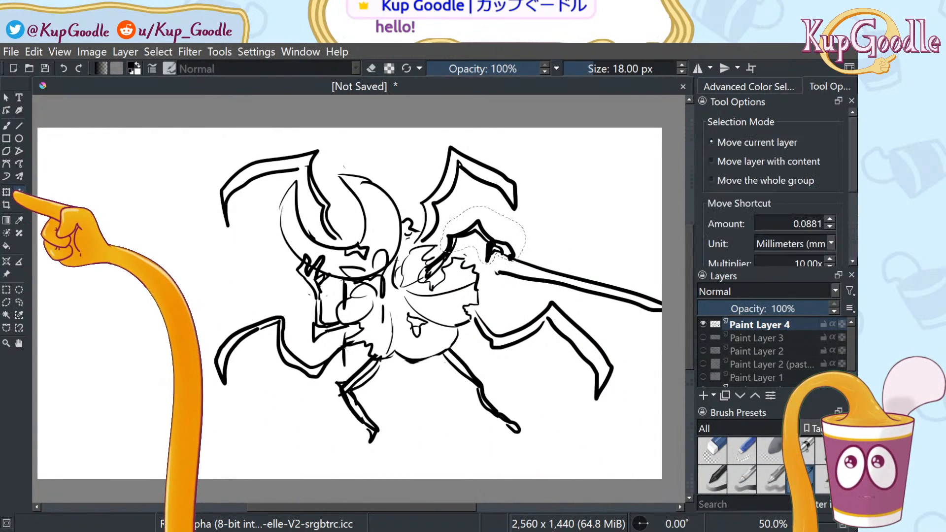
{"action": "left_click", "coordinate": [6, 192]}
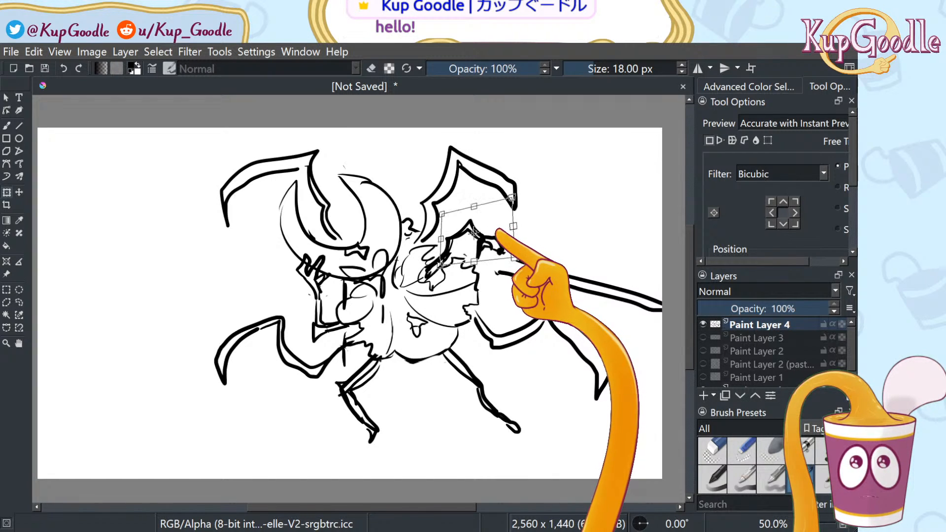
{"action": "left_click_drag", "start_coordinate": [512, 199], "coordinate": [508, 201]}
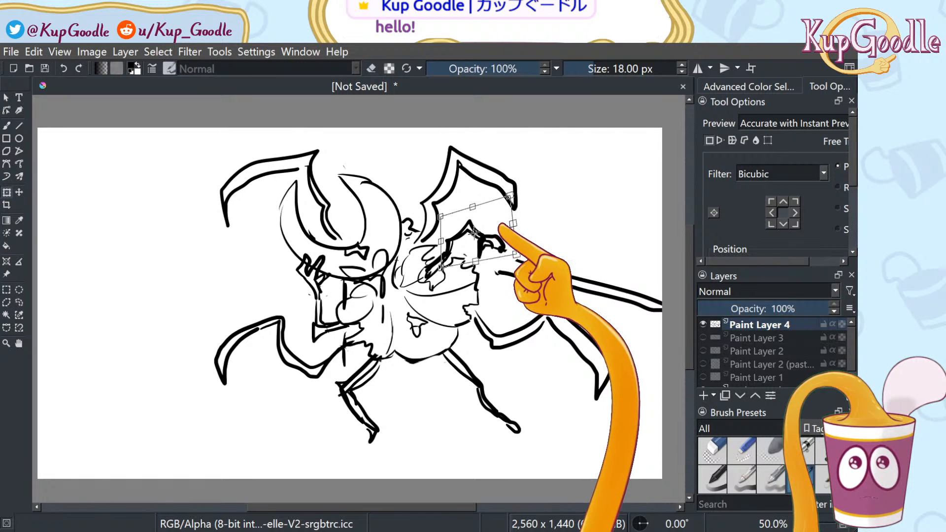
{"action": "left_click", "coordinate": [19, 302]}
Deselect, add a short chest line, and erase leftover stray lines near the small arm
{"action": "key", "text": "ctrl+shift+a"}
{"action": "key", "text": "b"}
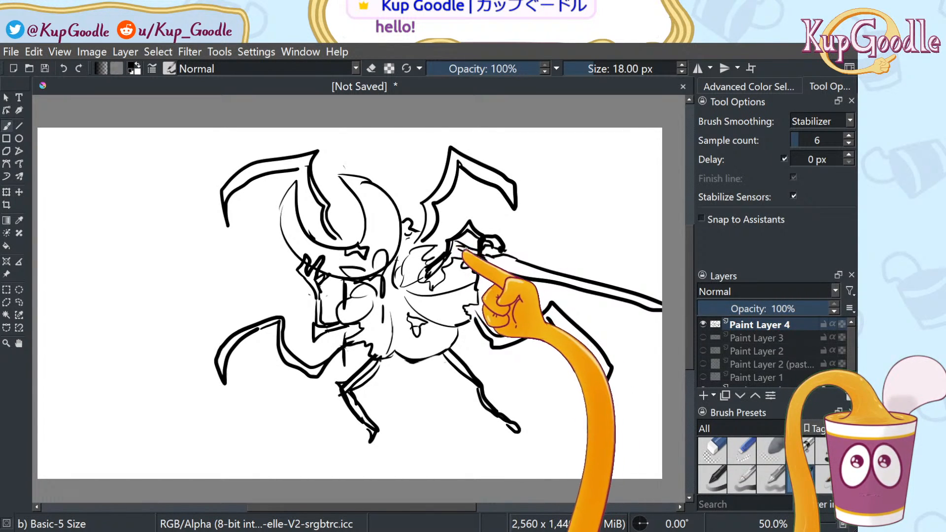
{"action": "left_click_drag", "start_coordinate": [429, 239], "coordinate": [446, 245]}
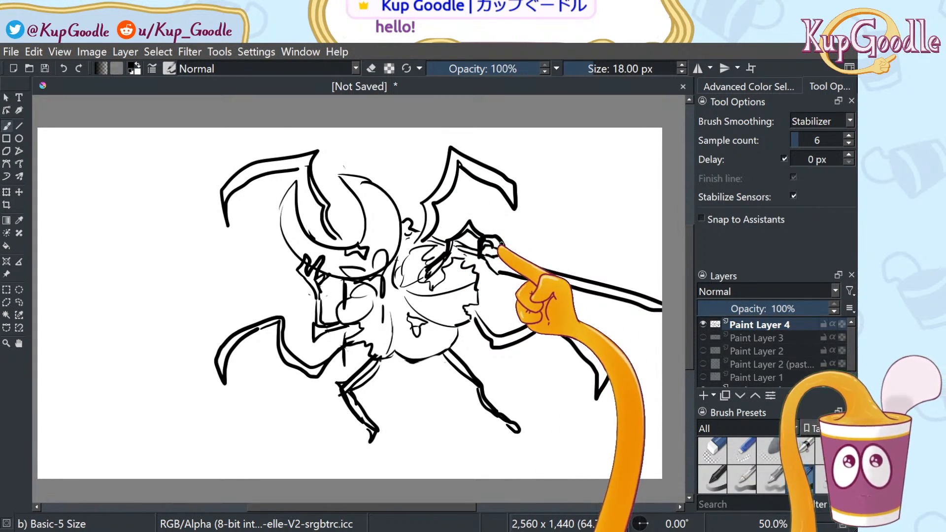
{"action": "left_click", "coordinate": [713, 451]}
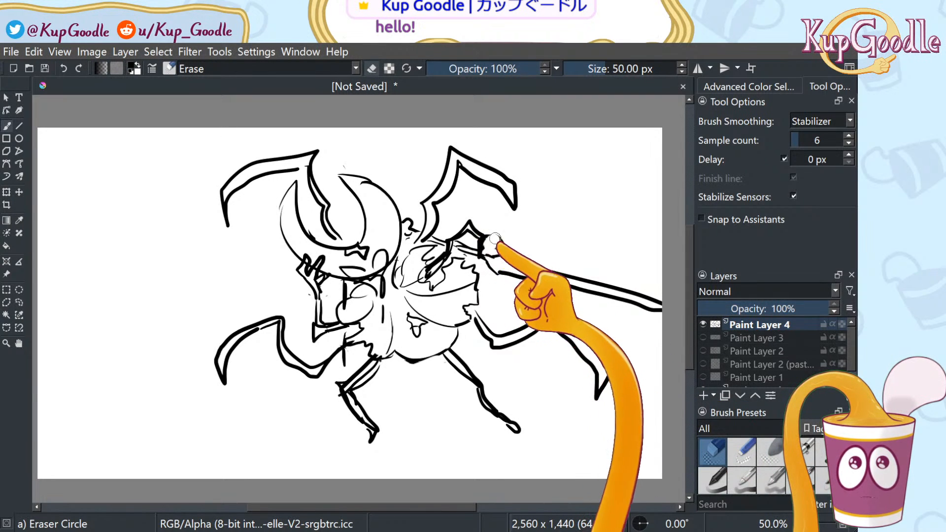
{"action": "left_click_drag", "start_coordinate": [483, 248], "coordinate": [479, 249]}
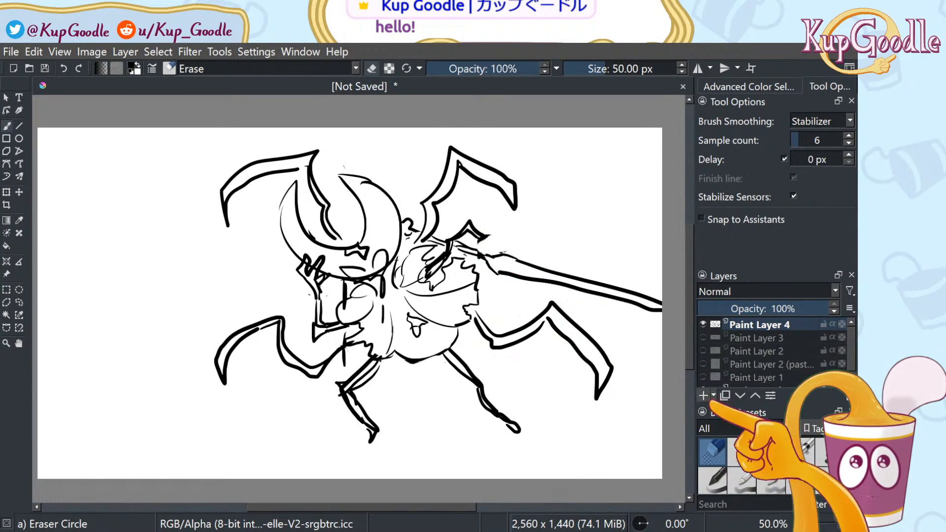
{"action": "left_click", "coordinate": [793, 478]}
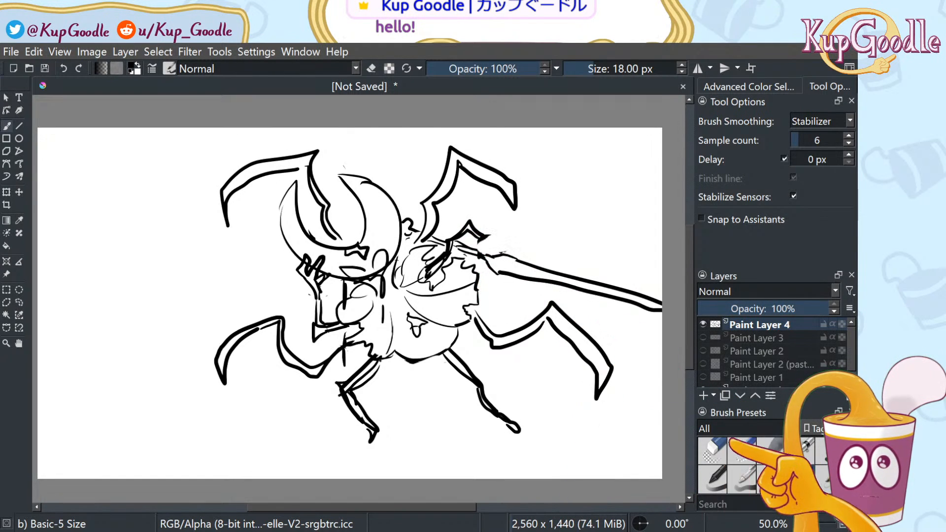
{"action": "left_click", "coordinate": [714, 449]}
{"action": "left_click_drag", "start_coordinate": [503, 242], "coordinate": [484, 243]}
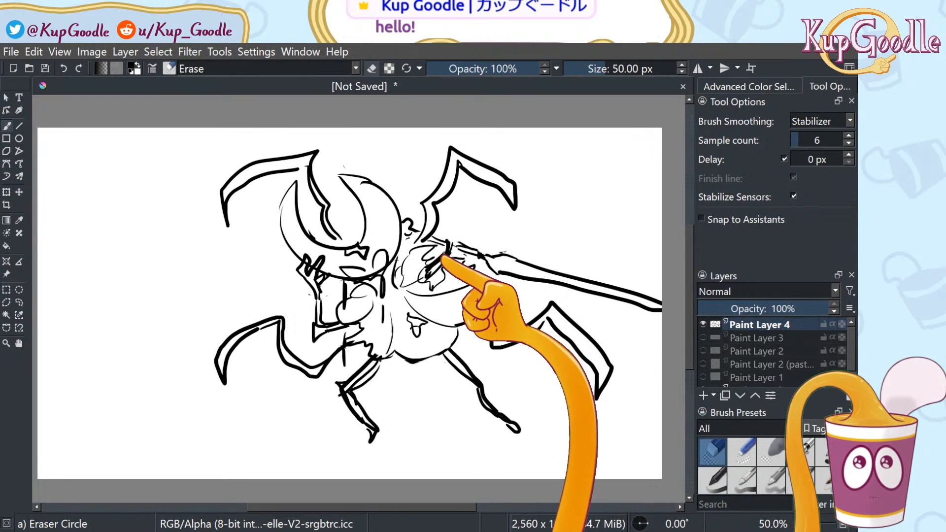
{"action": "key", "text": "slash"}
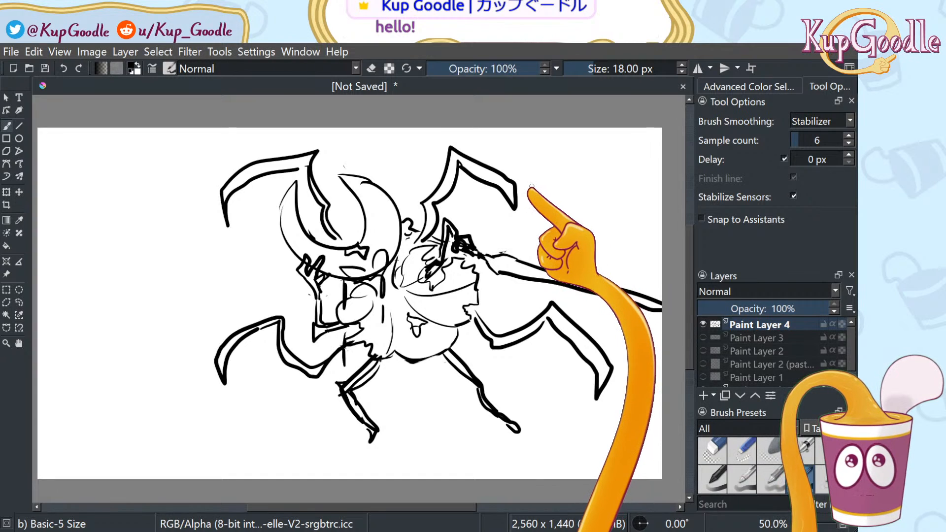
Undo three arm strokes, redraw the limb down-right, and add texture lines in the lower-left leg
{"action": "key", "text": "ctrl+z"}
{"action": "key", "text": "ctrl+z"}
{"action": "key", "text": "ctrl+z"}
{"action": "key", "text": "ctrl+z"}
{"action": "key", "text": "ctrl+z"}
{"action": "key", "text": "ctrl+z"}
{"action": "key", "text": "ctrl+z"}
{"action": "key", "text": "ctrl+z"}
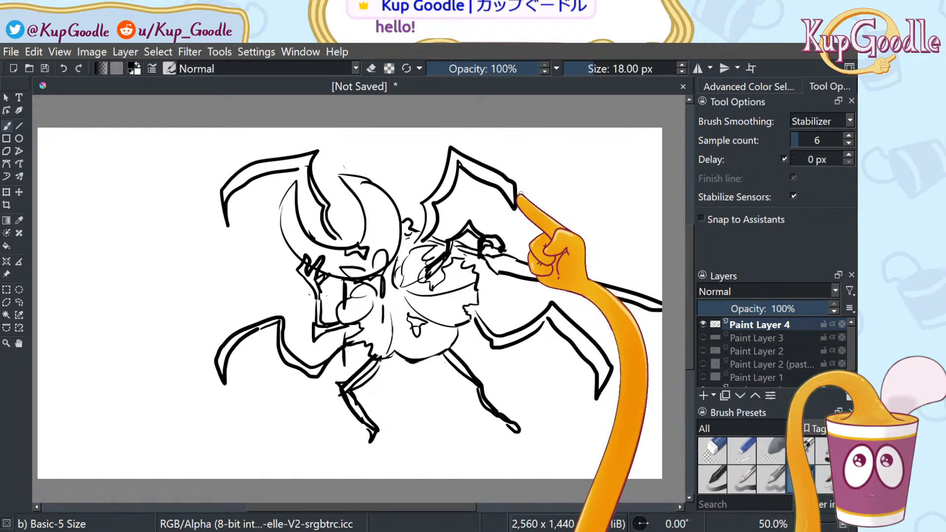
{"action": "key", "text": "ctrl+z"}
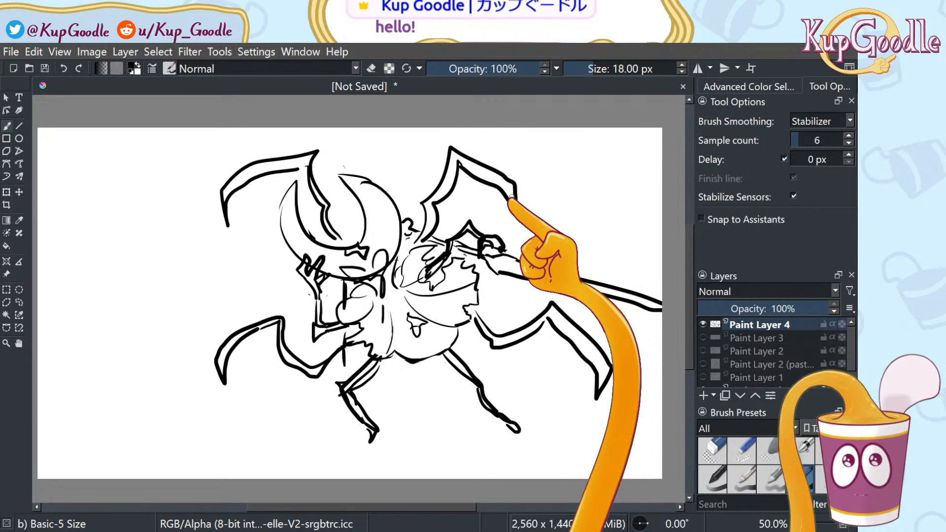
{"action": "key", "text": "ctrl+z"}
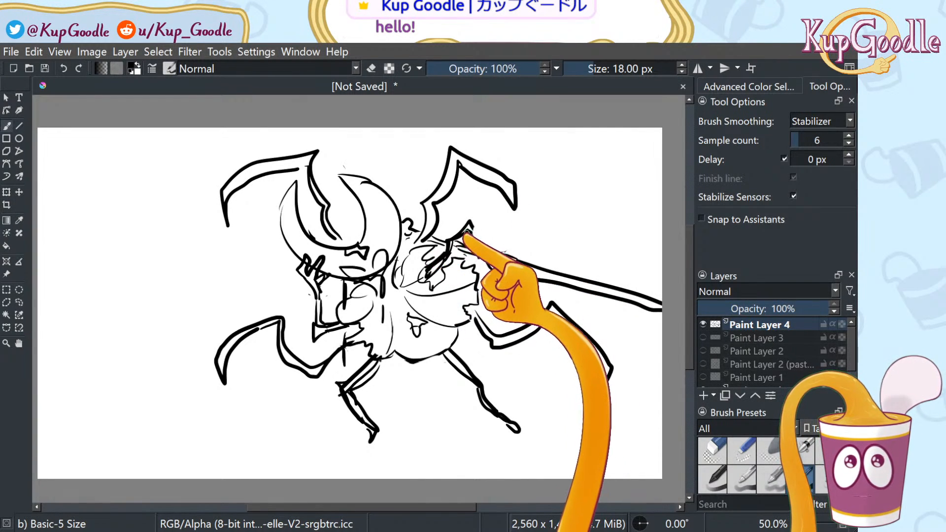
{"action": "mouse_move", "coordinate": [471, 238]}
{"action": "left_mouse_down"}
{"action": "mouse_move", "coordinate": [465, 266]}
{"action": "mouse_move", "coordinate": [481, 257]}
{"action": "left_mouse_up"}
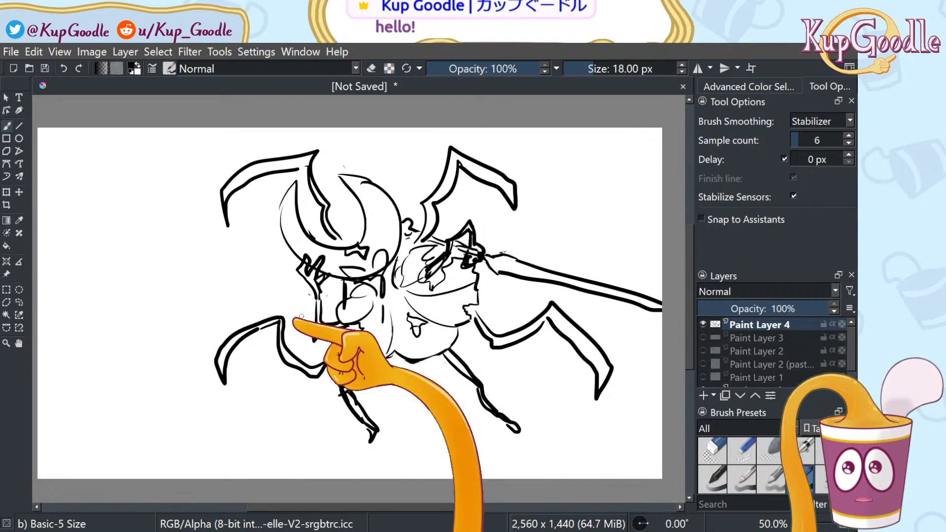
{"action": "mouse_move", "coordinate": [279, 324]}
{"action": "left_mouse_down"}
{"action": "mouse_move", "coordinate": [245, 347]}
{"action": "mouse_move", "coordinate": [277, 327]}
{"action": "left_mouse_up"}
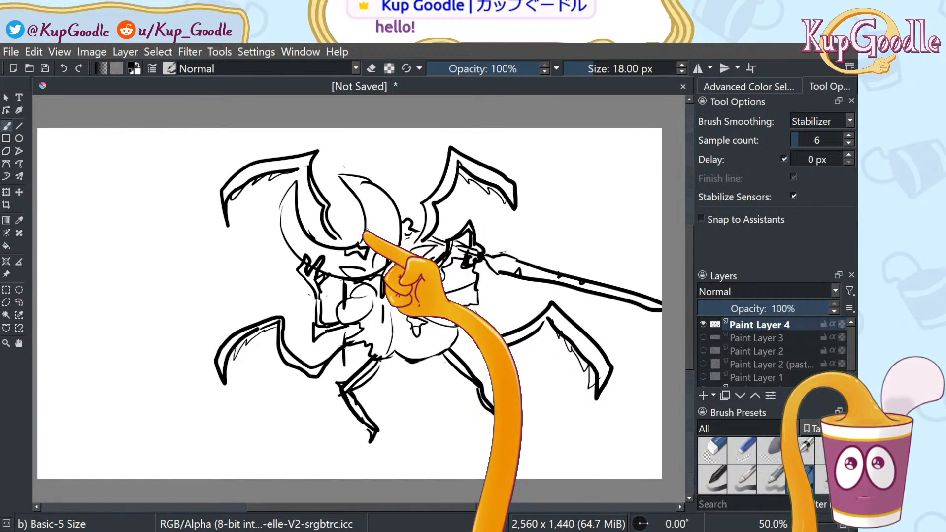
Draw a long stroke at the lower left of the canvas
{"action": "left_click_drag", "start_coordinate": [237, 441], "coordinate": [321, 459]}
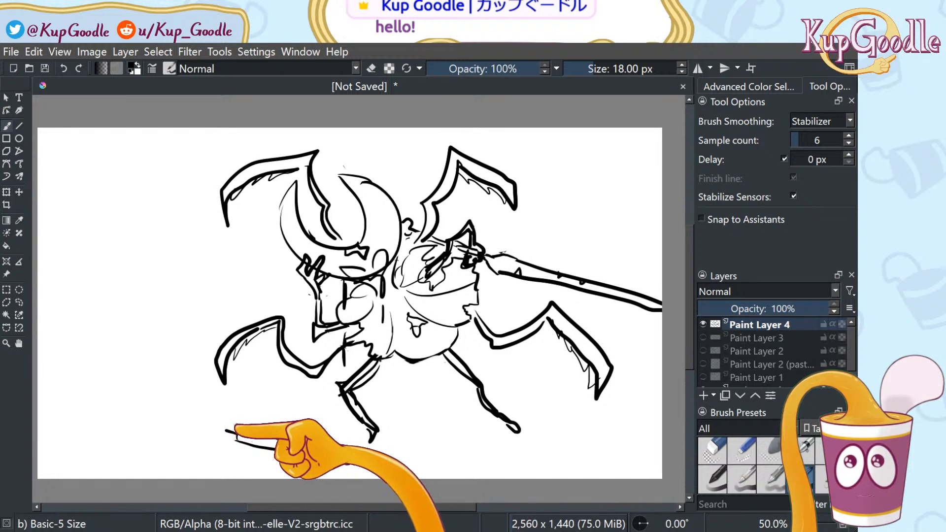
Undo three recent strokes, including the long lower-left stroke and the mark above the ear
{"action": "key", "text": "ctrl+z"}
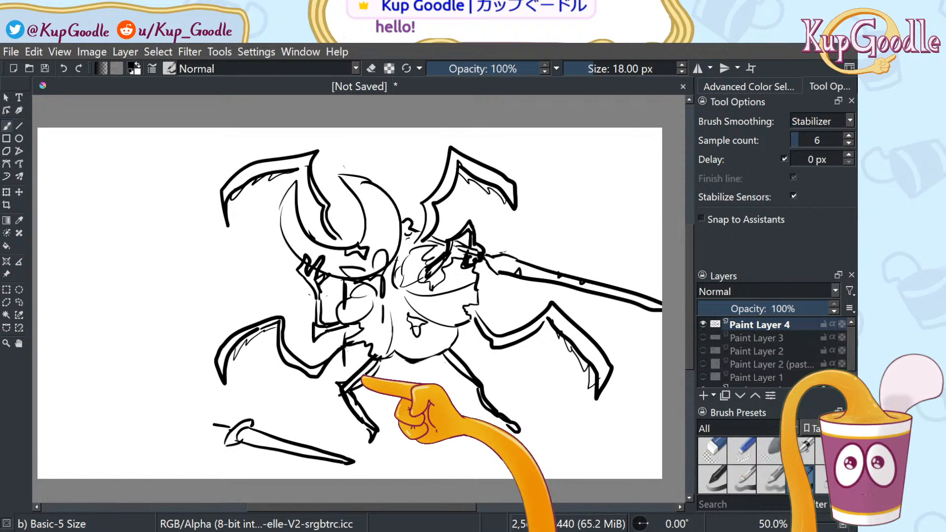
{"action": "key", "text": "ctrl+z"}
{"action": "key", "text": "ctrl+z"}
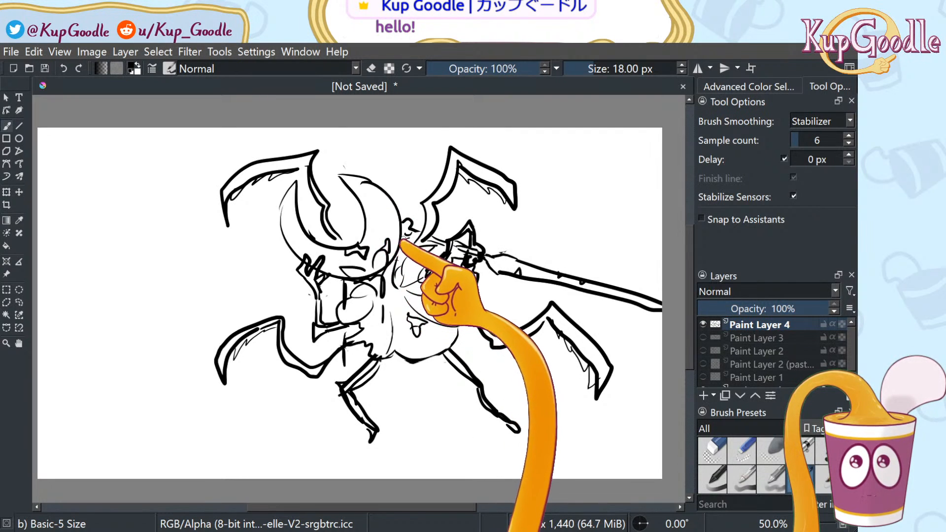
{"action": "key", "text": "ctrl+z"}
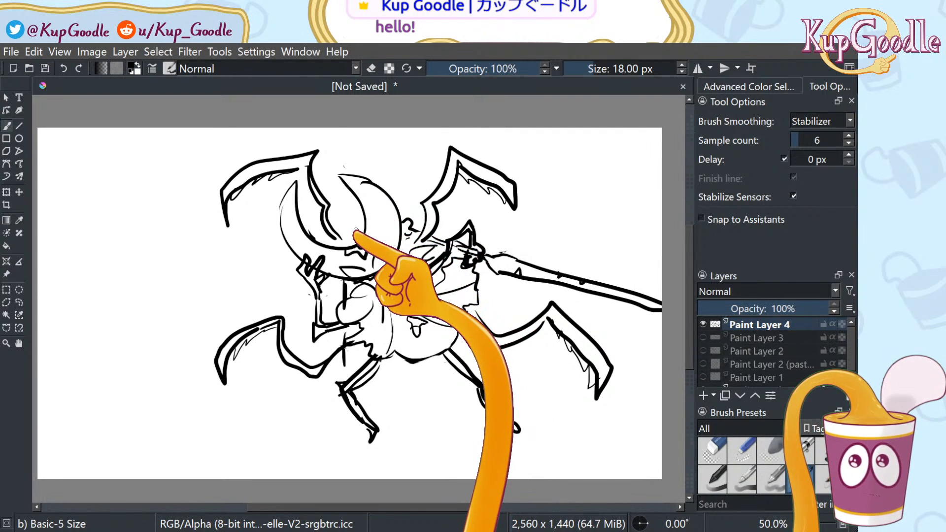
Erase the sketch lines on top of the head and redraw a curved head outline above the horn
{"action": "left_click", "coordinate": [712, 451]}
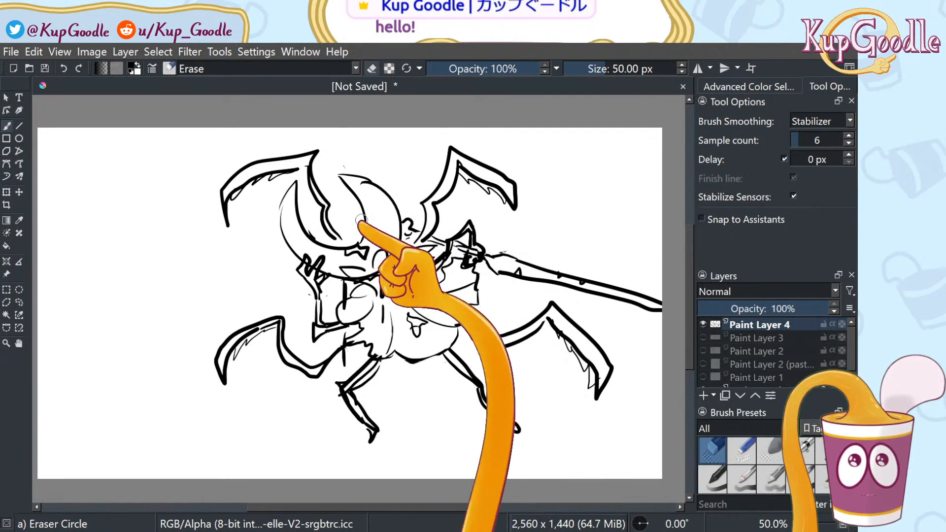
{"action": "mouse_move", "coordinate": [369, 224]}
{"action": "left_mouse_down"}
{"action": "mouse_move", "coordinate": [368, 182]}
{"action": "mouse_move", "coordinate": [381, 185]}
{"action": "left_mouse_up"}
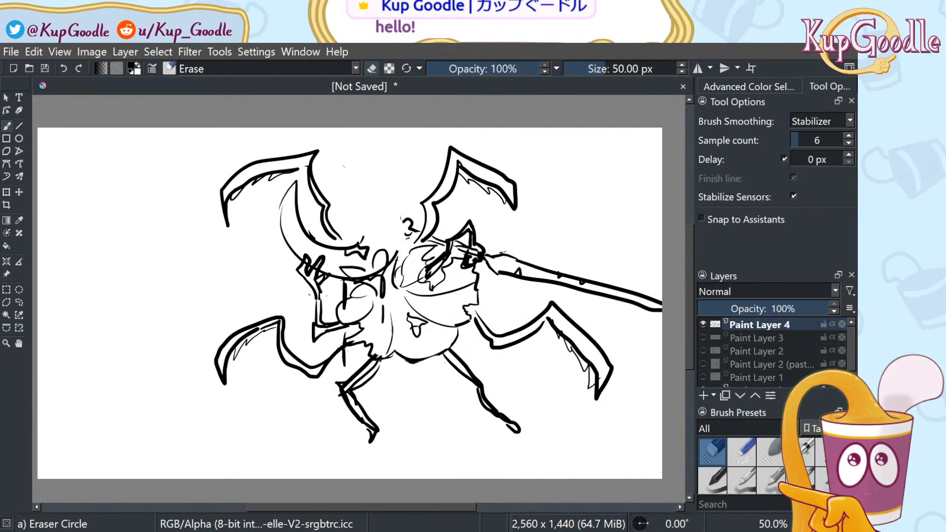
{"action": "key", "text": "/"}
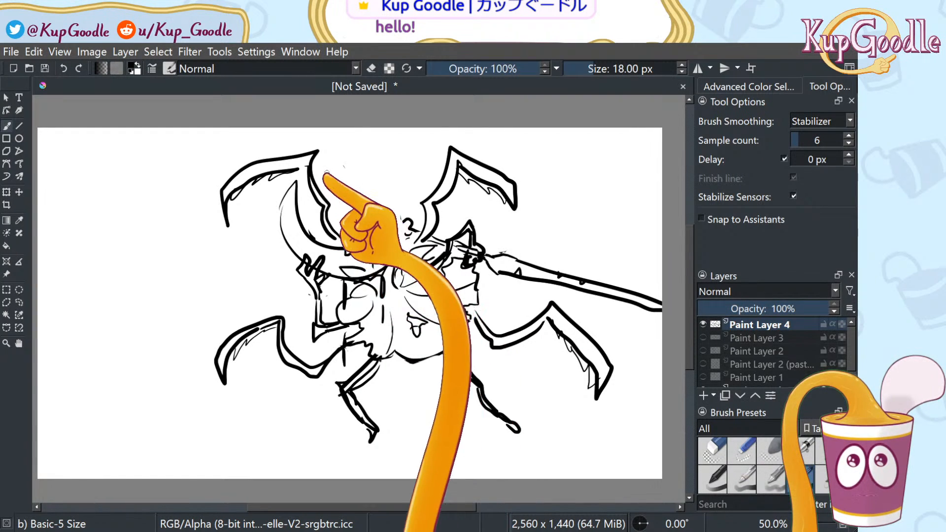
{"action": "mouse_move", "coordinate": [333, 169]}
{"action": "left_mouse_down"}
{"action": "mouse_move", "coordinate": [393, 208]}
{"action": "mouse_move", "coordinate": [398, 244]}
{"action": "left_mouse_up"}
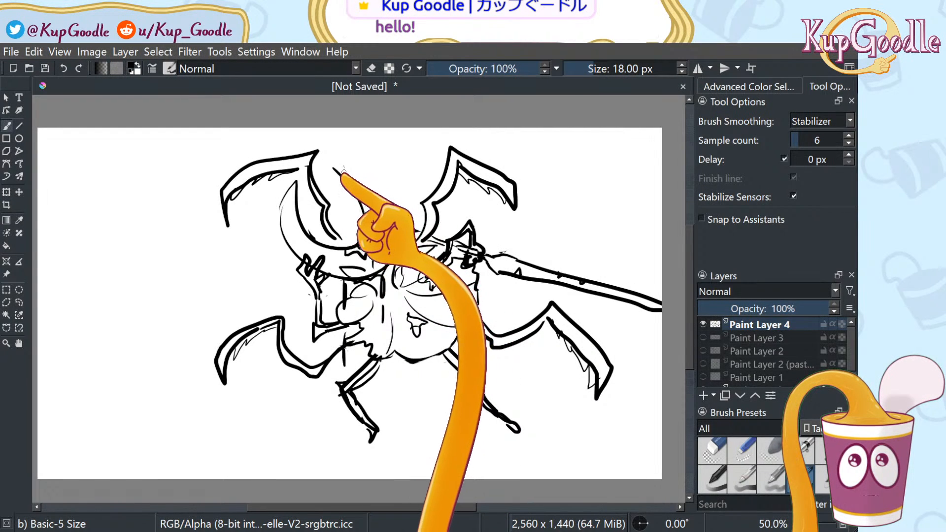
{"action": "mouse_move", "coordinate": [333, 157]}
{"action": "left_mouse_down"}
{"action": "mouse_move", "coordinate": [383, 196]}
{"action": "mouse_move", "coordinate": [401, 240]}
{"action": "left_mouse_up"}
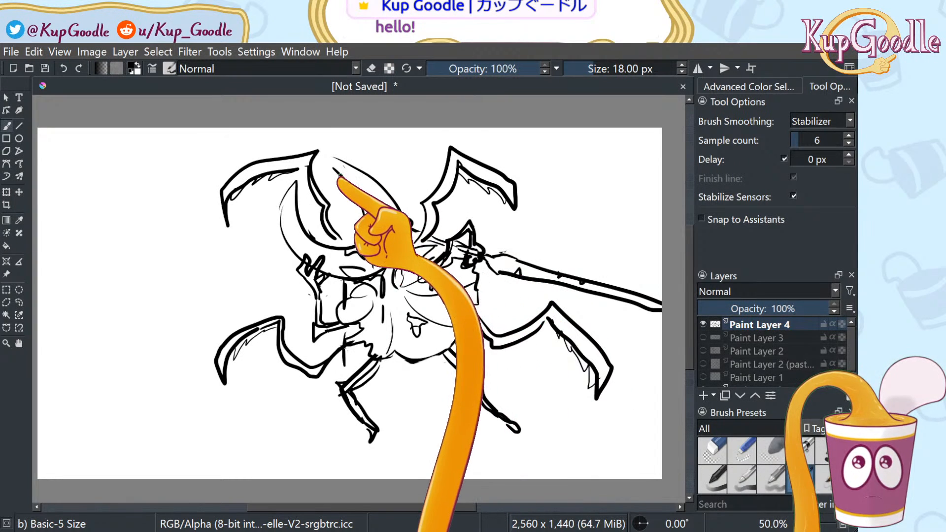
Erase and redraw the left side of the head outline
{"action": "key", "text": "e"}
{"action": "mouse_move", "coordinate": [315, 237]}
{"action": "left_mouse_down"}
{"action": "mouse_move", "coordinate": [290, 187]}
{"action": "mouse_move", "coordinate": [278, 219]}
{"action": "mouse_move", "coordinate": [301, 250]}
{"action": "left_mouse_up"}
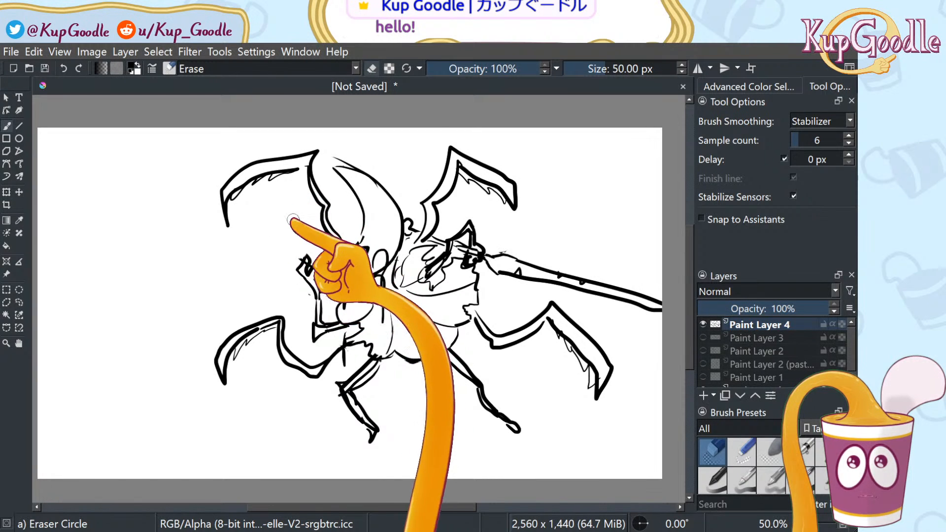
{"action": "key", "text": "e"}
{"action": "mouse_move", "coordinate": [298, 251]}
{"action": "left_mouse_down"}
{"action": "mouse_move", "coordinate": [299, 184]}
{"action": "mouse_move", "coordinate": [346, 240]}
{"action": "left_mouse_up"}
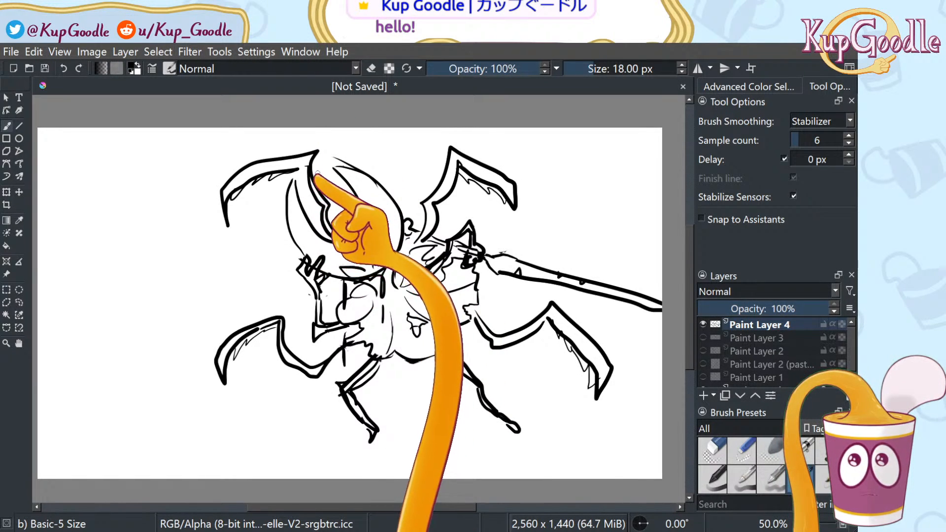
{"action": "left_click", "coordinate": [712, 450]}
{"action": "mouse_move", "coordinate": [316, 207]}
{"action": "left_mouse_down"}
{"action": "mouse_move", "coordinate": [300, 197]}
{"action": "mouse_move", "coordinate": [305, 182]}
{"action": "left_mouse_up"}
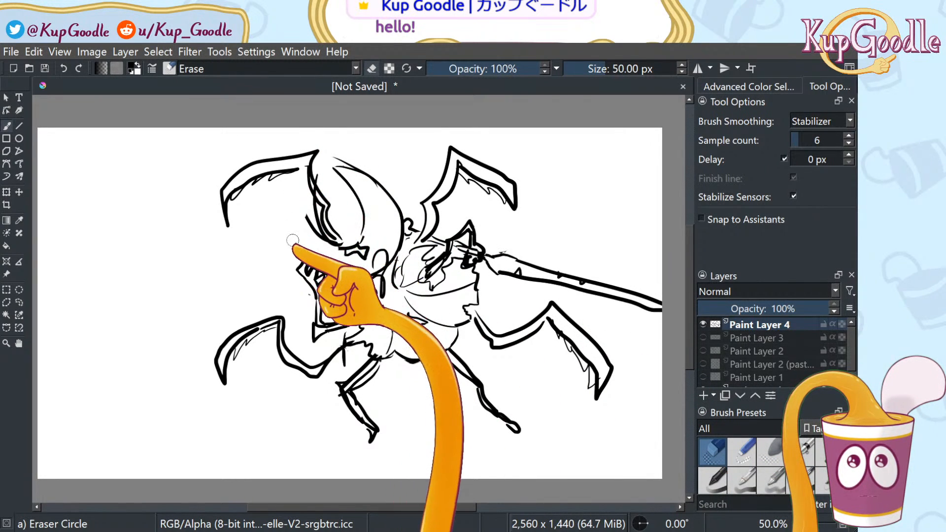
{"action": "left_click_drag", "start_coordinate": [300, 215], "coordinate": [310, 235]}
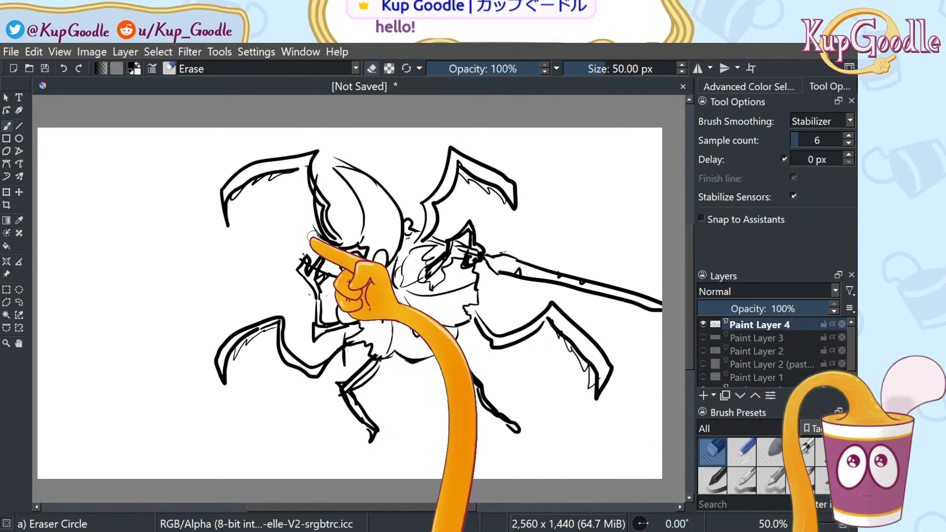
{"action": "left_click", "coordinate": [789, 477]}
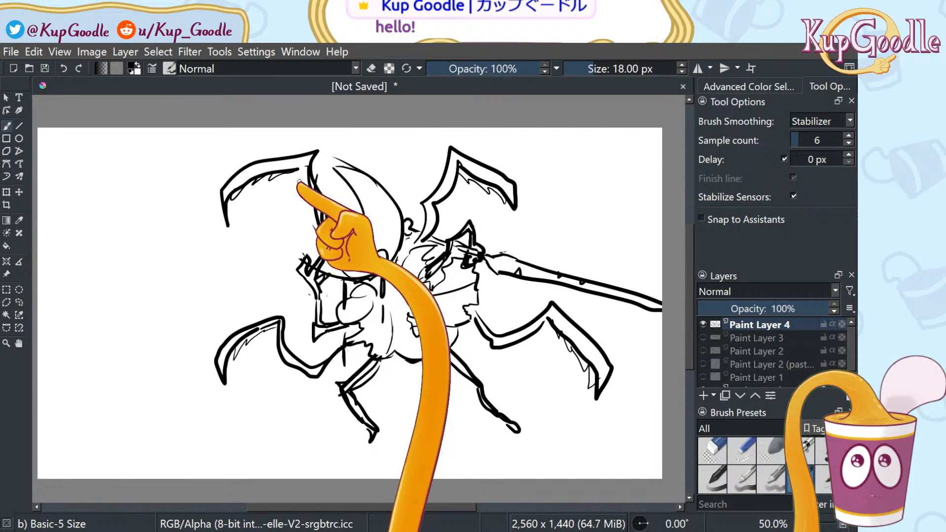
{"action": "left_click_drag", "start_coordinate": [298, 183], "coordinate": [325, 220]}
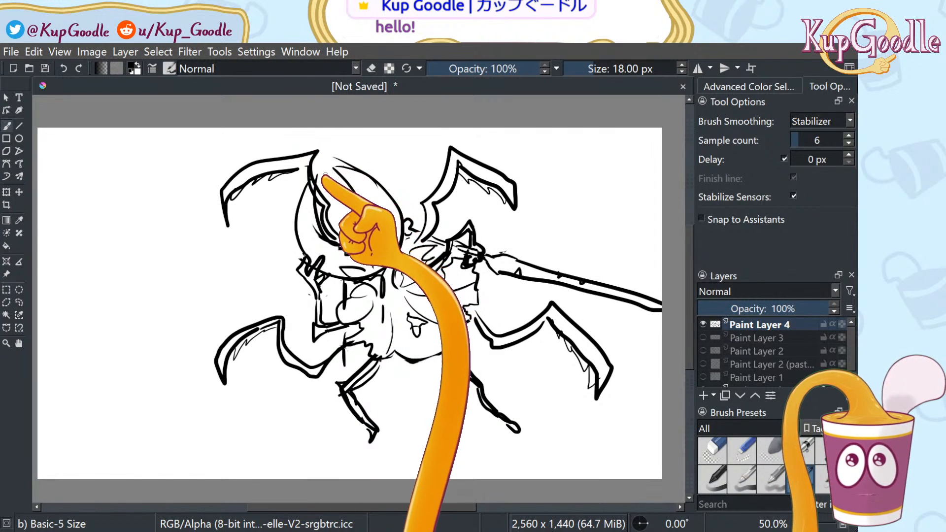
{"action": "key", "text": "ctrl+z"}
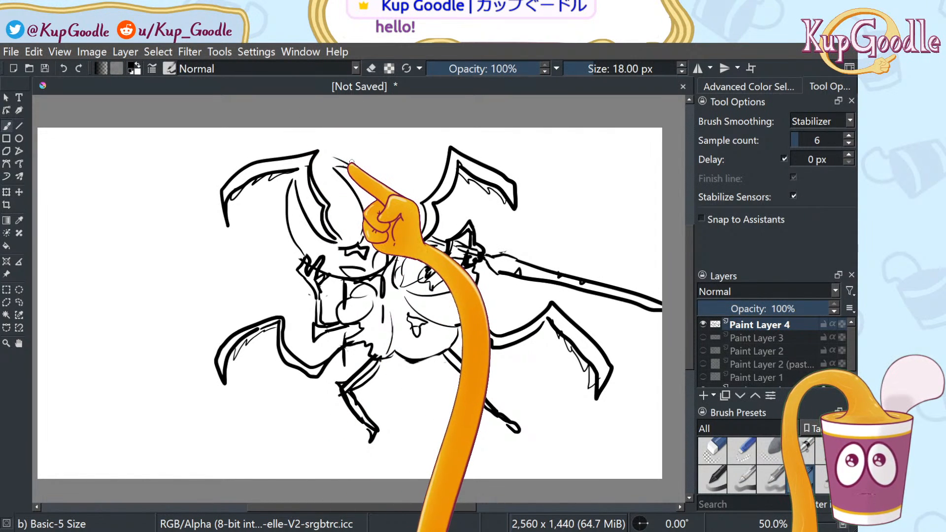
{"action": "key", "text": "ctrl+z"}
{"action": "key", "text": "ctrl+z"}
{"action": "key", "text": "ctrl+shift+z"}
{"action": "key", "text": "ctrl+z"}
{"action": "key", "text": "ctrl+shift+z"}
{"action": "key", "text": "ctrl+shift+z"}
{"action": "key", "text": "ctrl+shift+z"}
{"action": "key", "text": "ctrl+shift+z"}
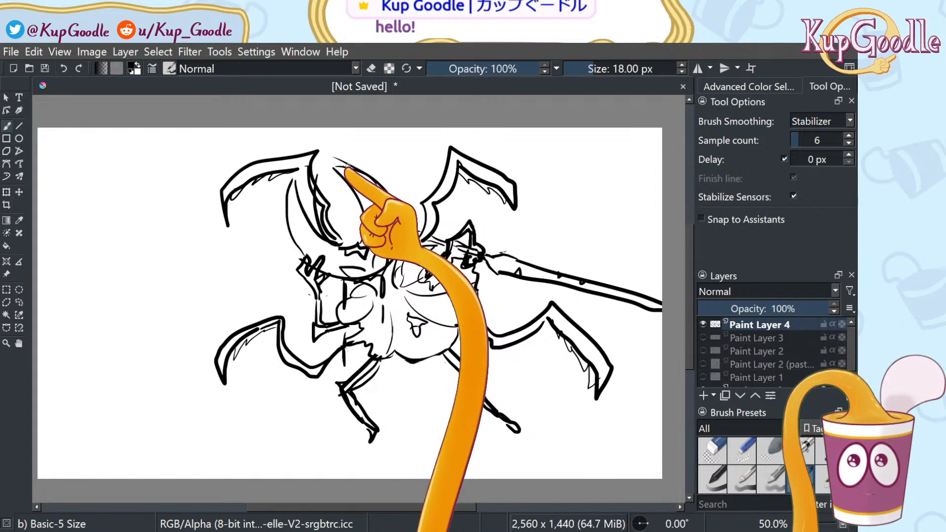
{"action": "key", "text": "ctrl+z"}
{"action": "key", "text": "ctrl+z"}
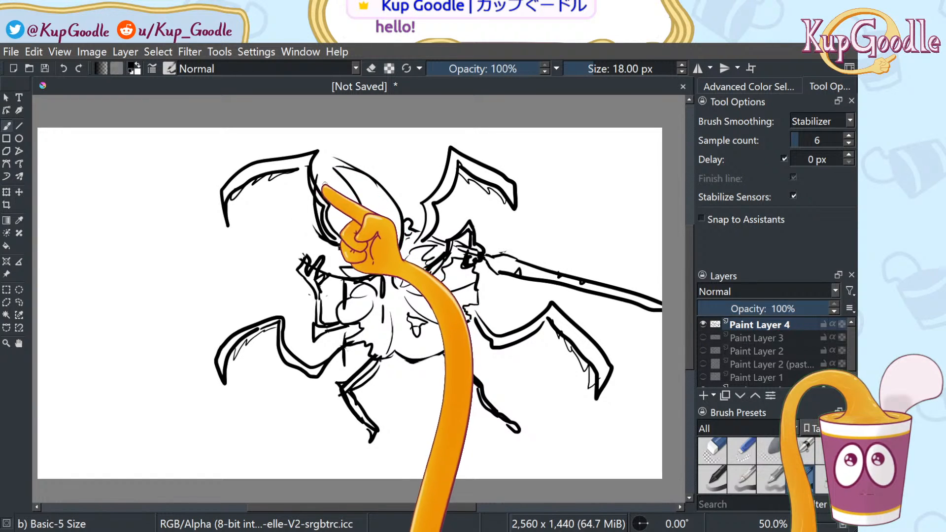
{"action": "mouse_move", "coordinate": [329, 175]}
{"action": "left_mouse_down"}
{"action": "mouse_move", "coordinate": [322, 209]}
{"action": "mouse_move", "coordinate": [342, 244]}
{"action": "left_mouse_up"}
{"action": "mouse_move", "coordinate": [316, 180]}
{"action": "left_mouse_down"}
{"action": "mouse_move", "coordinate": [303, 236]}
{"action": "mouse_move", "coordinate": [313, 261]}
{"action": "left_mouse_up"}
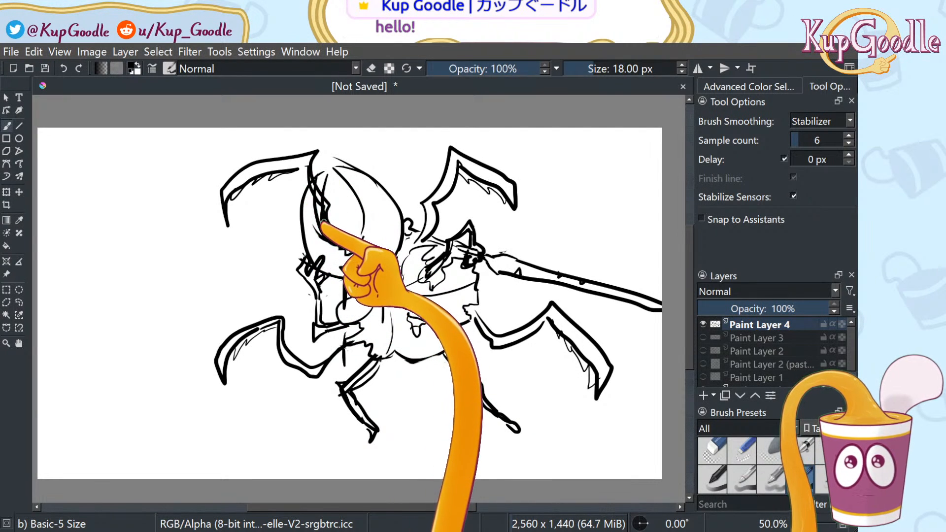
{"action": "key", "text": "ctrl+z"}
{"action": "mouse_move", "coordinate": [311, 184]}
{"action": "left_mouse_down"}
{"action": "mouse_move", "coordinate": [291, 232]}
{"action": "mouse_move", "coordinate": [302, 262]}
{"action": "left_mouse_up"}
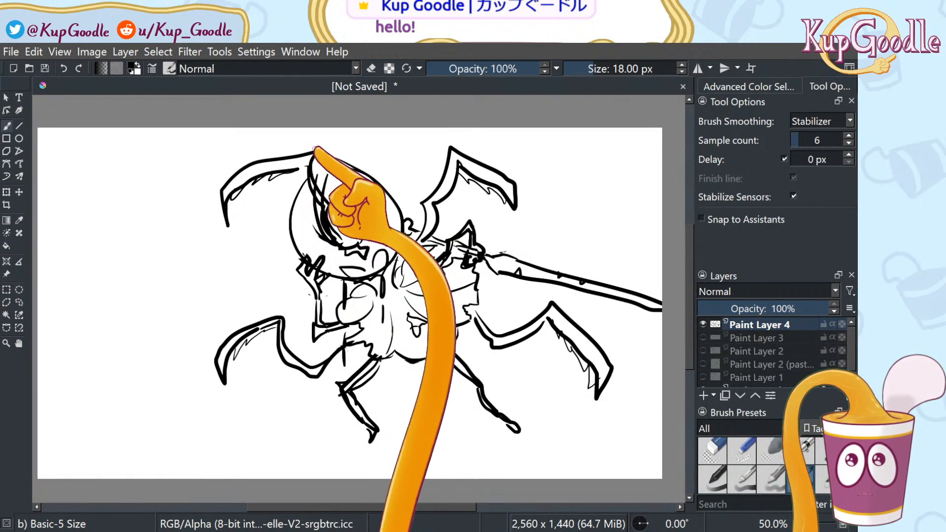
{"action": "key", "text": "ctrl+z"}
{"action": "key", "text": "ctrl+shift+z"}
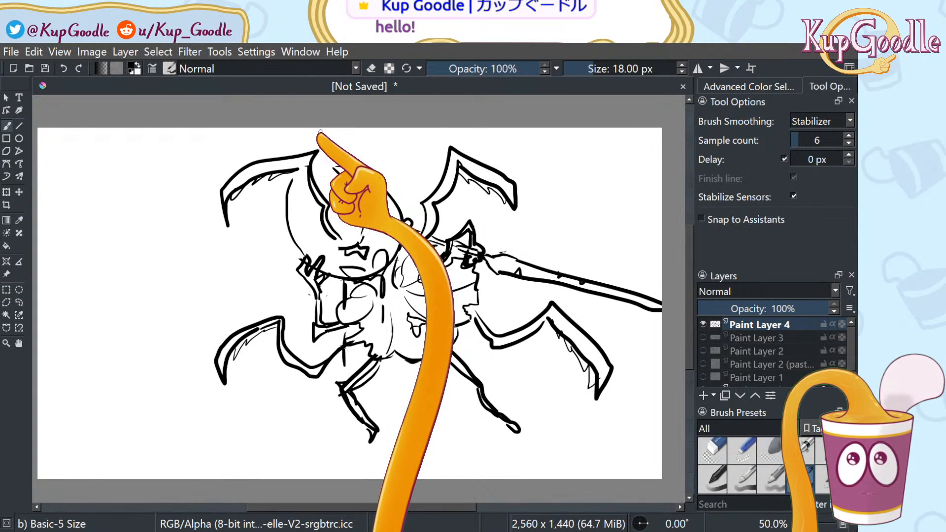
{"action": "left_click", "coordinate": [713, 452]}
{"action": "mouse_move", "coordinate": [320, 235]}
{"action": "left_mouse_down"}
{"action": "mouse_move", "coordinate": [294, 178]}
{"action": "mouse_move", "coordinate": [285, 223]}
{"action": "mouse_move", "coordinate": [301, 256]}
{"action": "left_mouse_up"}
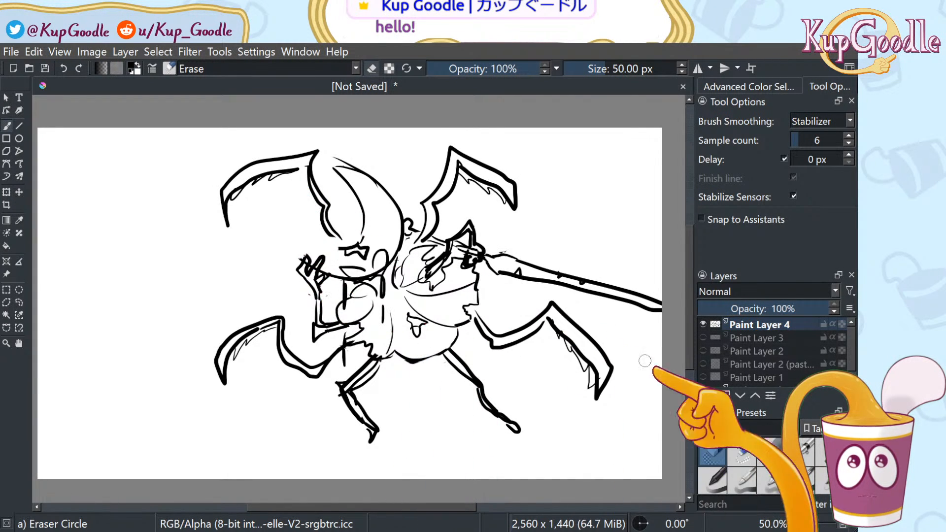
{"action": "left_click", "coordinate": [801, 452]}
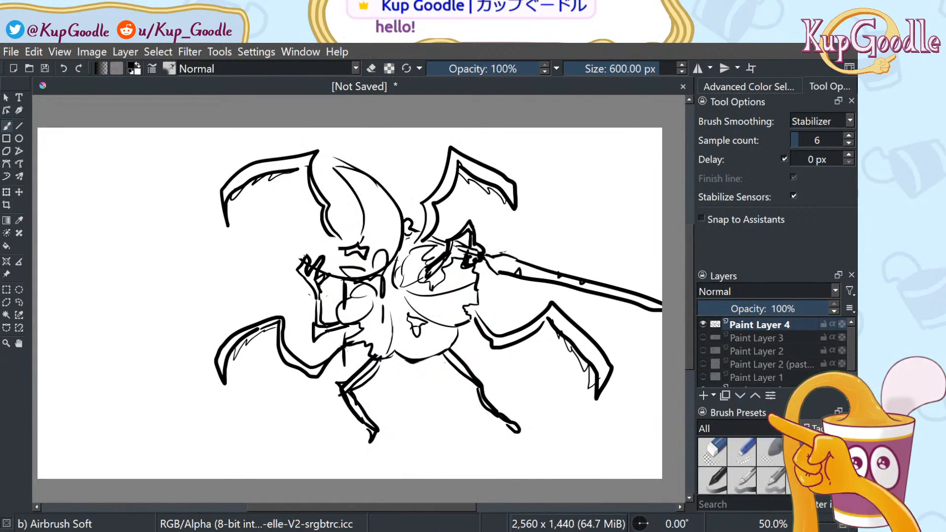
{"action": "left_click", "coordinate": [801, 479]}
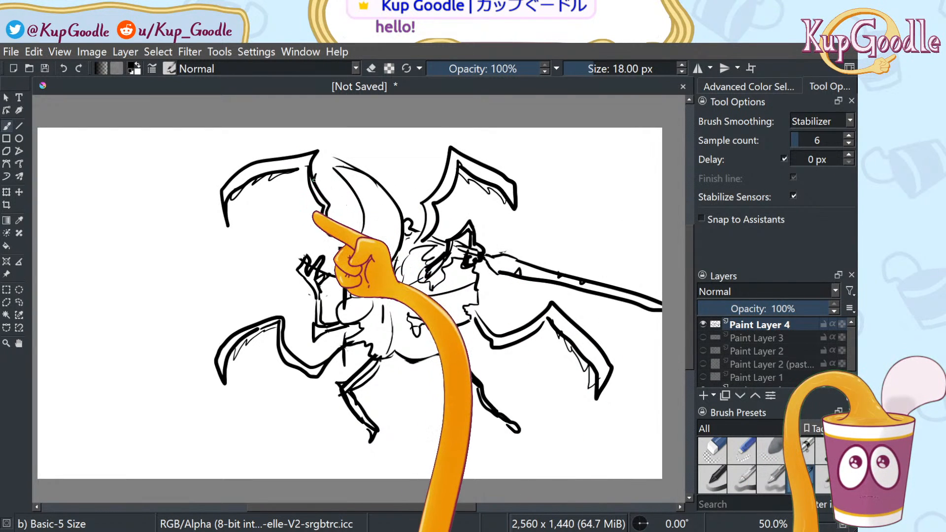
{"action": "left_click_drag", "start_coordinate": [309, 172], "coordinate": [307, 262]}
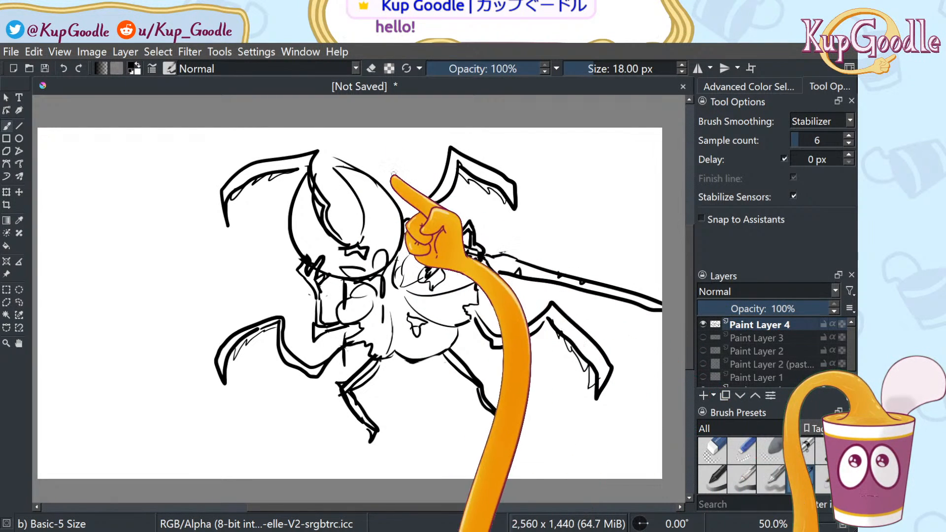
{"action": "key", "text": "ctrl+z"}
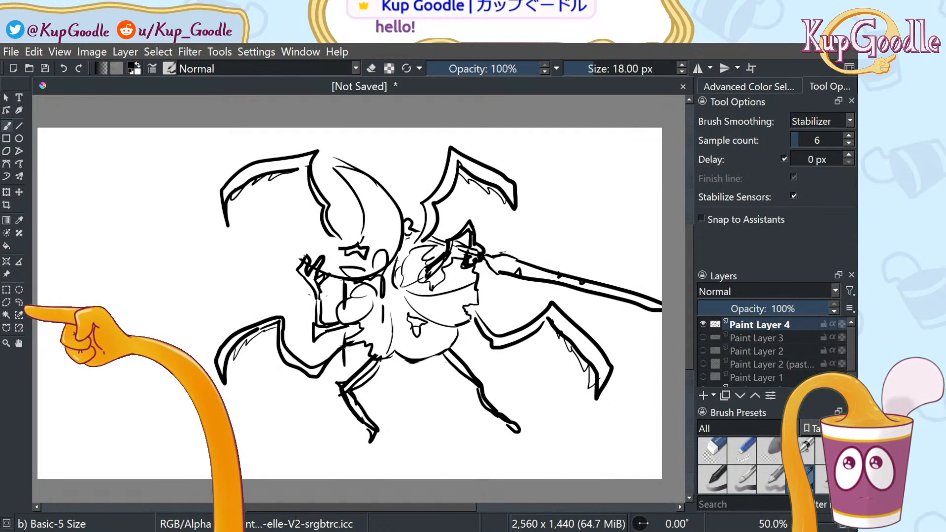
Lasso the upper-left claw arm, move it left and down, and rotate it slightly clockwise
{"action": "left_click", "coordinate": [20, 302]}
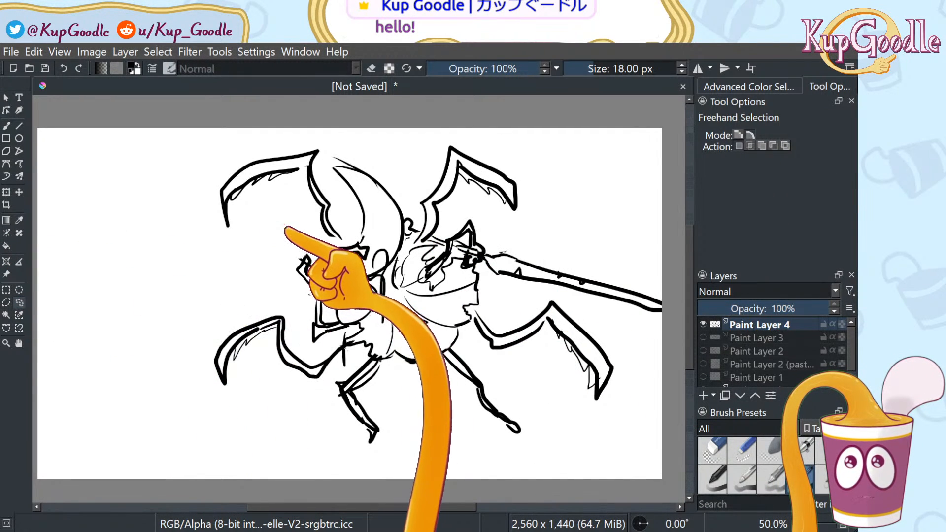
{"action": "mouse_move", "coordinate": [284, 224]}
{"action": "left_mouse_down"}
{"action": "mouse_move", "coordinate": [344, 239]}
{"action": "mouse_move", "coordinate": [338, 159]}
{"action": "mouse_move", "coordinate": [291, 143]}
{"action": "mouse_move", "coordinate": [205, 165]}
{"action": "mouse_move", "coordinate": [194, 217]}
{"action": "left_mouse_up"}
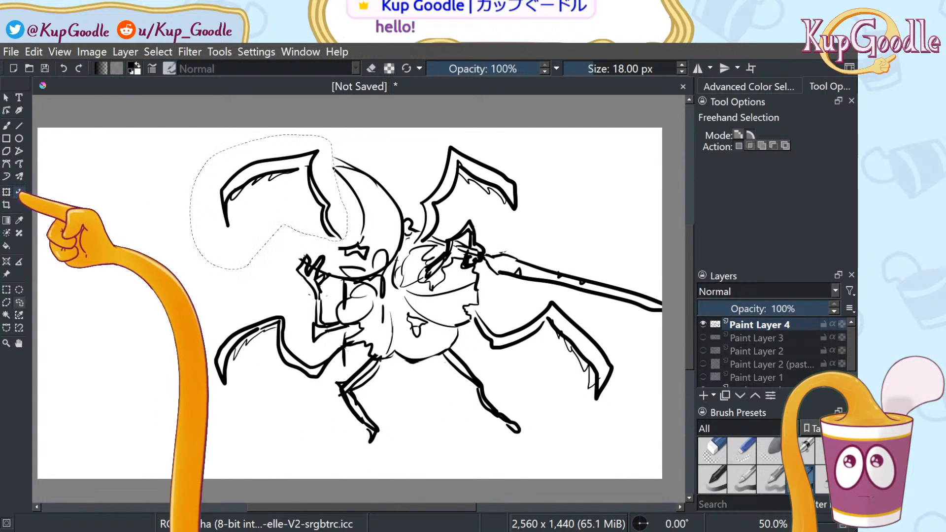
{"action": "left_click", "coordinate": [6, 192]}
{"action": "left_click_drag", "start_coordinate": [323, 230], "coordinate": [274, 240]}
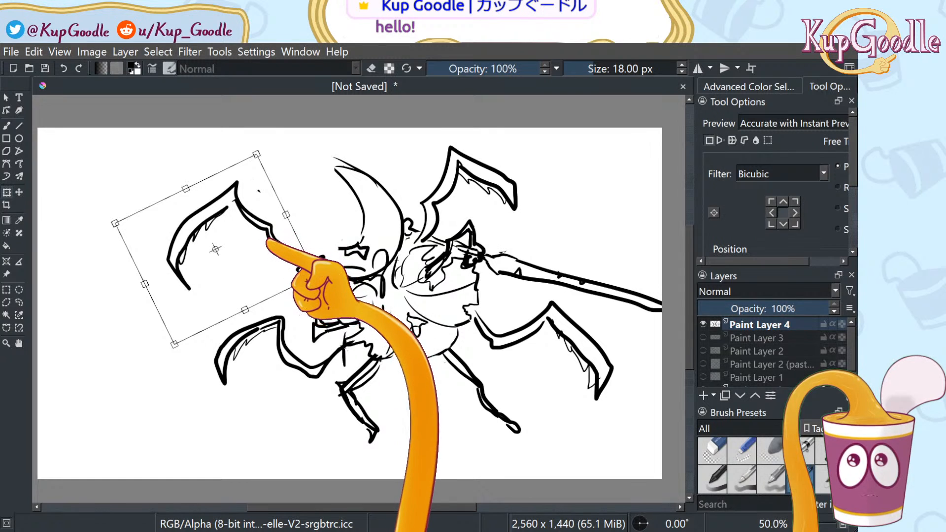
{"action": "left_click_drag", "start_coordinate": [270, 259], "coordinate": [299, 254]}
{"action": "left_click_drag", "start_coordinate": [299, 146], "coordinate": [315, 151]}
{"action": "left_click_drag", "start_coordinate": [303, 228], "coordinate": [296, 218]}
{"action": "mouse_move", "coordinate": [316, 256]}
{"action": "left_mouse_down"}
{"action": "mouse_move", "coordinate": [343, 255]}
{"action": "mouse_move", "coordinate": [325, 268]}
{"action": "left_mouse_up"}
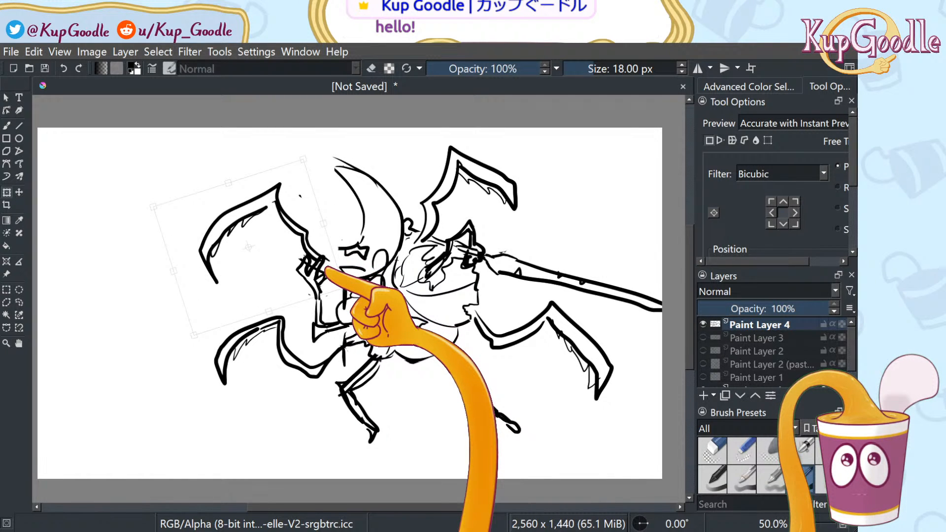
{"action": "left_click_drag", "start_coordinate": [325, 268], "coordinate": [327, 268]}
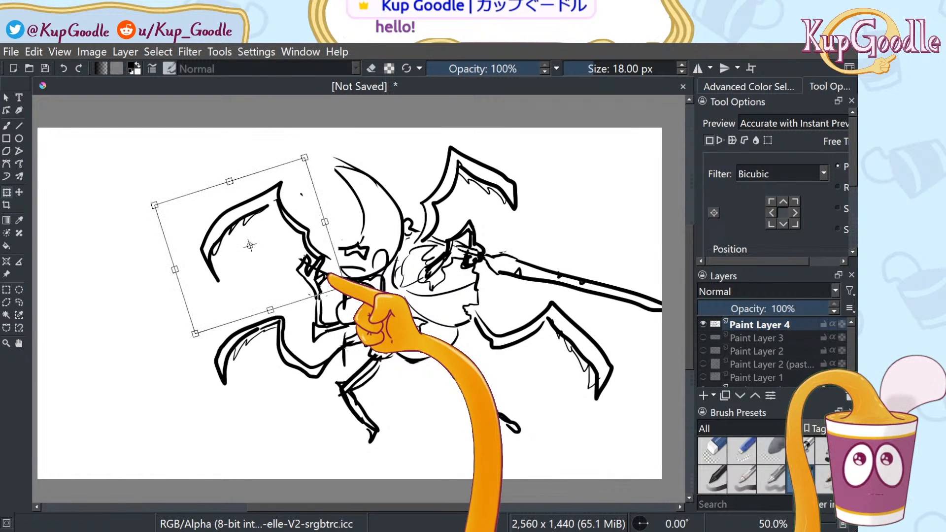
Apply the claw arm transform, deselect, and return to the brush
{"action": "left_click", "coordinate": [717, 451]}
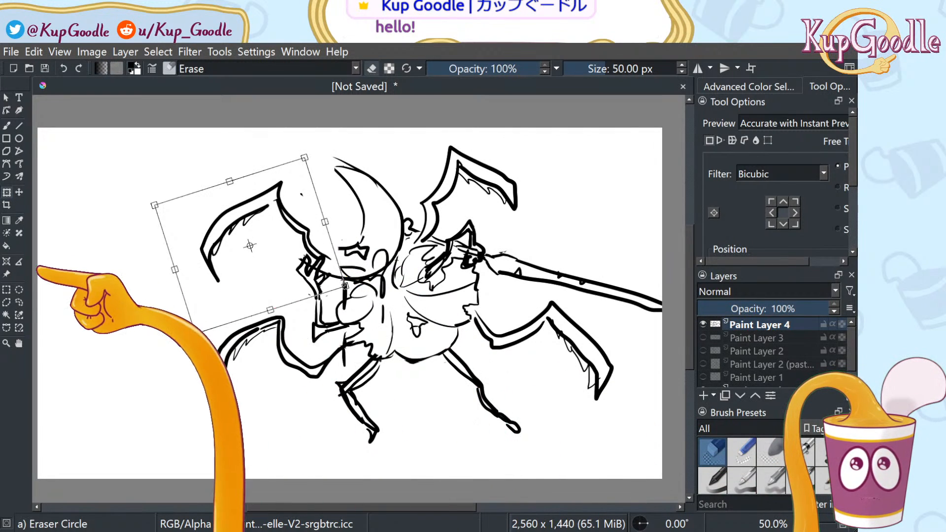
{"action": "left_click", "coordinate": [19, 303]}
{"action": "key", "text": "ctrl+shift+a"}
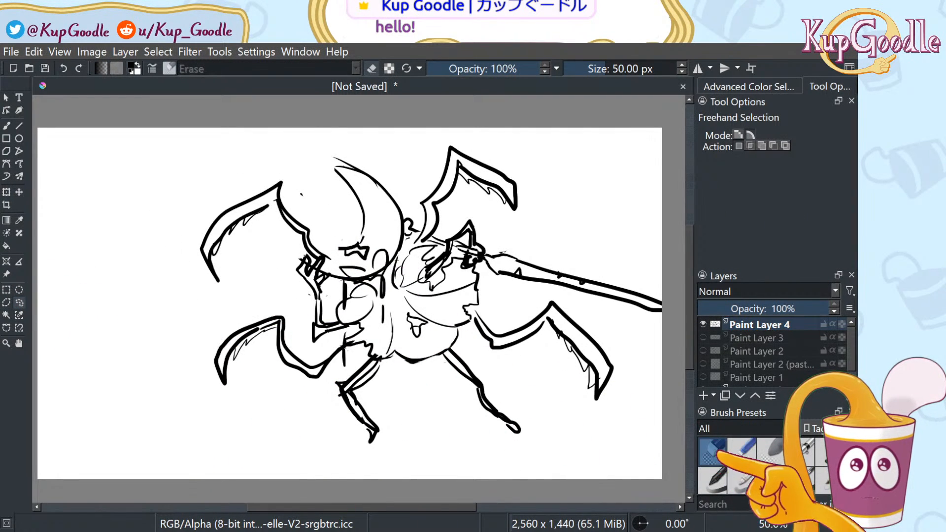
{"action": "key", "text": "b"}
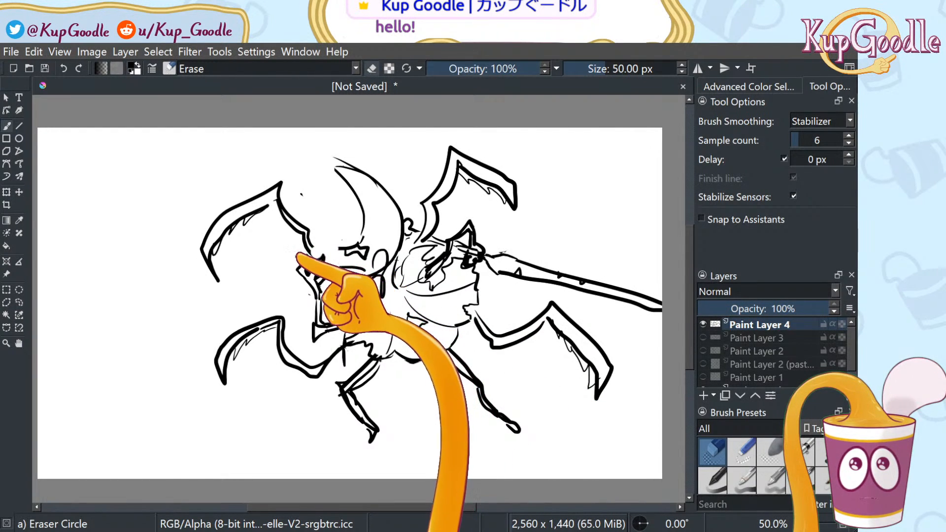
With the inking brush, rework the head's left outline curves, undoing a short stray line
{"action": "left_click", "coordinate": [307, 244]}
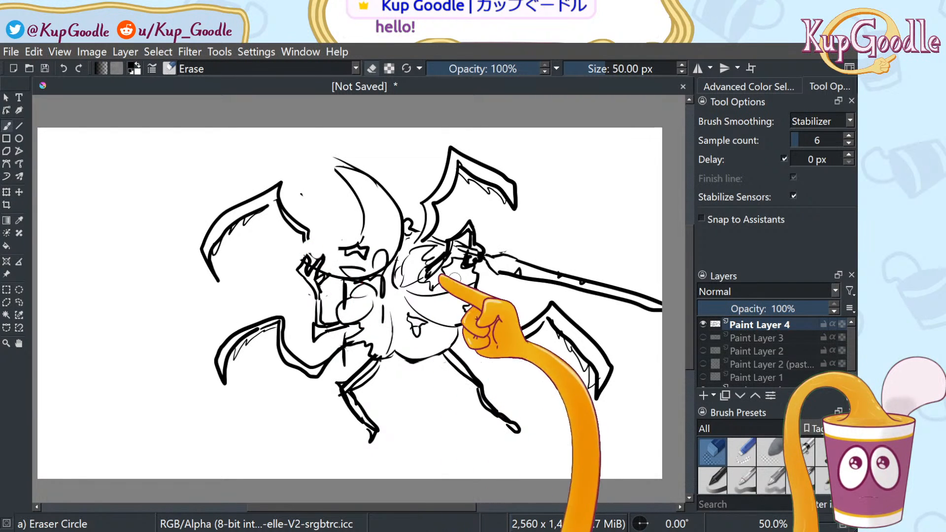
{"action": "key", "text": "slash"}
{"action": "left_click_drag", "start_coordinate": [324, 176], "coordinate": [356, 245]}
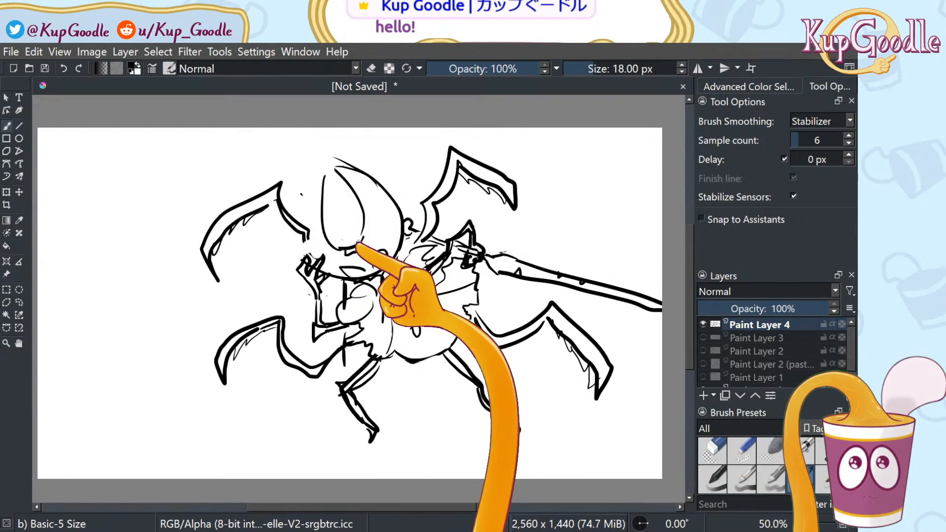
{"action": "left_click_drag", "start_coordinate": [315, 183], "coordinate": [320, 229]}
{"action": "key", "text": "ctrl+z"}
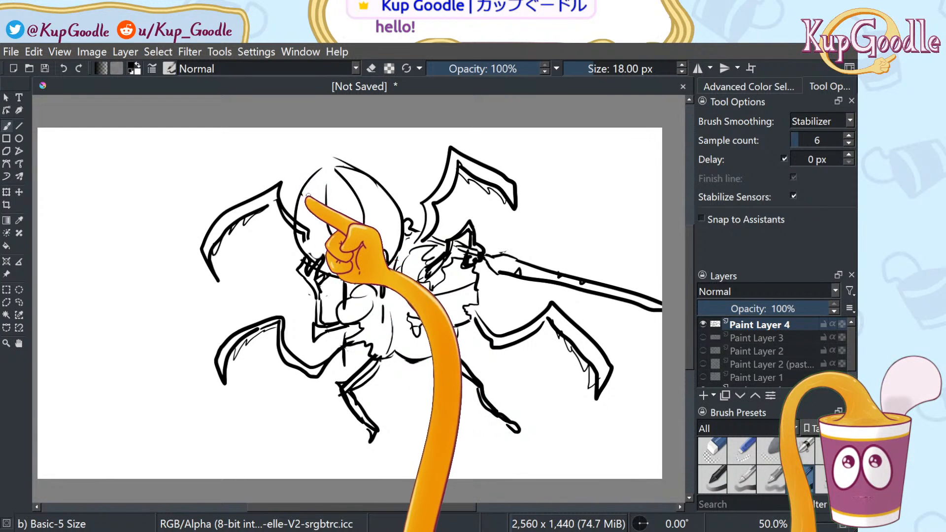
{"action": "key", "text": "ctrl+z"}
{"action": "left_click_drag", "start_coordinate": [315, 181], "coordinate": [306, 264]}
{"action": "left_click_drag", "start_coordinate": [314, 182], "coordinate": [341, 244]}
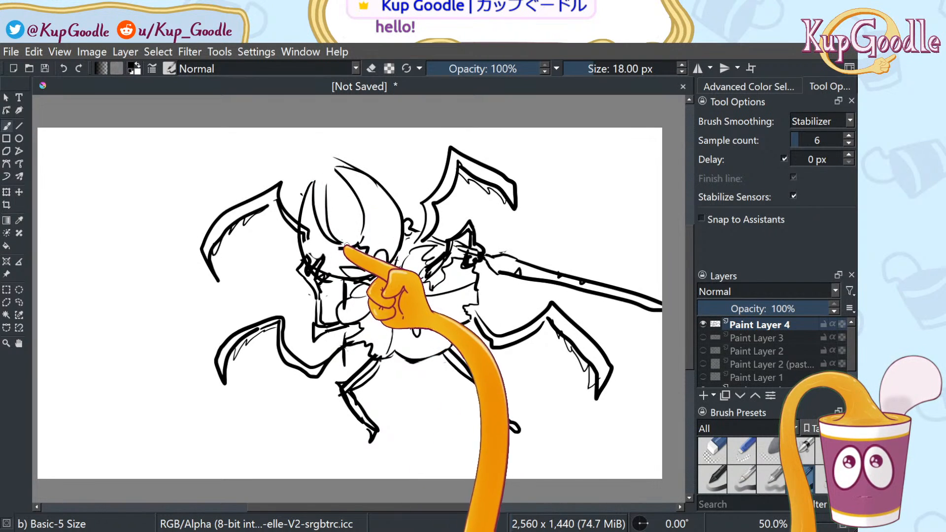
Erase the right horn's tip, then redraw a tighter arc down the head's right side
{"action": "left_click", "coordinate": [713, 450]}
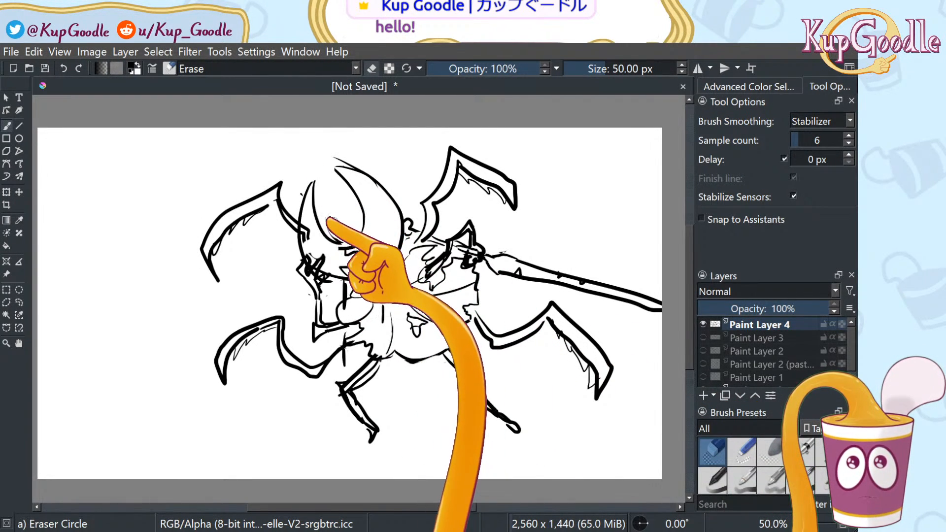
{"action": "mouse_move", "coordinate": [350, 190]}
{"action": "left_mouse_down"}
{"action": "mouse_move", "coordinate": [361, 173]}
{"action": "mouse_move", "coordinate": [378, 177]}
{"action": "mouse_move", "coordinate": [397, 242]}
{"action": "mouse_move", "coordinate": [397, 216]}
{"action": "left_mouse_up"}
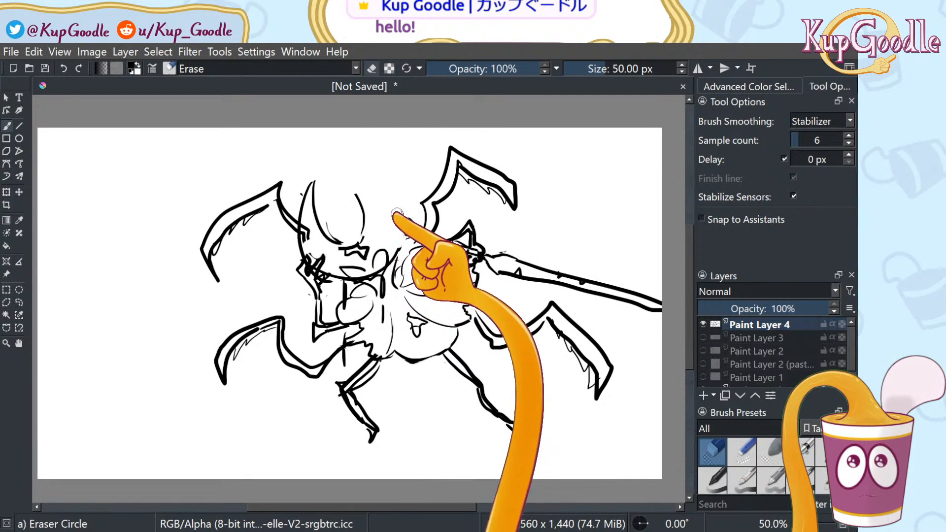
{"action": "key", "text": "slash"}
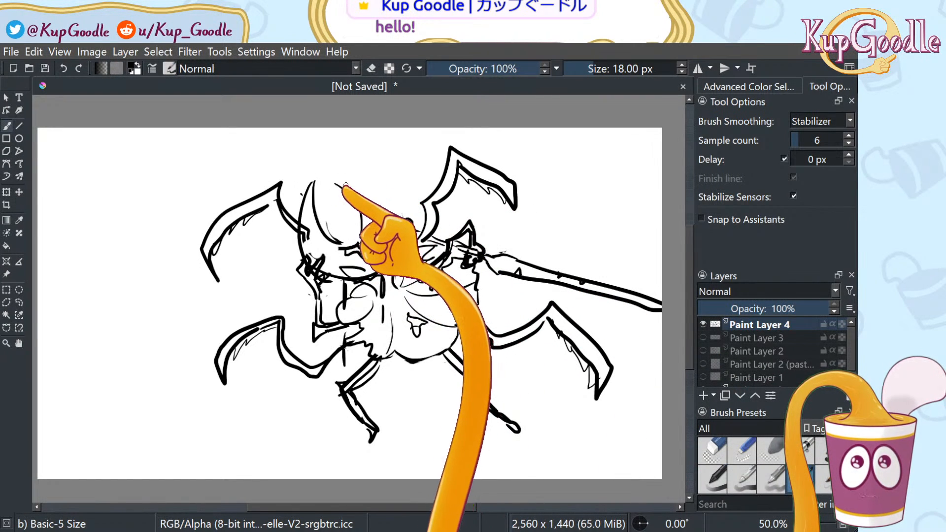
{"action": "mouse_move", "coordinate": [336, 174]}
{"action": "left_mouse_down"}
{"action": "mouse_move", "coordinate": [363, 186]}
{"action": "mouse_move", "coordinate": [398, 252]}
{"action": "left_mouse_up"}
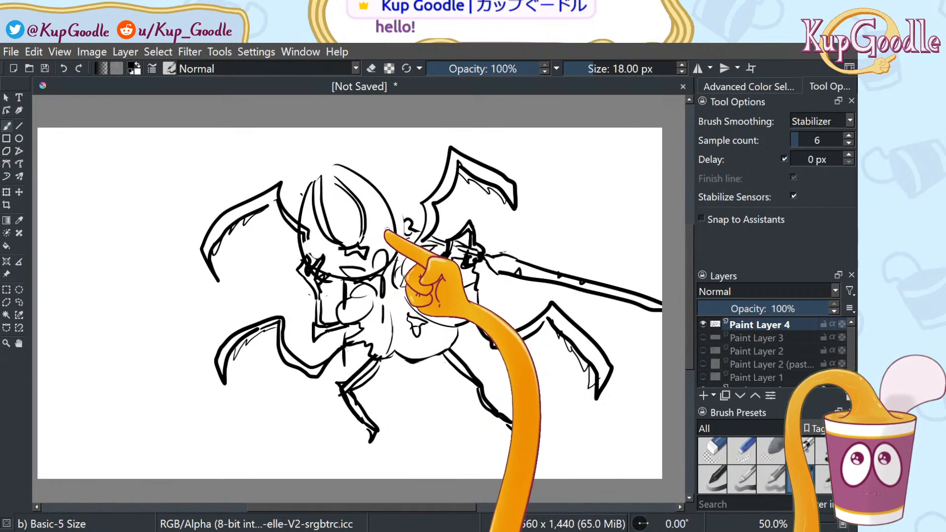
{"action": "left_click_drag", "start_coordinate": [341, 167], "coordinate": [400, 216]}
{"action": "mouse_move", "coordinate": [349, 175]}
{"action": "left_mouse_down"}
{"action": "mouse_move", "coordinate": [397, 205]}
{"action": "mouse_move", "coordinate": [402, 247]}
{"action": "left_mouse_up"}
{"action": "key", "text": "ctrl+z"}
{"action": "left_click_drag", "start_coordinate": [345, 171], "coordinate": [403, 246]}
{"action": "key", "text": "ctrl+z"}
{"action": "left_click_drag", "start_coordinate": [337, 169], "coordinate": [394, 254]}
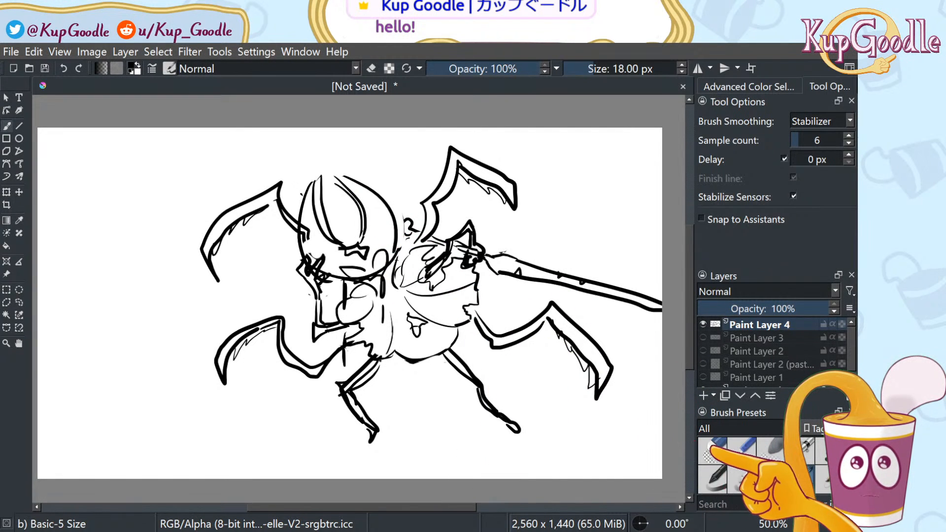
Erase the old lines on the head's left and the outer right horn curve
{"action": "left_click", "coordinate": [712, 449]}
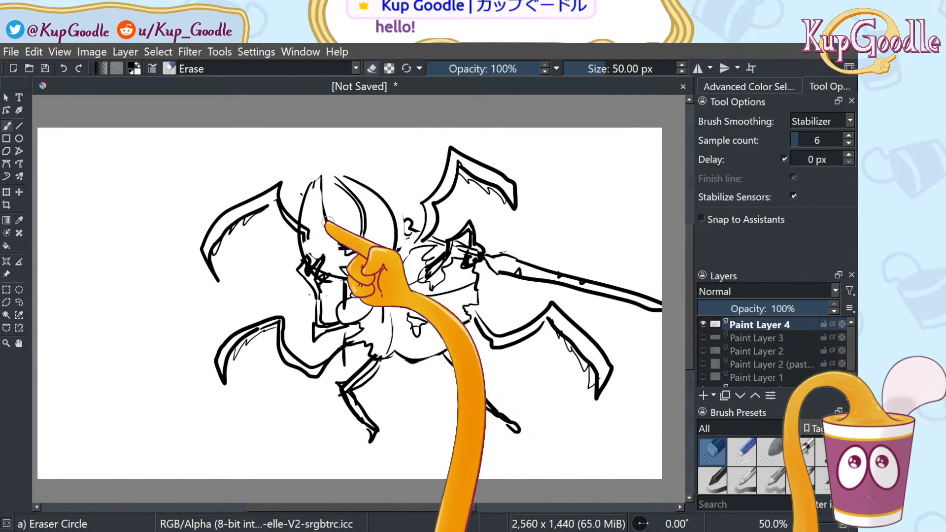
{"action": "mouse_move", "coordinate": [310, 184]}
{"action": "left_mouse_down"}
{"action": "mouse_move", "coordinate": [330, 222]}
{"action": "mouse_move", "coordinate": [299, 244]}
{"action": "left_mouse_up"}
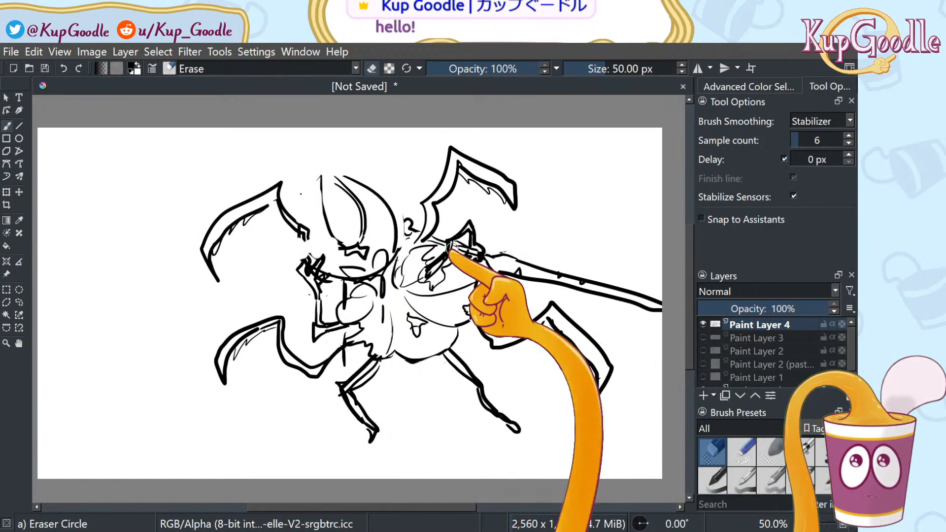
{"action": "left_click", "coordinate": [803, 478]}
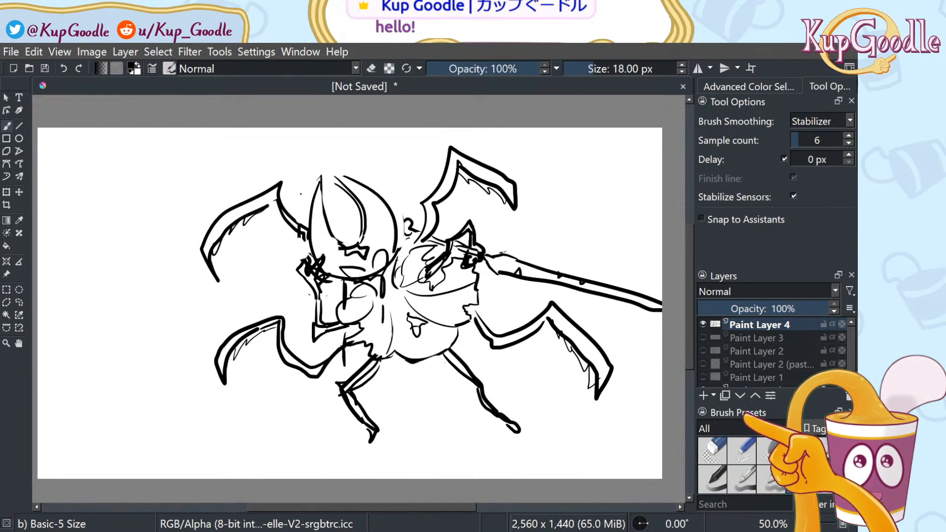
{"action": "left_click", "coordinate": [712, 451]}
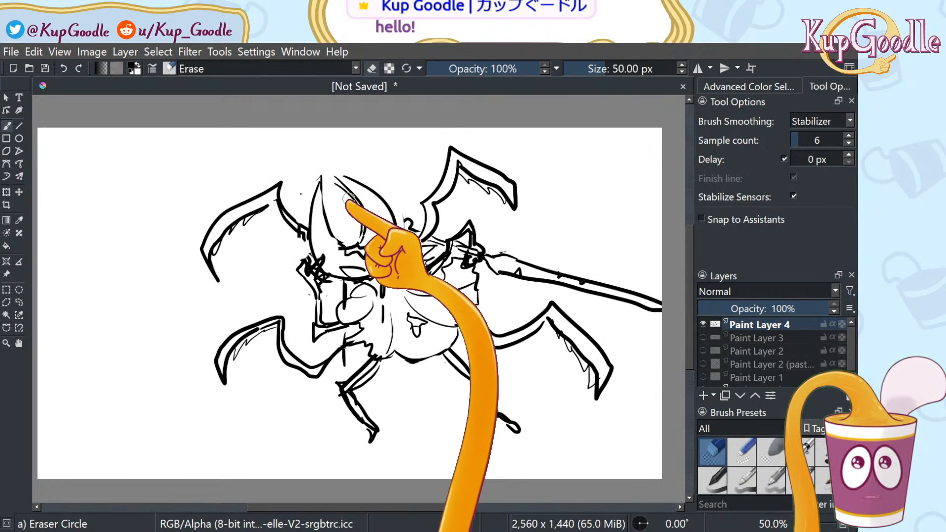
{"action": "mouse_move", "coordinate": [338, 179]}
{"action": "left_mouse_down"}
{"action": "mouse_move", "coordinate": [377, 211]}
{"action": "mouse_move", "coordinate": [385, 199]}
{"action": "mouse_move", "coordinate": [393, 240]}
{"action": "left_mouse_up"}
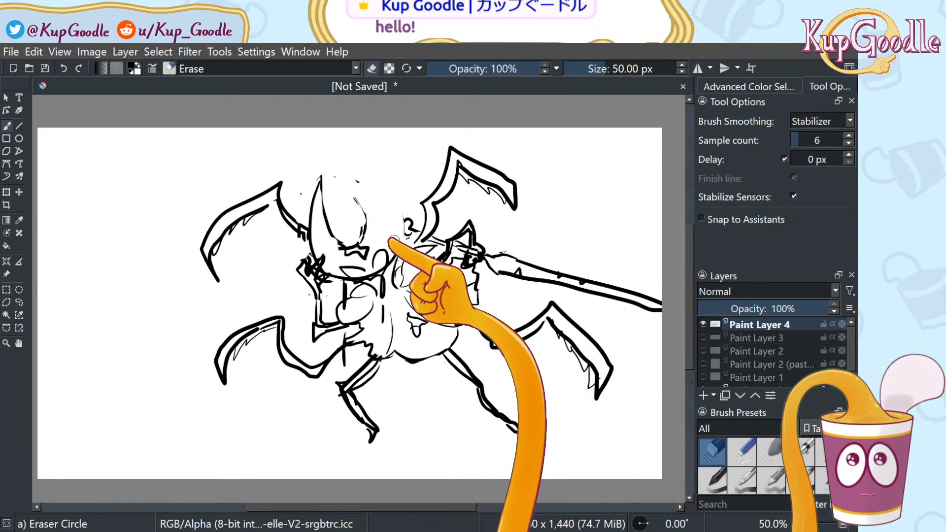
{"action": "left_click", "coordinate": [796, 479]}
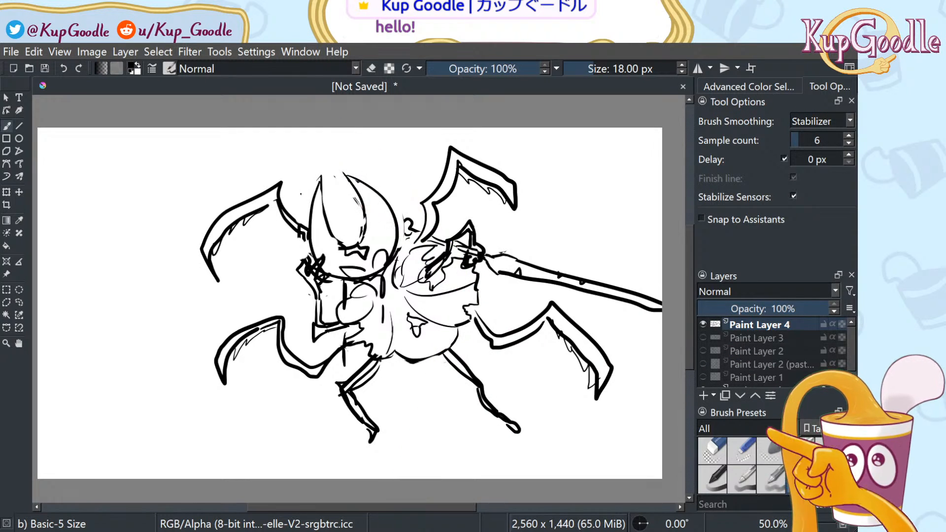
Redraw the head's right-side outline and inner right horn edge, undoing the horn strokes
{"action": "left_click", "coordinate": [712, 451]}
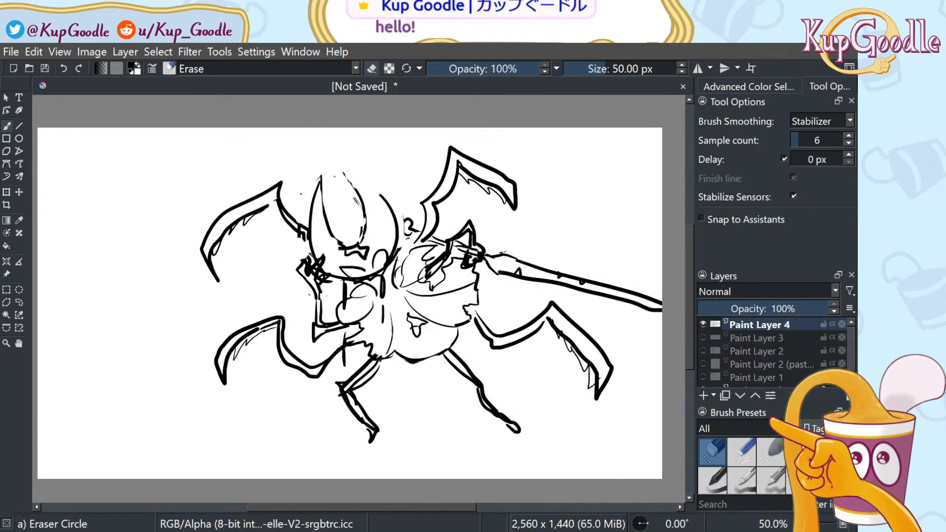
{"action": "key", "text": "/"}
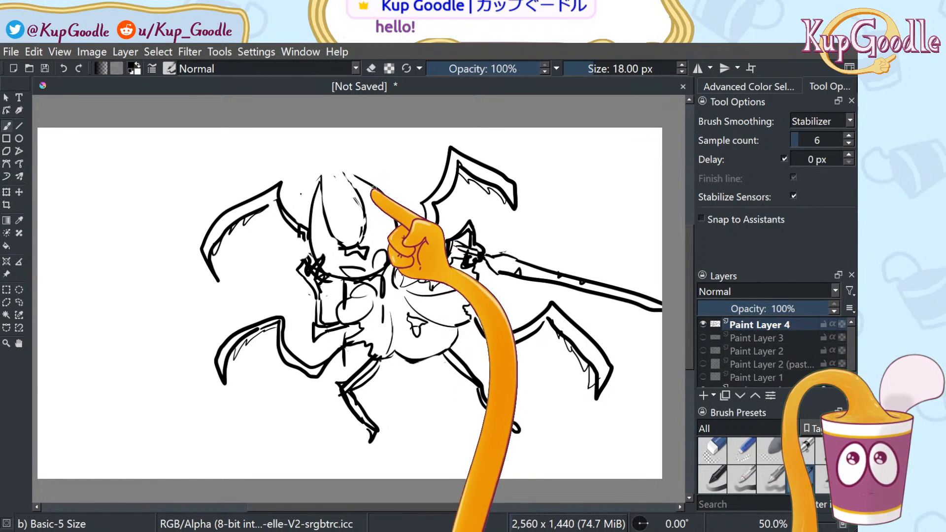
{"action": "key", "text": "ctrl+z"}
{"action": "left_click_drag", "start_coordinate": [352, 173], "coordinate": [390, 200]}
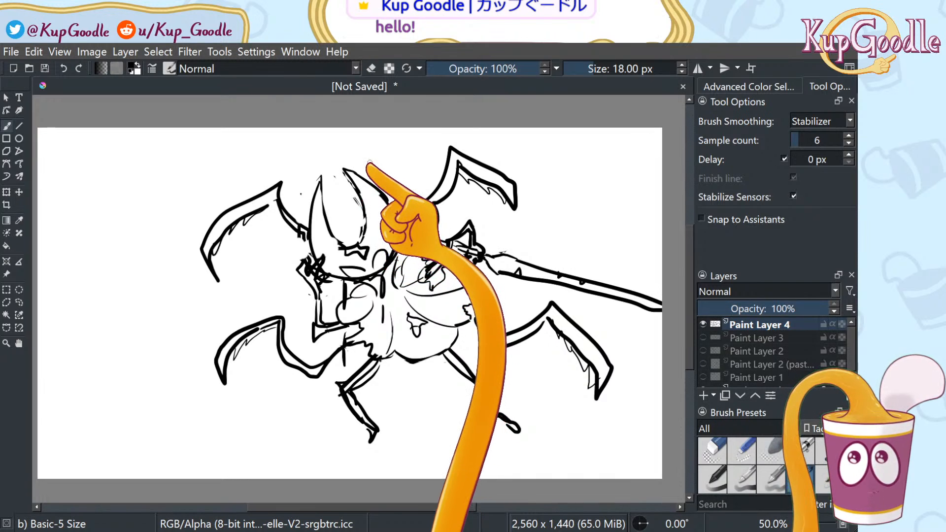
{"action": "left_click_drag", "start_coordinate": [346, 170], "coordinate": [359, 190]}
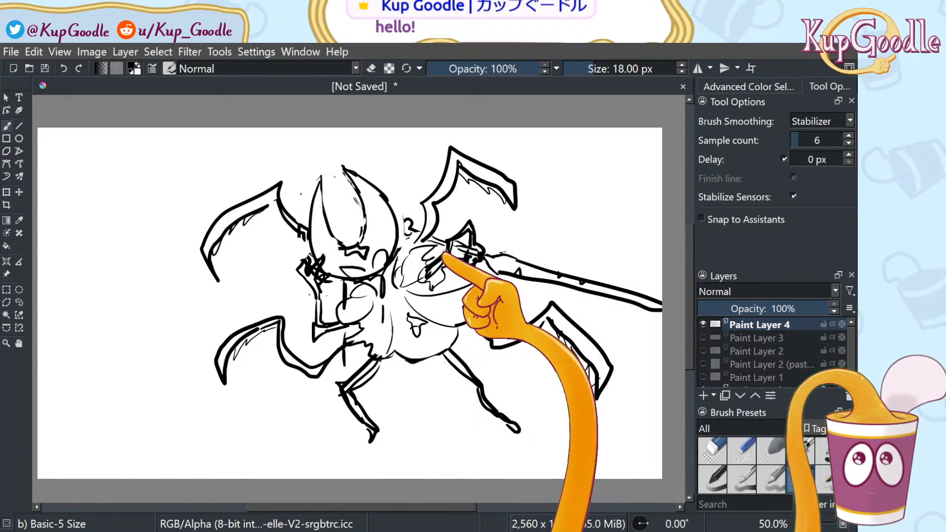
{"action": "key", "text": "ctrl+z"}
{"action": "key", "text": "ctrl+z"}
{"action": "key", "text": "ctrl+z"}
{"action": "key", "text": "ctrl+z"}
{"action": "key", "text": "ctrl+z"}
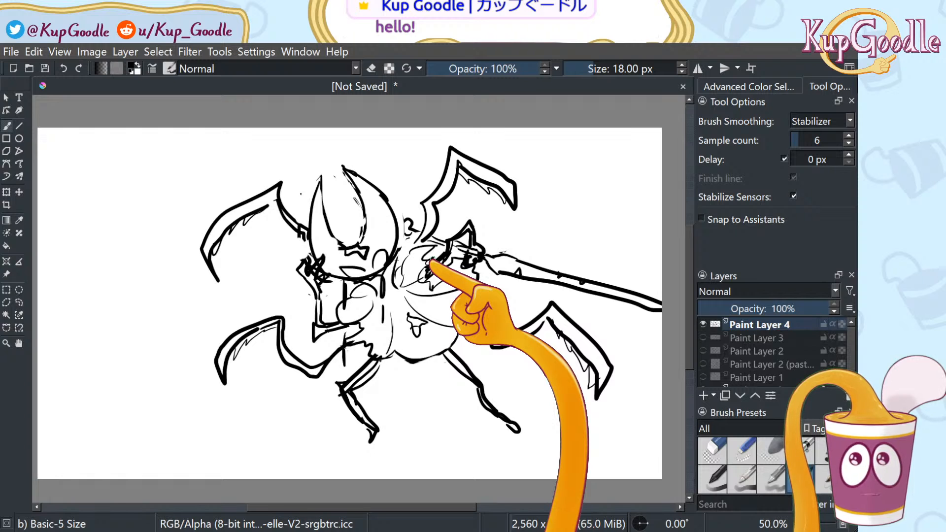
{"action": "key", "text": "ctrl+z"}
{"action": "key", "text": "ctrl+z"}
{"action": "key", "text": "ctrl+z"}
{"action": "key", "text": "ctrl+z"}
{"action": "key", "text": "ctrl+z"}
{"action": "key", "text": "ctrl+z"}
{"action": "key", "text": "ctrl+z"}
{"action": "key", "text": "ctrl+z"}
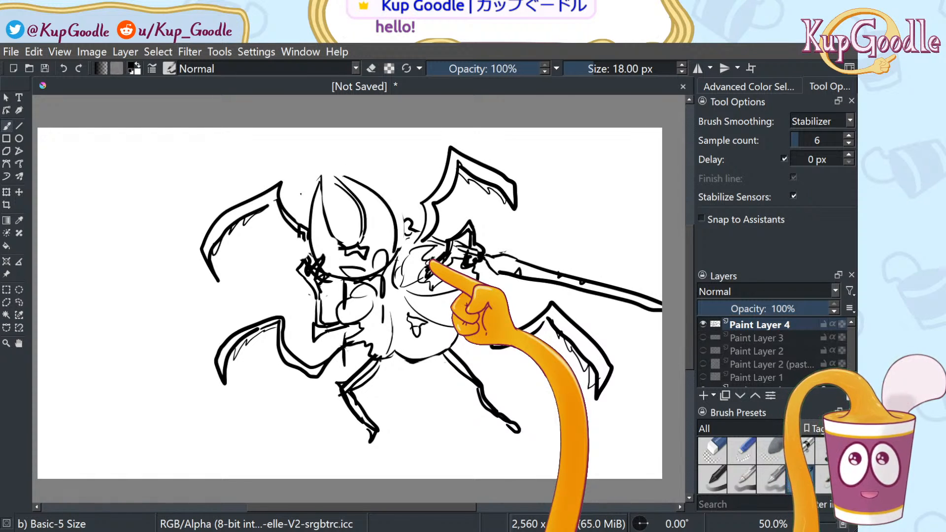
{"action": "key", "text": "ctrl+z"}
{"action": "key", "text": "ctrl+z"}
{"action": "key", "text": "ctrl+z"}
{"action": "key", "text": "ctrl+z"}
{"action": "key", "text": "ctrl+z"}
{"action": "key", "text": "ctrl+z"}
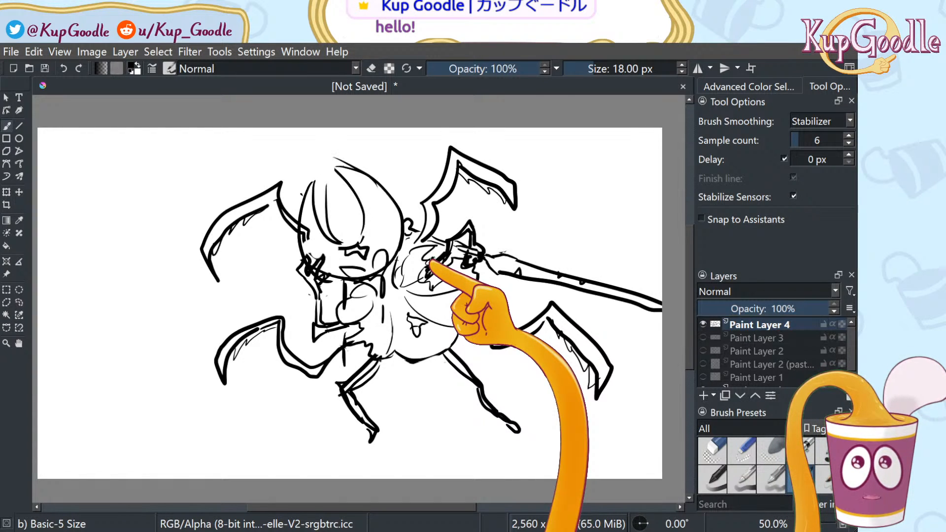
{"action": "key", "text": "ctrl+z"}
{"action": "key", "text": "ctrl+z"}
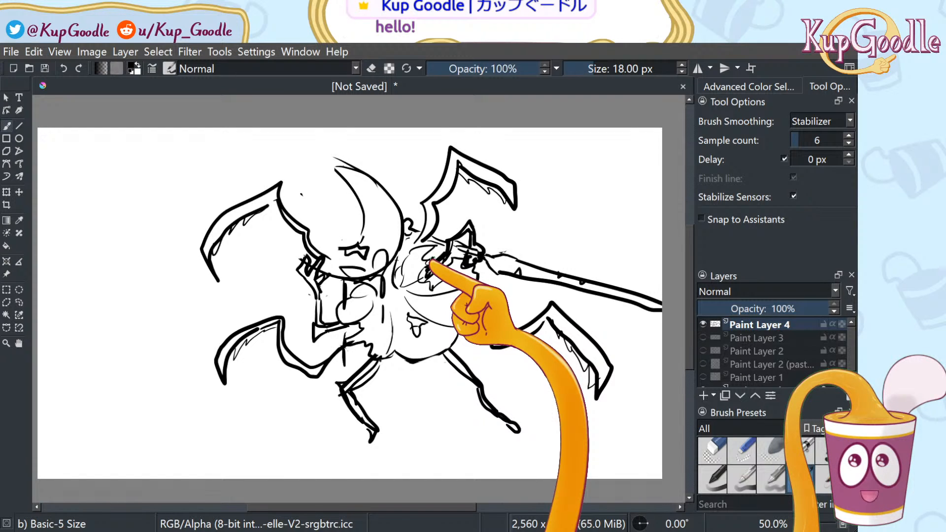
{"action": "key", "text": "ctrl+z"}
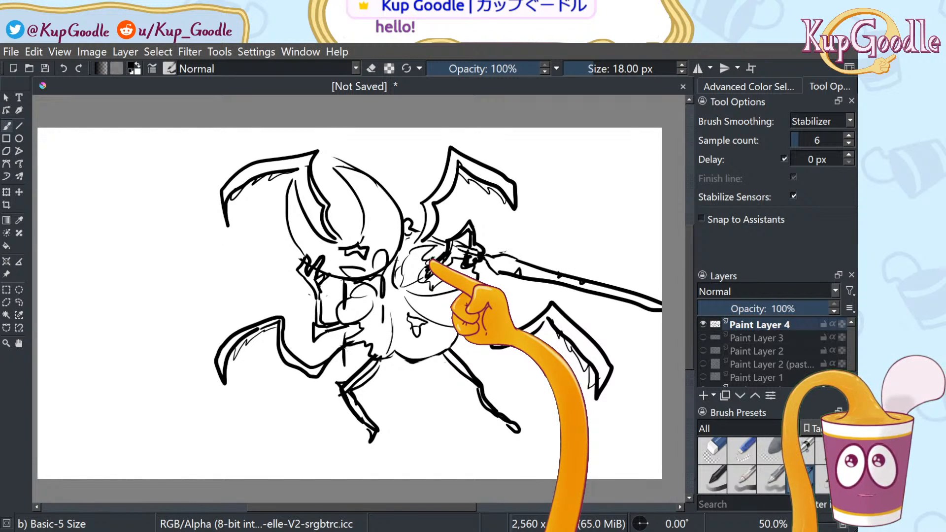
{"action": "key", "text": "ctrl+z"}
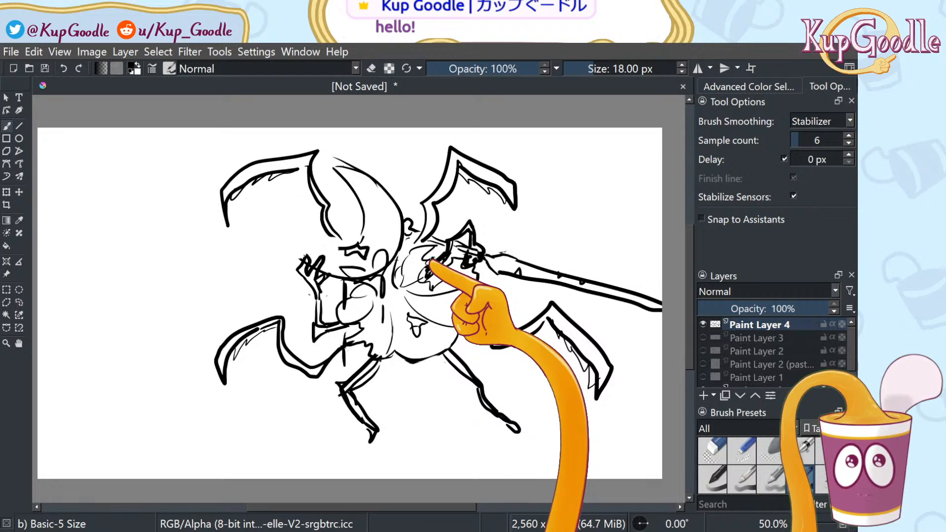
{"action": "key", "text": "ctrl+z"}
{"action": "key", "text": "ctrl+z"}
{"action": "key", "text": "ctrl+z"}
{"action": "key", "text": "ctrl+z"}
{"action": "key", "text": "ctrl+z"}
{"action": "key", "text": "ctrl+z"}
{"action": "key", "text": "ctrl+z"}
{"action": "key", "text": "ctrl+z"}
{"action": "key", "text": "ctrl+z"}
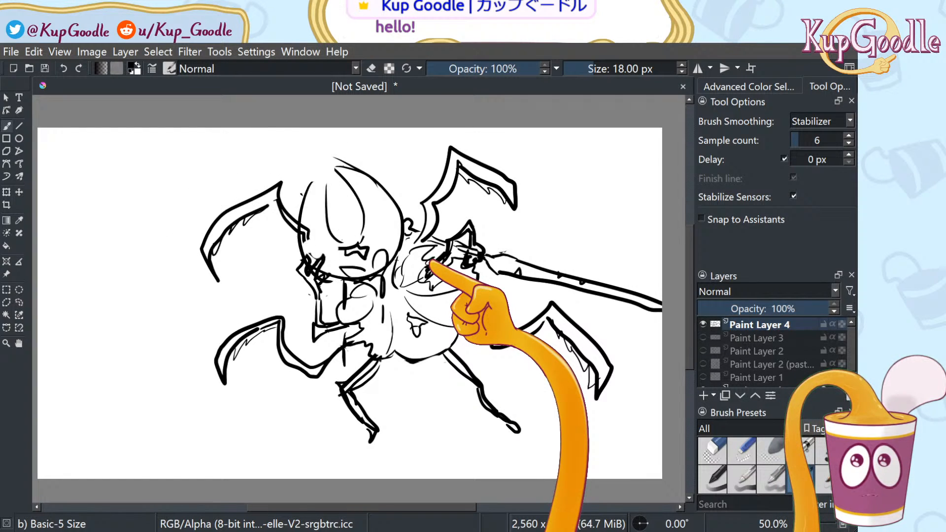
{"action": "key", "text": "ctrl+z"}
{"action": "key", "text": "ctrl+z"}
{"action": "key", "text": "ctrl+z"}
{"action": "key", "text": "ctrl+z"}
{"action": "key", "text": "ctrl+z"}
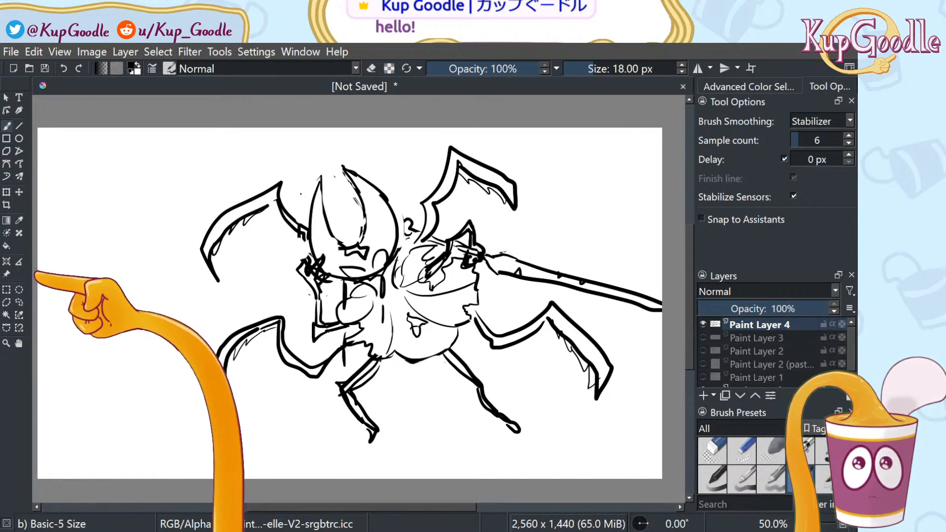
{"action": "key", "text": "ctrl+z"}
{"action": "key", "text": "ctrl+z"}
{"action": "key", "text": "ctrl+z"}
{"action": "key", "text": "ctrl+z"}
{"action": "key", "text": "ctrl+z"}
{"action": "key", "text": "ctrl+z"}
{"action": "key", "text": "ctrl+z"}
{"action": "key", "text": "ctrl+z"}
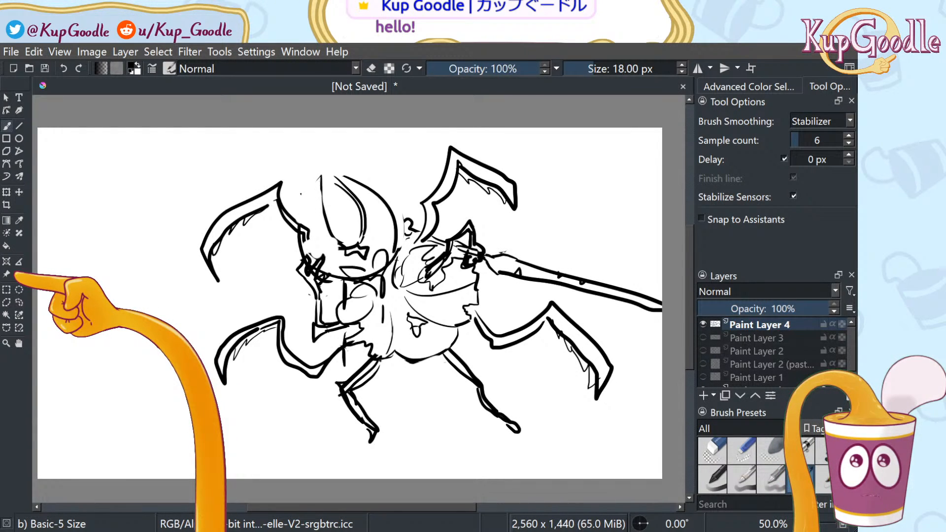
{"action": "key", "text": "ctrl+z"}
{"action": "key", "text": "ctrl+z"}
{"action": "key", "text": "ctrl+z"}
{"action": "key", "text": "ctrl+z"}
{"action": "key", "text": "ctrl+z"}
{"action": "key", "text": "ctrl+z"}
{"action": "key", "text": "ctrl+z"}
{"action": "key", "text": "ctrl+z"}
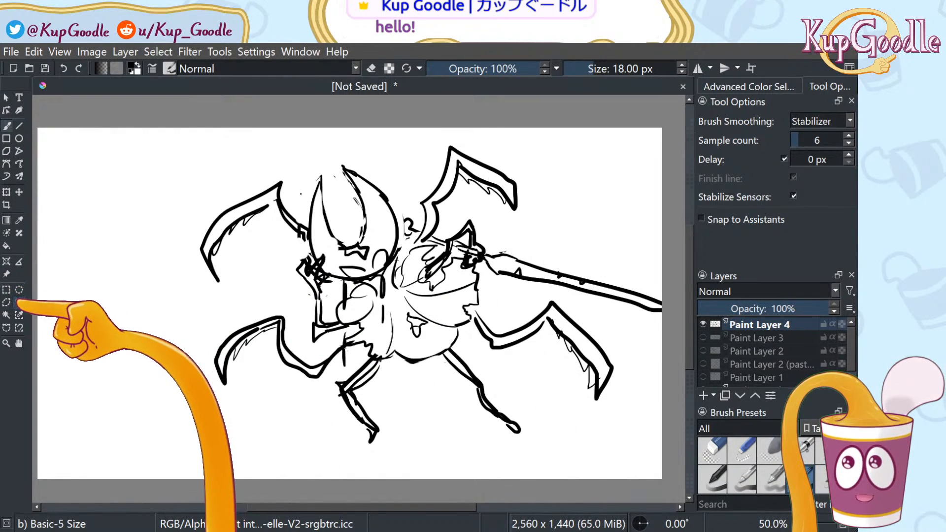
{"action": "left_click", "coordinate": [18, 303]}
{"action": "mouse_move", "coordinate": [304, 328]}
{"action": "left_mouse_down"}
{"action": "mouse_move", "coordinate": [307, 348]}
{"action": "mouse_move", "coordinate": [332, 347]}
{"action": "mouse_move", "coordinate": [348, 332]}
{"action": "mouse_move", "coordinate": [323, 297]}
{"action": "mouse_move", "coordinate": [299, 323]}
{"action": "left_mouse_up"}
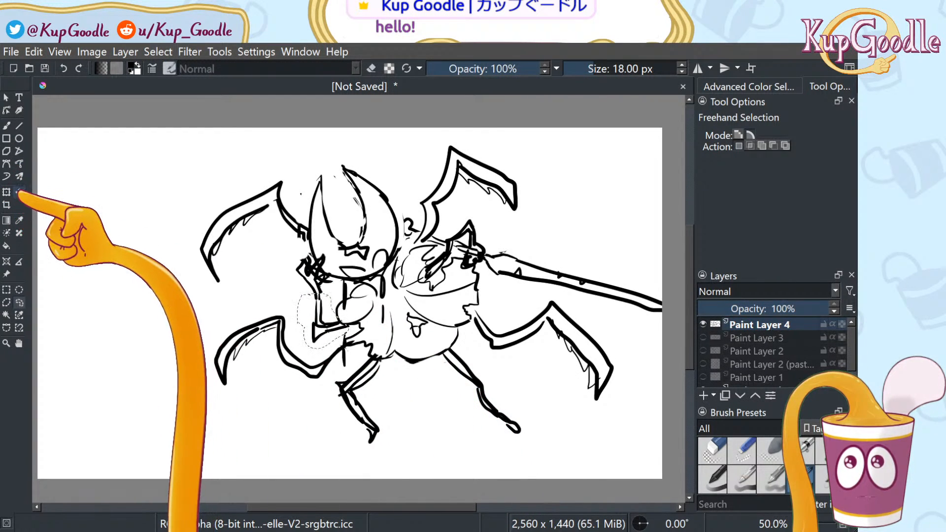
{"action": "left_click", "coordinate": [6, 192]}
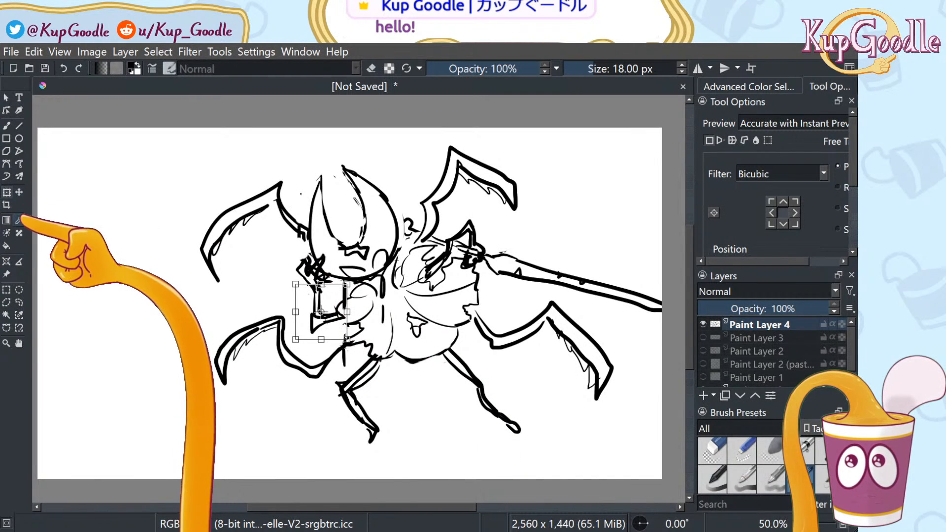
{"action": "left_click", "coordinate": [19, 302]}
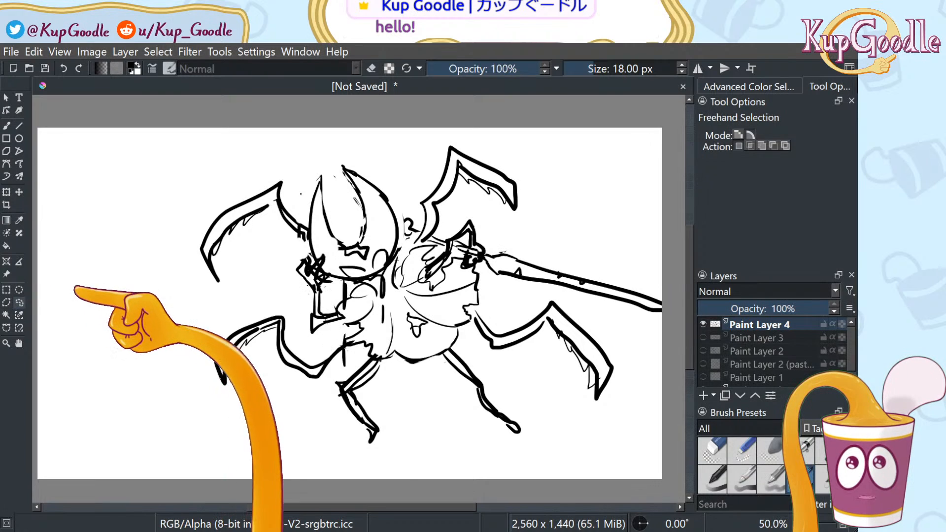
{"action": "key", "text": "b"}
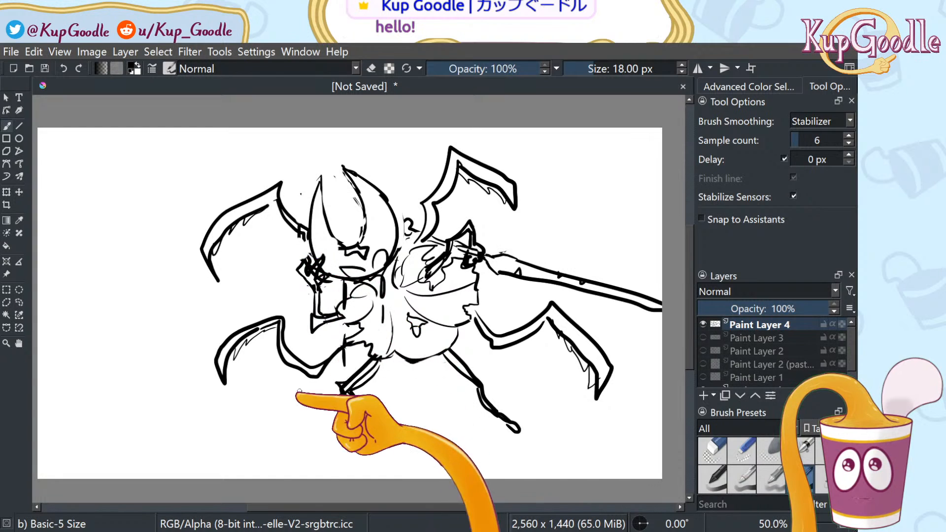
Draw thin cloud arcs along the bottom, lower right and around the tail, undoing misfires
{"action": "left_click_drag", "start_coordinate": [208, 439], "coordinate": [339, 462]}
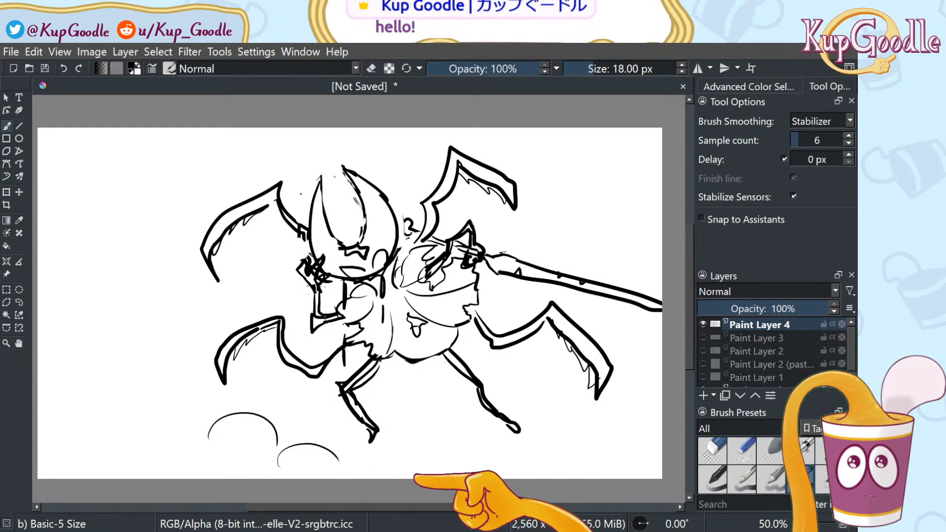
{"action": "mouse_move", "coordinate": [542, 465]}
{"action": "left_mouse_down"}
{"action": "mouse_move", "coordinate": [605, 468]}
{"action": "mouse_move", "coordinate": [608, 440]}
{"action": "mouse_move", "coordinate": [662, 419]}
{"action": "left_mouse_up"}
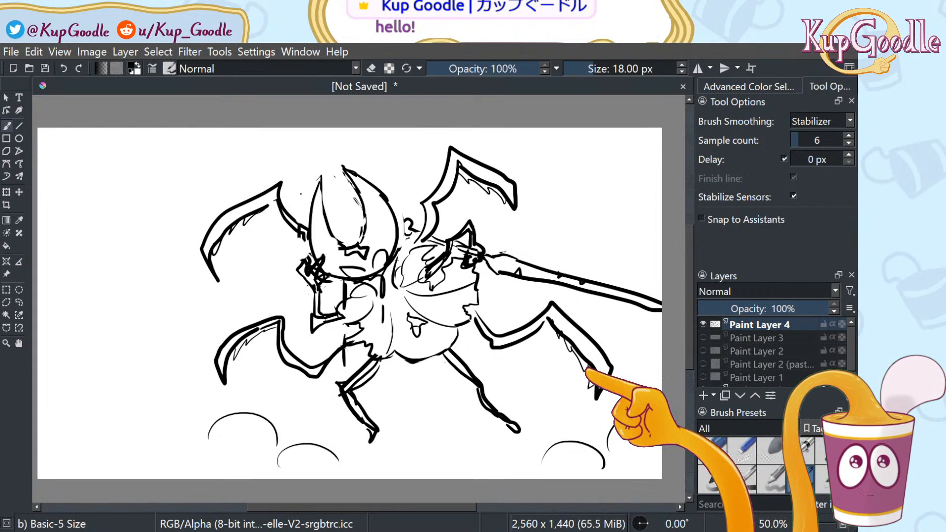
{"action": "mouse_move", "coordinate": [546, 393]}
{"action": "left_mouse_down"}
{"action": "mouse_move", "coordinate": [607, 356]}
{"action": "mouse_move", "coordinate": [604, 348]}
{"action": "mouse_move", "coordinate": [658, 373]}
{"action": "left_mouse_up"}
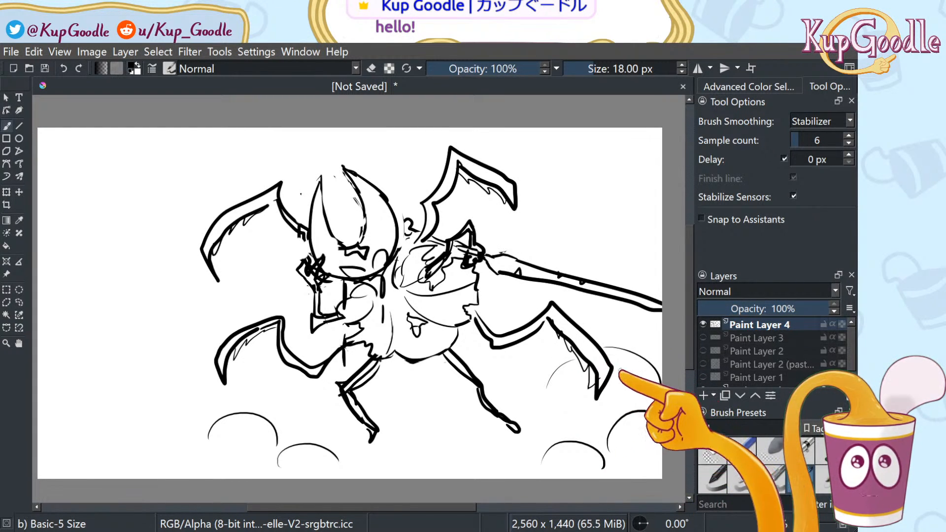
{"action": "mouse_move", "coordinate": [157, 417]}
{"action": "left_mouse_down"}
{"action": "mouse_move", "coordinate": [160, 392]}
{"action": "mouse_move", "coordinate": [263, 361]}
{"action": "left_mouse_up"}
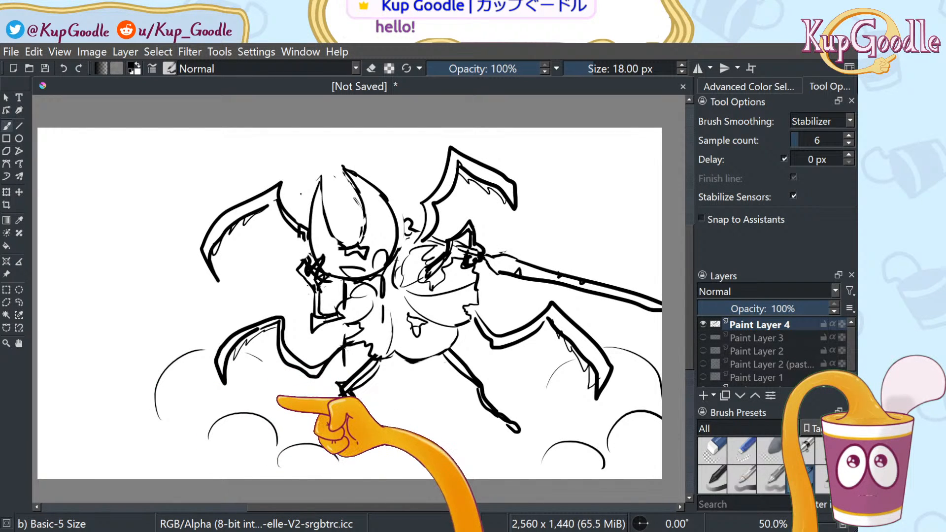
{"action": "key", "text": "ctrl+z"}
{"action": "mouse_move", "coordinate": [574, 307]}
{"action": "left_mouse_down"}
{"action": "mouse_move", "coordinate": [603, 278]}
{"action": "mouse_move", "coordinate": [594, 274]}
{"action": "mouse_move", "coordinate": [665, 260]}
{"action": "left_mouse_up"}
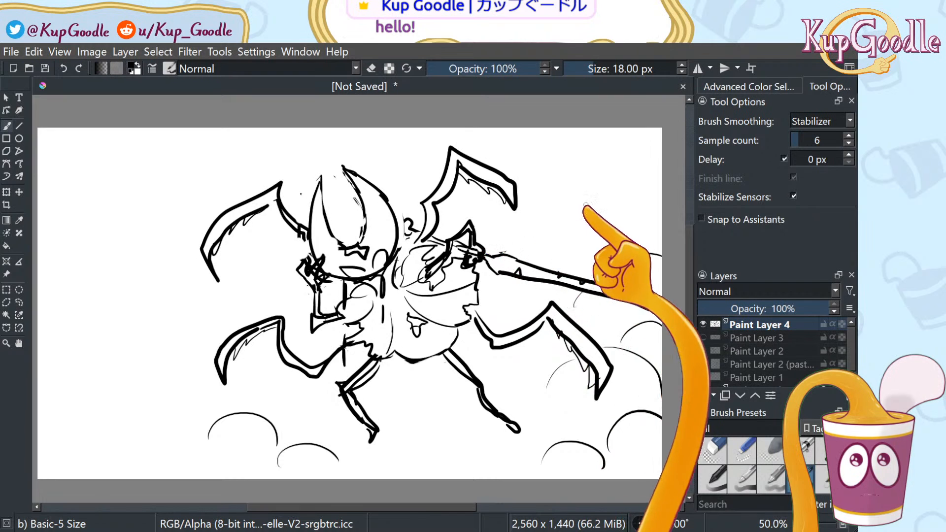
{"action": "mouse_move", "coordinate": [513, 162]}
{"action": "left_mouse_down"}
{"action": "mouse_move", "coordinate": [644, 178]}
{"action": "mouse_move", "coordinate": [653, 196]}
{"action": "left_mouse_up"}
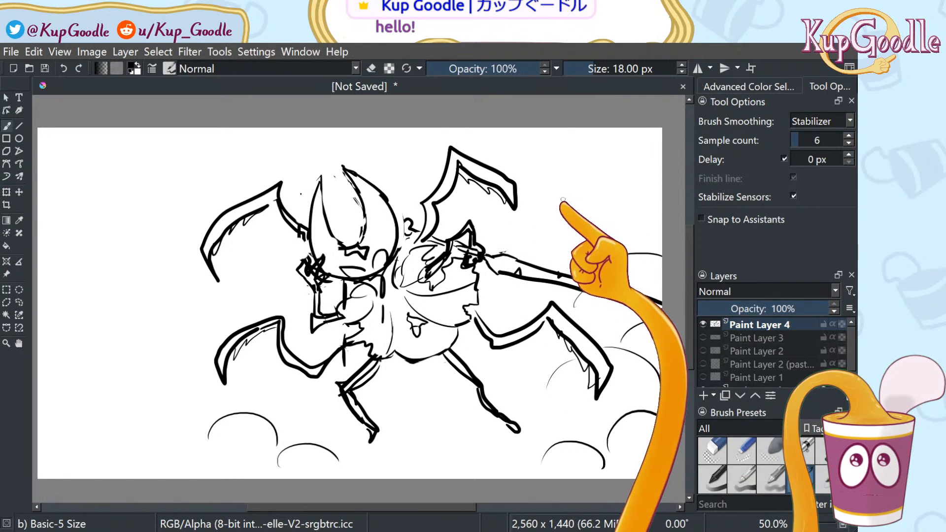
{"action": "key", "text": "ctrl+z"}
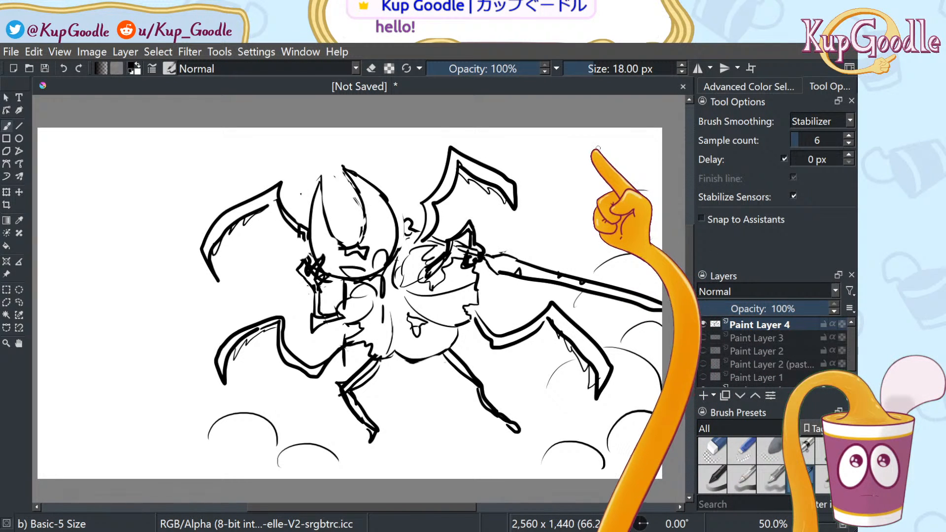
Add cloud arcs across the top and down the left edge, undoing the upper-left one
{"action": "left_click_drag", "start_coordinate": [582, 145], "coordinate": [644, 171]}
{"action": "left_click_drag", "start_coordinate": [283, 144], "coordinate": [331, 142]}
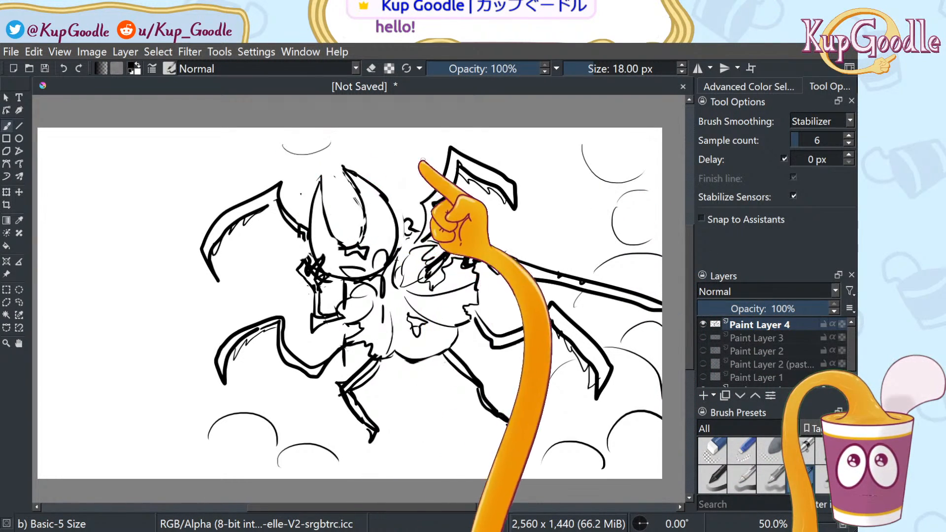
{"action": "mouse_move", "coordinate": [261, 144]}
{"action": "left_mouse_down"}
{"action": "mouse_move", "coordinate": [259, 178]}
{"action": "mouse_move", "coordinate": [190, 184]}
{"action": "left_mouse_up"}
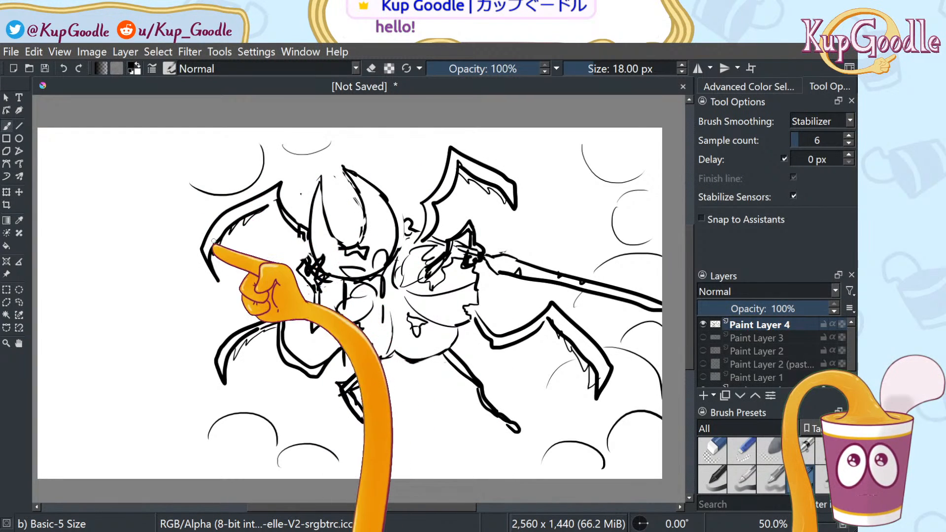
{"action": "left_click_drag", "start_coordinate": [167, 218], "coordinate": [176, 283]}
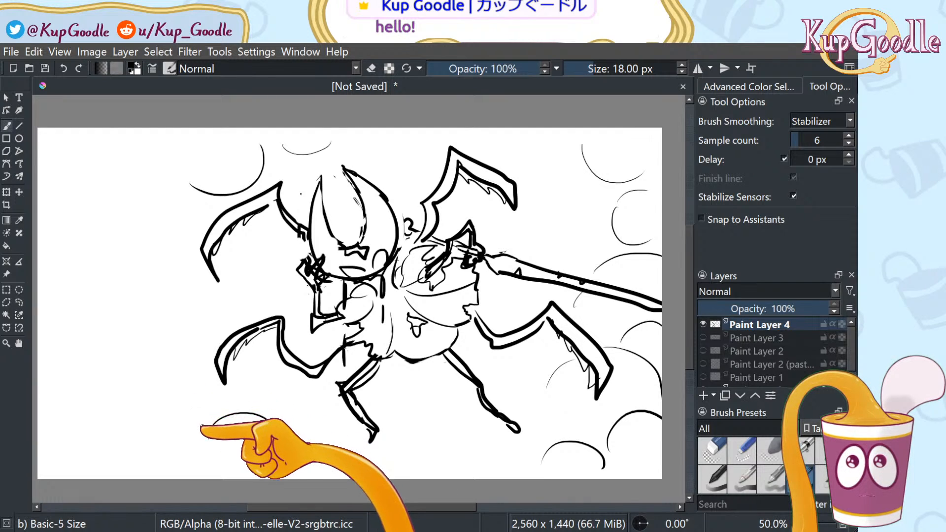
{"action": "left_click_drag", "start_coordinate": [205, 426], "coordinate": [114, 456]}
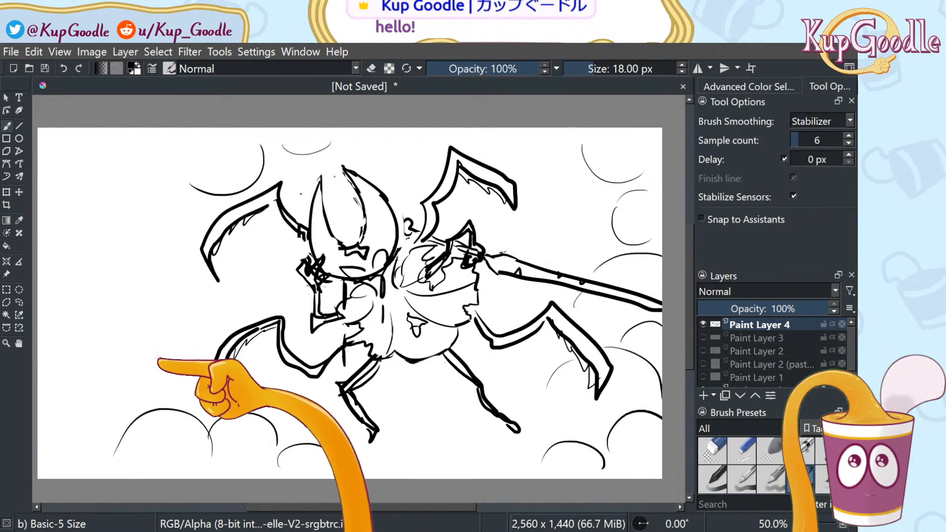
{"action": "mouse_move", "coordinate": [132, 339]}
{"action": "left_mouse_down"}
{"action": "mouse_move", "coordinate": [154, 373]}
{"action": "mouse_move", "coordinate": [141, 408]}
{"action": "left_mouse_up"}
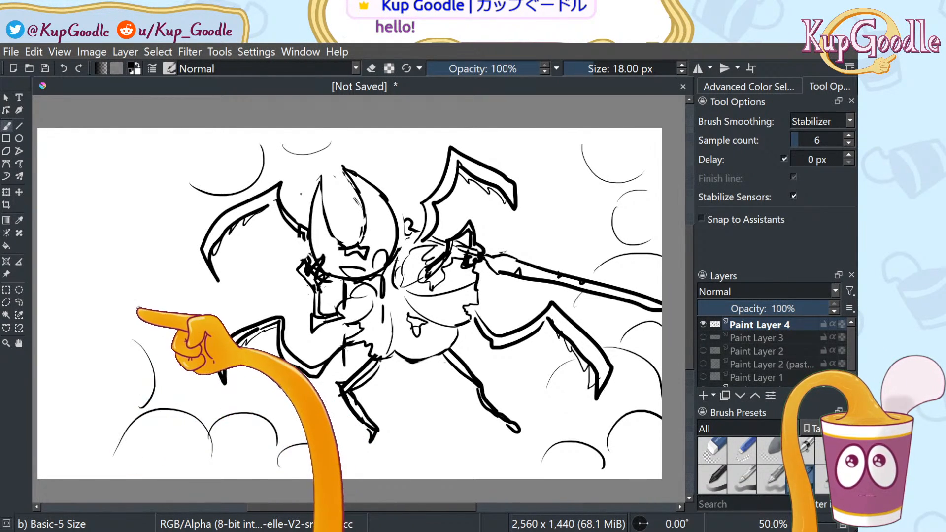
{"action": "mouse_move", "coordinate": [142, 306]}
{"action": "left_mouse_down"}
{"action": "mouse_move", "coordinate": [112, 264]}
{"action": "mouse_move", "coordinate": [166, 229]}
{"action": "mouse_move", "coordinate": [144, 206]}
{"action": "left_mouse_up"}
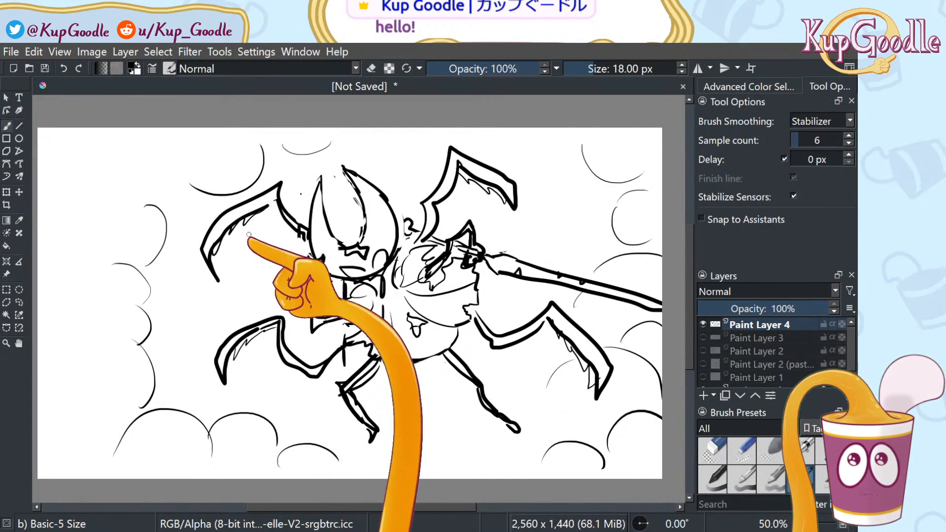
{"action": "key", "text": "ctrl+z"}
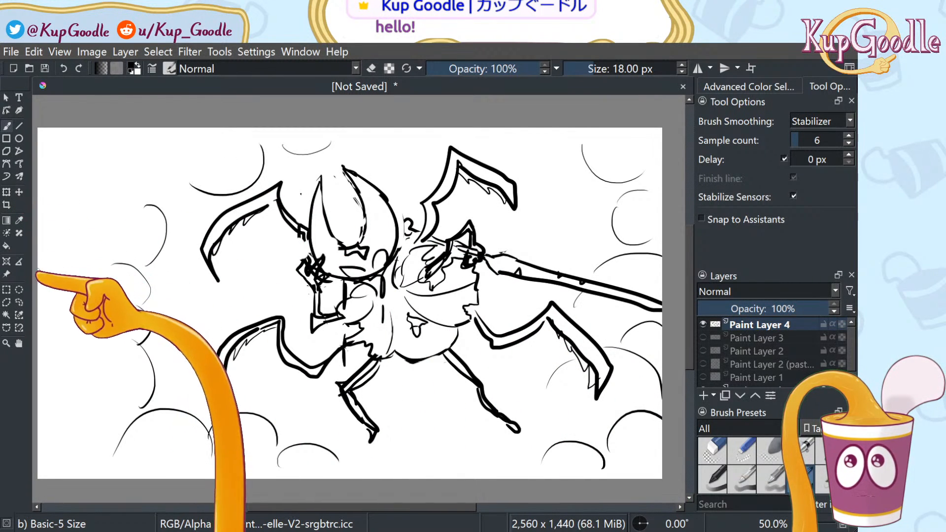
Erase the upper-left cloud arcs with Eraser Circle and draw a small horn shape top-left
{"action": "left_click", "coordinate": [704, 443]}
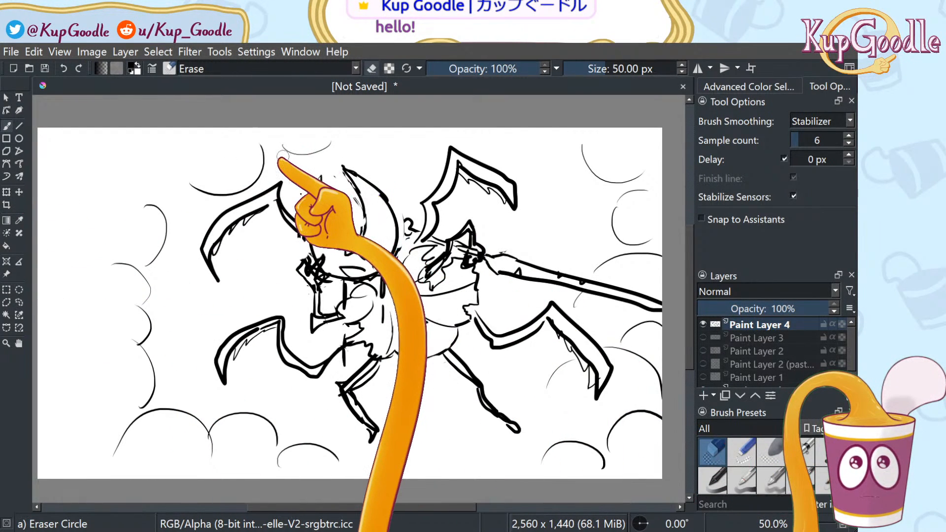
{"action": "mouse_move", "coordinate": [270, 153]}
{"action": "left_mouse_down"}
{"action": "mouse_move", "coordinate": [186, 180]}
{"action": "mouse_move", "coordinate": [274, 155]}
{"action": "mouse_move", "coordinate": [270, 144]}
{"action": "mouse_move", "coordinate": [315, 158]}
{"action": "mouse_move", "coordinate": [336, 149]}
{"action": "left_mouse_up"}
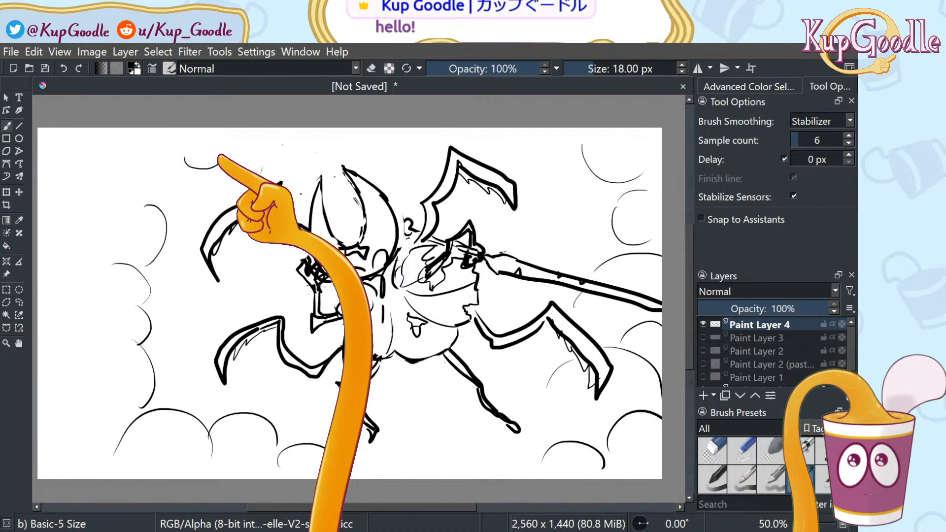
{"action": "mouse_move", "coordinate": [221, 156]}
{"action": "left_mouse_down"}
{"action": "mouse_move", "coordinate": [204, 148]}
{"action": "mouse_move", "coordinate": [207, 135]}
{"action": "mouse_move", "coordinate": [186, 156]}
{"action": "left_mouse_up"}
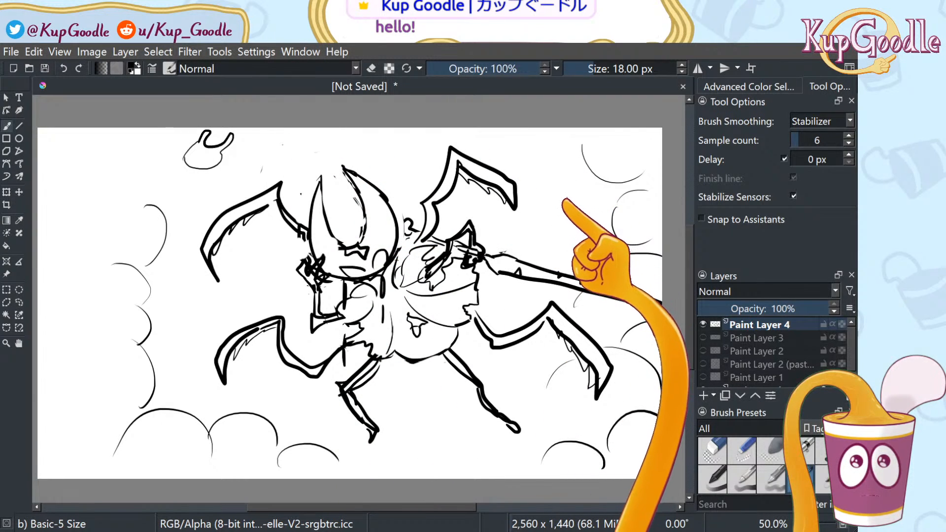
Start a small bug shape near the upper right and redo the undone strokes
{"action": "mouse_move", "coordinate": [562, 181]}
{"action": "left_mouse_down"}
{"action": "mouse_move", "coordinate": [558, 202]}
{"action": "mouse_move", "coordinate": [576, 183]}
{"action": "mouse_move", "coordinate": [582, 193]}
{"action": "mouse_move", "coordinate": [566, 206]}
{"action": "mouse_move", "coordinate": [587, 207]}
{"action": "mouse_move", "coordinate": [585, 188]}
{"action": "mouse_move", "coordinate": [583, 213]}
{"action": "left_mouse_up"}
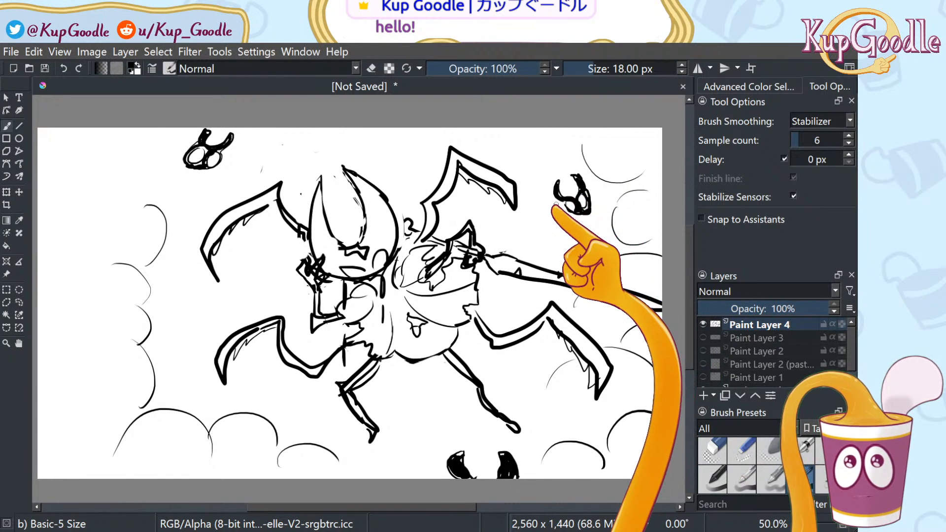
{"action": "scroll", "coordinate": [554, 207], "scroll_direction": "down", "scroll_amount": 1}
{"action": "scroll", "coordinate": [544, 209], "scroll_direction": "up", "scroll_amount": 2}
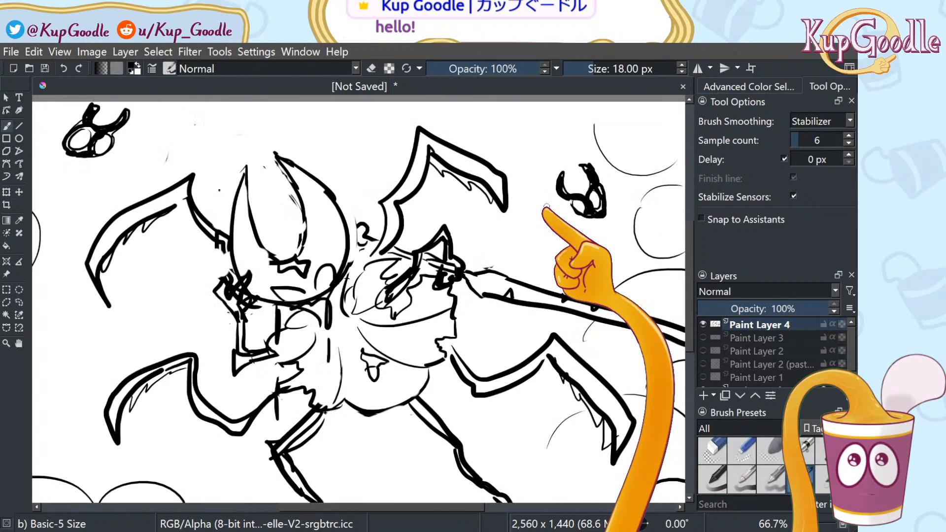
{"action": "scroll", "coordinate": [548, 205], "scroll_direction": "down", "scroll_amount": 1}
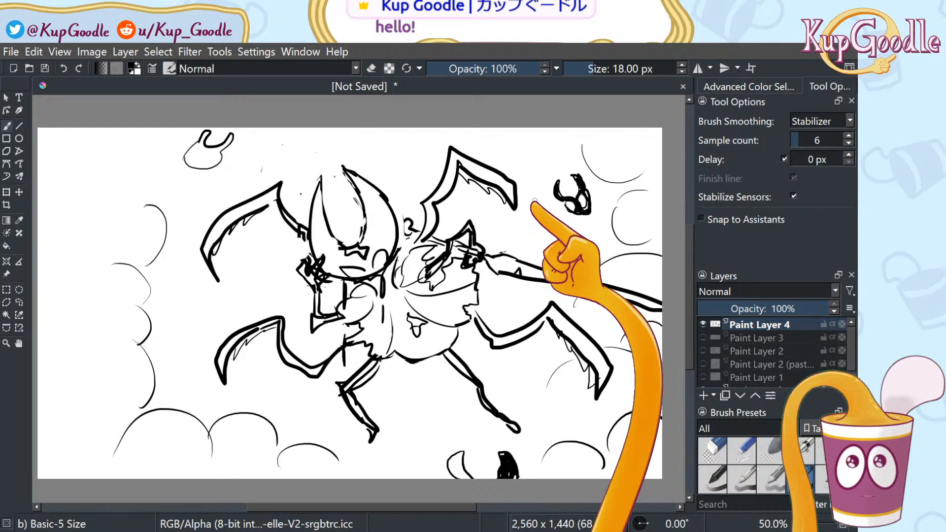
{"action": "key", "text": "ctrl+shift+z"}
{"action": "key", "text": "ctrl+shift+z"}
{"action": "key", "text": "ctrl+shift+z"}
{"action": "key", "text": "ctrl+shift+z"}
{"action": "key", "text": "ctrl+shift+z"}
{"action": "key", "text": "ctrl+shift+z"}
{"action": "key", "text": "ctrl+shift+z"}
{"action": "key", "text": "ctrl+shift+z"}
{"action": "key", "text": "ctrl+shift+z"}
{"action": "key", "text": "ctrl+shift+z"}
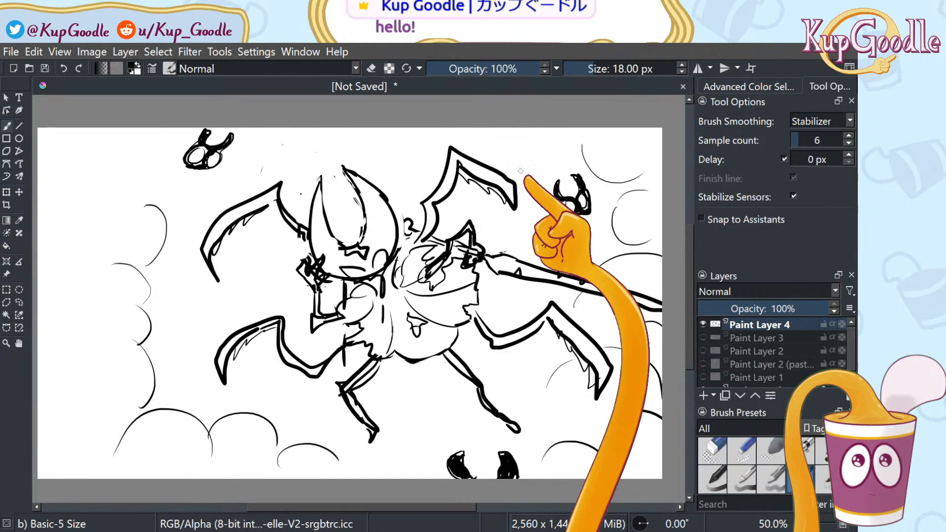
Draw claw shapes hanging from the top edge across the canvas, plus one left of the head
{"action": "mouse_move", "coordinate": [282, 128]}
{"action": "left_mouse_down"}
{"action": "mouse_move", "coordinate": [268, 144]}
{"action": "mouse_move", "coordinate": [271, 168]}
{"action": "mouse_move", "coordinate": [262, 140]}
{"action": "mouse_move", "coordinate": [275, 172]}
{"action": "mouse_move", "coordinate": [255, 153]}
{"action": "mouse_move", "coordinate": [259, 125]}
{"action": "left_mouse_up"}
{"action": "mouse_move", "coordinate": [344, 129]}
{"action": "left_mouse_down"}
{"action": "mouse_move", "coordinate": [343, 159]}
{"action": "mouse_move", "coordinate": [358, 127]}
{"action": "left_mouse_up"}
{"action": "mouse_move", "coordinate": [398, 130]}
{"action": "left_mouse_down"}
{"action": "mouse_move", "coordinate": [403, 162]}
{"action": "mouse_move", "coordinate": [409, 129]}
{"action": "left_mouse_up"}
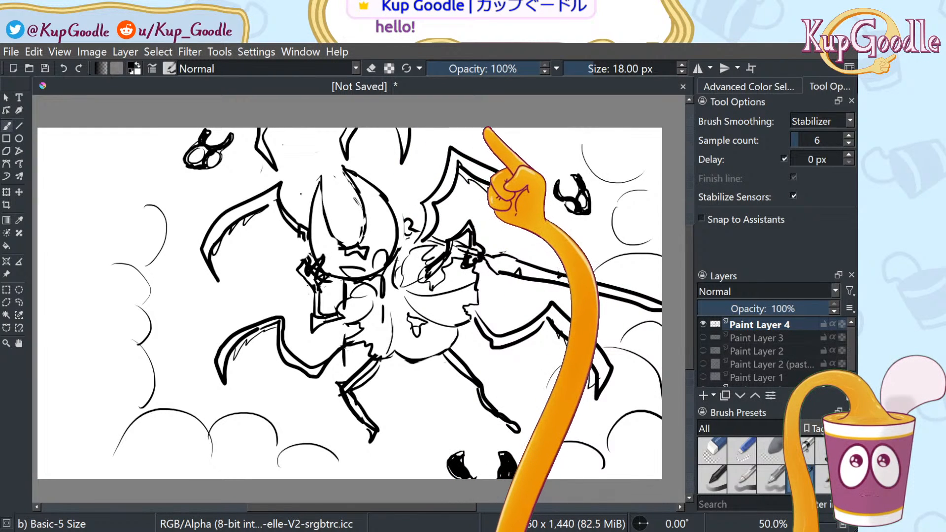
{"action": "mouse_move", "coordinate": [490, 129]}
{"action": "left_mouse_down"}
{"action": "mouse_move", "coordinate": [489, 147]}
{"action": "mouse_move", "coordinate": [504, 129]}
{"action": "left_mouse_up"}
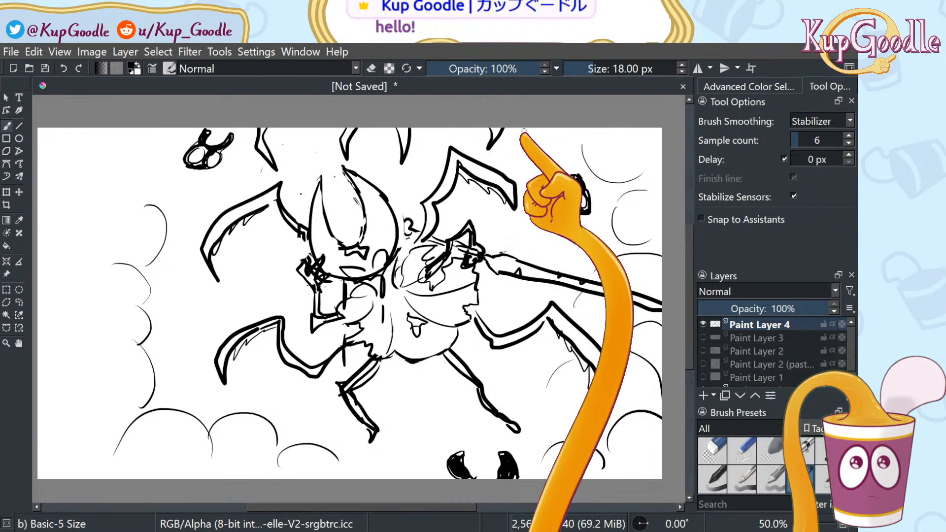
{"action": "mouse_move", "coordinate": [537, 129]}
{"action": "left_mouse_down"}
{"action": "mouse_move", "coordinate": [536, 190]}
{"action": "mouse_move", "coordinate": [553, 129]}
{"action": "left_mouse_up"}
{"action": "mouse_move", "coordinate": [170, 133]}
{"action": "left_mouse_down"}
{"action": "mouse_move", "coordinate": [165, 162]}
{"action": "mouse_move", "coordinate": [198, 201]}
{"action": "left_mouse_up"}
{"action": "mouse_move", "coordinate": [172, 156]}
{"action": "left_mouse_down"}
{"action": "mouse_move", "coordinate": [177, 129]}
{"action": "mouse_move", "coordinate": [168, 129]}
{"action": "left_mouse_up"}
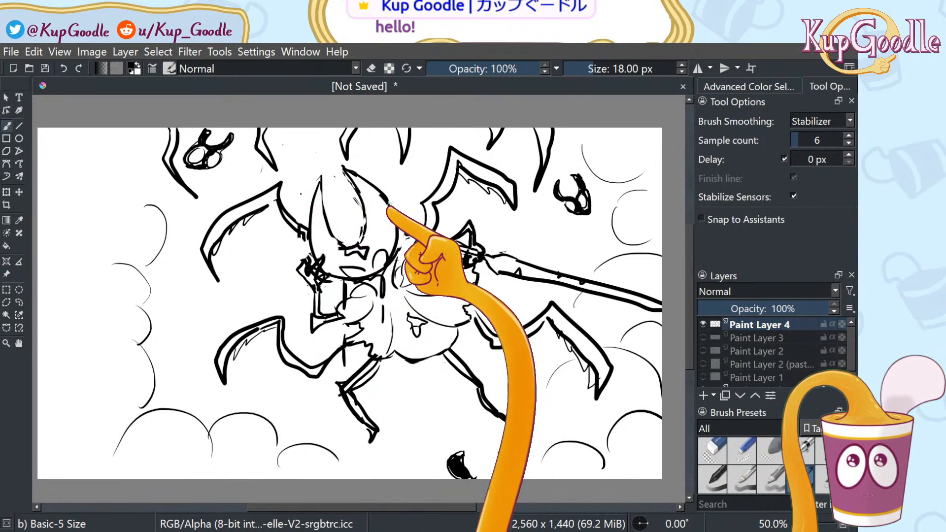
{"action": "scroll", "coordinate": [343, 113], "scroll_direction": "down", "scroll_amount": 2}
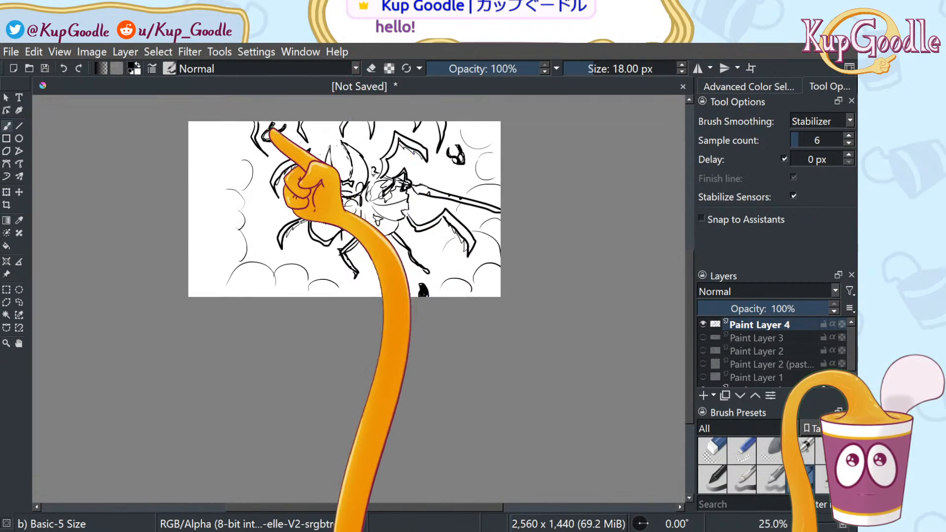
Re-dock the Brush Presets and Layers dockers so the layers list sits above brush presets
{"action": "scroll", "coordinate": [281, 104], "scroll_direction": "up", "scroll_amount": 1}
{"action": "scroll", "coordinate": [281, 105], "scroll_direction": "up", "scroll_amount": 1}
{"action": "left_click_drag", "start_coordinate": [735, 413], "coordinate": [710, 437]}
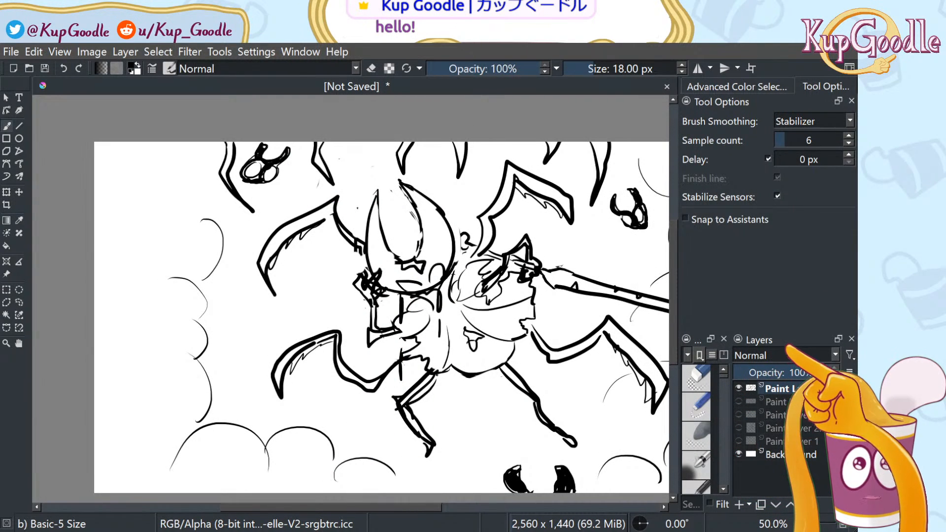
{"action": "mouse_move", "coordinate": [791, 341]}
{"action": "left_mouse_down"}
{"action": "mouse_move", "coordinate": [795, 325]}
{"action": "mouse_move", "coordinate": [762, 261]}
{"action": "mouse_move", "coordinate": [754, 299]}
{"action": "left_mouse_up"}
{"action": "mouse_move", "coordinate": [769, 229]}
{"action": "left_mouse_down"}
{"action": "mouse_move", "coordinate": [772, 242]}
{"action": "mouse_move", "coordinate": [774, 232]}
{"action": "left_mouse_up"}
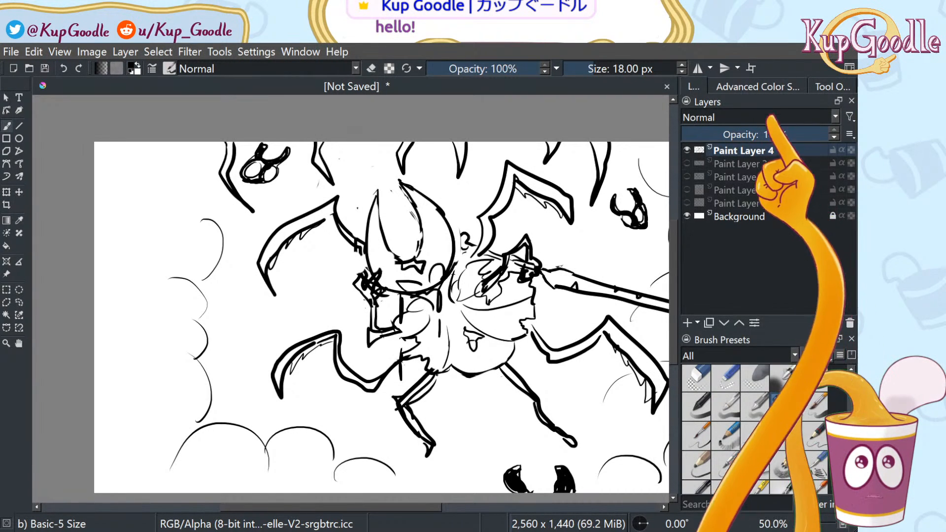
{"action": "mouse_move", "coordinate": [771, 103]}
{"action": "left_mouse_down"}
{"action": "mouse_move", "coordinate": [774, 314]}
{"action": "mouse_move", "coordinate": [777, 279]}
{"action": "left_mouse_up"}
{"action": "left_click_drag", "start_coordinate": [773, 103], "coordinate": [772, 298]}
{"action": "mouse_move", "coordinate": [773, 194]}
{"action": "left_mouse_down"}
{"action": "mouse_move", "coordinate": [776, 325]}
{"action": "mouse_move", "coordinate": [774, 264]}
{"action": "left_mouse_up"}
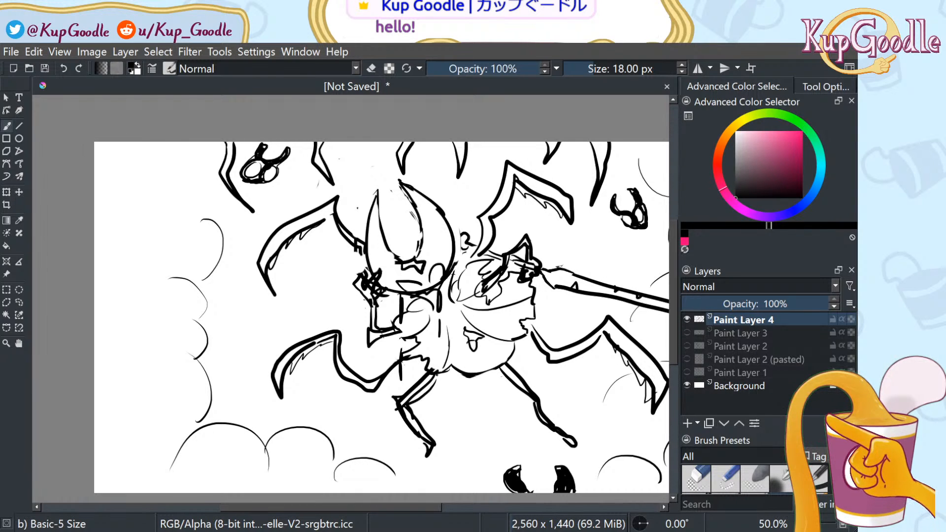
Resize the Layers and Brush Presets dockers, try and undo small stars, then hide the old drawing
{"action": "left_click_drag", "start_coordinate": [740, 431], "coordinate": [739, 405]}
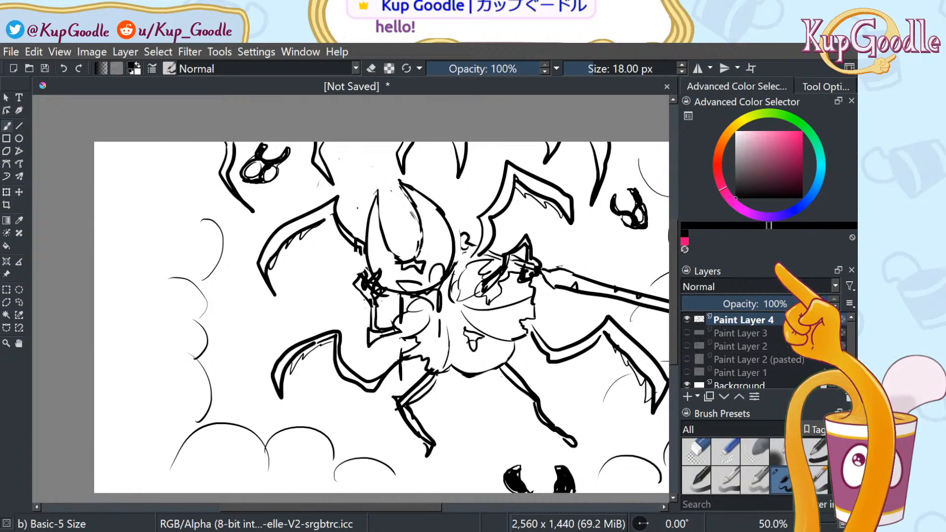
{"action": "left_click_drag", "start_coordinate": [777, 265], "coordinate": [780, 261]}
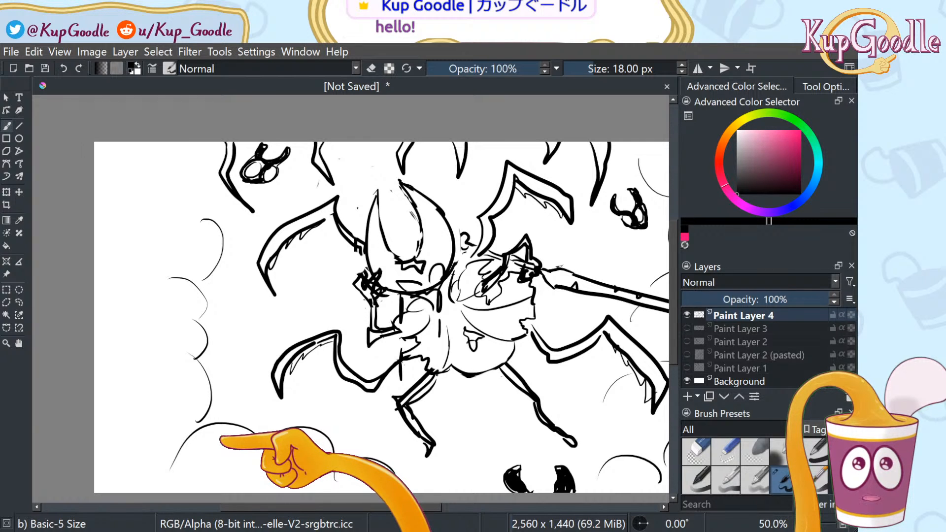
{"action": "mouse_move", "coordinate": [213, 444]}
{"action": "left_mouse_down"}
{"action": "mouse_move", "coordinate": [224, 436]}
{"action": "mouse_move", "coordinate": [225, 454]}
{"action": "left_mouse_up"}
{"action": "mouse_move", "coordinate": [225, 454]}
{"action": "left_mouse_down"}
{"action": "mouse_move", "coordinate": [298, 439]}
{"action": "mouse_move", "coordinate": [313, 449]}
{"action": "left_mouse_up"}
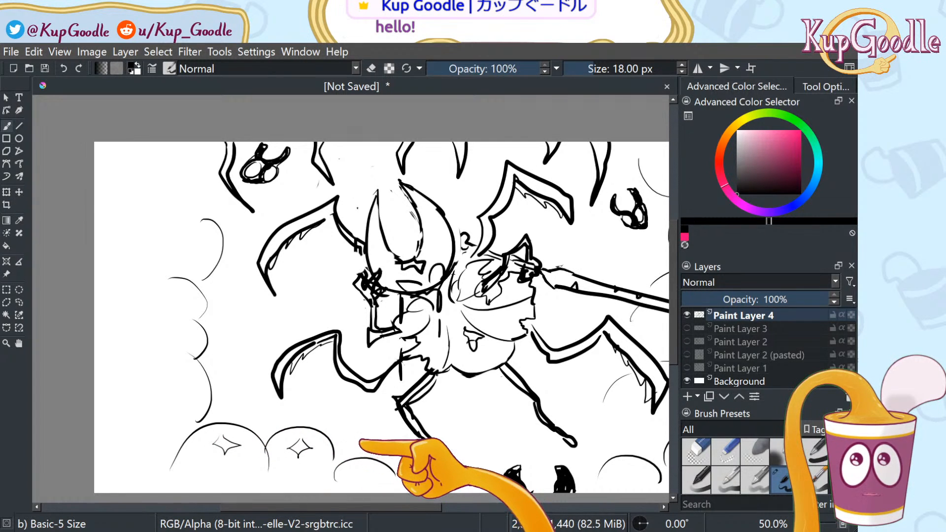
{"action": "key", "text": "ctrl+z"}
{"action": "key", "text": "ctrl+z"}
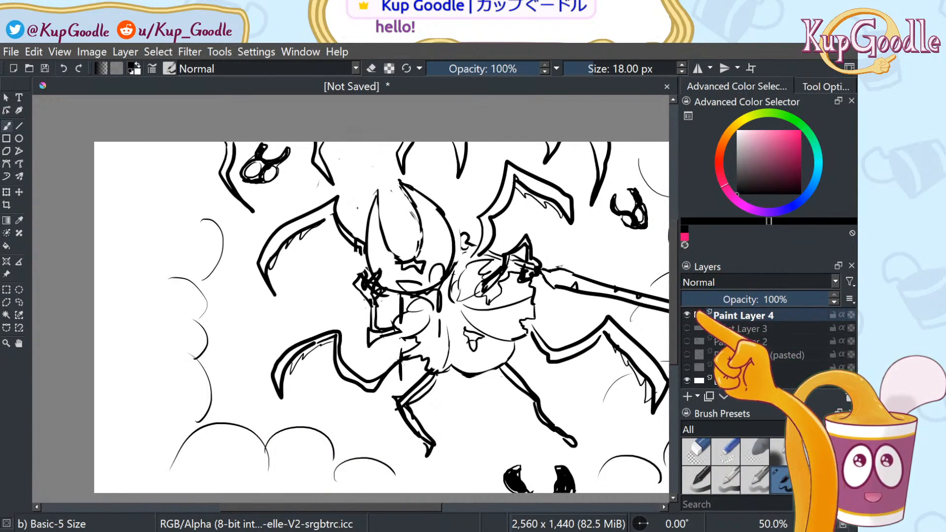
{"action": "key", "text": "Delete"}
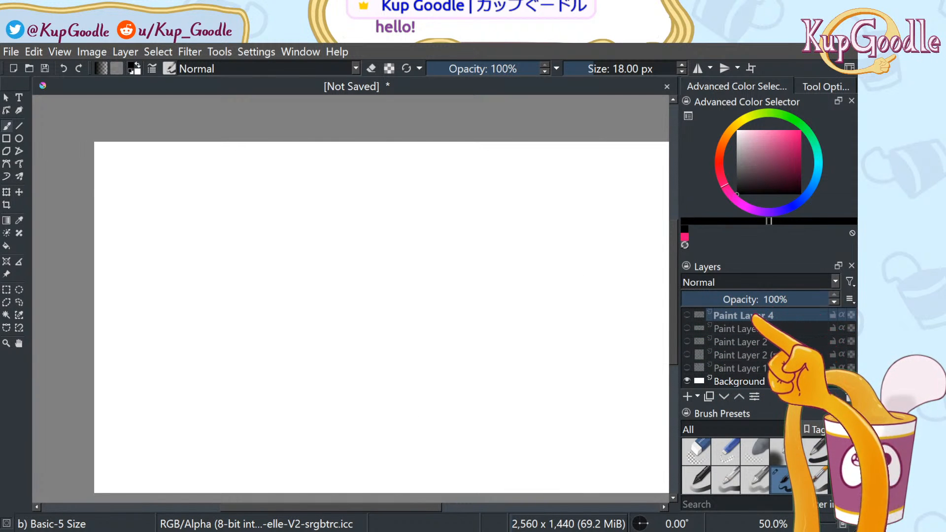
Add Paint Layer 5 and sketch the layered left and right wings with a draped cloak between
{"action": "left_click", "coordinate": [688, 397]}
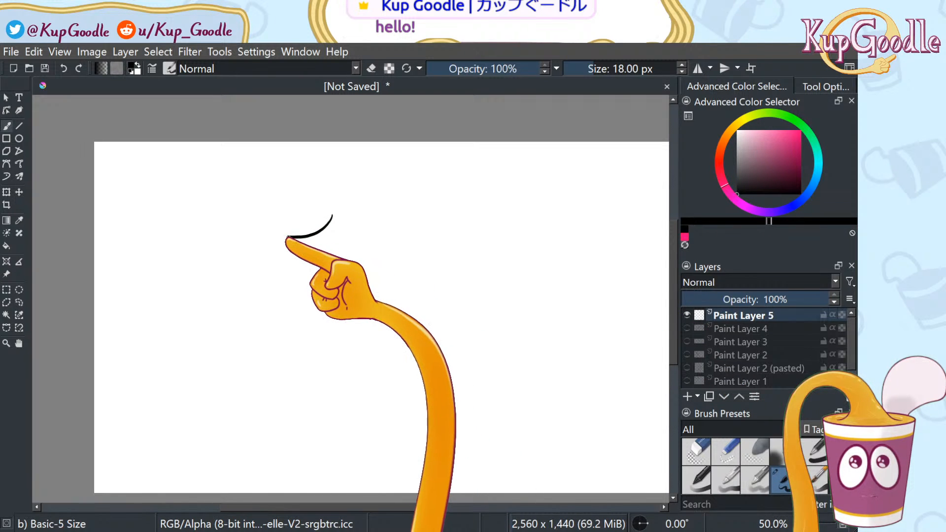
{"action": "left_click_drag", "start_coordinate": [354, 228], "coordinate": [330, 216]}
{"action": "mouse_move", "coordinate": [300, 246]}
{"action": "left_mouse_down"}
{"action": "mouse_move", "coordinate": [283, 254]}
{"action": "mouse_move", "coordinate": [344, 270]}
{"action": "mouse_move", "coordinate": [358, 257]}
{"action": "left_mouse_up"}
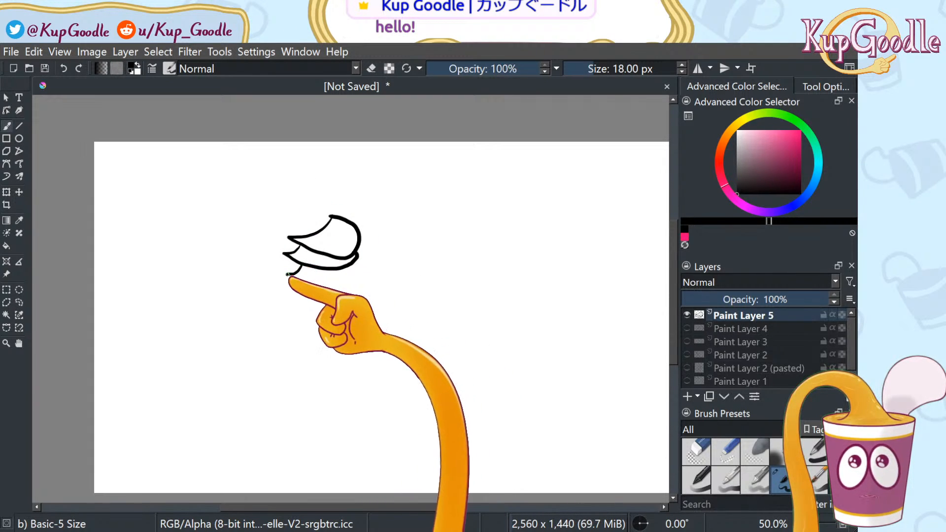
{"action": "mouse_move", "coordinate": [288, 270]}
{"action": "left_mouse_down"}
{"action": "mouse_move", "coordinate": [311, 283]}
{"action": "mouse_move", "coordinate": [358, 270]}
{"action": "left_mouse_up"}
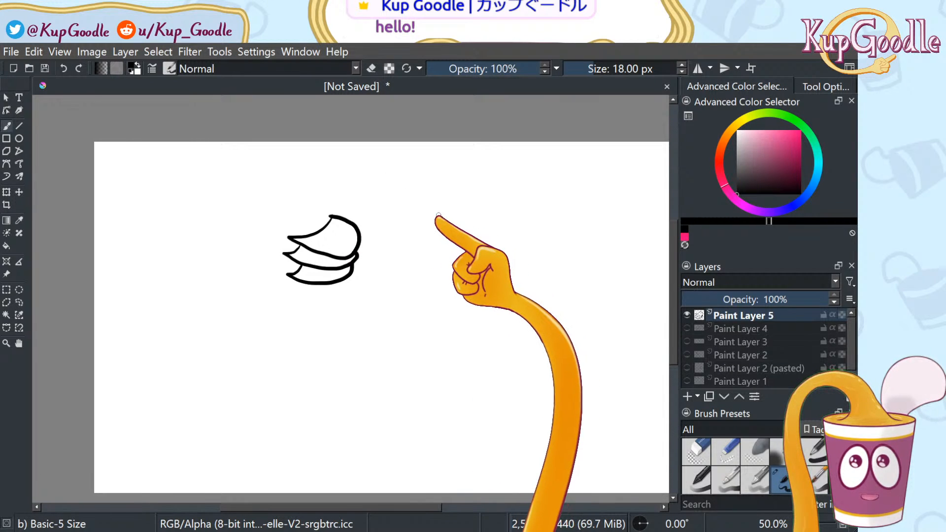
{"action": "mouse_move", "coordinate": [430, 213]}
{"action": "left_mouse_down"}
{"action": "mouse_move", "coordinate": [452, 240]}
{"action": "mouse_move", "coordinate": [485, 241]}
{"action": "mouse_move", "coordinate": [488, 218]}
{"action": "mouse_move", "coordinate": [442, 218]}
{"action": "mouse_move", "coordinate": [462, 259]}
{"action": "mouse_move", "coordinate": [485, 257]}
{"action": "mouse_move", "coordinate": [491, 242]}
{"action": "mouse_move", "coordinate": [462, 269]}
{"action": "mouse_move", "coordinate": [492, 272]}
{"action": "left_mouse_up"}
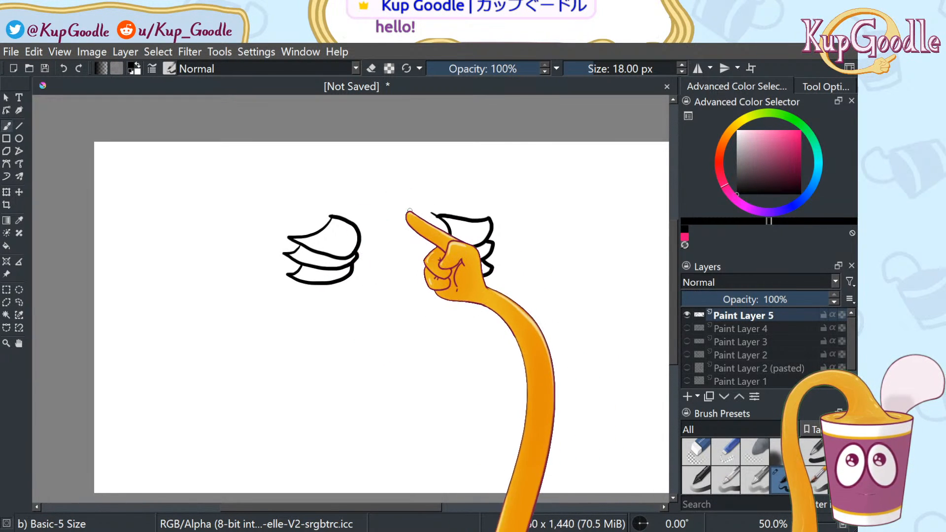
{"action": "left_click_drag", "start_coordinate": [364, 261], "coordinate": [413, 292]}
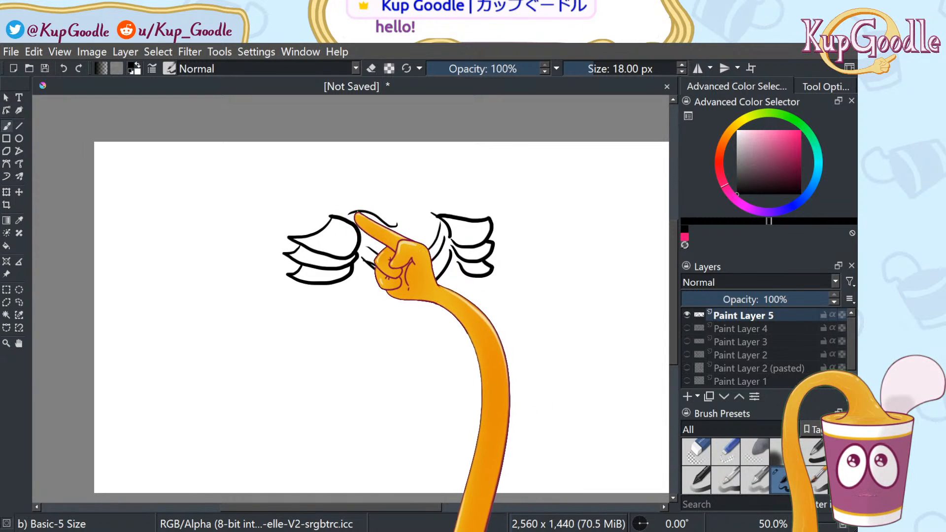
{"action": "left_click_drag", "start_coordinate": [339, 213], "coordinate": [373, 213]}
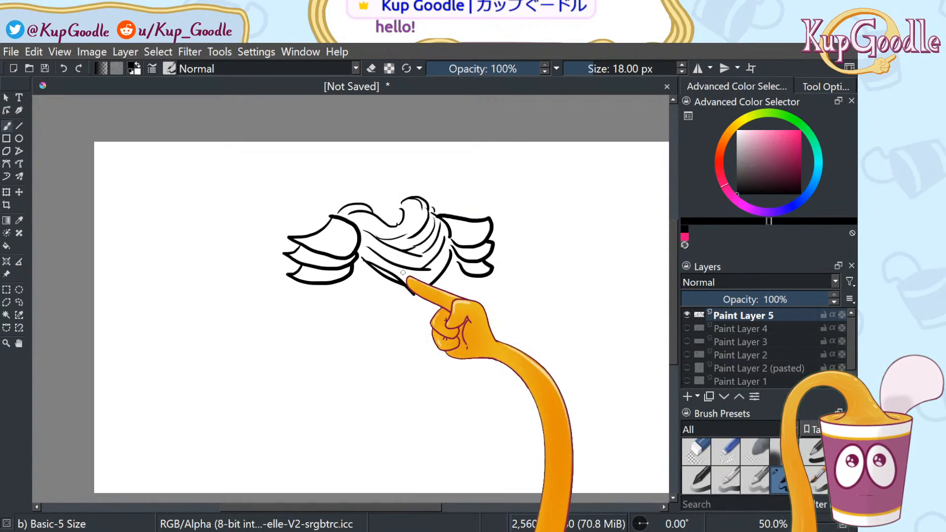
Switch between Eraser Circle and Basic-5 Size, then undo a stray line drawn down from the left wing
{"action": "left_click", "coordinate": [696, 451]}
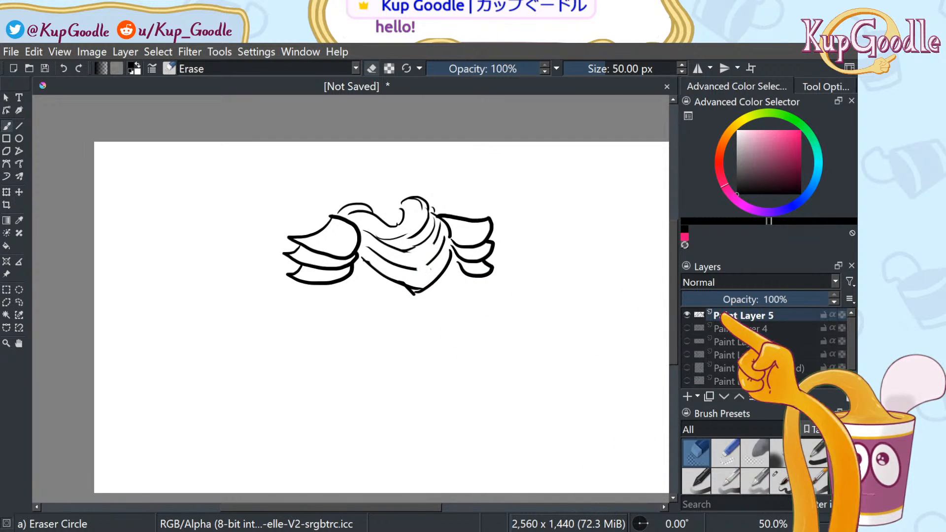
{"action": "left_click", "coordinate": [779, 477]}
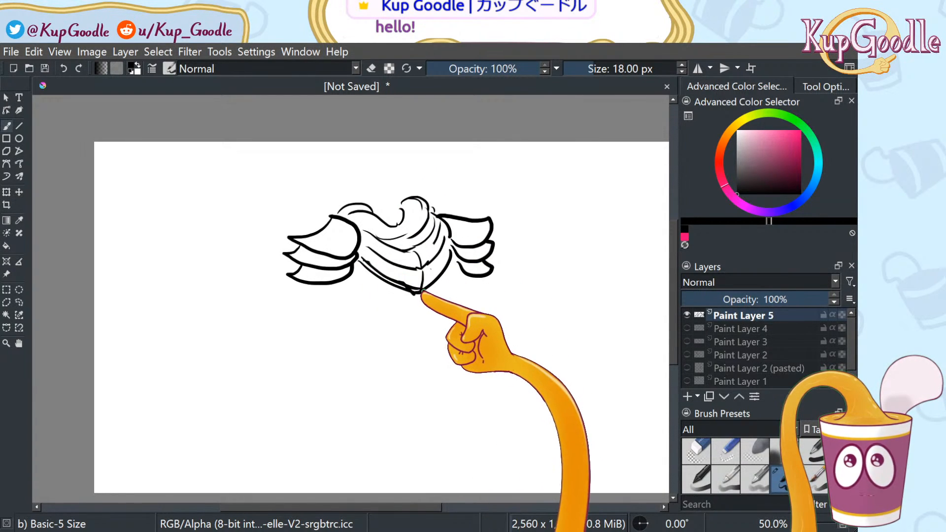
{"action": "left_click", "coordinate": [695, 452]}
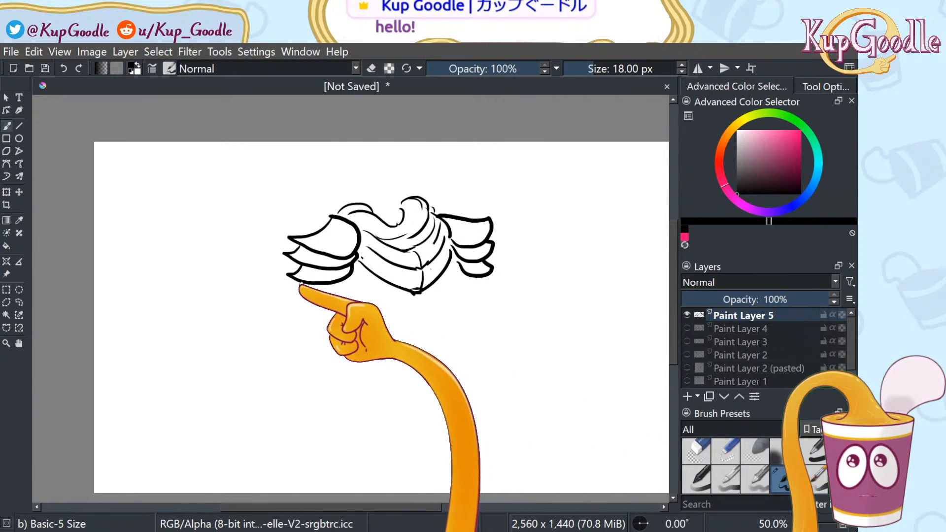
{"action": "left_click_drag", "start_coordinate": [303, 284], "coordinate": [266, 383]}
{"action": "key", "text": "ctrl+z"}
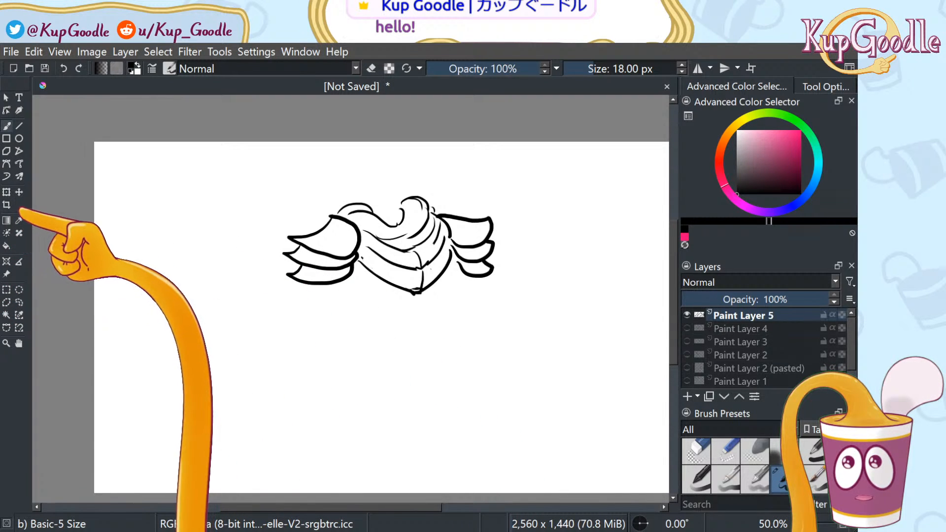
Transform the winged cloak down to the lower centre of the canvas, then sketch a curve above it
{"action": "left_click", "coordinate": [7, 192]}
{"action": "mouse_move", "coordinate": [608, 281]}
{"action": "left_mouse_down"}
{"action": "mouse_move", "coordinate": [591, 397]}
{"action": "mouse_move", "coordinate": [587, 377]}
{"action": "left_mouse_up"}
{"action": "key", "text": "ctrl+z"}
{"action": "mouse_move", "coordinate": [440, 225]}
{"action": "left_mouse_down"}
{"action": "mouse_move", "coordinate": [441, 398]}
{"action": "mouse_move", "coordinate": [455, 384]}
{"action": "mouse_move", "coordinate": [448, 410]}
{"action": "left_mouse_up"}
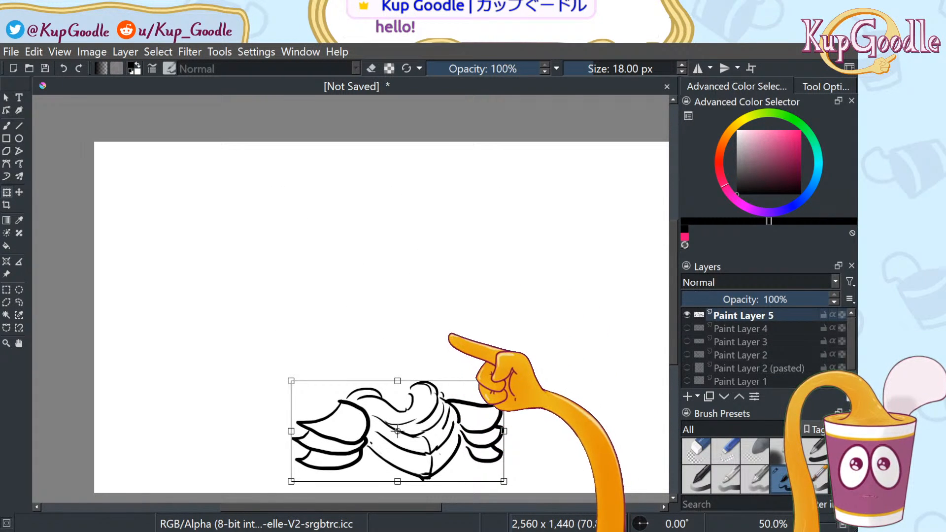
{"action": "left_click", "coordinate": [19, 303]}
{"action": "key", "text": "b"}
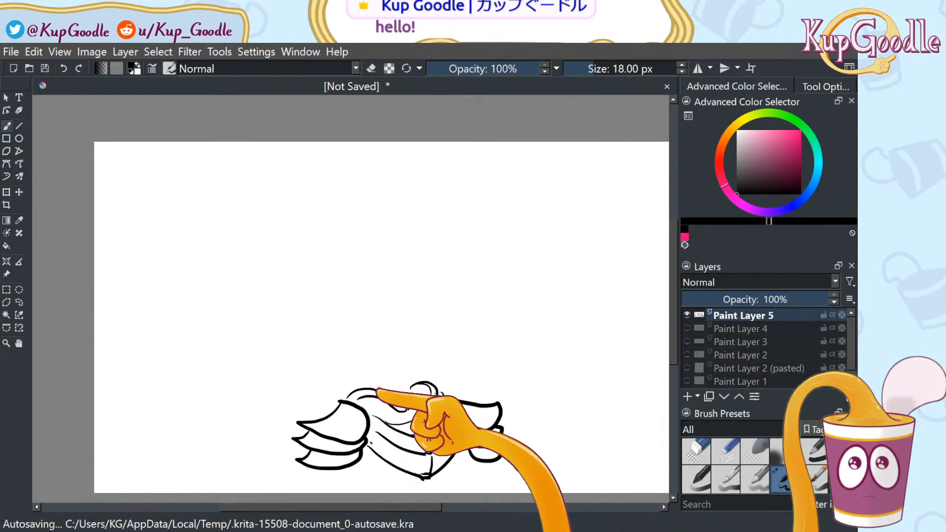
{"action": "mouse_move", "coordinate": [405, 387]}
{"action": "left_mouse_down"}
{"action": "mouse_move", "coordinate": [371, 355]}
{"action": "mouse_move", "coordinate": [406, 378]}
{"action": "mouse_move", "coordinate": [407, 162]}
{"action": "left_mouse_up"}
Draw the large oval head with an inner U-shaped mask curve above the cloak
{"action": "key", "text": "ctrl+z"}
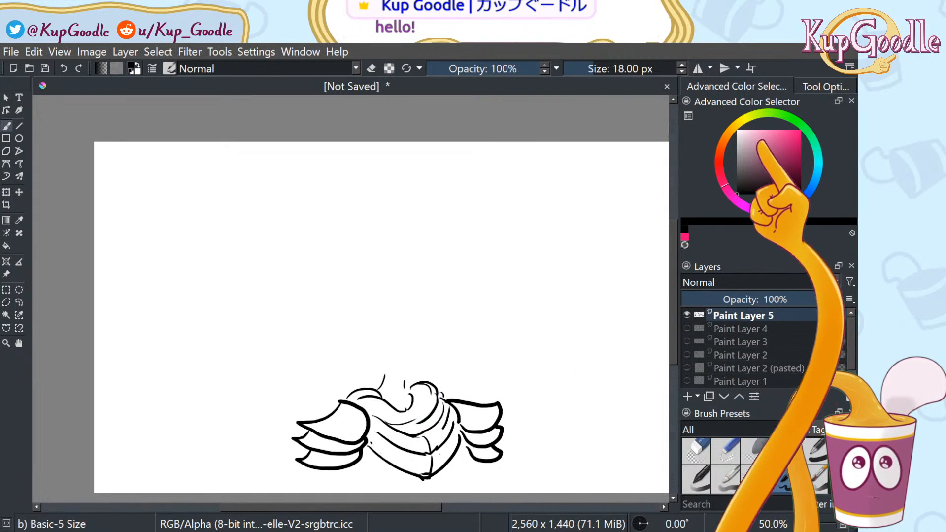
{"action": "left_click", "coordinate": [826, 86]}
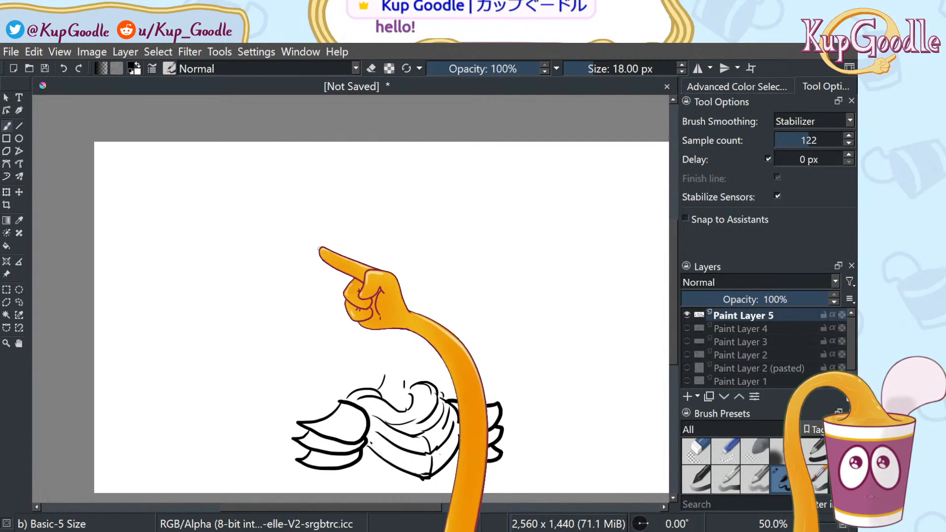
{"action": "mouse_move", "coordinate": [325, 224]}
{"action": "left_mouse_down"}
{"action": "mouse_move", "coordinate": [321, 254]}
{"action": "mouse_move", "coordinate": [367, 370]}
{"action": "mouse_move", "coordinate": [420, 167]}
{"action": "mouse_move", "coordinate": [442, 263]}
{"action": "mouse_move", "coordinate": [317, 197]}
{"action": "left_mouse_up"}
{"action": "key", "text": "ctrl+z"}
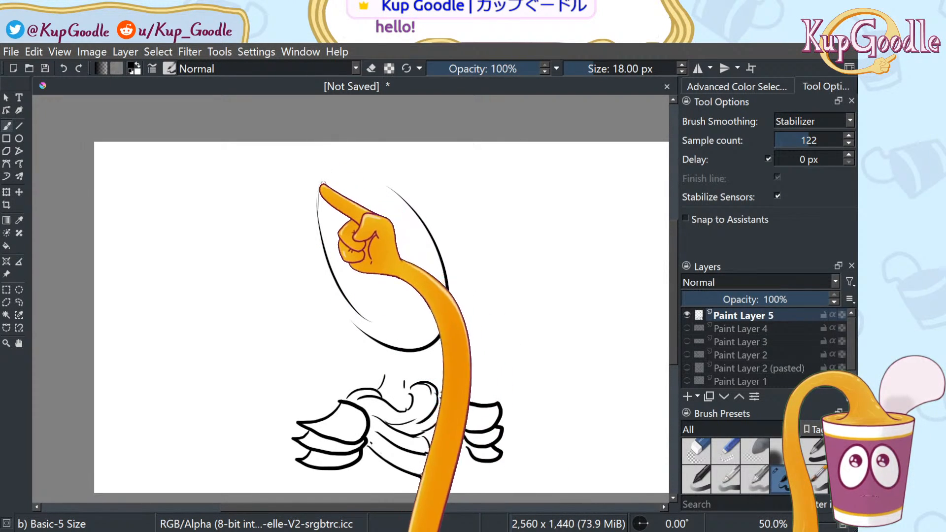
{"action": "mouse_move", "coordinate": [339, 176]}
{"action": "left_mouse_down"}
{"action": "mouse_move", "coordinate": [348, 225]}
{"action": "mouse_move", "coordinate": [381, 280]}
{"action": "left_mouse_up"}
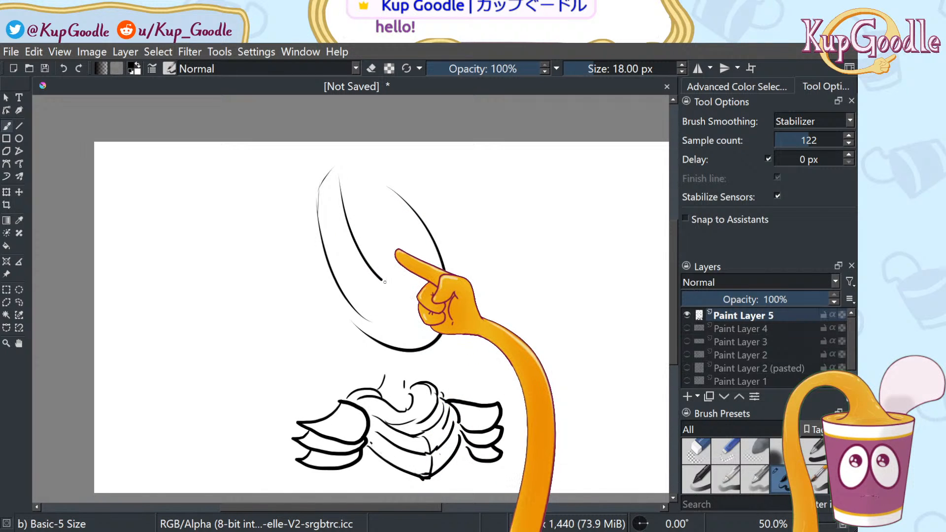
{"action": "key", "text": "ctrl+z"}
{"action": "mouse_move", "coordinate": [345, 165]}
{"action": "left_mouse_down"}
{"action": "mouse_move", "coordinate": [403, 250]}
{"action": "mouse_move", "coordinate": [354, 179]}
{"action": "mouse_move", "coordinate": [392, 269]}
{"action": "left_mouse_up"}
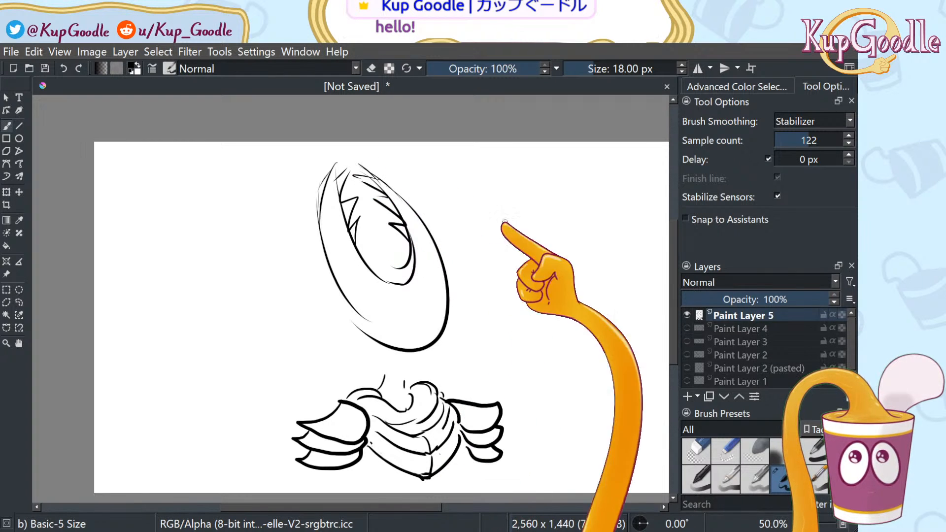
Erase part of the head's lower-left outline with Eraser Circle, then return to the brush
{"action": "left_click", "coordinate": [697, 451]}
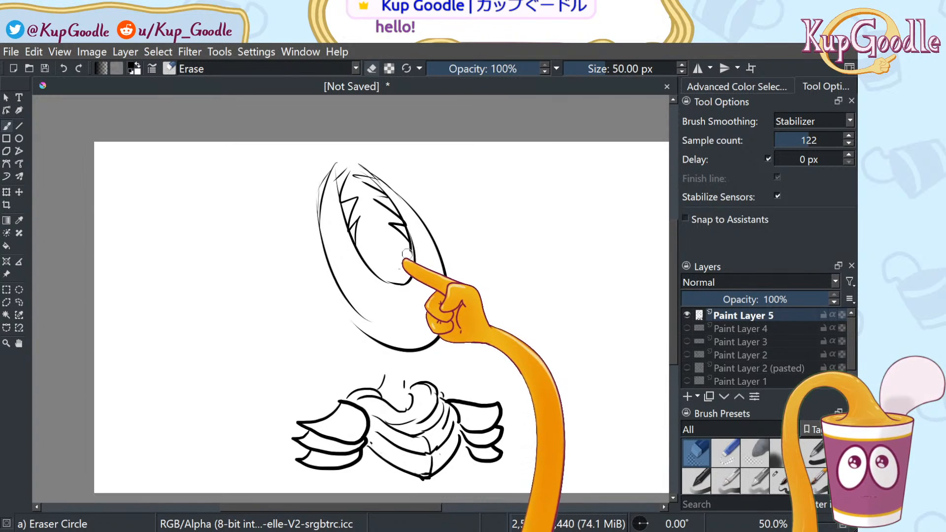
{"action": "left_click_drag", "start_coordinate": [355, 324], "coordinate": [384, 341]}
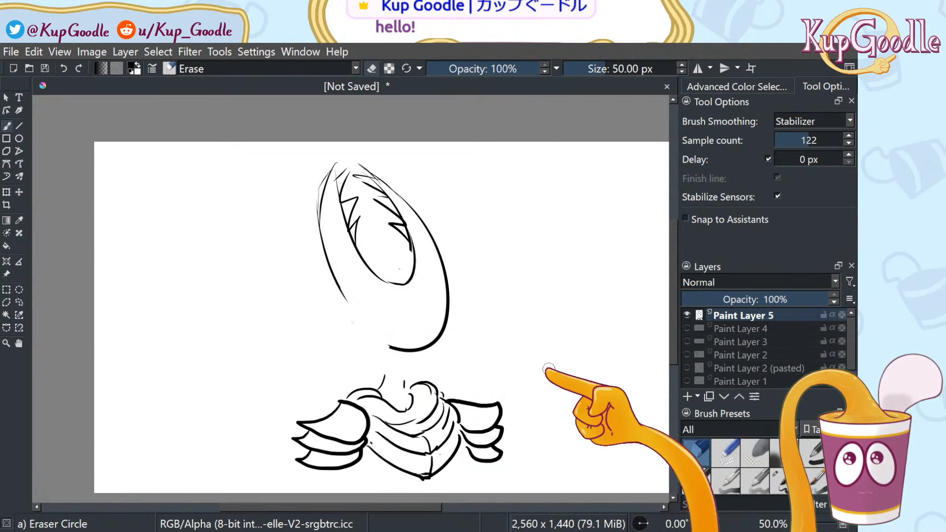
{"action": "left_click", "coordinate": [782, 479]}
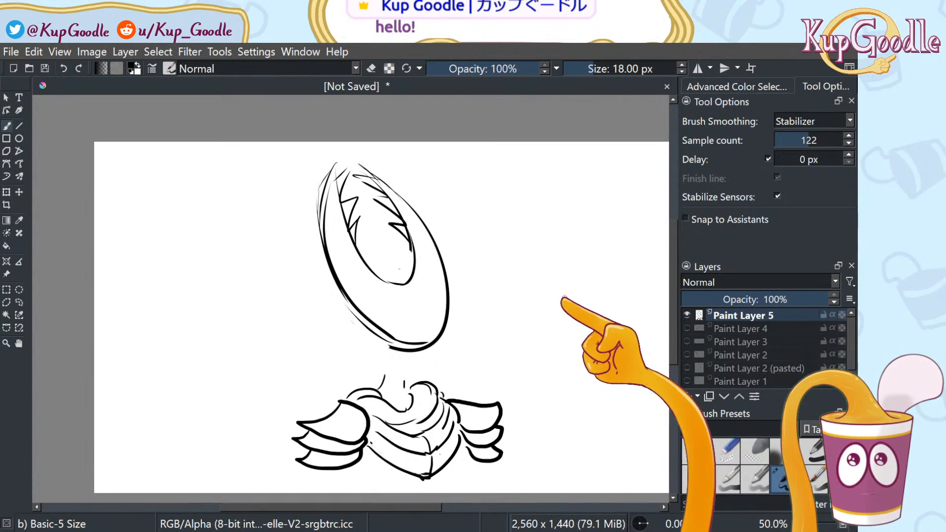
Erase a stray line on the head's upper-left edge and redraw the bottom outline thicker
{"action": "left_click", "coordinate": [696, 447]}
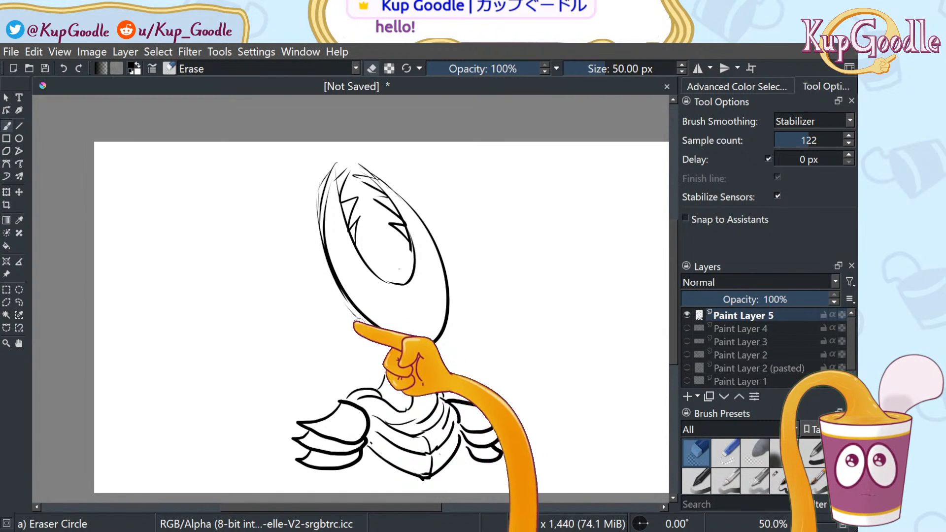
{"action": "left_click_drag", "start_coordinate": [317, 184], "coordinate": [313, 224]}
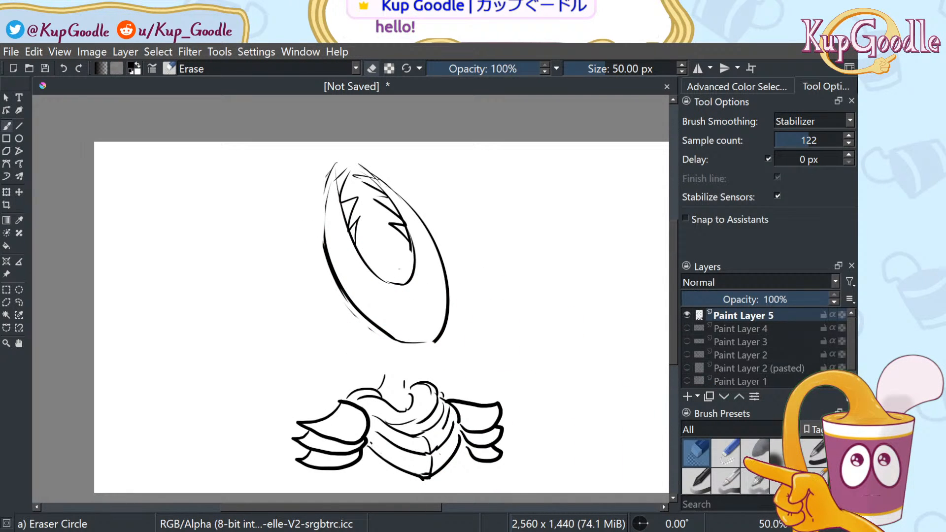
{"action": "left_click_drag", "start_coordinate": [399, 341], "coordinate": [431, 341]}
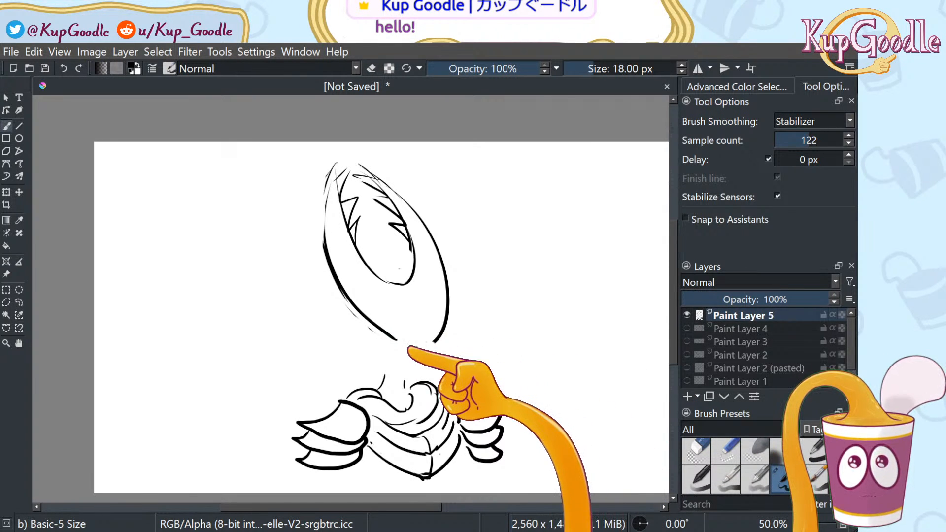
{"action": "key", "text": "ctrl+z"}
{"action": "left_click_drag", "start_coordinate": [395, 339], "coordinate": [437, 341]}
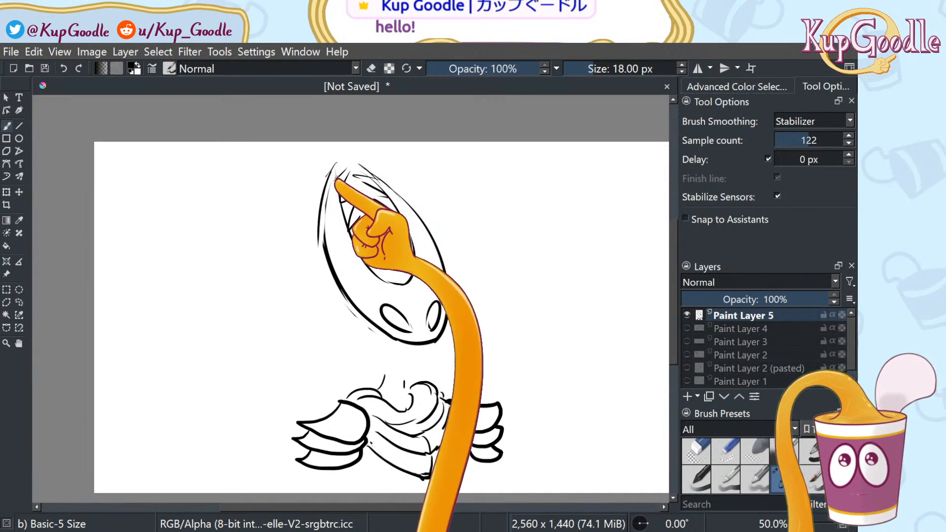
Replace the head's lower-left outline with a bold curve closing the head, using the 18 px brush
{"action": "left_click", "coordinate": [695, 448]}
{"action": "mouse_move", "coordinate": [355, 306]}
{"action": "left_mouse_down"}
{"action": "mouse_move", "coordinate": [399, 344]}
{"action": "mouse_move", "coordinate": [436, 340]}
{"action": "left_mouse_up"}
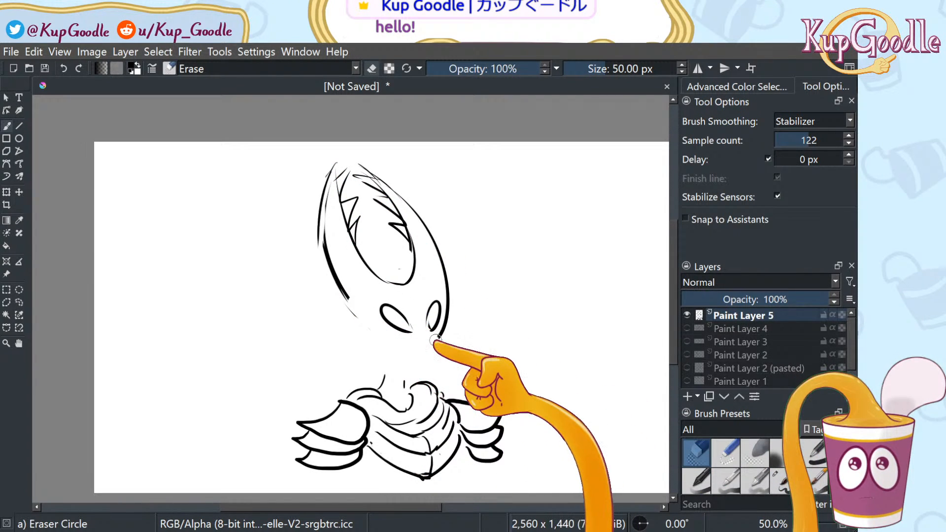
{"action": "key", "text": "slash"}
{"action": "left_click_drag", "start_coordinate": [345, 294], "coordinate": [440, 336]}
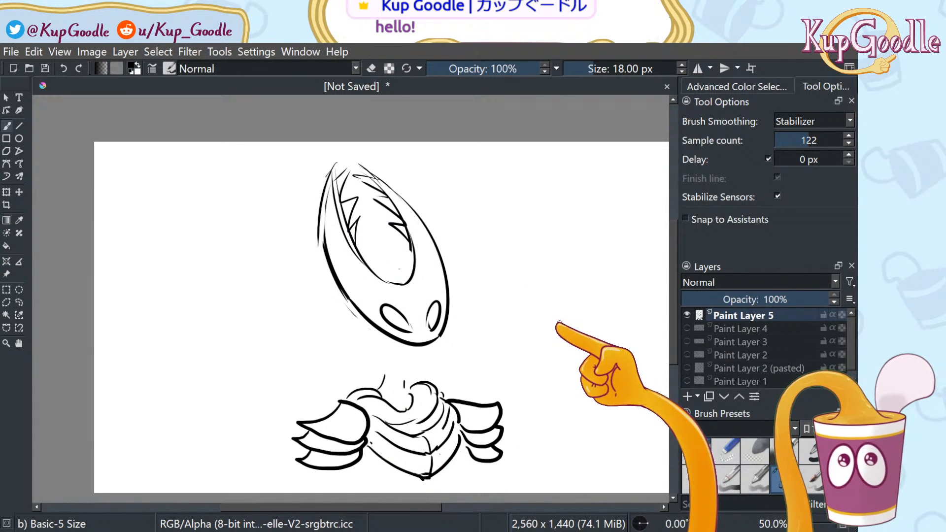
{"action": "left_click", "coordinate": [694, 447]}
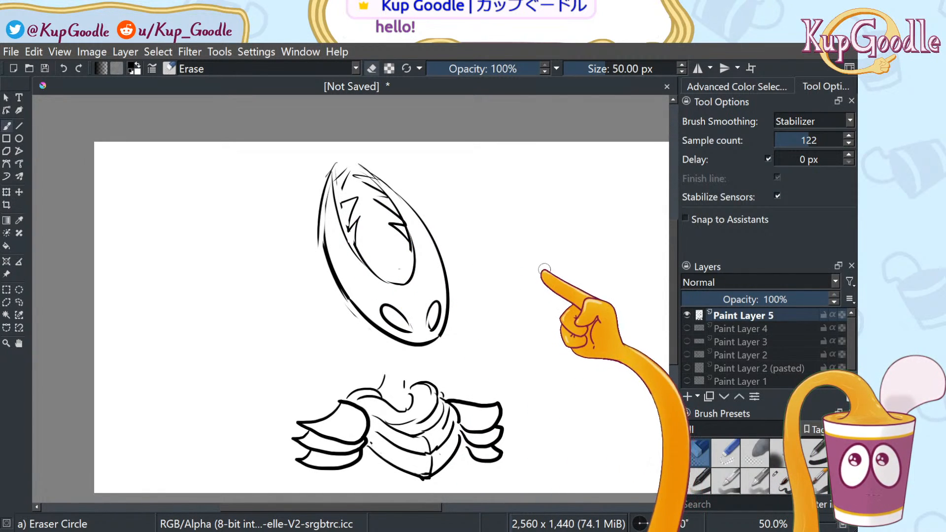
{"action": "left_click", "coordinate": [782, 479]}
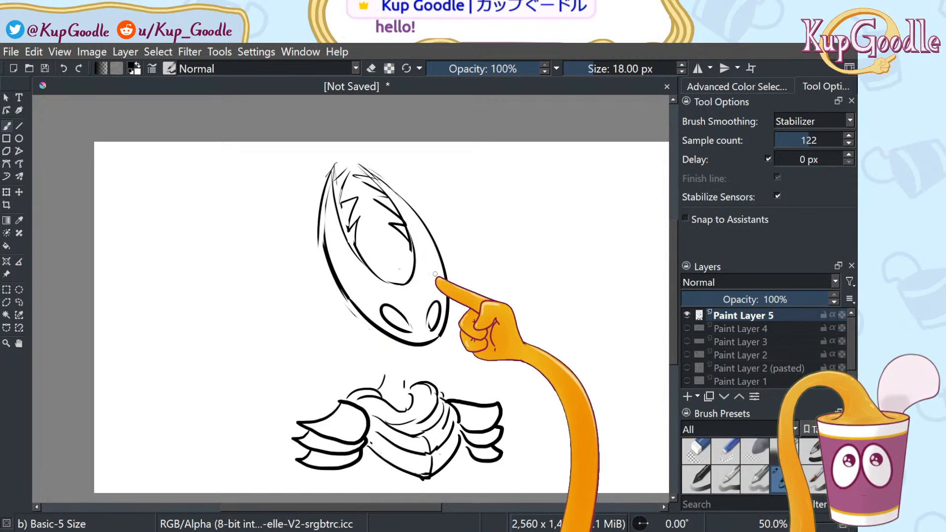
Lasso-select the head with Freehand Selection and transform it down toward the body
{"action": "left_click", "coordinate": [19, 302]}
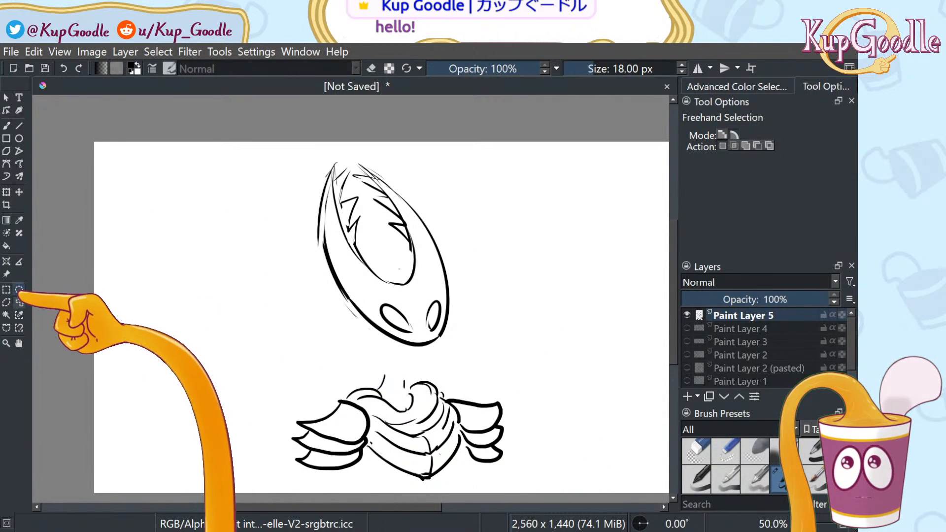
{"action": "mouse_move", "coordinate": [312, 340]}
{"action": "left_mouse_down"}
{"action": "mouse_move", "coordinate": [524, 268]}
{"action": "mouse_move", "coordinate": [270, 158]}
{"action": "mouse_move", "coordinate": [301, 335]}
{"action": "left_mouse_up"}
{"action": "left_click", "coordinate": [19, 192]}
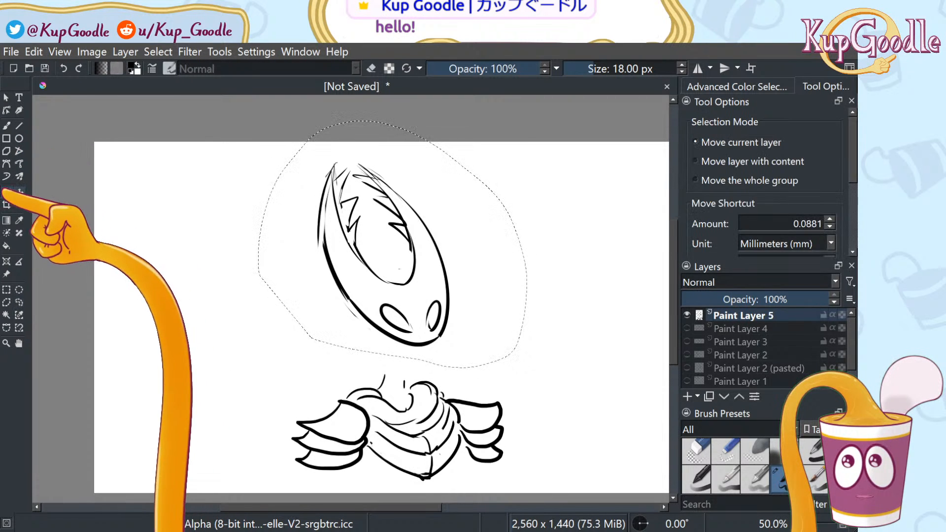
{"action": "left_click", "coordinate": [6, 192]}
{"action": "mouse_move", "coordinate": [456, 263]}
{"action": "left_mouse_down"}
{"action": "mouse_move", "coordinate": [469, 291]}
{"action": "mouse_move", "coordinate": [462, 295]}
{"action": "left_mouse_up"}
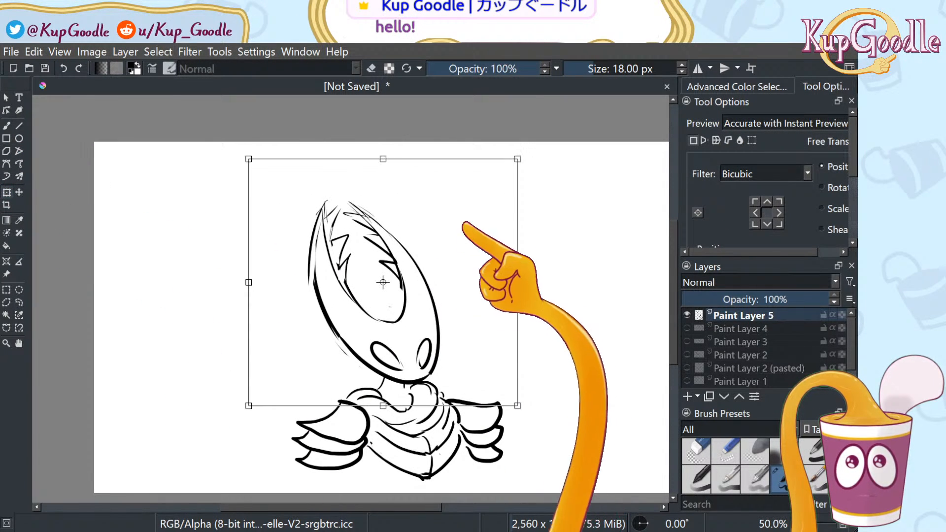
Tilt the head slightly counter-clockwise, skew it in perspective, and settle it onto the cloak
{"action": "left_click_drag", "start_coordinate": [518, 158], "coordinate": [528, 200]}
{"action": "left_click_drag", "start_coordinate": [488, 305], "coordinate": [492, 307]}
{"action": "mouse_move", "coordinate": [557, 187]}
{"action": "left_mouse_down"}
{"action": "mouse_move", "coordinate": [565, 190]}
{"action": "mouse_move", "coordinate": [553, 186]}
{"action": "left_mouse_up"}
{"action": "key", "text": "ctrl+z"}
{"action": "key", "text": "ctrl+z"}
{"action": "key", "text": "ctrl+z"}
{"action": "key", "text": "ctrl+z"}
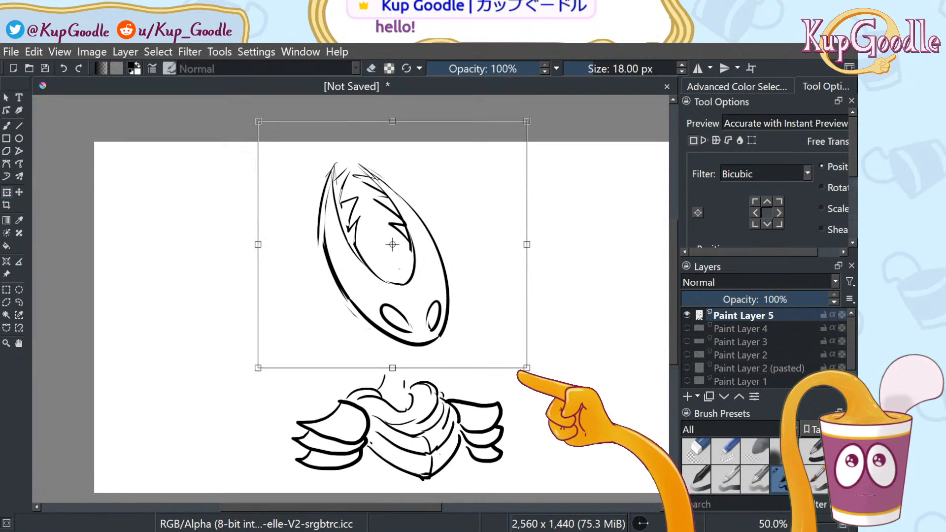
{"action": "mouse_move", "coordinate": [521, 368]}
{"action": "left_mouse_down"}
{"action": "mouse_move", "coordinate": [510, 361]}
{"action": "mouse_move", "coordinate": [538, 376]}
{"action": "mouse_move", "coordinate": [534, 391]}
{"action": "mouse_move", "coordinate": [501, 365]}
{"action": "mouse_move", "coordinate": [492, 374]}
{"action": "mouse_move", "coordinate": [486, 299]}
{"action": "mouse_move", "coordinate": [488, 335]}
{"action": "left_mouse_up"}
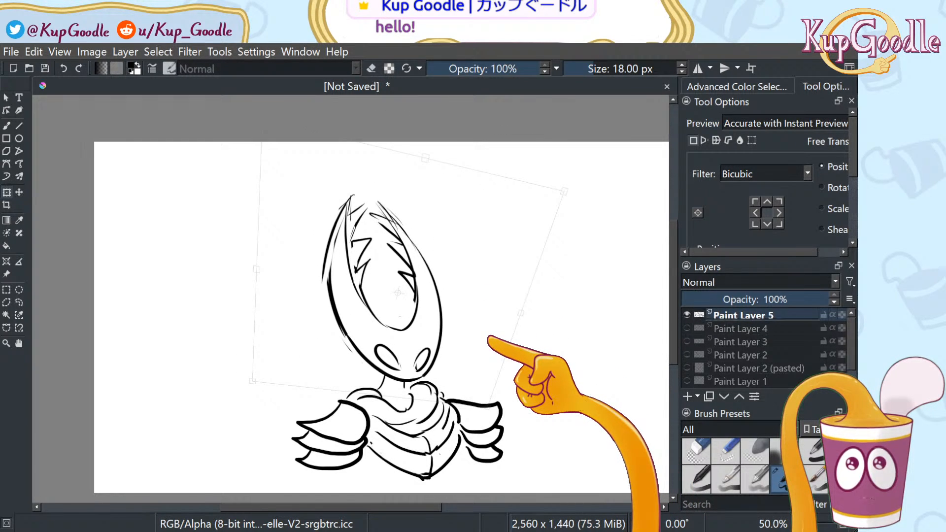
{"action": "mouse_move", "coordinate": [567, 191]}
{"action": "left_mouse_down"}
{"action": "mouse_move", "coordinate": [555, 189]}
{"action": "mouse_move", "coordinate": [583, 187]}
{"action": "mouse_move", "coordinate": [577, 203]}
{"action": "mouse_move", "coordinate": [548, 179]}
{"action": "left_mouse_up"}
{"action": "mouse_move", "coordinate": [499, 260]}
{"action": "left_mouse_down"}
{"action": "mouse_move", "coordinate": [501, 272]}
{"action": "mouse_move", "coordinate": [492, 267]}
{"action": "left_mouse_up"}
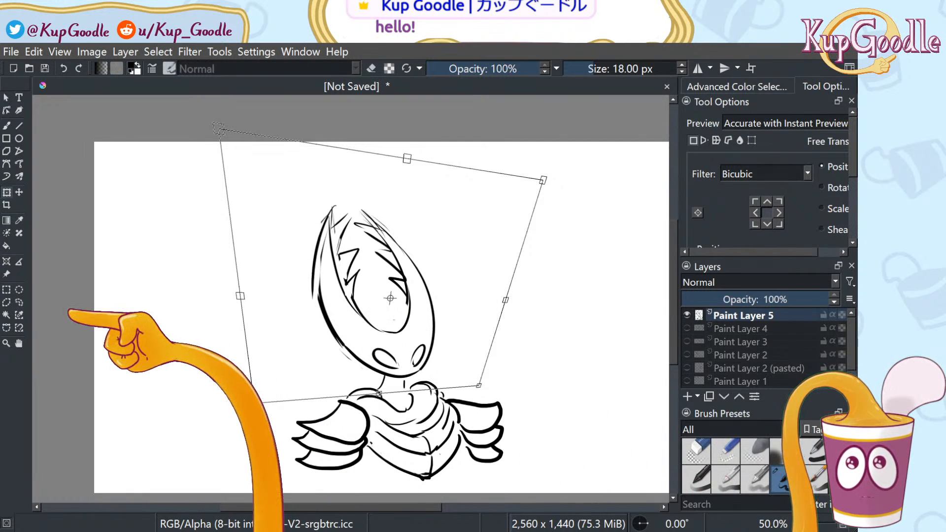
{"action": "left_click", "coordinate": [19, 302]}
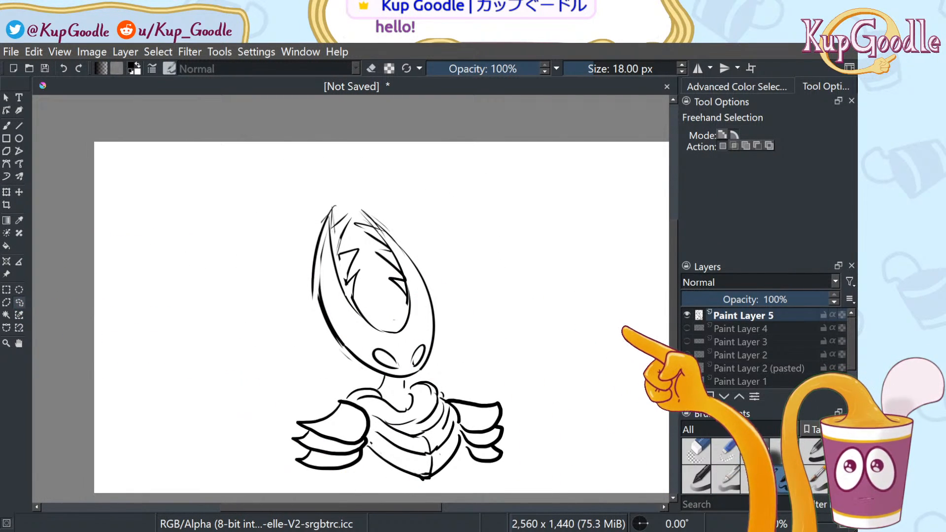
Redraw the curved line under the face with the 18 px brush
{"action": "key", "text": "b"}
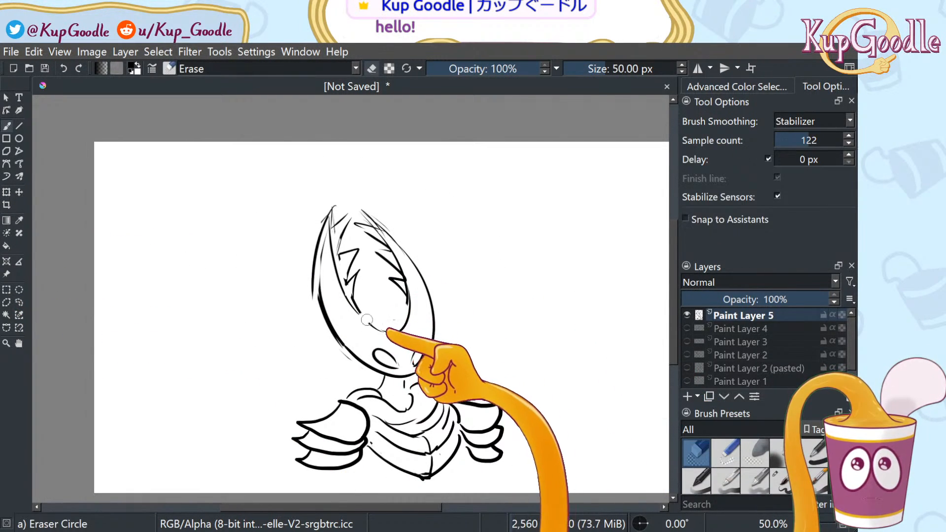
{"action": "left_click", "coordinate": [781, 478]}
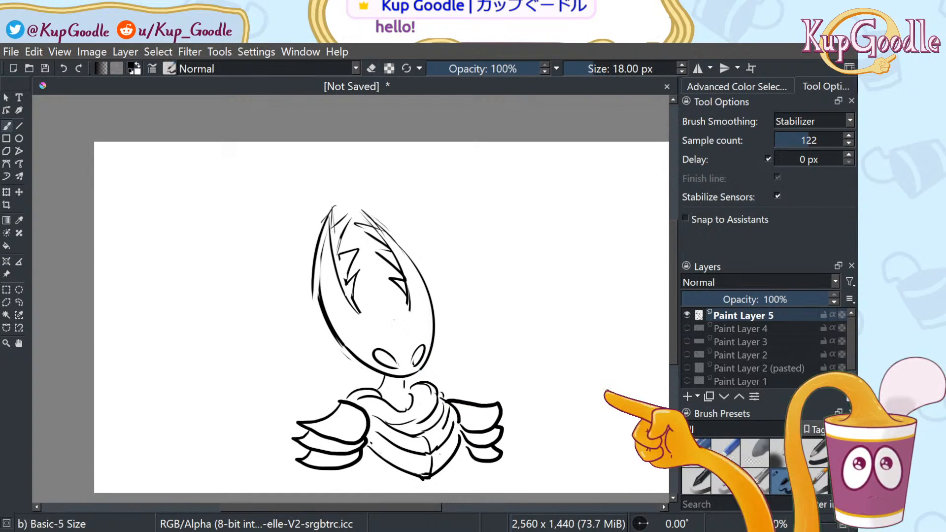
{"action": "left_click_drag", "start_coordinate": [361, 314], "coordinate": [409, 309]}
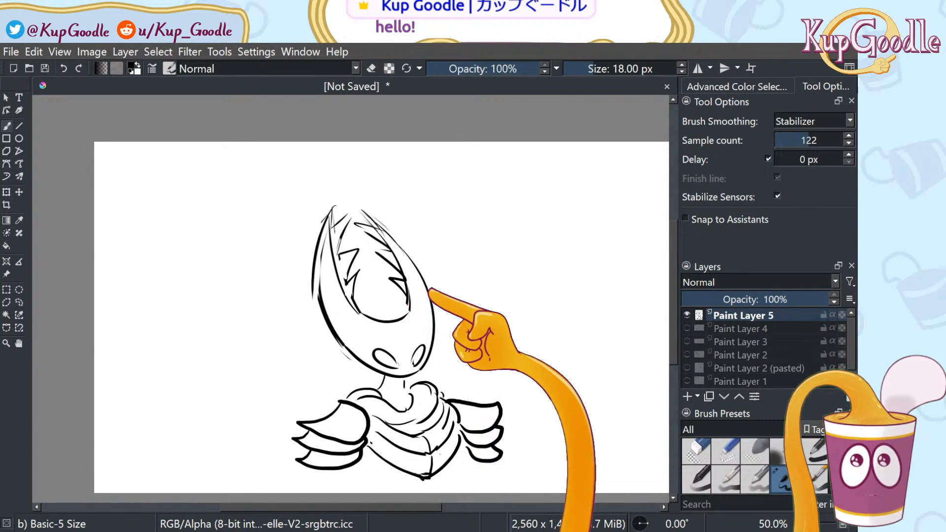
{"action": "key", "text": "ctrl+z"}
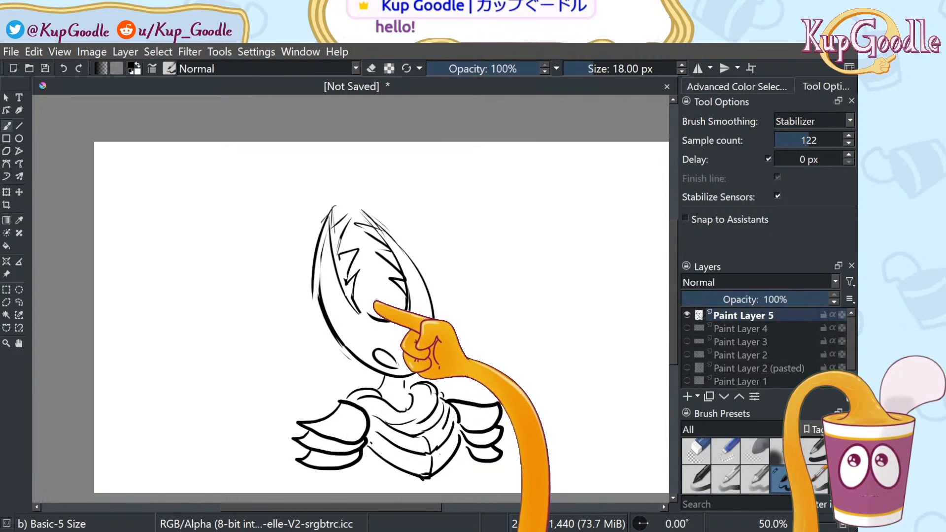
{"action": "left_click_drag", "start_coordinate": [364, 311], "coordinate": [403, 313]}
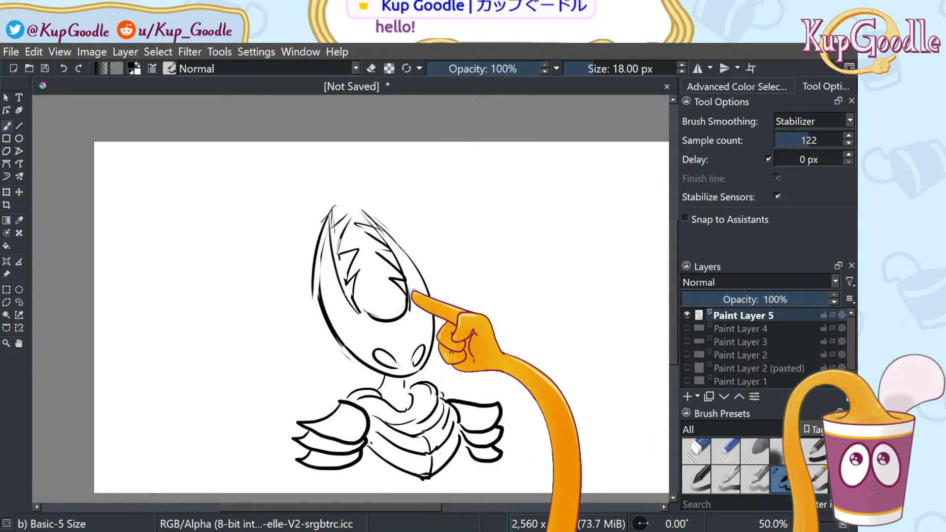
Scale the whole drawing to about 60% and move it into the canvas's top-left corner
{"action": "scroll", "coordinate": [501, 298], "scroll_direction": "down", "scroll_amount": 2}
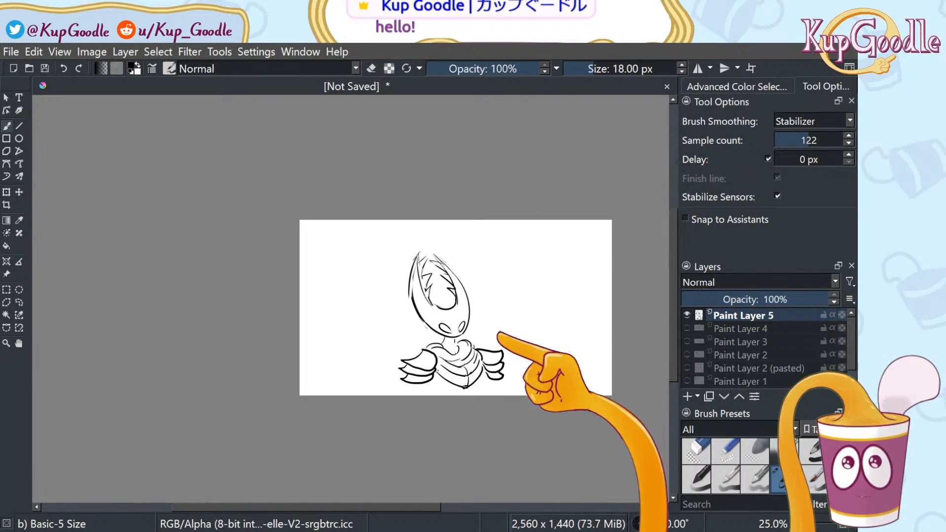
{"action": "scroll", "coordinate": [500, 333], "scroll_direction": "up", "scroll_amount": 2}
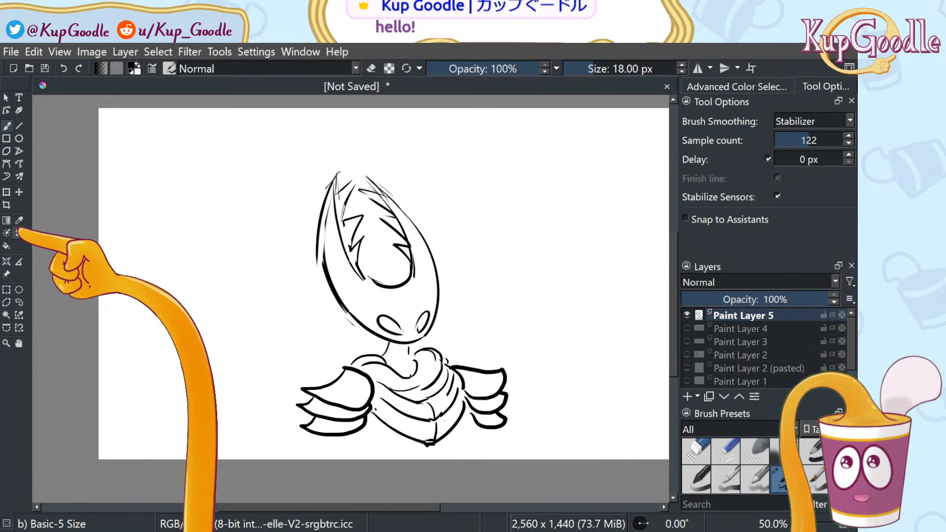
{"action": "left_click", "coordinate": [19, 221]}
{"action": "left_click", "coordinate": [7, 192]}
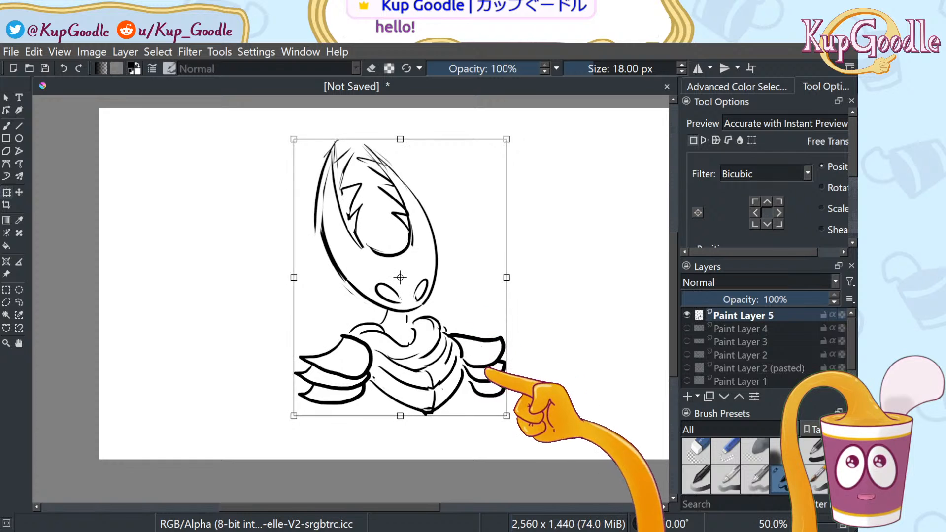
{"action": "mouse_move", "coordinate": [506, 417]}
{"action": "left_mouse_down"}
{"action": "mouse_move", "coordinate": [492, 391]}
{"action": "mouse_move", "coordinate": [409, 327]}
{"action": "mouse_move", "coordinate": [422, 316]}
{"action": "left_mouse_up"}
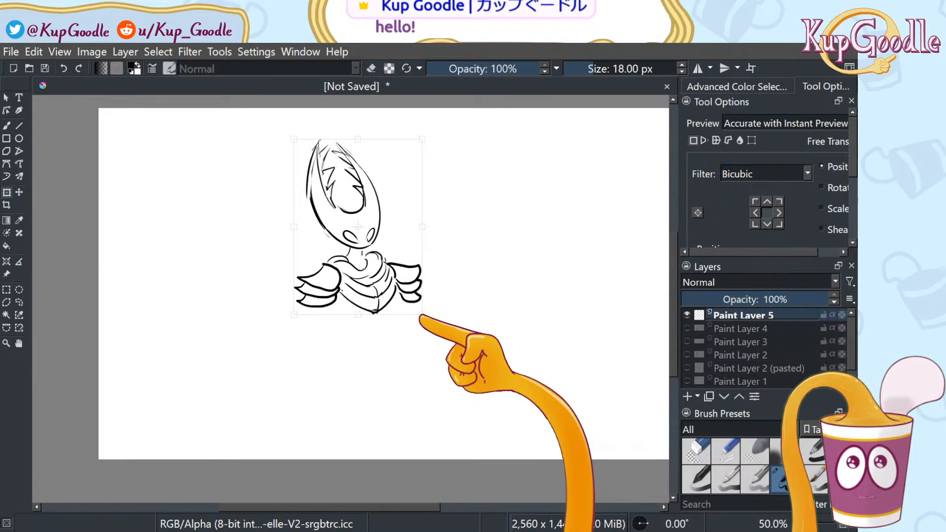
{"action": "mouse_move", "coordinate": [416, 269]}
{"action": "left_mouse_down"}
{"action": "mouse_move", "coordinate": [317, 264]}
{"action": "mouse_move", "coordinate": [301, 254]}
{"action": "left_mouse_up"}
{"action": "mouse_move", "coordinate": [318, 290]}
{"action": "left_mouse_down"}
{"action": "mouse_move", "coordinate": [292, 268]}
{"action": "mouse_move", "coordinate": [305, 264]}
{"action": "left_mouse_up"}
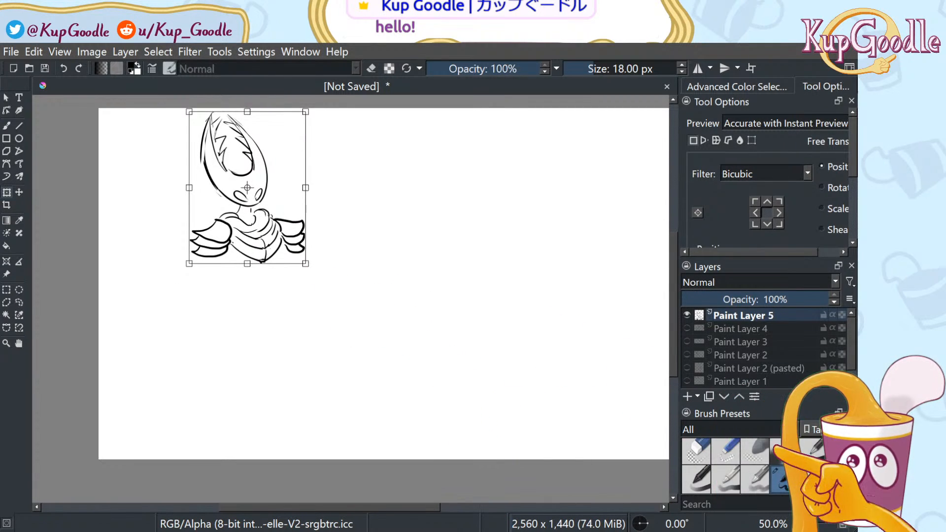
{"action": "key", "text": "m"}
{"action": "key", "text": "m"}
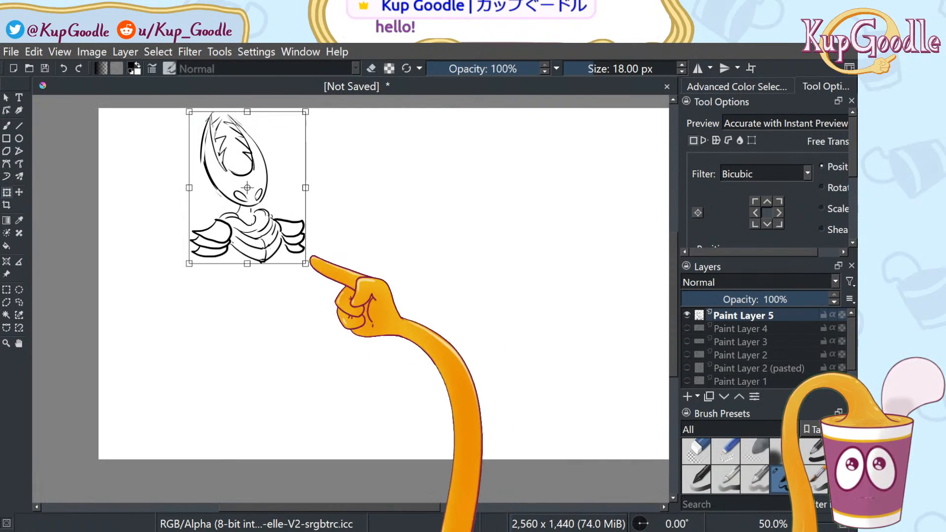
{"action": "left_click", "coordinate": [19, 290]}
{"action": "left_click", "coordinate": [20, 302]}
Draw a small diamond-shaped body below the cloak with two long leg lines trailing down
{"action": "key", "text": "b"}
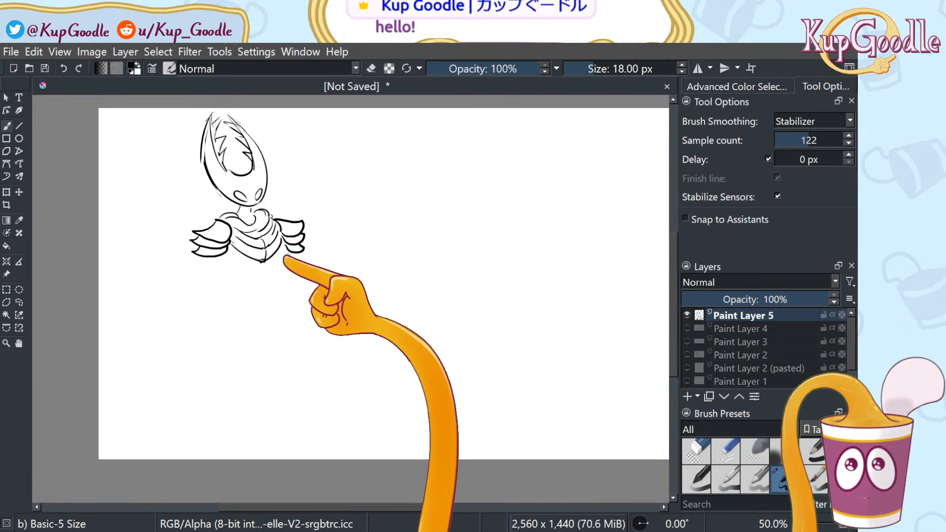
{"action": "mouse_move", "coordinate": [208, 261]}
{"action": "left_mouse_down"}
{"action": "mouse_move", "coordinate": [212, 302]}
{"action": "mouse_move", "coordinate": [287, 288]}
{"action": "left_mouse_up"}
{"action": "key", "text": "ctrl+z"}
{"action": "mouse_move", "coordinate": [211, 262]}
{"action": "left_mouse_down"}
{"action": "mouse_move", "coordinate": [228, 295]}
{"action": "mouse_move", "coordinate": [274, 283]}
{"action": "left_mouse_up"}
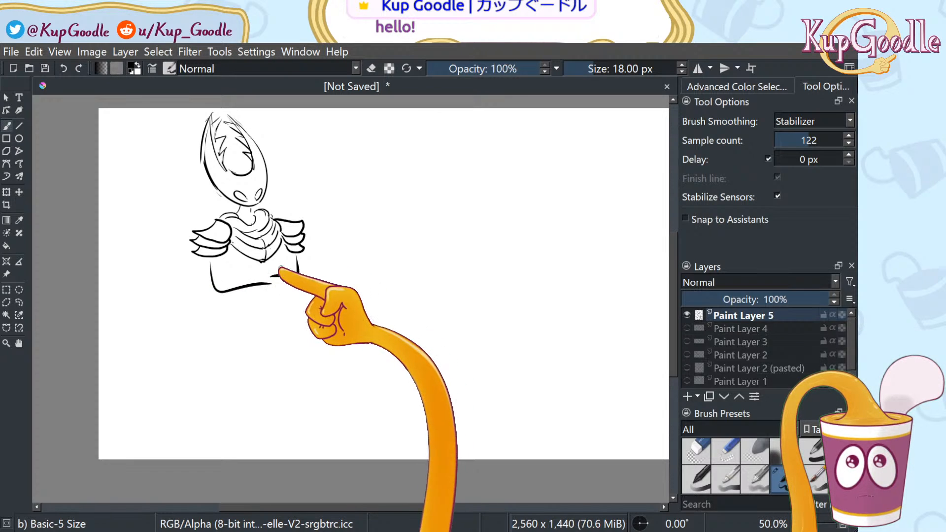
{"action": "left_click_drag", "start_coordinate": [220, 261], "coordinate": [219, 290]}
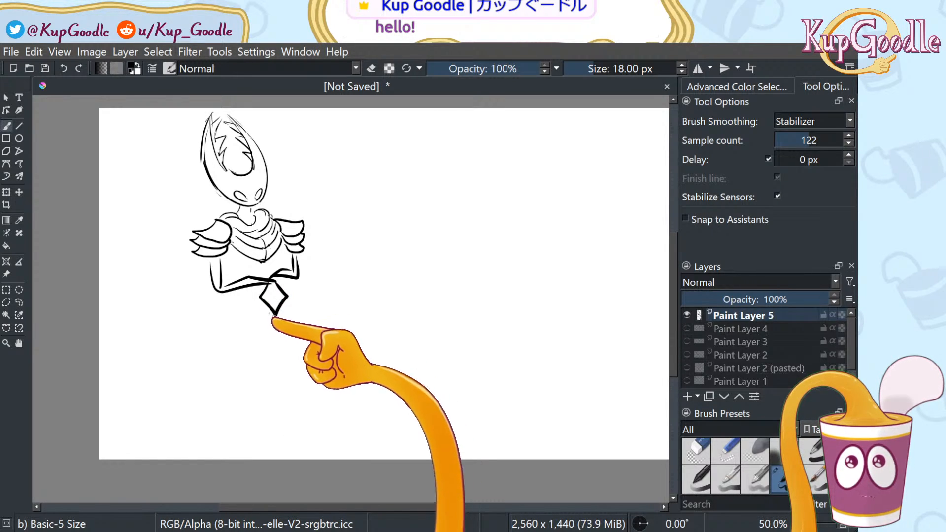
{"action": "left_click_drag", "start_coordinate": [270, 332], "coordinate": [292, 431]}
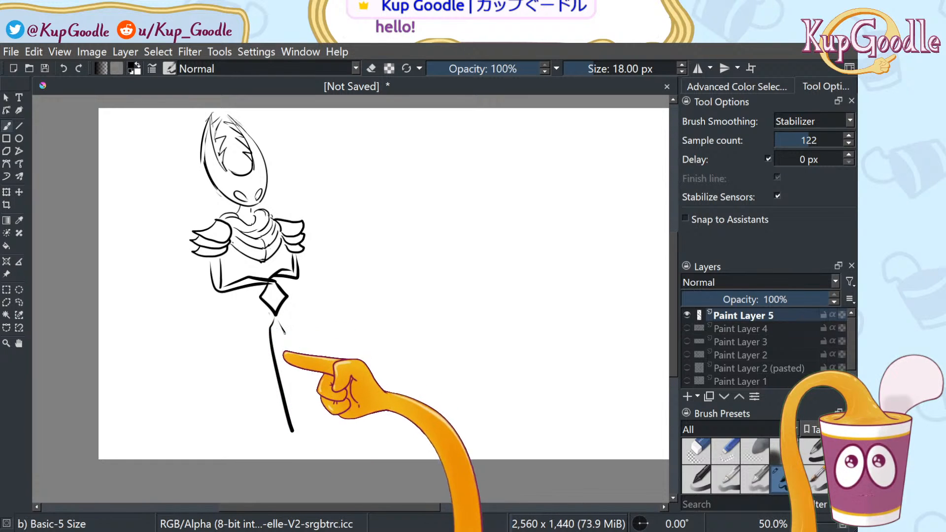
{"action": "mouse_move", "coordinate": [276, 320]}
{"action": "left_mouse_down"}
{"action": "mouse_move", "coordinate": [288, 341]}
{"action": "mouse_move", "coordinate": [298, 438]}
{"action": "left_mouse_up"}
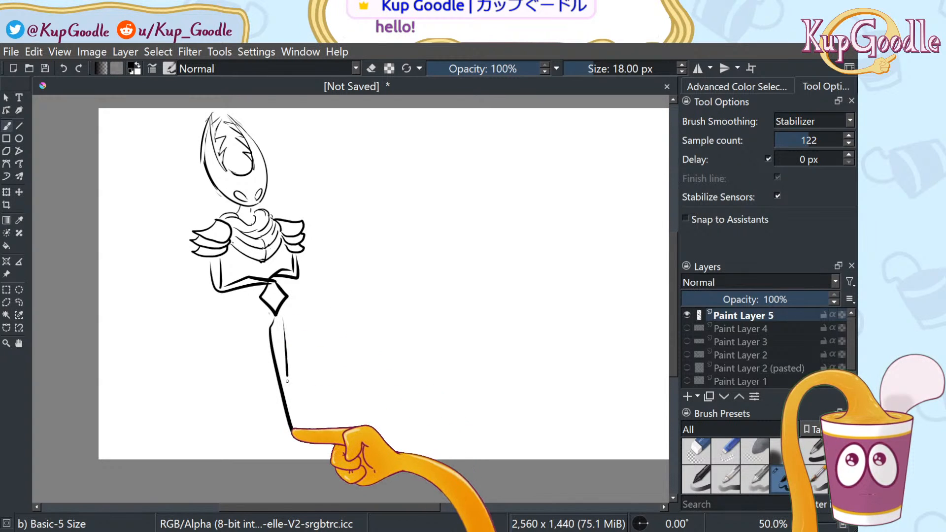
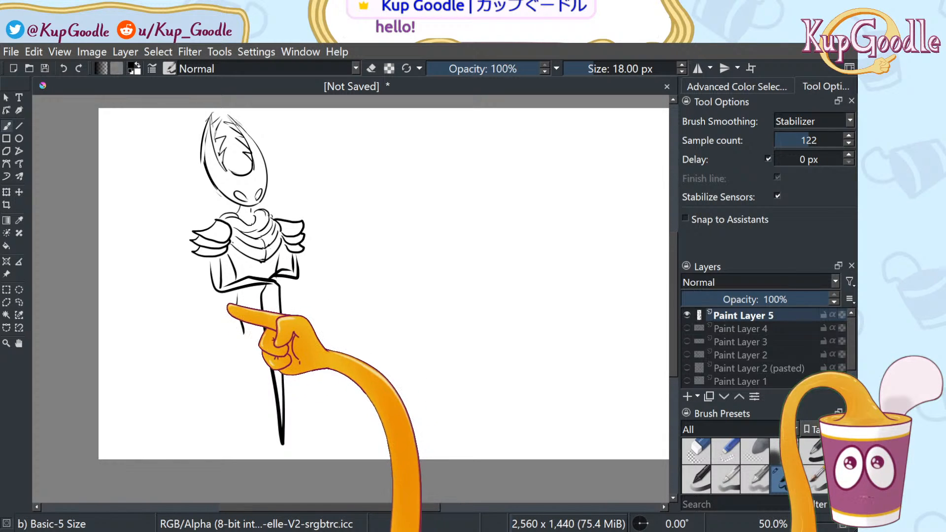
Ink the figure's leg lines, hip curve, torso side line and a scalloped cape hem
{"action": "left_click_drag", "start_coordinate": [227, 310], "coordinate": [232, 441]}
{"action": "left_click_drag", "start_coordinate": [234, 395], "coordinate": [237, 444]}
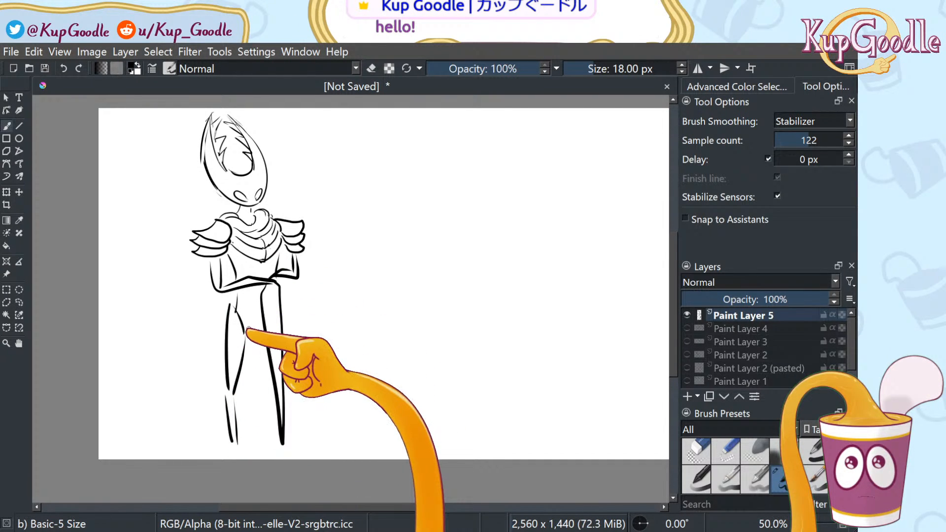
{"action": "left_click_drag", "start_coordinate": [246, 324], "coordinate": [270, 321]}
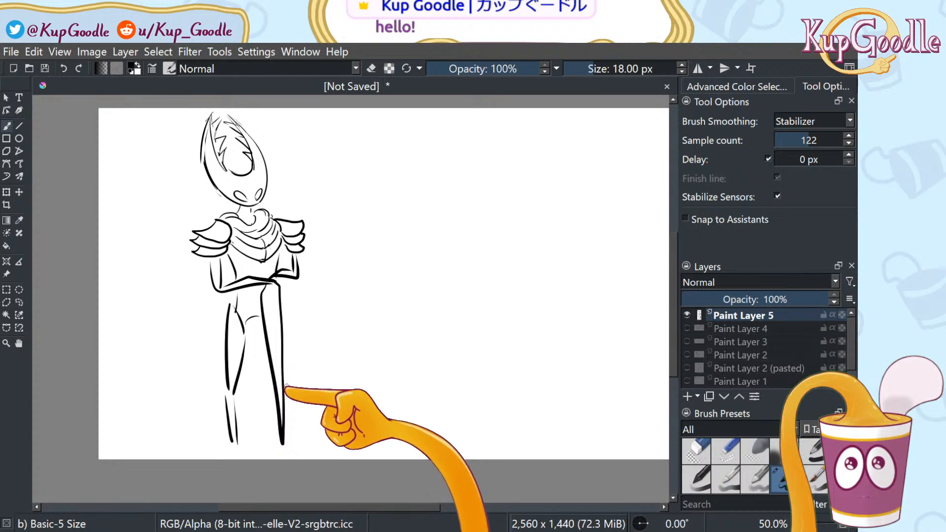
{"action": "left_click_drag", "start_coordinate": [289, 402], "coordinate": [295, 433]}
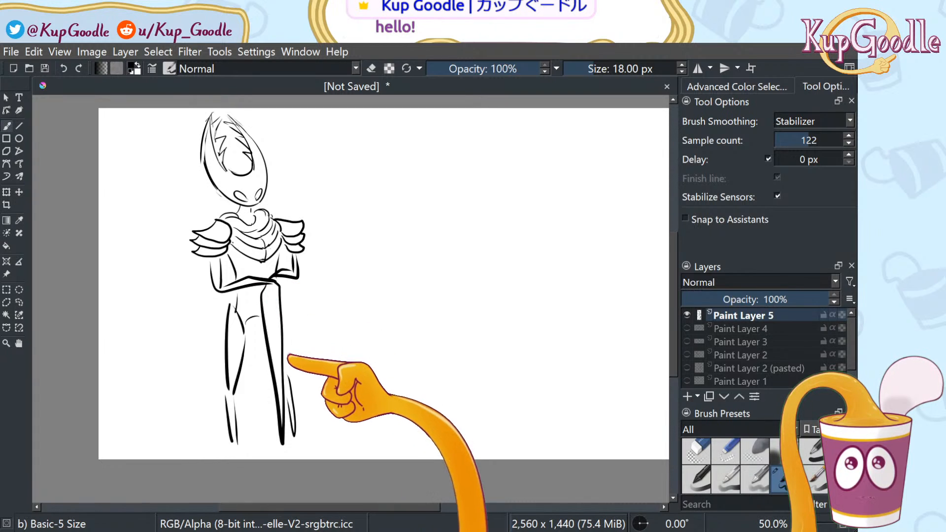
{"action": "mouse_move", "coordinate": [200, 265]}
{"action": "left_mouse_down"}
{"action": "mouse_move", "coordinate": [199, 297]}
{"action": "mouse_move", "coordinate": [122, 427]}
{"action": "mouse_move", "coordinate": [190, 416]}
{"action": "mouse_move", "coordinate": [222, 429]}
{"action": "left_mouse_up"}
{"action": "key", "text": "ctrl+z"}
{"action": "mouse_move", "coordinate": [147, 410]}
{"action": "left_mouse_down"}
{"action": "mouse_move", "coordinate": [125, 435]}
{"action": "mouse_move", "coordinate": [172, 419]}
{"action": "mouse_move", "coordinate": [178, 434]}
{"action": "mouse_move", "coordinate": [219, 430]}
{"action": "mouse_move", "coordinate": [246, 416]}
{"action": "mouse_move", "coordinate": [249, 424]}
{"action": "mouse_move", "coordinate": [241, 424]}
{"action": "mouse_move", "coordinate": [271, 416]}
{"action": "left_mouse_up"}
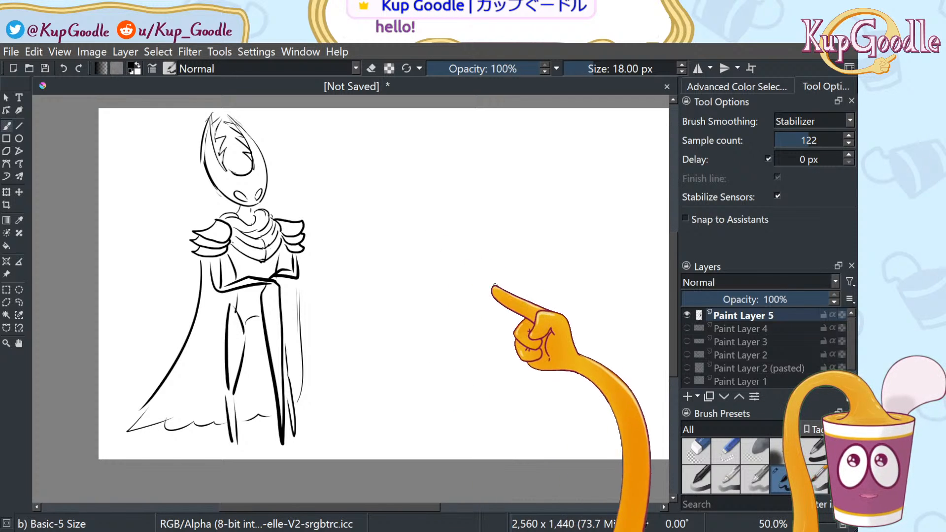
Pan the canvas left to free up space on the right side
{"action": "left_click", "coordinate": [18, 343]}
{"action": "mouse_move", "coordinate": [323, 313]}
{"action": "left_mouse_down"}
{"action": "mouse_move", "coordinate": [274, 331]}
{"action": "mouse_move", "coordinate": [290, 308]}
{"action": "left_mouse_up"}
{"action": "key", "text": "b"}
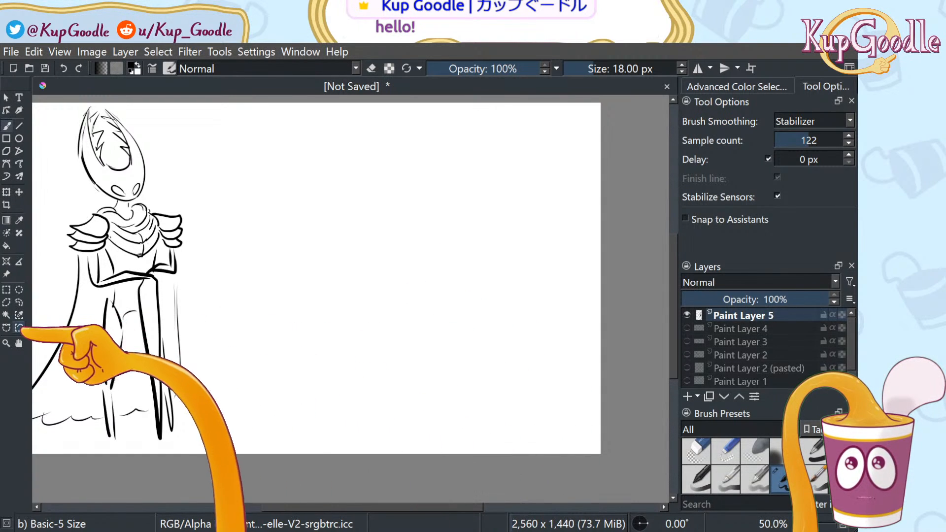
{"action": "left_click", "coordinate": [19, 344]}
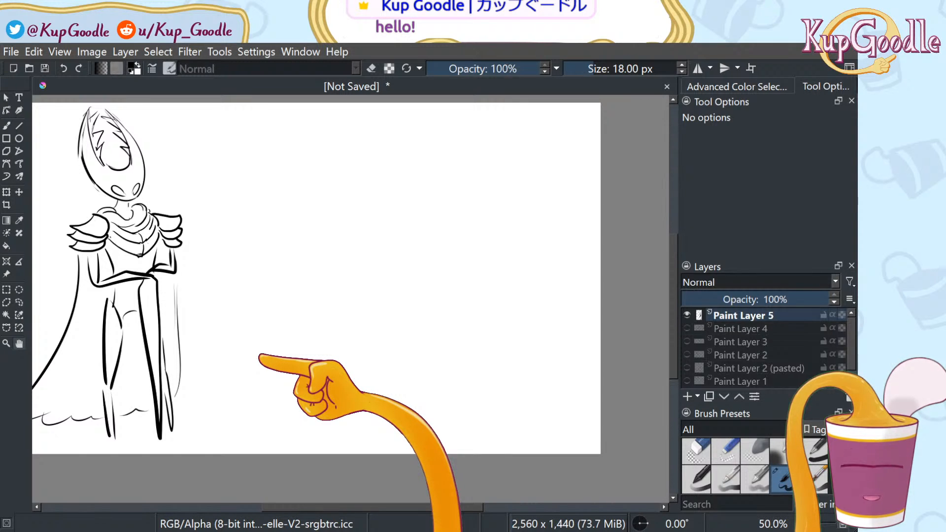
{"action": "key", "text": "b"}
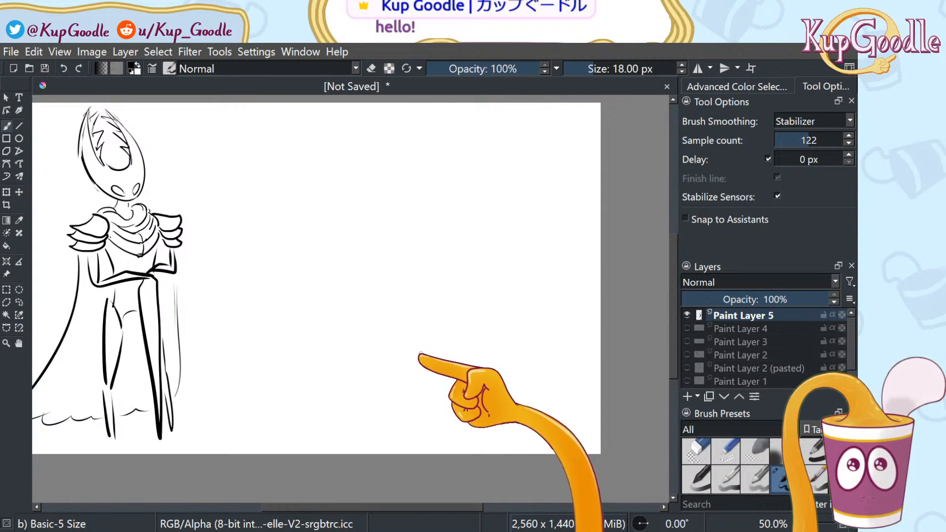
Draw an oval for a second character's head to the right of the figure
{"action": "mouse_move", "coordinate": [420, 269]}
{"action": "left_mouse_down"}
{"action": "mouse_move", "coordinate": [378, 337]}
{"action": "mouse_move", "coordinate": [465, 327]}
{"action": "mouse_move", "coordinate": [462, 297]}
{"action": "mouse_move", "coordinate": [471, 298]}
{"action": "mouse_move", "coordinate": [462, 289]}
{"action": "mouse_move", "coordinate": [466, 306]}
{"action": "mouse_move", "coordinate": [461, 286]}
{"action": "mouse_move", "coordinate": [457, 316]}
{"action": "left_mouse_up"}
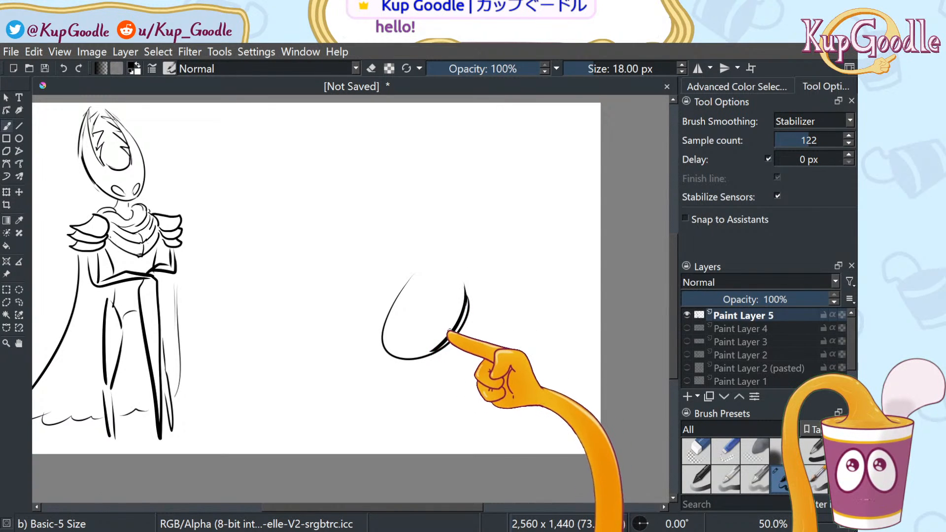
{"action": "key", "text": "e"}
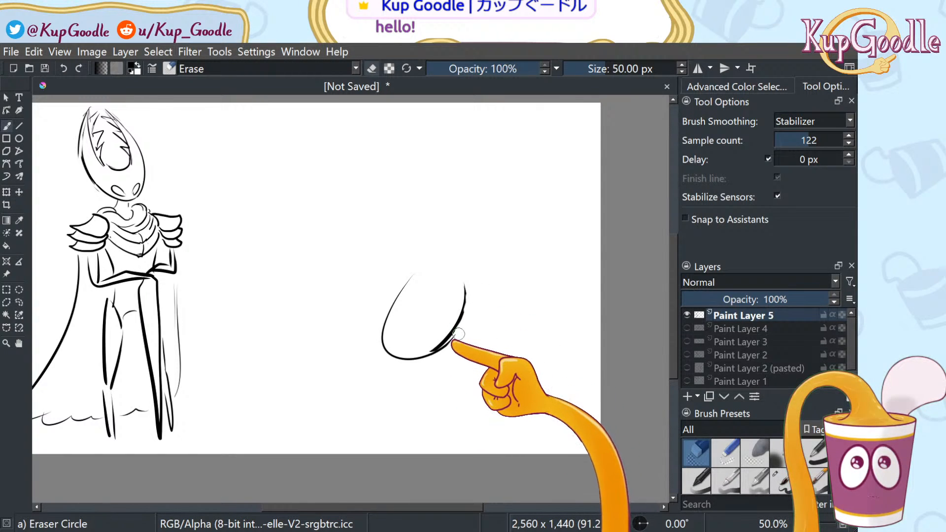
{"action": "left_click", "coordinate": [738, 446]}
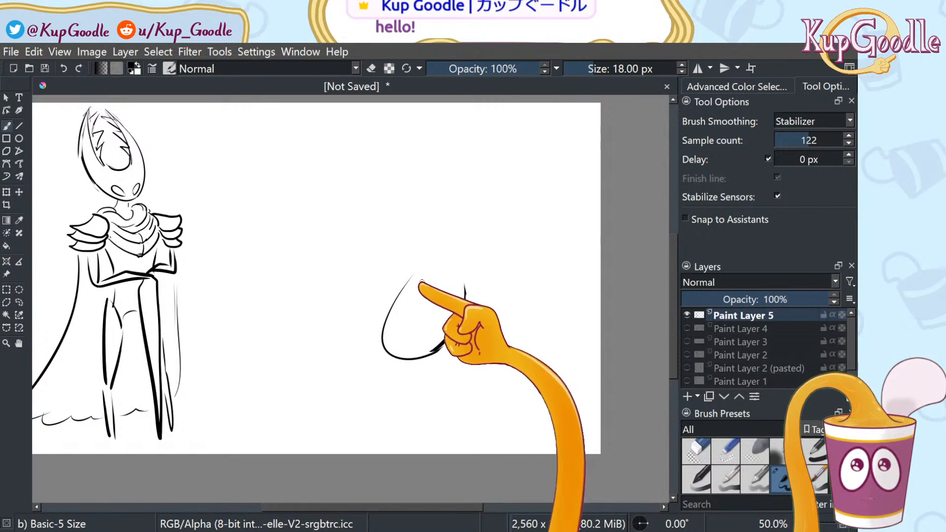
{"action": "mouse_move", "coordinate": [405, 319]}
{"action": "left_mouse_down"}
{"action": "mouse_move", "coordinate": [440, 317]}
{"action": "mouse_move", "coordinate": [448, 288]}
{"action": "mouse_move", "coordinate": [457, 287]}
{"action": "mouse_move", "coordinate": [405, 312]}
{"action": "mouse_move", "coordinate": [431, 319]}
{"action": "mouse_move", "coordinate": [456, 283]}
{"action": "left_mouse_up"}
{"action": "key", "text": "ctrl+z"}
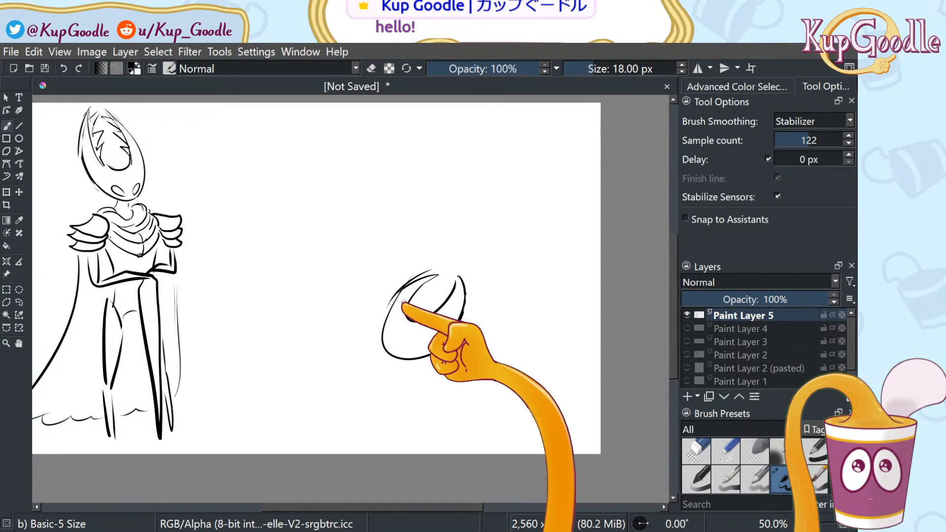
Thicken the oval's left outline and erase its upper-left part, alternating brush and Eraser Circle
{"action": "left_click_drag", "start_coordinate": [410, 285], "coordinate": [383, 327]}
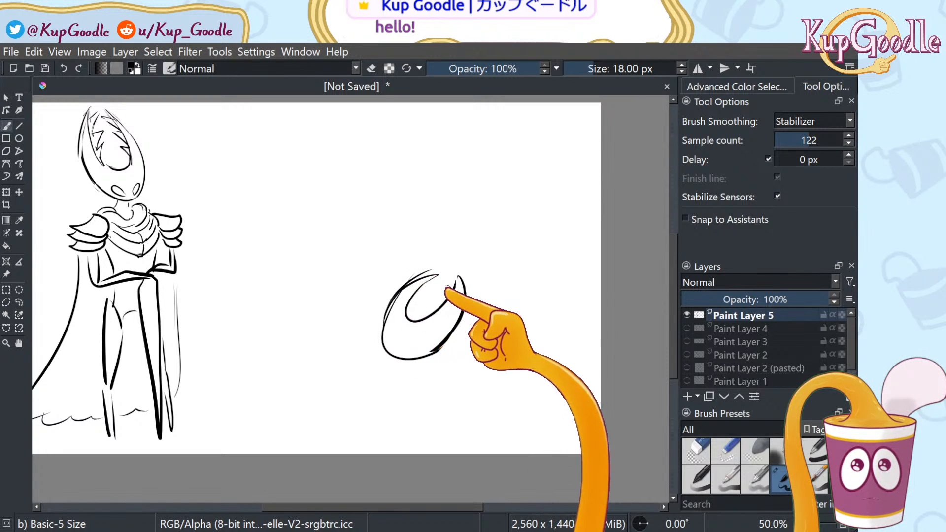
{"action": "left_click", "coordinate": [697, 452]}
{"action": "mouse_move", "coordinate": [407, 277]}
{"action": "left_mouse_down"}
{"action": "mouse_move", "coordinate": [386, 303]}
{"action": "mouse_move", "coordinate": [409, 280]}
{"action": "mouse_move", "coordinate": [387, 351]}
{"action": "left_mouse_up"}
{"action": "left_click", "coordinate": [784, 478]}
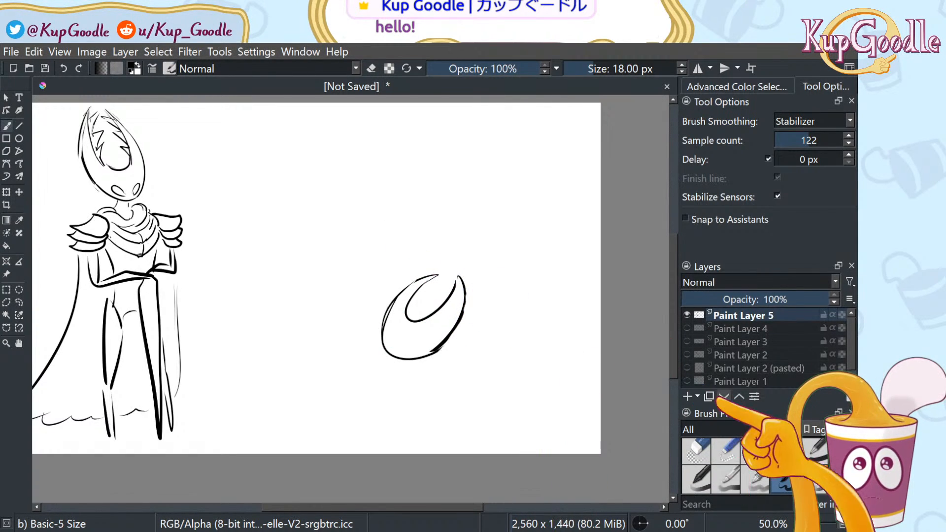
{"action": "left_click", "coordinate": [696, 451]}
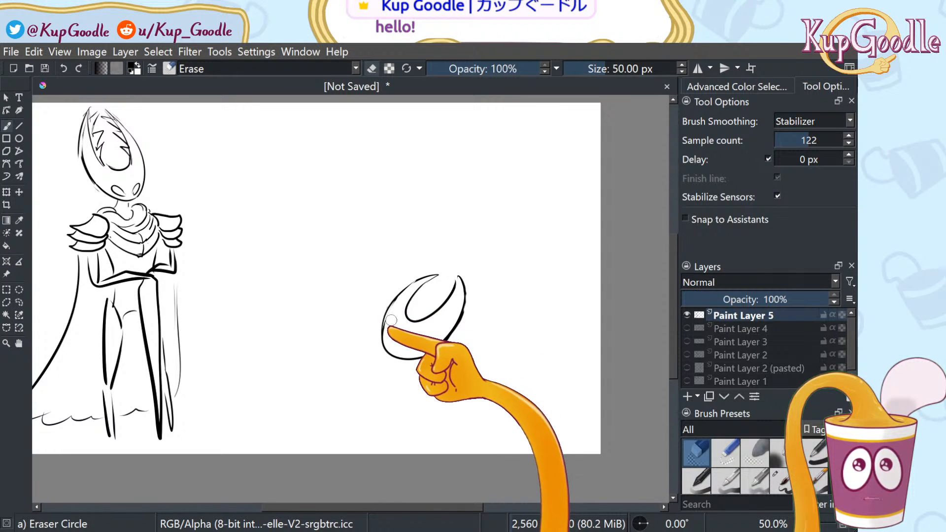
{"action": "left_click", "coordinate": [776, 474]}
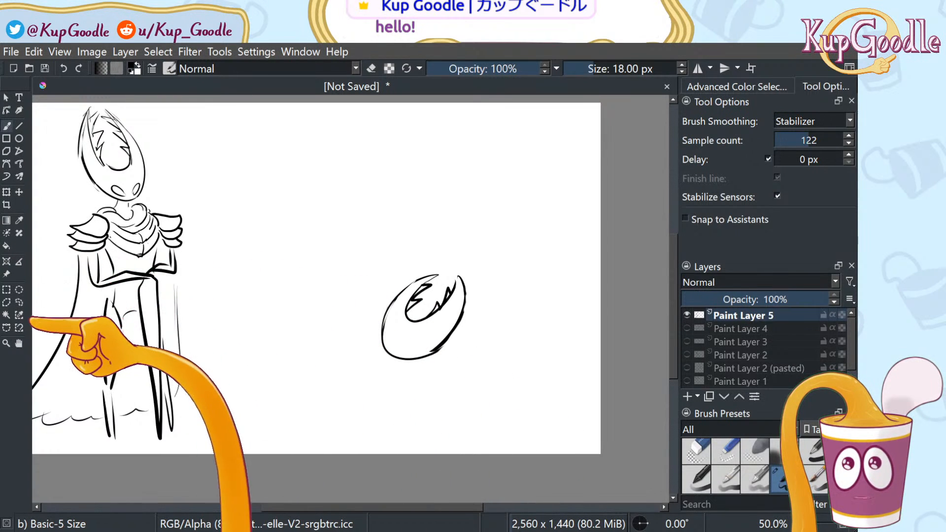
Lasso the oval head sketch and transform it higher and to the right
{"action": "left_click", "coordinate": [19, 302]}
{"action": "mouse_move", "coordinate": [439, 397]}
{"action": "left_mouse_down"}
{"action": "mouse_move", "coordinate": [321, 375]}
{"action": "mouse_move", "coordinate": [433, 394]}
{"action": "left_mouse_up"}
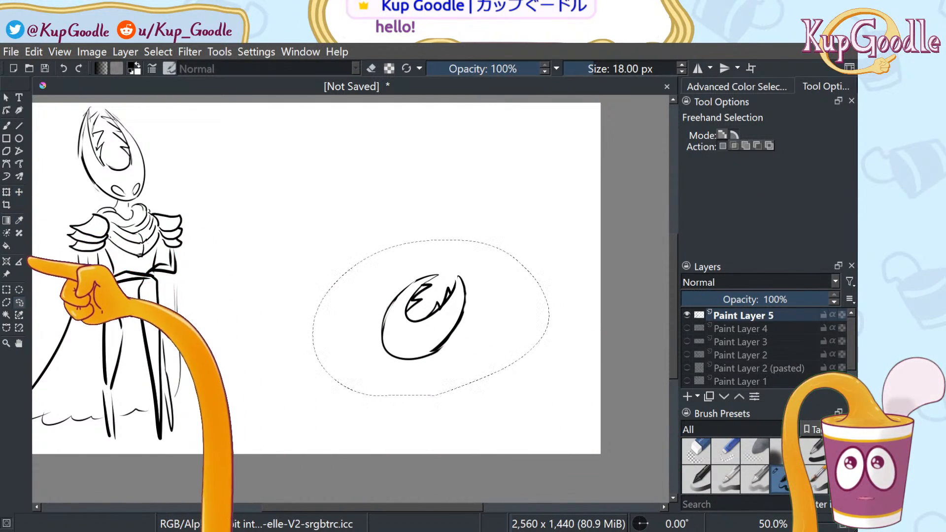
{"action": "key", "text": "ctrl+t"}
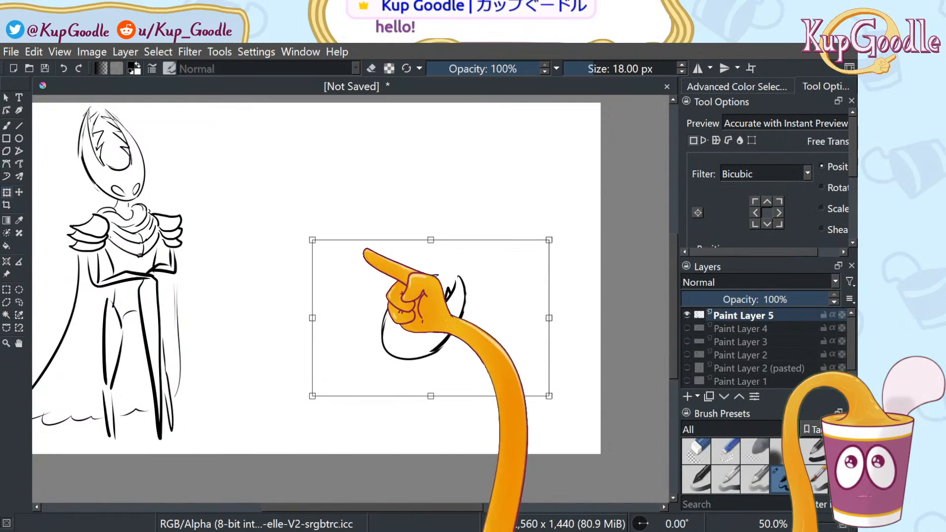
{"action": "left_click_drag", "start_coordinate": [516, 334], "coordinate": [579, 303]}
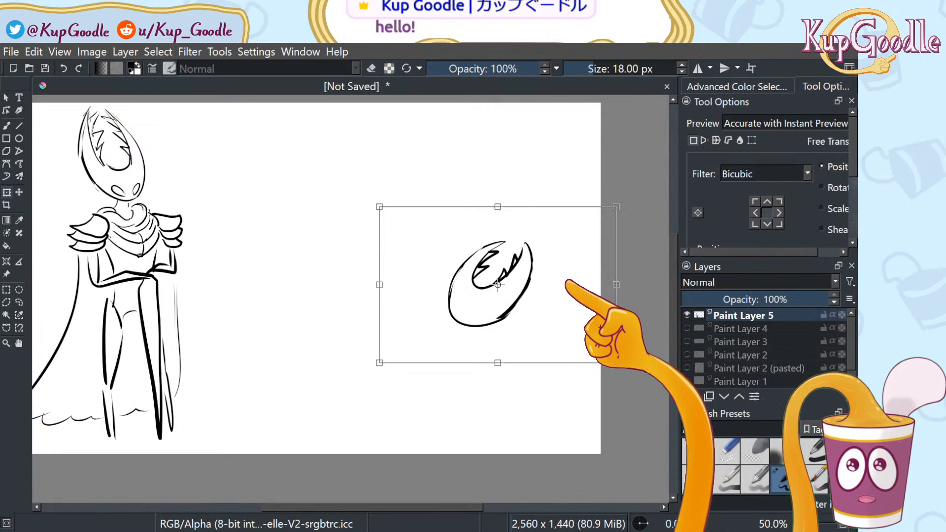
{"action": "left_click_drag", "start_coordinate": [568, 281], "coordinate": [537, 251]}
{"action": "key", "text": "m"}
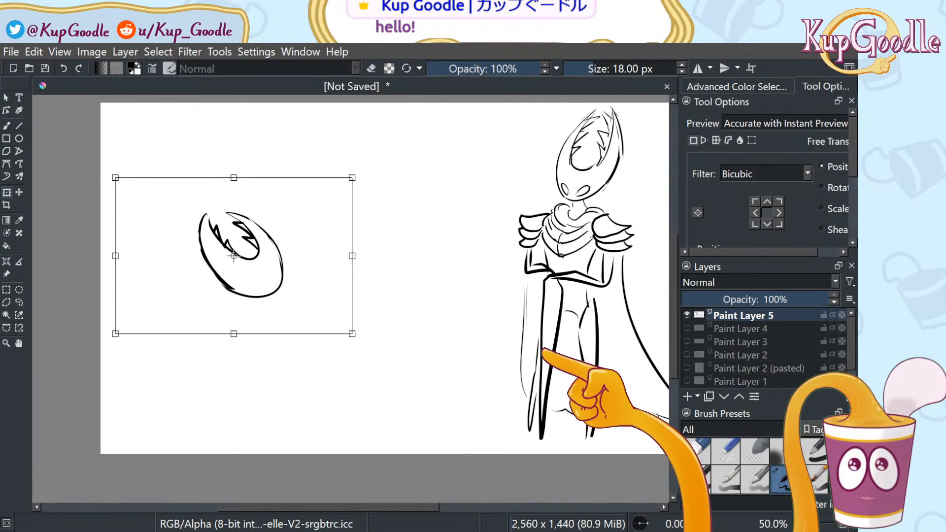
{"action": "key", "text": "m"}
{"action": "key", "text": "b"}
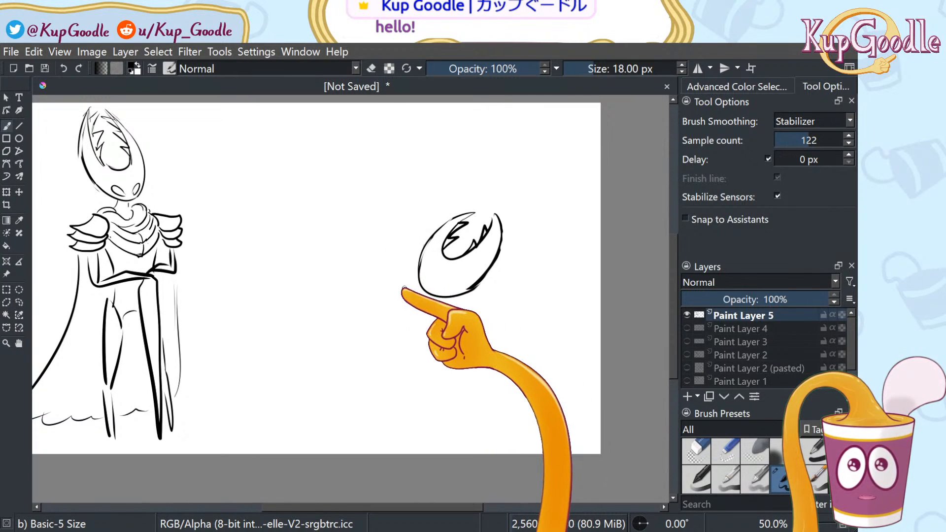
Ink sweeping cloak curves under the new head and a spike extending to its left
{"action": "mouse_move", "coordinate": [410, 280]}
{"action": "left_mouse_down"}
{"action": "mouse_move", "coordinate": [351, 322]}
{"action": "mouse_move", "coordinate": [378, 328]}
{"action": "mouse_move", "coordinate": [430, 307]}
{"action": "mouse_move", "coordinate": [426, 282]}
{"action": "mouse_move", "coordinate": [428, 312]}
{"action": "left_mouse_up"}
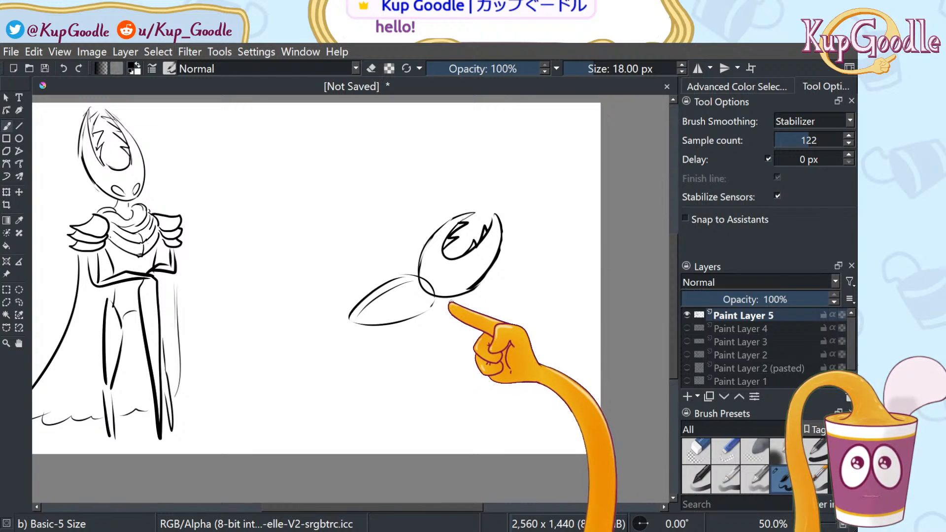
{"action": "left_click_drag", "start_coordinate": [449, 292], "coordinate": [482, 329]}
{"action": "left_click_drag", "start_coordinate": [477, 294], "coordinate": [496, 335]}
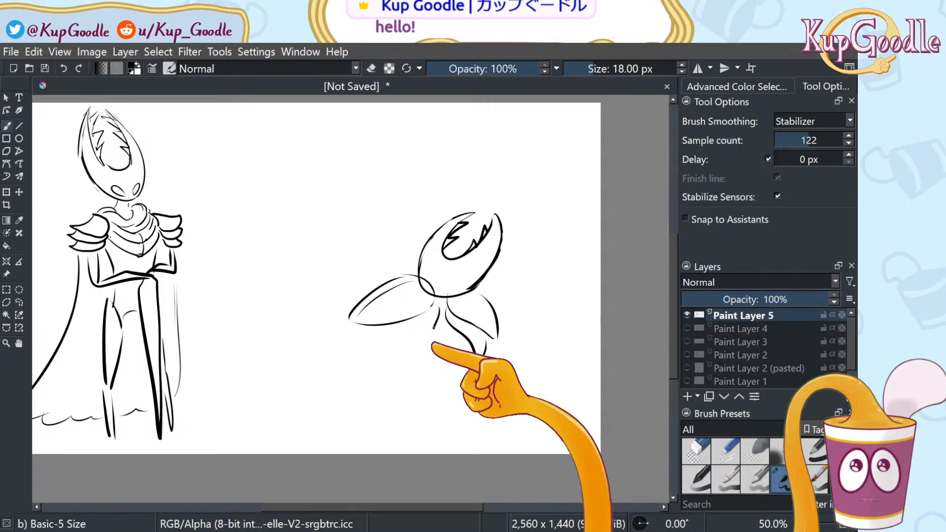
{"action": "left_click_drag", "start_coordinate": [413, 269], "coordinate": [362, 273]}
{"action": "left_click_drag", "start_coordinate": [362, 273], "coordinate": [380, 284]}
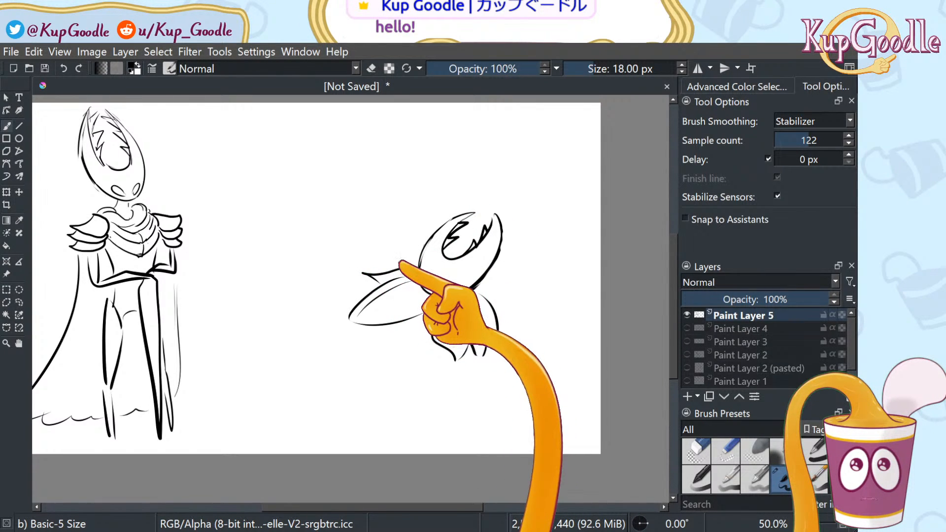
{"action": "key", "text": "ctrl+z"}
{"action": "key", "text": "ctrl+z"}
{"action": "key", "text": "ctrl+z"}
{"action": "key", "text": "ctrl+z"}
{"action": "key", "text": "ctrl+z"}
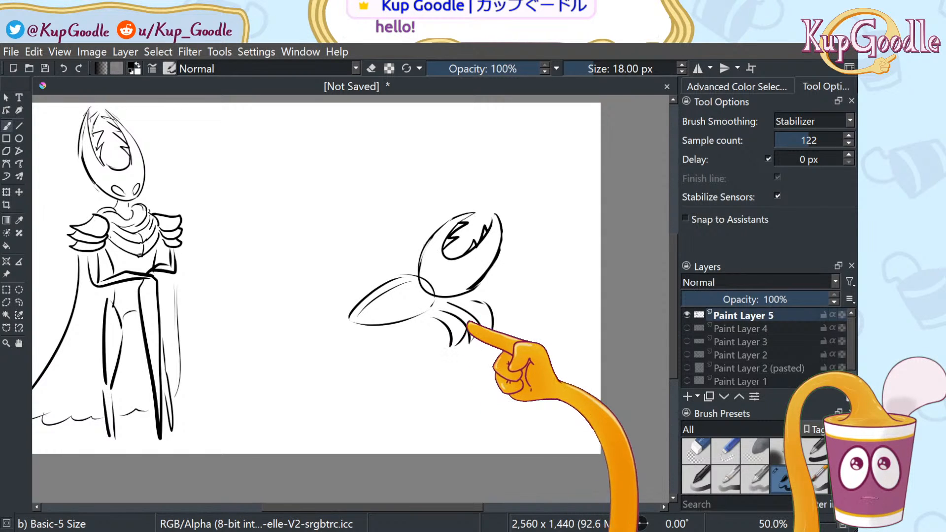
{"action": "mouse_move", "coordinate": [394, 274]}
{"action": "left_mouse_down"}
{"action": "mouse_move", "coordinate": [360, 277]}
{"action": "mouse_move", "coordinate": [373, 287]}
{"action": "left_mouse_up"}
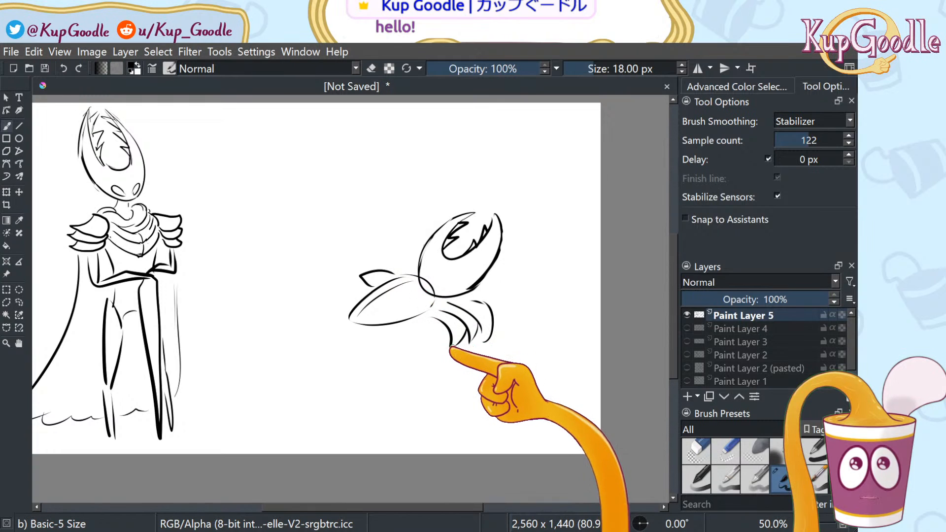
{"action": "left_click_drag", "start_coordinate": [428, 339], "coordinate": [451, 346]}
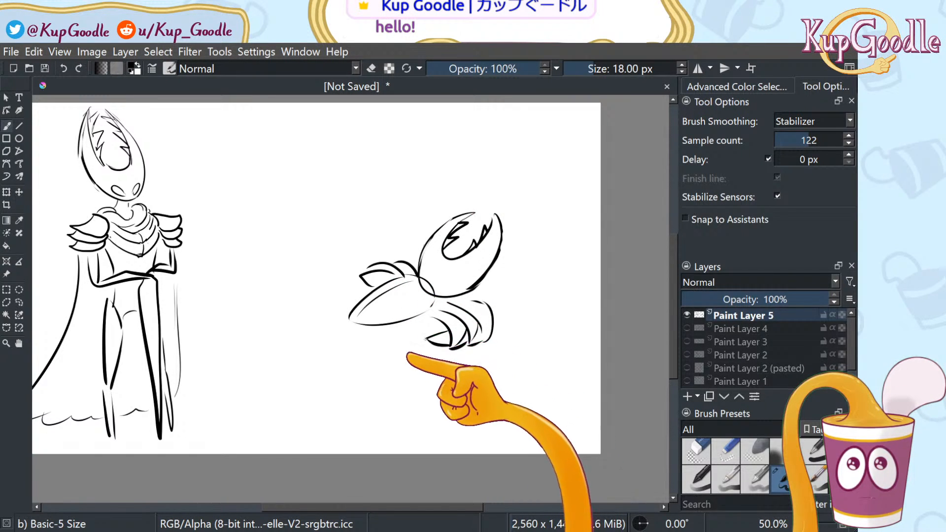
Draw the lying figure's body lines below the cloak and short leg strokes to the left
{"action": "mouse_move", "coordinate": [422, 338]}
{"action": "left_mouse_down"}
{"action": "mouse_move", "coordinate": [359, 407]}
{"action": "mouse_move", "coordinate": [371, 390]}
{"action": "mouse_move", "coordinate": [353, 384]}
{"action": "mouse_move", "coordinate": [351, 369]}
{"action": "mouse_move", "coordinate": [389, 402]}
{"action": "mouse_move", "coordinate": [460, 424]}
{"action": "mouse_move", "coordinate": [408, 432]}
{"action": "left_mouse_up"}
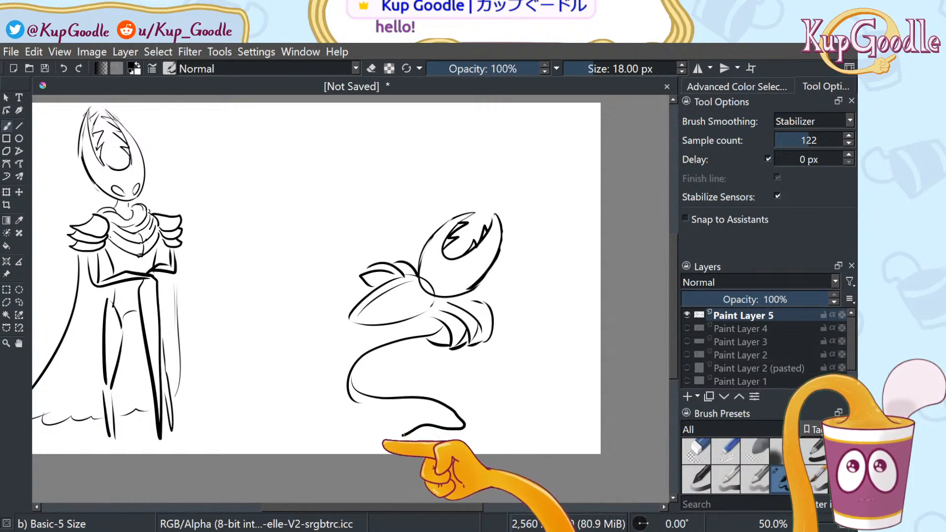
{"action": "key", "text": "ctrl+z"}
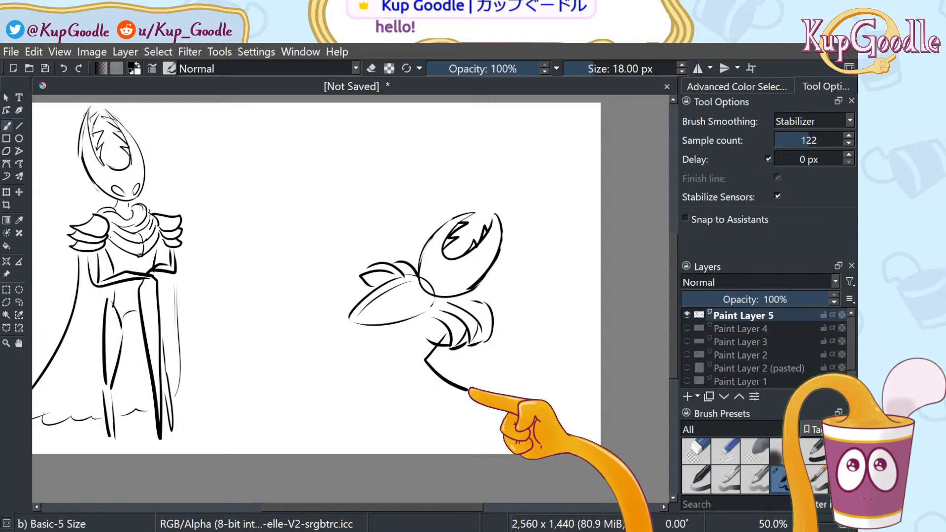
{"action": "mouse_move", "coordinate": [447, 337]}
{"action": "left_mouse_down"}
{"action": "mouse_move", "coordinate": [400, 356]}
{"action": "mouse_move", "coordinate": [420, 394]}
{"action": "mouse_move", "coordinate": [446, 401]}
{"action": "left_mouse_up"}
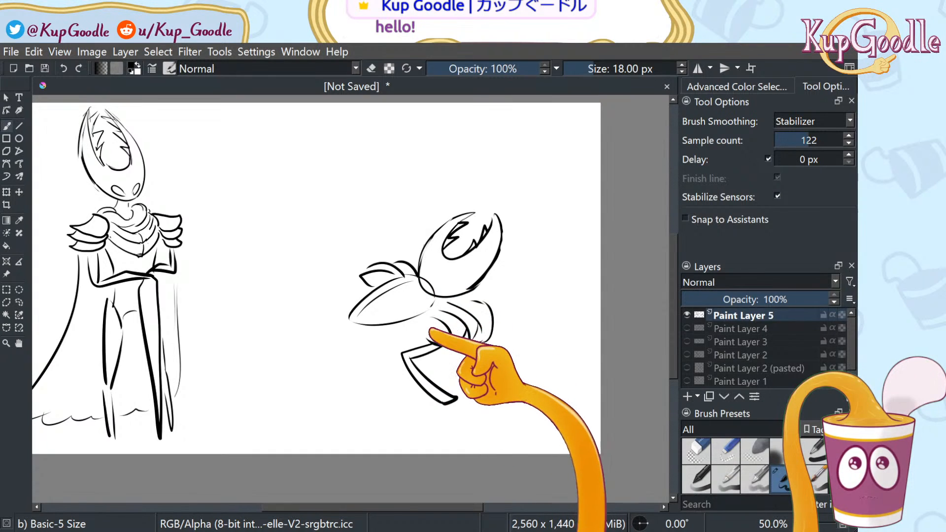
{"action": "left_click_drag", "start_coordinate": [405, 362], "coordinate": [451, 389]}
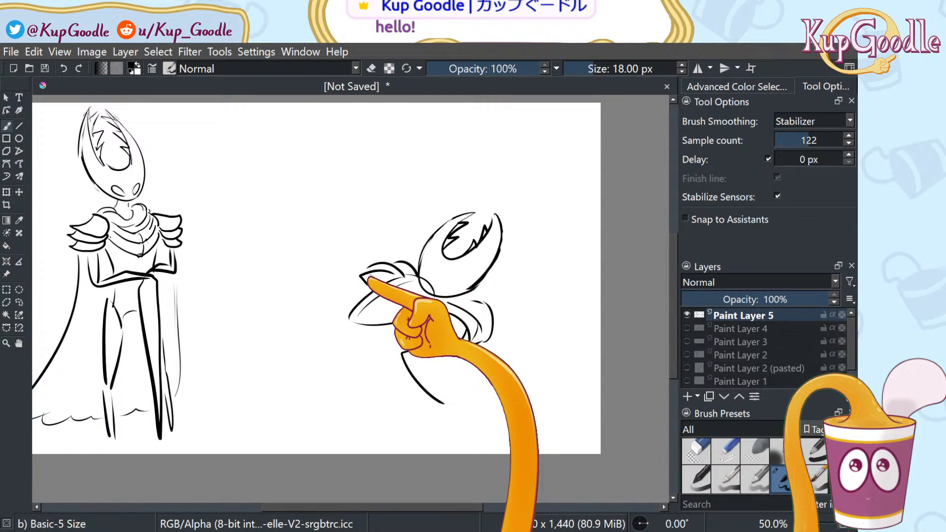
{"action": "key", "text": "ctrl+z"}
{"action": "left_click_drag", "start_coordinate": [405, 312], "coordinate": [442, 386]}
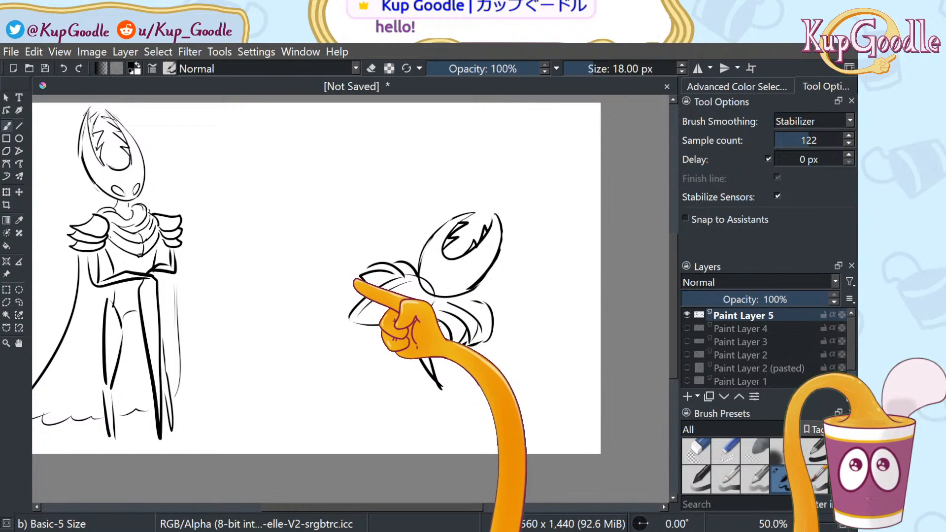
{"action": "mouse_move", "coordinate": [355, 280]}
{"action": "left_mouse_down"}
{"action": "mouse_move", "coordinate": [328, 272]}
{"action": "mouse_move", "coordinate": [325, 325]}
{"action": "left_mouse_up"}
{"action": "left_click_drag", "start_coordinate": [362, 280], "coordinate": [340, 313]}
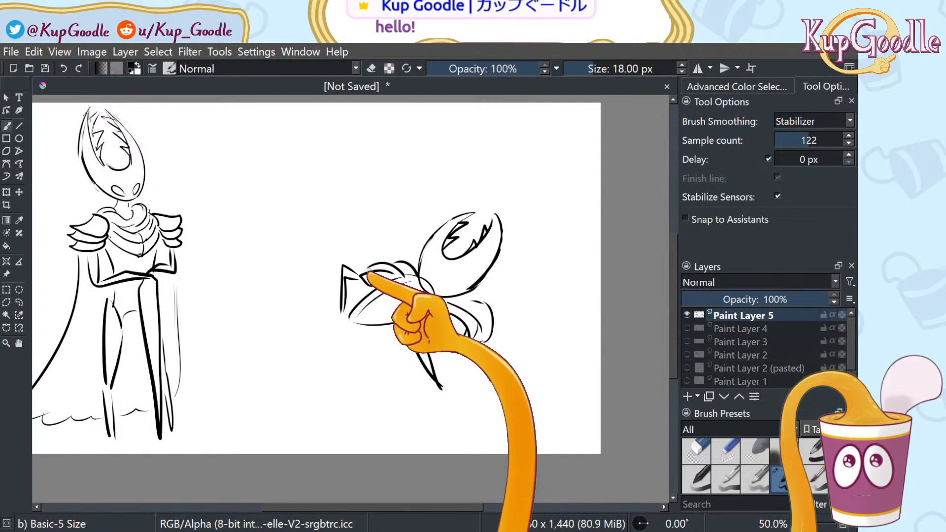
Select the whole right-hand figure and rotate it about 17° clockwise
{"action": "left_click", "coordinate": [19, 302]}
{"action": "mouse_move", "coordinate": [382, 396]}
{"action": "left_mouse_down"}
{"action": "mouse_move", "coordinate": [594, 254]}
{"action": "mouse_move", "coordinate": [355, 318]}
{"action": "left_mouse_up"}
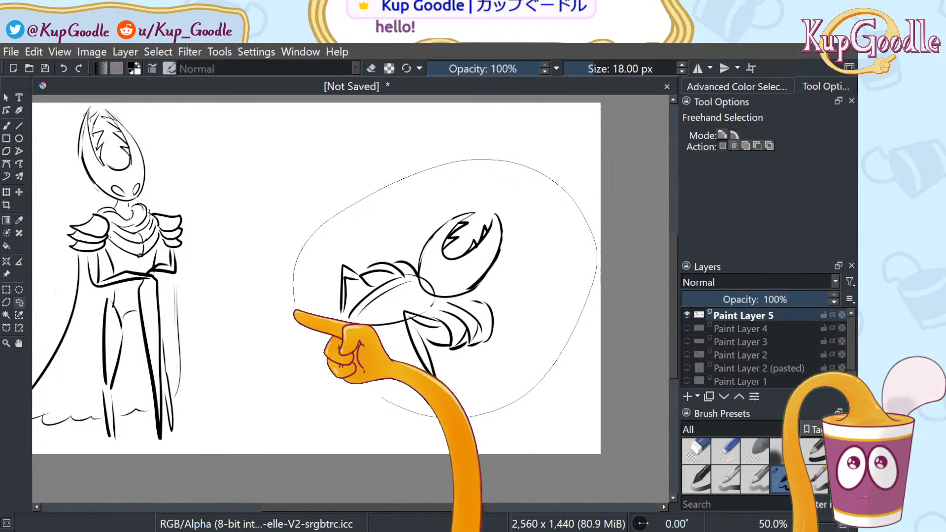
{"action": "left_click", "coordinate": [6, 193]}
{"action": "mouse_move", "coordinate": [296, 148]}
{"action": "left_mouse_down"}
{"action": "mouse_move", "coordinate": [306, 152]}
{"action": "mouse_move", "coordinate": [343, 131]}
{"action": "left_mouse_up"}
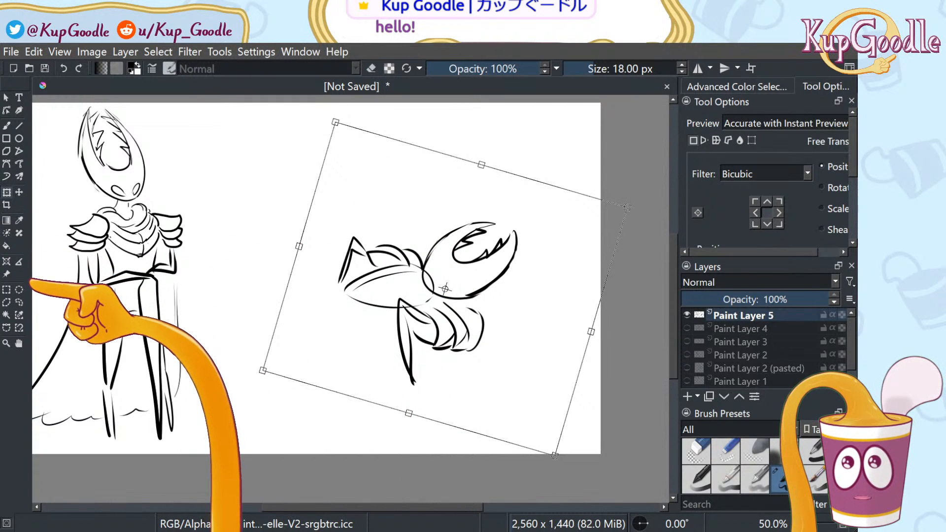
{"action": "left_click", "coordinate": [18, 302]}
Select the head, then skew, shear, rescale and stretch it before applying the transform
{"action": "mouse_move", "coordinate": [542, 266]}
{"action": "left_mouse_down"}
{"action": "mouse_move", "coordinate": [523, 296]}
{"action": "mouse_move", "coordinate": [493, 304]}
{"action": "mouse_move", "coordinate": [419, 291]}
{"action": "mouse_move", "coordinate": [417, 264]}
{"action": "mouse_move", "coordinate": [518, 213]}
{"action": "mouse_move", "coordinate": [539, 241]}
{"action": "left_mouse_up"}
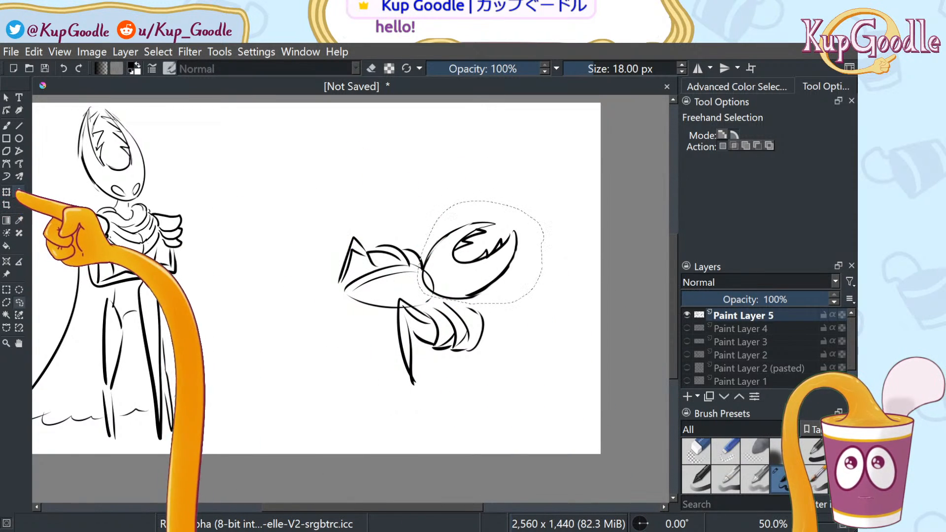
{"action": "left_click", "coordinate": [6, 192]}
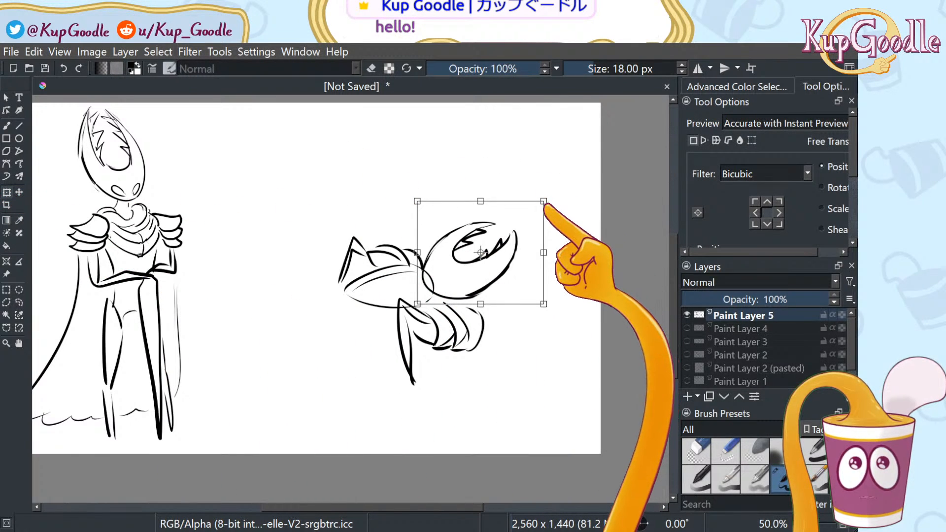
{"action": "mouse_move", "coordinate": [549, 200]}
{"action": "left_mouse_down"}
{"action": "mouse_move", "coordinate": [529, 221]}
{"action": "mouse_move", "coordinate": [558, 186]}
{"action": "mouse_move", "coordinate": [560, 226]}
{"action": "mouse_move", "coordinate": [550, 235]}
{"action": "mouse_move", "coordinate": [545, 175]}
{"action": "mouse_move", "coordinate": [522, 266]}
{"action": "left_mouse_up"}
{"action": "left_click_drag", "start_coordinate": [553, 208], "coordinate": [573, 216]}
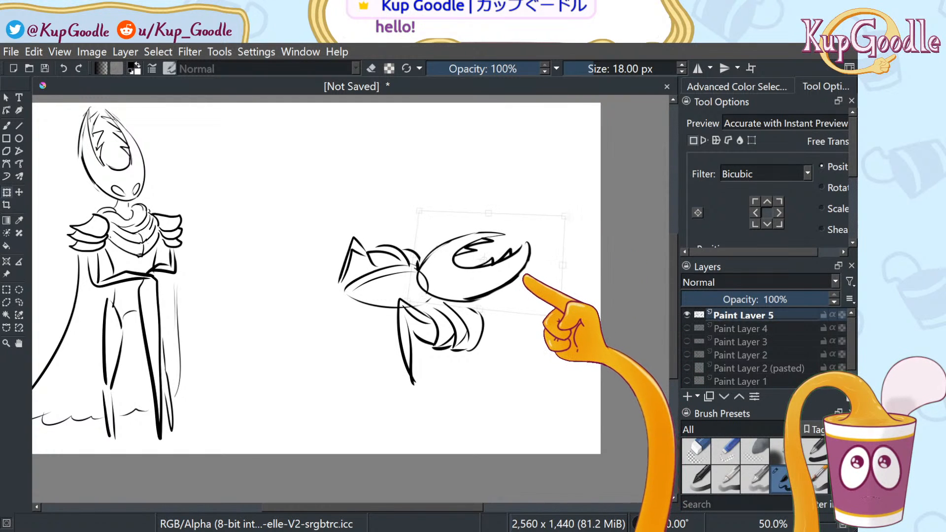
{"action": "left_click_drag", "start_coordinate": [526, 276], "coordinate": [526, 275]}
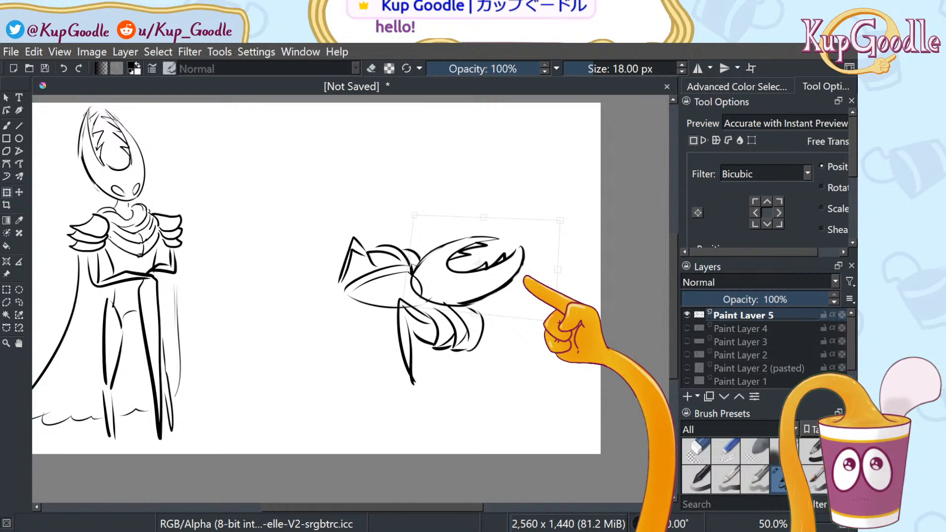
{"action": "left_click_drag", "start_coordinate": [526, 276], "coordinate": [527, 276]}
{"action": "left_click_drag", "start_coordinate": [514, 219], "coordinate": [526, 256]}
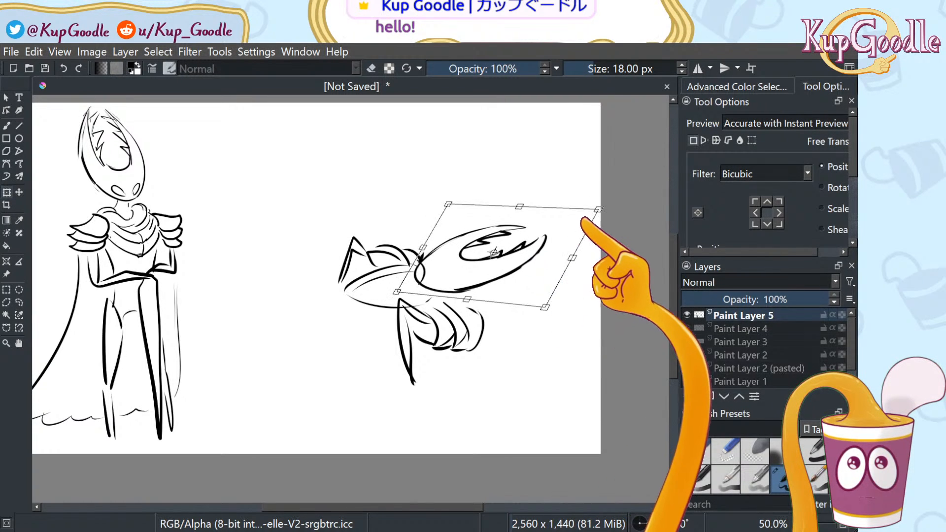
{"action": "left_click_drag", "start_coordinate": [596, 211], "coordinate": [592, 204]}
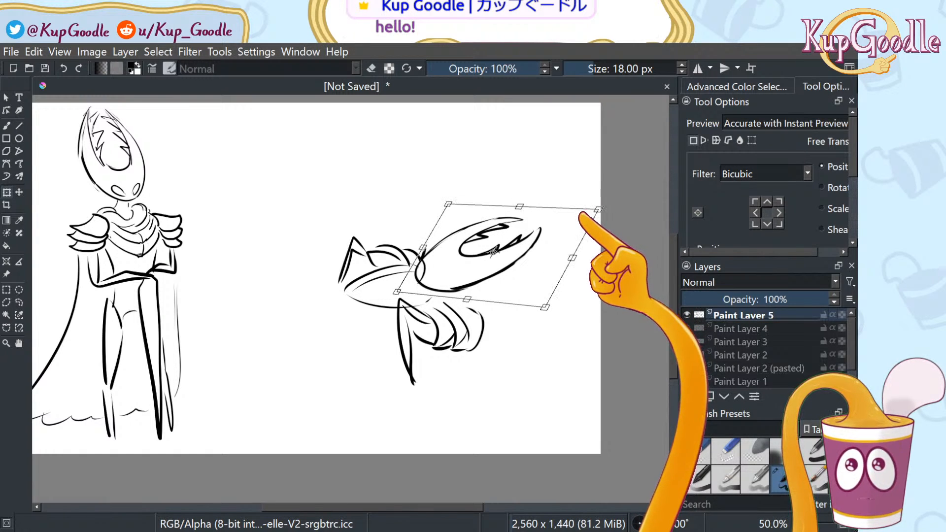
{"action": "left_click_drag", "start_coordinate": [596, 210], "coordinate": [590, 202]}
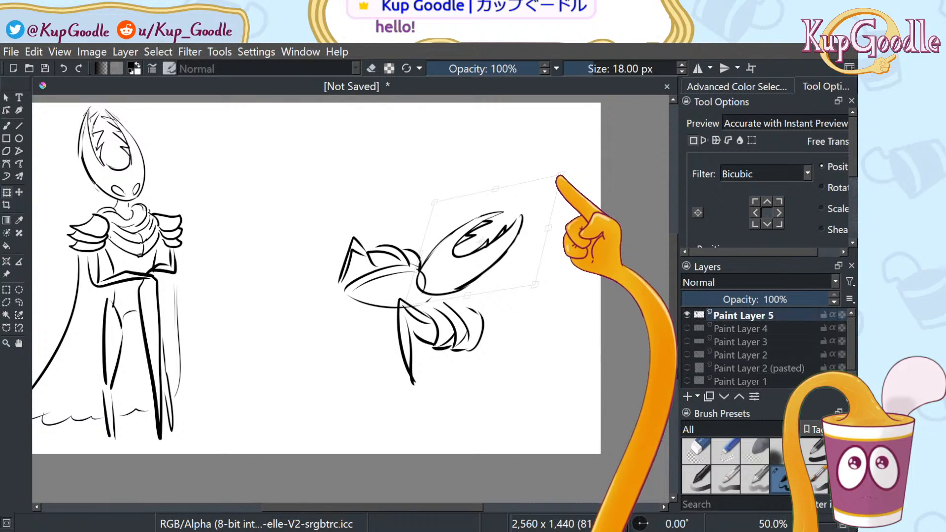
{"action": "mouse_move", "coordinate": [560, 172]}
{"action": "left_mouse_down"}
{"action": "mouse_move", "coordinate": [569, 180]}
{"action": "mouse_move", "coordinate": [566, 207]}
{"action": "mouse_move", "coordinate": [585, 201]}
{"action": "mouse_move", "coordinate": [588, 216]}
{"action": "left_mouse_up"}
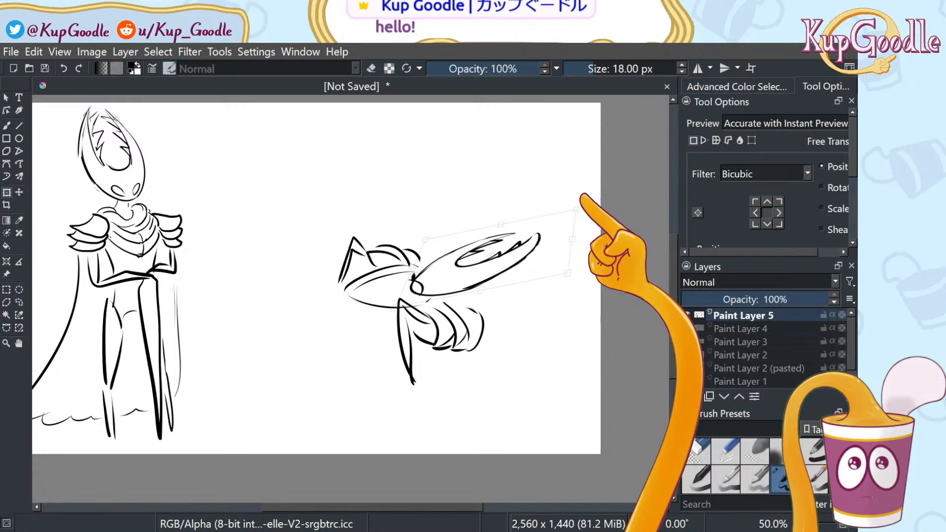
{"action": "mouse_move", "coordinate": [435, 237]}
{"action": "left_mouse_down"}
{"action": "mouse_move", "coordinate": [456, 218]}
{"action": "mouse_move", "coordinate": [443, 205]}
{"action": "mouse_move", "coordinate": [443, 244]}
{"action": "mouse_move", "coordinate": [455, 202]}
{"action": "mouse_move", "coordinate": [450, 217]}
{"action": "mouse_move", "coordinate": [466, 235]}
{"action": "mouse_move", "coordinate": [454, 192]}
{"action": "left_mouse_up"}
{"action": "key", "text": "Return"}
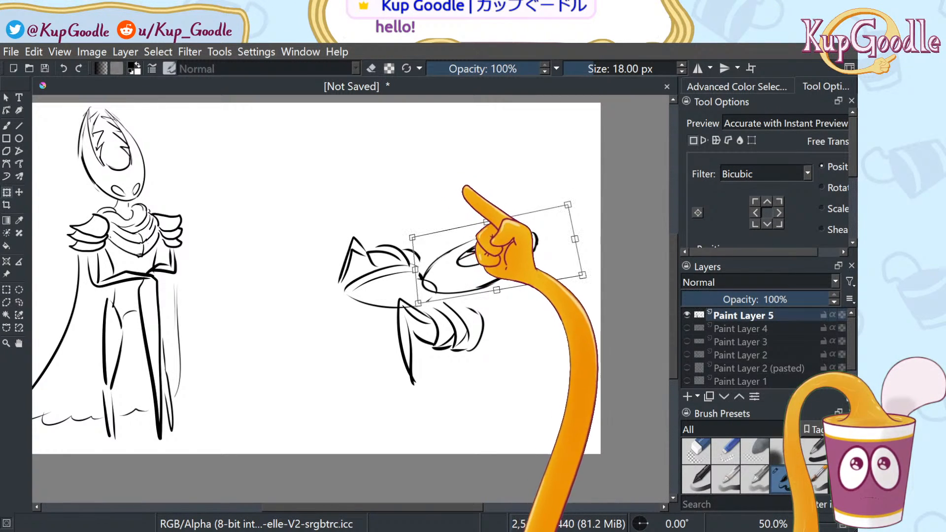
Rotate, shrink and shear the head further, then undo back to an earlier head shape
{"action": "mouse_move", "coordinate": [569, 206]}
{"action": "left_mouse_down"}
{"action": "mouse_move", "coordinate": [551, 199]}
{"action": "mouse_move", "coordinate": [566, 218]}
{"action": "mouse_move", "coordinate": [555, 181]}
{"action": "mouse_move", "coordinate": [624, 176]}
{"action": "left_mouse_up"}
{"action": "mouse_move", "coordinate": [521, 265]}
{"action": "left_mouse_down"}
{"action": "mouse_move", "coordinate": [524, 250]}
{"action": "mouse_move", "coordinate": [508, 234]}
{"action": "mouse_move", "coordinate": [447, 252]}
{"action": "left_mouse_up"}
{"action": "left_click_drag", "start_coordinate": [543, 188], "coordinate": [518, 214]}
{"action": "left_click_drag", "start_coordinate": [461, 262], "coordinate": [551, 241]}
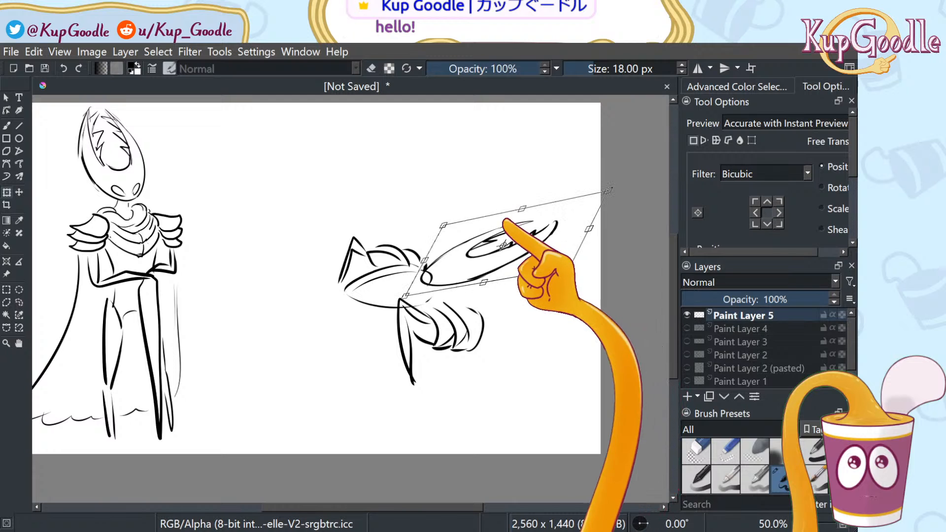
{"action": "mouse_move", "coordinate": [444, 224]}
{"action": "left_mouse_down"}
{"action": "mouse_move", "coordinate": [467, 203]}
{"action": "mouse_move", "coordinate": [476, 170]}
{"action": "left_mouse_up"}
{"action": "left_click_drag", "start_coordinate": [480, 212], "coordinate": [469, 173]}
{"action": "mouse_move", "coordinate": [517, 203]}
{"action": "left_mouse_down"}
{"action": "mouse_move", "coordinate": [514, 191]}
{"action": "mouse_move", "coordinate": [479, 205]}
{"action": "mouse_move", "coordinate": [477, 218]}
{"action": "left_mouse_up"}
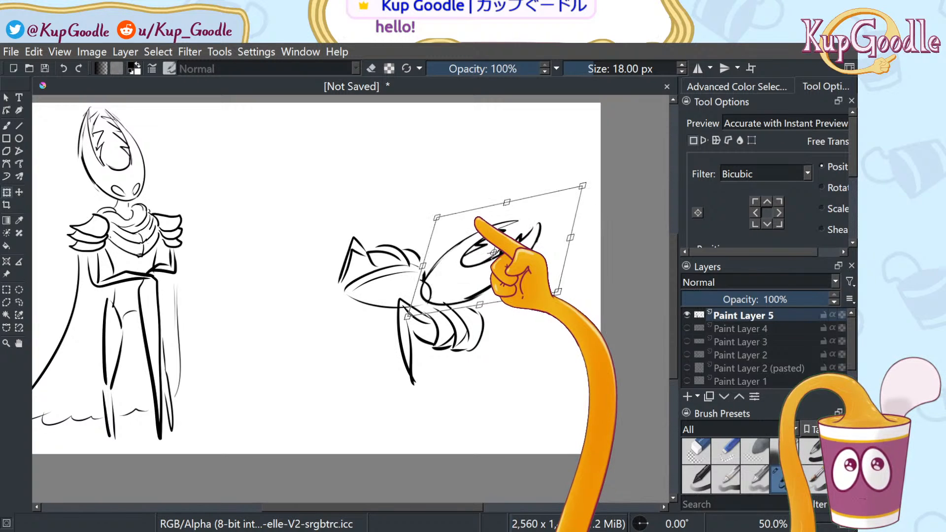
{"action": "key", "text": "ctrl+z"}
{"action": "key", "text": "ctrl+z"}
{"action": "key", "text": "ctrl+z"}
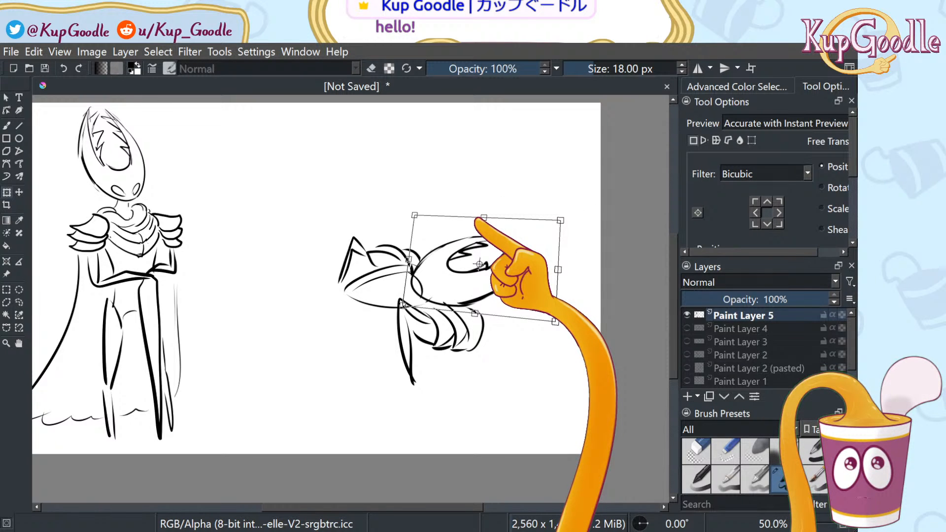
{"action": "key", "text": "ctrl+z"}
{"action": "key", "text": "ctrl+z"}
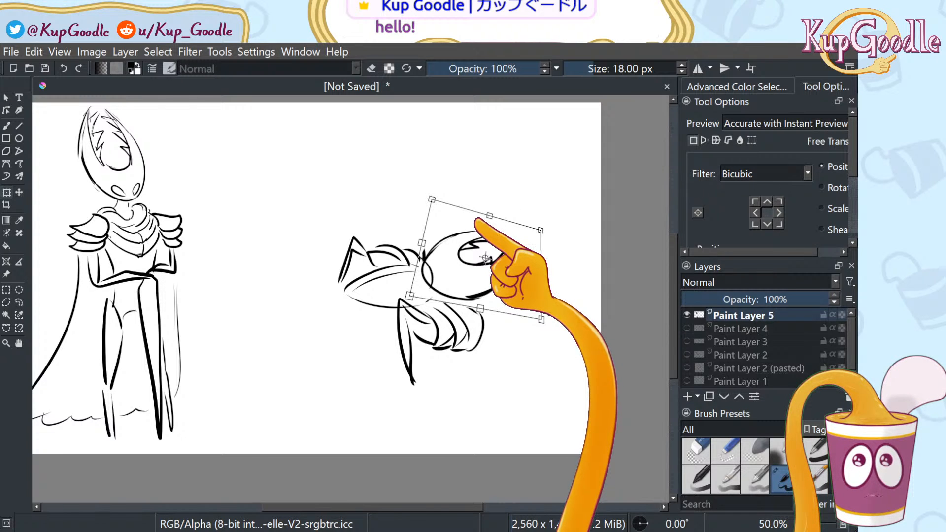
{"action": "key", "text": "ctrl+z"}
{"action": "key", "text": "ctrl+z"}
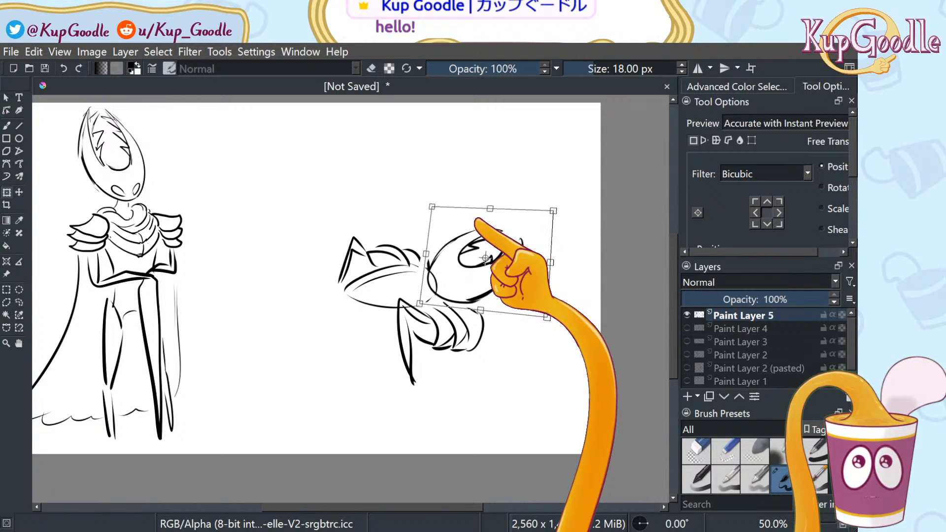
{"action": "key", "text": "ctrl+z"}
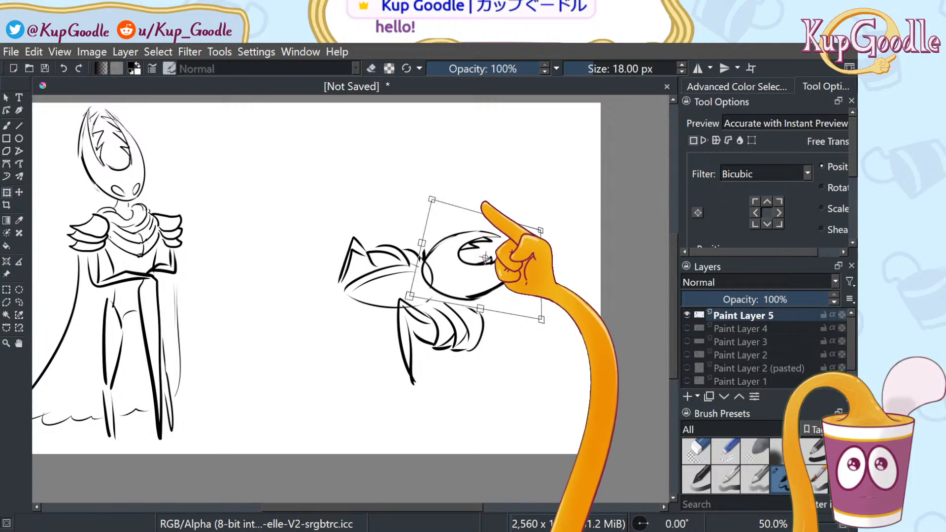
{"action": "key", "text": "ctrl+z"}
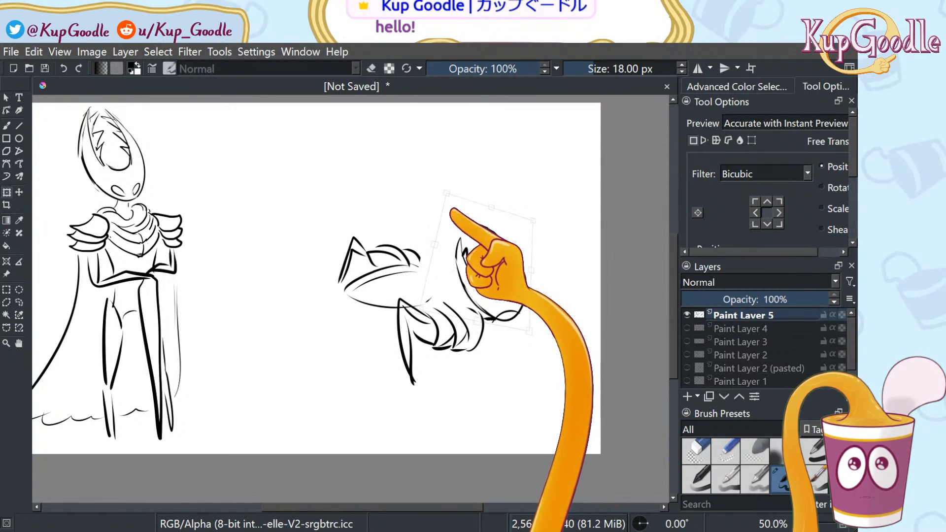
Move, warp, enlarge and rotate the head counter-clockwise to reshape it
{"action": "left_click_drag", "start_coordinate": [485, 260], "coordinate": [446, 218]}
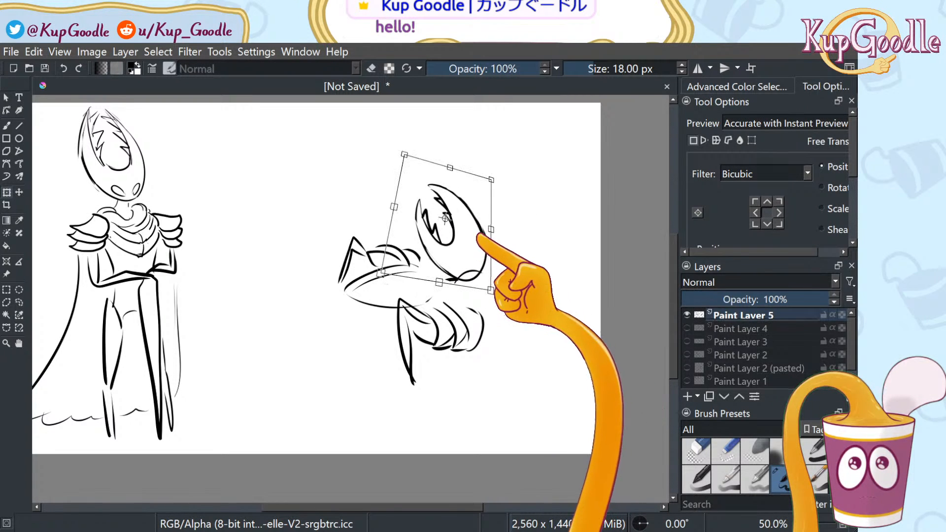
{"action": "mouse_move", "coordinate": [494, 184]}
{"action": "left_mouse_down"}
{"action": "mouse_move", "coordinate": [510, 175]}
{"action": "mouse_move", "coordinate": [461, 219]}
{"action": "left_mouse_up"}
{"action": "left_click_drag", "start_coordinate": [515, 190], "coordinate": [498, 267]}
{"action": "left_click_drag", "start_coordinate": [488, 185], "coordinate": [471, 140]}
{"action": "left_click_drag", "start_coordinate": [470, 268], "coordinate": [495, 274]}
{"action": "left_click_drag", "start_coordinate": [578, 305], "coordinate": [531, 274]}
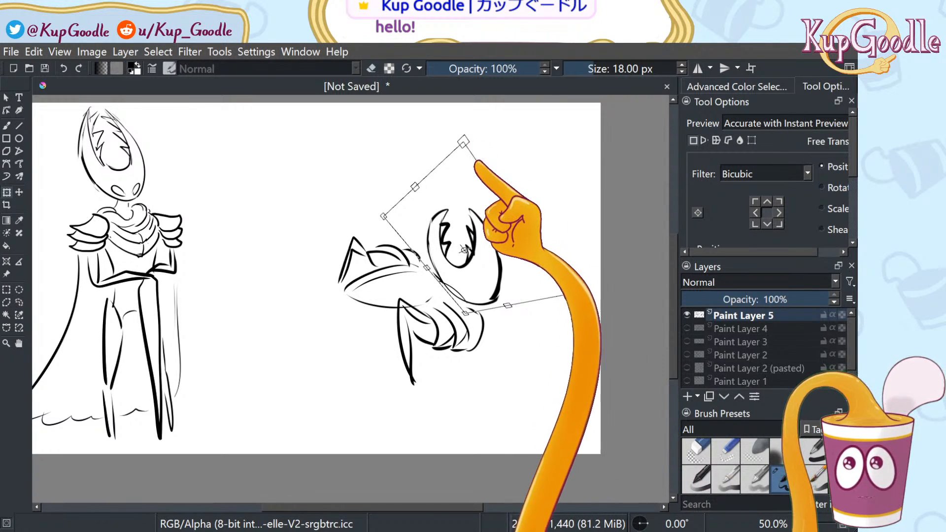
{"action": "mouse_move", "coordinate": [466, 145]}
{"action": "left_mouse_down"}
{"action": "mouse_move", "coordinate": [433, 148]}
{"action": "mouse_move", "coordinate": [492, 133]}
{"action": "mouse_move", "coordinate": [449, 157]}
{"action": "mouse_move", "coordinate": [468, 166]}
{"action": "mouse_move", "coordinate": [463, 133]}
{"action": "mouse_move", "coordinate": [464, 141]}
{"action": "left_mouse_up"}
{"action": "mouse_move", "coordinate": [539, 312]}
{"action": "left_mouse_down"}
{"action": "mouse_move", "coordinate": [554, 264]}
{"action": "mouse_move", "coordinate": [537, 308]}
{"action": "mouse_move", "coordinate": [558, 319]}
{"action": "mouse_move", "coordinate": [562, 270]}
{"action": "mouse_move", "coordinate": [507, 281]}
{"action": "mouse_move", "coordinate": [488, 255]}
{"action": "mouse_move", "coordinate": [490, 268]}
{"action": "left_mouse_up"}
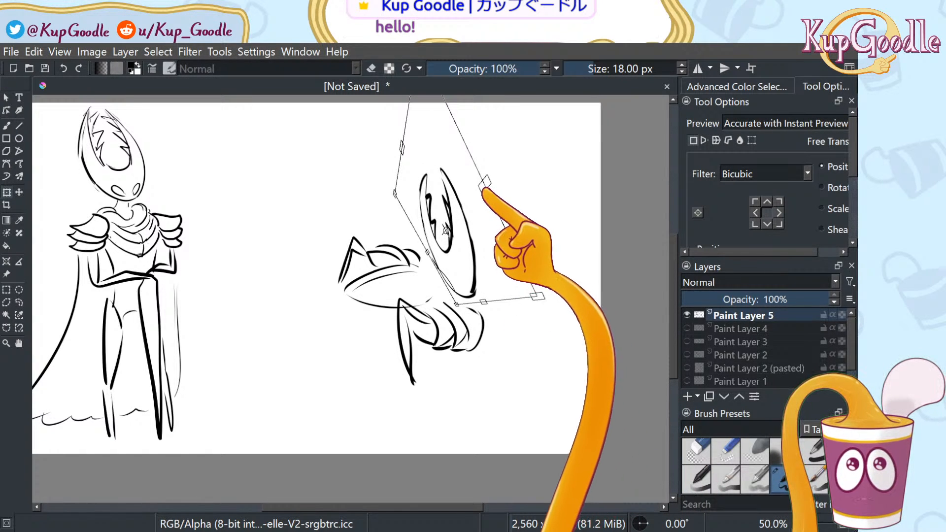
Try clockwise rotations of about 18°, then undo back to the upright head
{"action": "left_click_drag", "start_coordinate": [482, 192], "coordinate": [499, 188]}
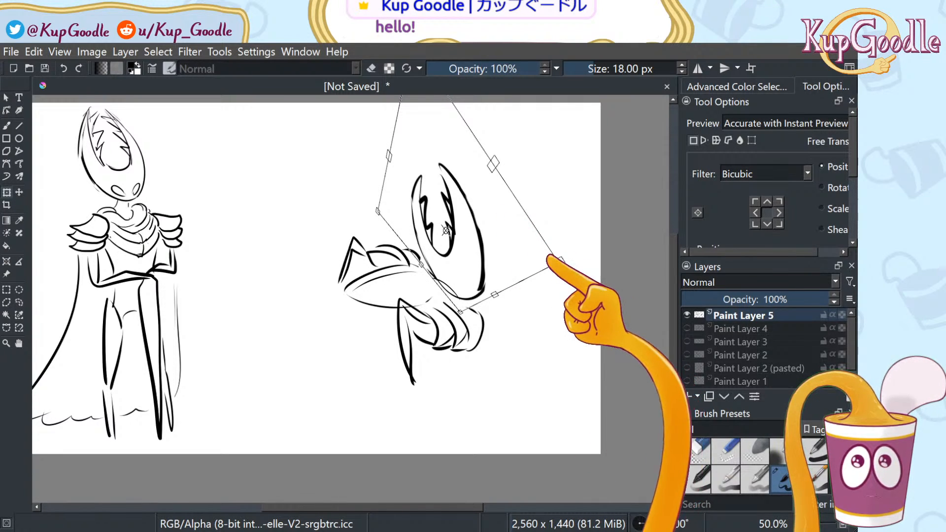
{"action": "left_click_drag", "start_coordinate": [561, 262], "coordinate": [548, 273]}
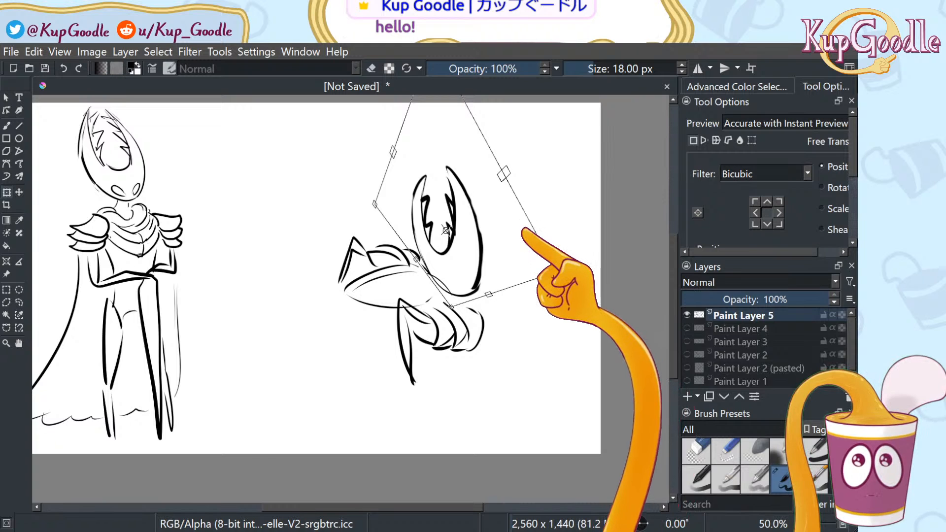
{"action": "left_click_drag", "start_coordinate": [517, 234], "coordinate": [517, 246]}
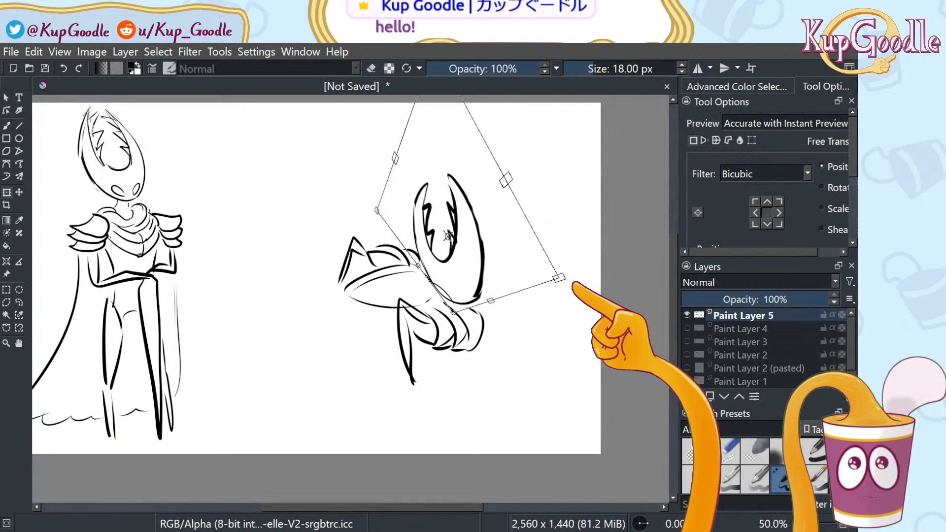
{"action": "mouse_move", "coordinate": [570, 279]}
{"action": "left_mouse_down"}
{"action": "mouse_move", "coordinate": [558, 315]}
{"action": "mouse_move", "coordinate": [537, 267]}
{"action": "mouse_move", "coordinate": [574, 283]}
{"action": "mouse_move", "coordinate": [580, 310]}
{"action": "mouse_move", "coordinate": [581, 297]}
{"action": "left_mouse_up"}
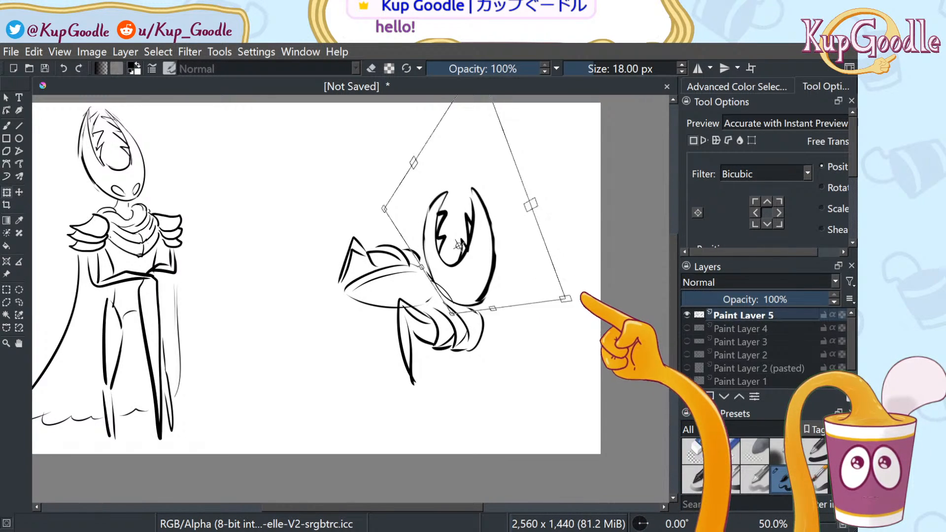
{"action": "mouse_move", "coordinate": [562, 288]}
{"action": "left_mouse_down"}
{"action": "mouse_move", "coordinate": [554, 294]}
{"action": "mouse_move", "coordinate": [556, 277]}
{"action": "left_mouse_up"}
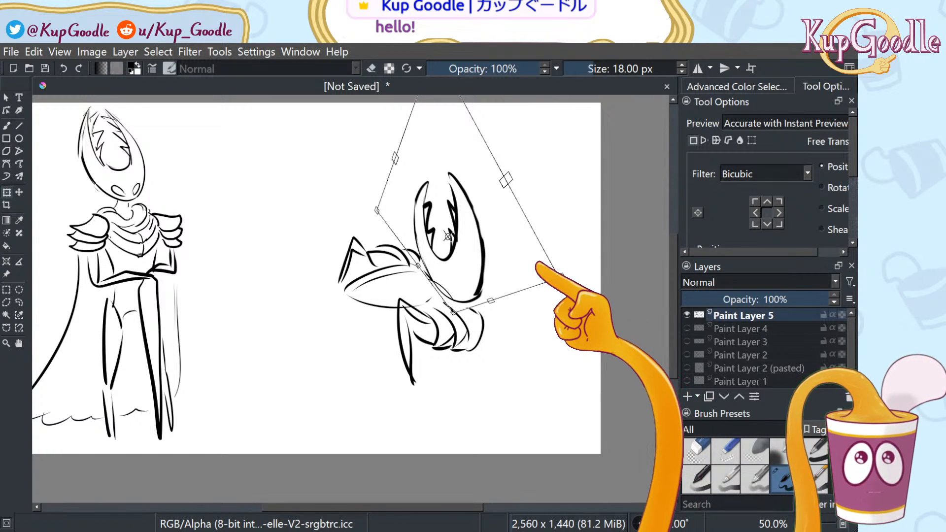
{"action": "left_click_drag", "start_coordinate": [449, 235], "coordinate": [449, 236]}
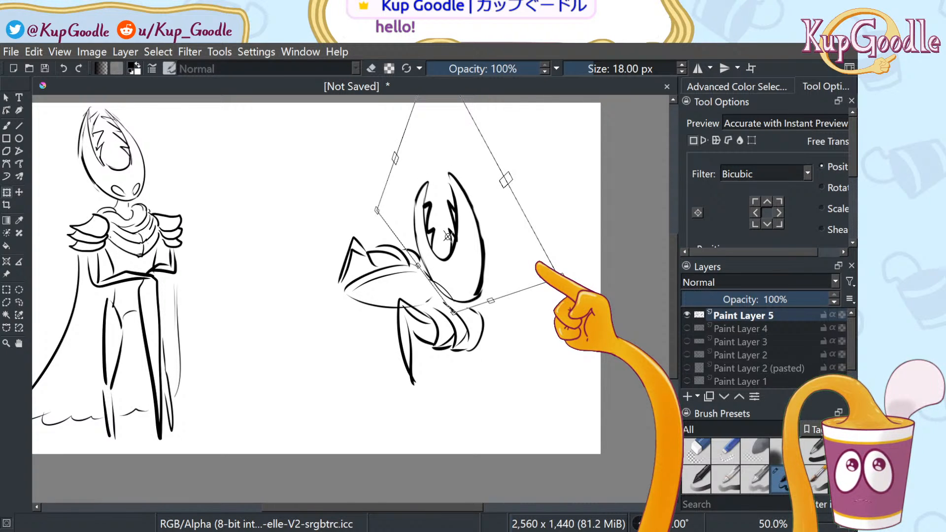
{"action": "key", "text": "ctrl+z"}
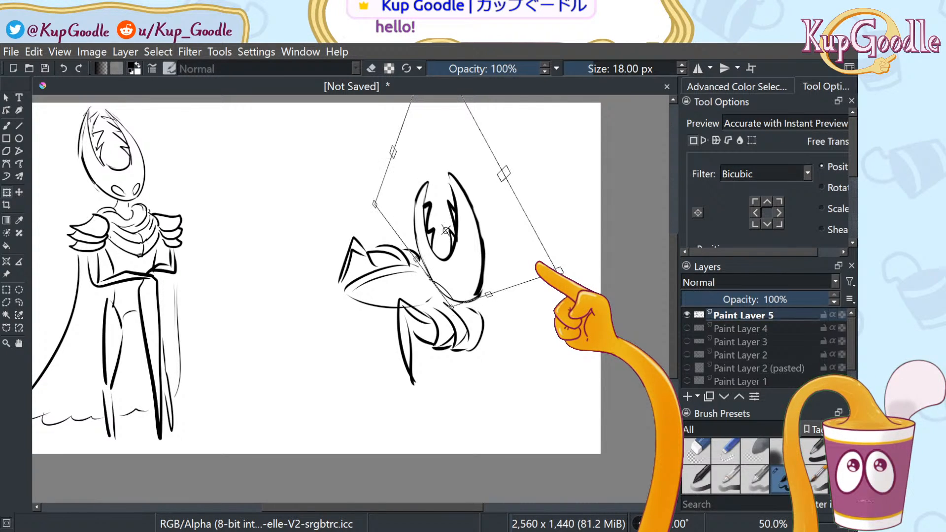
{"action": "key", "text": "ctrl+z"}
{"action": "key", "text": "ctrl+z"}
{"action": "key", "text": "ctrl+z"}
{"action": "key", "text": "ctrl+z"}
{"action": "key", "text": "ctrl+z"}
{"action": "key", "text": "ctrl+z"}
{"action": "key", "text": "ctrl+z"}
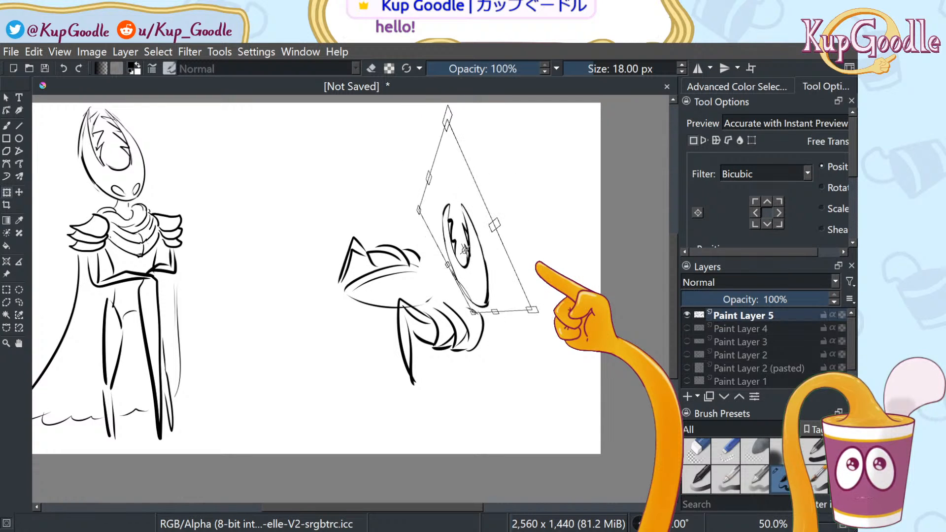
{"action": "key", "text": "ctrl+z"}
{"action": "key", "text": "ctrl+z"}
{"action": "key", "text": "ctrl+z"}
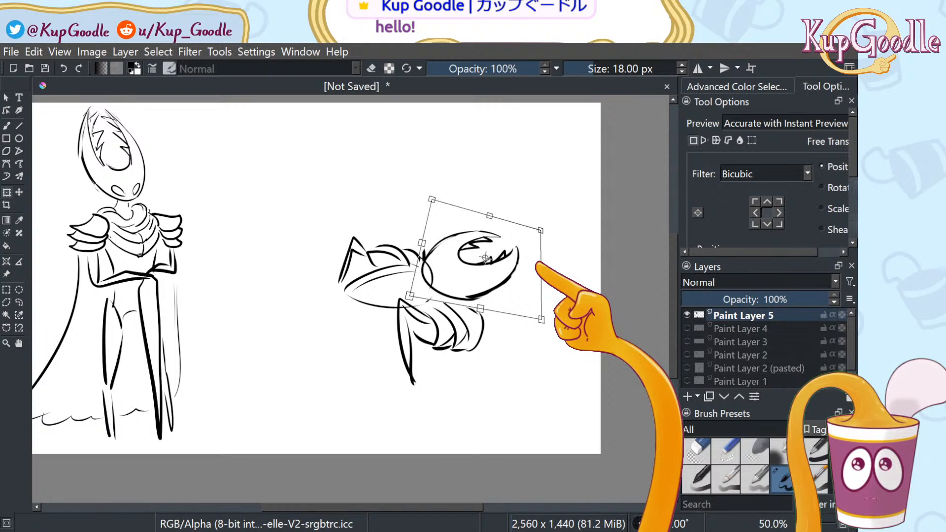
{"action": "key", "text": "ctrl+z"}
{"action": "key", "text": "ctrl+z"}
{"action": "key", "text": "ctrl+z"}
{"action": "key", "text": "ctrl+z"}
{"action": "key", "text": "ctrl+z"}
{"action": "key", "text": "ctrl+z"}
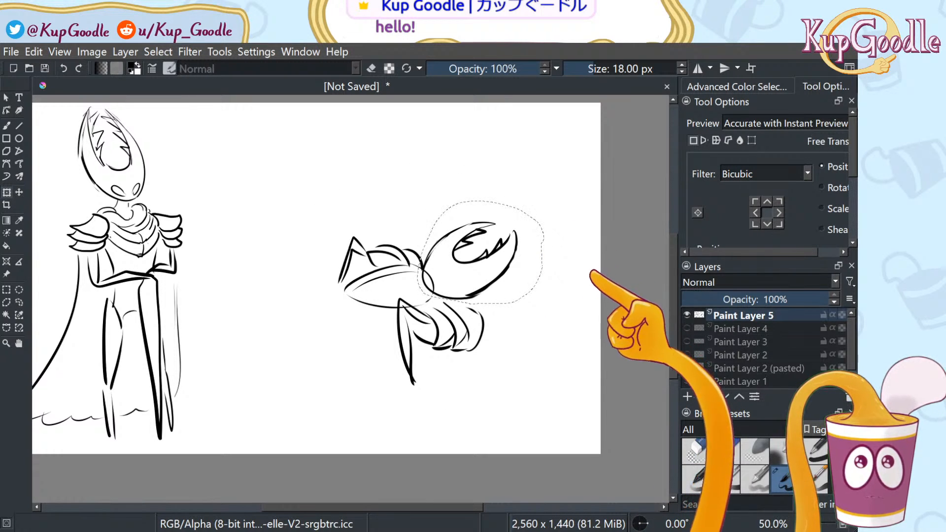
Clear the selection and extend the lower leg below the claw into a pointed tip
{"action": "left_click", "coordinate": [20, 302]}
{"action": "left_click", "coordinate": [193, 272]}
{"action": "key", "text": "b"}
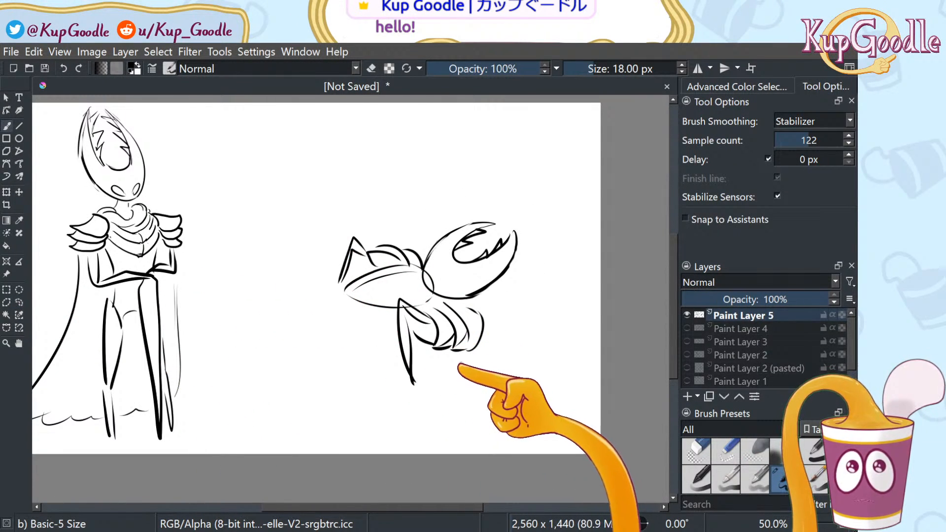
{"action": "left_click_drag", "start_coordinate": [452, 359], "coordinate": [521, 394]}
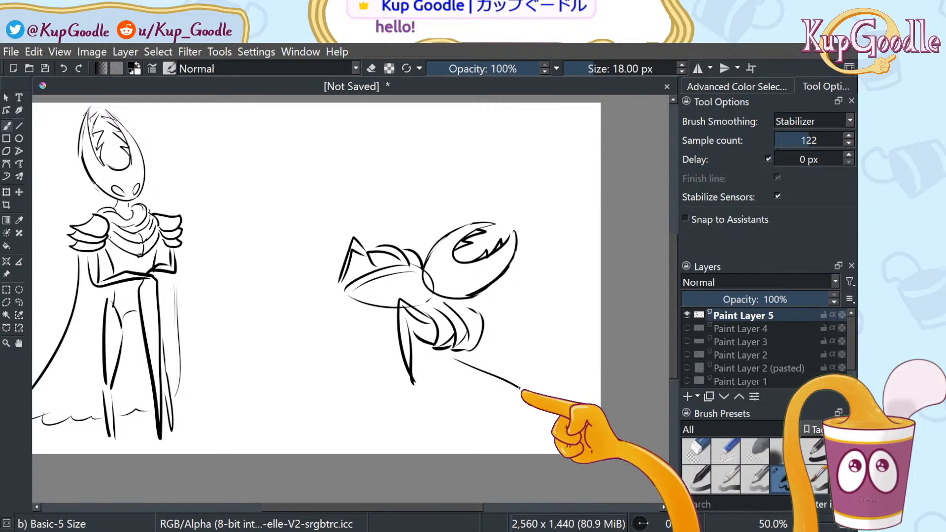
{"action": "left_click_drag", "start_coordinate": [464, 353], "coordinate": [548, 407]}
{"action": "left_click_drag", "start_coordinate": [504, 376], "coordinate": [557, 409]}
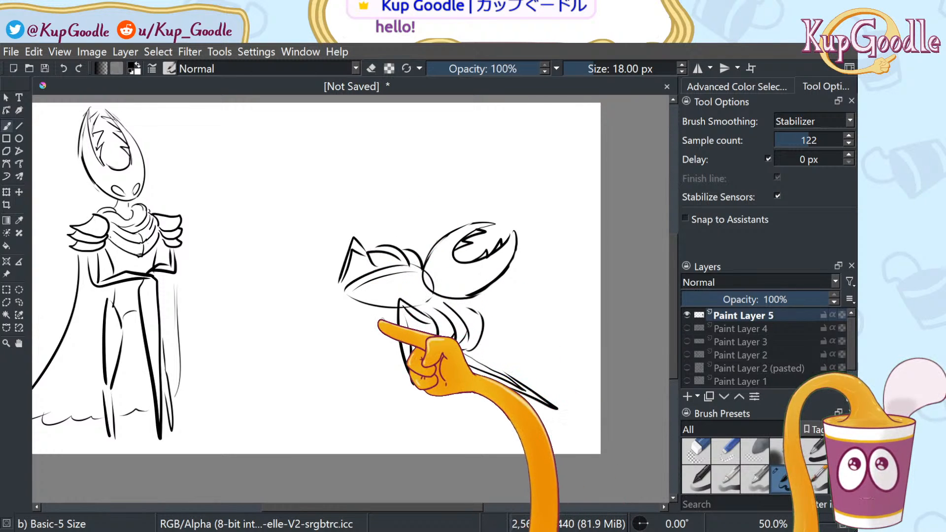
Sweep the cloak's flowing outline leftward across the ground with a rippled left edge
{"action": "mouse_move", "coordinate": [392, 323]}
{"action": "left_mouse_down"}
{"action": "mouse_move", "coordinate": [340, 350]}
{"action": "mouse_move", "coordinate": [288, 410]}
{"action": "left_mouse_up"}
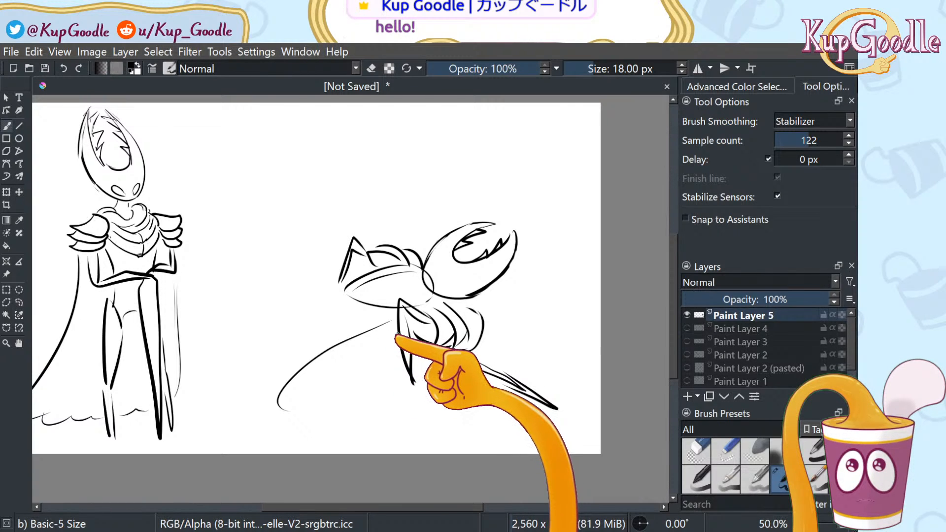
{"action": "mouse_move", "coordinate": [397, 335]}
{"action": "left_mouse_down"}
{"action": "mouse_move", "coordinate": [379, 365]}
{"action": "mouse_move", "coordinate": [400, 394]}
{"action": "mouse_move", "coordinate": [473, 424]}
{"action": "mouse_move", "coordinate": [467, 436]}
{"action": "mouse_move", "coordinate": [338, 446]}
{"action": "left_mouse_up"}
{"action": "mouse_move", "coordinate": [345, 286]}
{"action": "left_mouse_down"}
{"action": "mouse_move", "coordinate": [259, 311]}
{"action": "mouse_move", "coordinate": [230, 345]}
{"action": "left_mouse_up"}
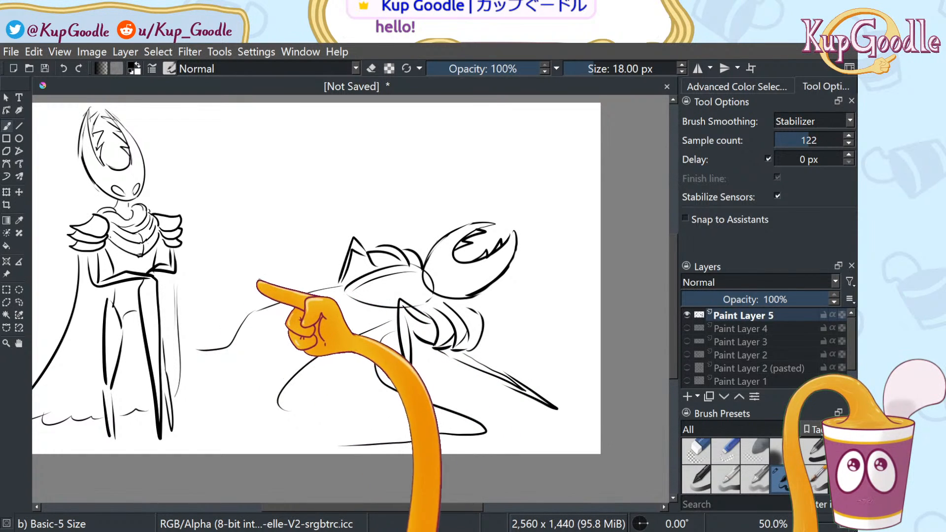
{"action": "key", "text": "ctrl+z"}
{"action": "mouse_move", "coordinate": [337, 284]}
{"action": "left_mouse_down"}
{"action": "mouse_move", "coordinate": [267, 319]}
{"action": "mouse_move", "coordinate": [236, 385]}
{"action": "mouse_move", "coordinate": [206, 408]}
{"action": "mouse_move", "coordinate": [305, 446]}
{"action": "mouse_move", "coordinate": [364, 443]}
{"action": "left_mouse_up"}
{"action": "mouse_move", "coordinate": [260, 339]}
{"action": "left_mouse_down"}
{"action": "mouse_move", "coordinate": [216, 347]}
{"action": "mouse_move", "coordinate": [234, 385]}
{"action": "mouse_move", "coordinate": [251, 372]}
{"action": "mouse_move", "coordinate": [228, 369]}
{"action": "mouse_move", "coordinate": [249, 378]}
{"action": "left_mouse_up"}
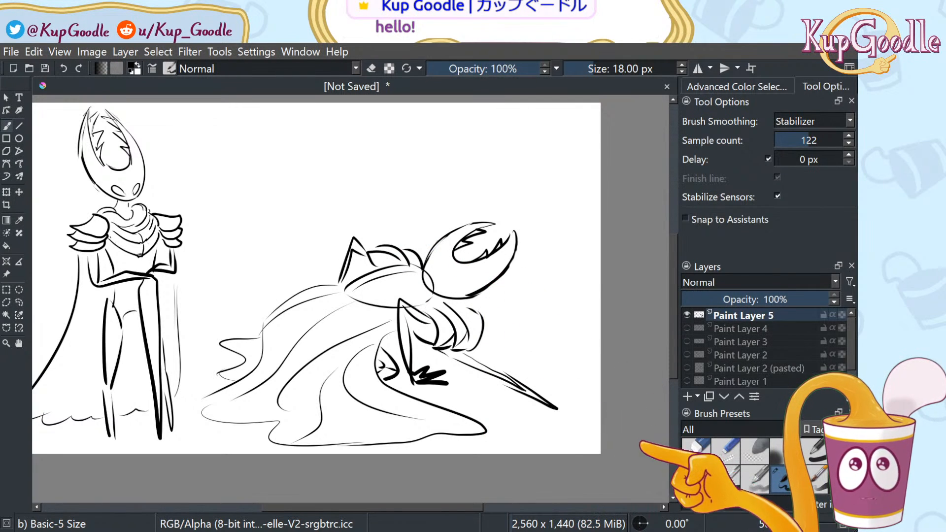
Lasso the Hornet's head, rotate it about ten degrees clockwise and nudge it down
{"action": "left_click", "coordinate": [695, 451]}
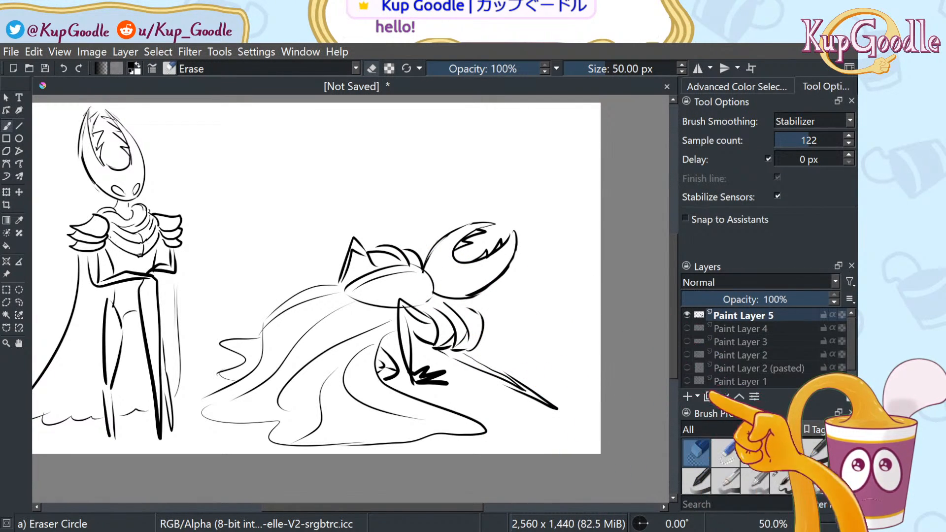
{"action": "left_click", "coordinate": [782, 480]}
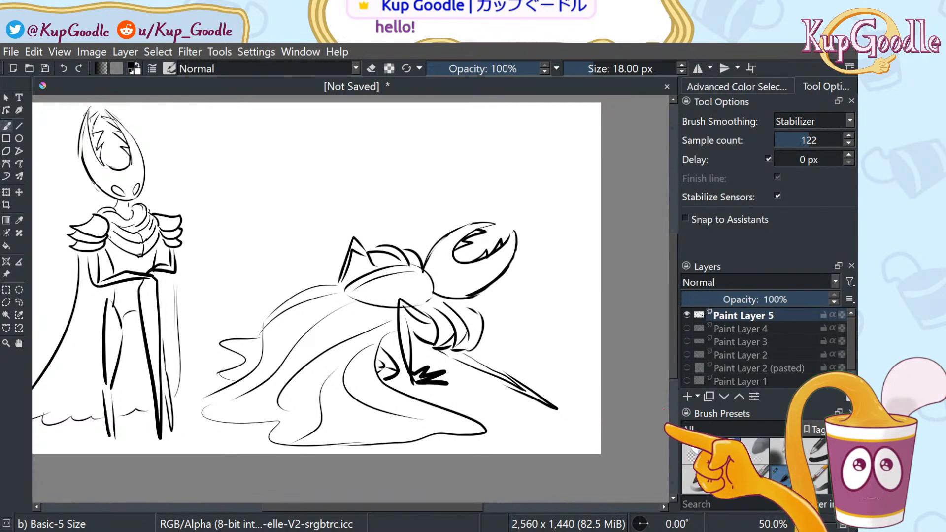
{"action": "left_click", "coordinate": [696, 451]}
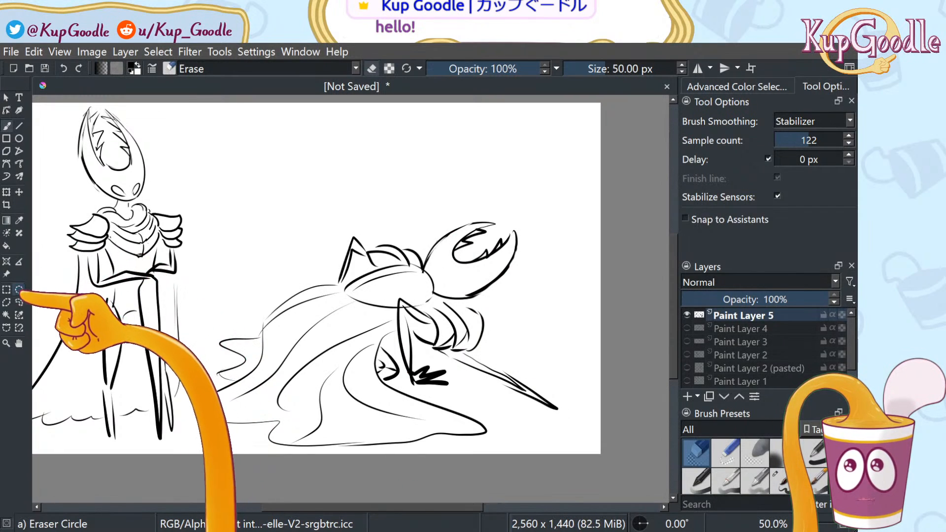
{"action": "left_click", "coordinate": [19, 302]}
{"action": "mouse_move", "coordinate": [440, 217]}
{"action": "left_mouse_down"}
{"action": "mouse_move", "coordinate": [422, 257]}
{"action": "mouse_move", "coordinate": [433, 291]}
{"action": "mouse_move", "coordinate": [485, 302]}
{"action": "mouse_move", "coordinate": [535, 266]}
{"action": "mouse_move", "coordinate": [441, 214]}
{"action": "left_mouse_up"}
{"action": "left_click", "coordinate": [19, 192]}
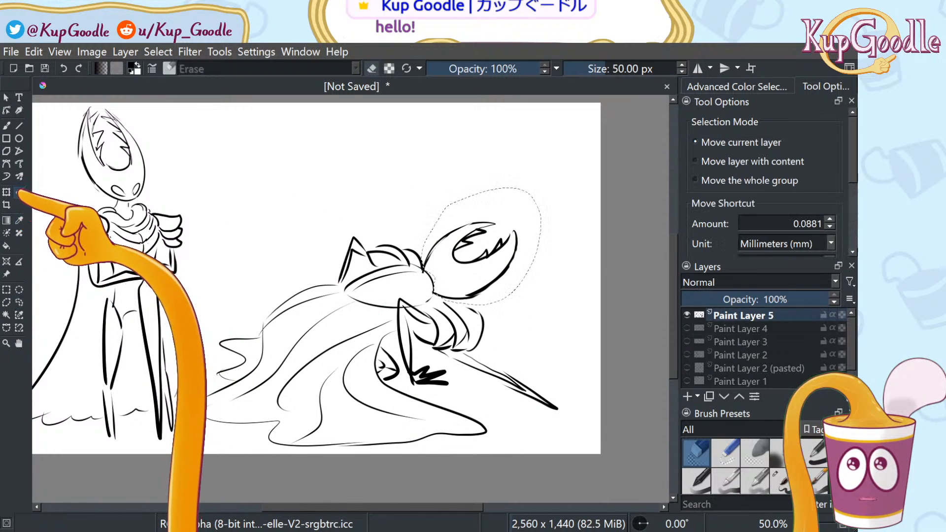
{"action": "left_click", "coordinate": [6, 192]}
{"action": "left_click_drag", "start_coordinate": [557, 186], "coordinate": [569, 199]}
{"action": "mouse_move", "coordinate": [520, 233]}
{"action": "left_mouse_down"}
{"action": "mouse_move", "coordinate": [514, 252]}
{"action": "mouse_move", "coordinate": [521, 246]}
{"action": "left_mouse_up"}
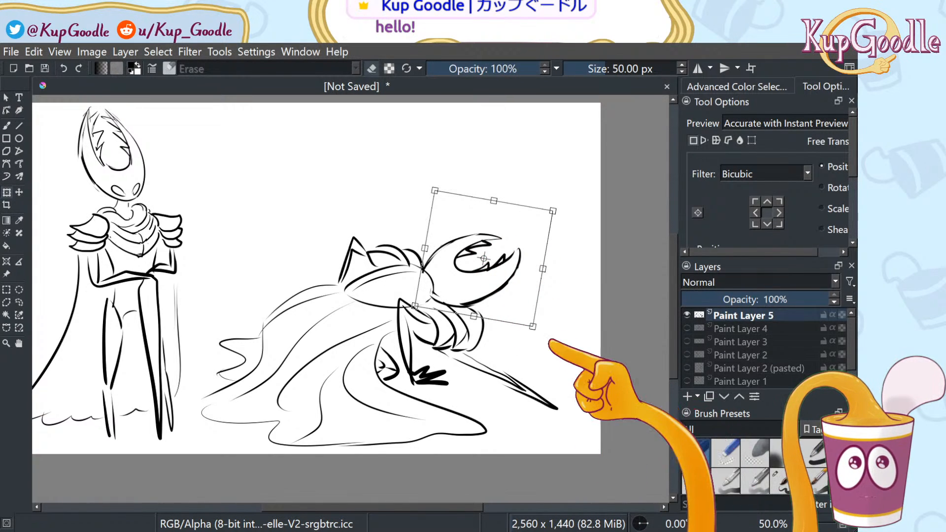
{"action": "key", "text": "j"}
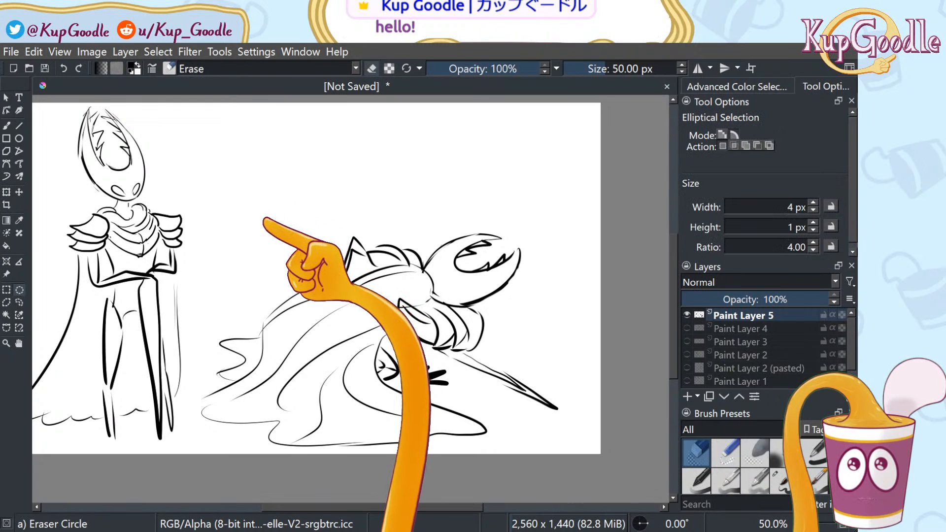
Deselect and erase the leg lines under the body and the pointed lines left of the hair
{"action": "left_click", "coordinate": [258, 230]}
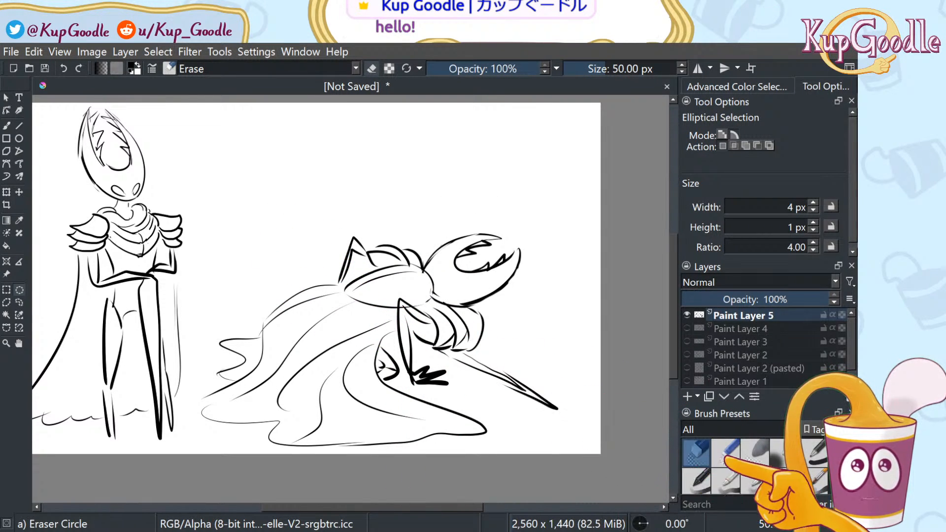
{"action": "key", "text": "b"}
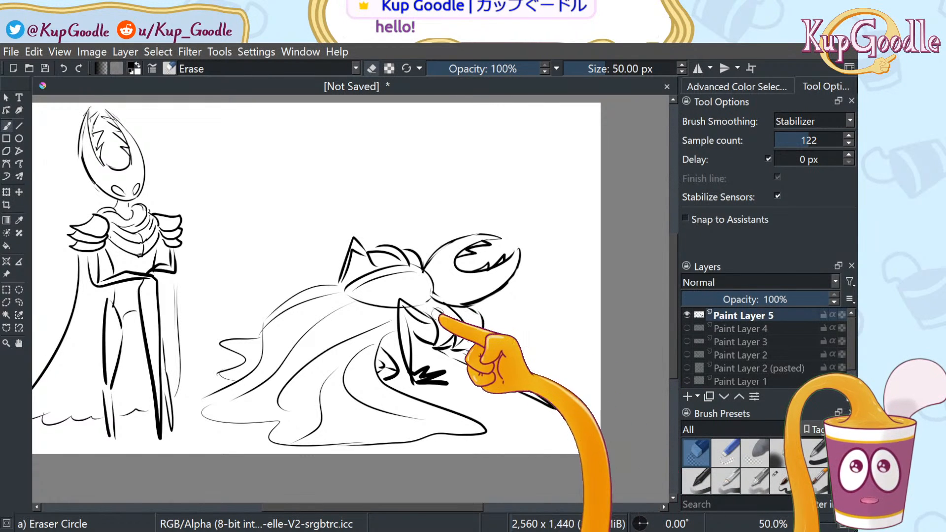
{"action": "mouse_move", "coordinate": [409, 301]}
{"action": "left_mouse_down"}
{"action": "mouse_move", "coordinate": [401, 318]}
{"action": "mouse_move", "coordinate": [417, 323]}
{"action": "mouse_move", "coordinate": [400, 330]}
{"action": "mouse_move", "coordinate": [415, 328]}
{"action": "left_mouse_up"}
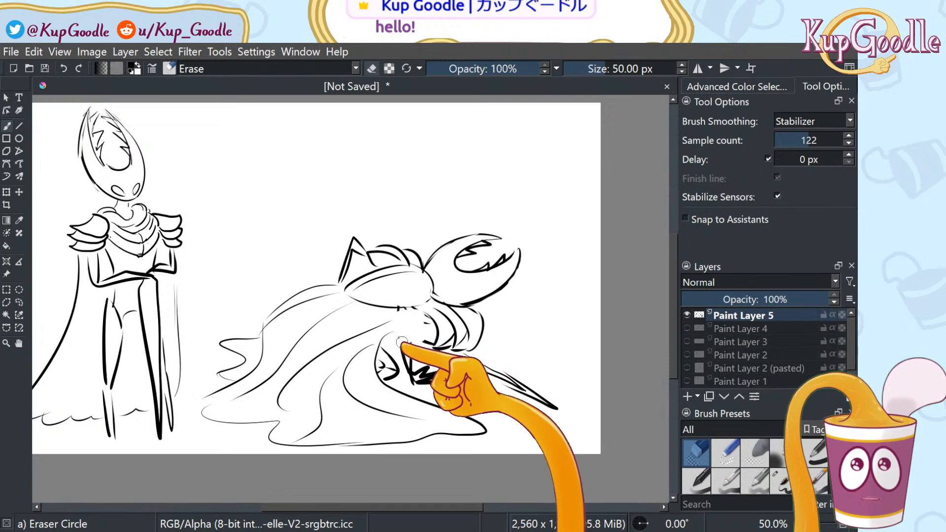
{"action": "left_click_drag", "start_coordinate": [350, 245], "coordinate": [371, 255]}
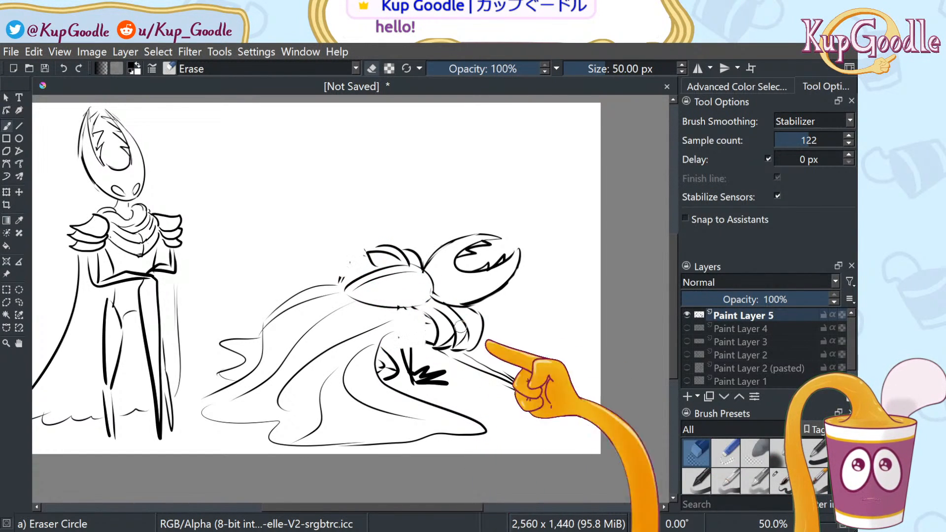
Ink a short stroke above the hand and new hair strands left of the tuft
{"action": "key", "text": "slash"}
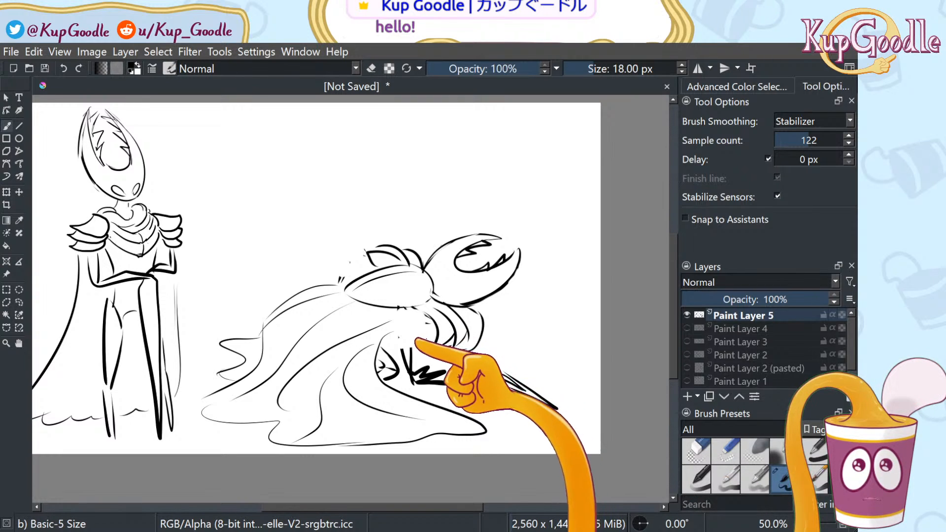
{"action": "left_click_drag", "start_coordinate": [411, 345], "coordinate": [410, 328]}
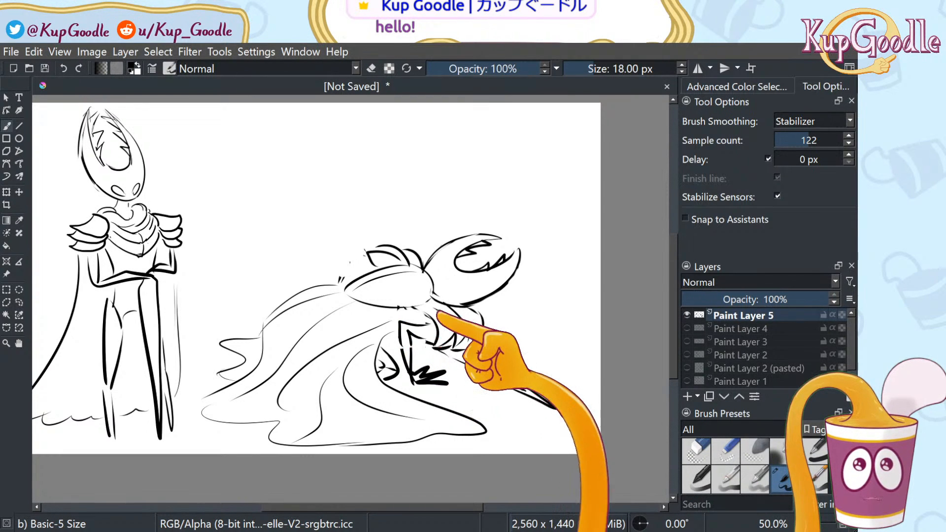
{"action": "left_click_drag", "start_coordinate": [369, 263], "coordinate": [344, 261]}
{"action": "mouse_move", "coordinate": [345, 262]}
{"action": "left_mouse_down"}
{"action": "mouse_move", "coordinate": [337, 283]}
{"action": "mouse_move", "coordinate": [368, 272]}
{"action": "mouse_move", "coordinate": [342, 272]}
{"action": "left_mouse_up"}
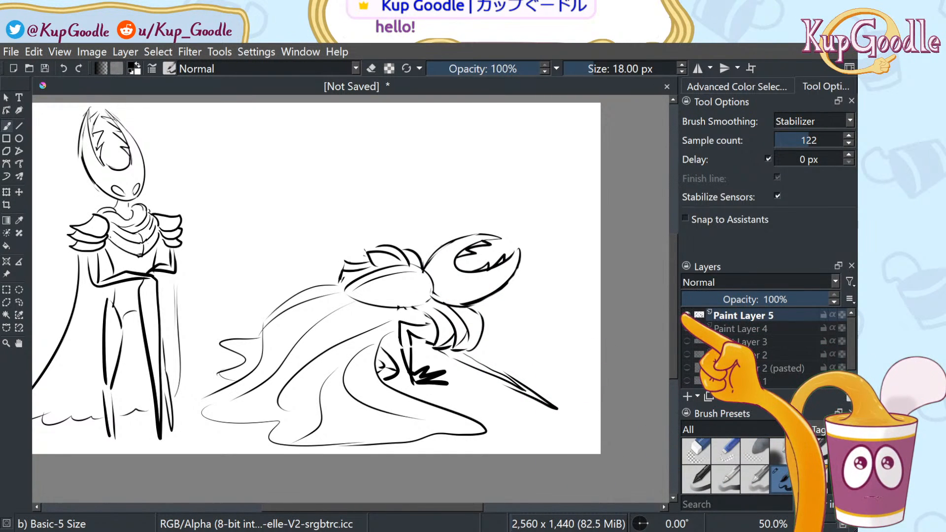
Add a new empty Paint Layer 6 and turn off Paint Layer 5's visibility
{"action": "left_click", "coordinate": [687, 396]}
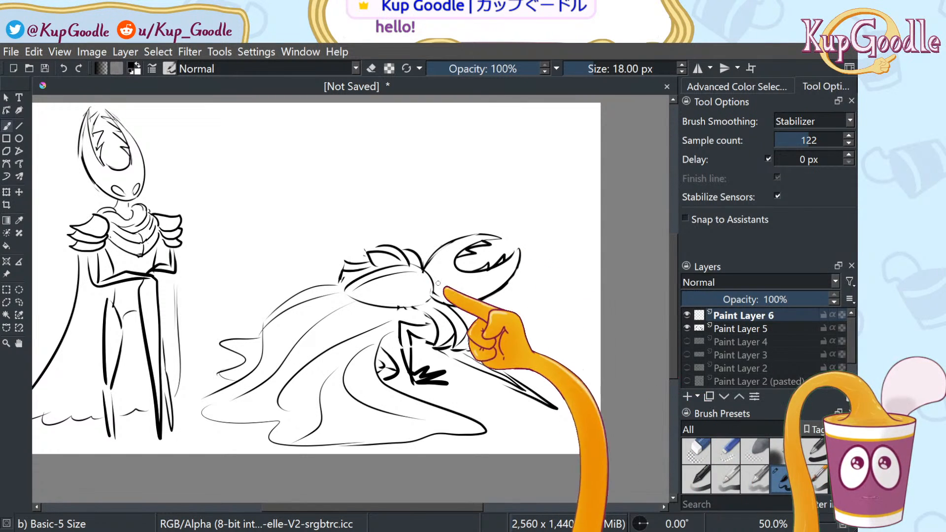
{"action": "left_click", "coordinate": [687, 328]}
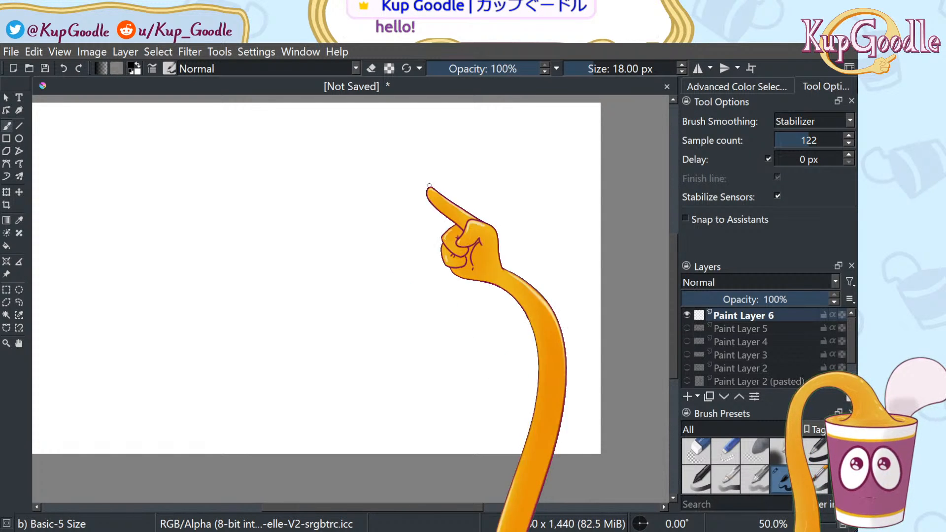
Draw the canopy's central V notch and wavy branches sweeping right and up to the top
{"action": "mouse_move", "coordinate": [286, 207]}
{"action": "left_mouse_down"}
{"action": "mouse_move", "coordinate": [316, 243]}
{"action": "mouse_move", "coordinate": [319, 233]}
{"action": "left_mouse_up"}
{"action": "key", "text": "ctrl+z"}
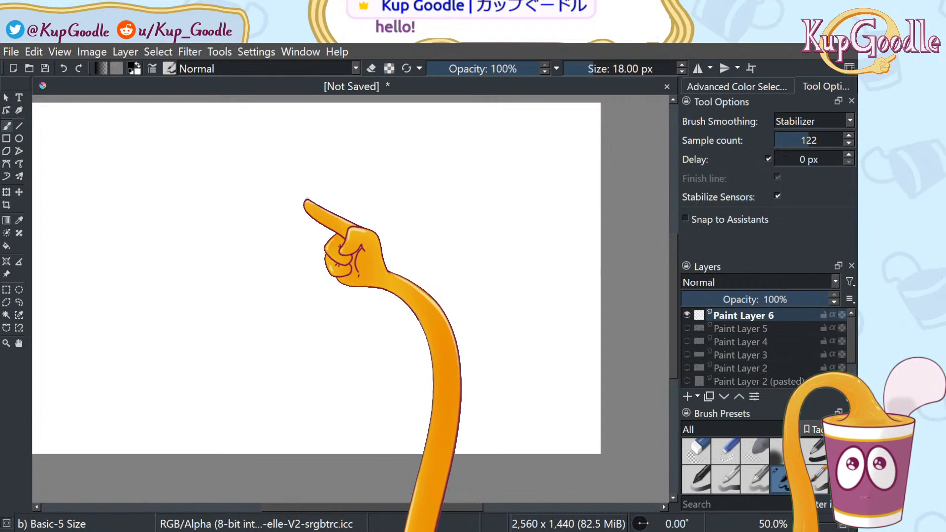
{"action": "mouse_move", "coordinate": [309, 172]}
{"action": "left_mouse_down"}
{"action": "mouse_move", "coordinate": [326, 202]}
{"action": "mouse_move", "coordinate": [348, 175]}
{"action": "left_mouse_up"}
{"action": "key", "text": "ctrl+z"}
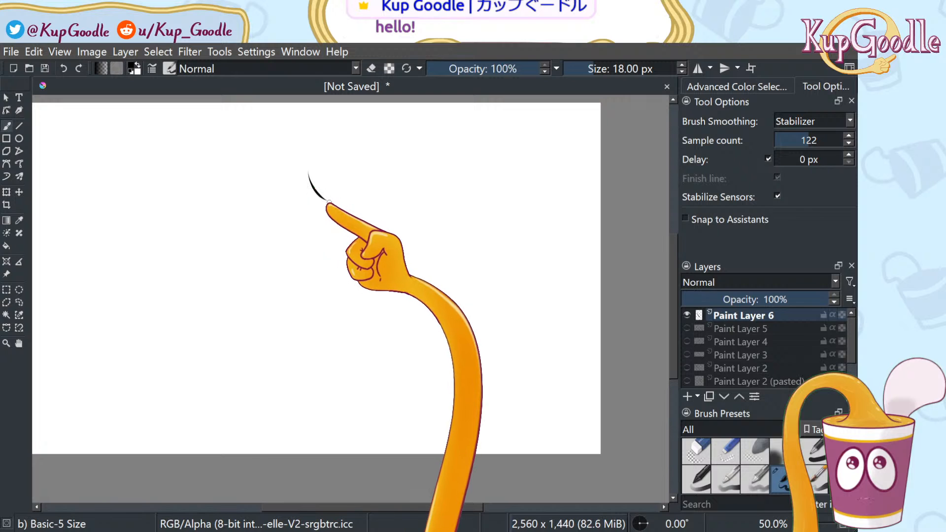
{"action": "left_click_drag", "start_coordinate": [328, 199], "coordinate": [348, 175]}
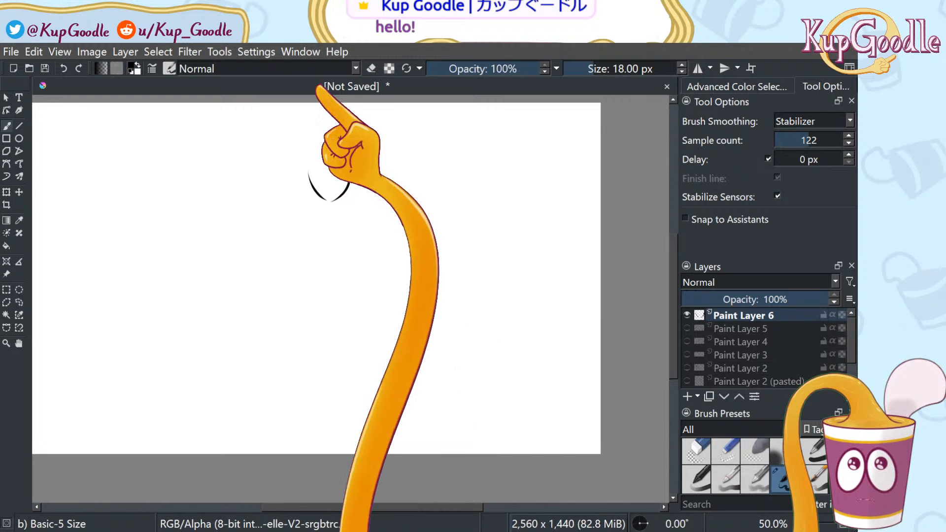
{"action": "mouse_move", "coordinate": [349, 170]}
{"action": "left_mouse_down"}
{"action": "mouse_move", "coordinate": [410, 150]}
{"action": "mouse_move", "coordinate": [536, 206]}
{"action": "left_mouse_up"}
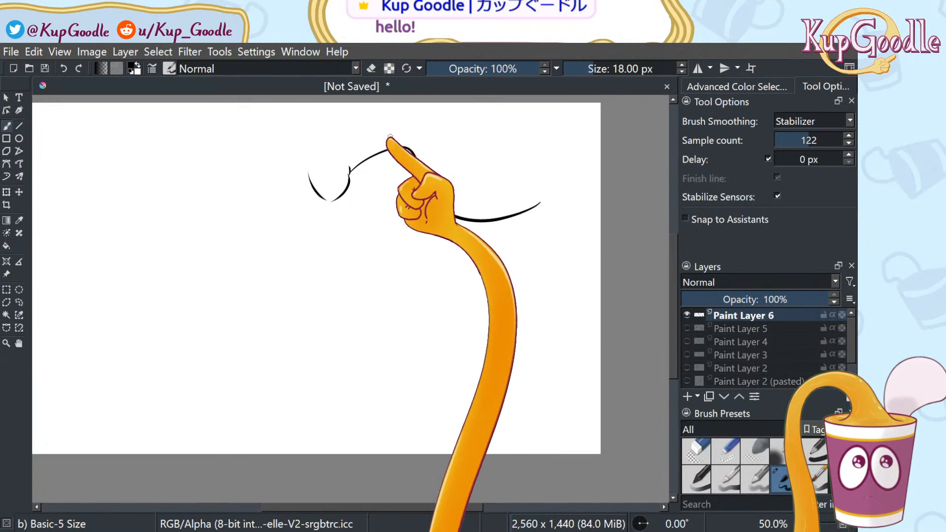
{"action": "mouse_move", "coordinate": [356, 143]}
{"action": "left_mouse_down"}
{"action": "mouse_move", "coordinate": [403, 126]}
{"action": "mouse_move", "coordinate": [546, 170]}
{"action": "left_mouse_up"}
{"action": "mouse_move", "coordinate": [447, 146]}
{"action": "left_mouse_down"}
{"action": "mouse_move", "coordinate": [528, 127]}
{"action": "mouse_move", "coordinate": [555, 106]}
{"action": "left_mouse_up"}
{"action": "mouse_move", "coordinate": [426, 126]}
{"action": "left_mouse_down"}
{"action": "mouse_move", "coordinate": [505, 85]}
{"action": "mouse_move", "coordinate": [516, 62]}
{"action": "left_mouse_up"}
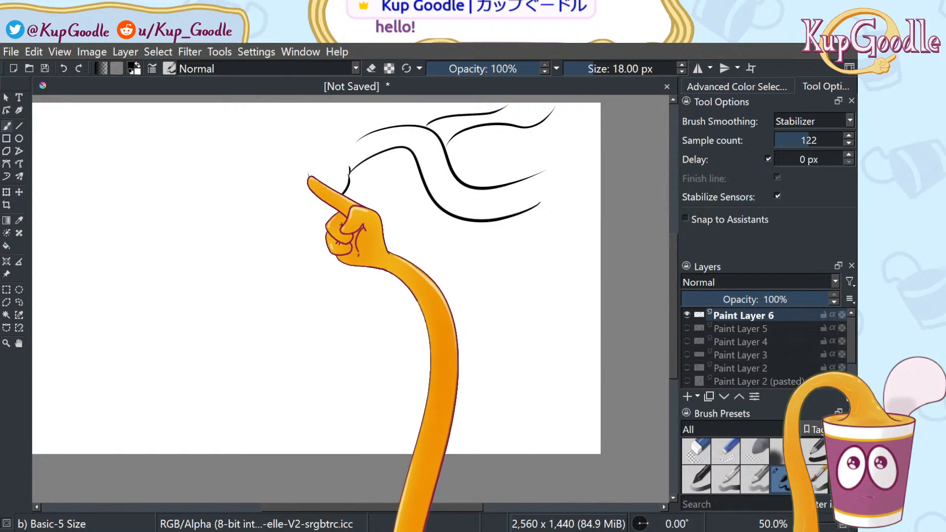
Add long curling branches extending left, redrawing the ones that came out wrong
{"action": "left_click_drag", "start_coordinate": [311, 174], "coordinate": [199, 157]}
{"action": "key", "text": "ctrl+z"}
{"action": "mouse_move", "coordinate": [309, 174]}
{"action": "left_mouse_down"}
{"action": "mouse_move", "coordinate": [252, 209]}
{"action": "mouse_move", "coordinate": [265, 153]}
{"action": "mouse_move", "coordinate": [217, 197]}
{"action": "mouse_move", "coordinate": [309, 144]}
{"action": "left_mouse_up"}
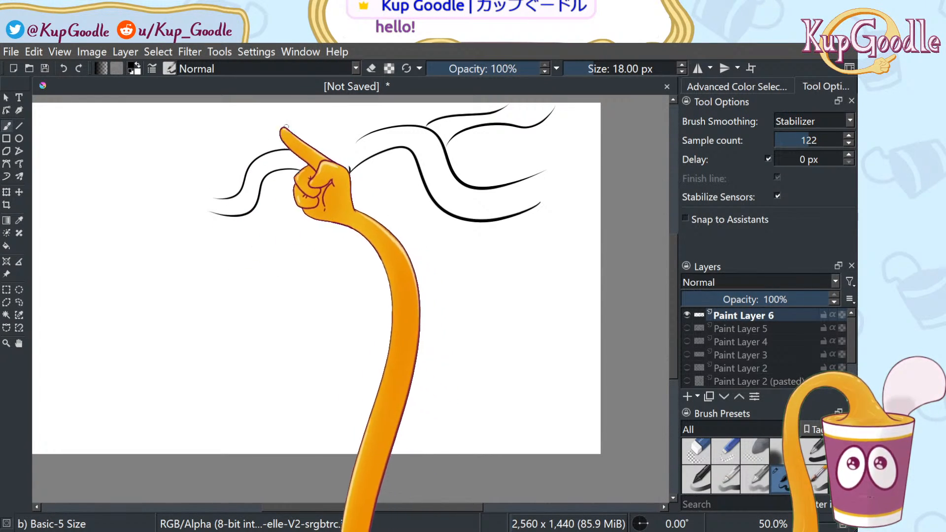
{"action": "mouse_move", "coordinate": [269, 132]}
{"action": "left_mouse_down"}
{"action": "mouse_move", "coordinate": [207, 155]}
{"action": "mouse_move", "coordinate": [132, 144]}
{"action": "mouse_move", "coordinate": [115, 105]}
{"action": "left_mouse_up"}
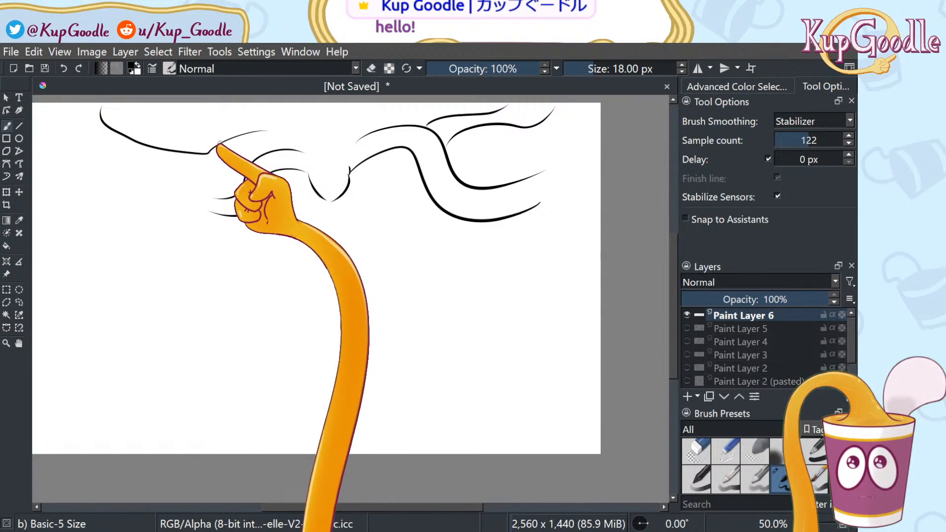
{"action": "key", "text": "ctrl+z"}
{"action": "mouse_move", "coordinate": [251, 127]}
{"action": "left_mouse_down"}
{"action": "mouse_move", "coordinate": [183, 152]}
{"action": "mouse_move", "coordinate": [89, 115]}
{"action": "left_mouse_up"}
{"action": "mouse_move", "coordinate": [246, 148]}
{"action": "left_mouse_down"}
{"action": "mouse_move", "coordinate": [228, 159]}
{"action": "mouse_move", "coordinate": [120, 160]}
{"action": "mouse_move", "coordinate": [33, 202]}
{"action": "left_mouse_up"}
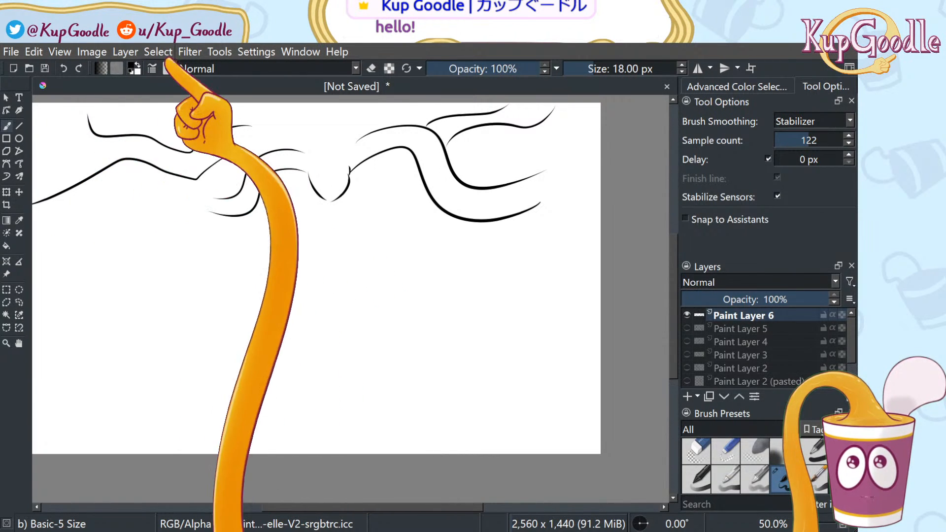
{"action": "mouse_move", "coordinate": [97, 156]}
{"action": "left_mouse_down"}
{"action": "mouse_move", "coordinate": [33, 185]}
{"action": "mouse_move", "coordinate": [72, 142]}
{"action": "mouse_move", "coordinate": [64, 107]}
{"action": "left_mouse_up"}
{"action": "mouse_move", "coordinate": [120, 132]}
{"action": "left_mouse_down"}
{"action": "mouse_move", "coordinate": [146, 103]}
{"action": "mouse_move", "coordinate": [168, 119]}
{"action": "mouse_move", "coordinate": [170, 103]}
{"action": "mouse_move", "coordinate": [271, 124]}
{"action": "mouse_move", "coordinate": [274, 155]}
{"action": "left_mouse_up"}
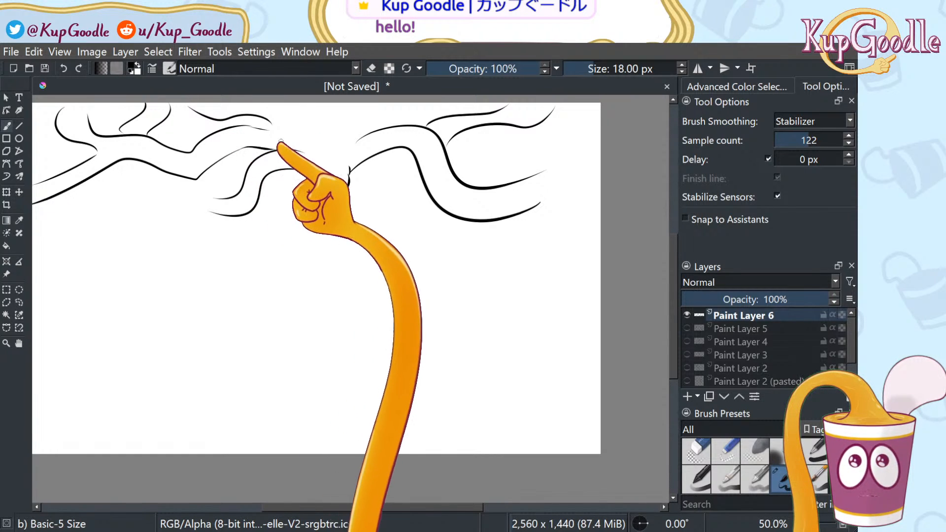
Add a few more thin branches at the canopy top, the left and the upper right
{"action": "mouse_move", "coordinate": [299, 120]}
{"action": "left_mouse_down"}
{"action": "mouse_move", "coordinate": [266, 103]}
{"action": "mouse_move", "coordinate": [366, 114]}
{"action": "mouse_move", "coordinate": [438, 106]}
{"action": "left_mouse_up"}
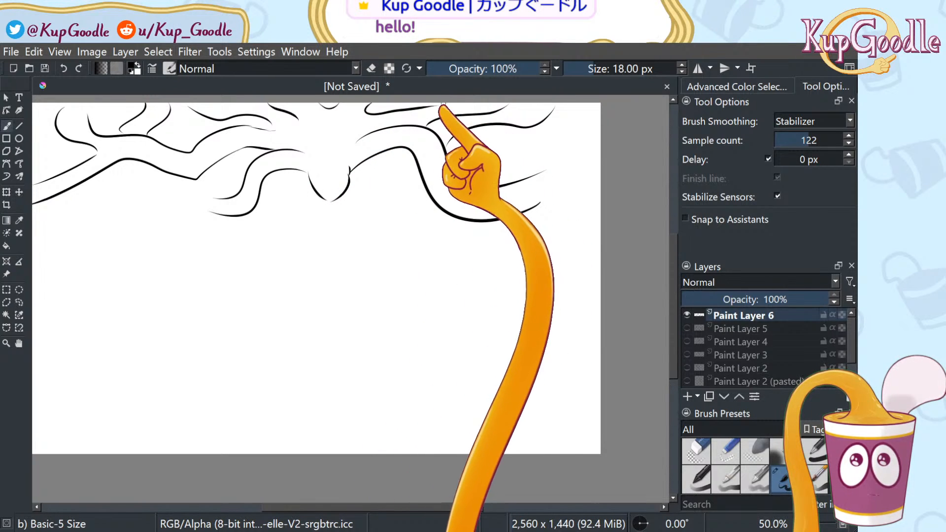
{"action": "key", "text": "ctrl+z"}
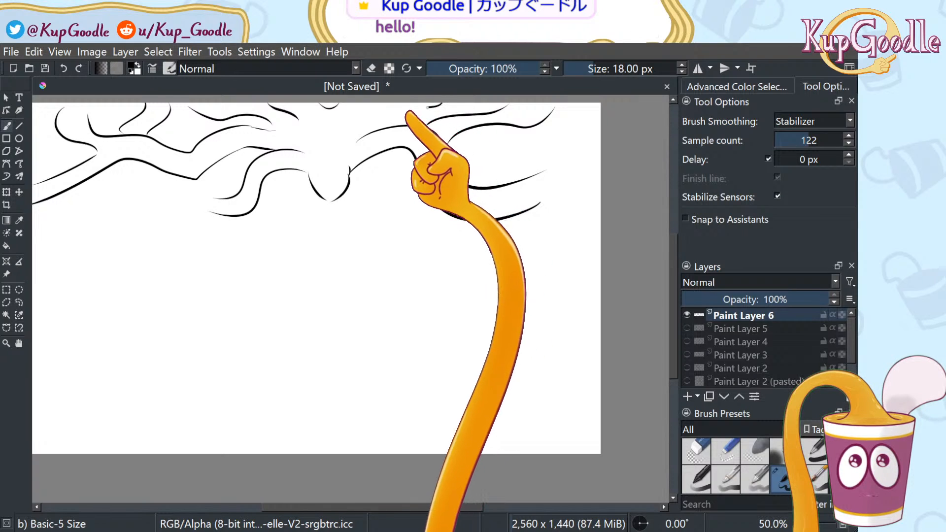
{"action": "key", "text": "ctrl+shift+z"}
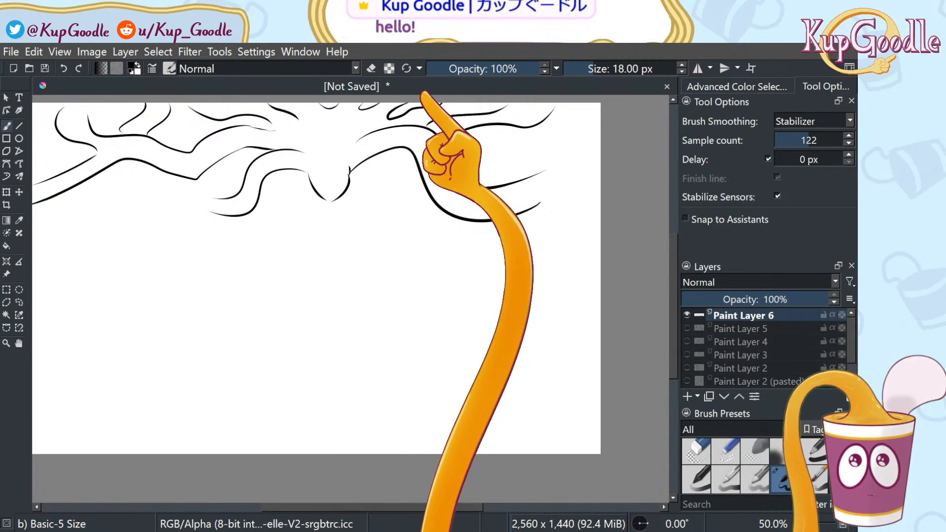
{"action": "key", "text": "ctrl+z"}
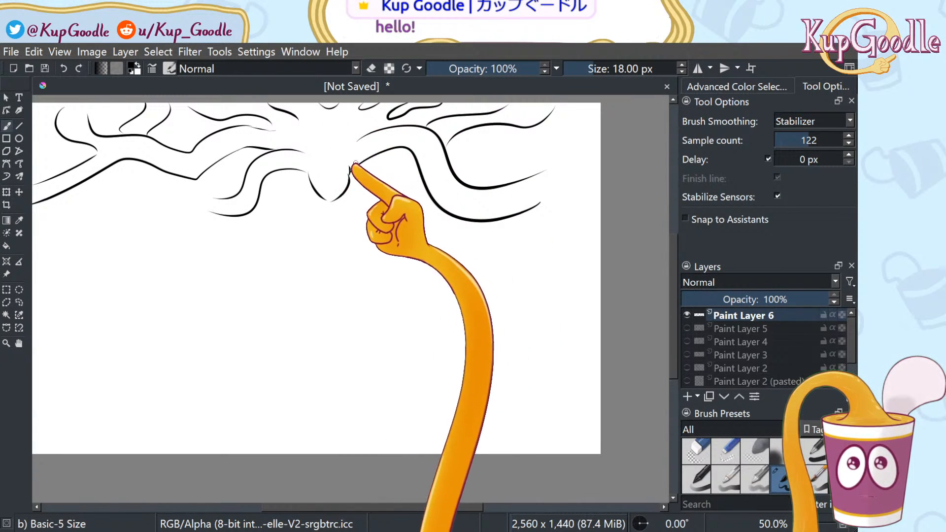
{"action": "mouse_move", "coordinate": [216, 199]}
{"action": "left_mouse_down"}
{"action": "mouse_move", "coordinate": [127, 210]}
{"action": "mouse_move", "coordinate": [156, 216]}
{"action": "mouse_move", "coordinate": [133, 229]}
{"action": "left_mouse_up"}
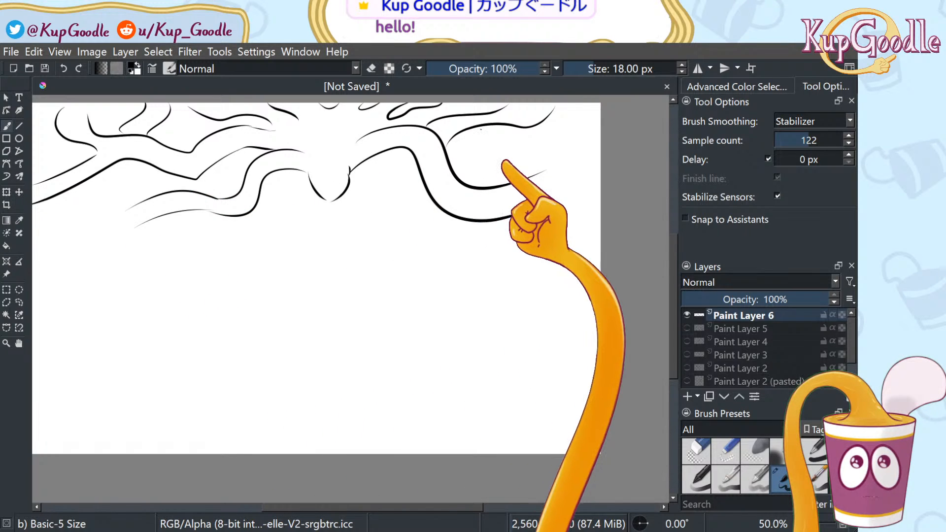
{"action": "left_click_drag", "start_coordinate": [481, 130], "coordinate": [589, 120]}
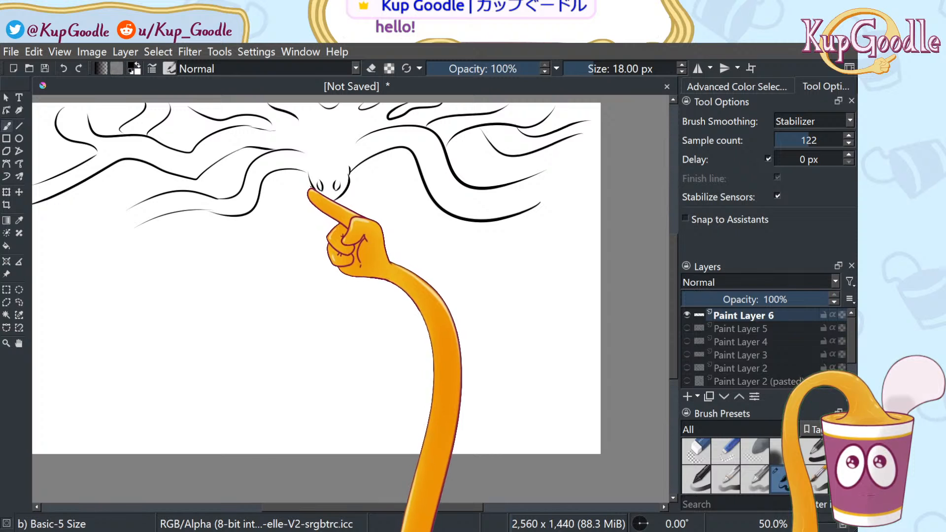
Ink the hanging trunk's two edges, a thin inner line and the rounded bulb at its end
{"action": "left_click_drag", "start_coordinate": [311, 198], "coordinate": [327, 297]}
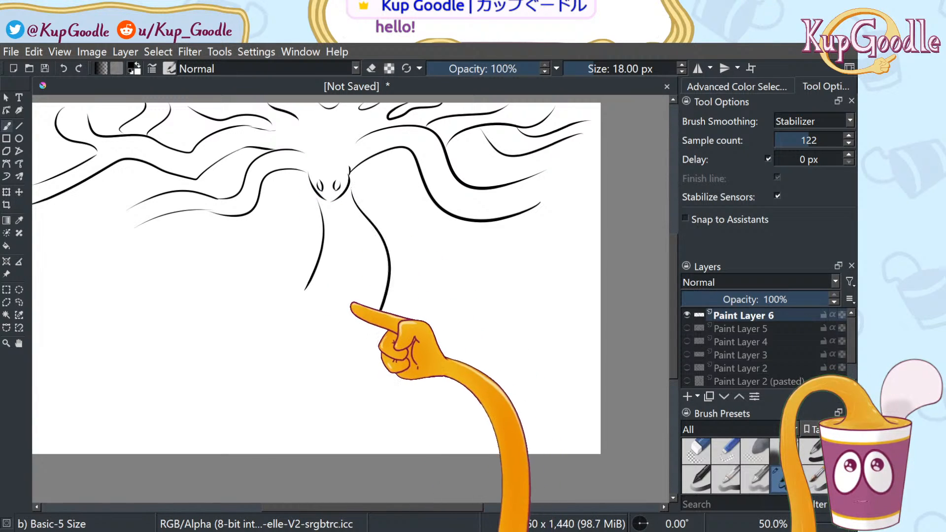
{"action": "mouse_move", "coordinate": [351, 190]}
{"action": "left_mouse_down"}
{"action": "mouse_move", "coordinate": [377, 227]}
{"action": "mouse_move", "coordinate": [382, 311]}
{"action": "left_mouse_up"}
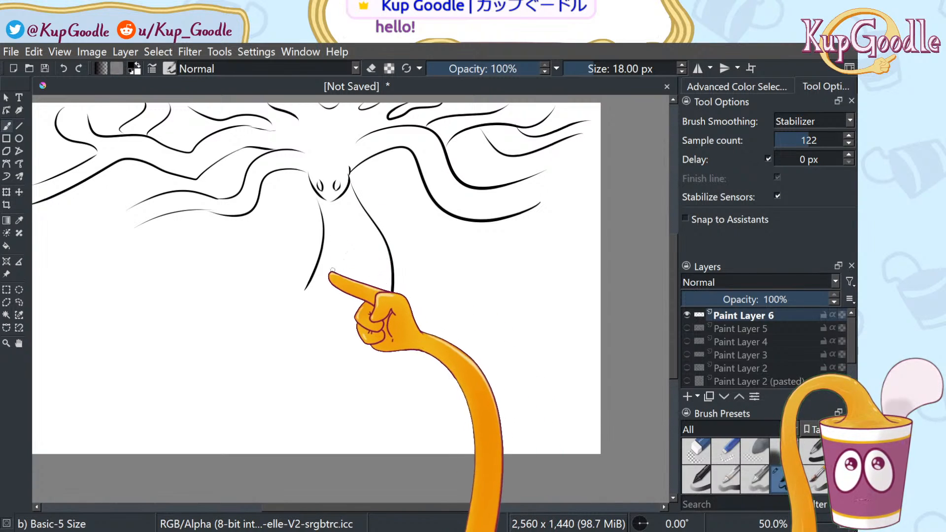
{"action": "mouse_move", "coordinate": [320, 250]}
{"action": "left_mouse_down"}
{"action": "mouse_move", "coordinate": [304, 275]}
{"action": "mouse_move", "coordinate": [301, 346]}
{"action": "mouse_move", "coordinate": [358, 352]}
{"action": "mouse_move", "coordinate": [301, 328]}
{"action": "mouse_move", "coordinate": [283, 371]}
{"action": "mouse_move", "coordinate": [331, 383]}
{"action": "left_mouse_up"}
{"action": "mouse_move", "coordinate": [298, 329]}
{"action": "left_mouse_down"}
{"action": "mouse_move", "coordinate": [362, 346]}
{"action": "mouse_move", "coordinate": [335, 395]}
{"action": "mouse_move", "coordinate": [364, 354]}
{"action": "mouse_move", "coordinate": [339, 384]}
{"action": "mouse_move", "coordinate": [292, 369]}
{"action": "left_mouse_up"}
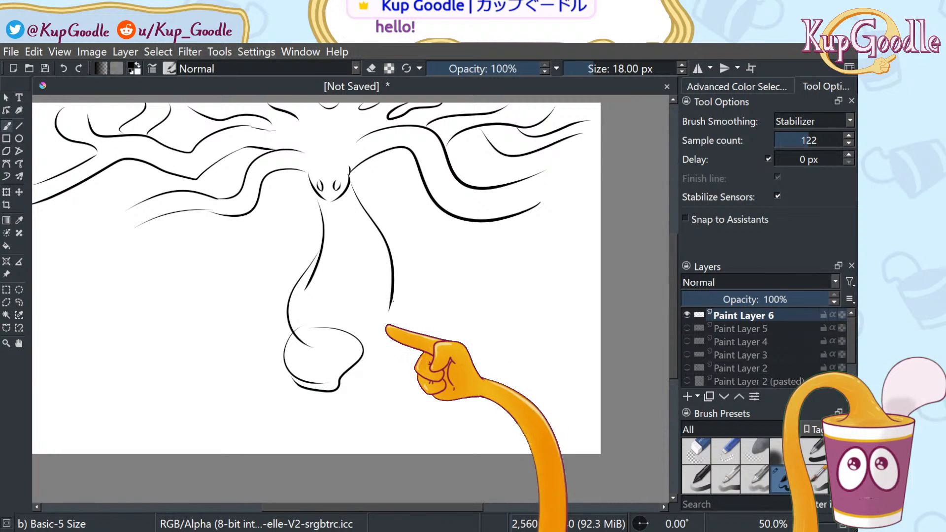
{"action": "left_click_drag", "start_coordinate": [393, 297], "coordinate": [363, 349]}
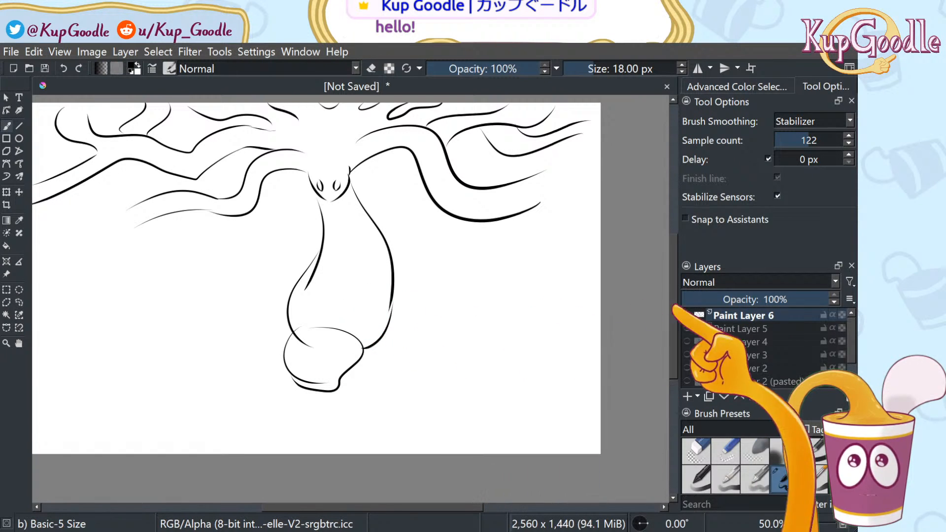
Erase the overlapping tail of the trunk's left line, then return to the inking brush
{"action": "left_click", "coordinate": [697, 450]}
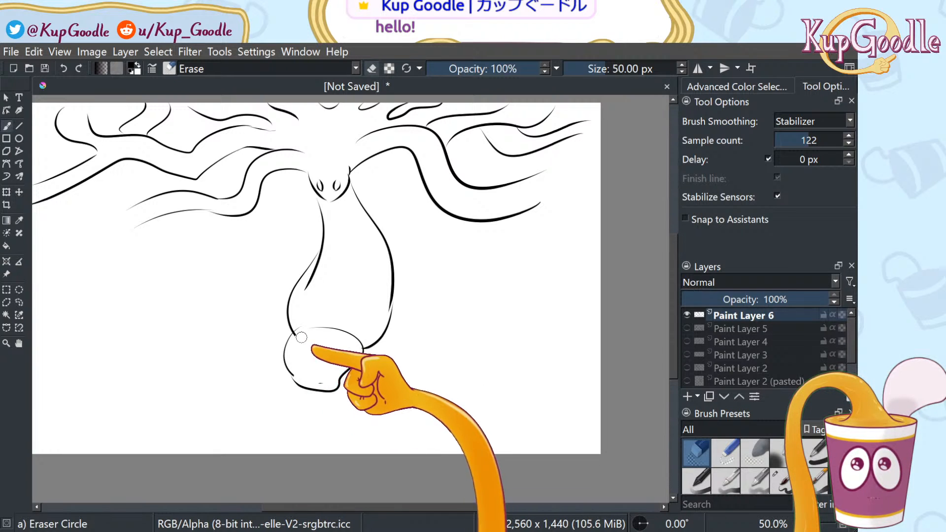
{"action": "mouse_move", "coordinate": [310, 286]}
{"action": "left_mouse_down"}
{"action": "mouse_move", "coordinate": [327, 257]}
{"action": "mouse_move", "coordinate": [306, 299]}
{"action": "left_mouse_up"}
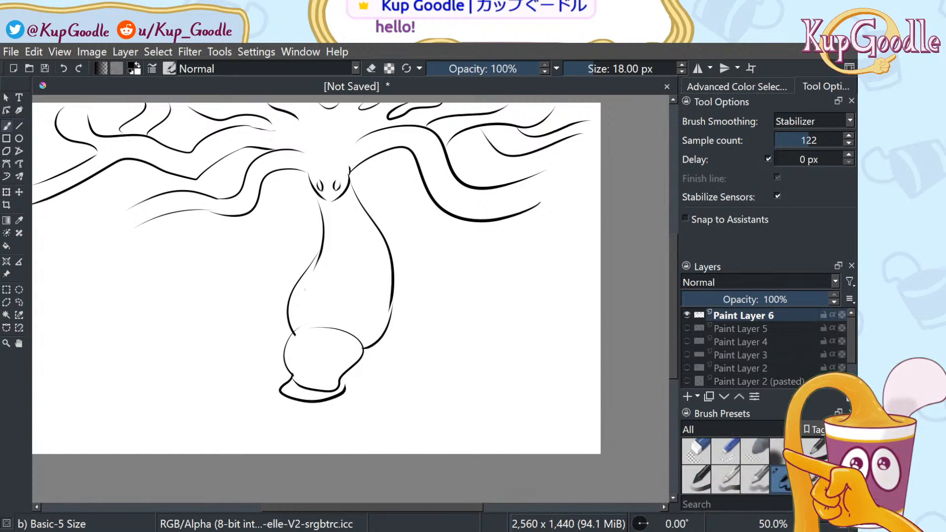
{"action": "left_click", "coordinate": [696, 451]}
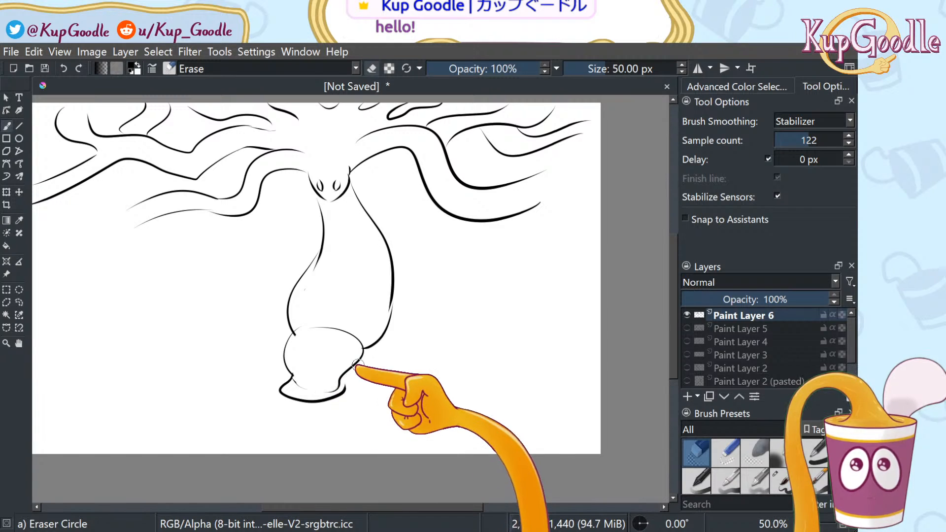
{"action": "key", "text": "slash"}
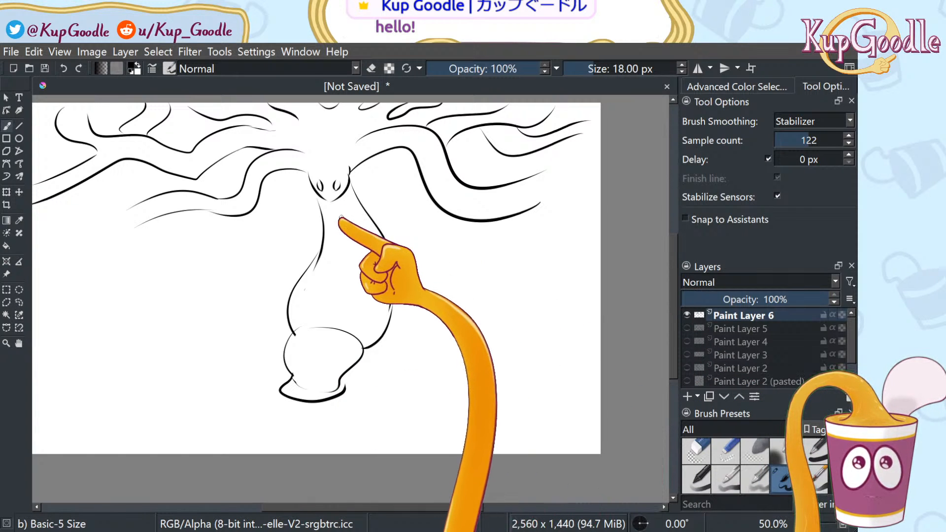
Draw five curved ring lines across the trunk, from its neck down to the lower part
{"action": "mouse_move", "coordinate": [324, 210]}
{"action": "left_mouse_down"}
{"action": "mouse_move", "coordinate": [371, 212]}
{"action": "mouse_move", "coordinate": [340, 236]}
{"action": "mouse_move", "coordinate": [389, 241]}
{"action": "left_mouse_up"}
{"action": "mouse_move", "coordinate": [320, 257]}
{"action": "left_mouse_down"}
{"action": "mouse_move", "coordinate": [354, 241]}
{"action": "mouse_move", "coordinate": [407, 271]}
{"action": "left_mouse_up"}
{"action": "mouse_move", "coordinate": [309, 282]}
{"action": "left_mouse_down"}
{"action": "mouse_move", "coordinate": [347, 277]}
{"action": "mouse_move", "coordinate": [390, 289]}
{"action": "left_mouse_up"}
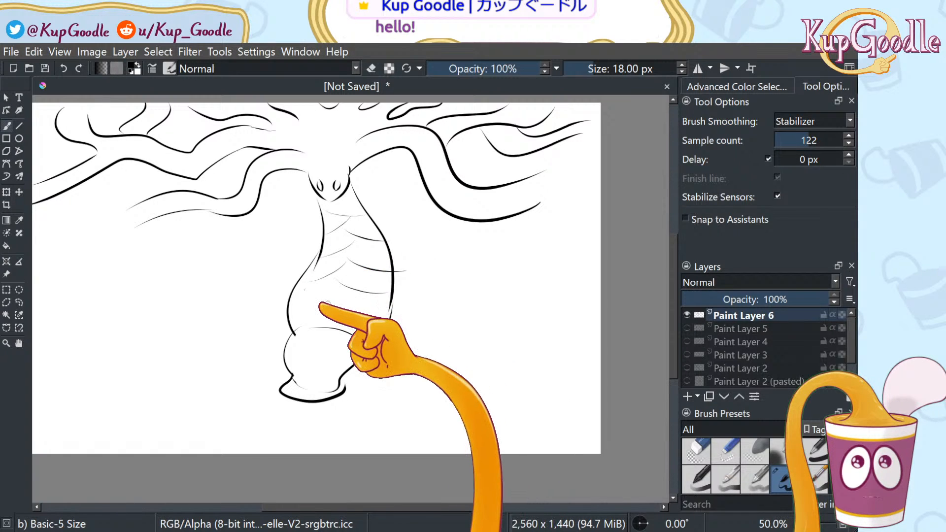
{"action": "left_click_drag", "start_coordinate": [293, 305], "coordinate": [337, 286]}
{"action": "left_click_drag", "start_coordinate": [316, 303], "coordinate": [351, 323]}
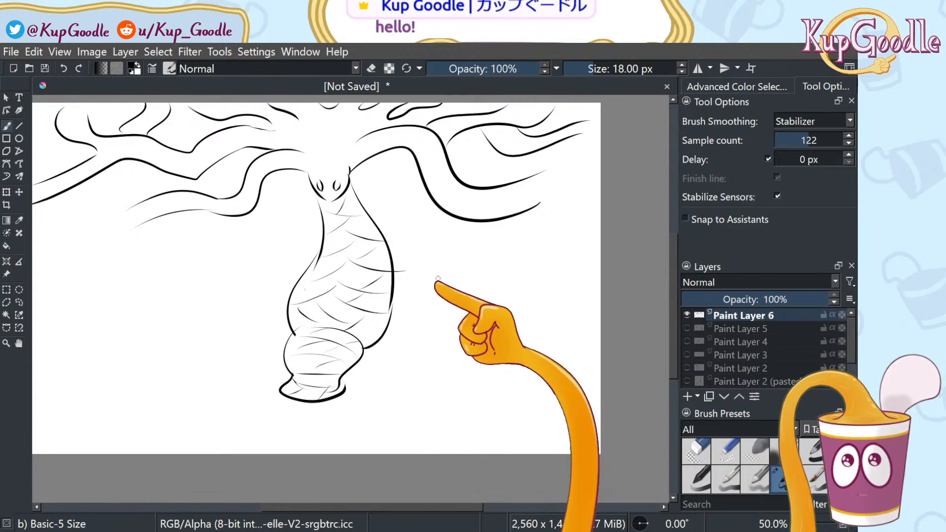
Draw two long branches right of the trunk with hanging strands and a hooked root
{"action": "mouse_move", "coordinate": [395, 292]}
{"action": "left_mouse_down"}
{"action": "mouse_move", "coordinate": [458, 319]}
{"action": "mouse_move", "coordinate": [585, 343]}
{"action": "left_mouse_up"}
{"action": "left_click_drag", "start_coordinate": [397, 312], "coordinate": [570, 365]}
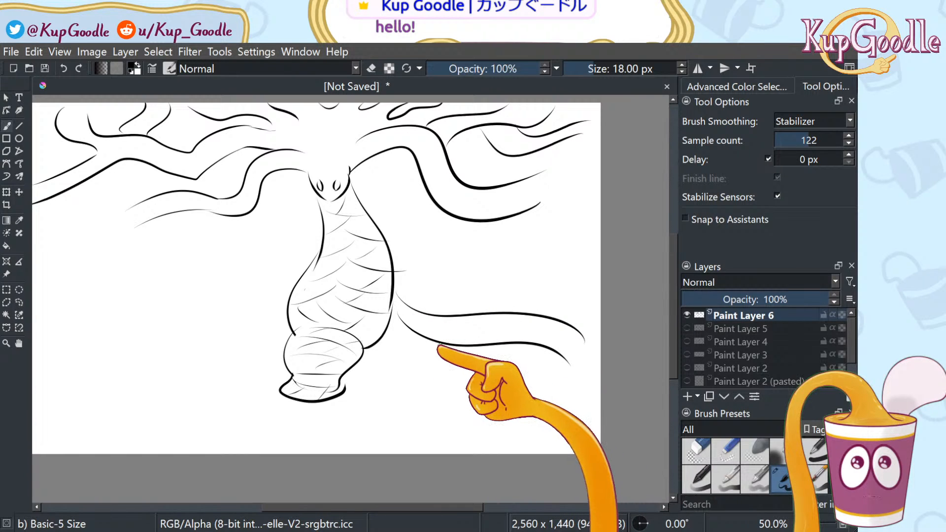
{"action": "left_click_drag", "start_coordinate": [444, 347], "coordinate": [459, 398]}
{"action": "left_click_drag", "start_coordinate": [480, 351], "coordinate": [481, 399]}
{"action": "left_click_drag", "start_coordinate": [512, 347], "coordinate": [538, 396]}
{"action": "left_click_drag", "start_coordinate": [542, 349], "coordinate": [560, 392]}
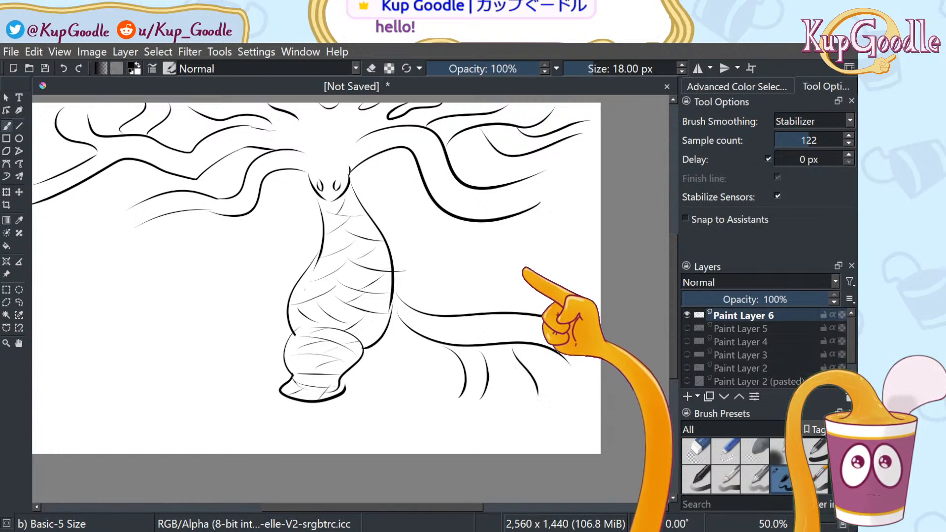
{"action": "left_click_drag", "start_coordinate": [560, 279], "coordinate": [600, 297]}
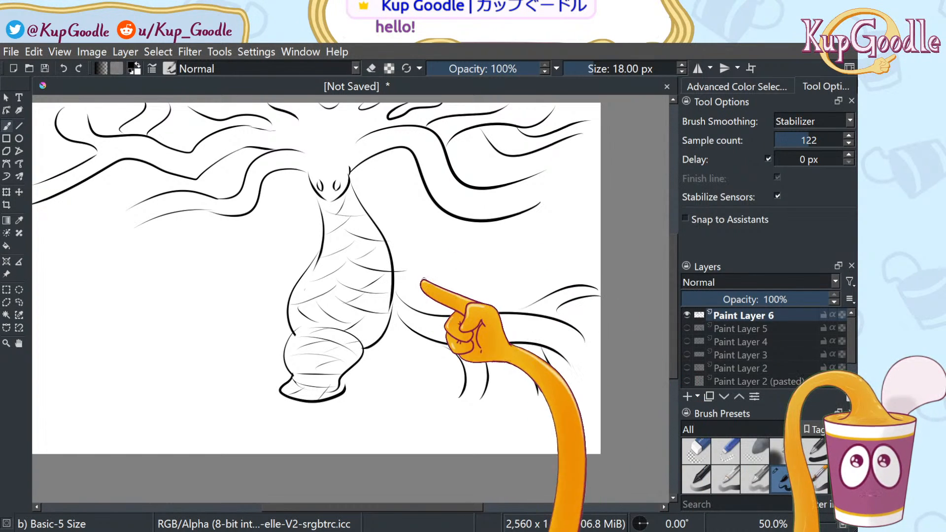
{"action": "mouse_move", "coordinate": [360, 367]}
{"action": "left_mouse_down"}
{"action": "mouse_move", "coordinate": [398, 371]}
{"action": "mouse_move", "coordinate": [384, 395]}
{"action": "left_mouse_up"}
{"action": "mouse_move", "coordinate": [375, 346]}
{"action": "left_mouse_down"}
{"action": "mouse_move", "coordinate": [425, 395]}
{"action": "mouse_move", "coordinate": [458, 390]}
{"action": "mouse_move", "coordinate": [449, 400]}
{"action": "left_mouse_up"}
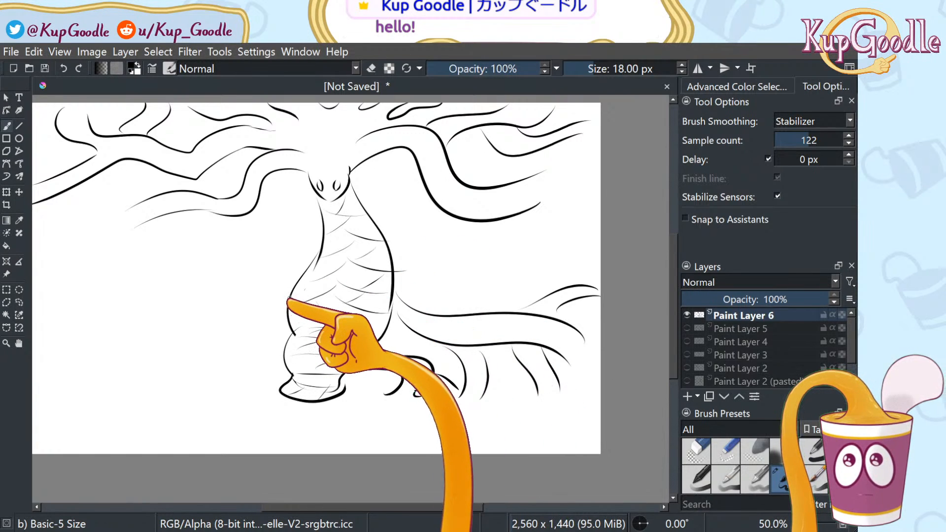
Sweep several roots out to the left from the trunk base, undoing the stray tip stroke
{"action": "mouse_move", "coordinate": [286, 308]}
{"action": "left_mouse_down"}
{"action": "mouse_move", "coordinate": [273, 326]}
{"action": "mouse_move", "coordinate": [131, 377]}
{"action": "left_mouse_up"}
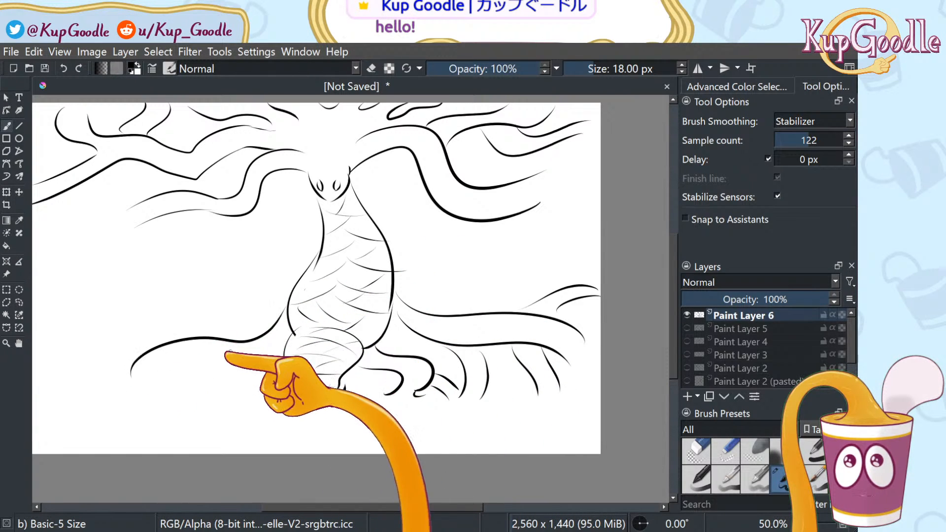
{"action": "mouse_move", "coordinate": [286, 326]}
{"action": "left_mouse_down"}
{"action": "mouse_move", "coordinate": [178, 363]}
{"action": "mouse_move", "coordinate": [205, 382]}
{"action": "mouse_move", "coordinate": [268, 352]}
{"action": "mouse_move", "coordinate": [247, 359]}
{"action": "mouse_move", "coordinate": [273, 373]}
{"action": "mouse_move", "coordinate": [266, 396]}
{"action": "left_mouse_up"}
{"action": "mouse_move", "coordinate": [253, 377]}
{"action": "left_mouse_down"}
{"action": "mouse_move", "coordinate": [253, 386]}
{"action": "mouse_move", "coordinate": [168, 400]}
{"action": "left_mouse_up"}
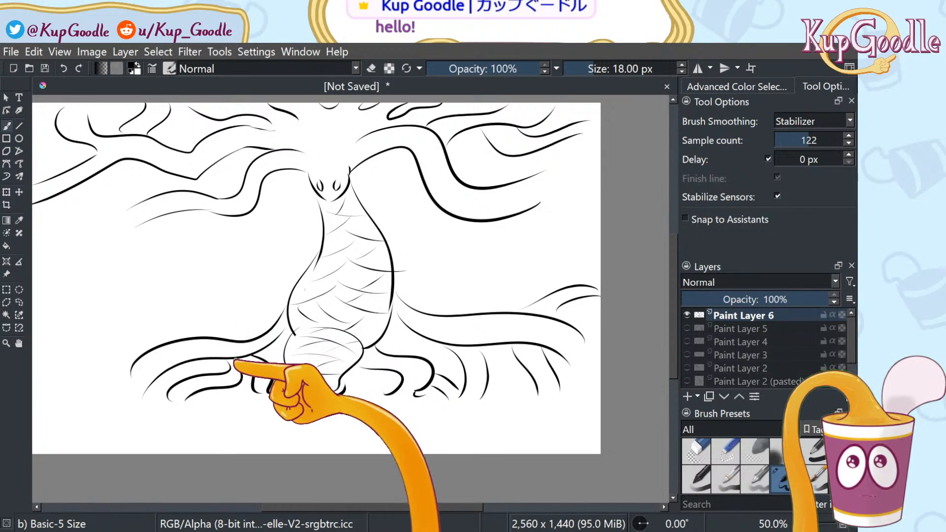
{"action": "mouse_move", "coordinate": [245, 340]}
{"action": "left_mouse_down"}
{"action": "mouse_move", "coordinate": [186, 325]}
{"action": "mouse_move", "coordinate": [217, 335]}
{"action": "mouse_move", "coordinate": [203, 312]}
{"action": "mouse_move", "coordinate": [214, 303]}
{"action": "mouse_move", "coordinate": [125, 367]}
{"action": "mouse_move", "coordinate": [137, 356]}
{"action": "mouse_move", "coordinate": [107, 348]}
{"action": "mouse_move", "coordinate": [66, 403]}
{"action": "mouse_move", "coordinate": [106, 389]}
{"action": "mouse_move", "coordinate": [88, 403]}
{"action": "mouse_move", "coordinate": [140, 356]}
{"action": "left_mouse_up"}
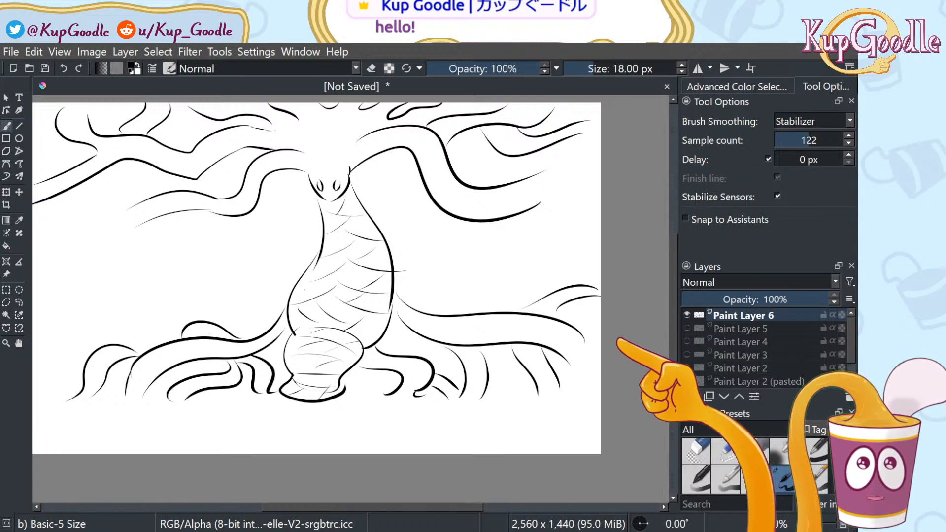
{"action": "mouse_move", "coordinate": [157, 217]}
{"action": "left_mouse_down"}
{"action": "mouse_move", "coordinate": [121, 212]}
{"action": "mouse_move", "coordinate": [172, 192]}
{"action": "mouse_move", "coordinate": [101, 203]}
{"action": "mouse_move", "coordinate": [127, 207]}
{"action": "mouse_move", "coordinate": [100, 202]}
{"action": "left_mouse_up"}
{"action": "key", "text": "ctrl+z"}
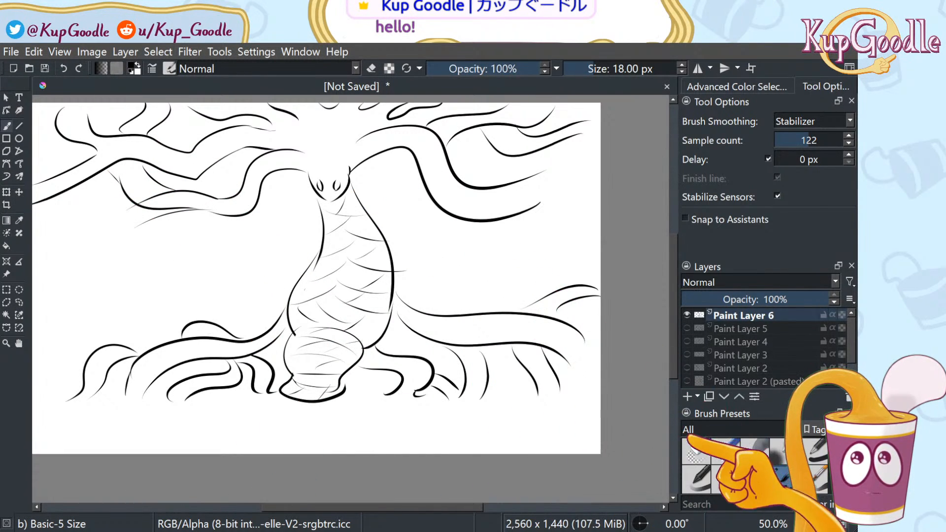
Erase stray lines below the left branch and show the Paint Layer 5 character sketches
{"action": "left_click", "coordinate": [697, 452]}
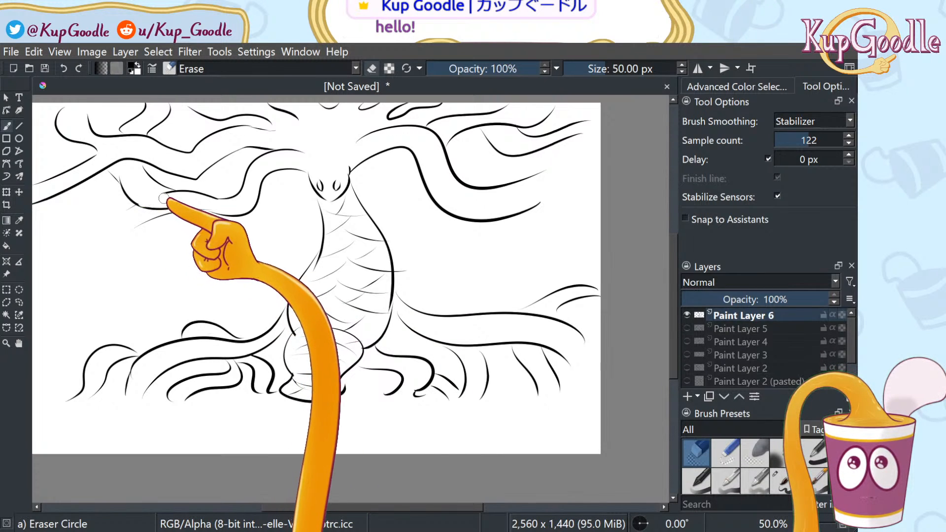
{"action": "mouse_move", "coordinate": [170, 219]}
{"action": "left_mouse_down"}
{"action": "mouse_move", "coordinate": [142, 226]}
{"action": "mouse_move", "coordinate": [119, 209]}
{"action": "mouse_move", "coordinate": [178, 212]}
{"action": "left_mouse_up"}
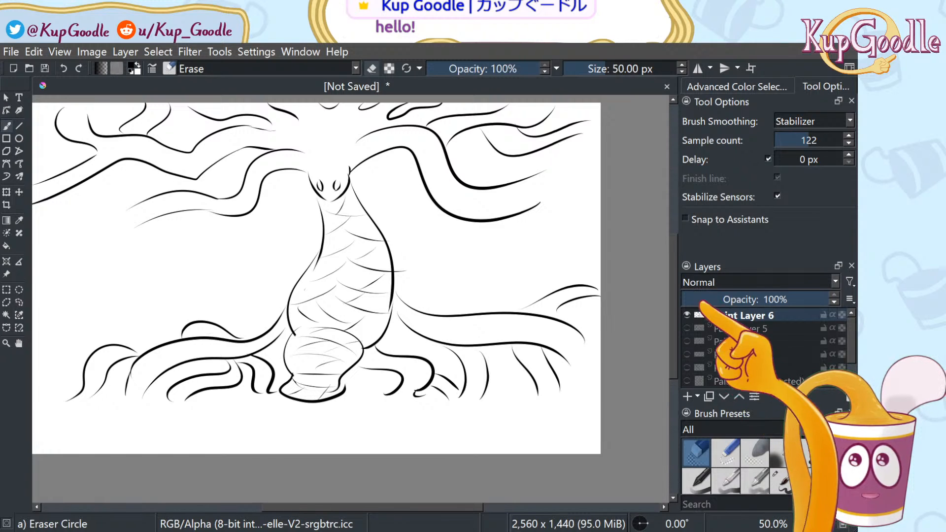
{"action": "left_click", "coordinate": [687, 329]}
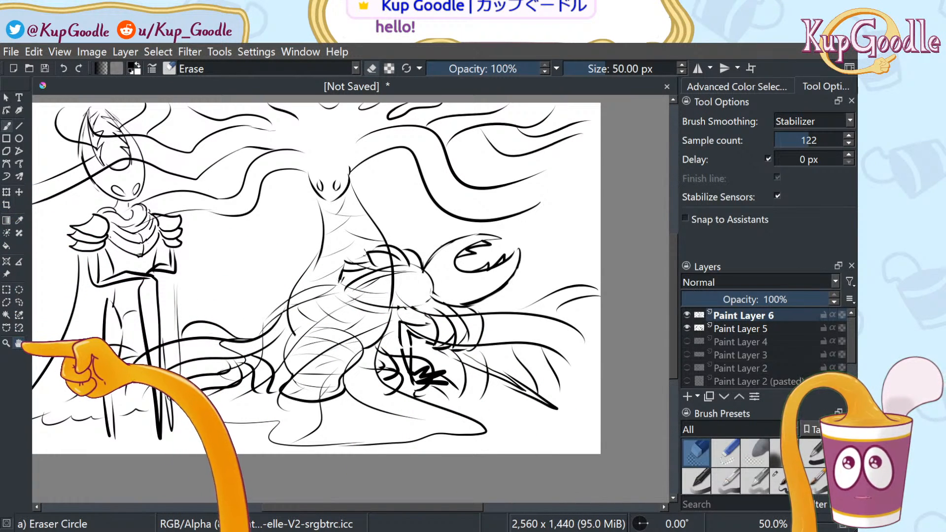
Pan the view and draw a Freehand Selection lasso around the lying figure's sketch
{"action": "left_click", "coordinate": [20, 344]}
{"action": "left_click_drag", "start_coordinate": [162, 315], "coordinate": [257, 340]}
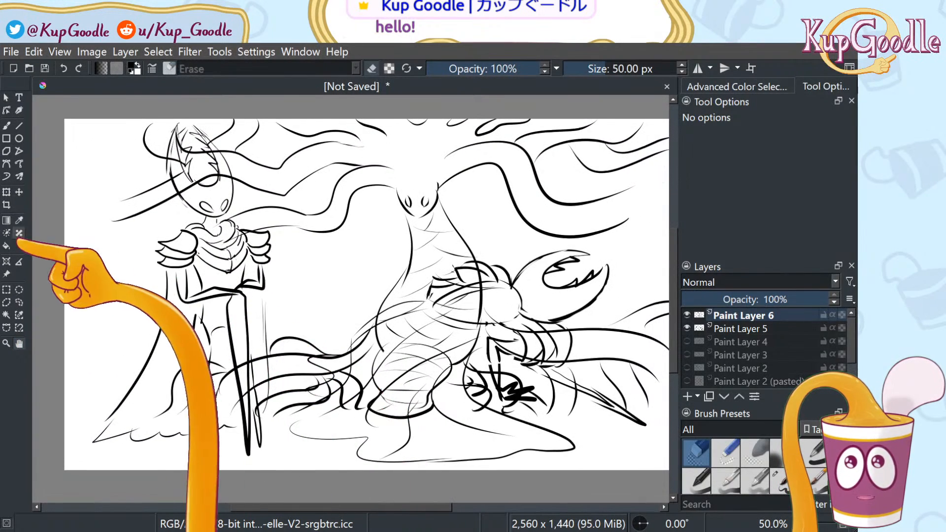
{"action": "left_click", "coordinate": [19, 192]}
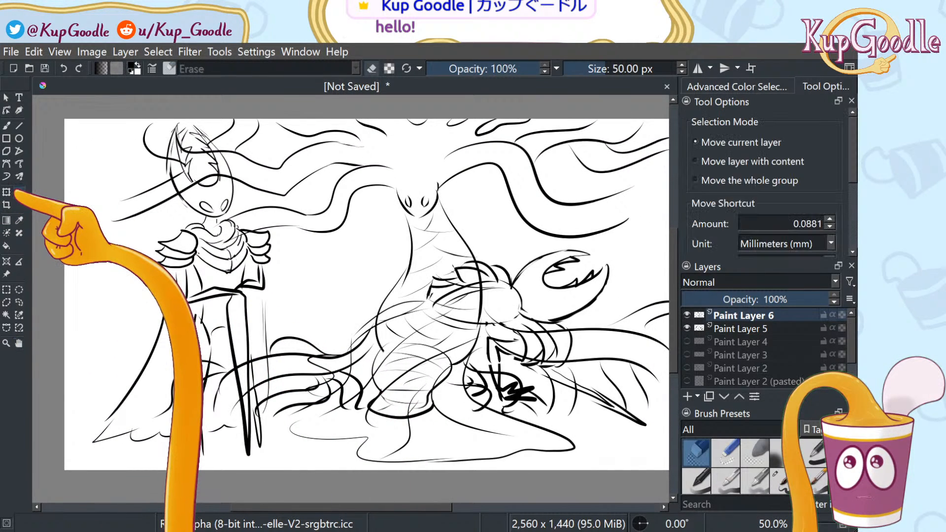
{"action": "left_click", "coordinate": [19, 302]}
{"action": "mouse_move", "coordinate": [352, 280]}
{"action": "left_mouse_down"}
{"action": "mouse_move", "coordinate": [284, 384]}
{"action": "mouse_move", "coordinate": [280, 433]}
{"action": "mouse_move", "coordinate": [395, 492]}
{"action": "mouse_move", "coordinate": [577, 471]}
{"action": "mouse_move", "coordinate": [666, 438]}
{"action": "mouse_move", "coordinate": [655, 275]}
{"action": "mouse_move", "coordinate": [587, 212]}
{"action": "mouse_move", "coordinate": [355, 279]}
{"action": "left_mouse_up"}
Copy the lassoed creature sketch and paste it onto a new pasted layer
{"action": "left_click", "coordinate": [18, 193]}
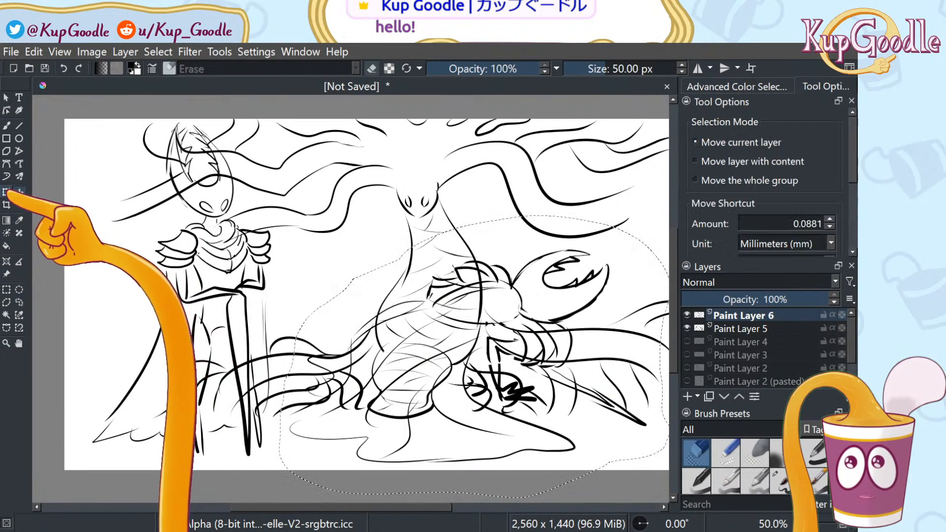
{"action": "left_click", "coordinate": [6, 192]}
{"action": "left_click", "coordinate": [38, 53]}
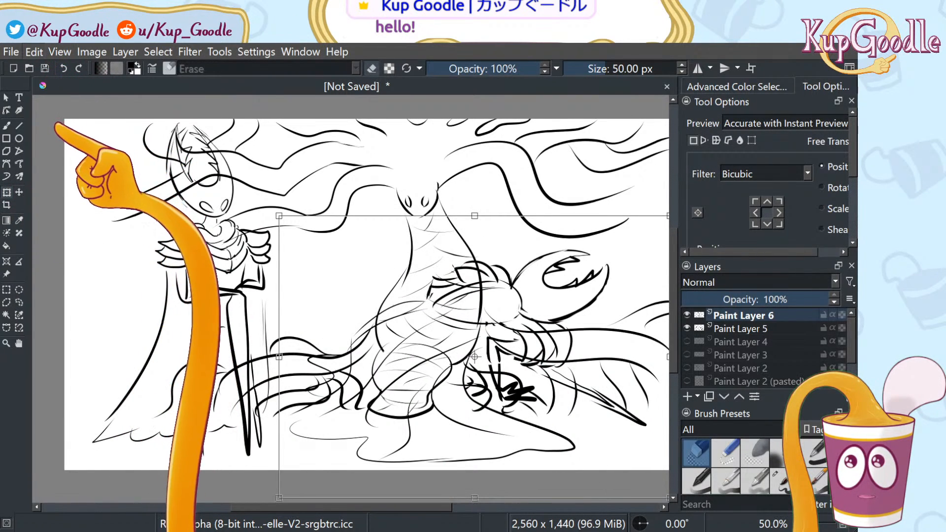
{"action": "left_click", "coordinate": [55, 122]}
{"action": "left_click", "coordinate": [34, 53]}
{"action": "key", "text": "ctrl+v"}
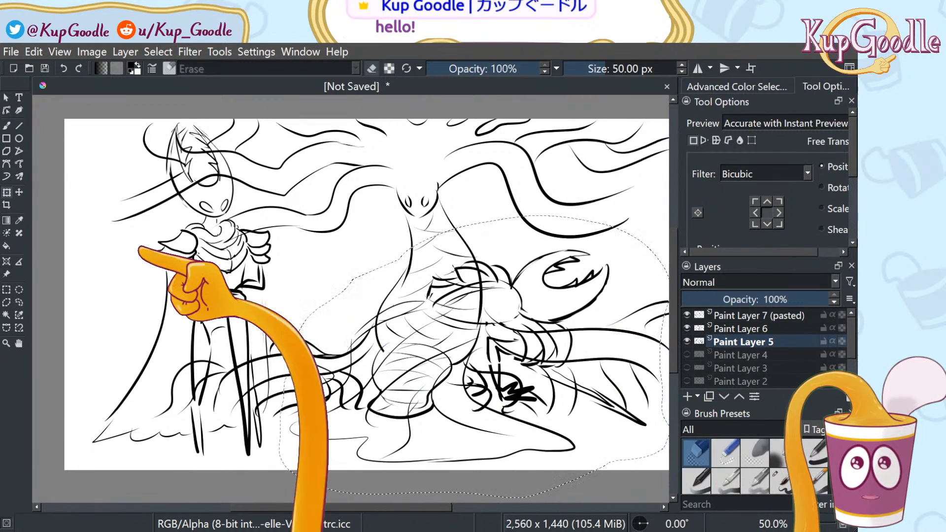
Try cutting the creature out of Paint Layer 5 and moving the pasted copy, then undo
{"action": "left_click", "coordinate": [19, 192]}
{"action": "left_click", "coordinate": [8, 192]}
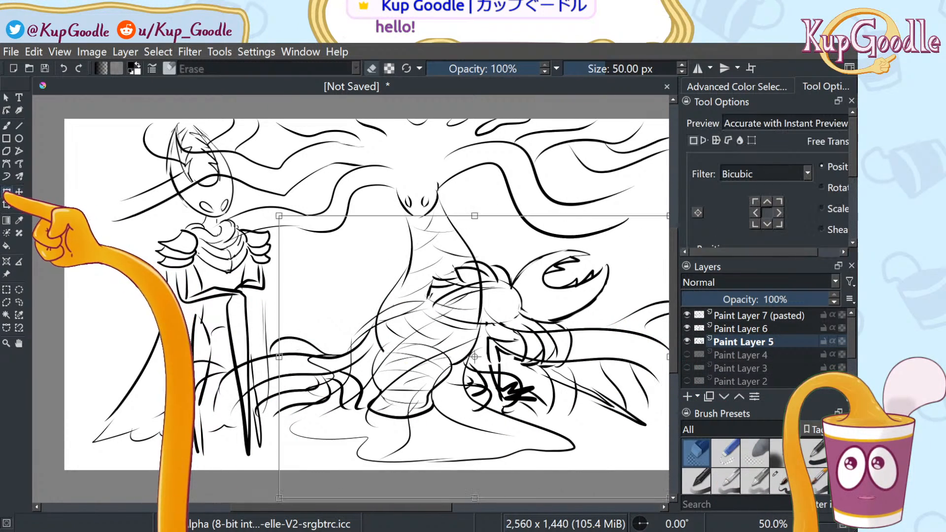
{"action": "left_click", "coordinate": [32, 53]}
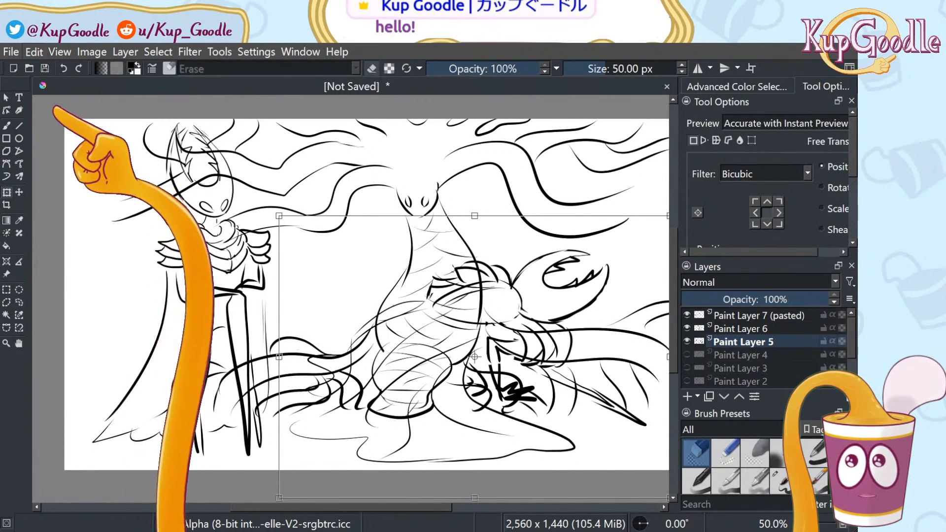
{"action": "left_click", "coordinate": [61, 115]}
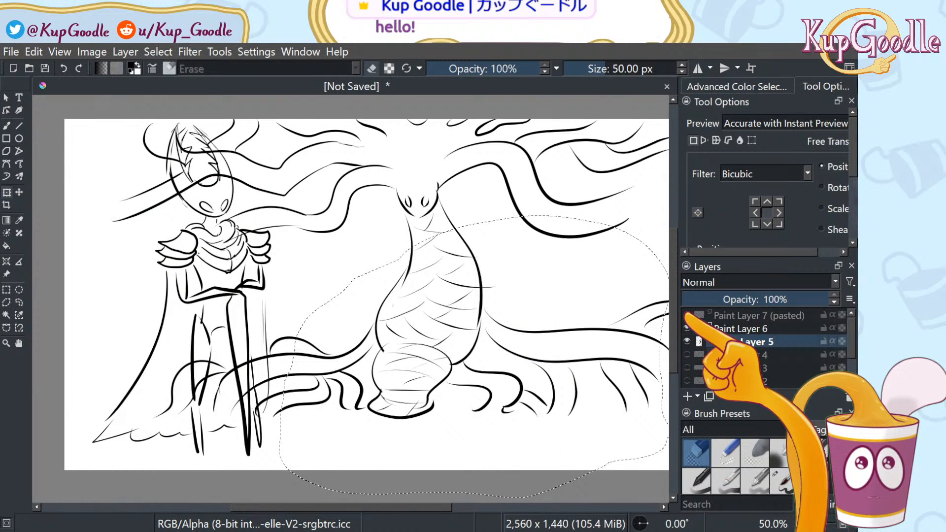
{"action": "key", "text": "ctrl+z"}
{"action": "key", "text": "ctrl+z"}
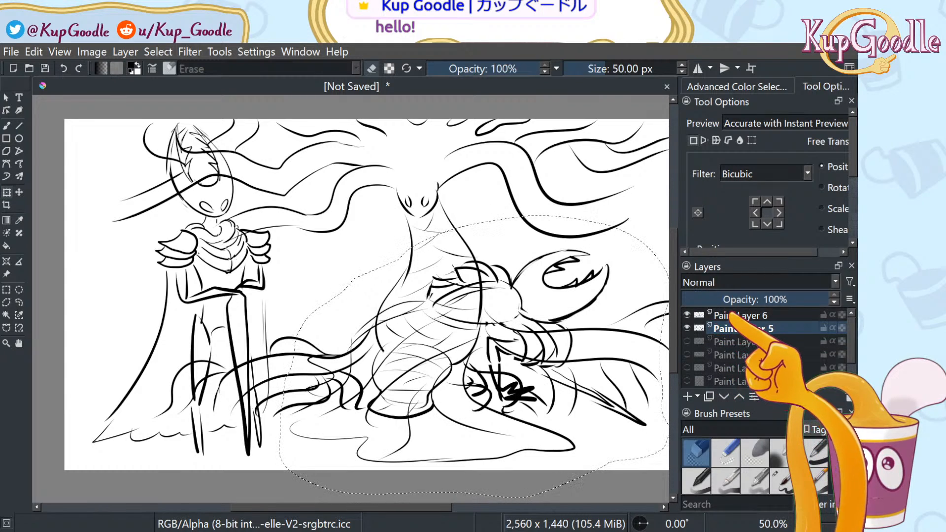
{"action": "key", "text": "ctrl+shift+z"}
{"action": "key", "text": "ctrl+shift+z"}
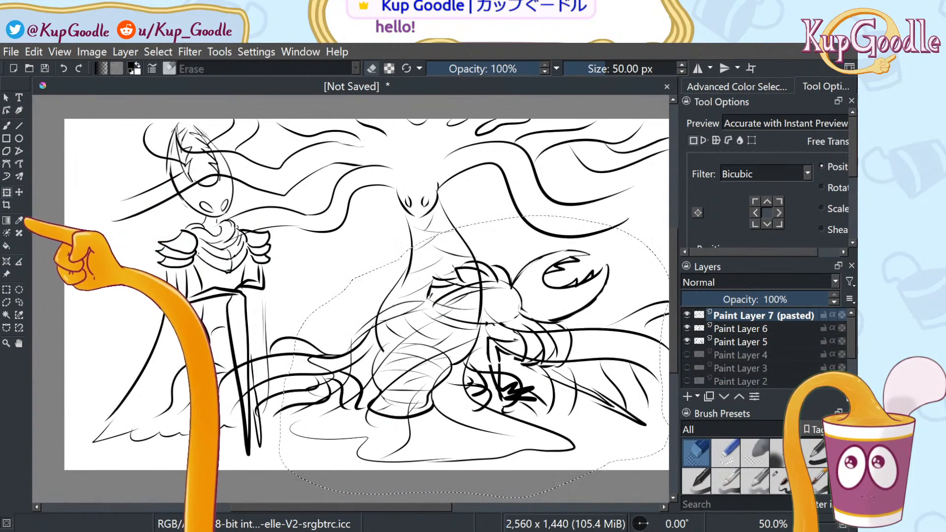
{"action": "left_click", "coordinate": [19, 192]}
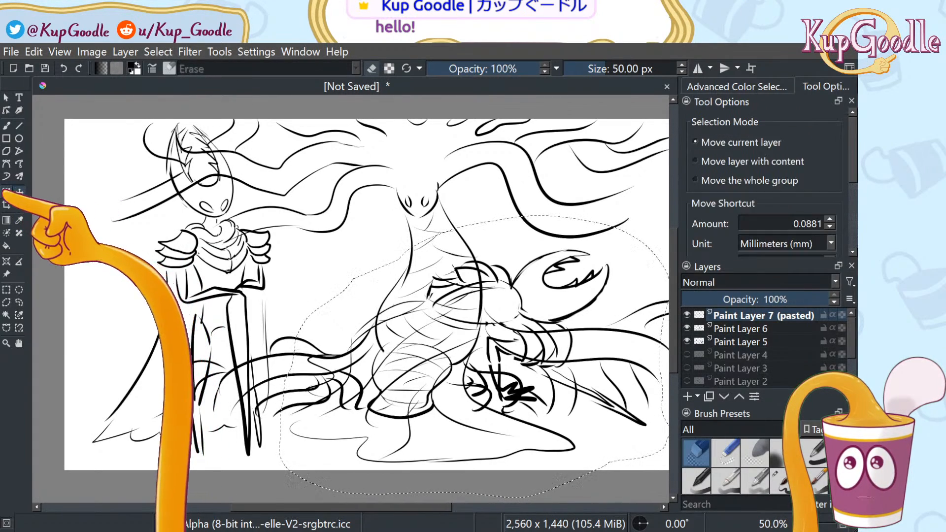
{"action": "left_click", "coordinate": [6, 192]}
{"action": "left_click_drag", "start_coordinate": [473, 279], "coordinate": [426, 279]}
{"action": "key", "text": "ctrl+z"}
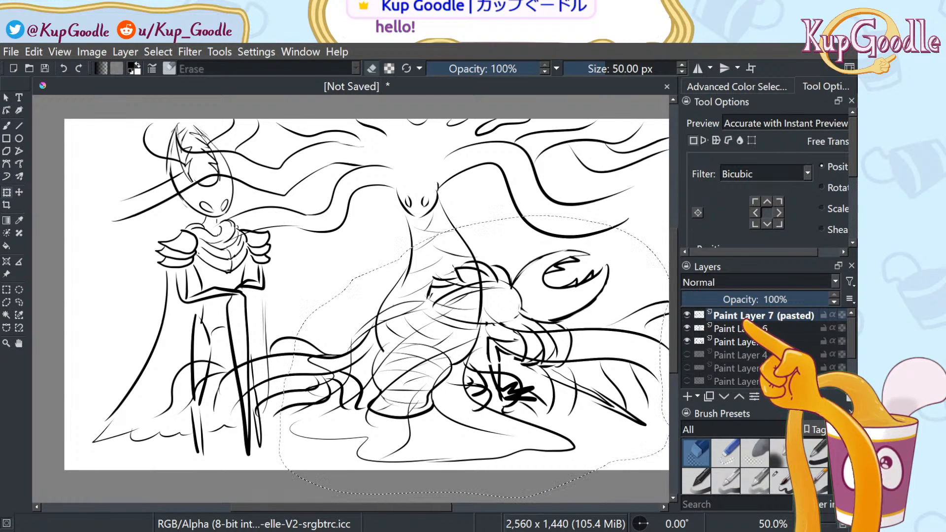
Remove the pasted layer and re-paste the sketch from Paint Layer 5 as Paint Layer 7 (pasted)
{"action": "left_click", "coordinate": [769, 332]}
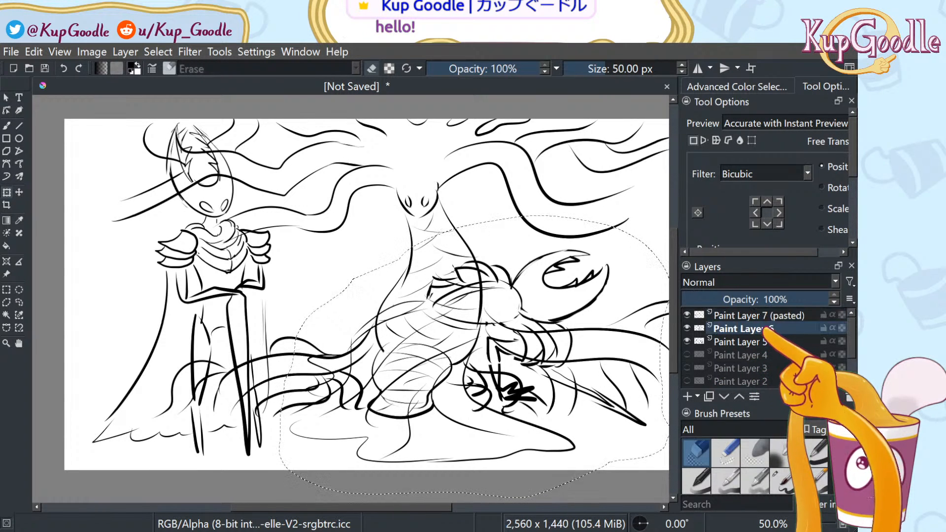
{"action": "key", "text": "ctrl+z"}
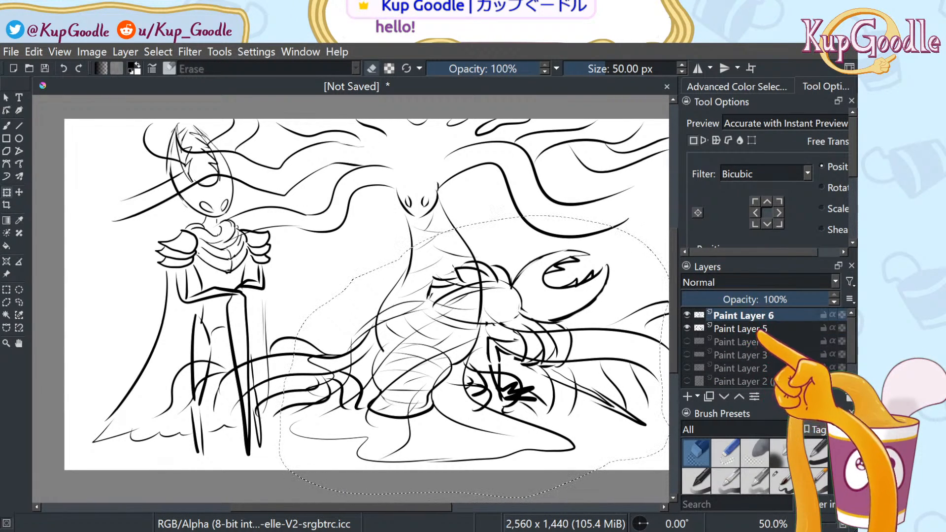
{"action": "left_click", "coordinate": [759, 328]}
{"action": "left_click", "coordinate": [18, 193]}
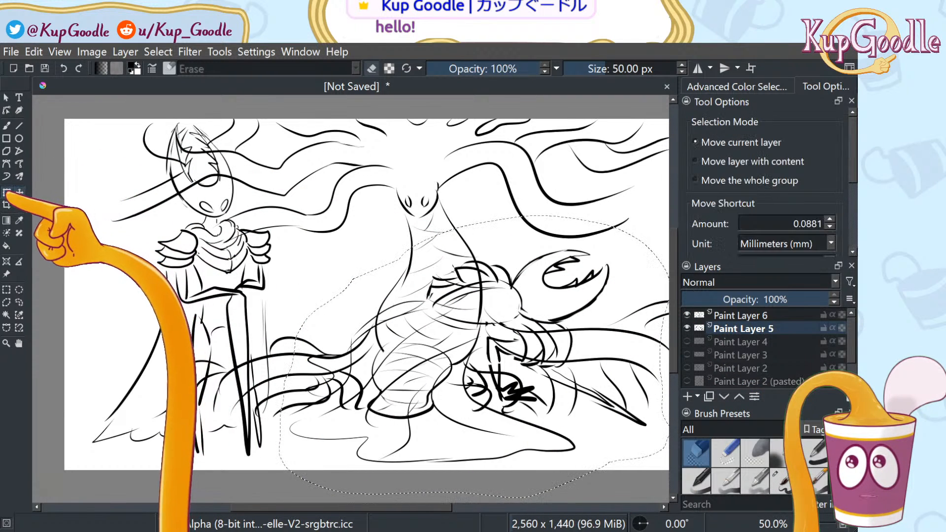
{"action": "left_click", "coordinate": [6, 193]}
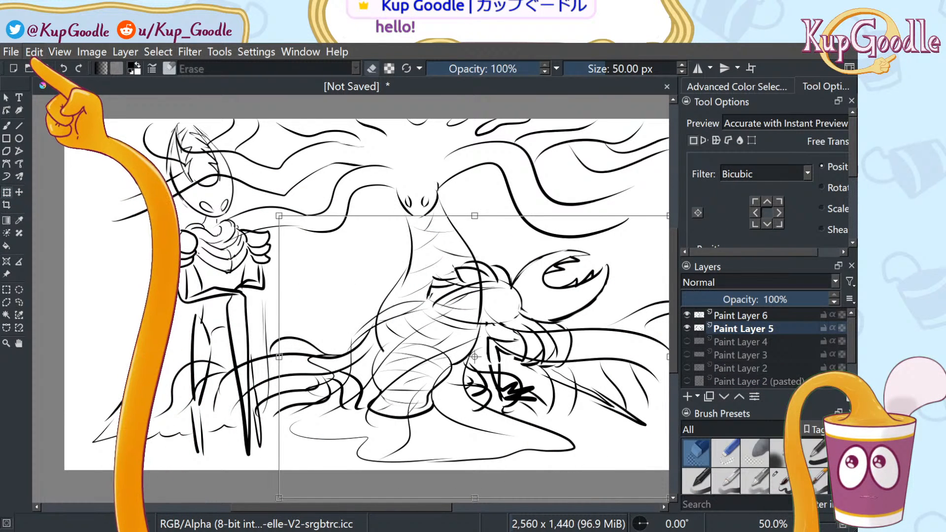
{"action": "key", "text": "ctrl+v"}
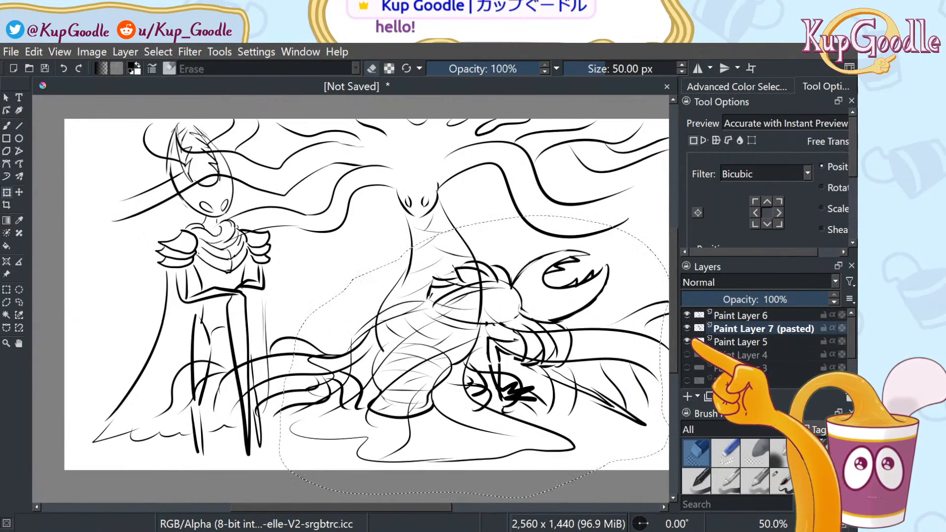
{"action": "left_click", "coordinate": [739, 341]}
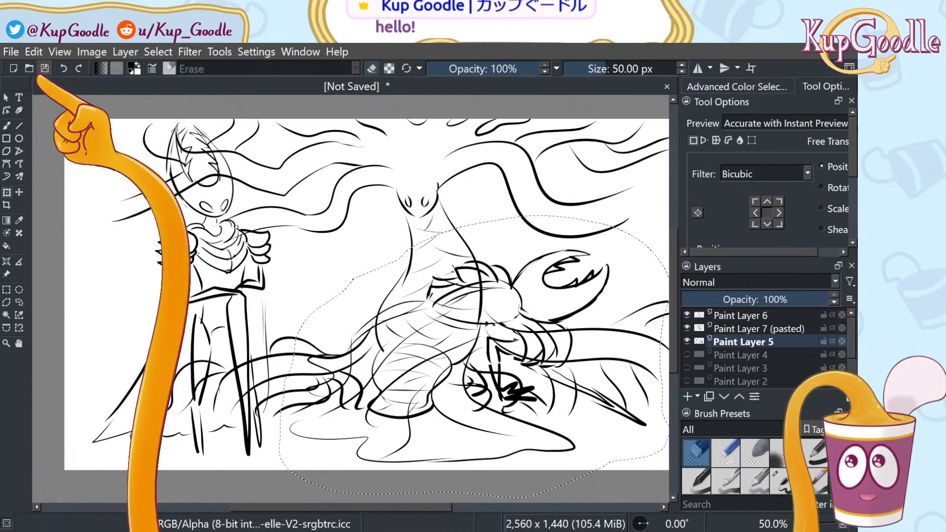
{"action": "left_click", "coordinate": [7, 192]}
{"action": "left_click", "coordinate": [33, 52]}
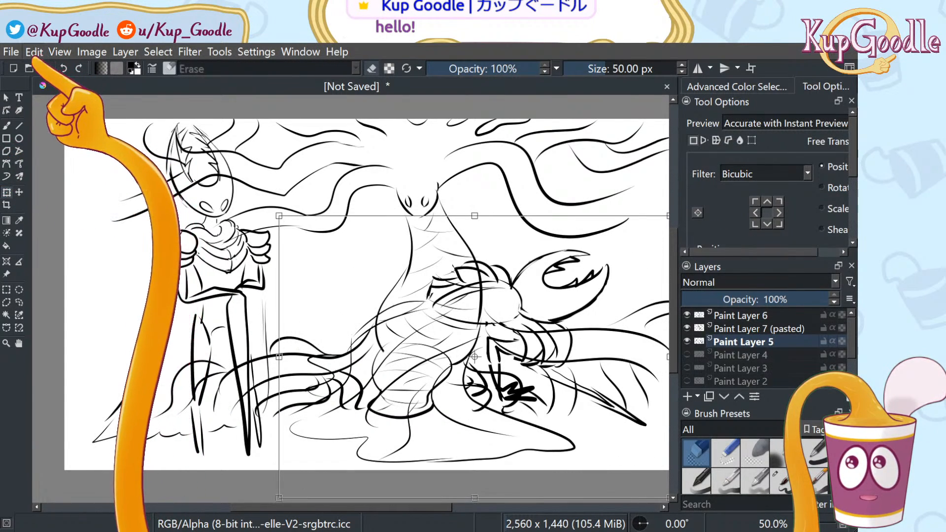
{"action": "left_click", "coordinate": [61, 115]}
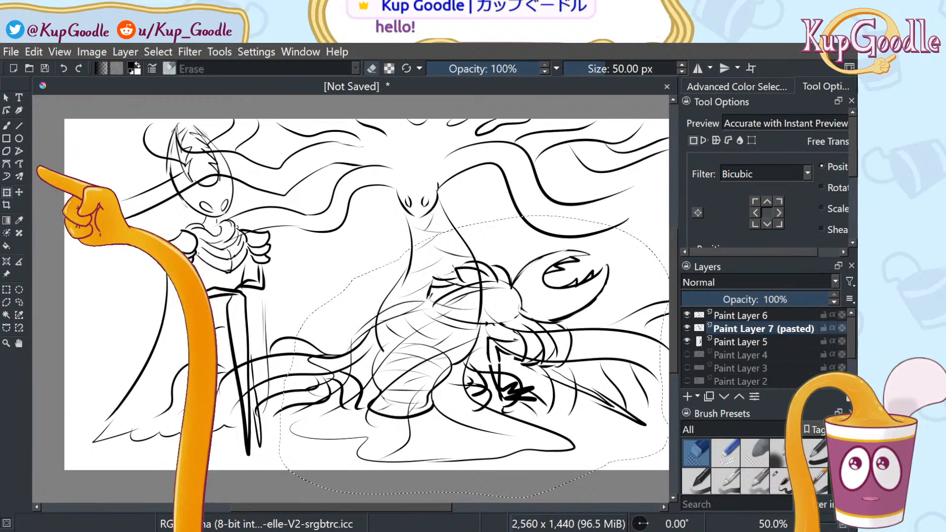
Hide Paint Layer 5's knight and move the pasted creature down-left beside the trunk's base
{"action": "mouse_move", "coordinate": [599, 294]}
{"action": "left_mouse_down"}
{"action": "mouse_move", "coordinate": [548, 251]}
{"action": "mouse_move", "coordinate": [590, 269]}
{"action": "left_mouse_up"}
{"action": "left_click", "coordinate": [773, 344]}
{"action": "left_click", "coordinate": [687, 341]}
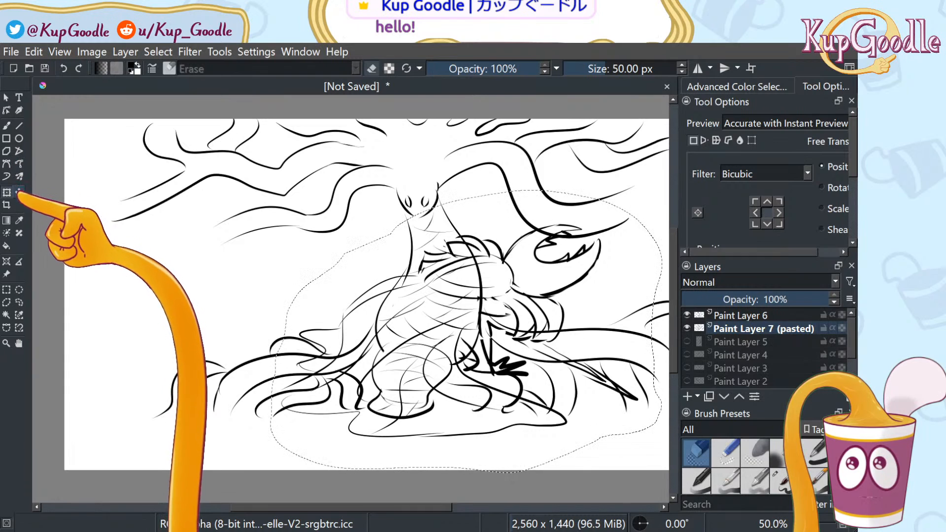
{"action": "left_click", "coordinate": [7, 193]}
{"action": "mouse_move", "coordinate": [584, 231]}
{"action": "left_mouse_down"}
{"action": "mouse_move", "coordinate": [384, 274]}
{"action": "mouse_move", "coordinate": [386, 262]}
{"action": "left_mouse_up"}
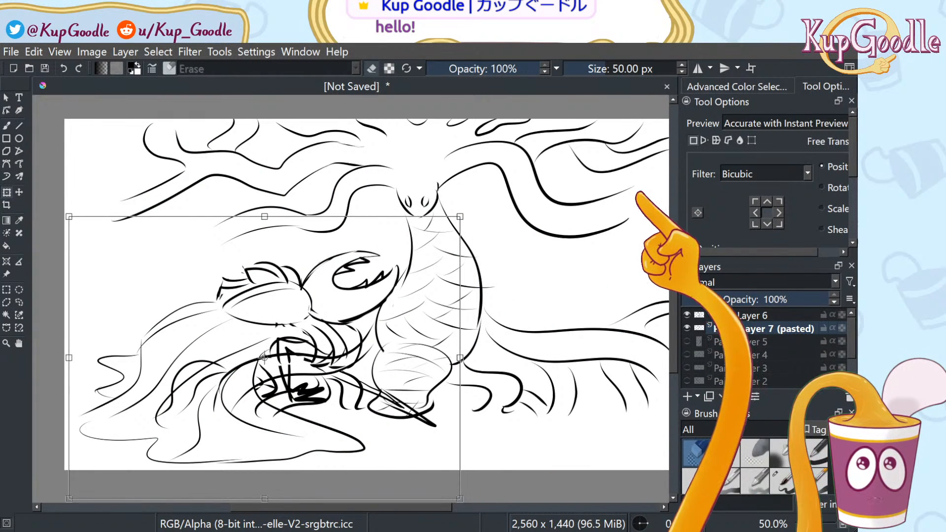
{"action": "key", "text": "Return"}
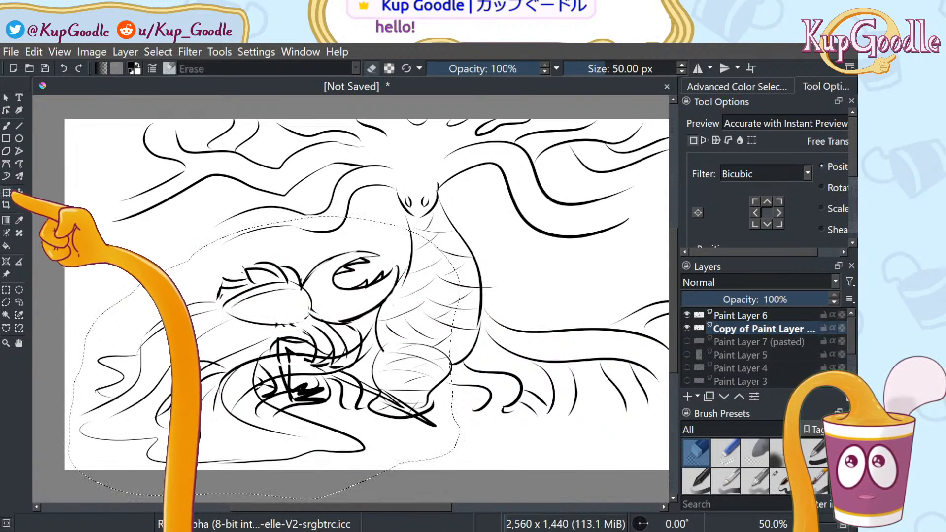
Scale the creature sketch down from its top-right corner, undo the last shrink, and apply
{"action": "left_click", "coordinate": [18, 193]}
{"action": "left_click", "coordinate": [7, 192]}
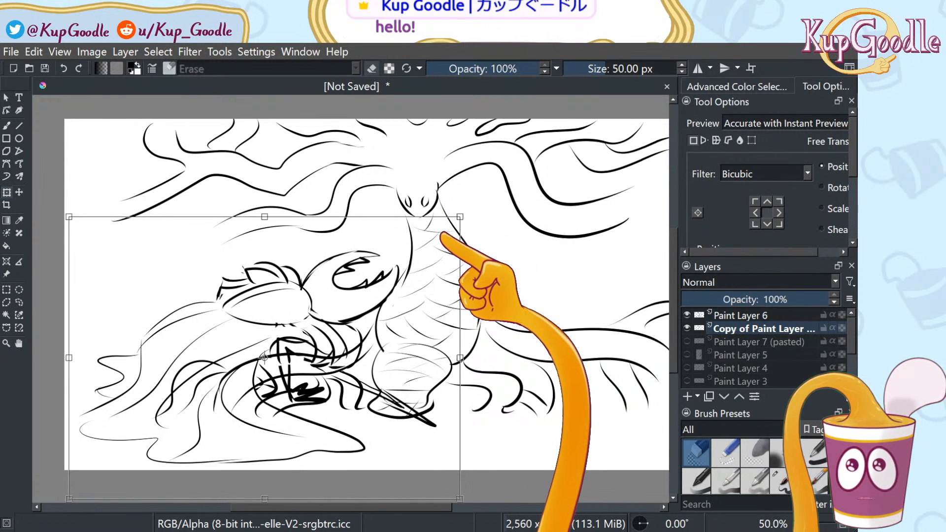
{"action": "key", "text": "Escape"}
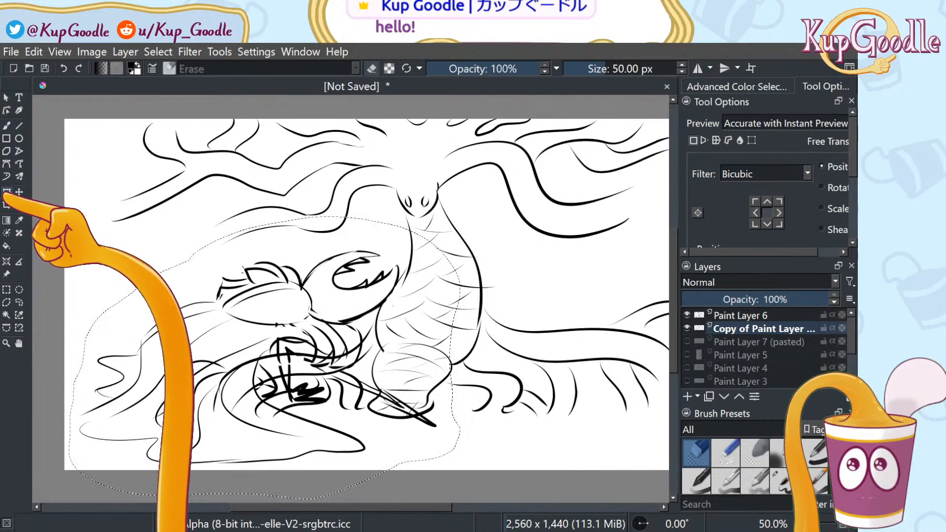
{"action": "left_click", "coordinate": [7, 193]}
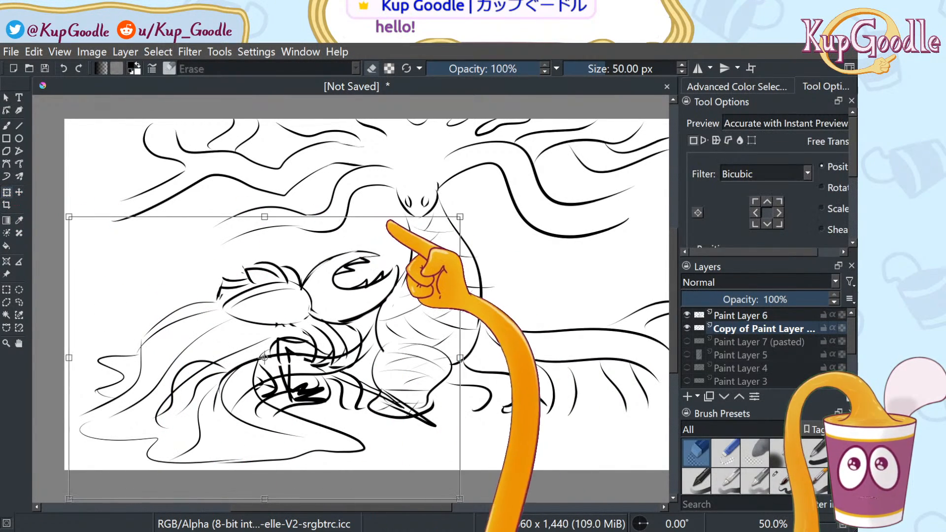
{"action": "mouse_move", "coordinate": [458, 216]}
{"action": "left_mouse_down"}
{"action": "mouse_move", "coordinate": [450, 212]}
{"action": "mouse_move", "coordinate": [363, 311]}
{"action": "left_mouse_up"}
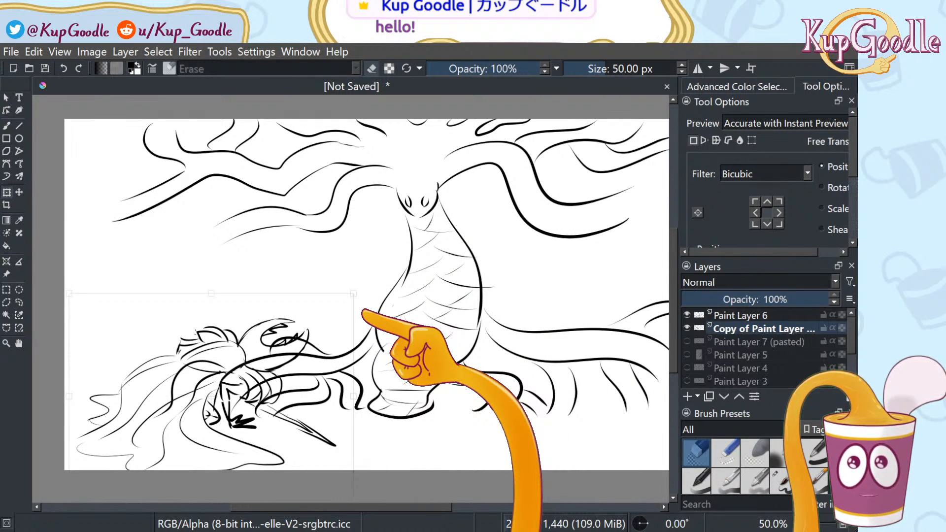
{"action": "mouse_move", "coordinate": [363, 311]}
{"action": "left_mouse_down"}
{"action": "mouse_move", "coordinate": [346, 303]}
{"action": "mouse_move", "coordinate": [324, 324]}
{"action": "left_mouse_up"}
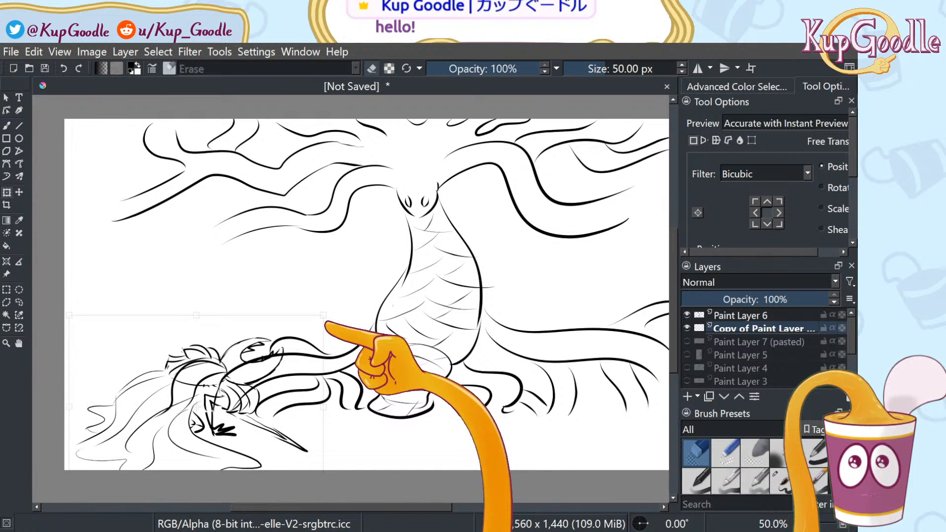
{"action": "left_click_drag", "start_coordinate": [325, 325], "coordinate": [322, 329]}
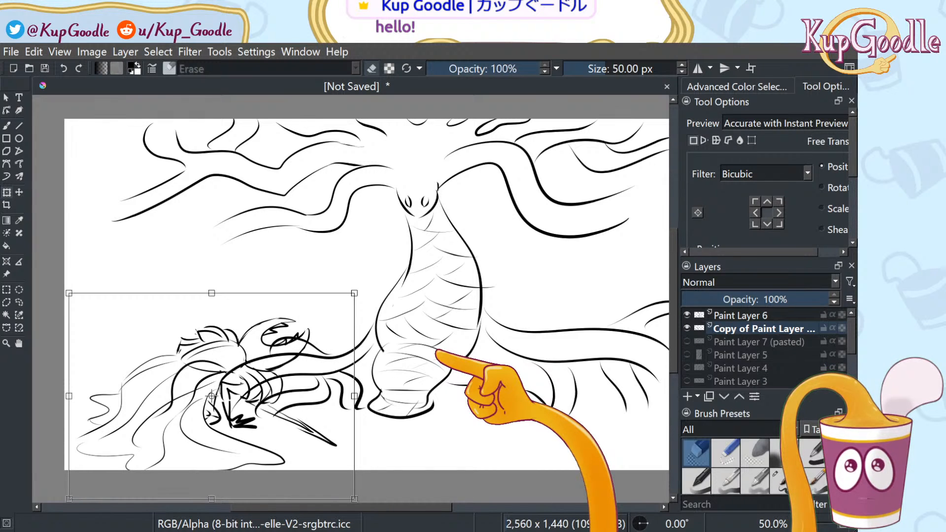
{"action": "left_click_drag", "start_coordinate": [355, 293], "coordinate": [318, 319]}
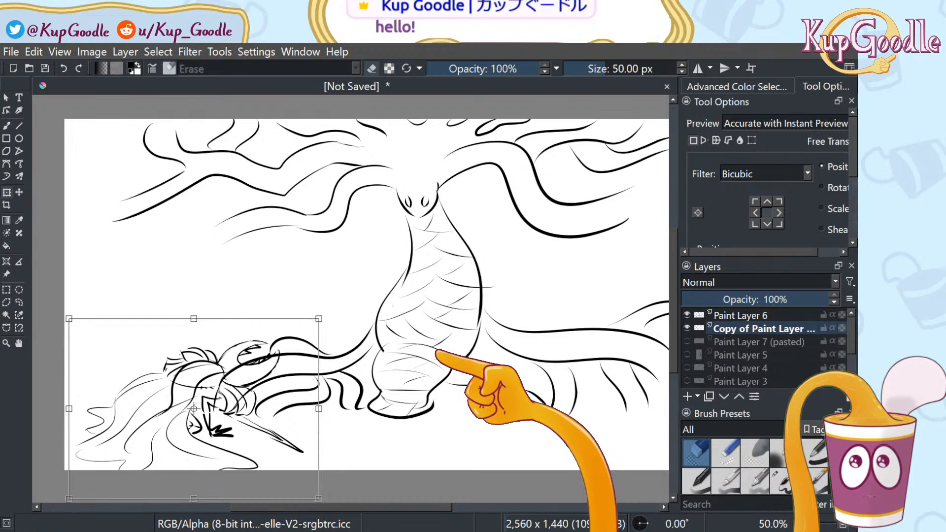
{"action": "key", "text": "ctrl+z"}
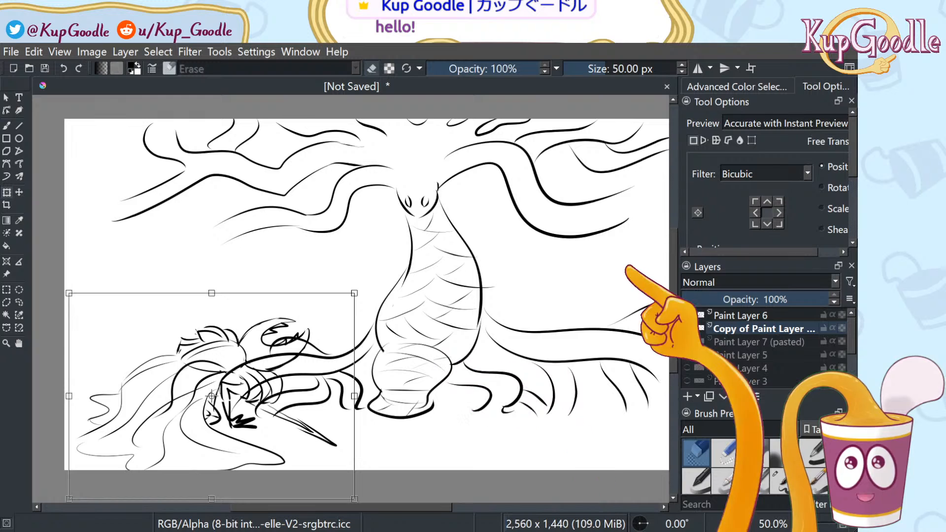
{"action": "key", "text": "Return"}
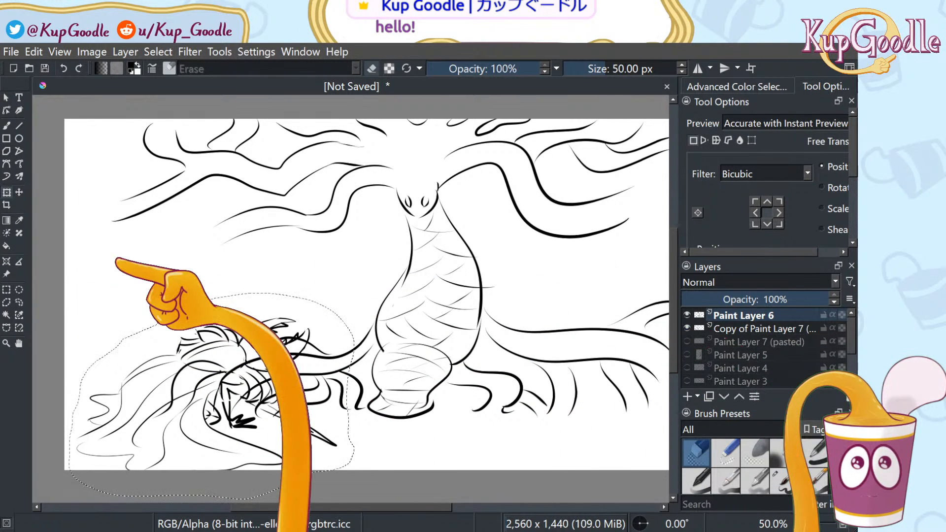
Clear the selection, then shrink the tree layer and shift it slightly right and down
{"action": "left_click", "coordinate": [19, 289]}
{"action": "left_click", "coordinate": [86, 260]}
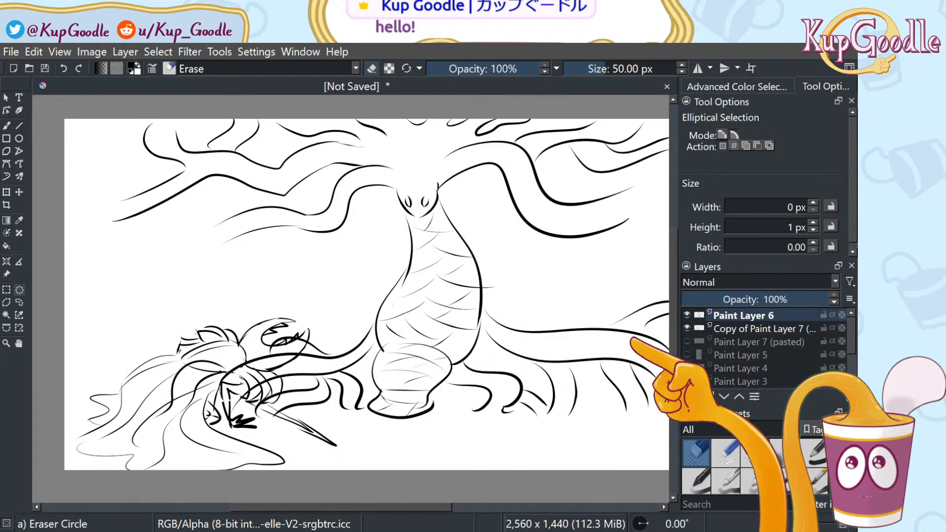
{"action": "left_click", "coordinate": [6, 192]}
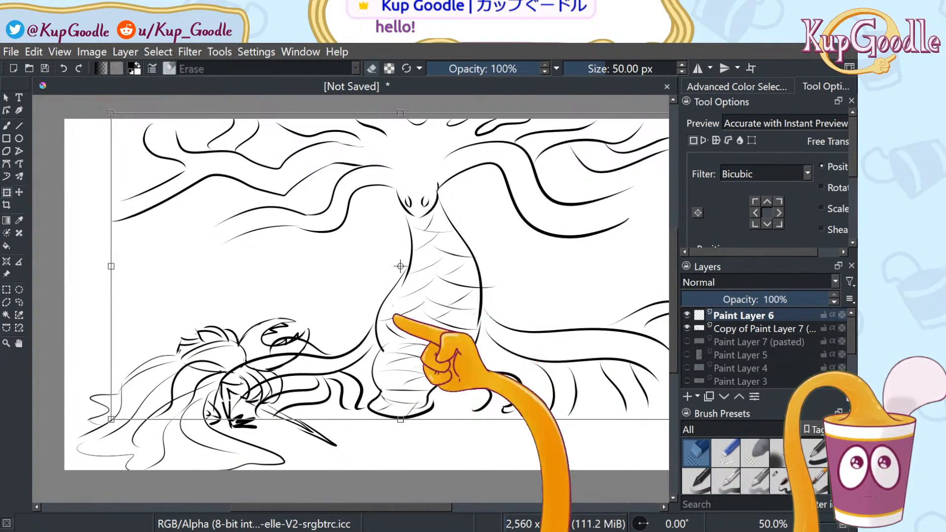
{"action": "scroll", "coordinate": [288, 343], "scroll_direction": "down", "scroll_amount": 1}
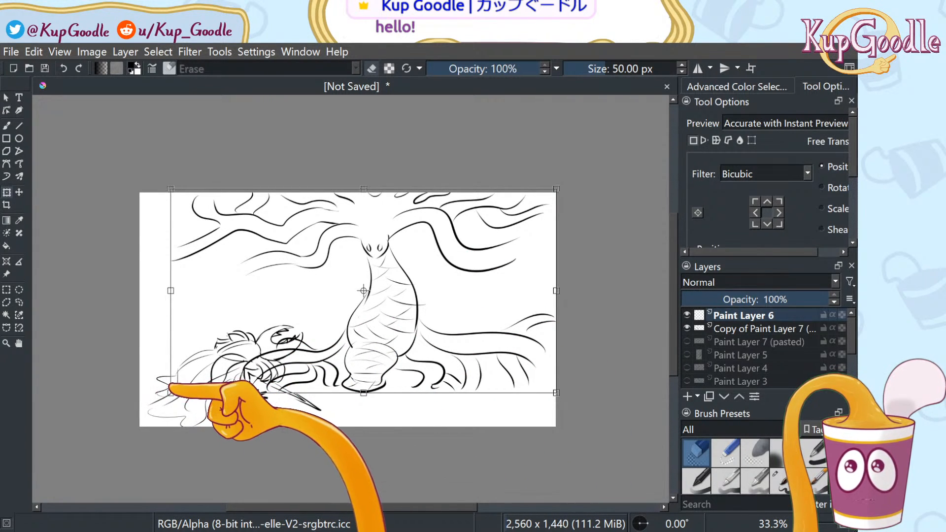
{"action": "left_click_drag", "start_coordinate": [170, 392], "coordinate": [253, 342]}
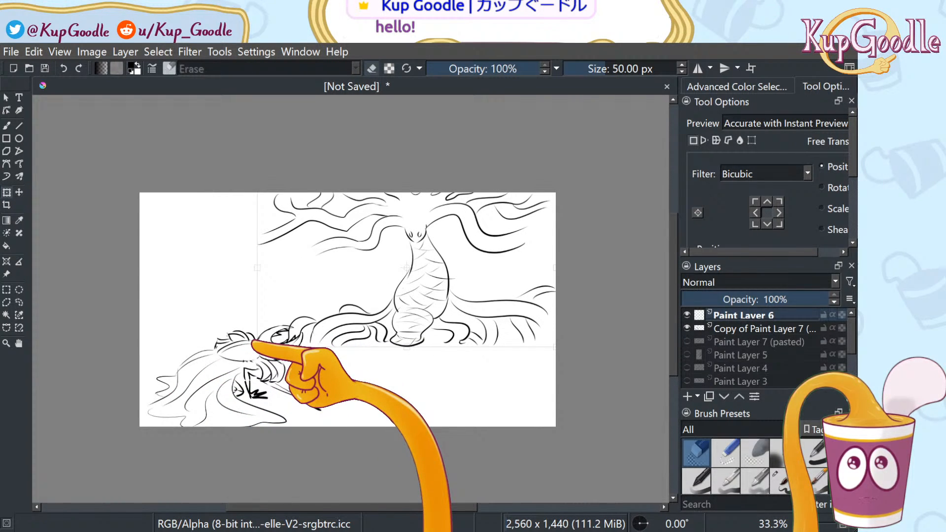
{"action": "left_click_drag", "start_coordinate": [253, 342], "coordinate": [248, 346]}
{"action": "left_click_drag", "start_coordinate": [444, 297], "coordinate": [438, 313]}
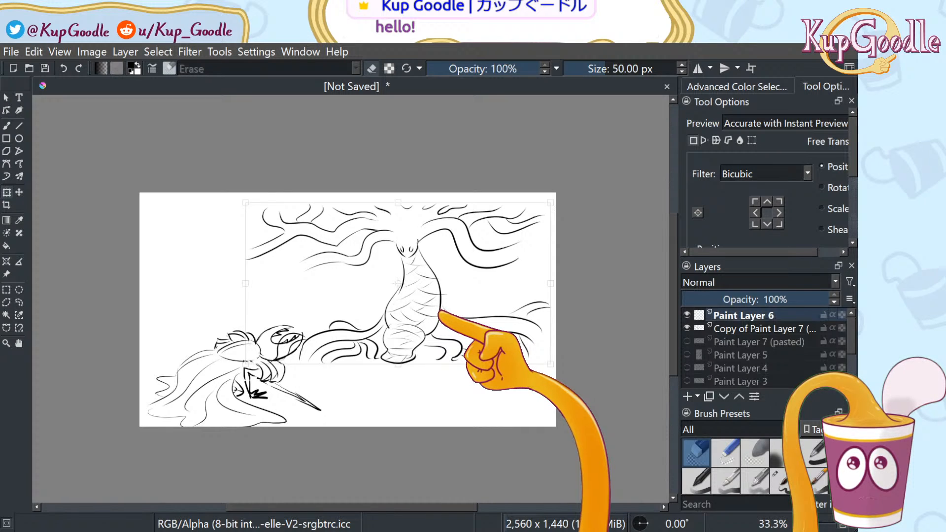
{"action": "left_click_drag", "start_coordinate": [439, 313], "coordinate": [440, 313]}
{"action": "key", "text": "ctrl+z"}
{"action": "key", "text": "ctrl+z"}
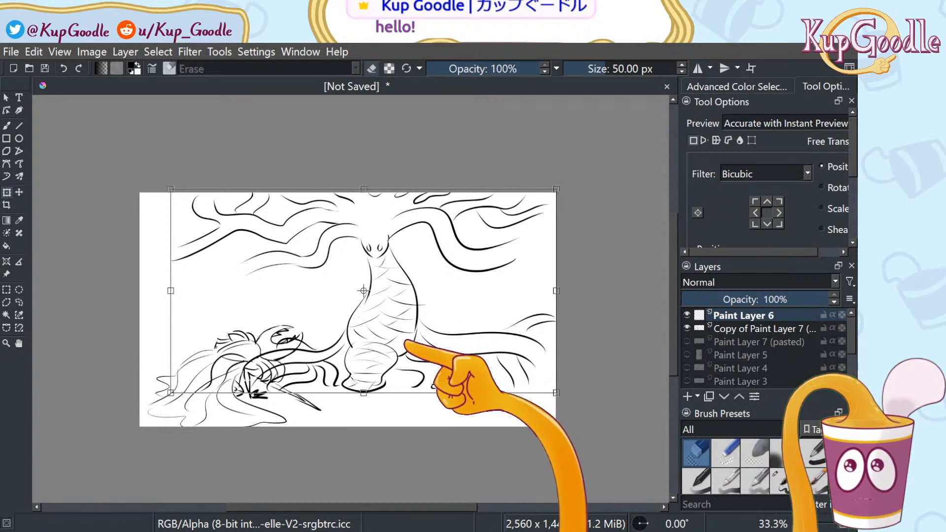
{"action": "left_click_drag", "start_coordinate": [364, 394], "coordinate": [363, 367]}
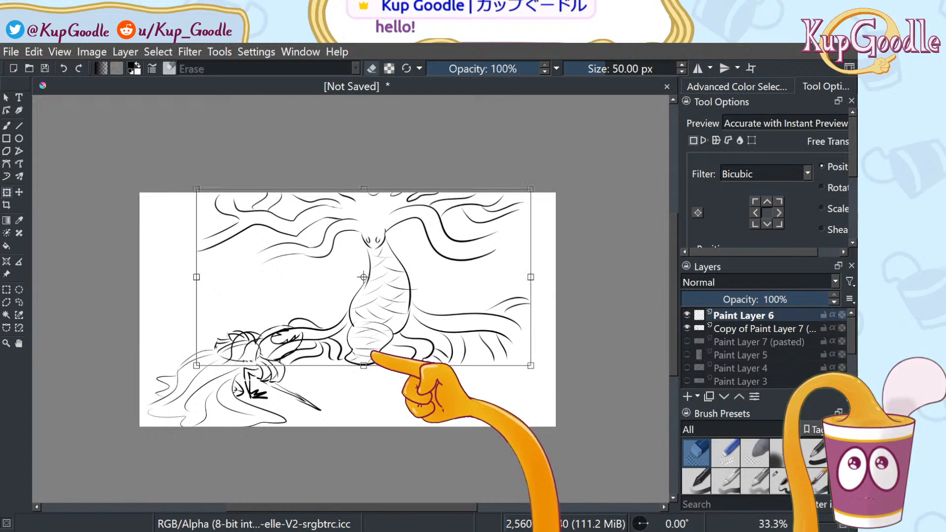
{"action": "key", "text": "ctrl+z"}
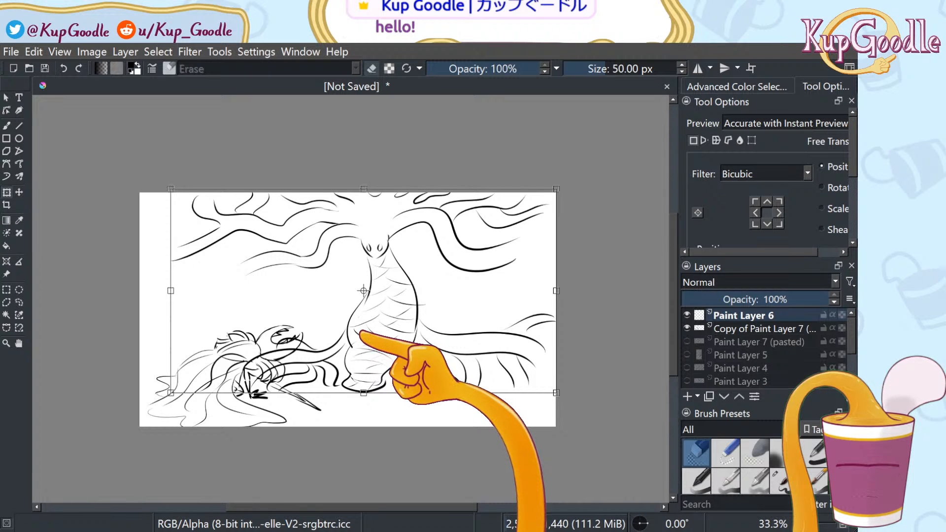
{"action": "key", "text": "ctrl+shift+z"}
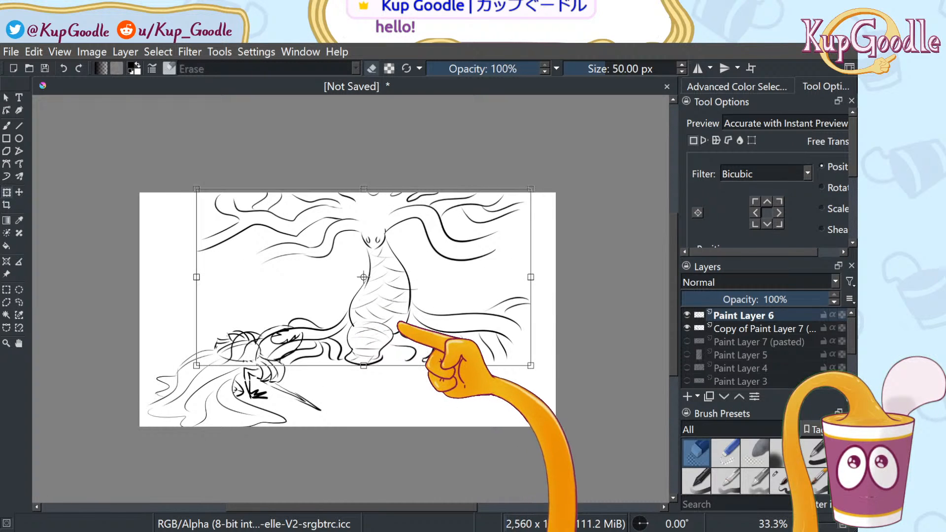
{"action": "left_click_drag", "start_coordinate": [426, 312], "coordinate": [454, 316]}
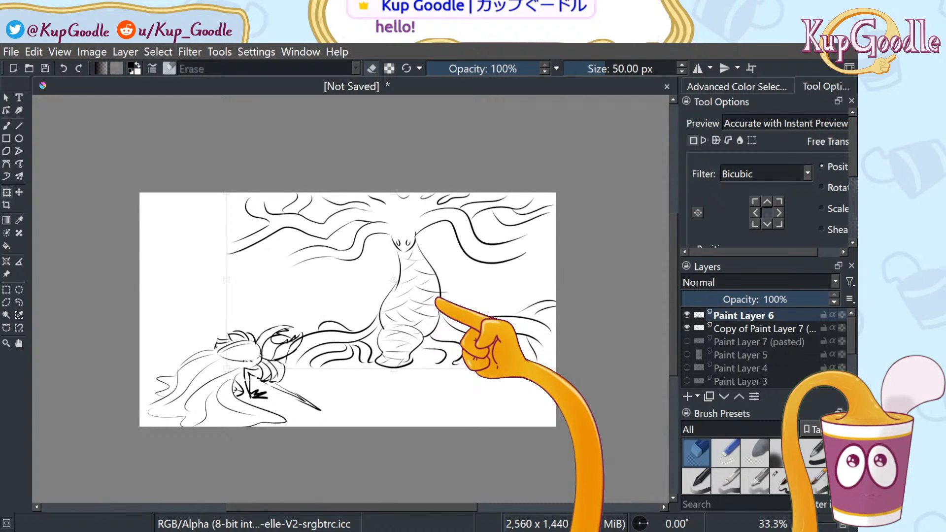
{"action": "left_click", "coordinate": [764, 329]}
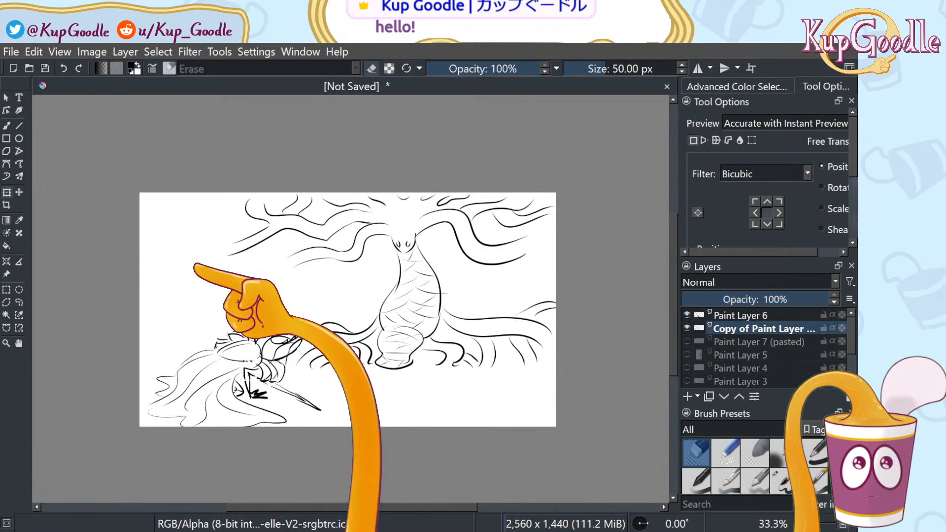
Shrink the character sketch and position it at the lower left beneath the roots
{"action": "left_click", "coordinate": [19, 191]}
{"action": "left_click", "coordinate": [6, 192]}
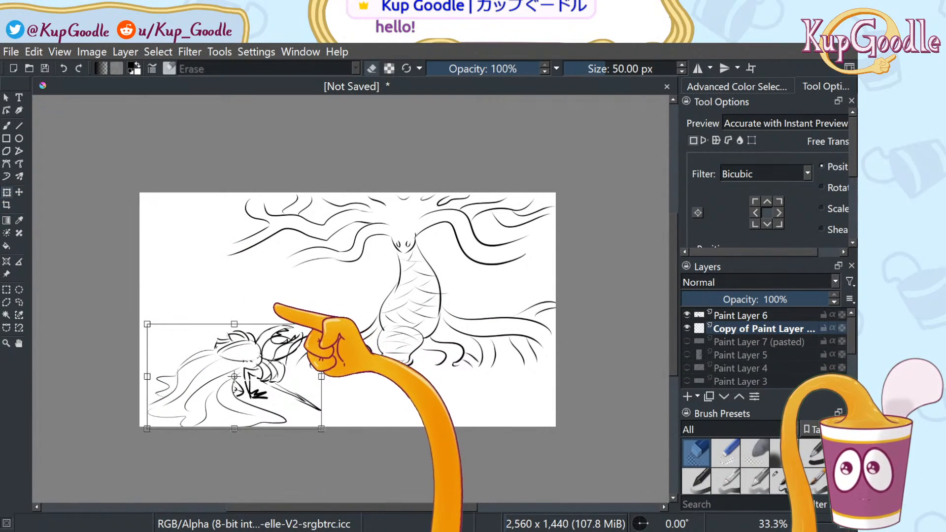
{"action": "left_click_drag", "start_coordinate": [314, 369], "coordinate": [382, 368]}
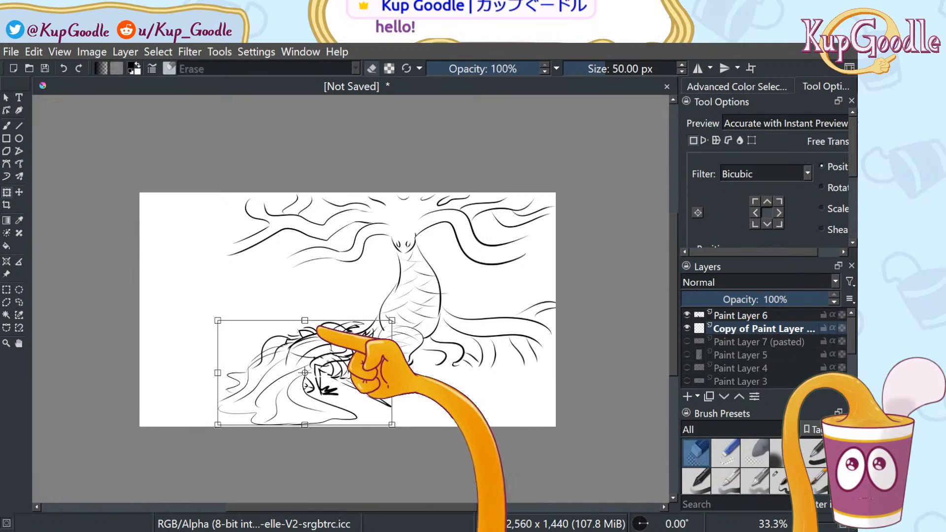
{"action": "left_click_drag", "start_coordinate": [220, 322], "coordinate": [243, 335]}
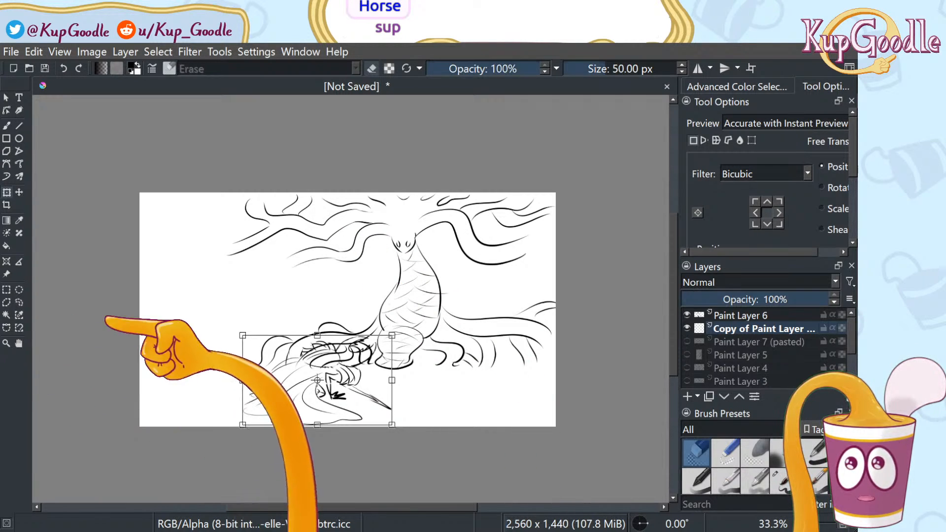
{"action": "mouse_move", "coordinate": [369, 336]}
{"action": "left_mouse_down"}
{"action": "mouse_move", "coordinate": [317, 367]}
{"action": "mouse_move", "coordinate": [299, 361]}
{"action": "mouse_move", "coordinate": [317, 333]}
{"action": "mouse_move", "coordinate": [325, 340]}
{"action": "mouse_move", "coordinate": [319, 360]}
{"action": "left_mouse_up"}
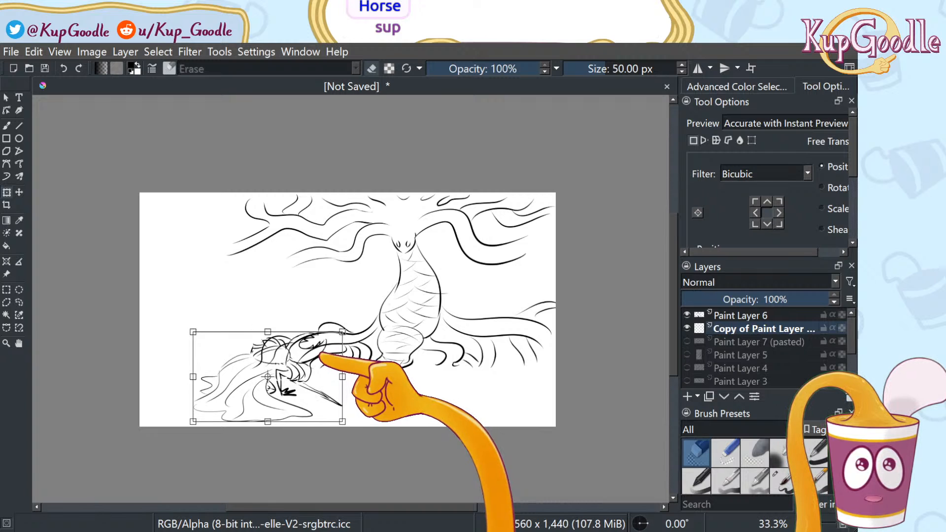
{"action": "left_click_drag", "start_coordinate": [325, 365], "coordinate": [291, 362]}
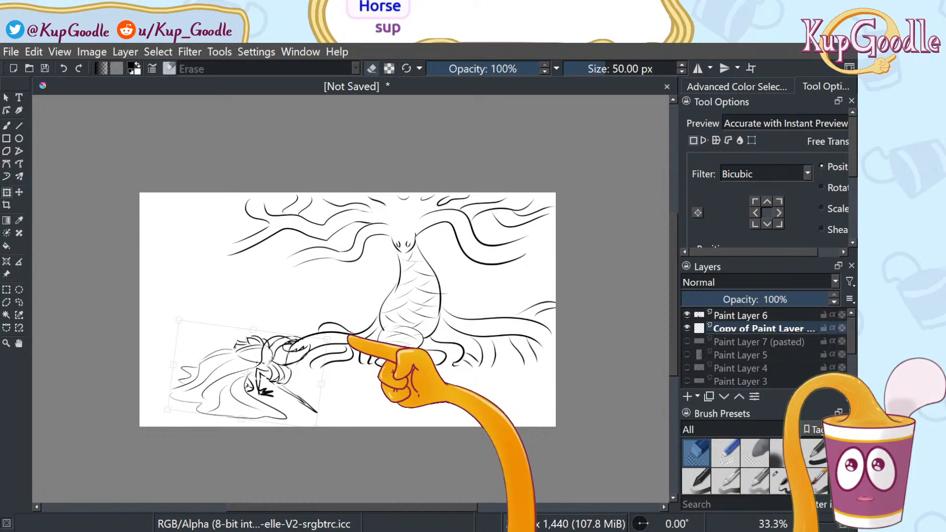
{"action": "left_click_drag", "start_coordinate": [362, 368], "coordinate": [349, 367]}
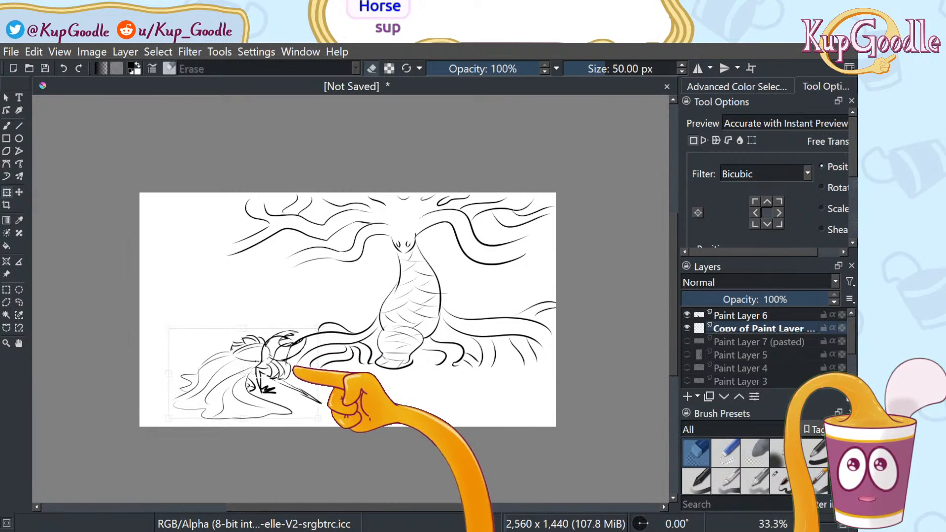
{"action": "left_click_drag", "start_coordinate": [279, 371], "coordinate": [328, 339]}
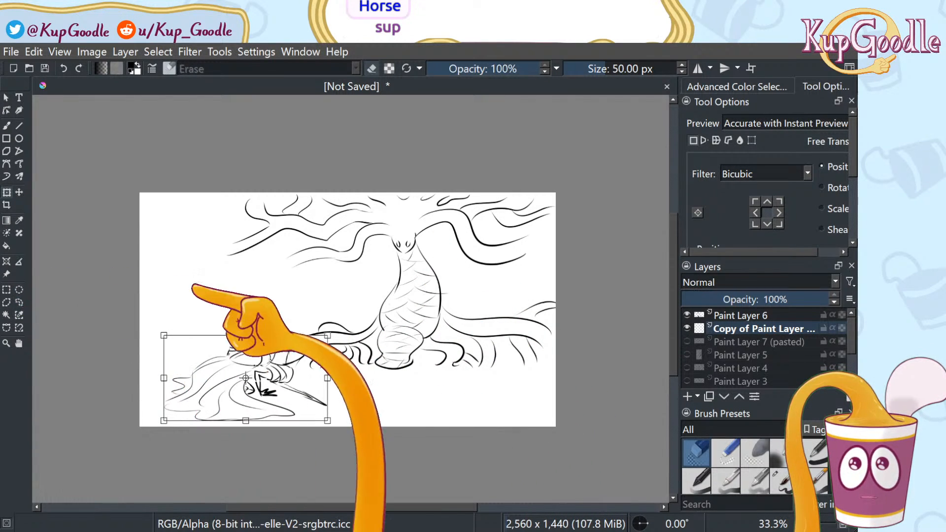
{"action": "left_click", "coordinate": [754, 318]}
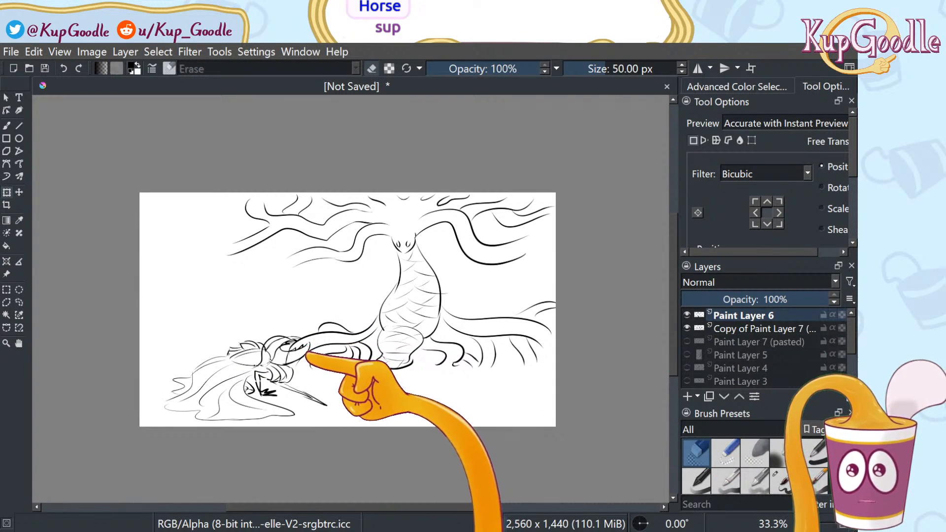
Erase the stray root lines left of the trunk's base, with brush smoothing sample count lowered to 3
{"action": "key", "text": "b"}
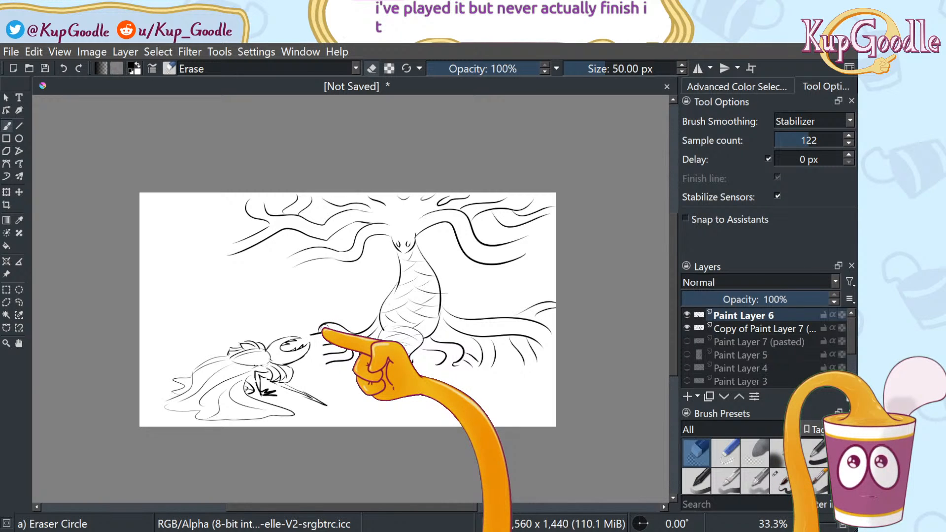
{"action": "scroll", "coordinate": [355, 338], "scroll_direction": "up", "scroll_amount": 1}
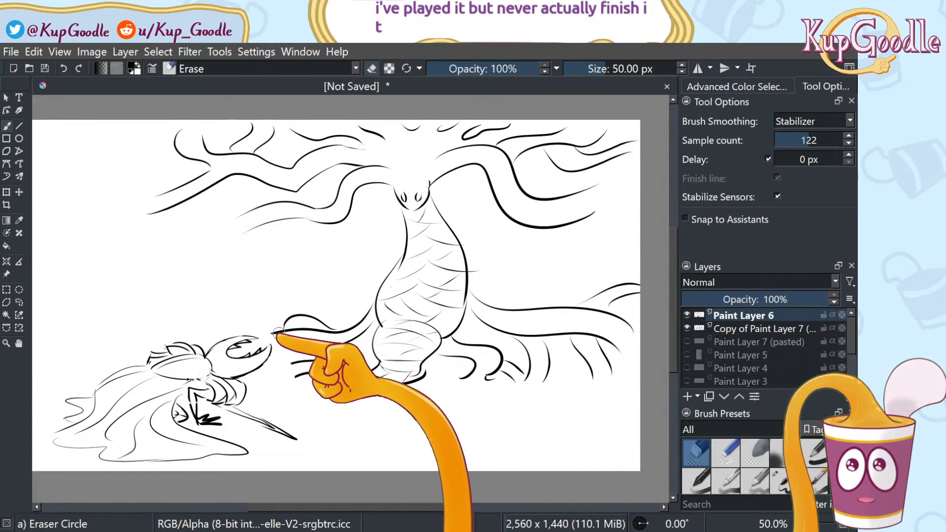
{"action": "mouse_move", "coordinate": [306, 329]}
{"action": "left_mouse_down"}
{"action": "mouse_move", "coordinate": [288, 323]}
{"action": "mouse_move", "coordinate": [294, 363]}
{"action": "left_mouse_up"}
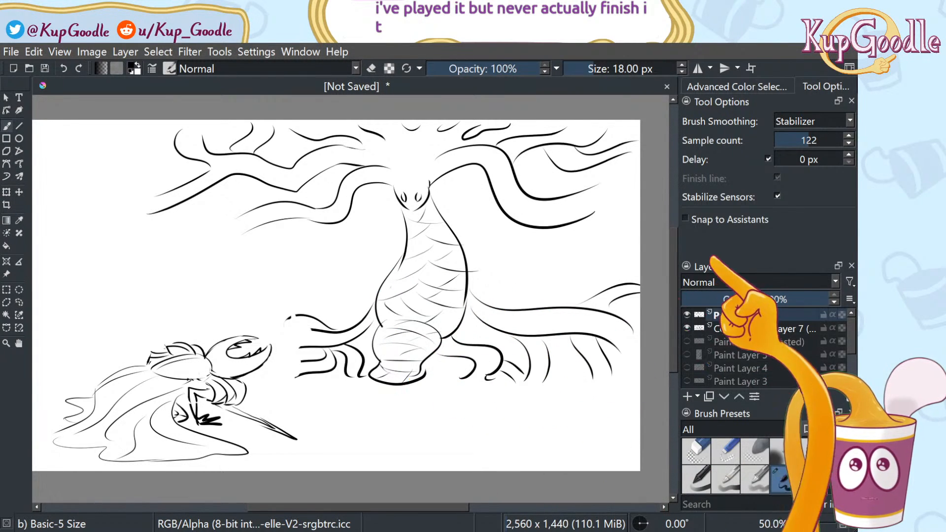
{"action": "left_click_drag", "start_coordinate": [783, 143], "coordinate": [729, 174]}
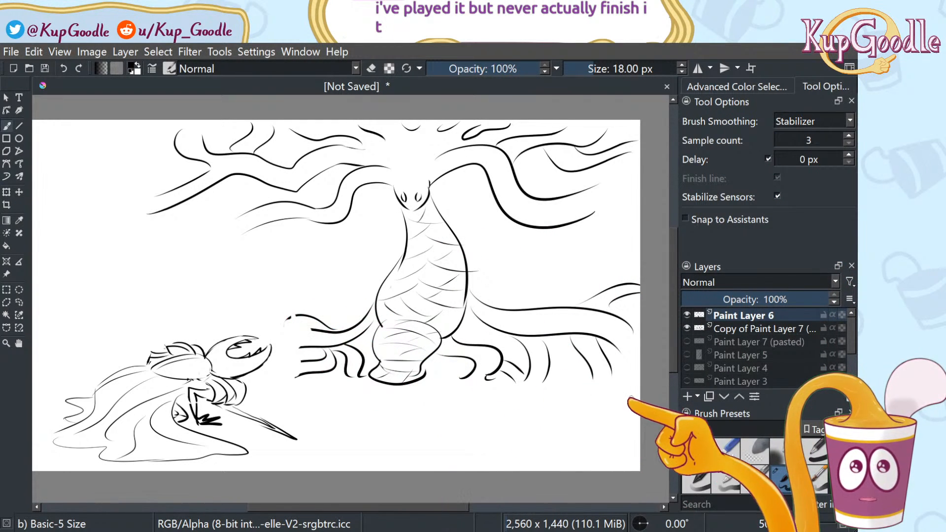
{"action": "left_click", "coordinate": [695, 451]}
{"action": "mouse_move", "coordinate": [302, 308]}
{"action": "left_mouse_down"}
{"action": "mouse_move", "coordinate": [307, 374]}
{"action": "mouse_move", "coordinate": [312, 346]}
{"action": "mouse_move", "coordinate": [295, 346]}
{"action": "mouse_move", "coordinate": [298, 330]}
{"action": "mouse_move", "coordinate": [322, 374]}
{"action": "mouse_move", "coordinate": [331, 333]}
{"action": "mouse_move", "coordinate": [357, 354]}
{"action": "left_mouse_up"}
{"action": "mouse_move", "coordinate": [365, 308]}
{"action": "left_mouse_down"}
{"action": "mouse_move", "coordinate": [355, 367]}
{"action": "mouse_move", "coordinate": [348, 356]}
{"action": "mouse_move", "coordinate": [415, 345]}
{"action": "mouse_move", "coordinate": [363, 358]}
{"action": "left_mouse_up"}
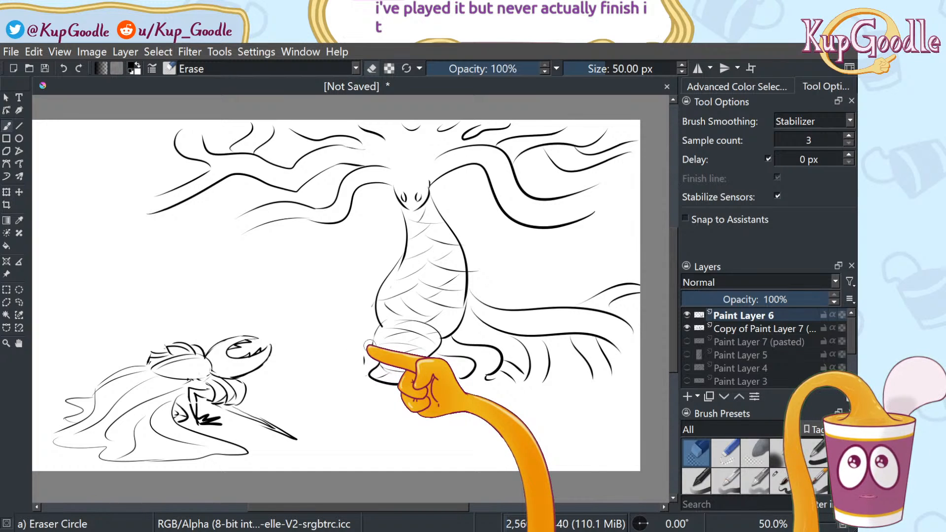
Draw a new curved root sweeping down-left from the trunk's lower left with the thin inking brush
{"action": "key", "text": "slash"}
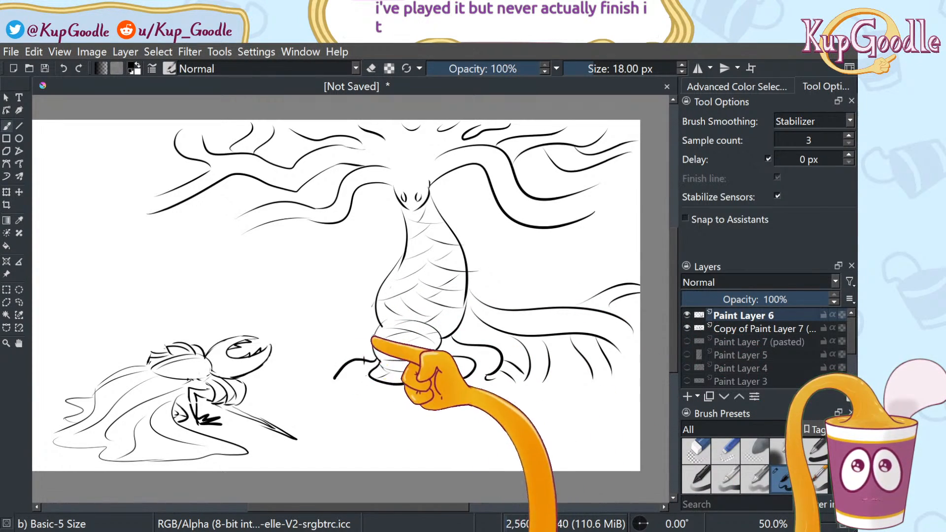
{"action": "left_click_drag", "start_coordinate": [324, 306], "coordinate": [293, 379]}
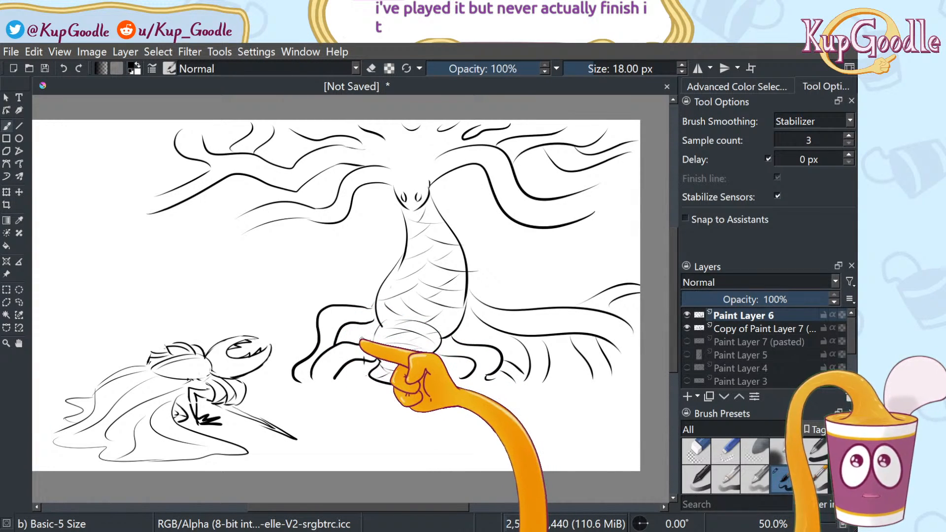
{"action": "key", "text": "minus"}
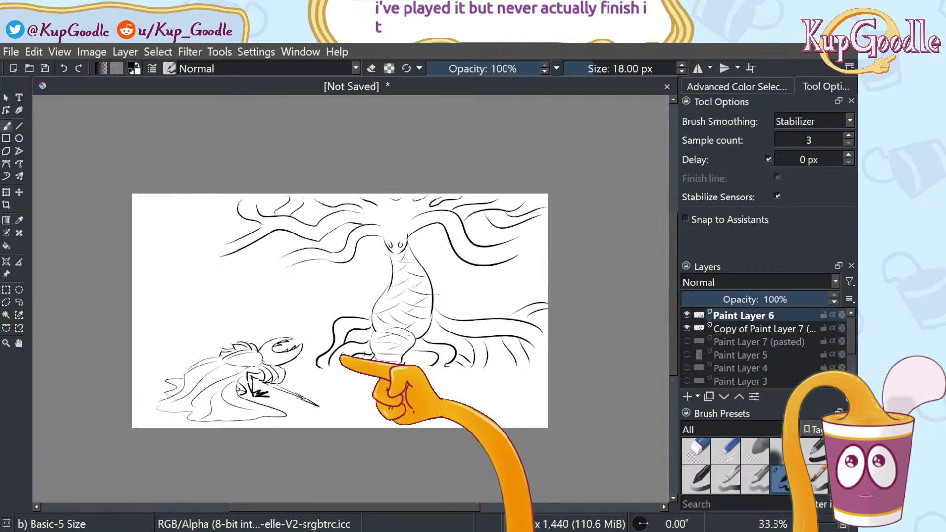
{"action": "key", "text": "plus"}
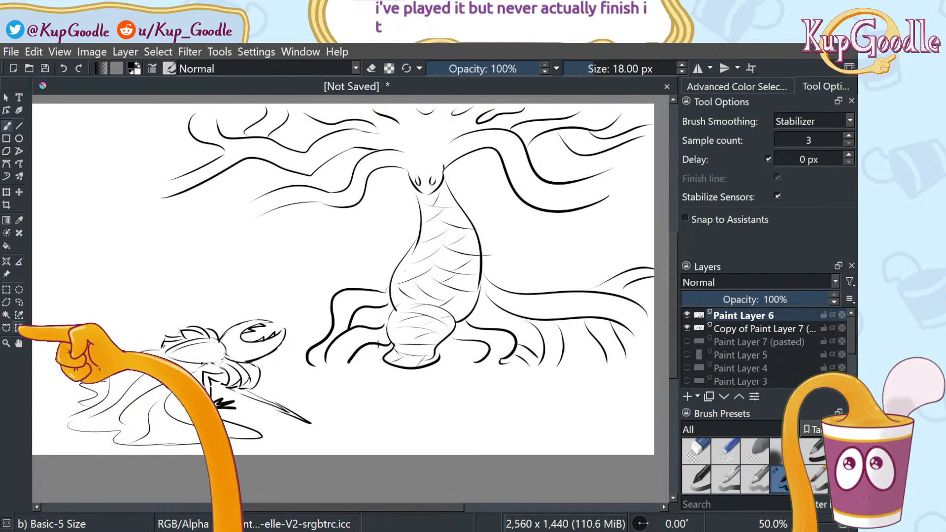
Lasso the left part of the sketch and try stretching it leftward, then undo the transform
{"action": "left_click", "coordinate": [19, 343]}
{"action": "left_click_drag", "start_coordinate": [182, 353], "coordinate": [278, 345]}
{"action": "key", "text": "b"}
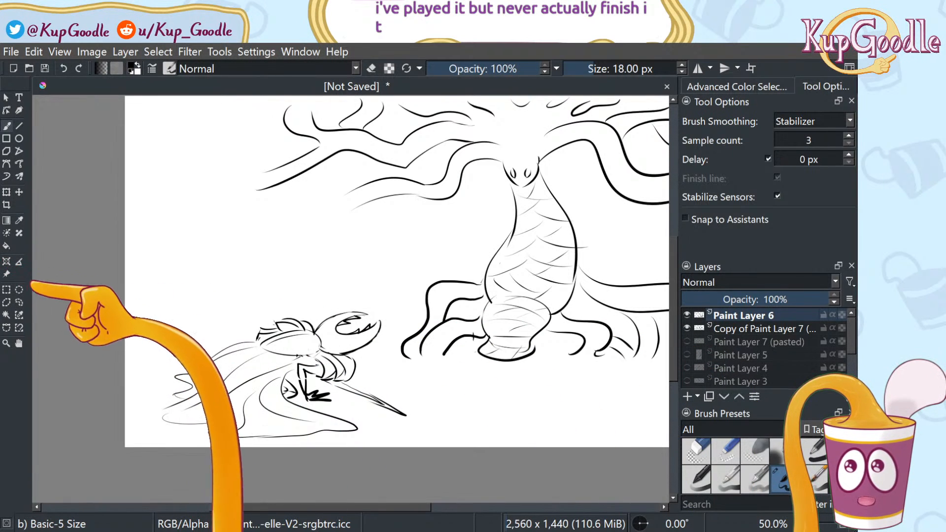
{"action": "left_click", "coordinate": [19, 302]}
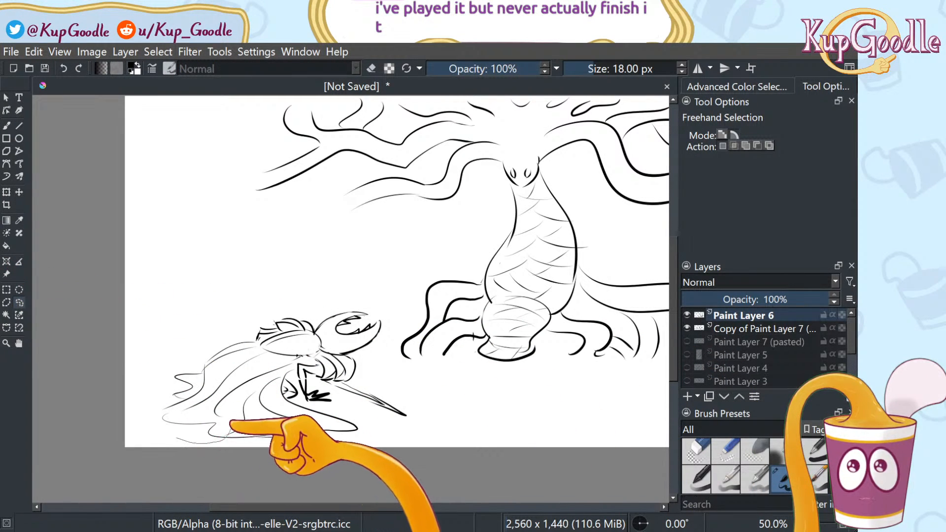
{"action": "left_click_drag", "start_coordinate": [226, 392], "coordinate": [224, 389]}
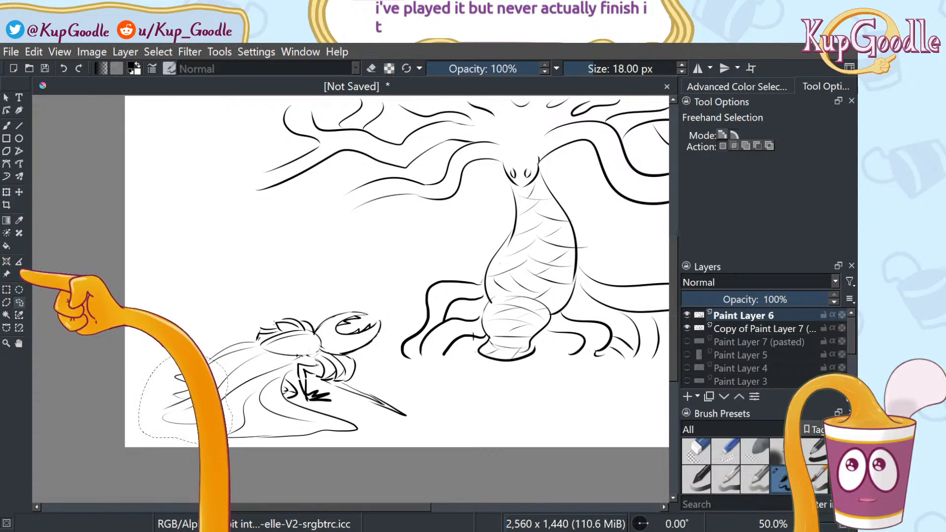
{"action": "left_click", "coordinate": [7, 192]}
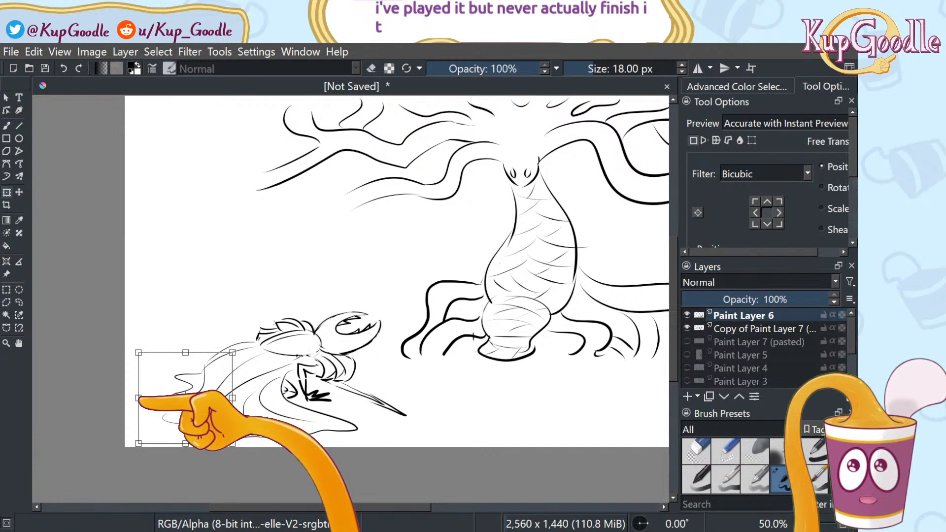
{"action": "mouse_move", "coordinate": [128, 401]}
{"action": "left_mouse_down"}
{"action": "mouse_move", "coordinate": [102, 401]}
{"action": "mouse_move", "coordinate": [139, 398]}
{"action": "left_mouse_up"}
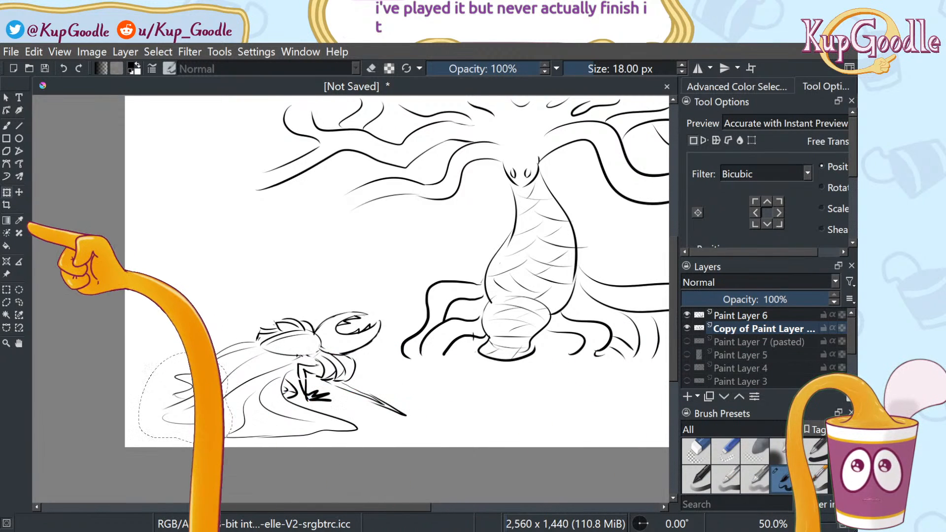
{"action": "left_click", "coordinate": [17, 193]}
{"action": "left_click", "coordinate": [7, 192]}
{"action": "left_click_drag", "start_coordinate": [138, 398], "coordinate": [31, 411]}
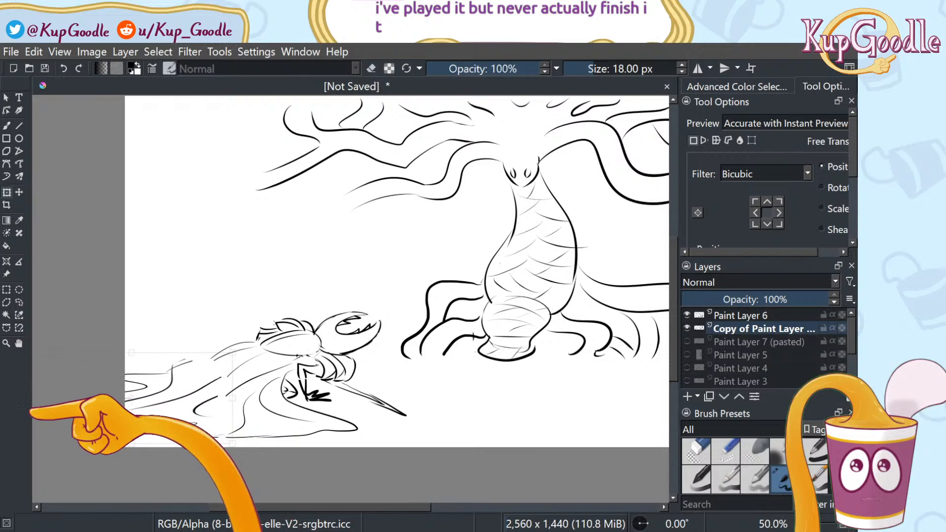
{"action": "left_click_drag", "start_coordinate": [193, 397], "coordinate": [207, 396]}
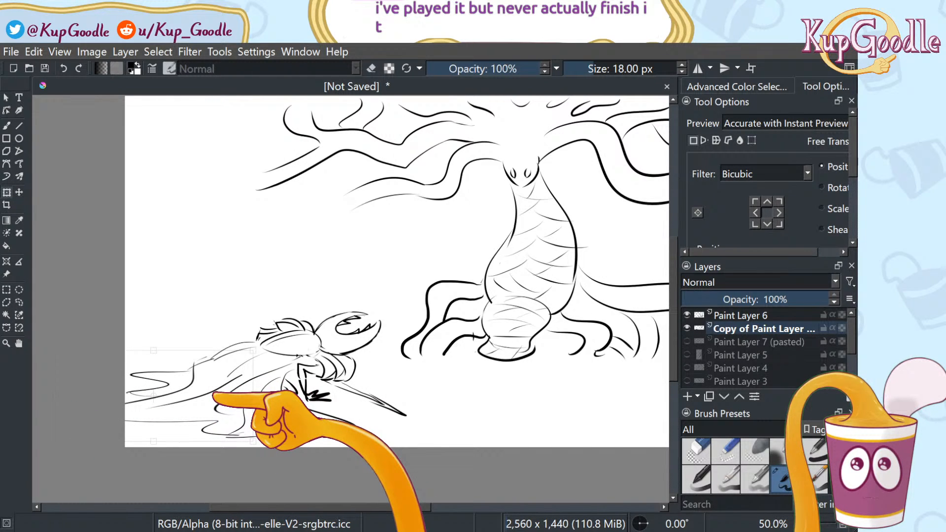
{"action": "key", "text": "ctrl+z"}
{"action": "key", "text": "ctrl+z"}
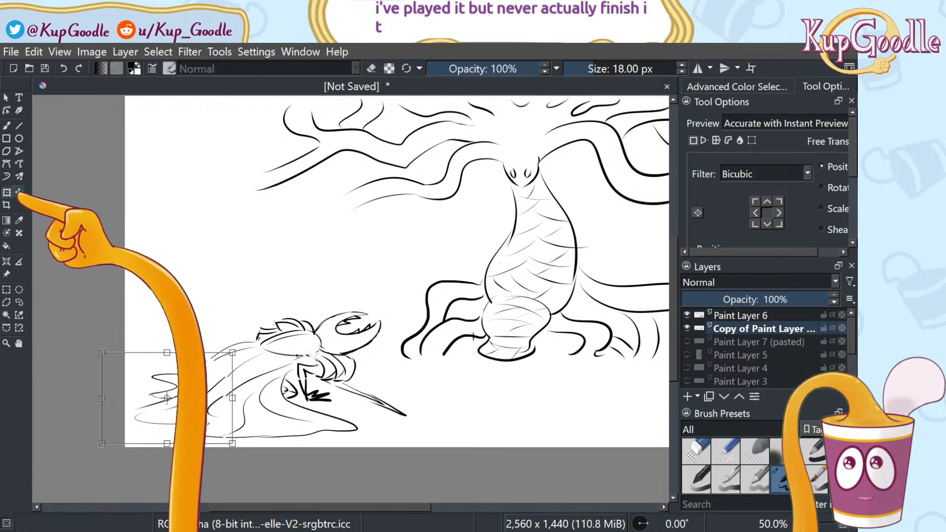
Move the Hornet sketch slightly up with Free Transform and apply it
{"action": "left_click", "coordinate": [19, 193]}
{"action": "left_click", "coordinate": [19, 290]}
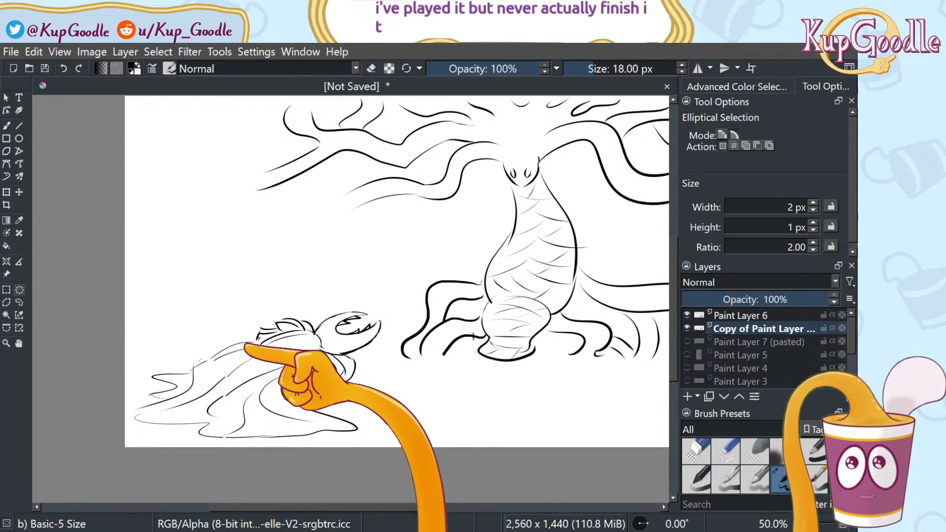
{"action": "scroll", "coordinate": [230, 336], "scroll_direction": "down", "scroll_amount": 2}
{"action": "scroll", "coordinate": [230, 338], "scroll_direction": "up", "scroll_amount": 2}
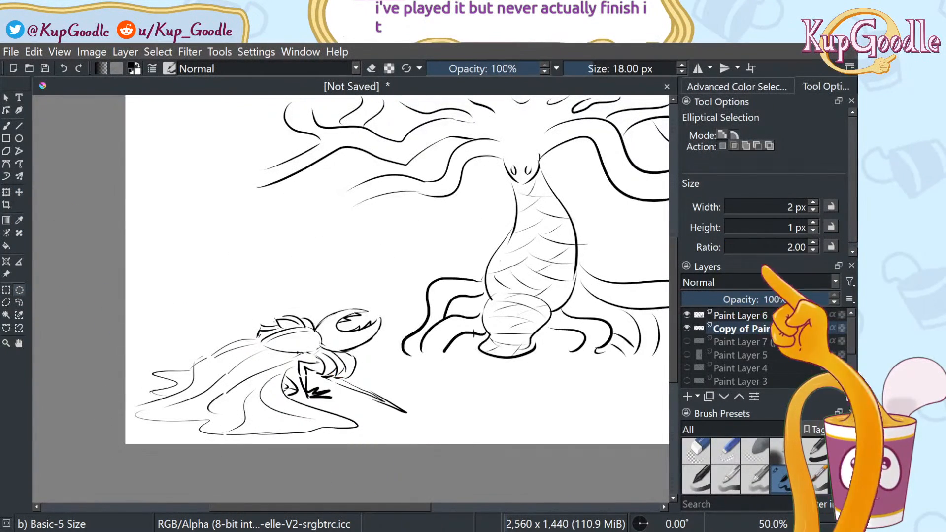
{"action": "left_click", "coordinate": [20, 192]}
{"action": "left_click", "coordinate": [6, 192]}
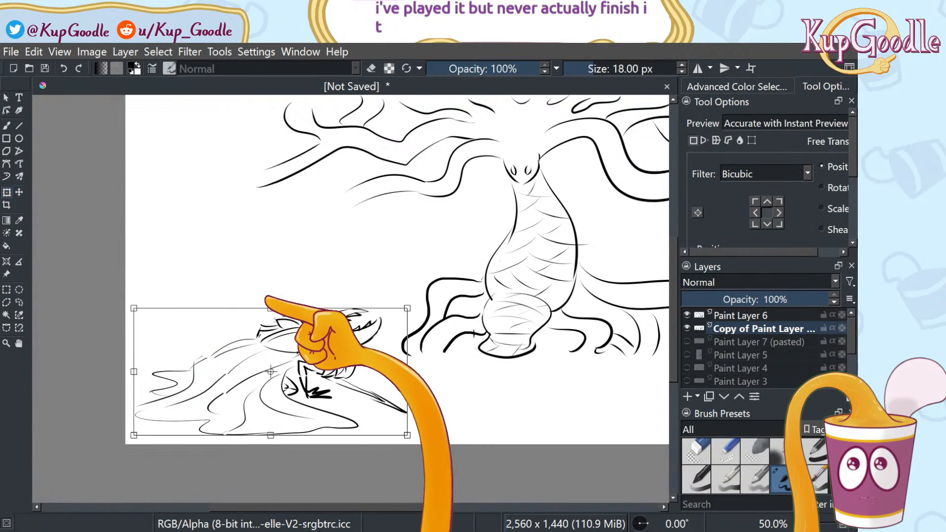
{"action": "left_click_drag", "start_coordinate": [272, 302], "coordinate": [271, 284]}
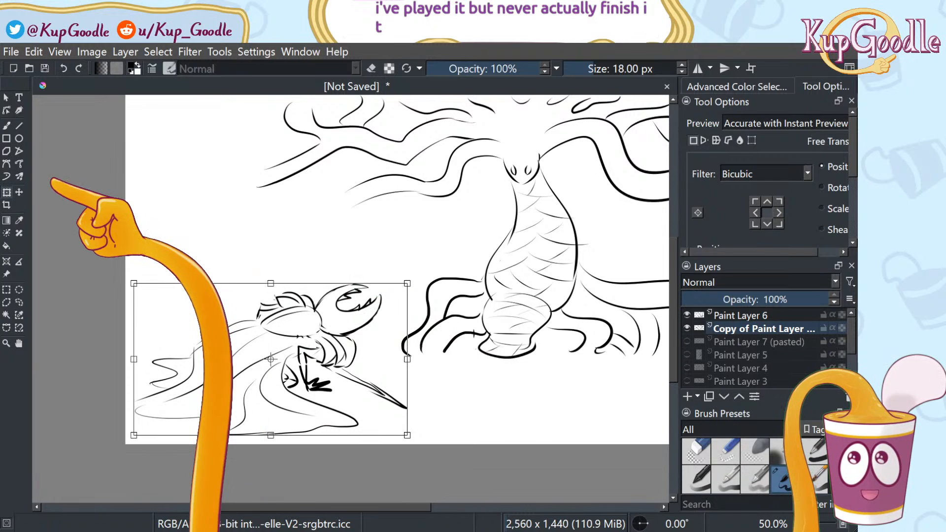
{"action": "left_click", "coordinate": [20, 303]}
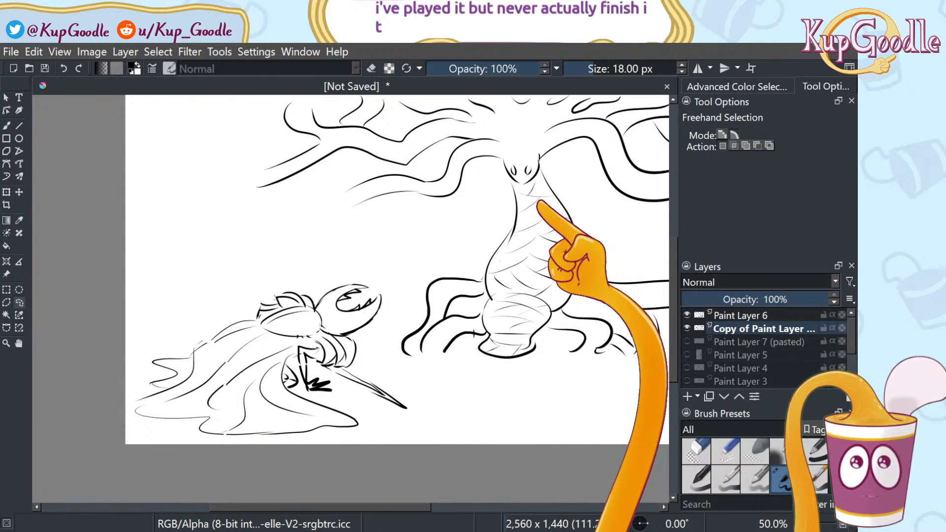
{"action": "scroll", "coordinate": [568, 175], "scroll_direction": "down", "scroll_amount": 2}
{"action": "scroll", "coordinate": [568, 174], "scroll_direction": "up", "scroll_amount": 1}
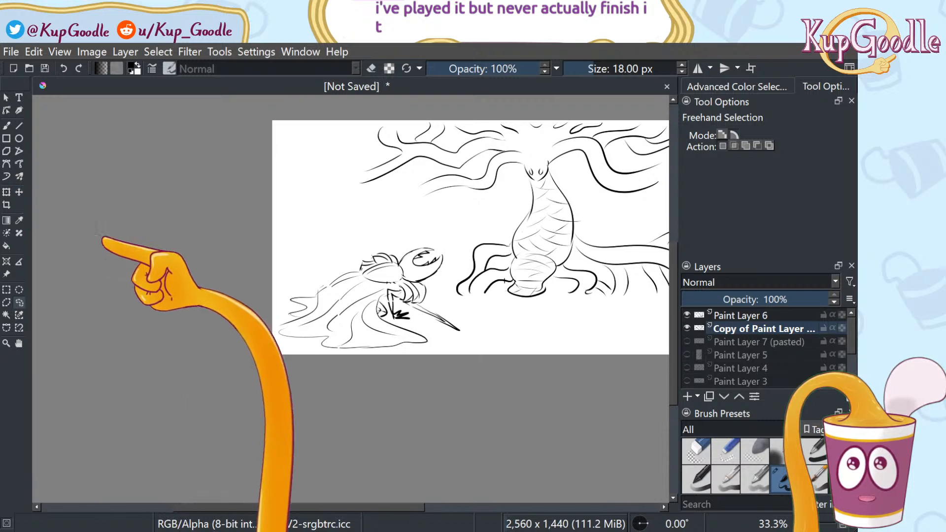
With the Basic-5 Size brush, draw the needle's first lines from Hornet's hand, undoing the long blade
{"action": "scroll", "coordinate": [546, 312], "scroll_direction": "up", "scroll_amount": 1}
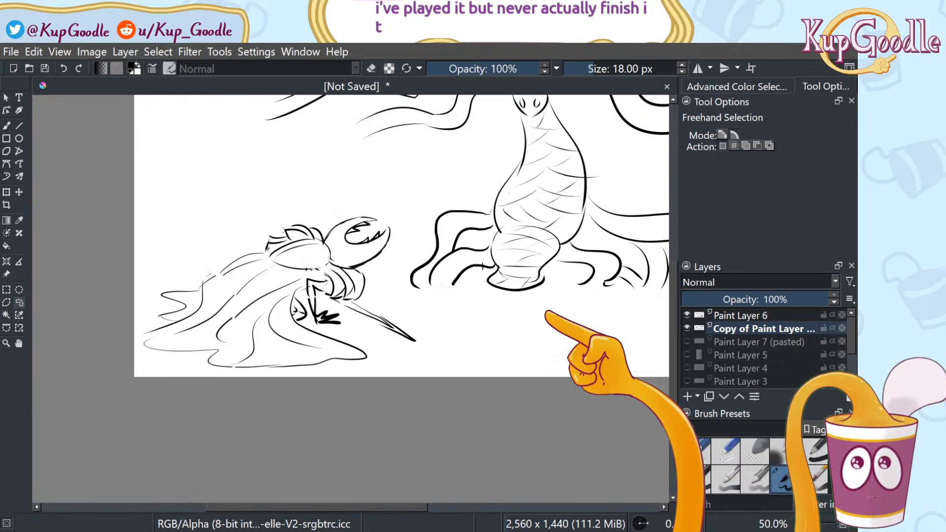
{"action": "left_click", "coordinate": [695, 452]}
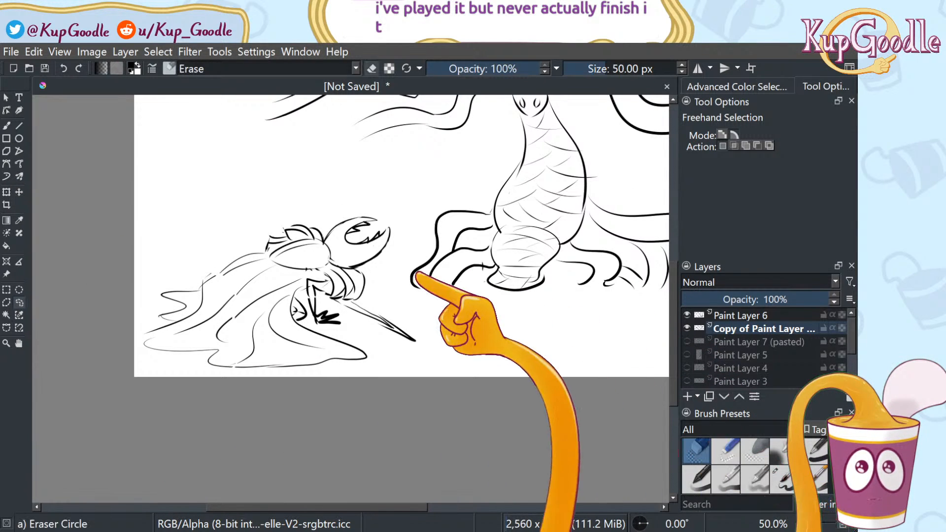
{"action": "key", "text": "b"}
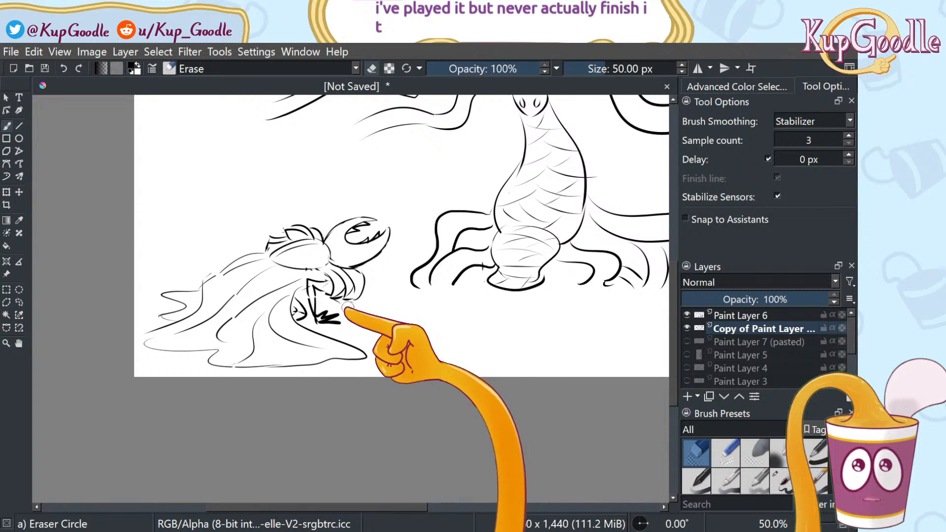
{"action": "left_click", "coordinate": [784, 478]}
{"action": "left_click_drag", "start_coordinate": [364, 318], "coordinate": [486, 337]}
{"action": "left_click_drag", "start_coordinate": [372, 306], "coordinate": [510, 326]}
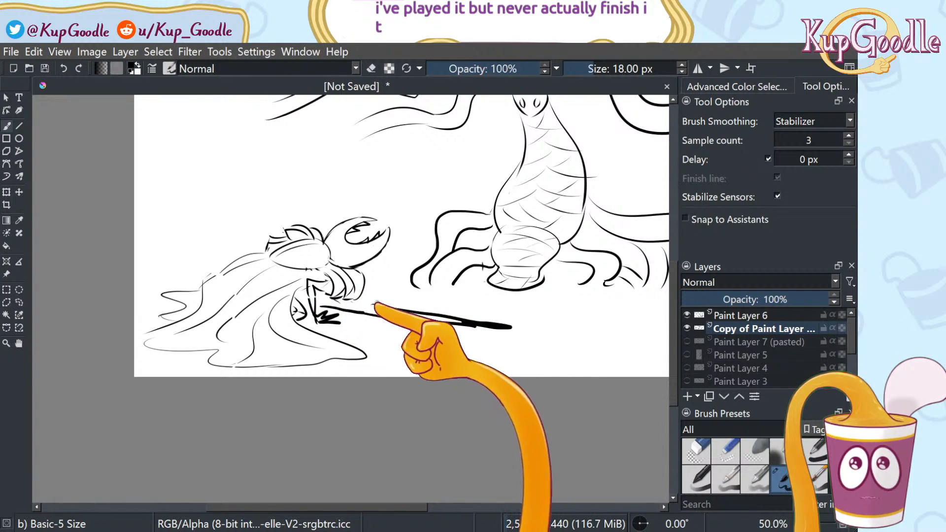
{"action": "scroll", "coordinate": [434, 280], "scroll_direction": "up", "scroll_amount": 1}
{"action": "scroll", "coordinate": [436, 280], "scroll_direction": "down", "scroll_amount": 2}
{"action": "scroll", "coordinate": [486, 235], "scroll_direction": "up", "scroll_amount": 1}
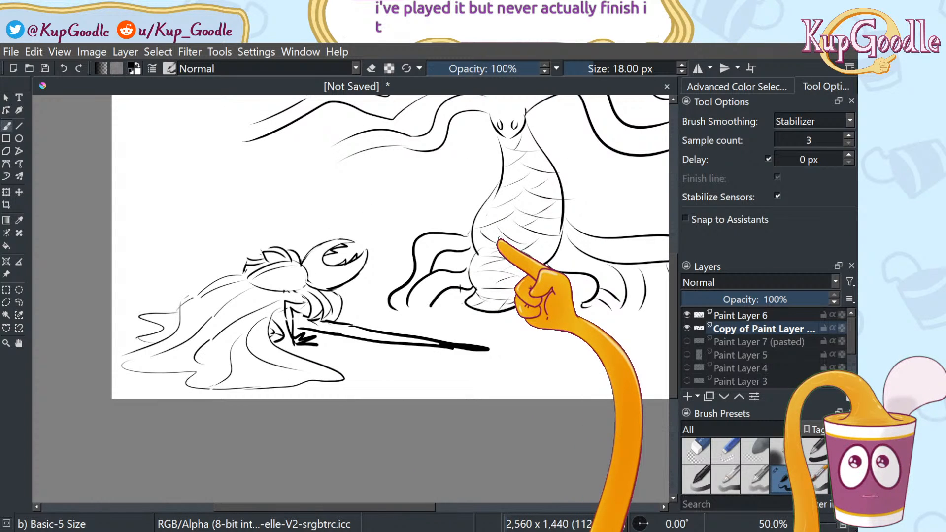
{"action": "key", "text": "ctrl+z"}
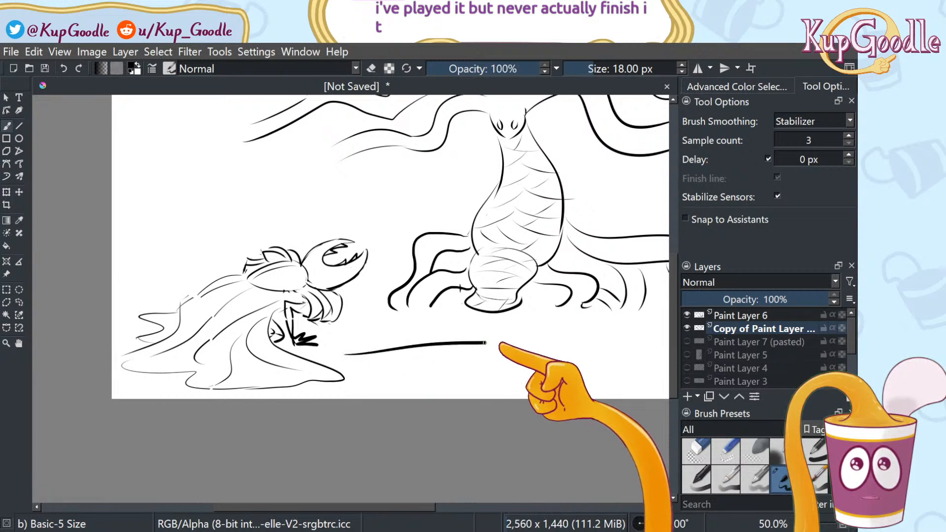
Redraw the needle as a doubled line reaching right, ending in a hooked hilt
{"action": "left_click_drag", "start_coordinate": [481, 327], "coordinate": [338, 375]}
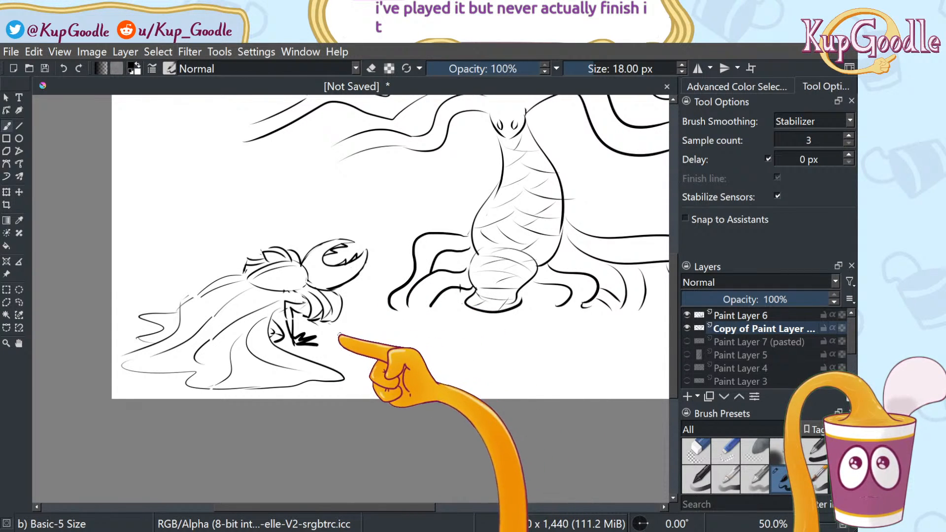
{"action": "left_click_drag", "start_coordinate": [376, 321], "coordinate": [647, 347]}
{"action": "key", "text": "ctrl+z"}
{"action": "mouse_move", "coordinate": [359, 323]}
{"action": "left_mouse_down"}
{"action": "mouse_move", "coordinate": [537, 356]}
{"action": "mouse_move", "coordinate": [466, 352]}
{"action": "left_mouse_up"}
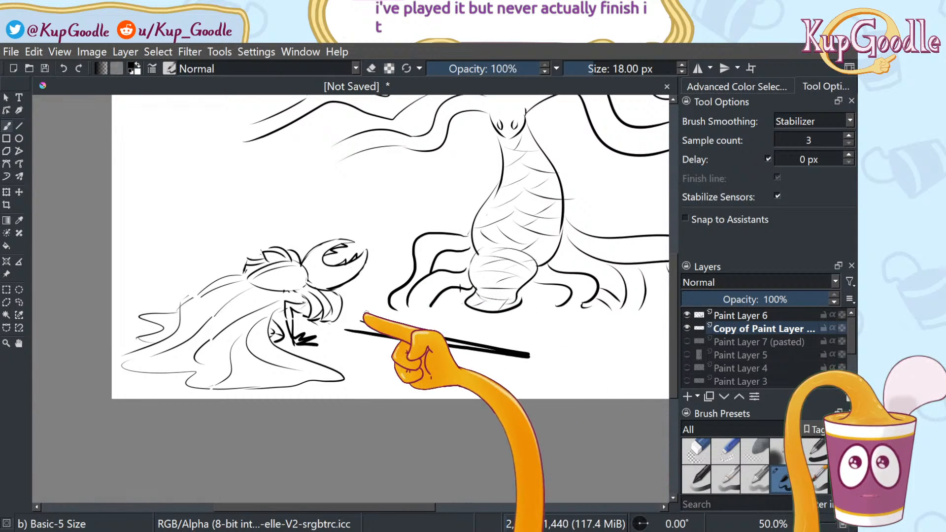
{"action": "left_click_drag", "start_coordinate": [529, 355], "coordinate": [330, 325]}
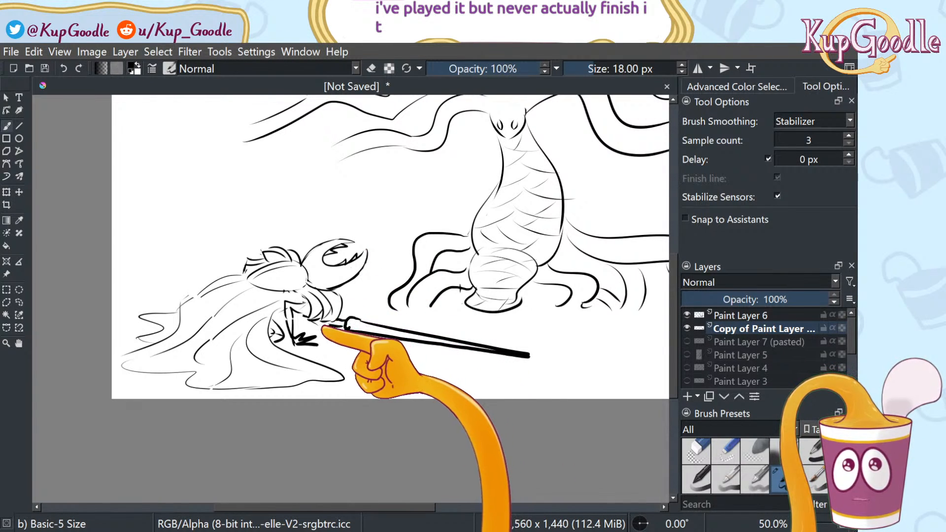
{"action": "scroll", "coordinate": [382, 266], "scroll_direction": "down", "scroll_amount": 2}
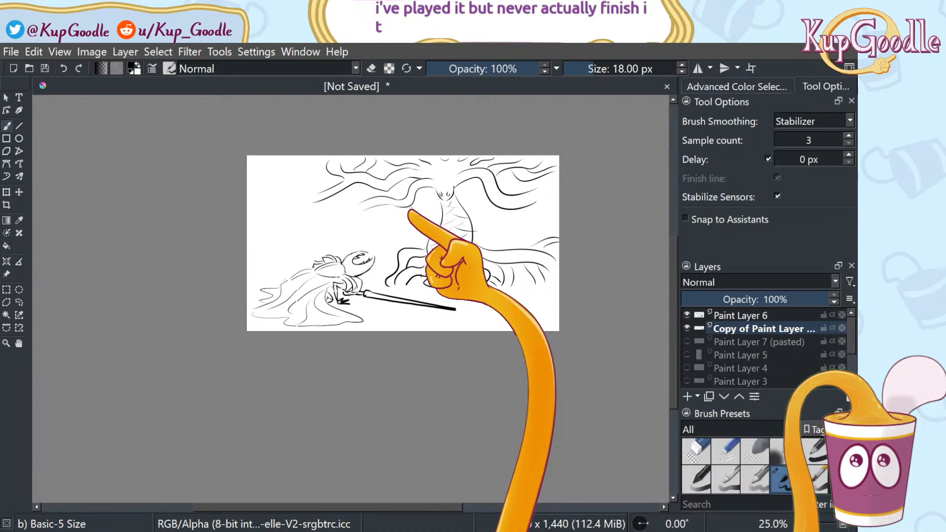
{"action": "scroll", "coordinate": [410, 210], "scroll_direction": "up", "scroll_amount": 2}
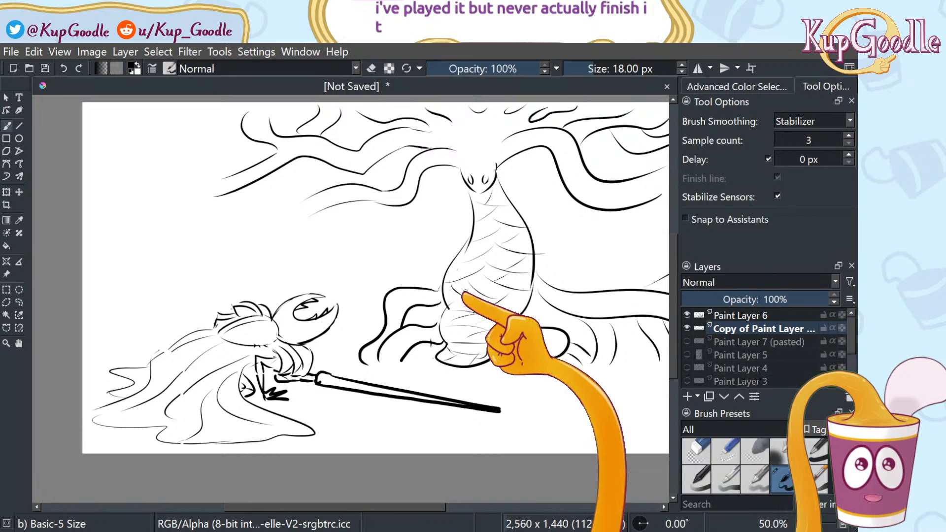
Enlarge the brush and try thick vertical strokes beside the trunk, undoing both
{"action": "key", "text": "bracketright"}
{"action": "left_click_drag", "start_coordinate": [387, 203], "coordinate": [389, 328]}
{"action": "key", "text": "bracketright"}
{"action": "key", "text": "bracketright"}
{"action": "key", "text": "ctrl+z"}
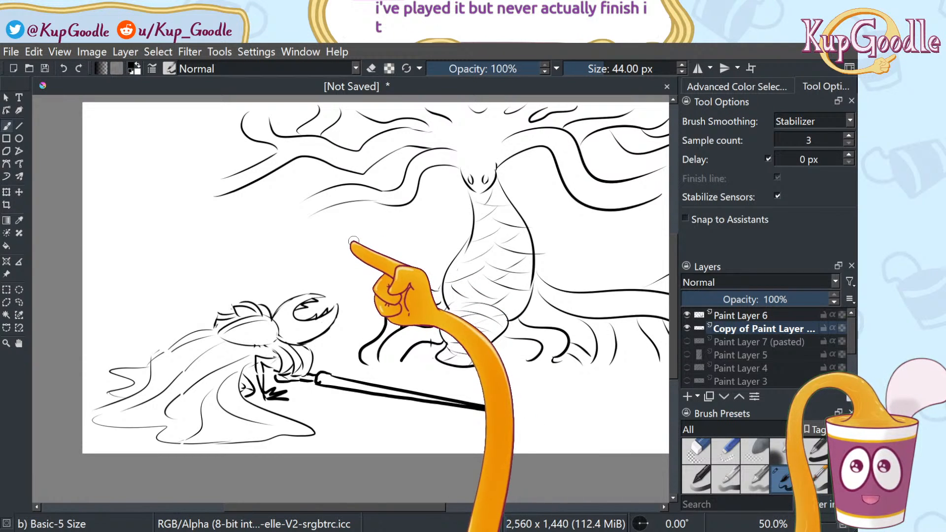
{"action": "left_click_drag", "start_coordinate": [355, 175], "coordinate": [359, 300]}
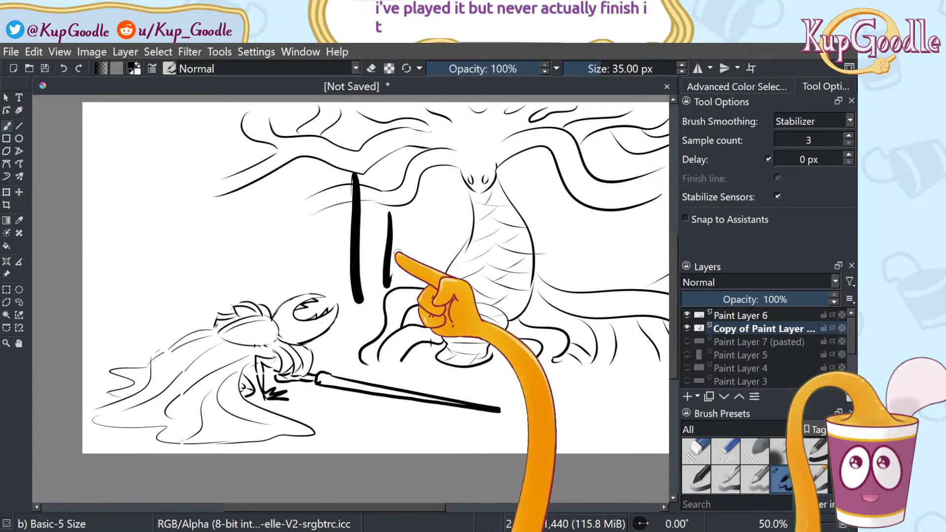
{"action": "key", "text": "ctrl+z"}
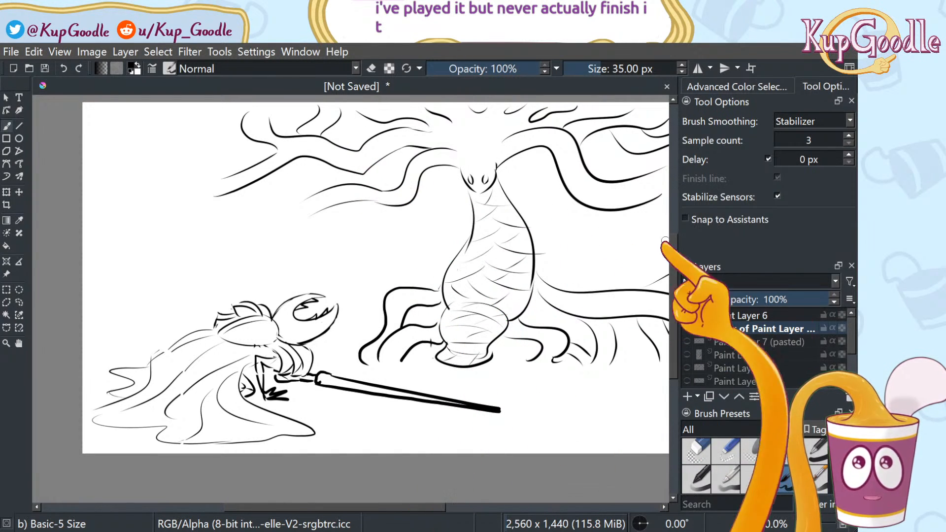
Add a new layer and paint thick roots hanging down from the top edge across the canvas
{"action": "left_click", "coordinate": [687, 397]}
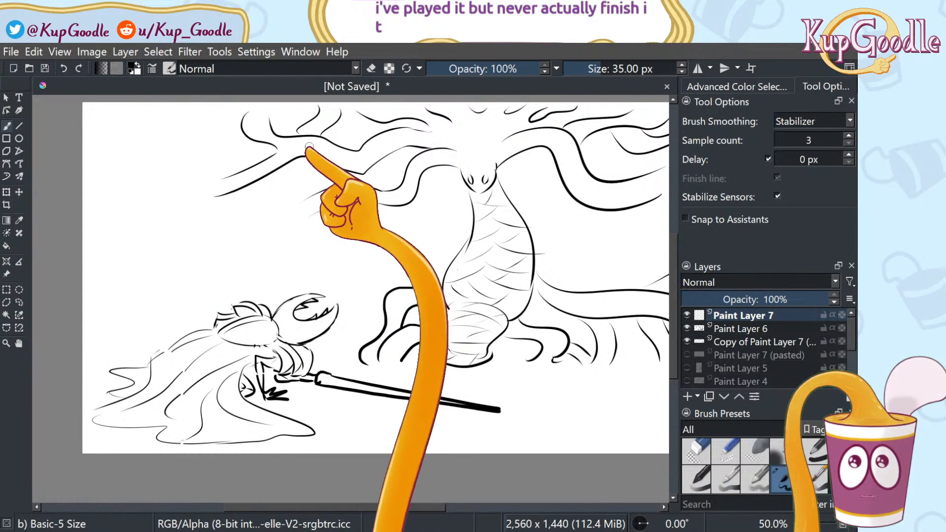
{"action": "scroll", "coordinate": [200, 308], "scroll_direction": "down", "scroll_amount": 1}
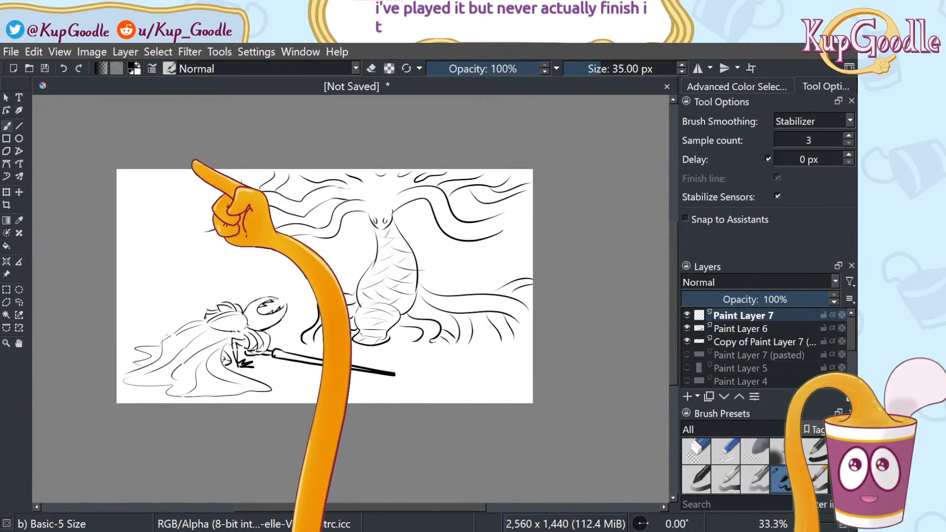
{"action": "mouse_move", "coordinate": [161, 167]}
{"action": "left_mouse_down"}
{"action": "mouse_move", "coordinate": [169, 287]}
{"action": "mouse_move", "coordinate": [197, 141]}
{"action": "mouse_move", "coordinate": [214, 139]}
{"action": "mouse_move", "coordinate": [229, 193]}
{"action": "mouse_move", "coordinate": [241, 182]}
{"action": "mouse_move", "coordinate": [258, 243]}
{"action": "mouse_move", "coordinate": [253, 145]}
{"action": "left_mouse_up"}
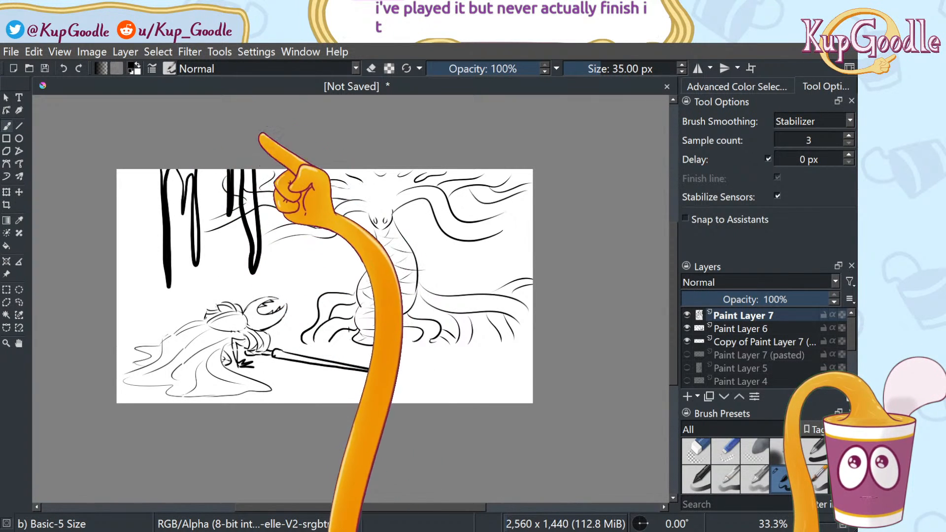
{"action": "key", "text": "ctrl+z"}
{"action": "key", "text": "ctrl+z"}
{"action": "mouse_move", "coordinate": [141, 166]}
{"action": "left_mouse_down"}
{"action": "mouse_move", "coordinate": [154, 274]}
{"action": "mouse_move", "coordinate": [152, 157]}
{"action": "mouse_move", "coordinate": [187, 262]}
{"action": "left_mouse_up"}
{"action": "left_click_drag", "start_coordinate": [209, 166], "coordinate": [232, 280]}
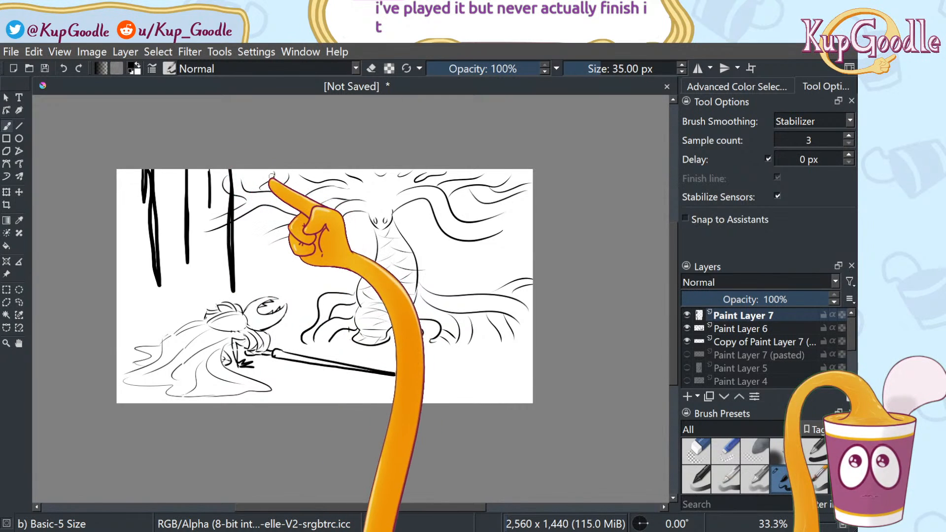
{"action": "left_click_drag", "start_coordinate": [273, 167], "coordinate": [273, 282]}
{"action": "left_click_drag", "start_coordinate": [321, 170], "coordinate": [321, 298]}
{"action": "left_click_drag", "start_coordinate": [434, 170], "coordinate": [432, 230]}
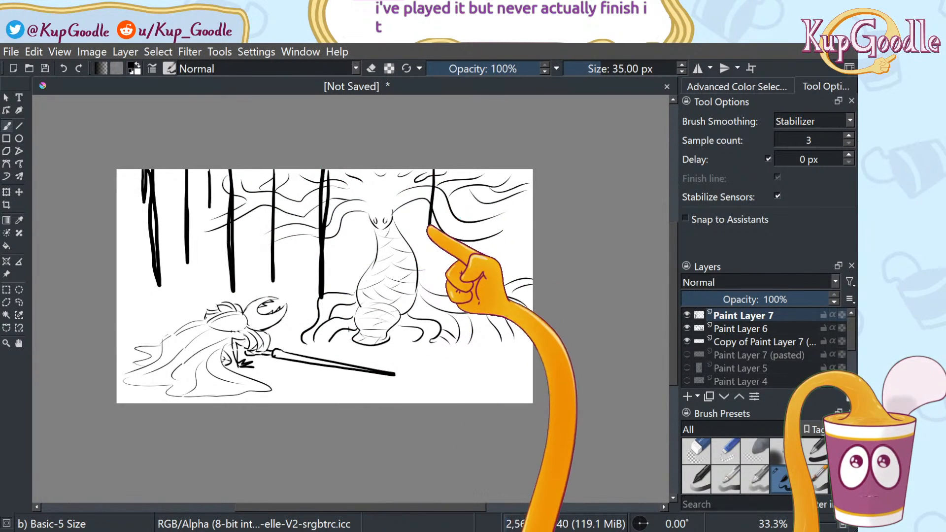
{"action": "left_click_drag", "start_coordinate": [477, 170], "coordinate": [468, 275]}
{"action": "left_click_drag", "start_coordinate": [501, 170], "coordinate": [493, 254]}
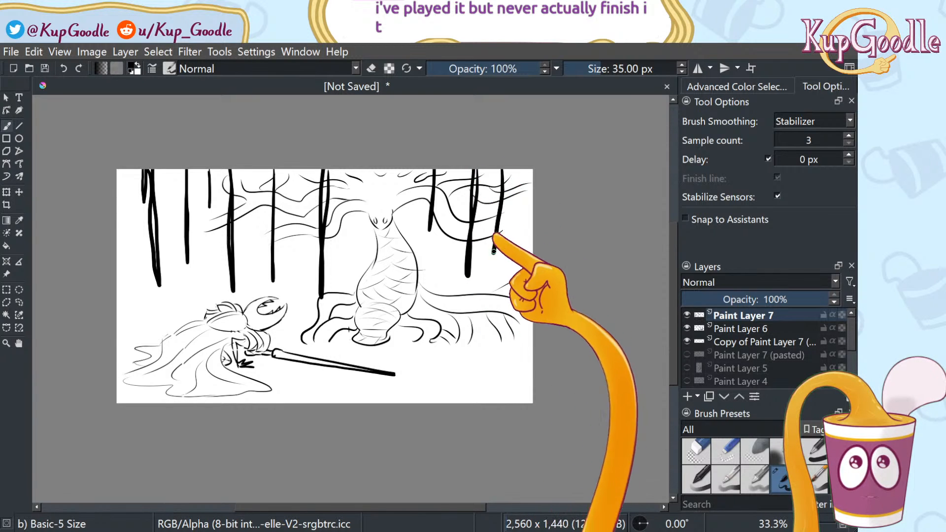
{"action": "mouse_move", "coordinate": [508, 183]}
{"action": "left_mouse_down"}
{"action": "mouse_move", "coordinate": [513, 174]}
{"action": "mouse_move", "coordinate": [525, 208]}
{"action": "mouse_move", "coordinate": [518, 261]}
{"action": "left_mouse_up"}
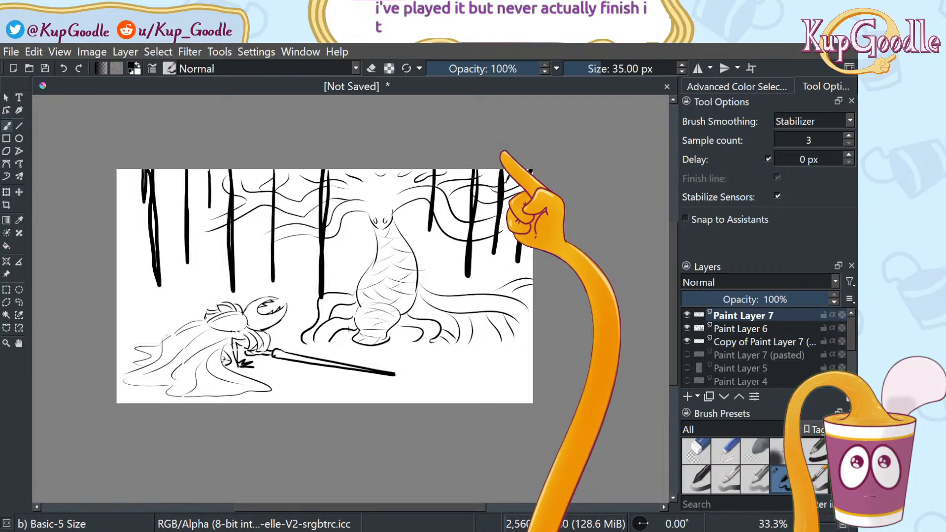
Fill the top edge with solid black, extending the top-left mass into drips
{"action": "left_click_drag", "start_coordinate": [315, 173], "coordinate": [148, 173]}
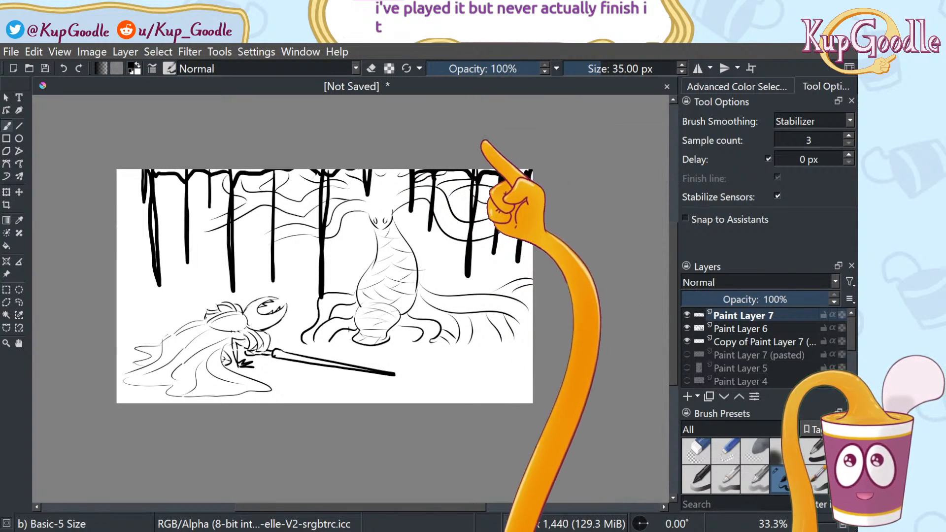
{"action": "mouse_move", "coordinate": [172, 170]}
{"action": "left_mouse_down"}
{"action": "mouse_move", "coordinate": [200, 183]}
{"action": "mouse_move", "coordinate": [193, 175]}
{"action": "mouse_move", "coordinate": [199, 205]}
{"action": "left_mouse_up"}
{"action": "mouse_move", "coordinate": [227, 175]}
{"action": "left_mouse_down"}
{"action": "mouse_move", "coordinate": [225, 280]}
{"action": "mouse_move", "coordinate": [200, 171]}
{"action": "mouse_move", "coordinate": [331, 175]}
{"action": "mouse_move", "coordinate": [326, 223]}
{"action": "left_mouse_up"}
{"action": "mouse_move", "coordinate": [353, 170]}
{"action": "left_mouse_down"}
{"action": "mouse_move", "coordinate": [528, 173]}
{"action": "mouse_move", "coordinate": [511, 173]}
{"action": "mouse_move", "coordinate": [521, 176]}
{"action": "left_mouse_up"}
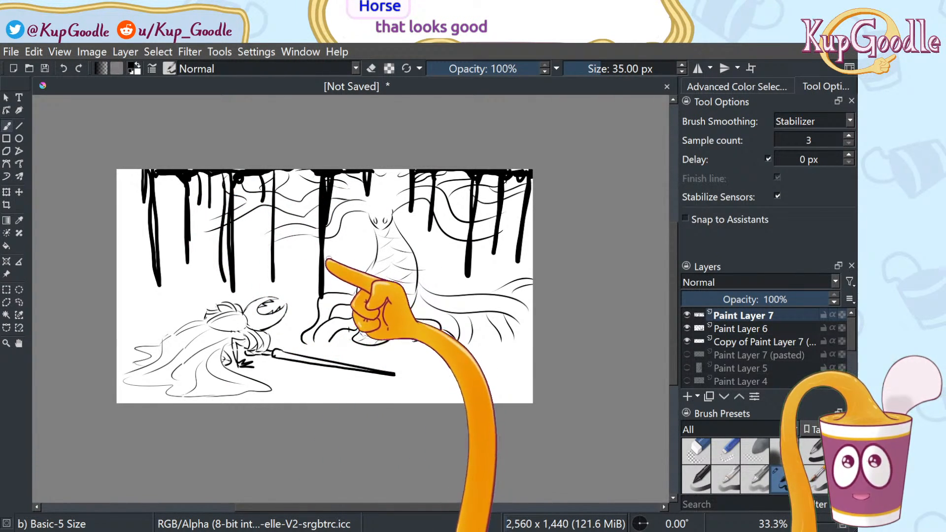
Paint a thick black trunk down the full height of the left canvas edge
{"action": "left_click", "coordinate": [687, 315]}
{"action": "left_click", "coordinate": [687, 315]}
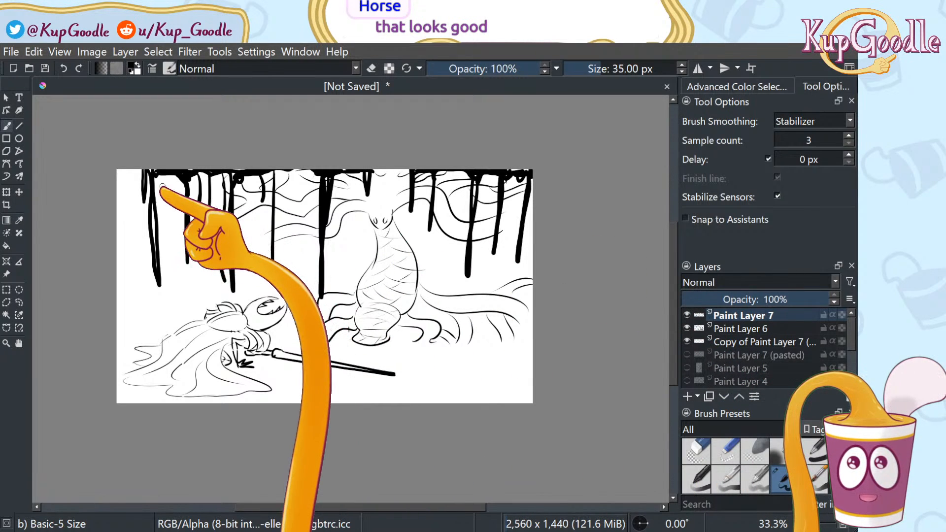
{"action": "mouse_move", "coordinate": [128, 173]}
{"action": "left_mouse_down"}
{"action": "mouse_move", "coordinate": [126, 401]}
{"action": "mouse_move", "coordinate": [122, 361]}
{"action": "left_mouse_up"}
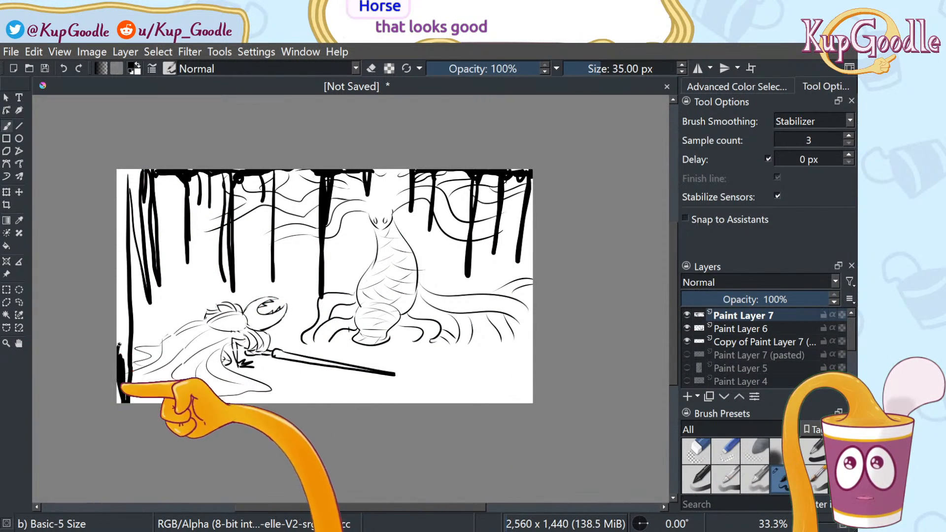
{"action": "mouse_move", "coordinate": [121, 310]}
{"action": "left_mouse_down"}
{"action": "mouse_move", "coordinate": [125, 329]}
{"action": "mouse_move", "coordinate": [124, 298]}
{"action": "left_mouse_up"}
{"action": "left_click_drag", "start_coordinate": [119, 218], "coordinate": [121, 172]}
{"action": "mouse_move", "coordinate": [138, 214]}
{"action": "left_mouse_down"}
{"action": "mouse_move", "coordinate": [143, 276]}
{"action": "mouse_move", "coordinate": [135, 197]}
{"action": "mouse_move", "coordinate": [122, 171]}
{"action": "mouse_move", "coordinate": [134, 367]}
{"action": "left_mouse_up"}
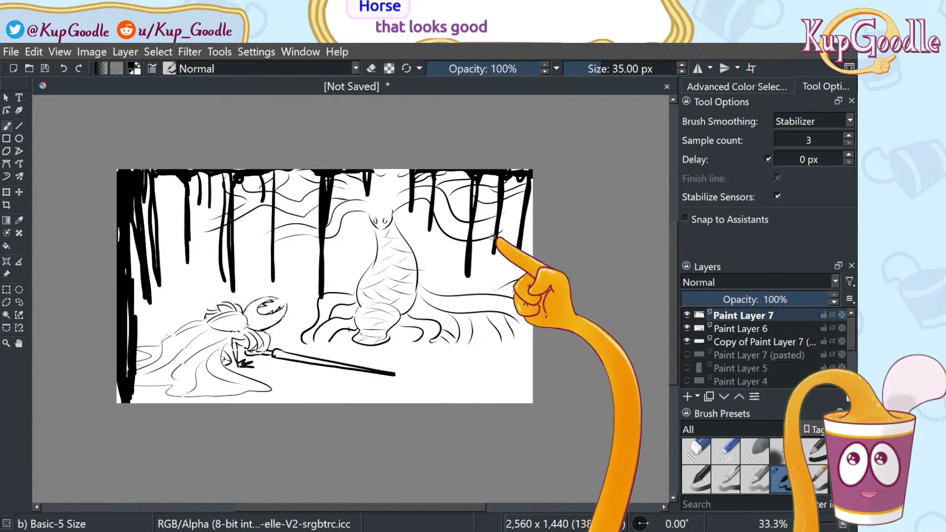
Paint the right-edge trunk, thicken the upper left, and erase the ends of two hanging roots
{"action": "left_click_drag", "start_coordinate": [528, 172], "coordinate": [517, 397]}
{"action": "key", "text": "ctrl+z"}
{"action": "mouse_move", "coordinate": [529, 207]}
{"action": "left_mouse_down"}
{"action": "mouse_move", "coordinate": [524, 395]}
{"action": "mouse_move", "coordinate": [529, 173]}
{"action": "mouse_move", "coordinate": [528, 181]}
{"action": "left_mouse_up"}
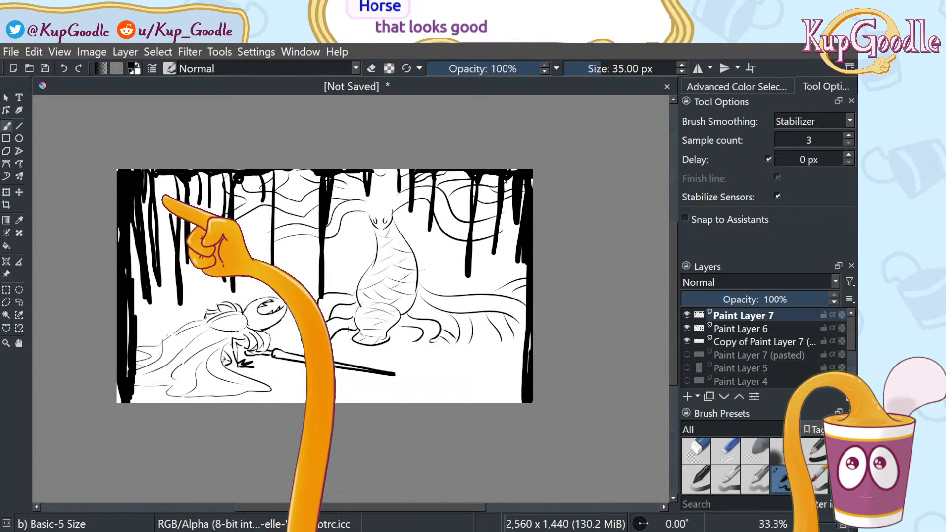
{"action": "mouse_move", "coordinate": [171, 206]}
{"action": "left_mouse_down"}
{"action": "mouse_move", "coordinate": [170, 181]}
{"action": "mouse_move", "coordinate": [180, 284]}
{"action": "left_mouse_up"}
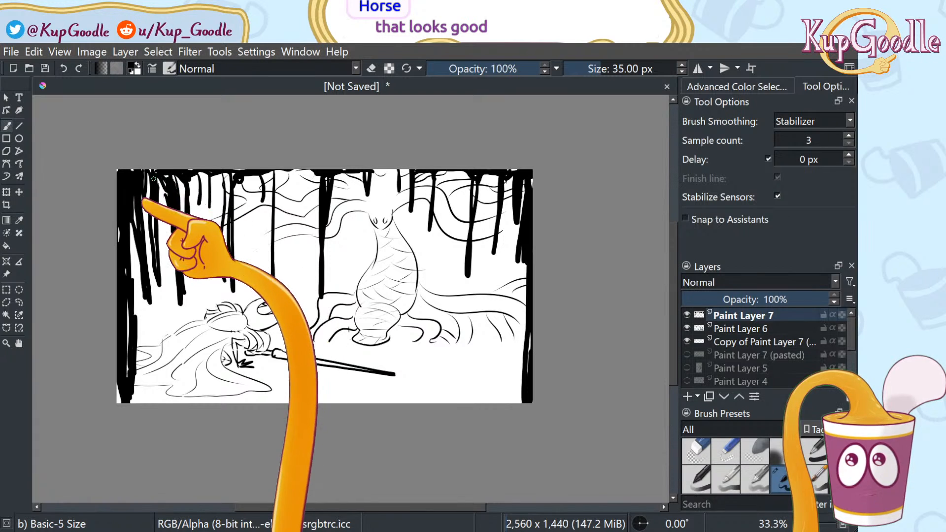
{"action": "left_click_drag", "start_coordinate": [512, 182], "coordinate": [506, 311]}
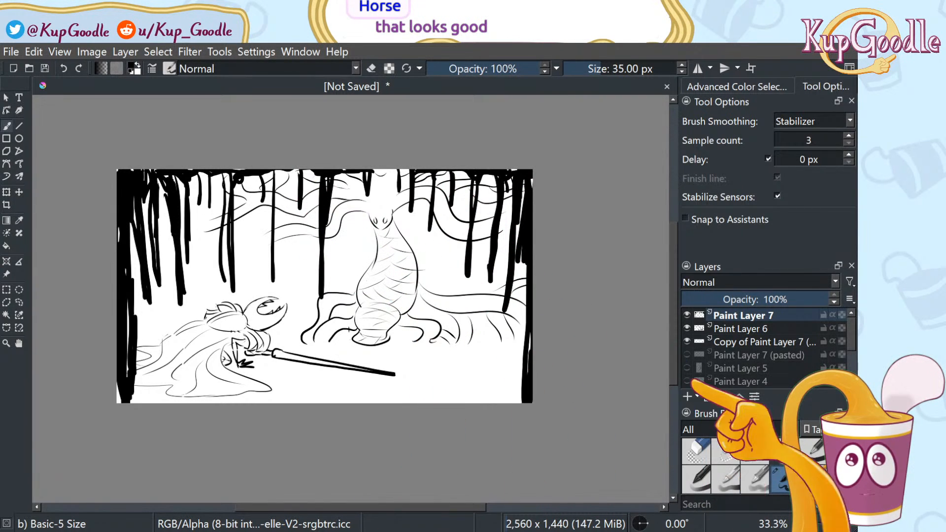
{"action": "left_click_drag", "start_coordinate": [274, 284], "coordinate": [274, 237]}
{"action": "mouse_move", "coordinate": [322, 297]}
{"action": "left_mouse_down"}
{"action": "mouse_move", "coordinate": [321, 273]}
{"action": "mouse_move", "coordinate": [324, 281]}
{"action": "mouse_move", "coordinate": [320, 211]}
{"action": "left_mouse_up"}
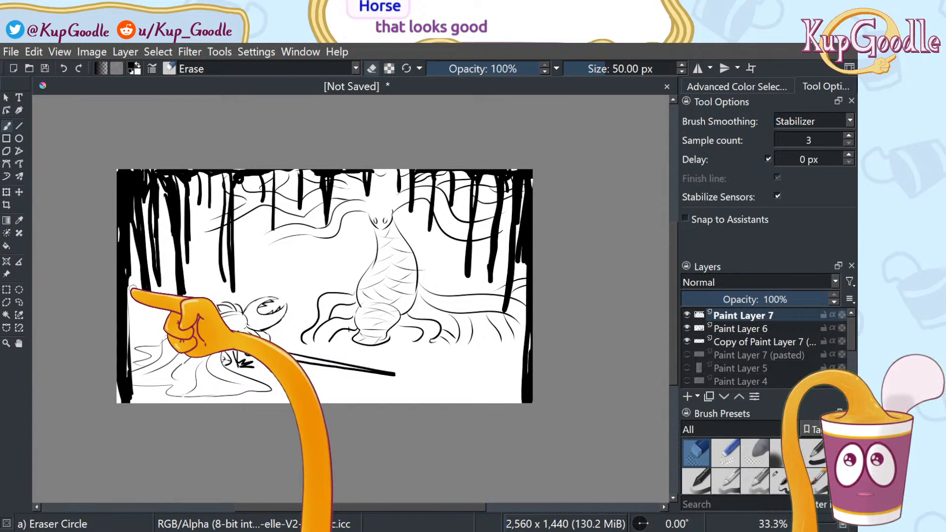
Erase the lower end of another hanging root and toggle Paint Layer 7's visibility to check it
{"action": "key", "text": "ctrl+z"}
{"action": "left_click_drag", "start_coordinate": [234, 247], "coordinate": [230, 285]}
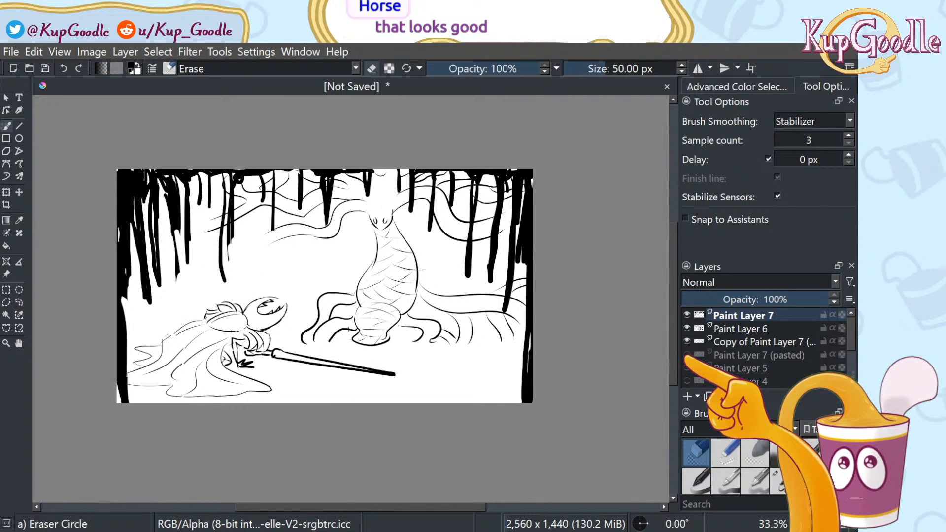
{"action": "left_click", "coordinate": [687, 316]}
{"action": "left_click", "coordinate": [687, 316]}
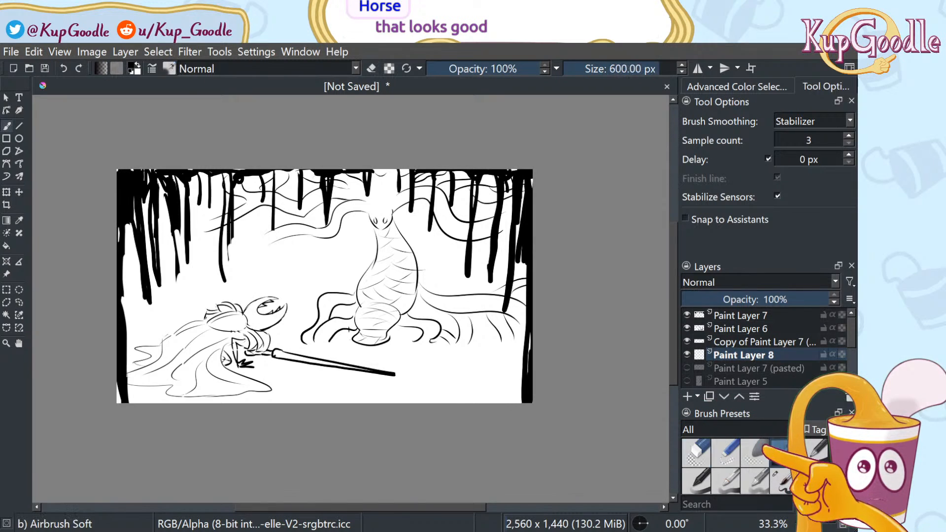
Spray soft grey fog across the background with the 600 px Airbrush Soft, redoing the first stroke
{"action": "mouse_move", "coordinate": [364, 320]}
{"action": "left_mouse_down"}
{"action": "mouse_move", "coordinate": [385, 284]}
{"action": "mouse_move", "coordinate": [253, 253]}
{"action": "left_mouse_up"}
{"action": "key", "text": "ctrl+z"}
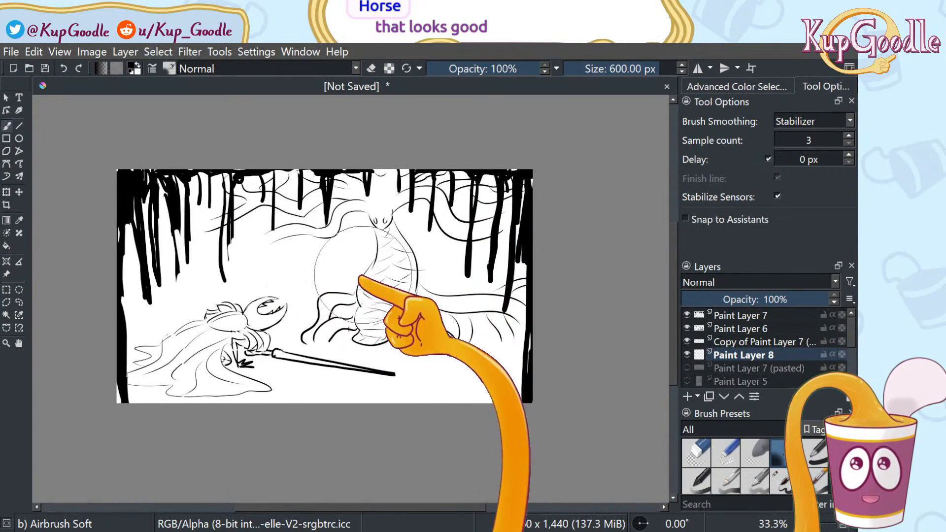
{"action": "mouse_move", "coordinate": [314, 281]}
{"action": "left_mouse_down"}
{"action": "mouse_move", "coordinate": [364, 242]}
{"action": "mouse_move", "coordinate": [318, 277]}
{"action": "mouse_move", "coordinate": [318, 262]}
{"action": "mouse_move", "coordinate": [245, 278]}
{"action": "mouse_move", "coordinate": [249, 267]}
{"action": "mouse_move", "coordinate": [179, 218]}
{"action": "left_mouse_up"}
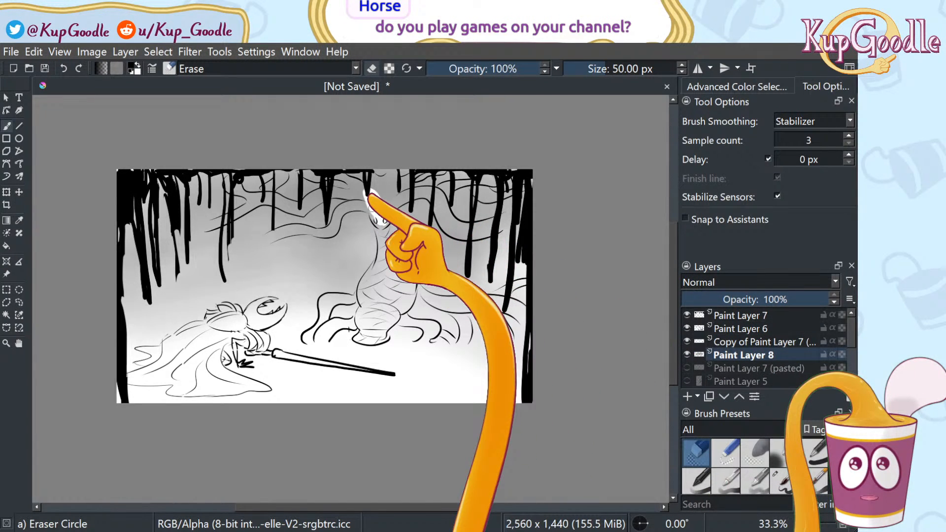
Try erasing the fog right of the creature's head, then undo it so the fog stays
{"action": "scroll", "coordinate": [394, 177], "scroll_direction": "up", "scroll_amount": 1}
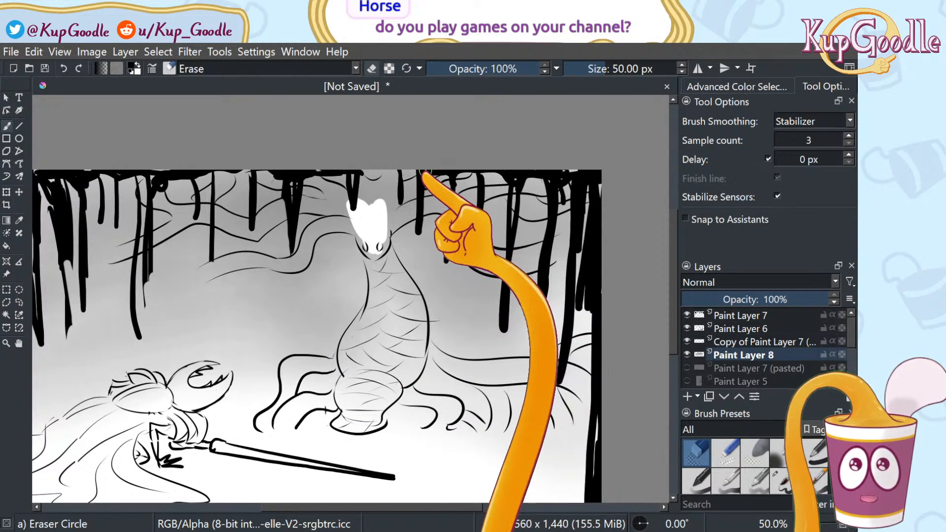
{"action": "scroll", "coordinate": [424, 172], "scroll_direction": "up", "scroll_amount": 2}
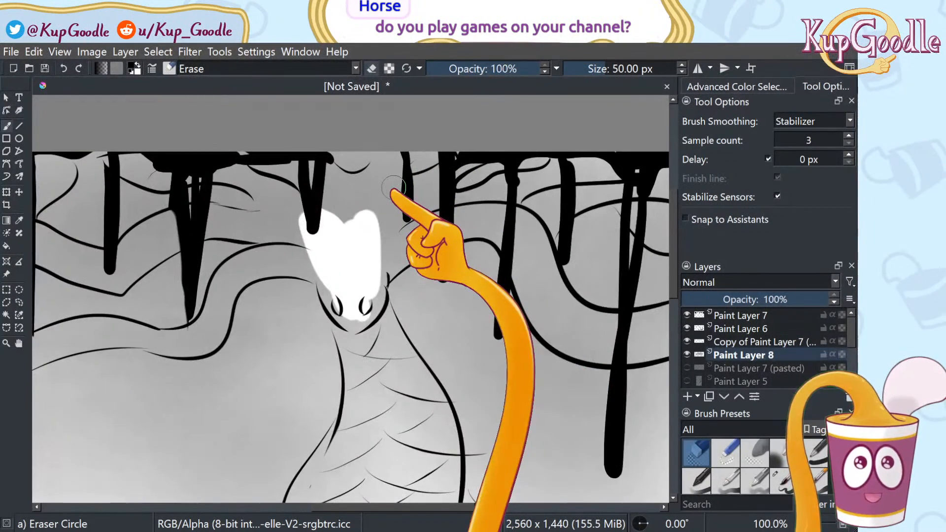
{"action": "mouse_move", "coordinate": [389, 260]}
{"action": "left_mouse_down"}
{"action": "mouse_move", "coordinate": [424, 237]}
{"action": "mouse_move", "coordinate": [436, 241]}
{"action": "mouse_move", "coordinate": [419, 248]}
{"action": "mouse_move", "coordinate": [448, 226]}
{"action": "left_mouse_up"}
{"action": "key", "text": "ctrl+z"}
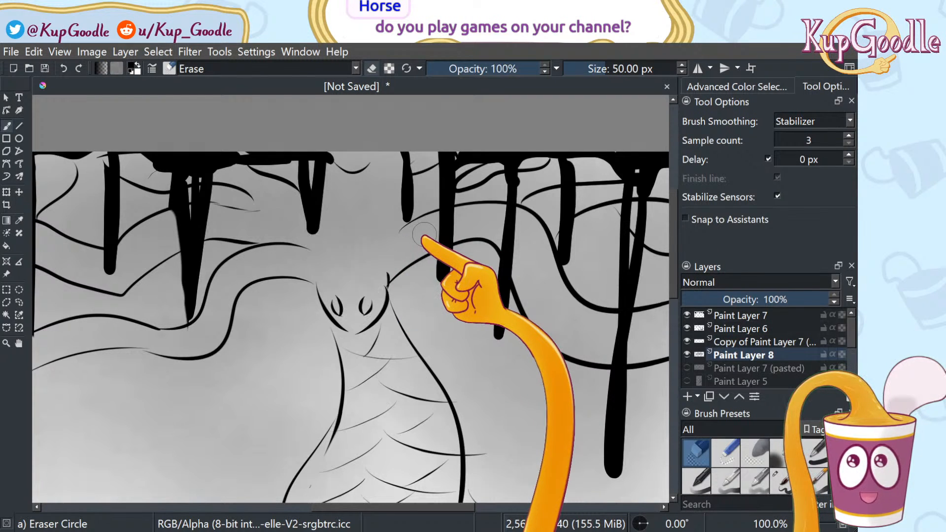
{"action": "scroll", "coordinate": [423, 232], "scroll_direction": "down", "scroll_amount": 1}
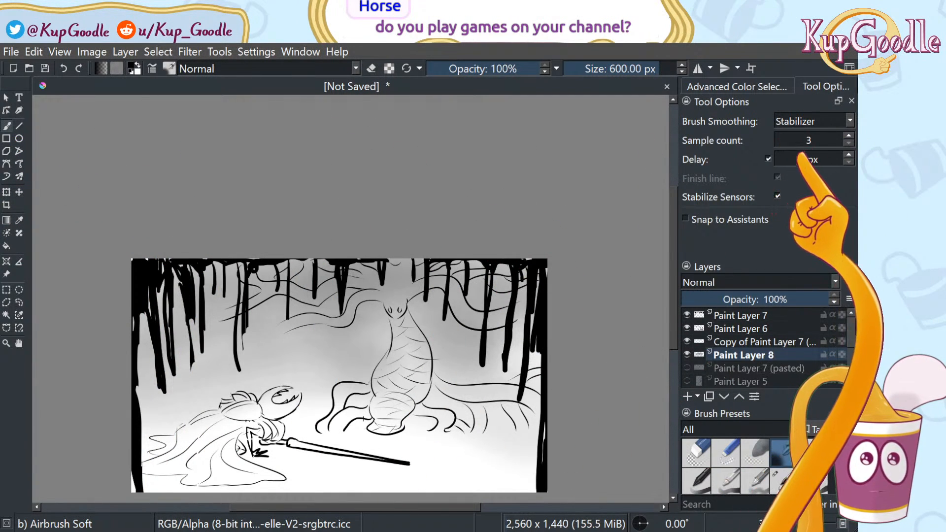
Pick a near-white paint colour in the Advanced Color Selector
{"action": "left_click", "coordinate": [753, 86]}
{"action": "left_click_drag", "start_coordinate": [743, 142], "coordinate": [739, 131]}
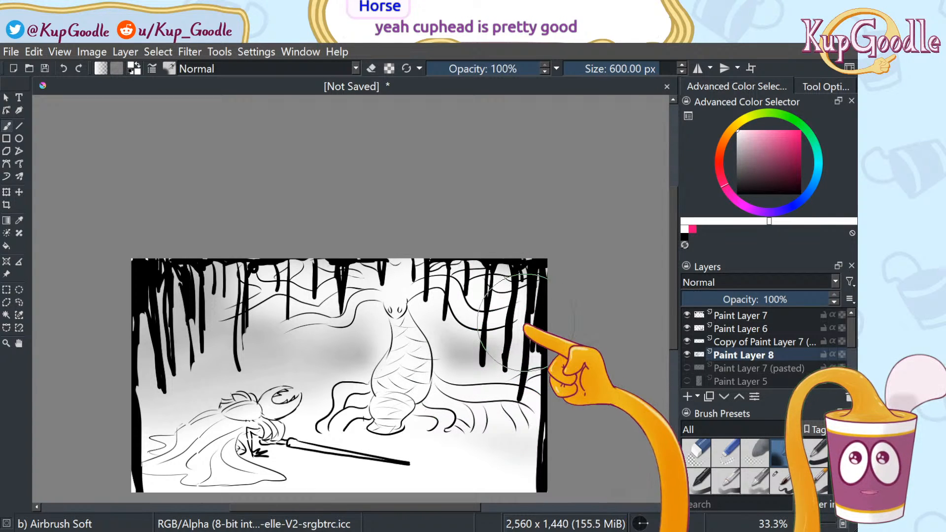
{"action": "scroll", "coordinate": [500, 351], "scroll_direction": "down", "scroll_amount": 2}
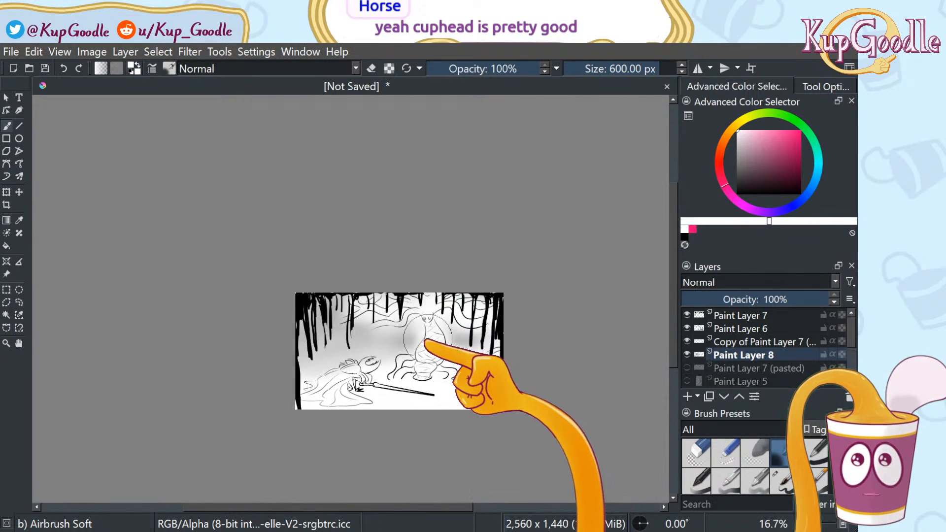
{"action": "scroll", "coordinate": [399, 350], "scroll_direction": "up", "scroll_amount": 2}
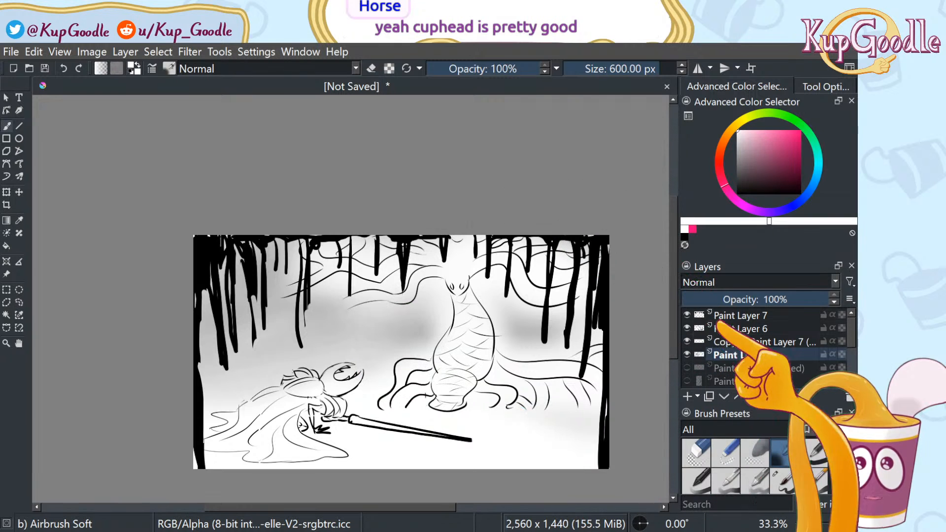
Try several small Basic brush presets, testing each with white dabs on the fog
{"action": "left_click", "coordinate": [755, 476]}
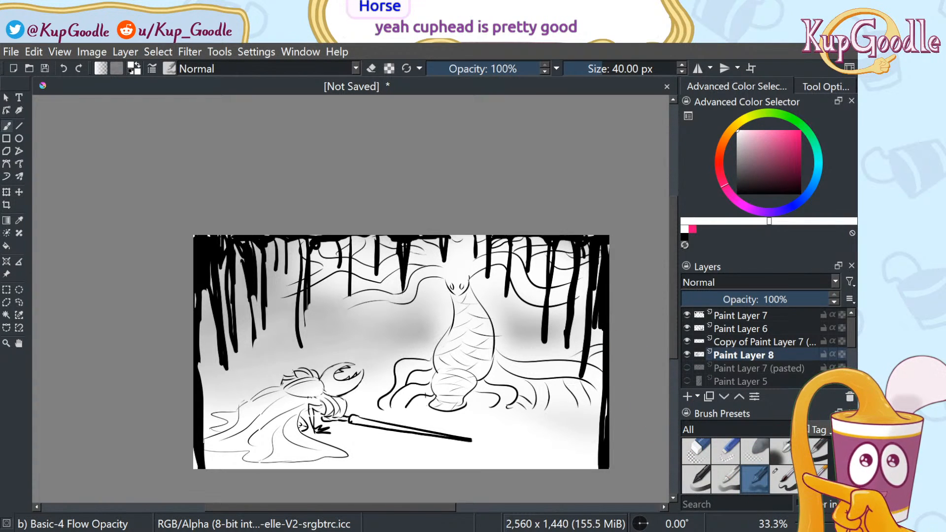
{"action": "left_click", "coordinate": [787, 476]}
{"action": "left_click", "coordinate": [697, 479]}
{"action": "left_click", "coordinate": [377, 314]}
{"action": "left_click_drag", "start_coordinate": [360, 335], "coordinate": [354, 339]}
{"action": "left_click", "coordinate": [400, 328]}
{"action": "left_click", "coordinate": [414, 324]}
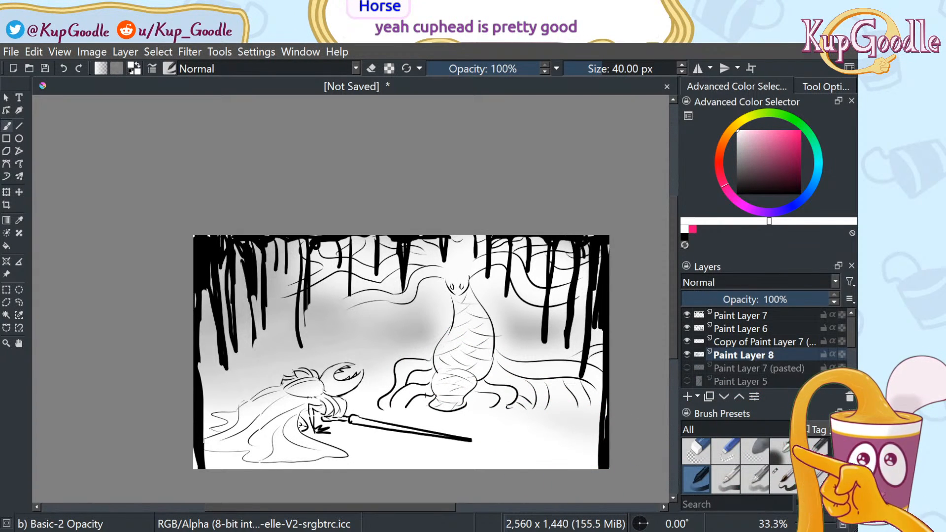
Spray near-white with the large Airbrush Soft across the lower canvas
{"action": "left_click", "coordinate": [784, 476]}
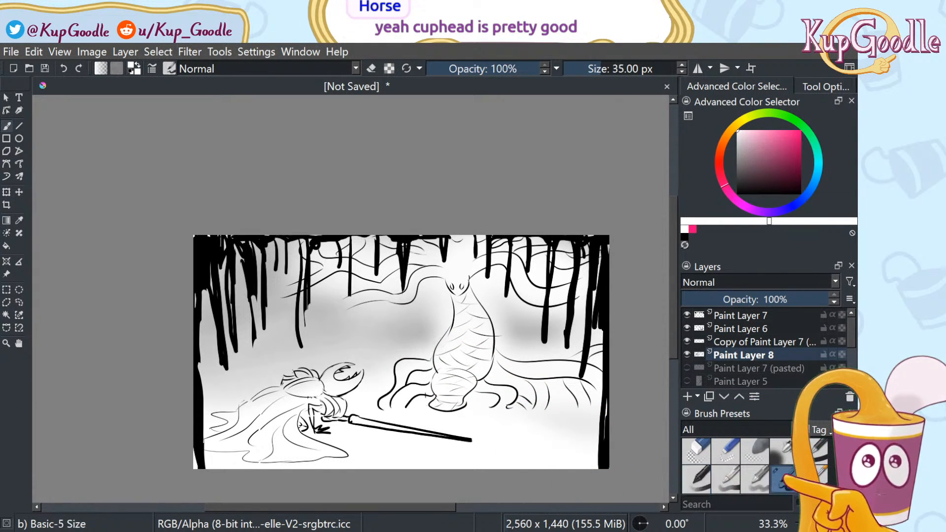
{"action": "left_click", "coordinate": [783, 451]}
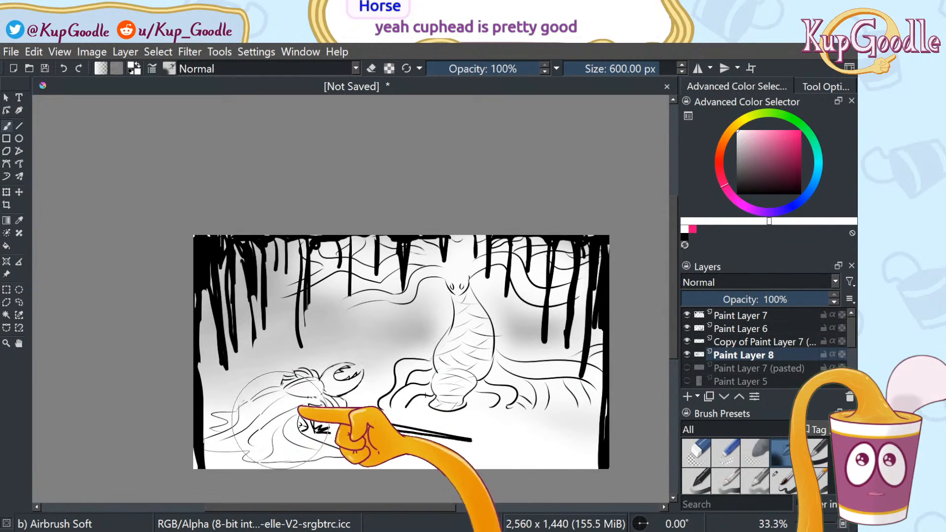
{"action": "mouse_move", "coordinate": [269, 431]}
{"action": "left_mouse_down"}
{"action": "mouse_move", "coordinate": [424, 377]}
{"action": "mouse_move", "coordinate": [800, 402]}
{"action": "left_mouse_up"}
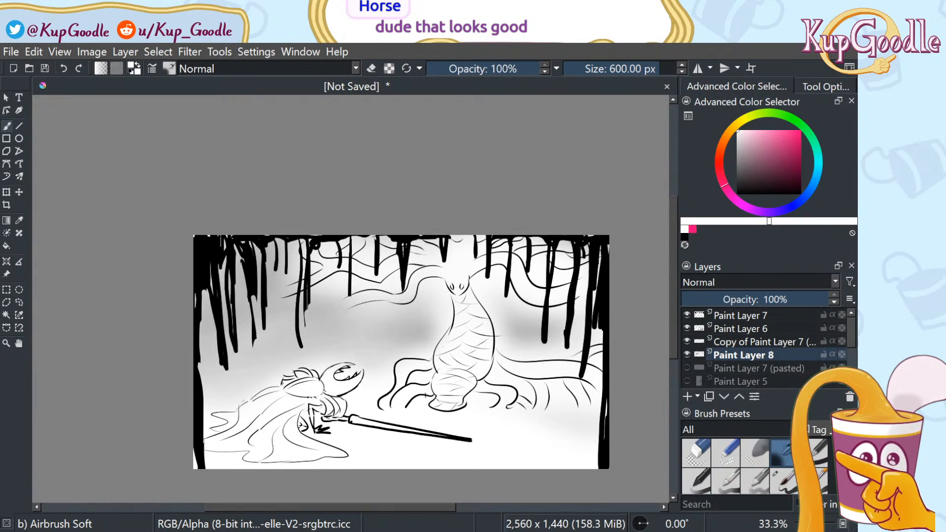
Dab white specks with Basic-5 Size Opacity, then switch to the 10 px Pencil-2 brush
{"action": "scroll", "coordinate": [754, 465], "scroll_direction": "down", "scroll_amount": 1}
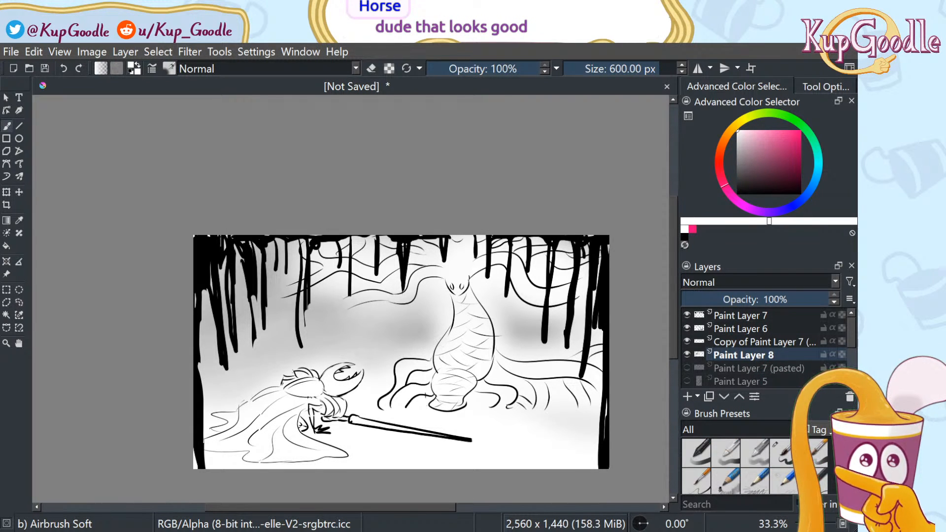
{"action": "left_click", "coordinate": [816, 454]}
{"action": "left_click", "coordinate": [403, 328]}
{"action": "left_click", "coordinate": [413, 329]}
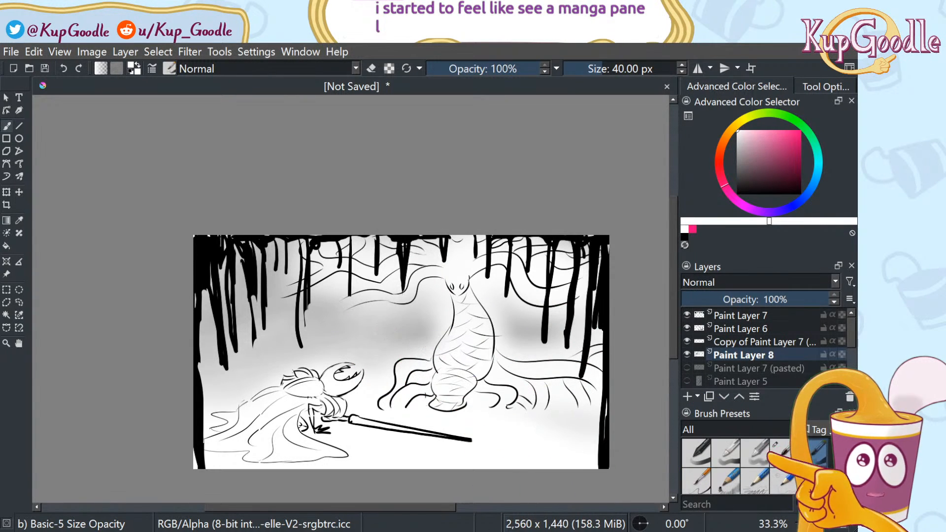
{"action": "left_click", "coordinate": [784, 456]}
{"action": "left_click", "coordinate": [814, 480]}
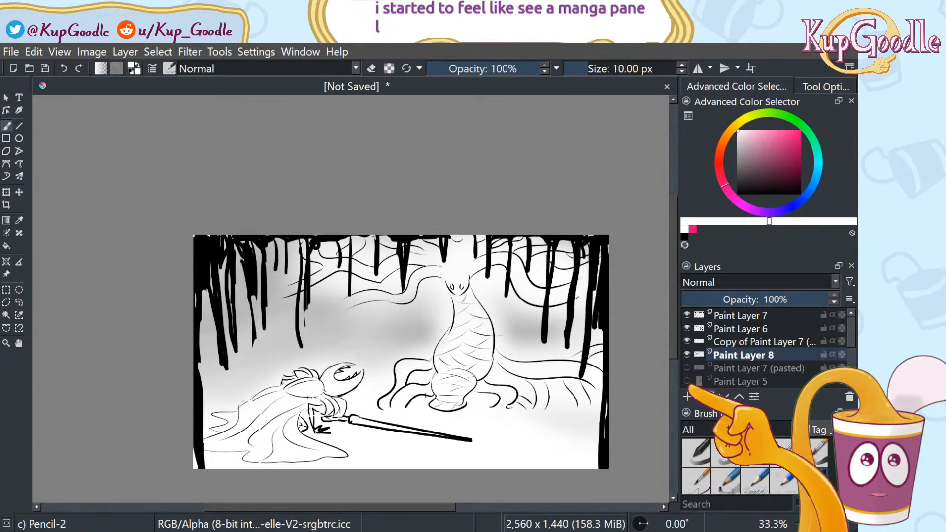
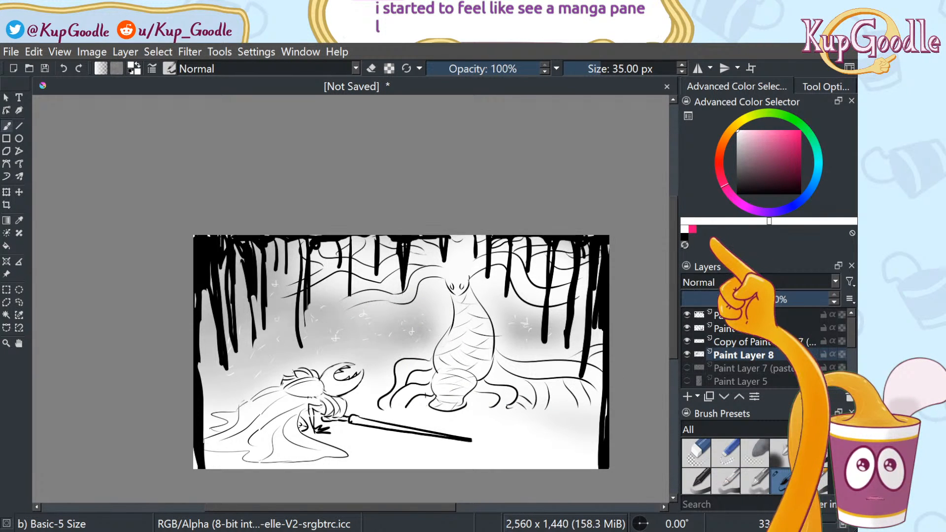
Pick black, then brush a thick root down the left edge and roots into the bottom-right corner
{"action": "left_click", "coordinate": [209, 251], "text": "ctrl"}
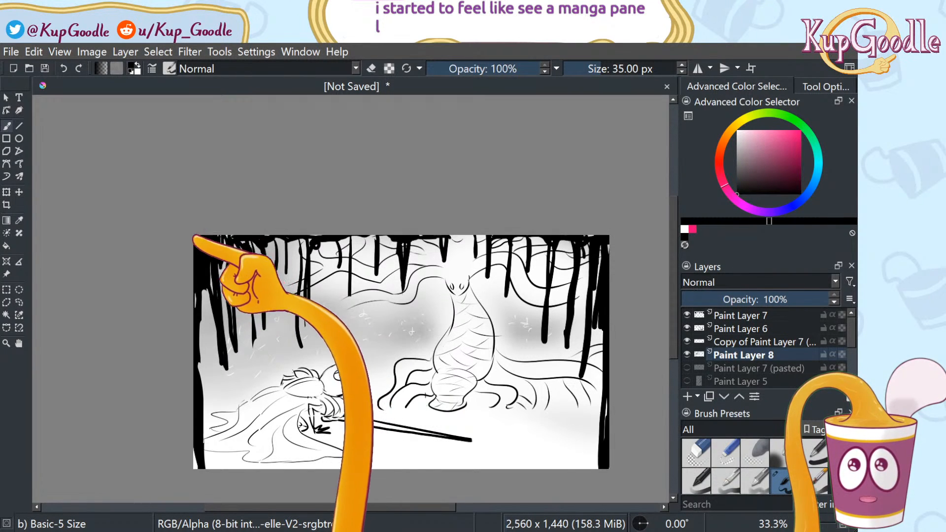
{"action": "left_click_drag", "start_coordinate": [195, 258], "coordinate": [194, 425]}
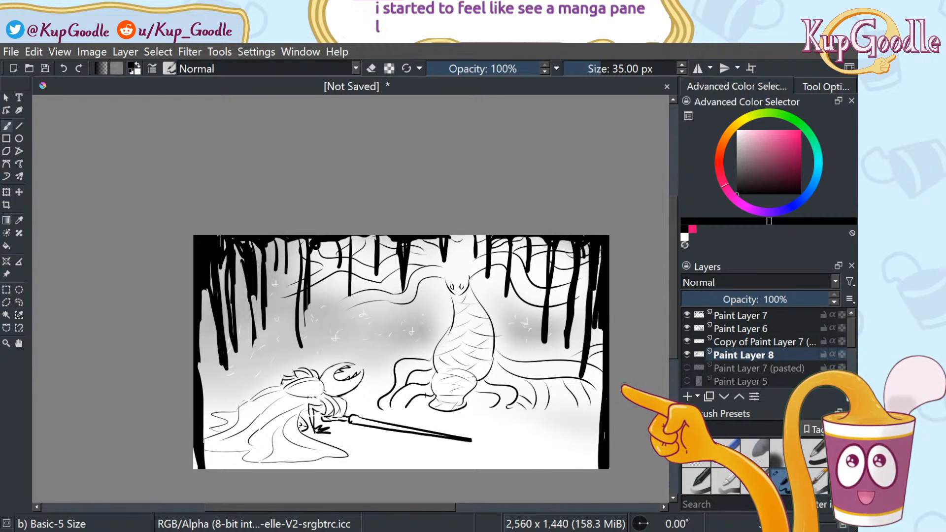
{"action": "mouse_move", "coordinate": [587, 463]}
{"action": "left_mouse_down"}
{"action": "mouse_move", "coordinate": [539, 464]}
{"action": "mouse_move", "coordinate": [568, 450]}
{"action": "mouse_move", "coordinate": [581, 462]}
{"action": "mouse_move", "coordinate": [567, 446]}
{"action": "mouse_move", "coordinate": [555, 455]}
{"action": "mouse_move", "coordinate": [539, 446]}
{"action": "mouse_move", "coordinate": [492, 475]}
{"action": "mouse_move", "coordinate": [517, 471]}
{"action": "mouse_move", "coordinate": [495, 467]}
{"action": "mouse_move", "coordinate": [520, 467]}
{"action": "left_mouse_up"}
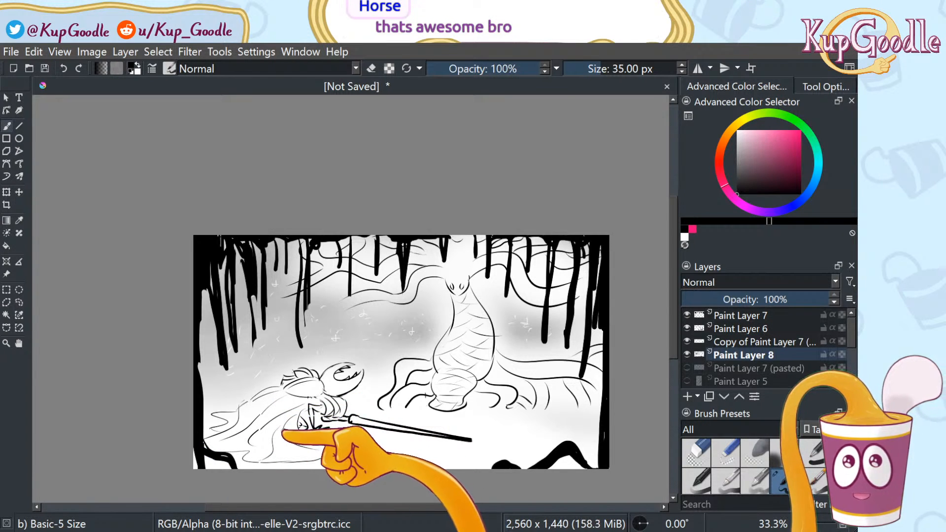
Draw three arched black roots along the bottom edge, from a peaked one left-centre to one at right
{"action": "mouse_move", "coordinate": [250, 471]}
{"action": "left_mouse_down"}
{"action": "mouse_move", "coordinate": [278, 447]}
{"action": "mouse_move", "coordinate": [313, 471]}
{"action": "left_mouse_up"}
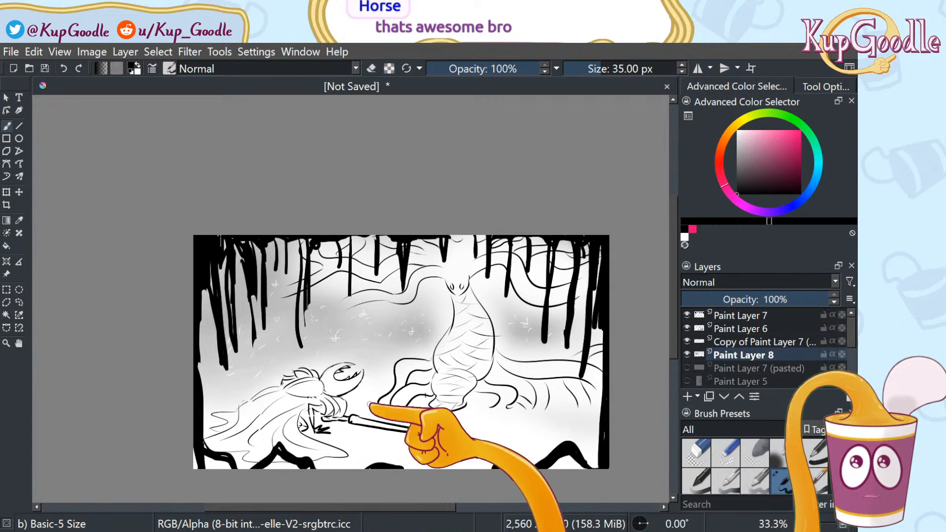
{"action": "mouse_move", "coordinate": [401, 465]}
{"action": "left_mouse_down"}
{"action": "mouse_move", "coordinate": [437, 474]}
{"action": "mouse_move", "coordinate": [415, 457]}
{"action": "left_mouse_up"}
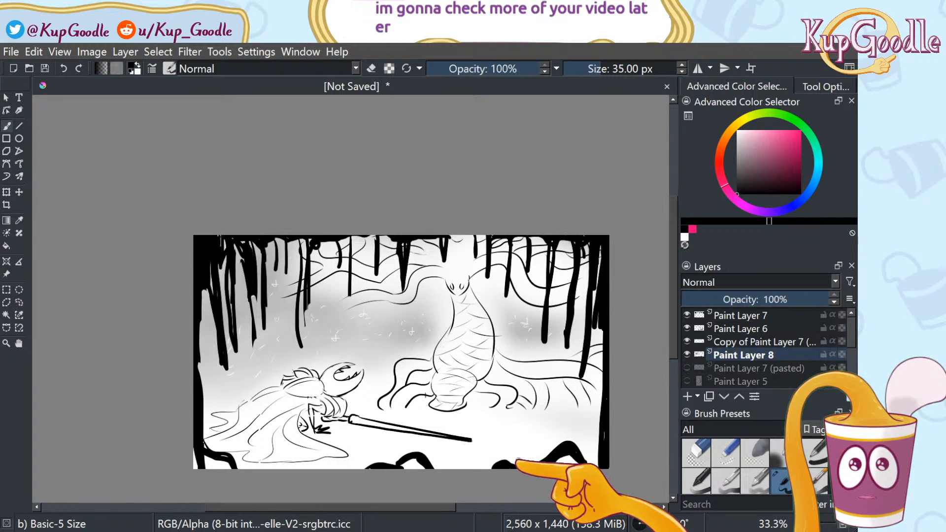
{"action": "mouse_move", "coordinate": [535, 448]}
{"action": "left_mouse_down"}
{"action": "mouse_move", "coordinate": [525, 468]}
{"action": "mouse_move", "coordinate": [562, 455]}
{"action": "left_mouse_up"}
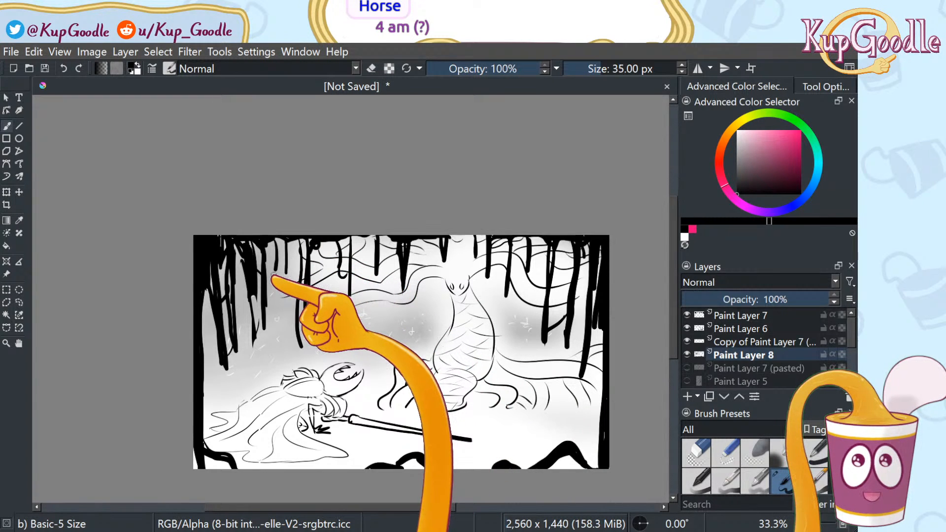
Zoom the canvas view to 50%
{"action": "scroll", "coordinate": [344, 338], "scroll_direction": "up", "scroll_amount": 1}
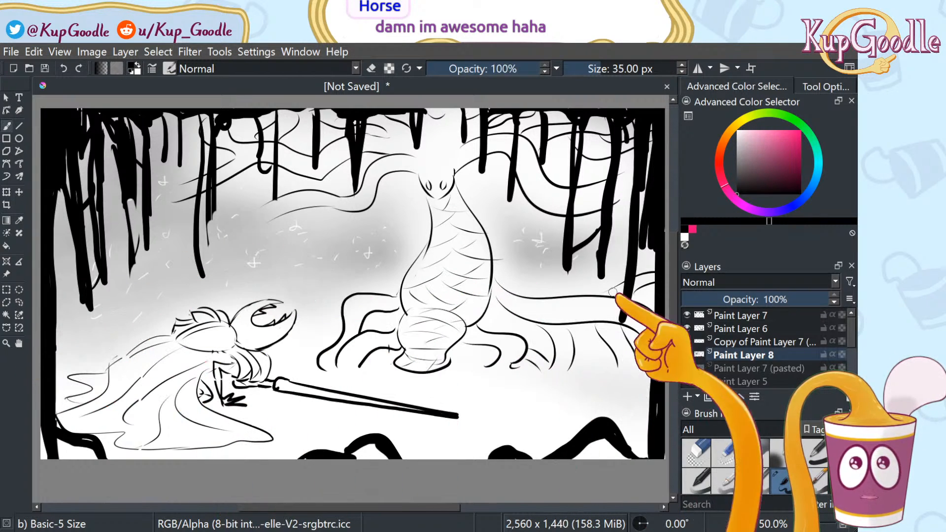
Hide the tree trunks, dragon, Hornet, grey fog and Paint Layer 7 (pasted) layers
{"action": "left_click", "coordinate": [686, 316]}
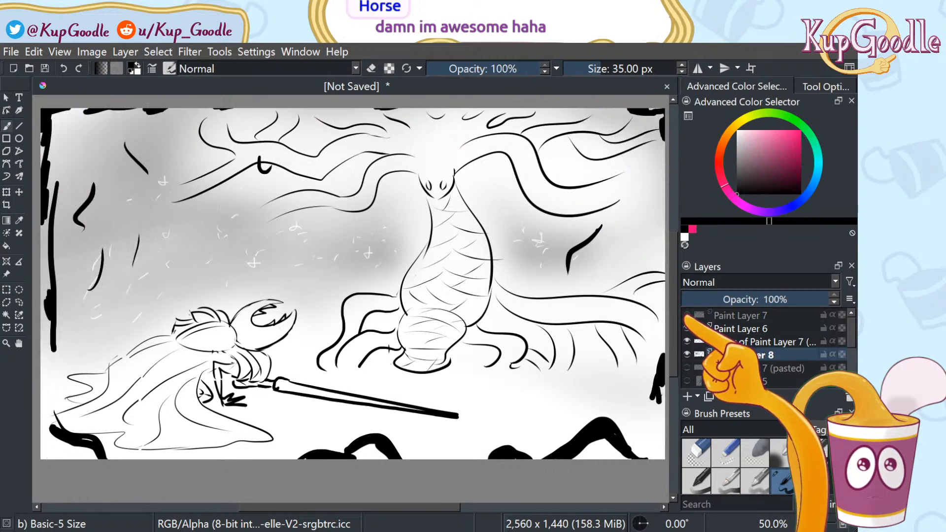
{"action": "left_click", "coordinate": [687, 329]}
{"action": "left_click", "coordinate": [687, 342]}
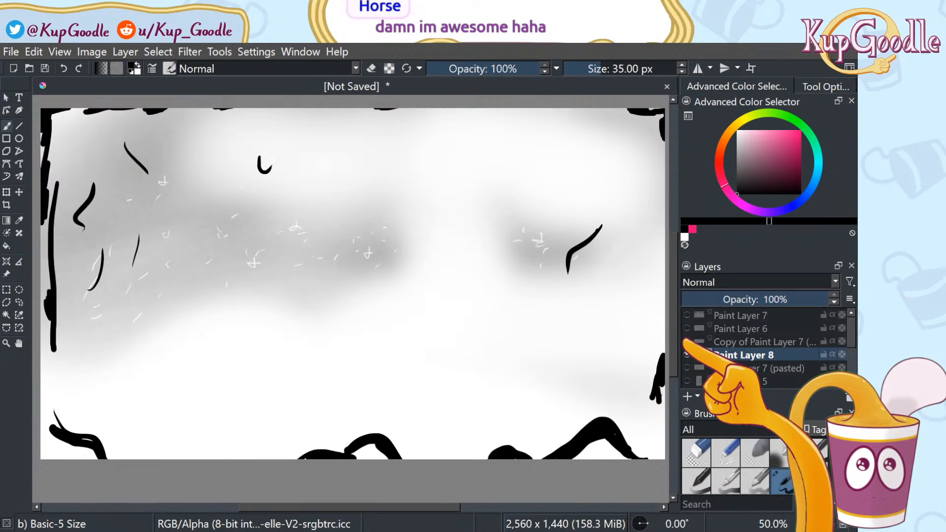
{"action": "left_click", "coordinate": [686, 355]}
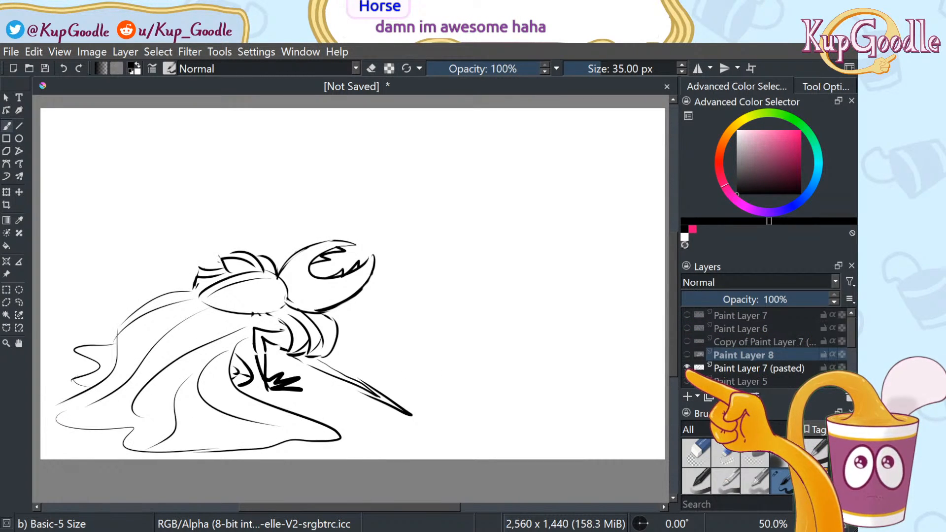
{"action": "left_click", "coordinate": [686, 368]}
Flick through the Paint Layer 7 (pasted), Paint Layer 5 knight, Paint Layer 4 monster and Paint Layer 3 sketches
{"action": "scroll", "coordinate": [764, 350], "scroll_direction": "down", "scroll_amount": 2}
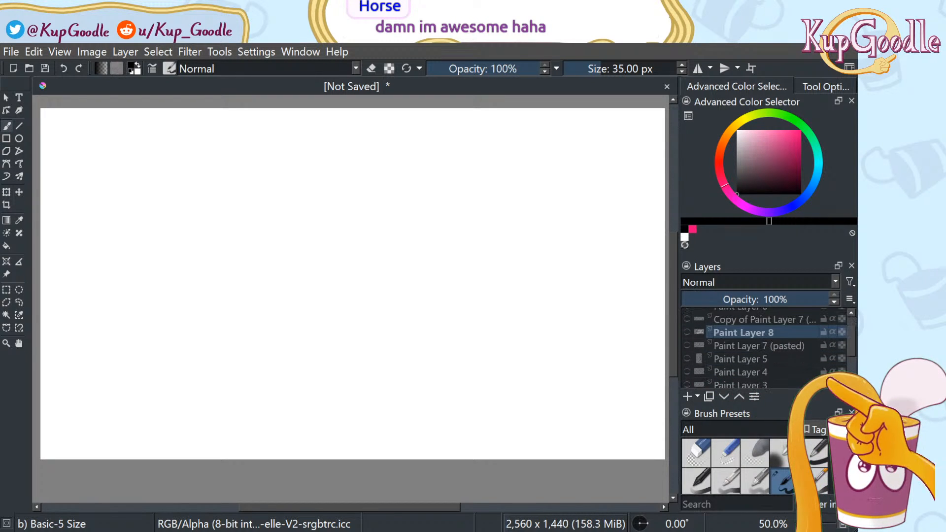
{"action": "left_click", "coordinate": [686, 346]}
{"action": "left_click", "coordinate": [687, 346]}
{"action": "left_click", "coordinate": [687, 359]}
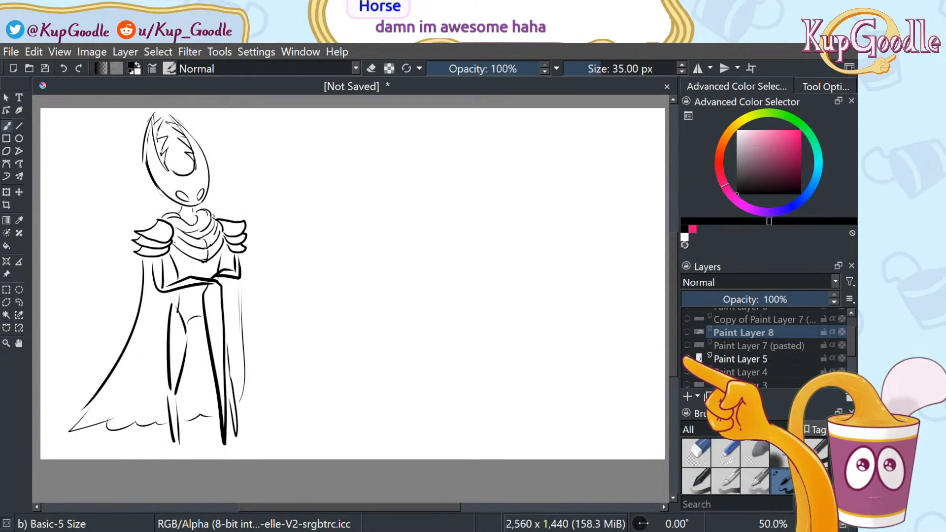
{"action": "left_click", "coordinate": [687, 359]}
{"action": "left_click", "coordinate": [687, 372]}
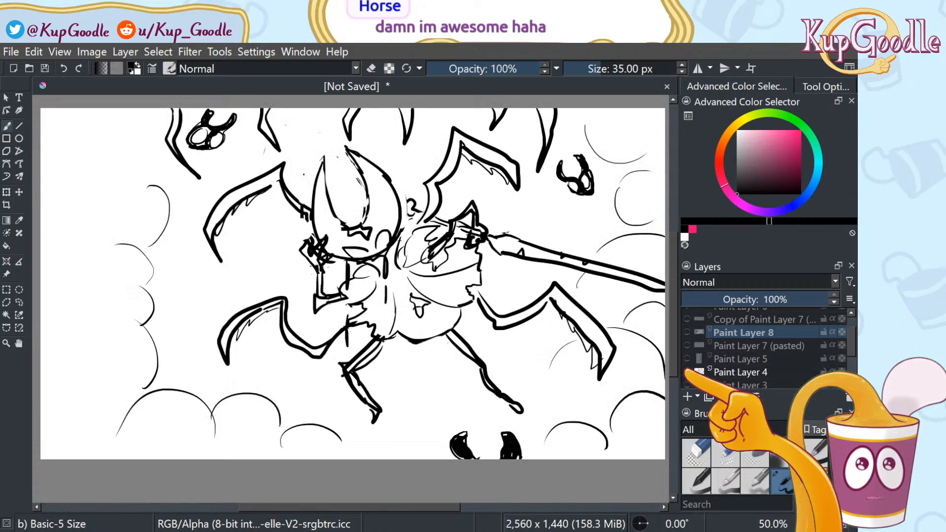
{"action": "left_click", "coordinate": [687, 384]}
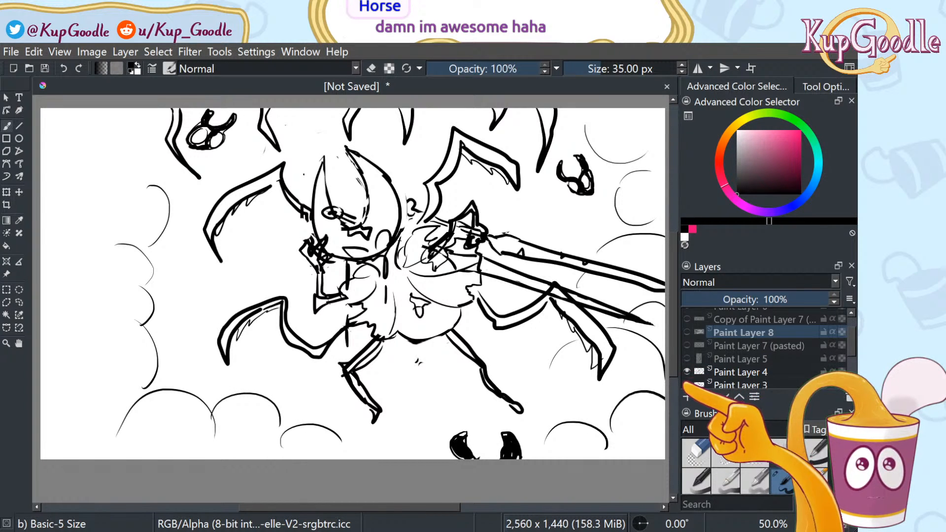
{"action": "left_click", "coordinate": [687, 385]}
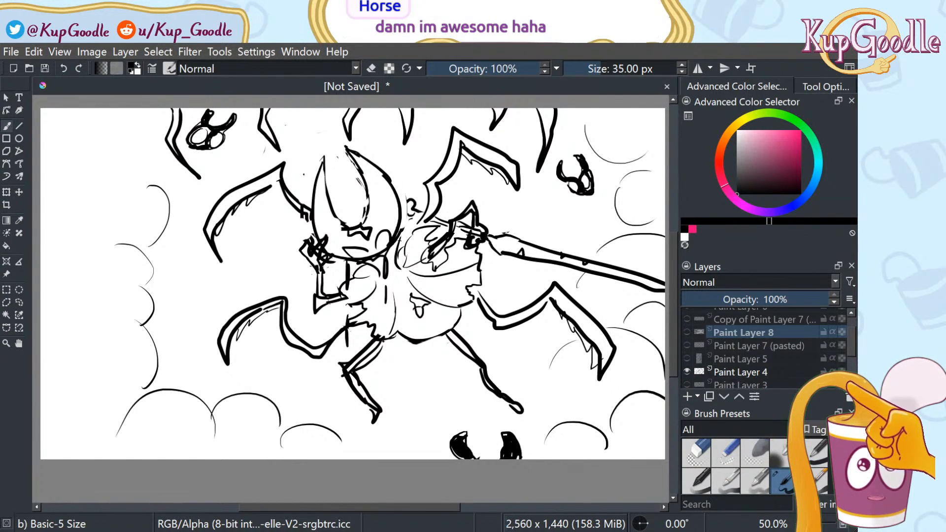
Check Paint Layer 3 and 2 sketch lines, hide the Paint Layer 4 spider, leave the Hornet sketch shown
{"action": "scroll", "coordinate": [764, 348], "scroll_direction": "down", "scroll_amount": 1}
{"action": "left_click", "coordinate": [687, 363]}
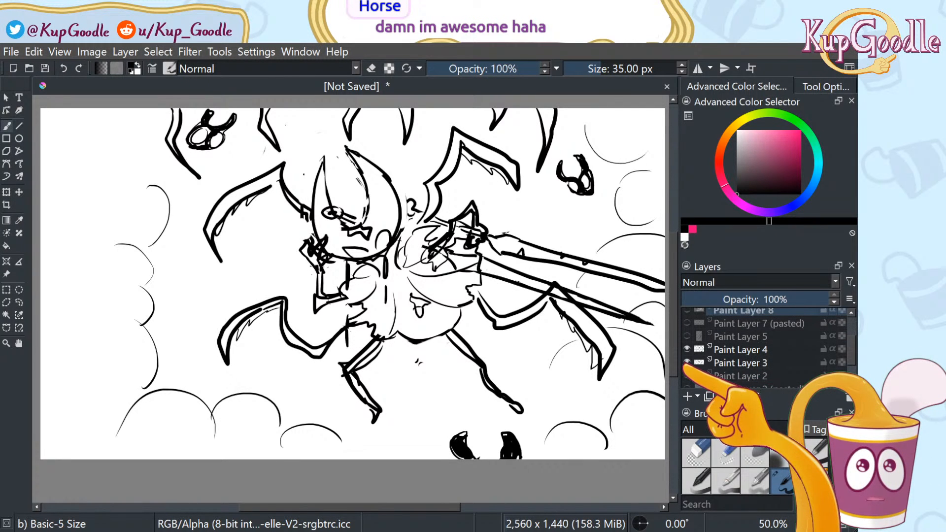
{"action": "left_click", "coordinate": [687, 362]}
{"action": "left_click", "coordinate": [687, 376]}
{"action": "left_click", "coordinate": [687, 376]}
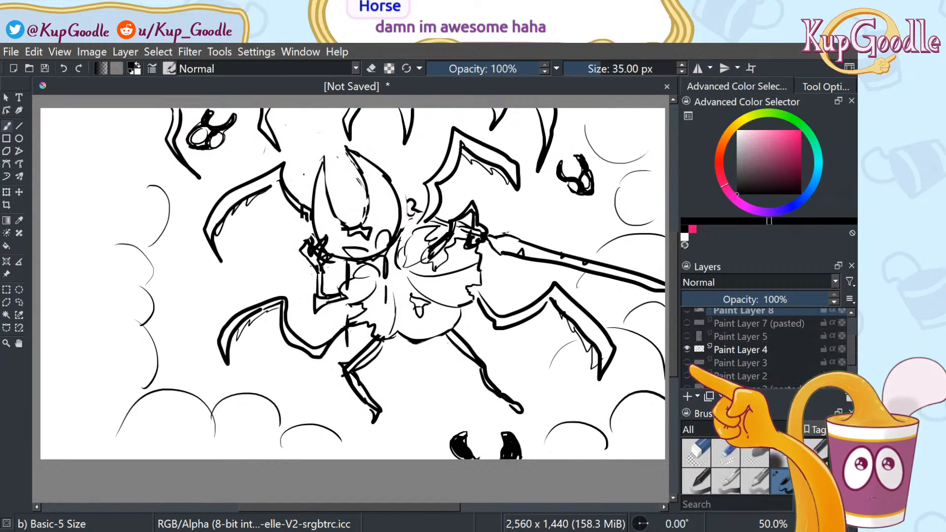
{"action": "left_click", "coordinate": [687, 349]}
{"action": "left_click", "coordinate": [687, 376]}
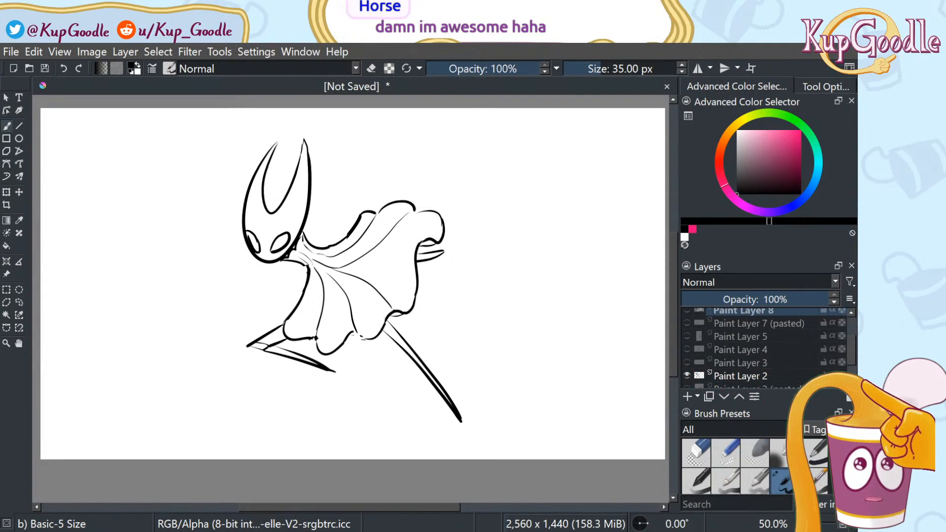
{"action": "scroll", "coordinate": [764, 347], "scroll_direction": "down", "scroll_amount": 1}
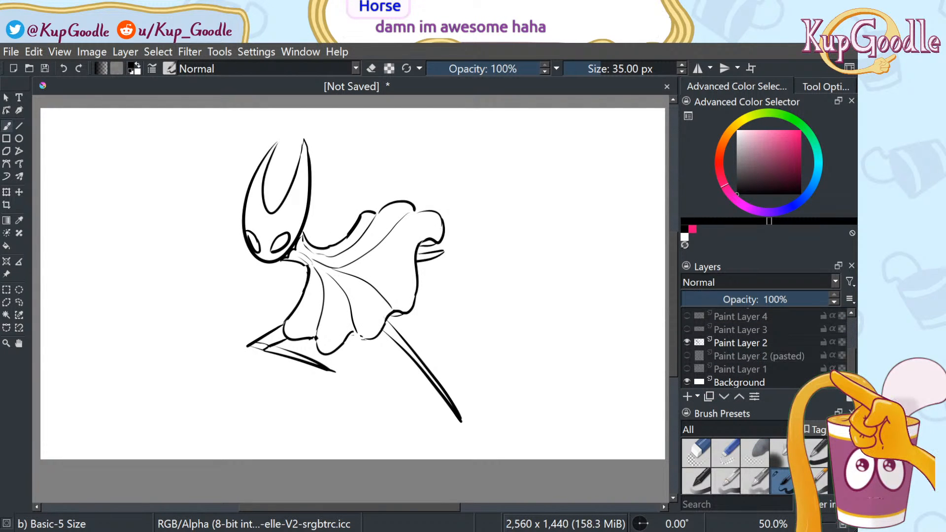
Show the Paint Layer 3 sword stroke and Paint Layer 2 (pasted) figure, then hide the Paint Layer 1 knights
{"action": "left_click", "coordinate": [687, 329]}
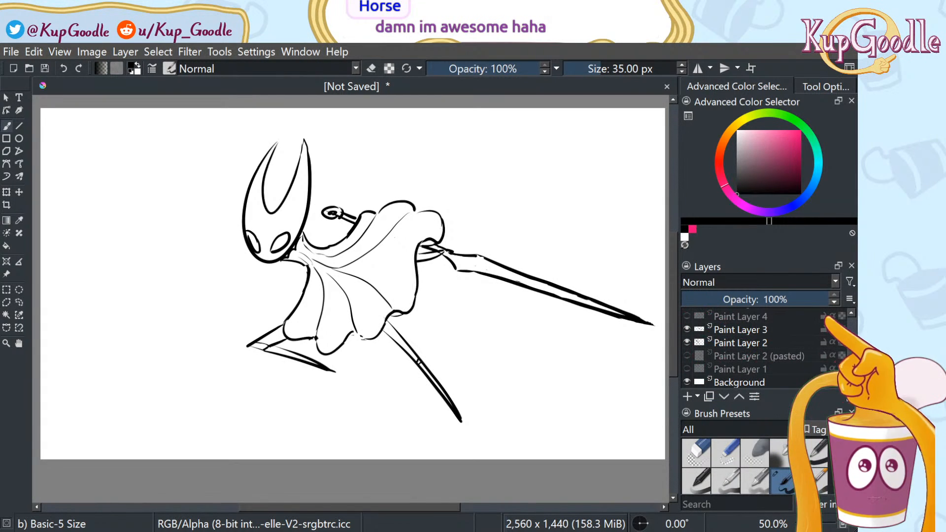
{"action": "left_click", "coordinate": [687, 356]}
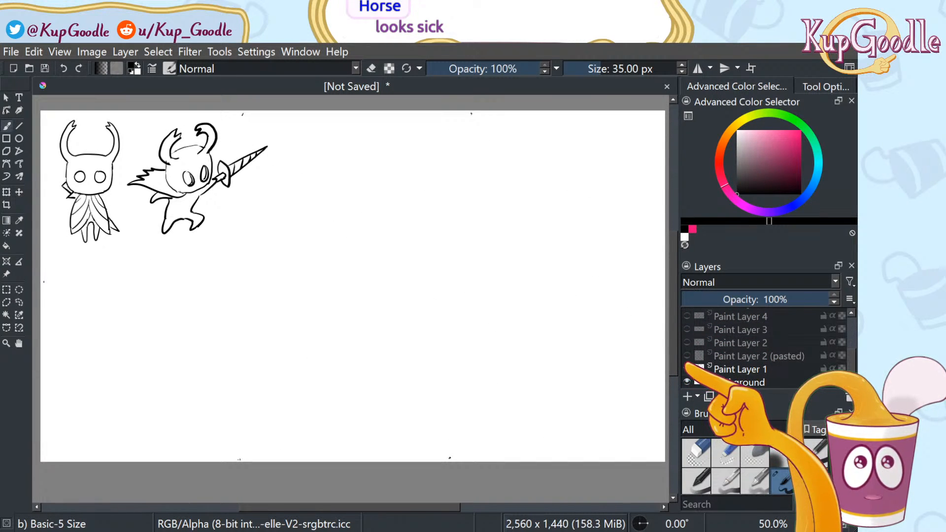
{"action": "left_click", "coordinate": [686, 368]}
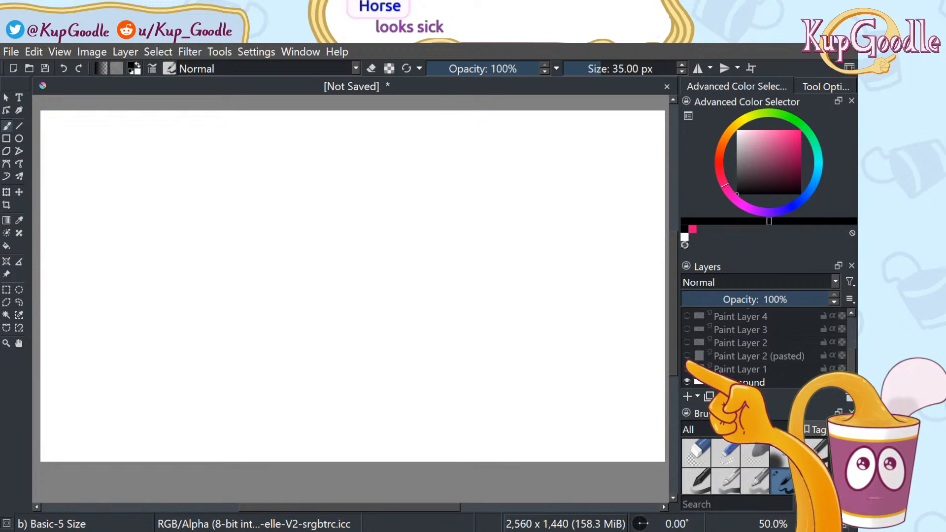
{"action": "left_click", "coordinate": [687, 368]}
{"action": "left_click", "coordinate": [687, 368]}
Briefly show and re-hide Paint Layers 2 (pasted), 2, 3 and 4 so every sketch ends hidden
{"action": "left_click", "coordinate": [686, 354]}
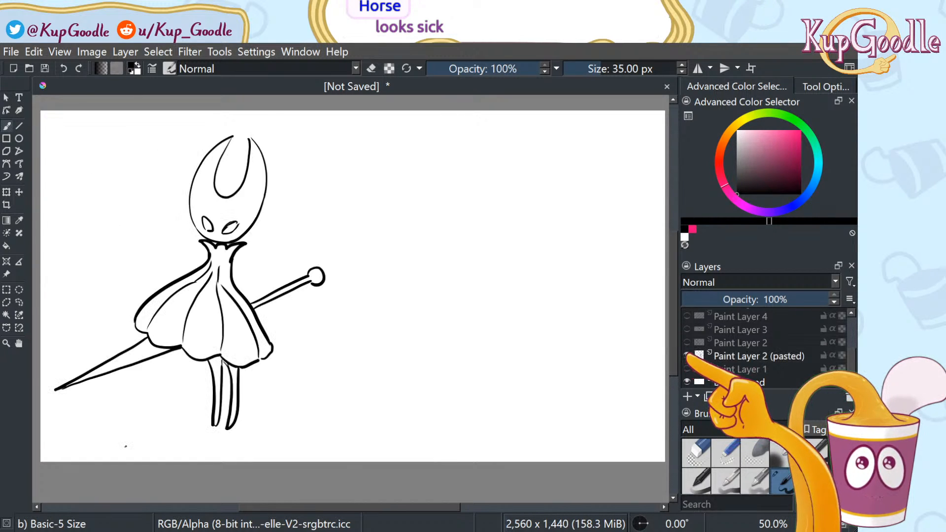
{"action": "left_click", "coordinate": [687, 342]}
{"action": "left_click", "coordinate": [687, 355]}
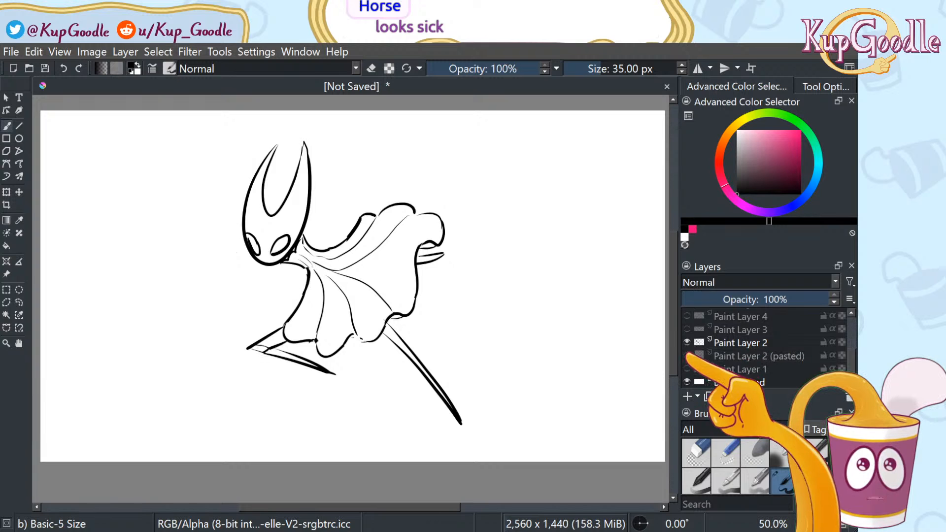
{"action": "left_click", "coordinate": [687, 342]}
{"action": "left_click", "coordinate": [686, 328]}
{"action": "left_click", "coordinate": [687, 329]}
{"action": "left_click", "coordinate": [687, 316]}
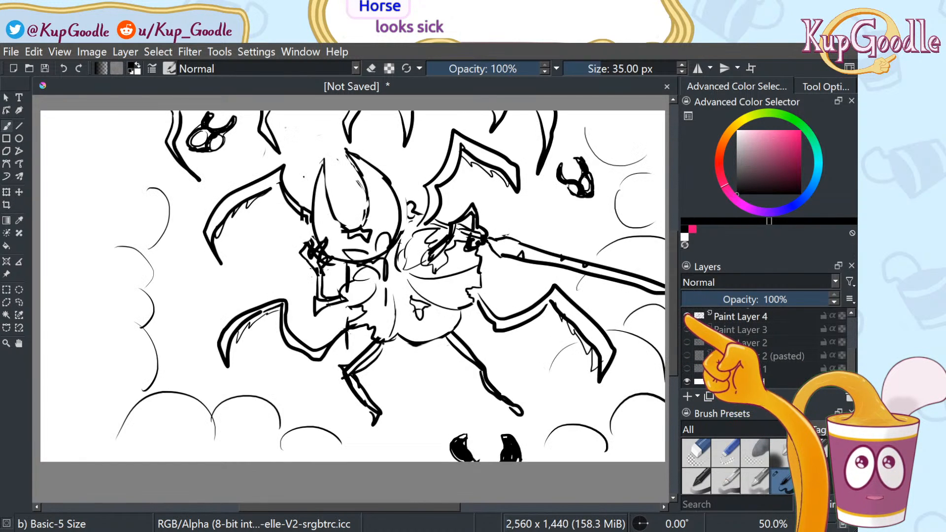
{"action": "left_click", "coordinate": [687, 315]}
Preview the spider, knight and crouching-figure sketches on Paint Layers 4, 5 and 7 (pasted), then hide them
{"action": "scroll", "coordinate": [764, 345], "scroll_direction": "up", "scroll_amount": 2}
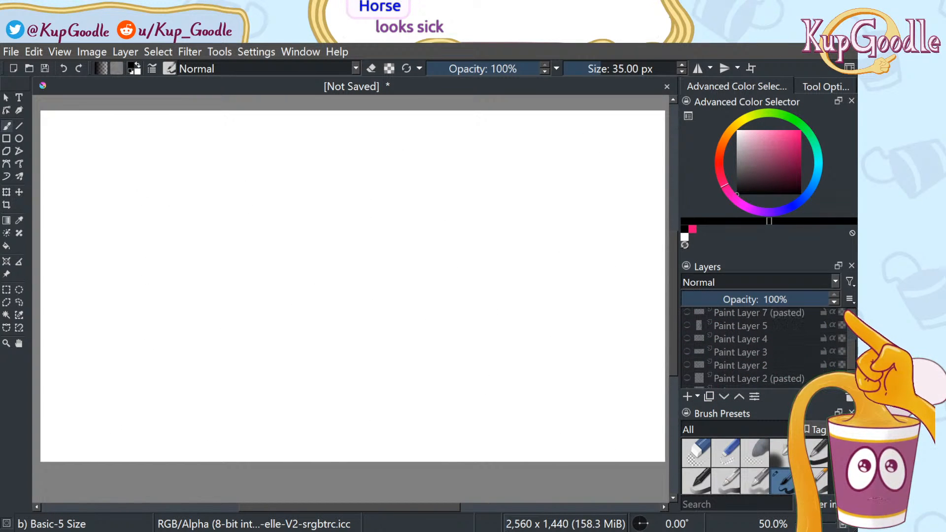
{"action": "left_click", "coordinate": [687, 349]}
{"action": "left_click", "coordinate": [687, 350]}
{"action": "left_click", "coordinate": [687, 337]}
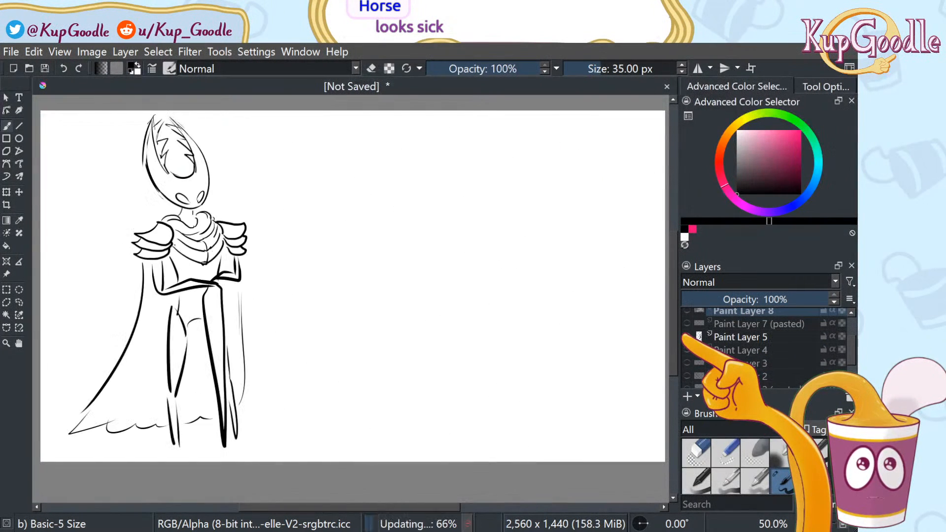
{"action": "left_click", "coordinate": [687, 337]}
{"action": "left_click", "coordinate": [687, 324]}
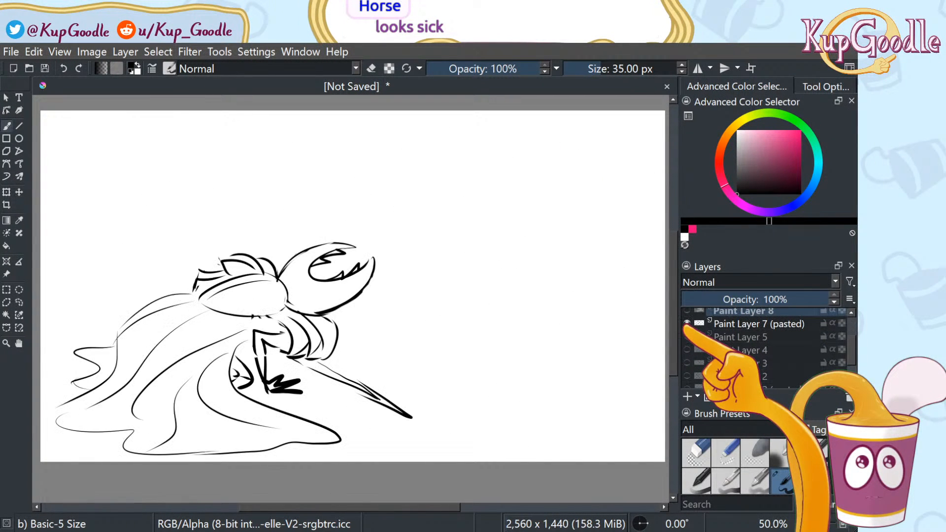
{"action": "scroll", "coordinate": [715, 332], "scroll_direction": "up", "scroll_amount": 2}
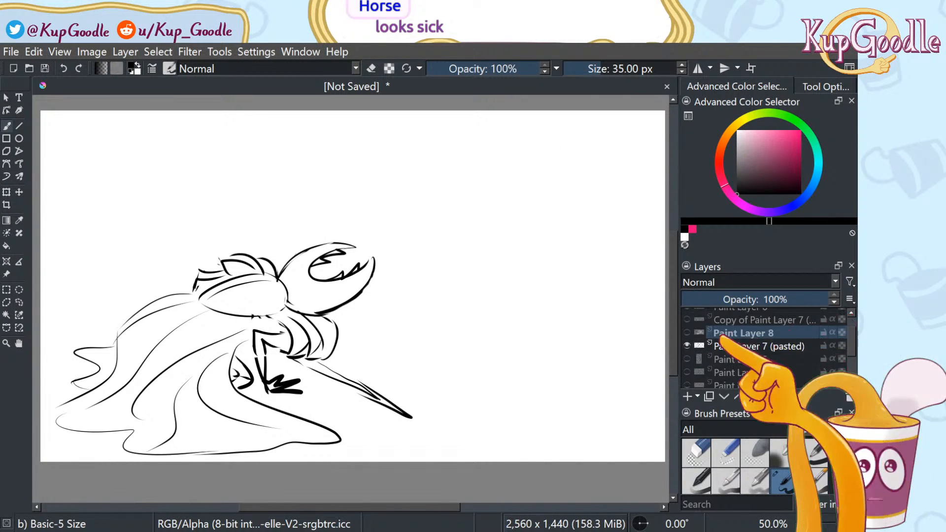
{"action": "left_click", "coordinate": [687, 347]}
Turn the black root drips, creature, fallen Hornet and gray fog layers back on
{"action": "scroll", "coordinate": [851, 315], "scroll_direction": "up", "scroll_amount": 2}
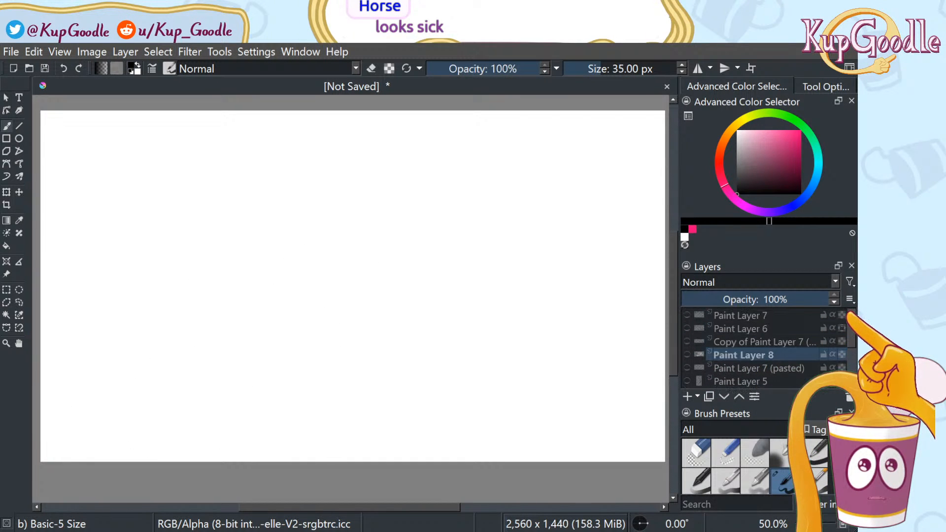
{"action": "left_click", "coordinate": [687, 315]}
{"action": "left_click", "coordinate": [687, 328]}
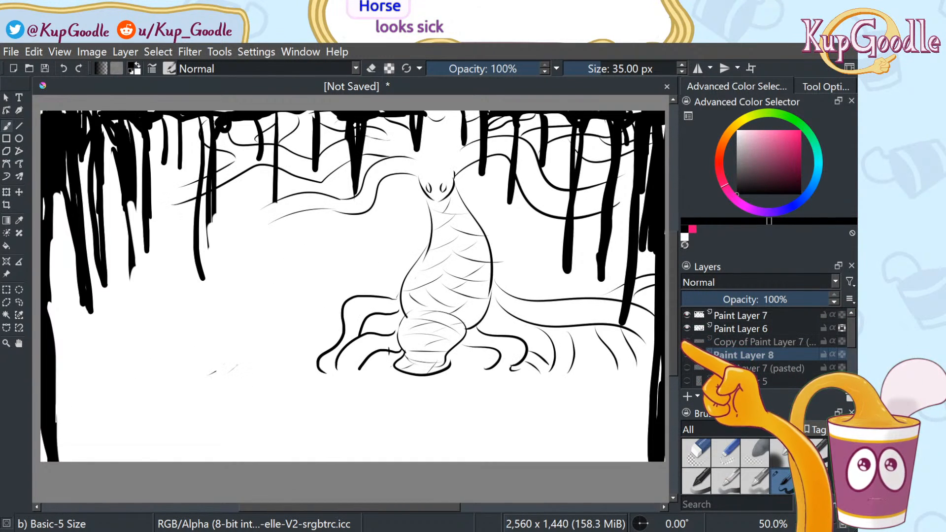
{"action": "left_click", "coordinate": [686, 342]}
{"action": "left_click", "coordinate": [687, 354]}
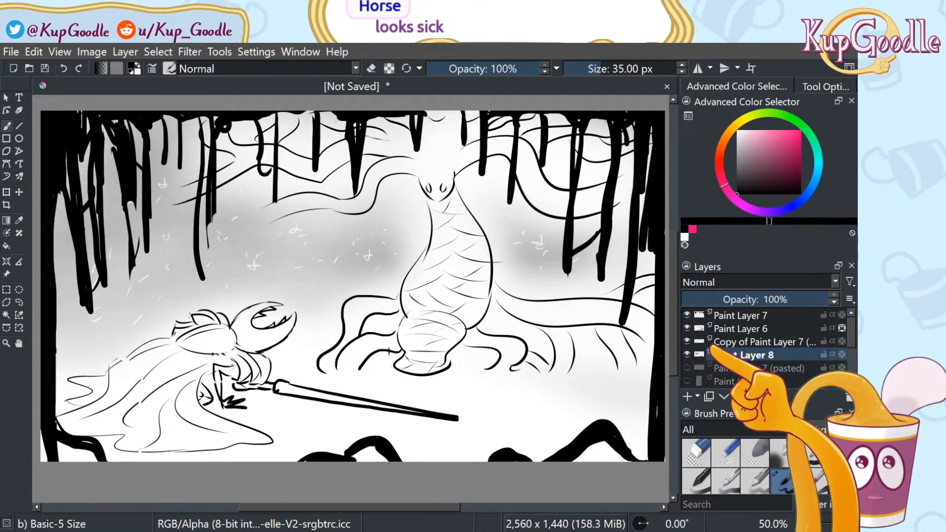